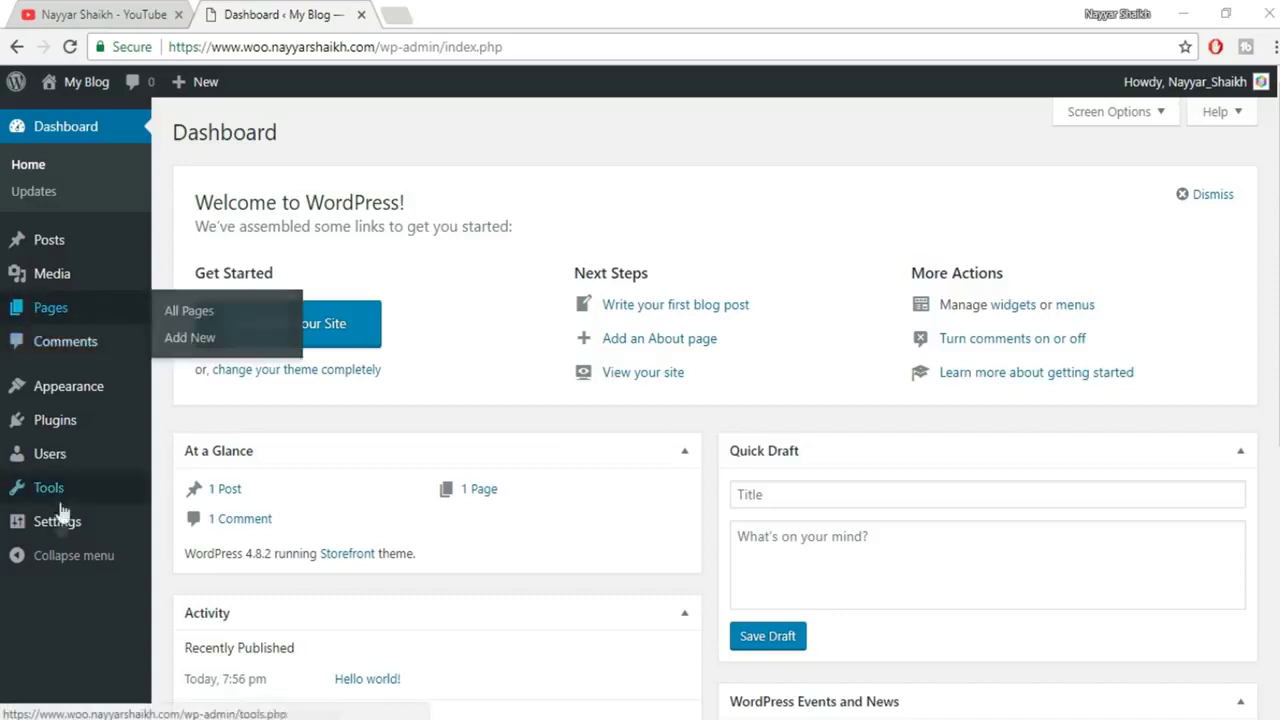
Search for the WooCommerce plugin by Automattic, install it and activate it.
{"action": "mouse_move", "coordinate": [43, 423]}
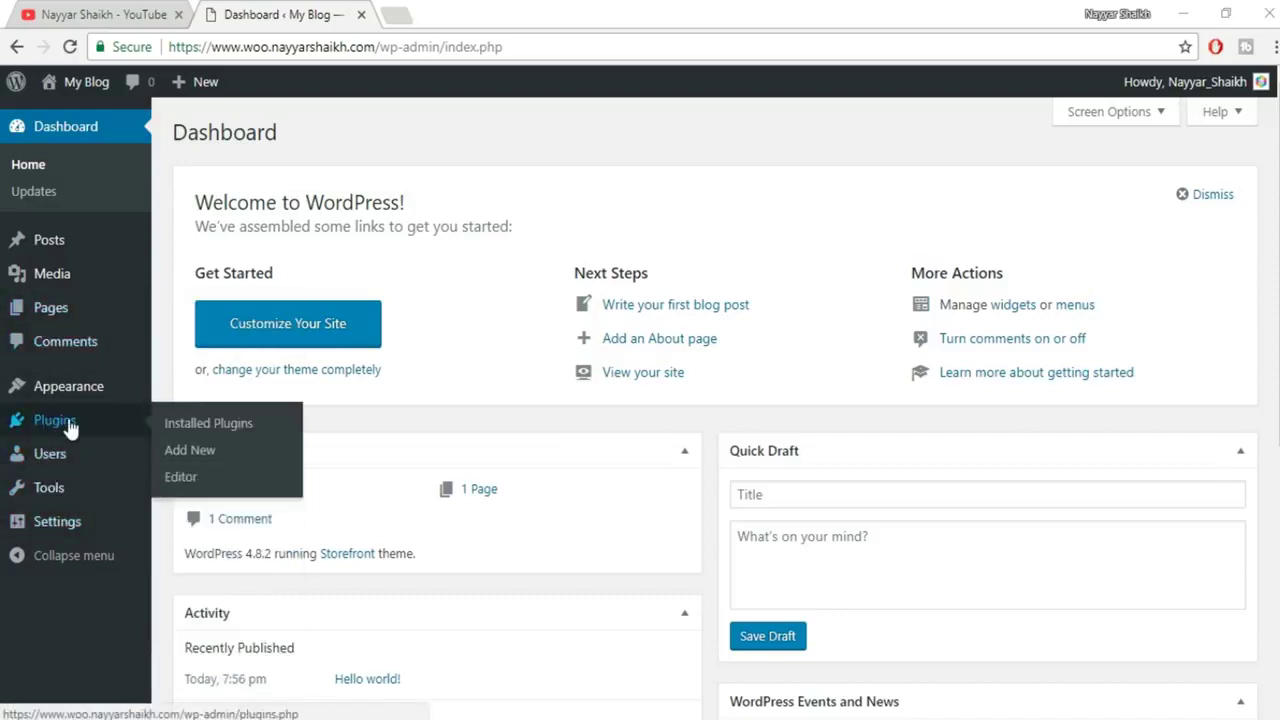
{"action": "left_click", "coordinate": [200, 451]}
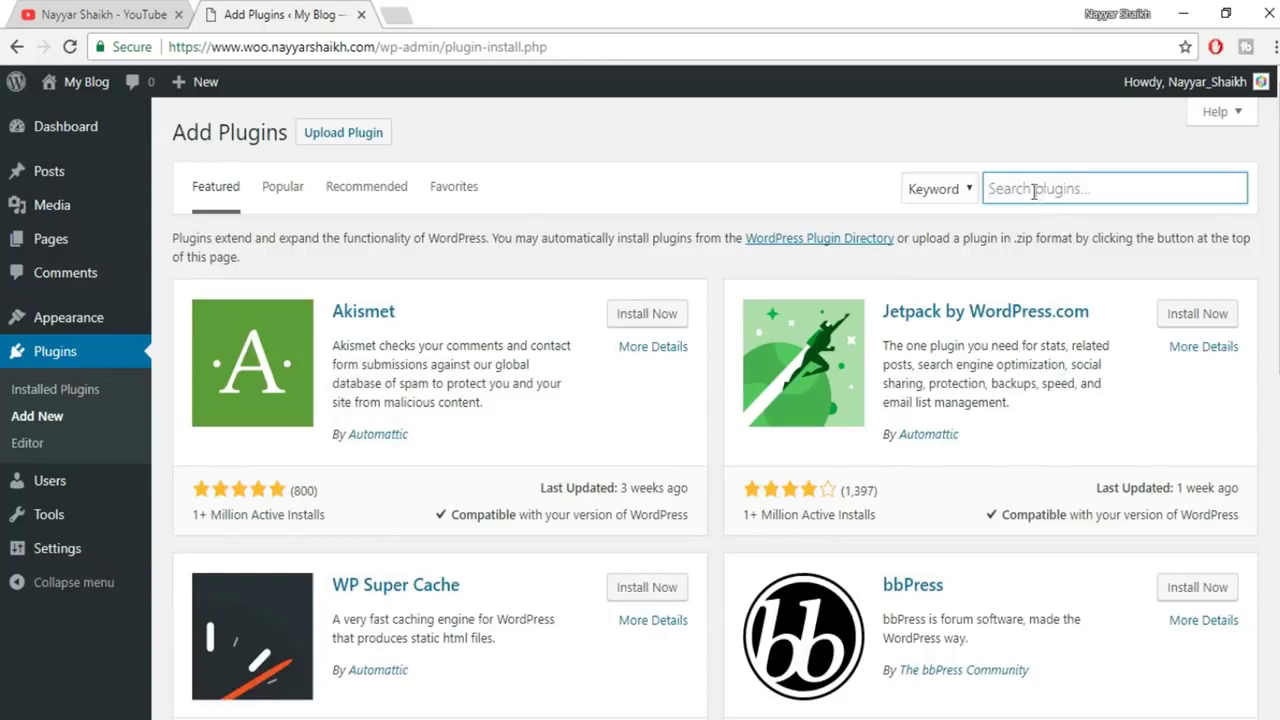
{"action": "type", "text": "woocommerce"}
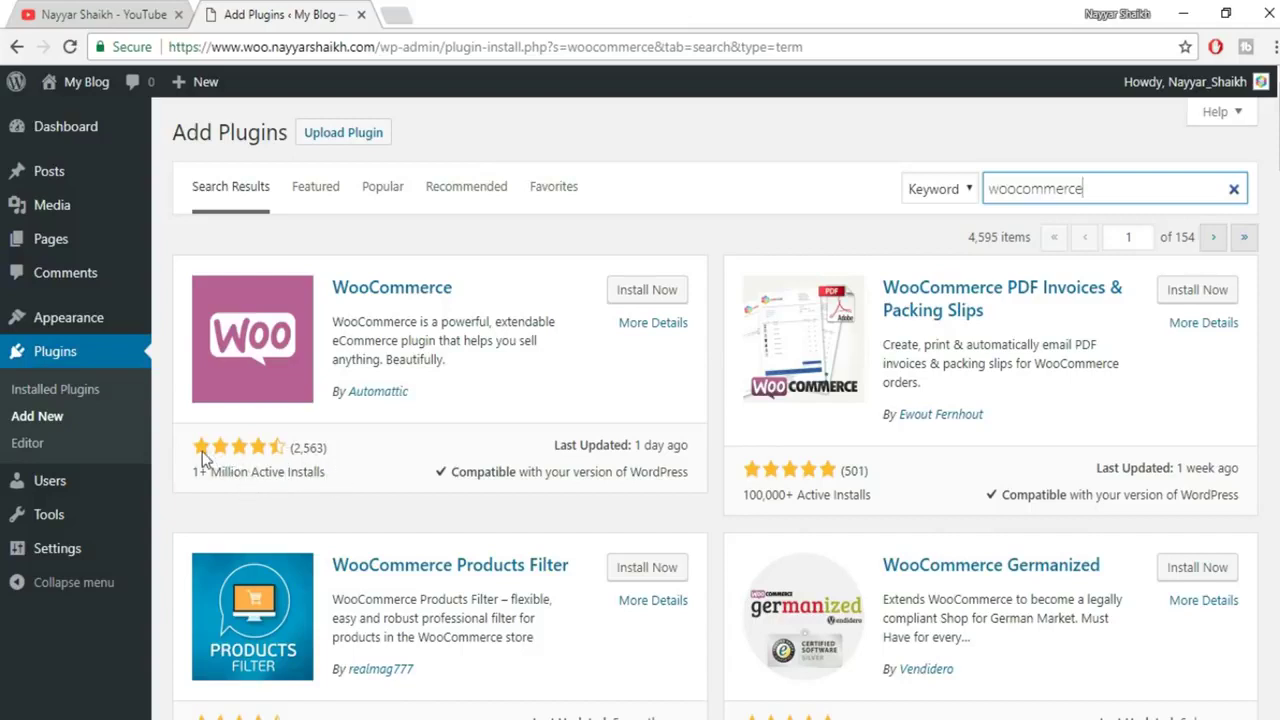
{"action": "left_click", "coordinate": [644, 293]}
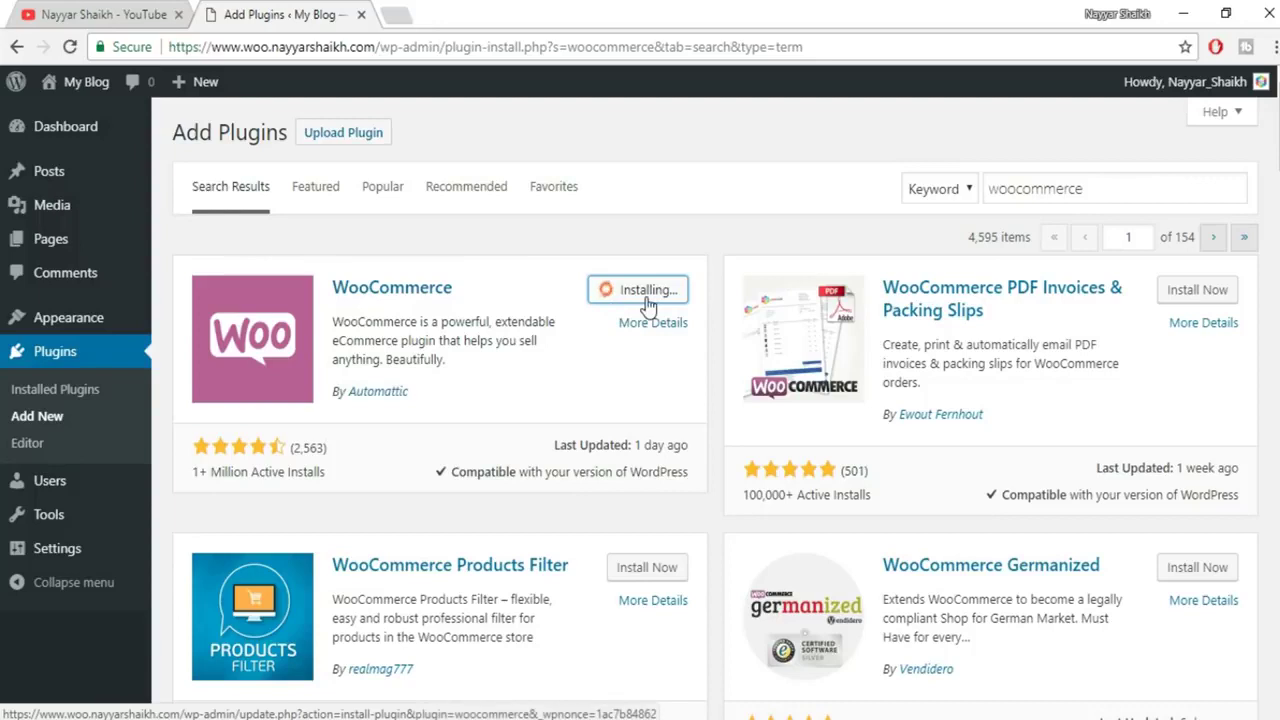
{"action": "left_click", "coordinate": [656, 292]}
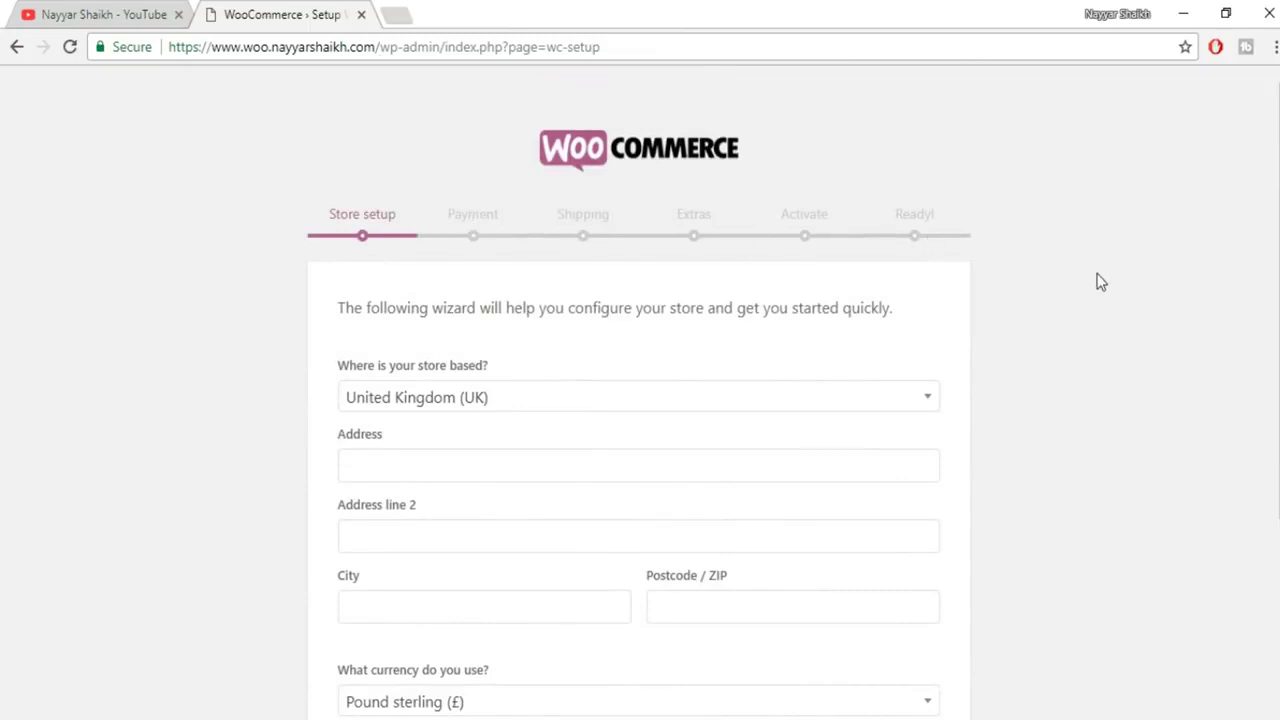
Set the store's base location to India — Maharashtra and fill in the store's address, city and postcode from the saved autofill entry.
{"action": "scroll", "coordinate": [1100, 282], "scroll_direction": "down", "scroll_amount": 1}
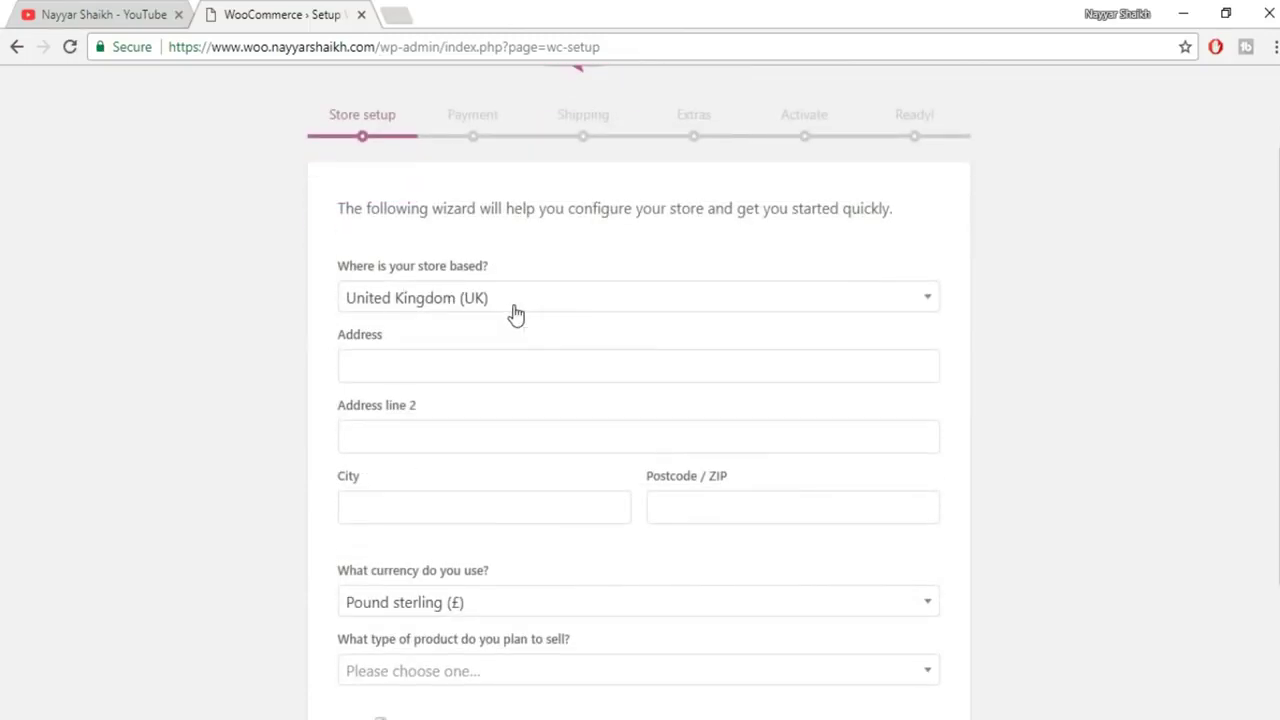
{"action": "left_click", "coordinate": [516, 315]}
{"action": "type", "text": "maha"}
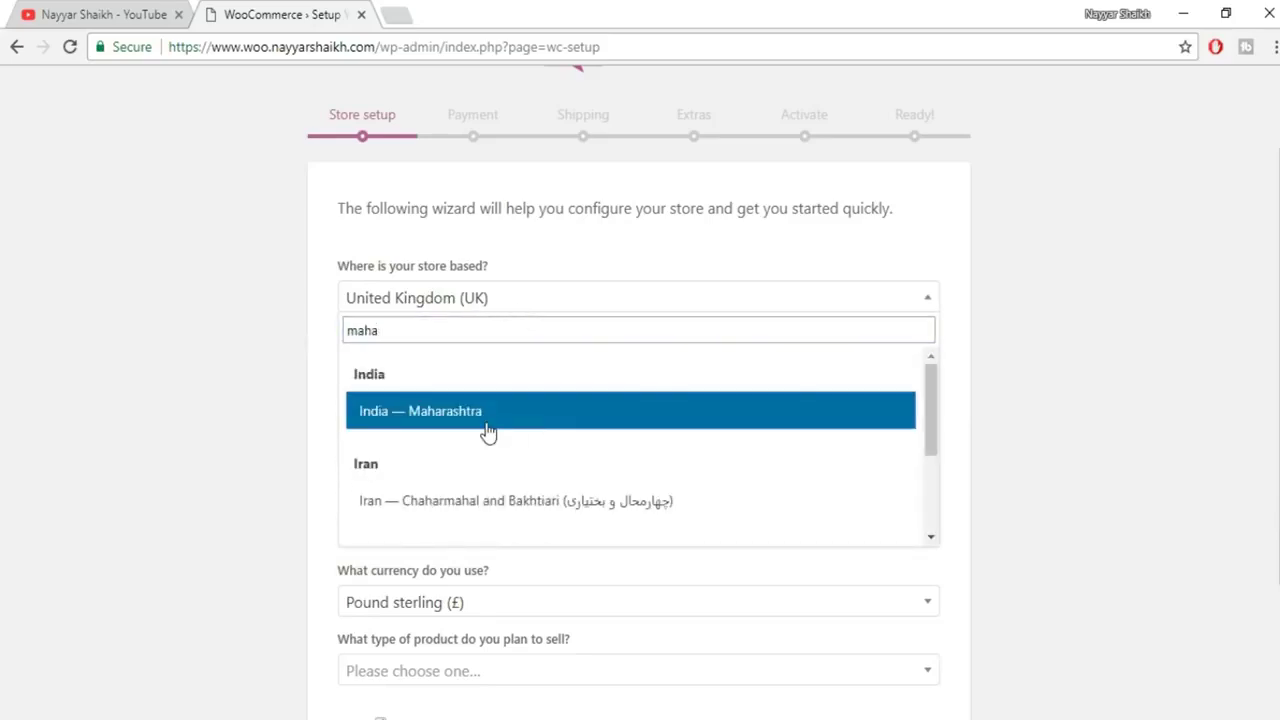
{"action": "left_click", "coordinate": [487, 430]}
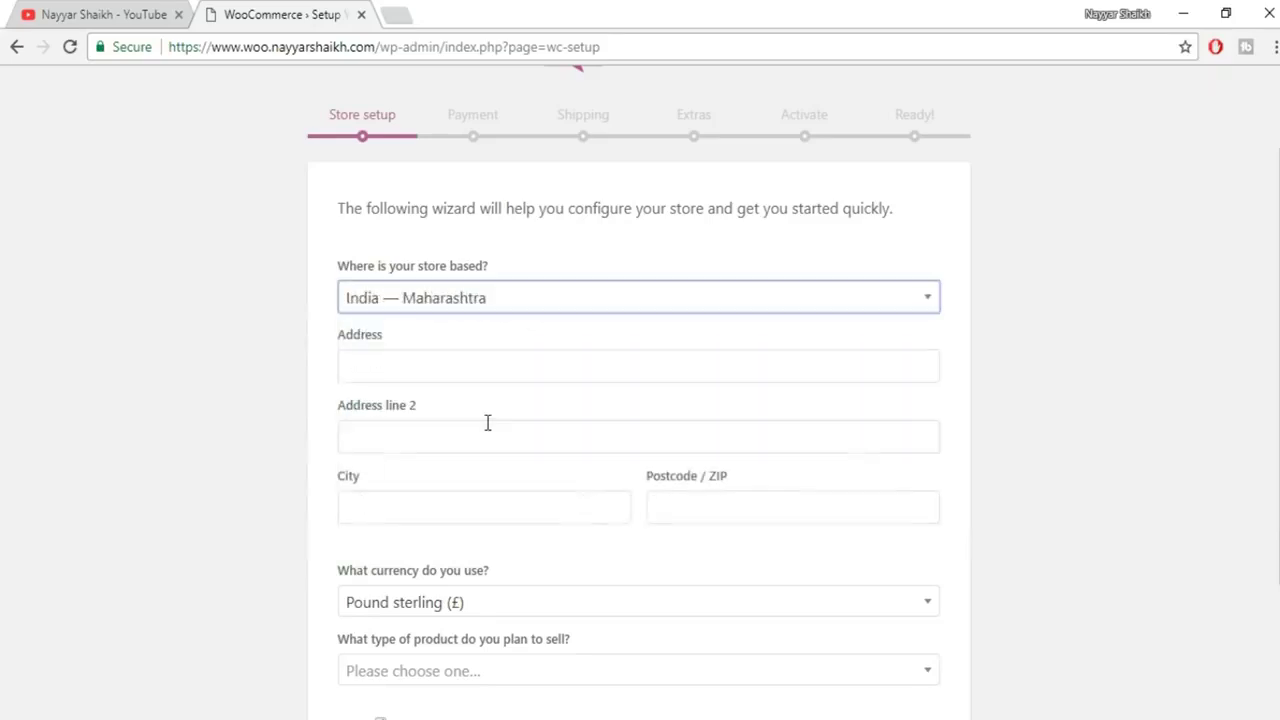
{"action": "left_click", "coordinate": [440, 366]}
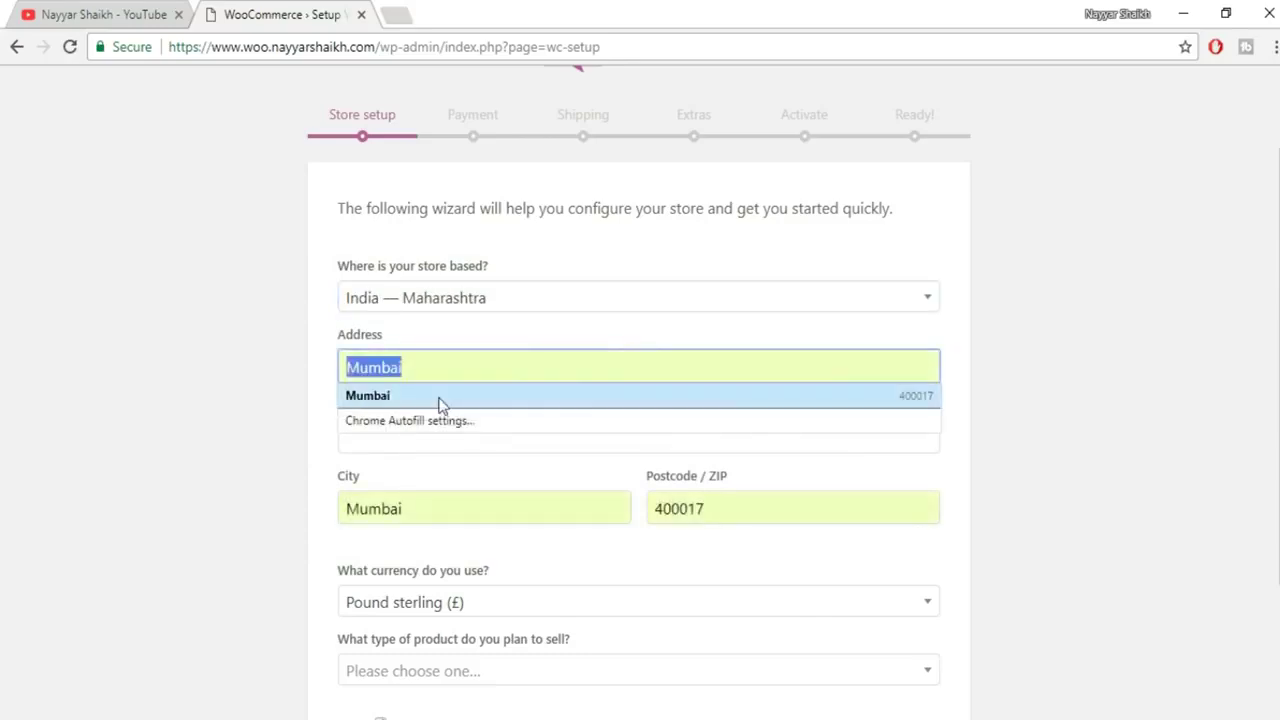
{"action": "left_click", "coordinate": [440, 400]}
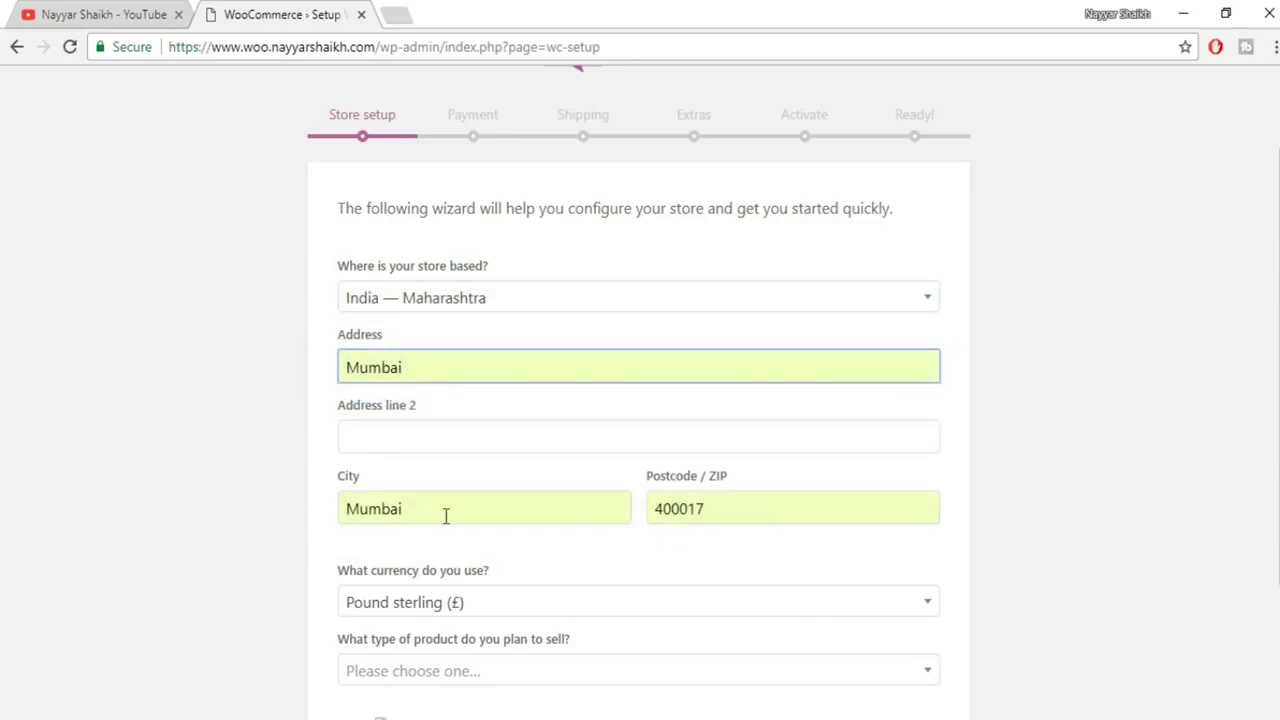
Set the store currency to Indian rupee (₹).
{"action": "scroll", "coordinate": [701, 446], "scroll_direction": "down", "scroll_amount": 2}
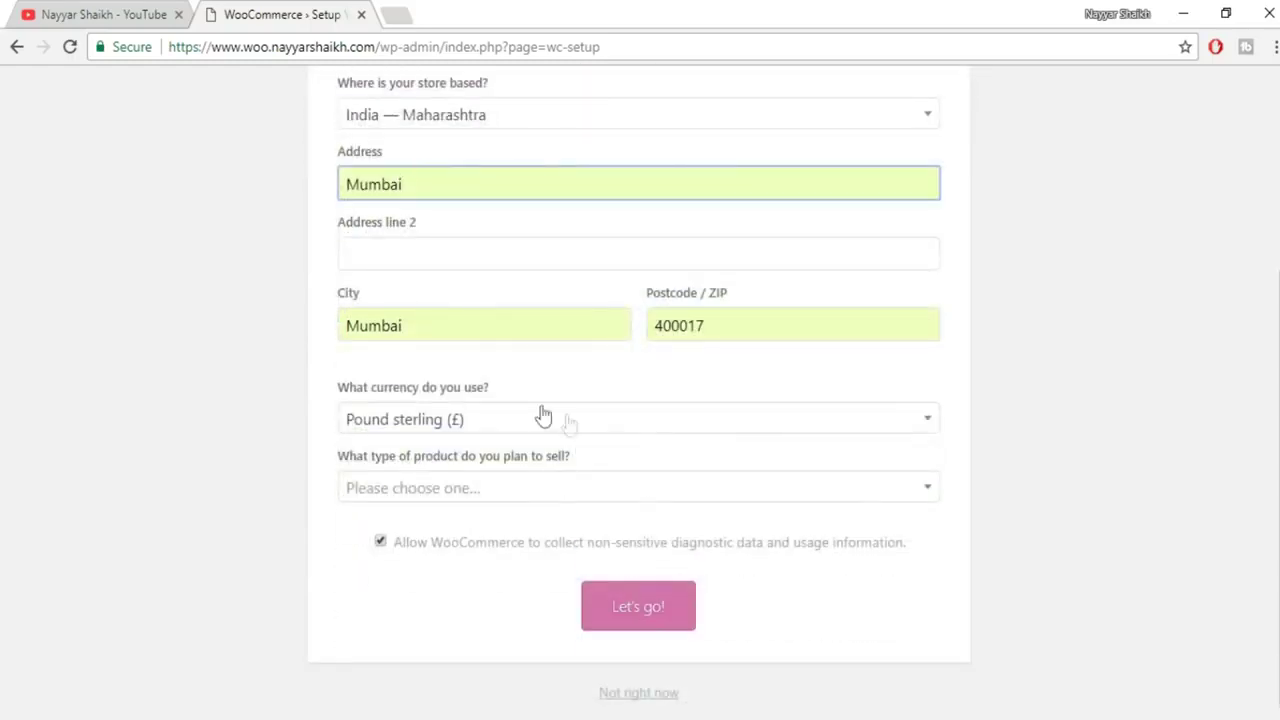
{"action": "left_click", "coordinate": [452, 426]}
{"action": "type", "text": "indi"}
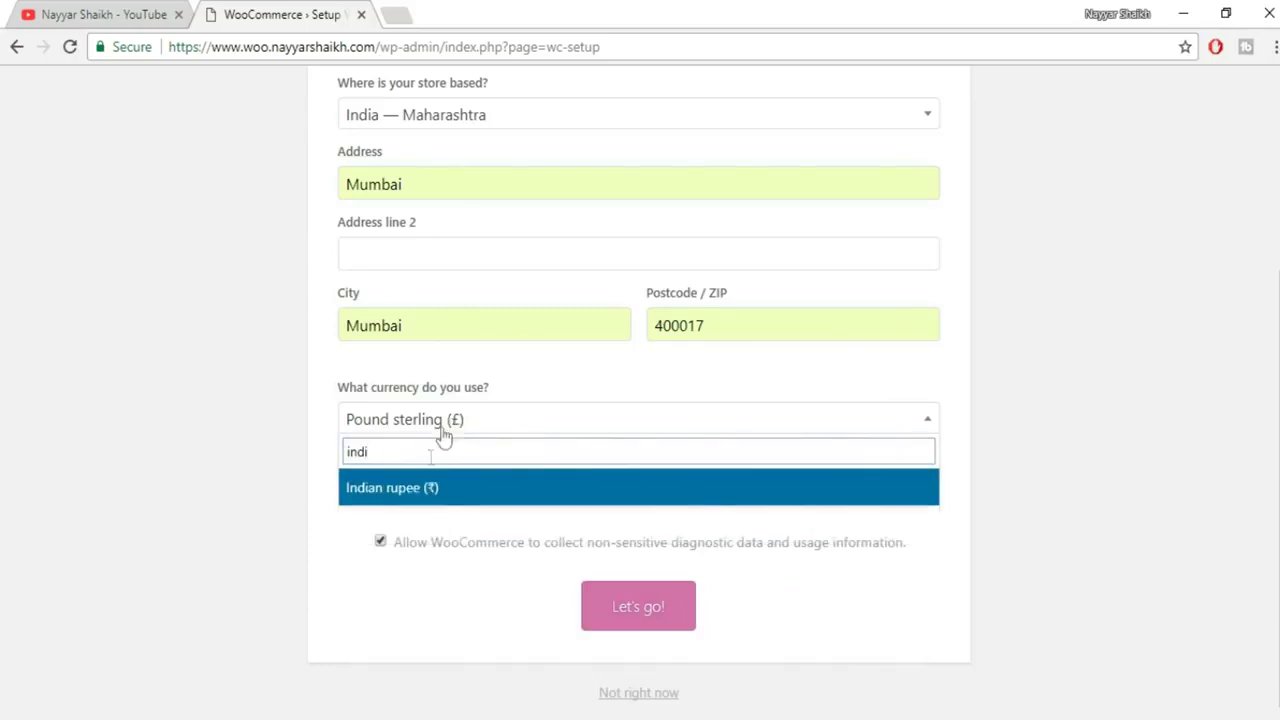
{"action": "left_click", "coordinate": [409, 495]}
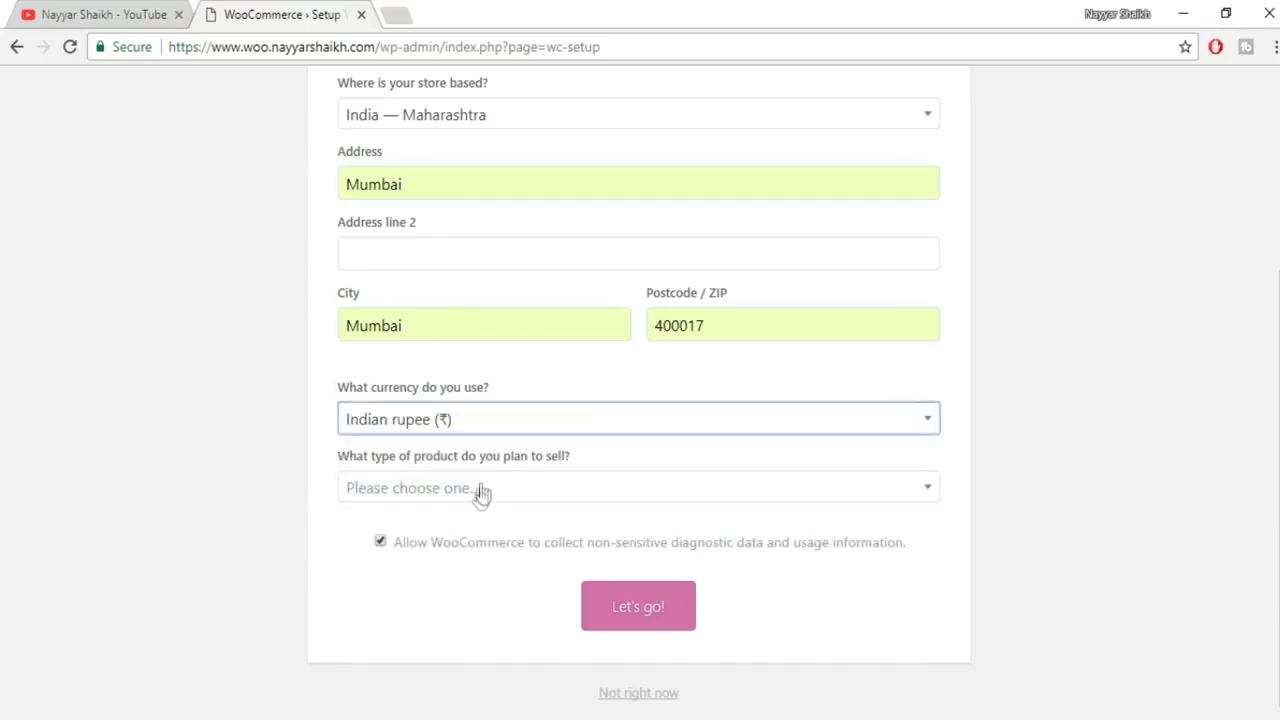
Choose to sell both physical and digital products and submit the store setup page.
{"action": "left_click", "coordinate": [550, 492]}
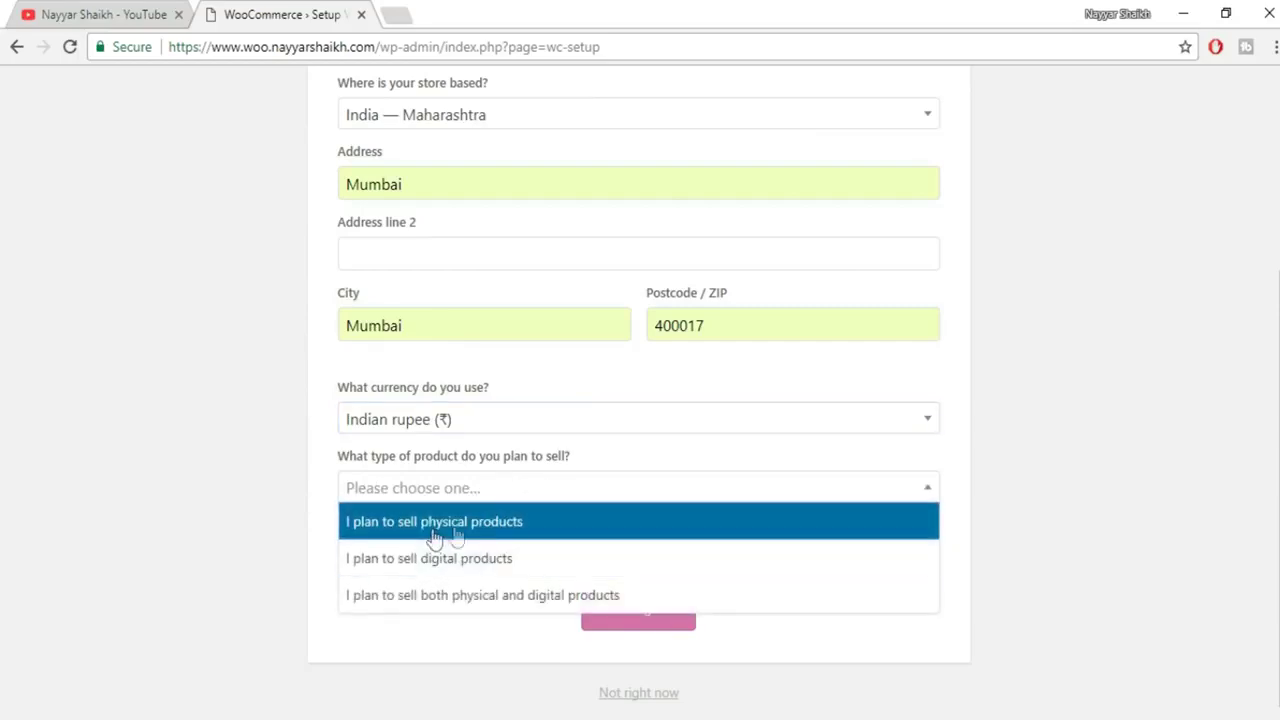
{"action": "left_click", "coordinate": [480, 526]}
{"action": "left_click", "coordinate": [522, 495]}
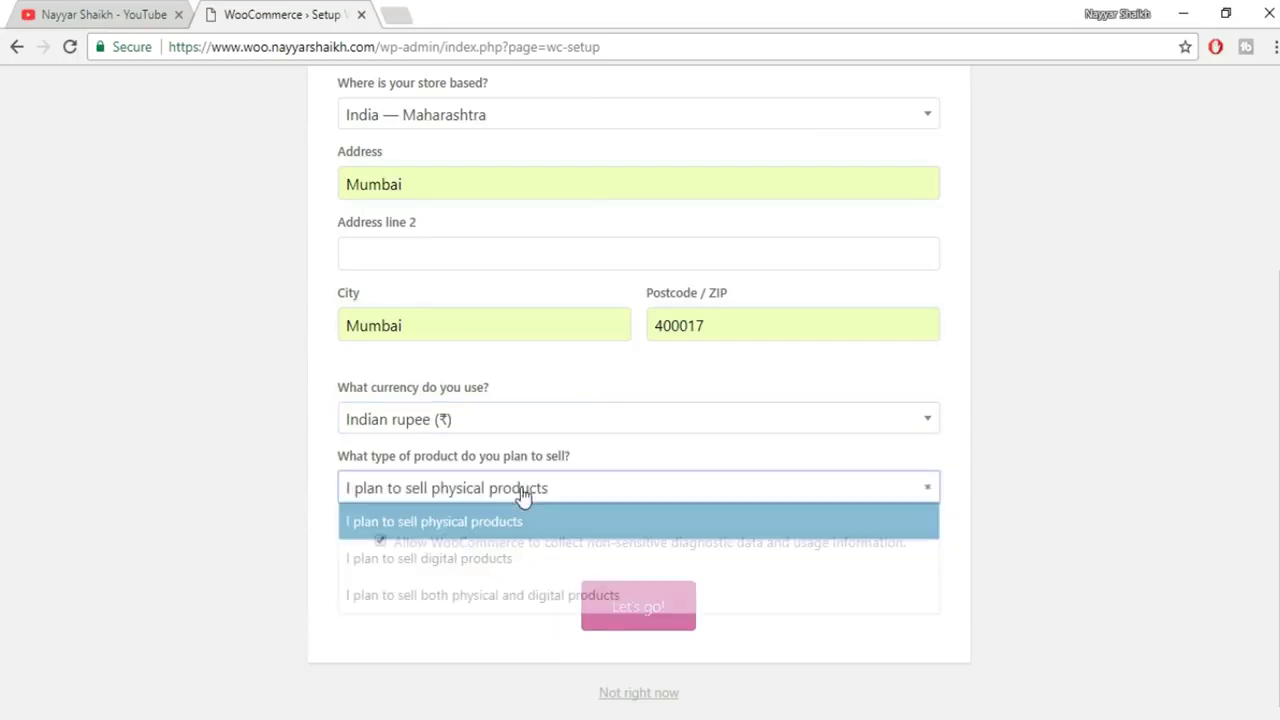
{"action": "left_click", "coordinate": [500, 598]}
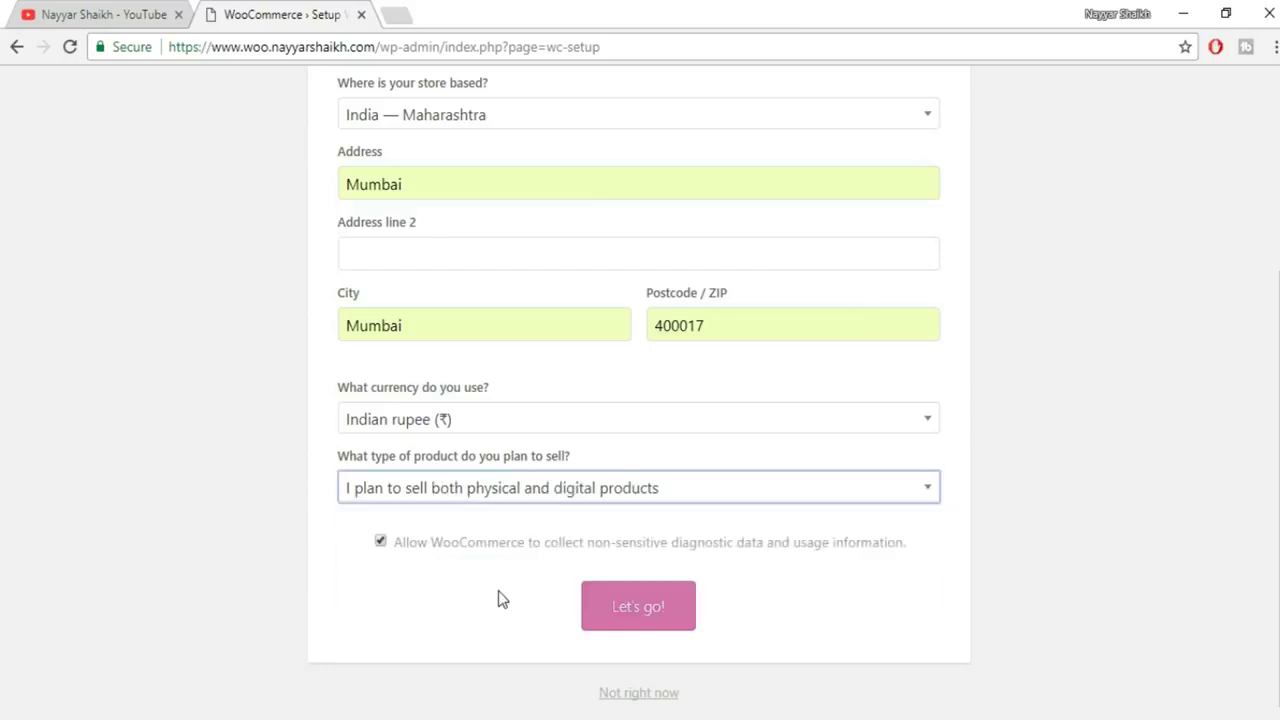
{"action": "left_click", "coordinate": [641, 612]}
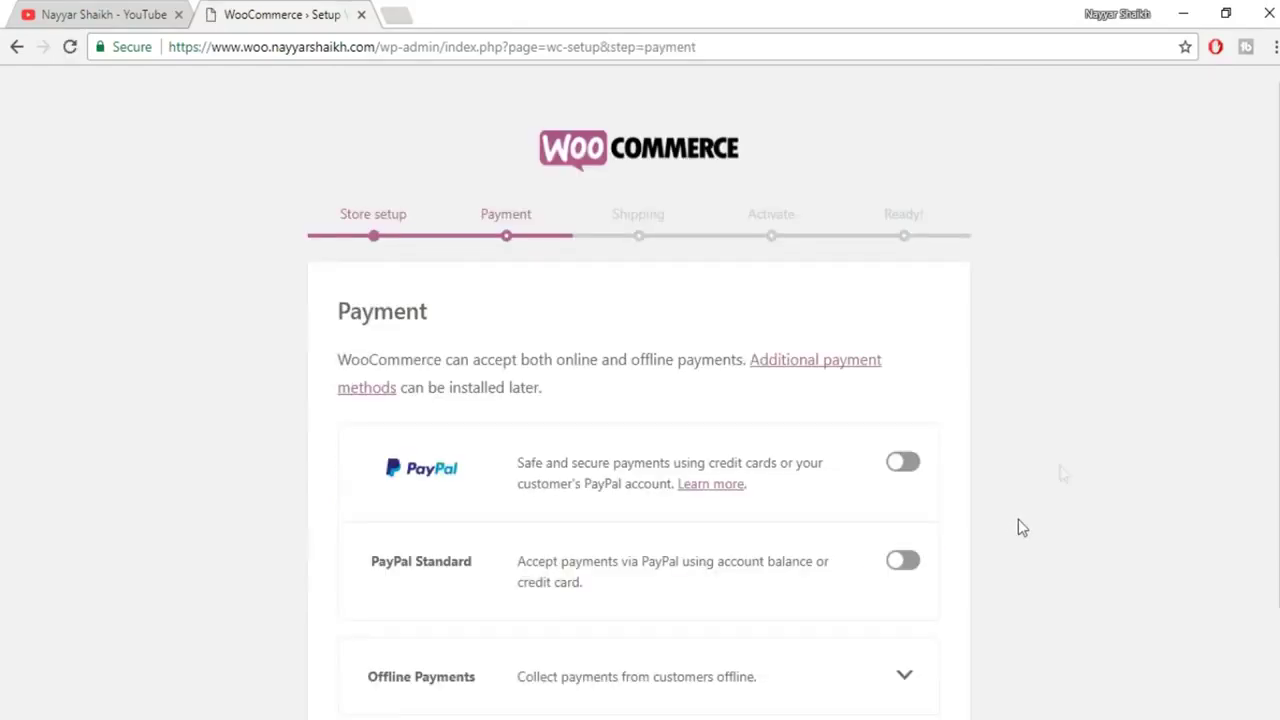
Expand the offline payment options and continue past the payment page without enabling any payment method.
{"action": "scroll", "coordinate": [1104, 440], "scroll_direction": "down", "scroll_amount": 1}
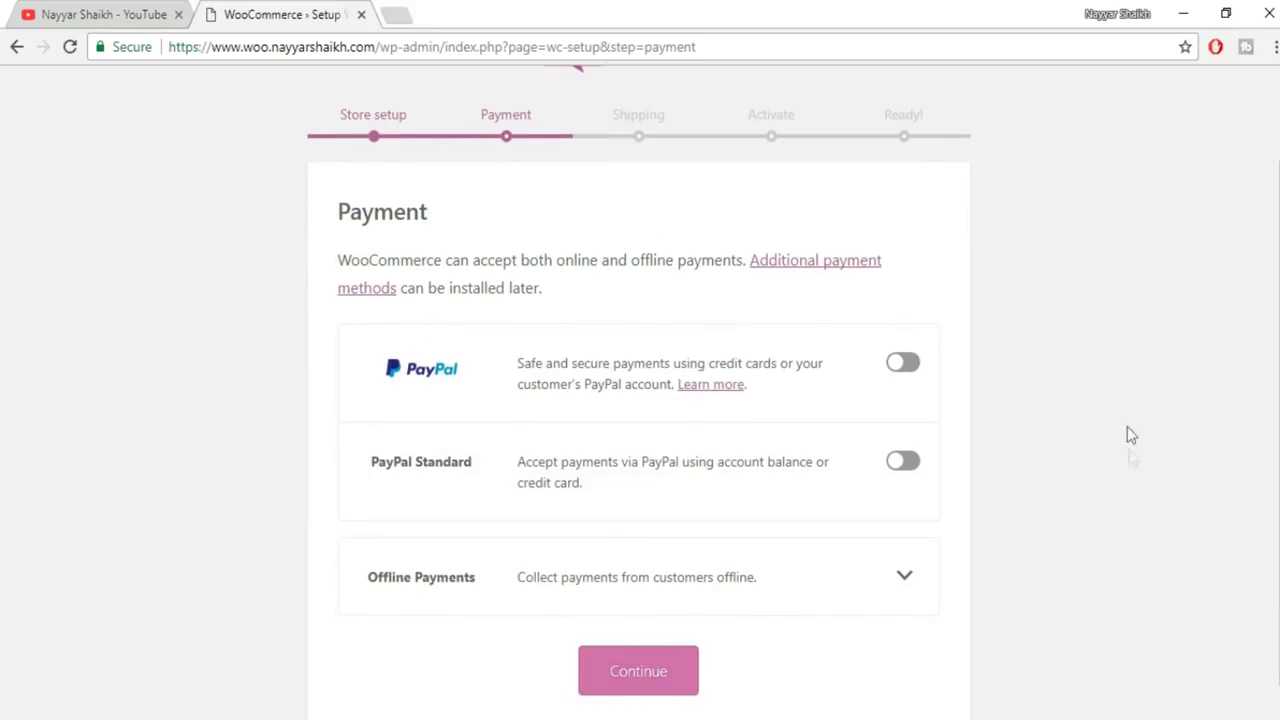
{"action": "scroll", "coordinate": [1131, 440], "scroll_direction": "down", "scroll_amount": 1}
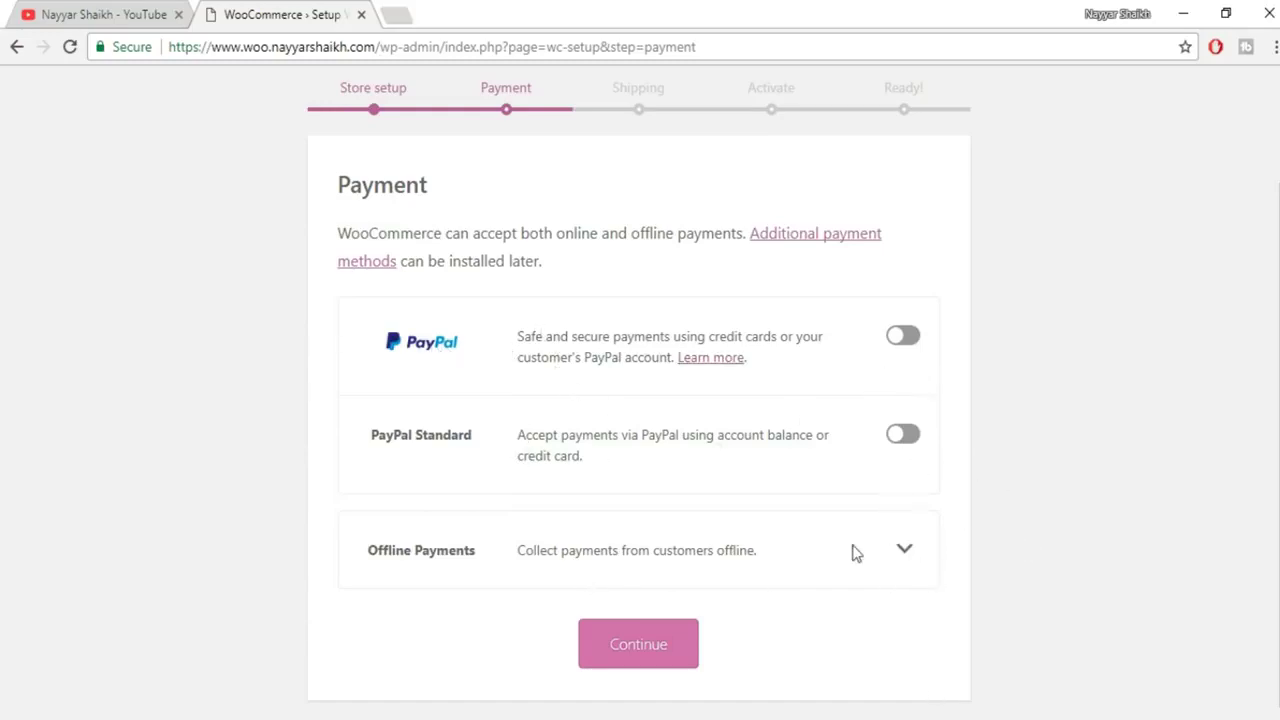
{"action": "left_click", "coordinate": [905, 553]}
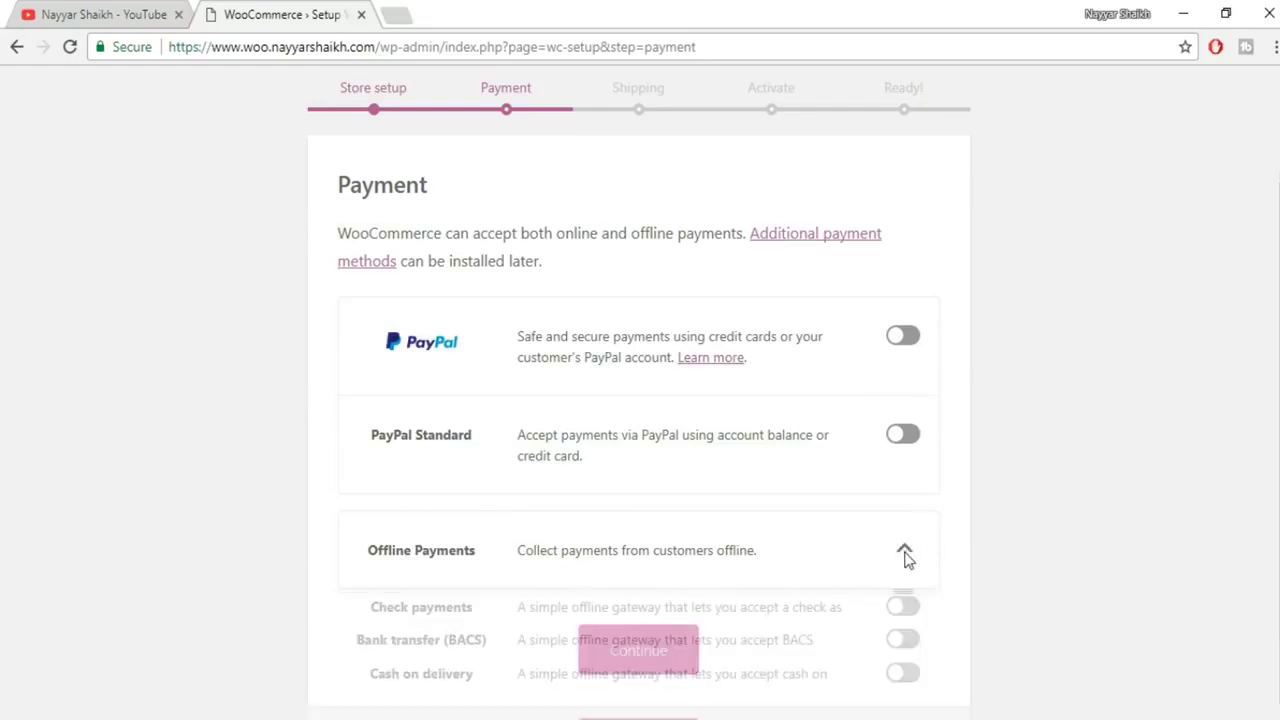
{"action": "scroll", "coordinate": [1011, 540], "scroll_direction": "down", "scroll_amount": 3}
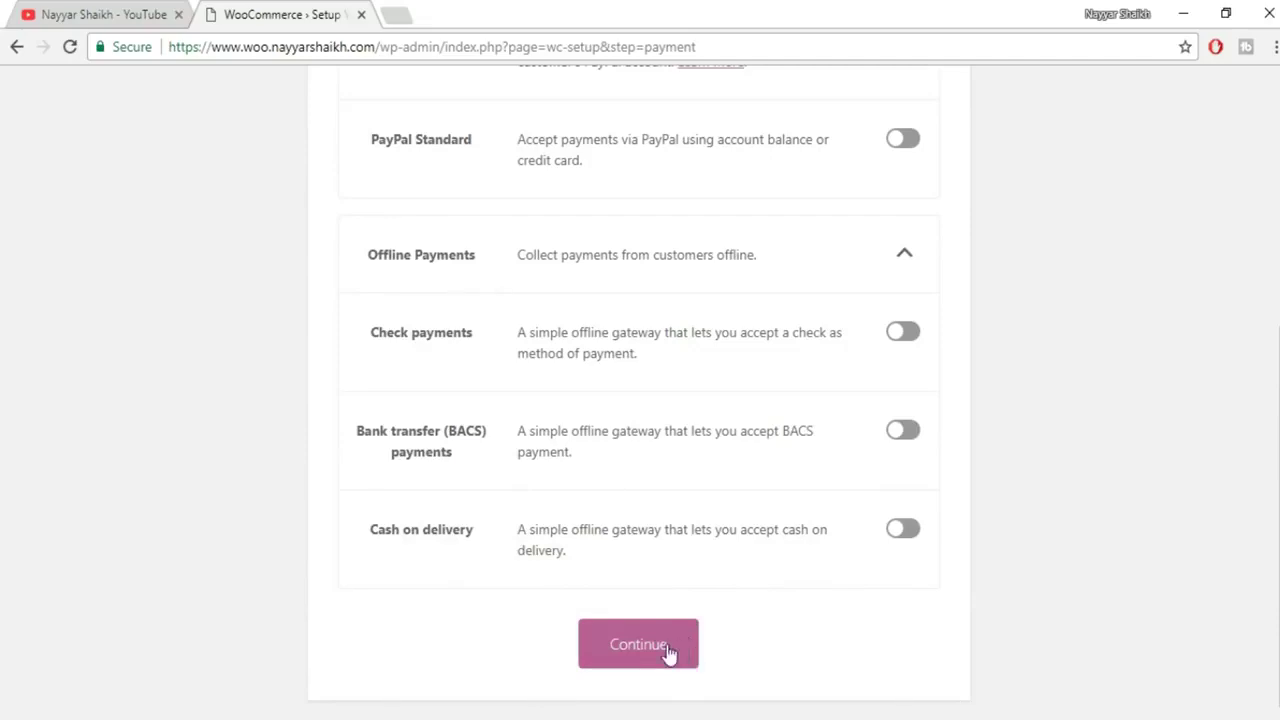
{"action": "left_click", "coordinate": [667, 648]}
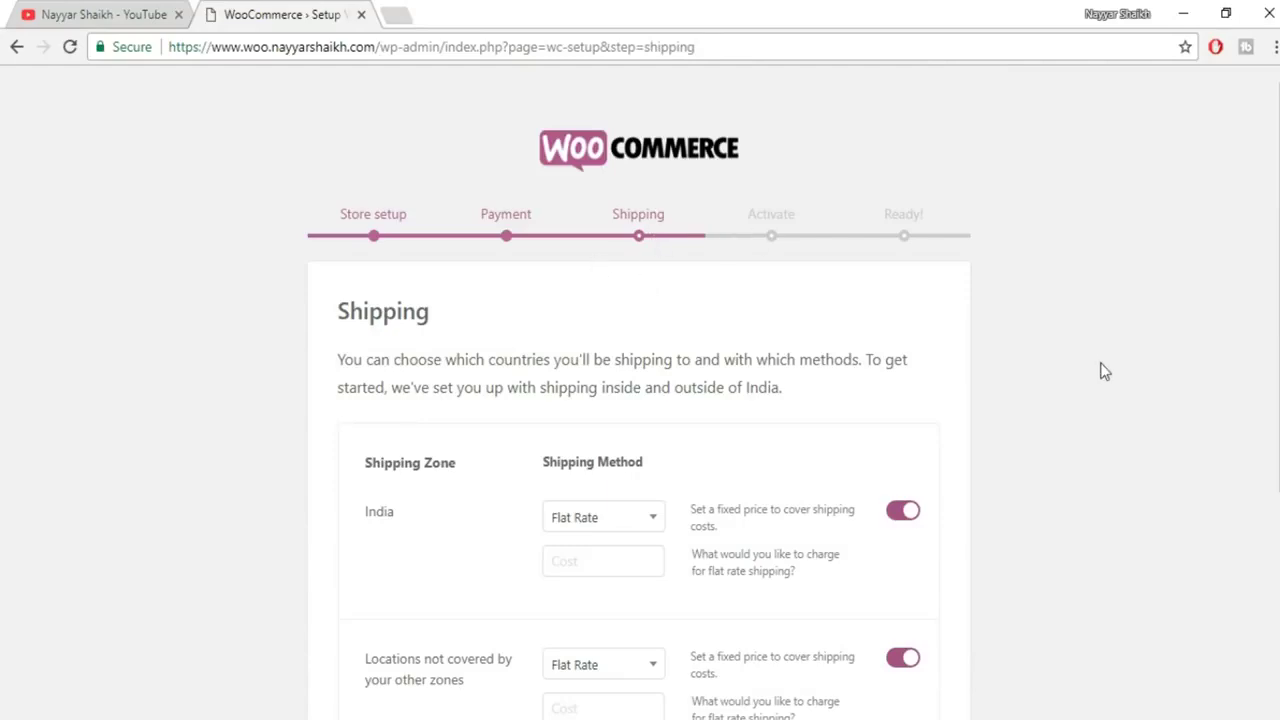
Disable flat rate shipping for India and for locations not covered by other zones, and continue past the shipping page.
{"action": "scroll", "coordinate": [1103, 369], "scroll_direction": "down", "scroll_amount": 2}
{"action": "scroll", "coordinate": [1103, 371], "scroll_direction": "down", "scroll_amount": 2}
{"action": "left_click", "coordinate": [908, 318]}
{"action": "left_click", "coordinate": [903, 459]}
{"action": "scroll", "coordinate": [926, 526], "scroll_direction": "down", "scroll_amount": 3}
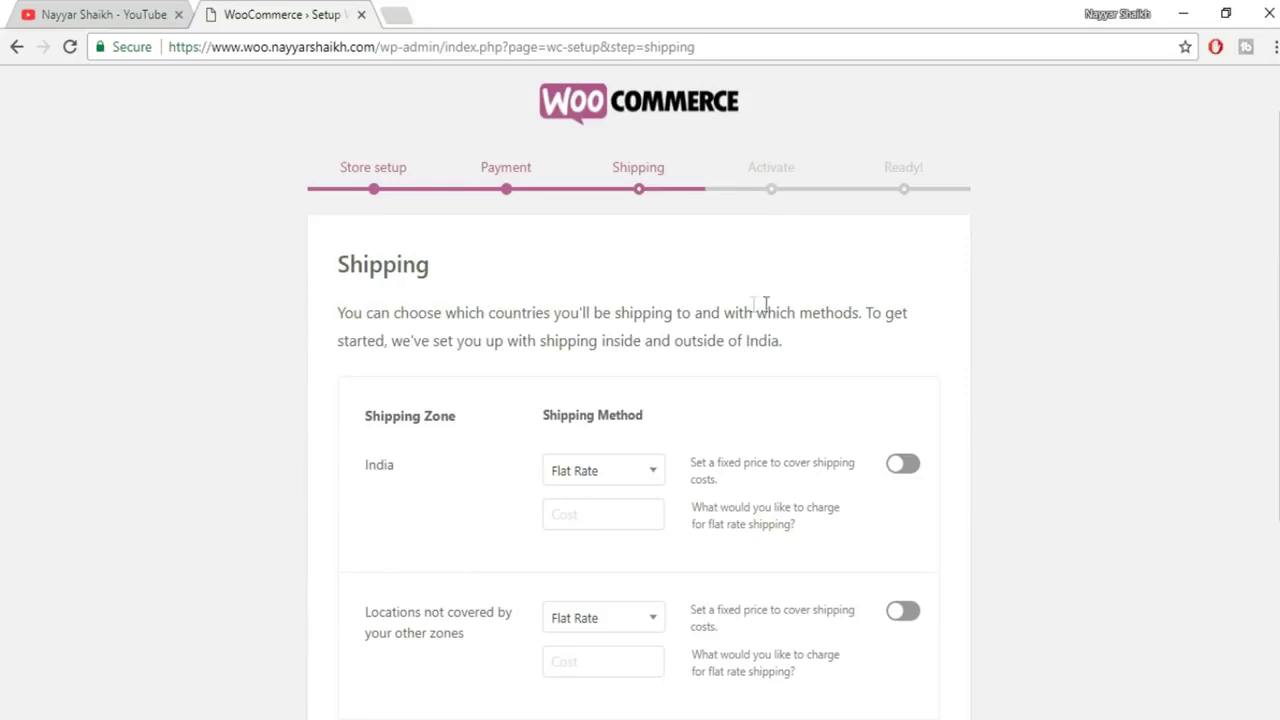
{"action": "scroll", "coordinate": [1086, 268], "scroll_direction": "down", "scroll_amount": 2}
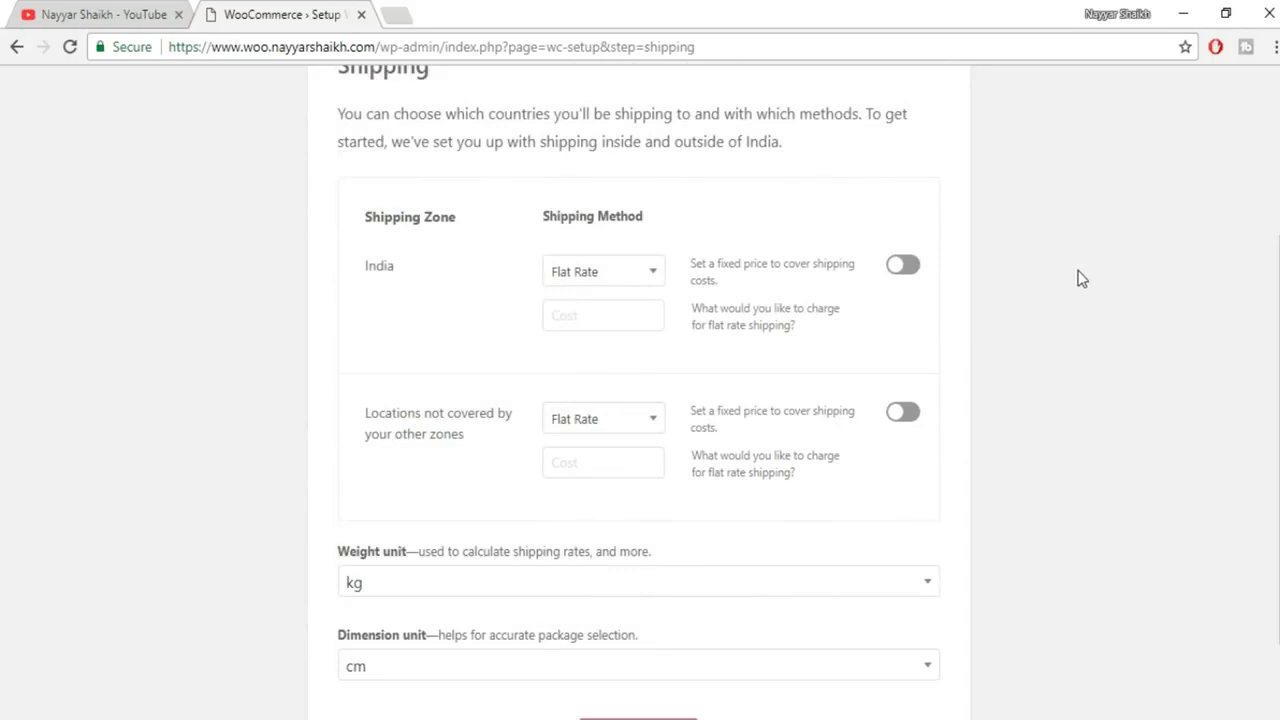
{"action": "scroll", "coordinate": [1081, 278], "scroll_direction": "down", "scroll_amount": 1}
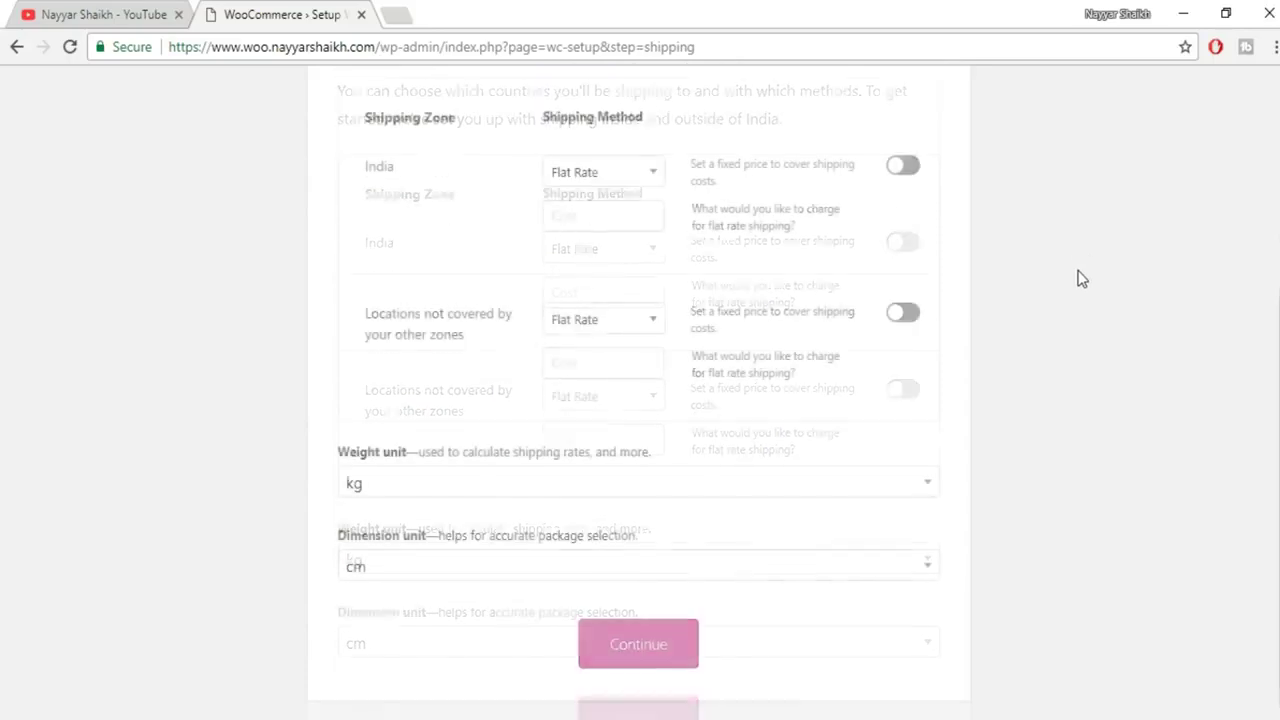
{"action": "scroll", "coordinate": [1081, 279], "scroll_direction": "up", "scroll_amount": 4}
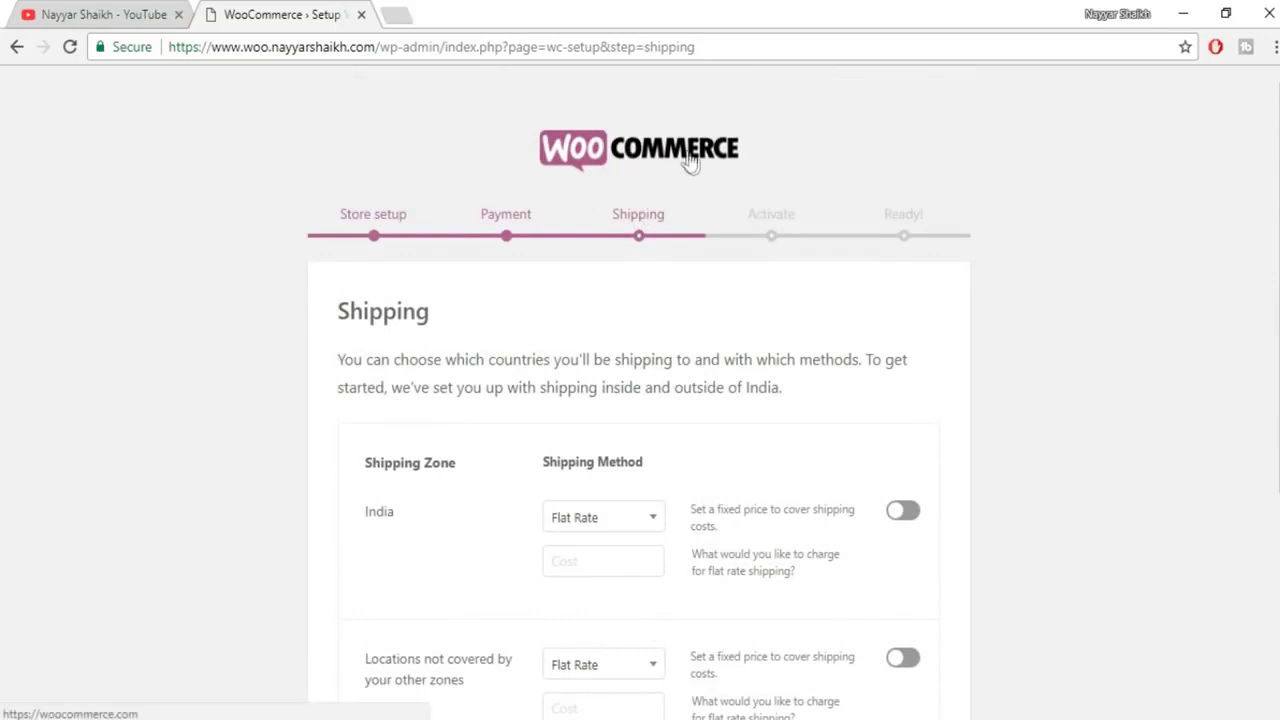
{"action": "scroll", "coordinate": [1046, 309], "scroll_direction": "down", "scroll_amount": 4}
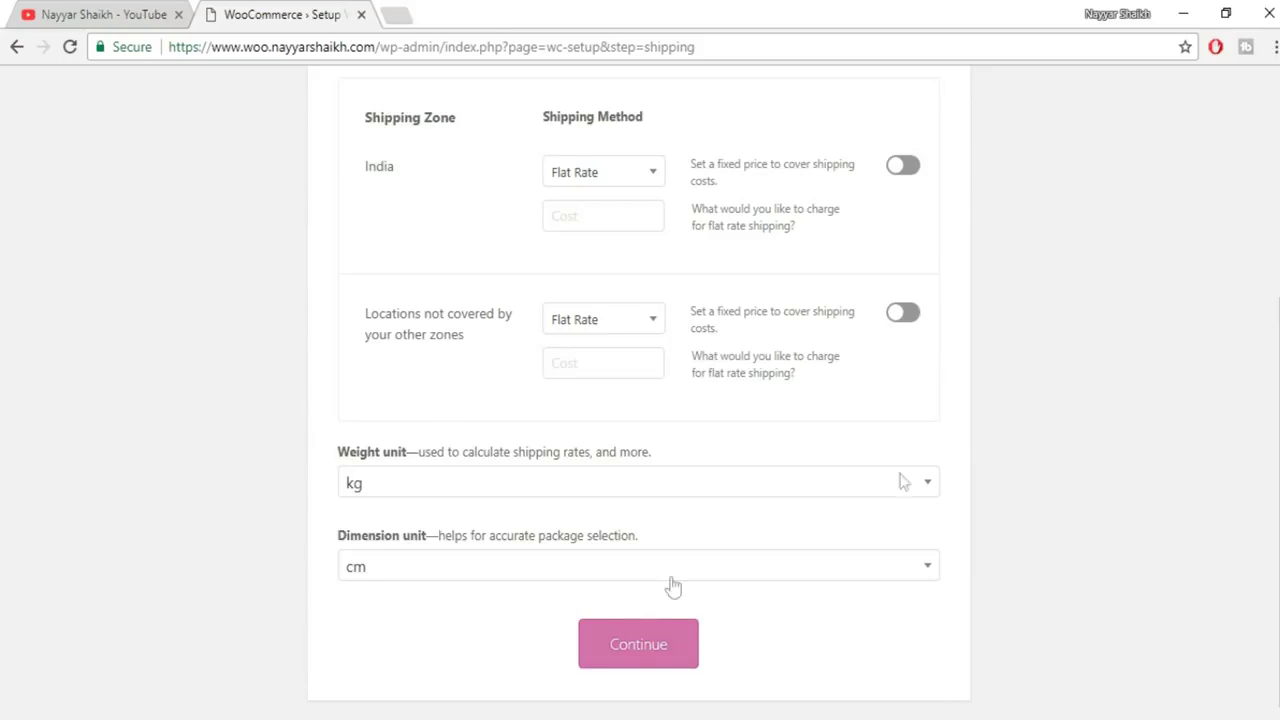
{"action": "left_click", "coordinate": [613, 646]}
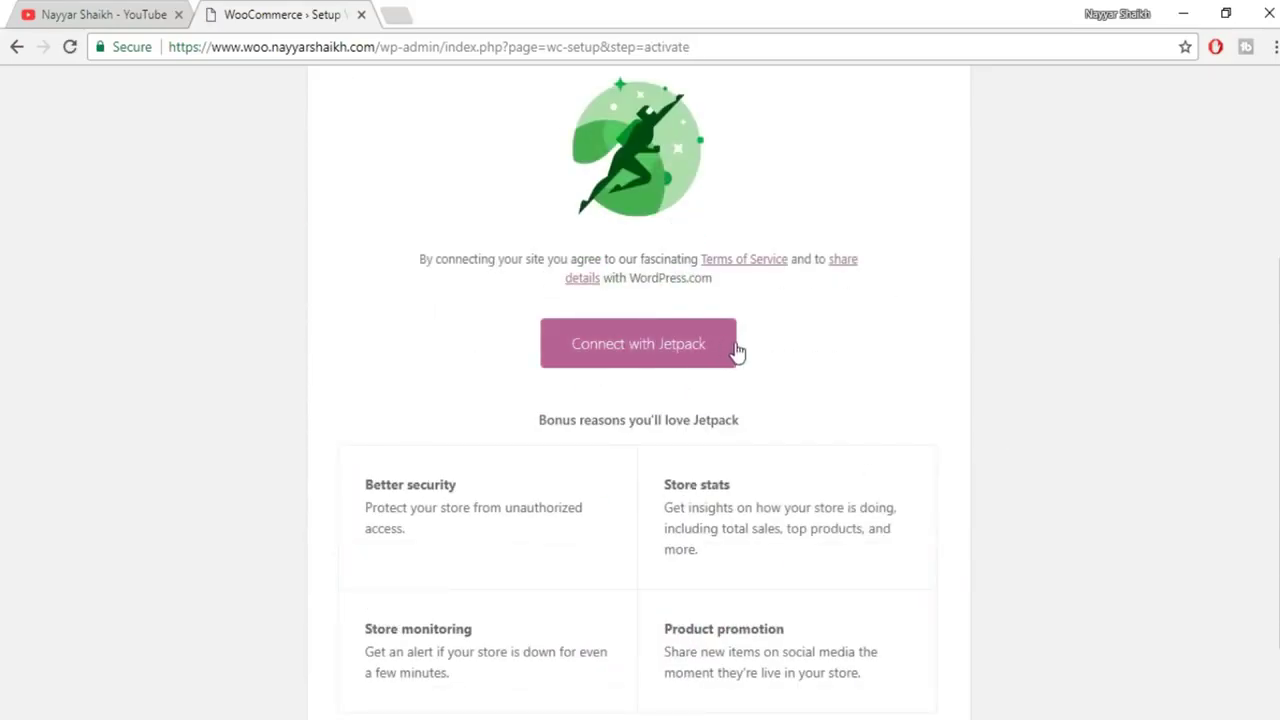
Skip the Jetpack connection and leave the finished setup wizard for the WordPress dashboard.
{"action": "scroll", "coordinate": [940, 445], "scroll_direction": "down", "scroll_amount": 1}
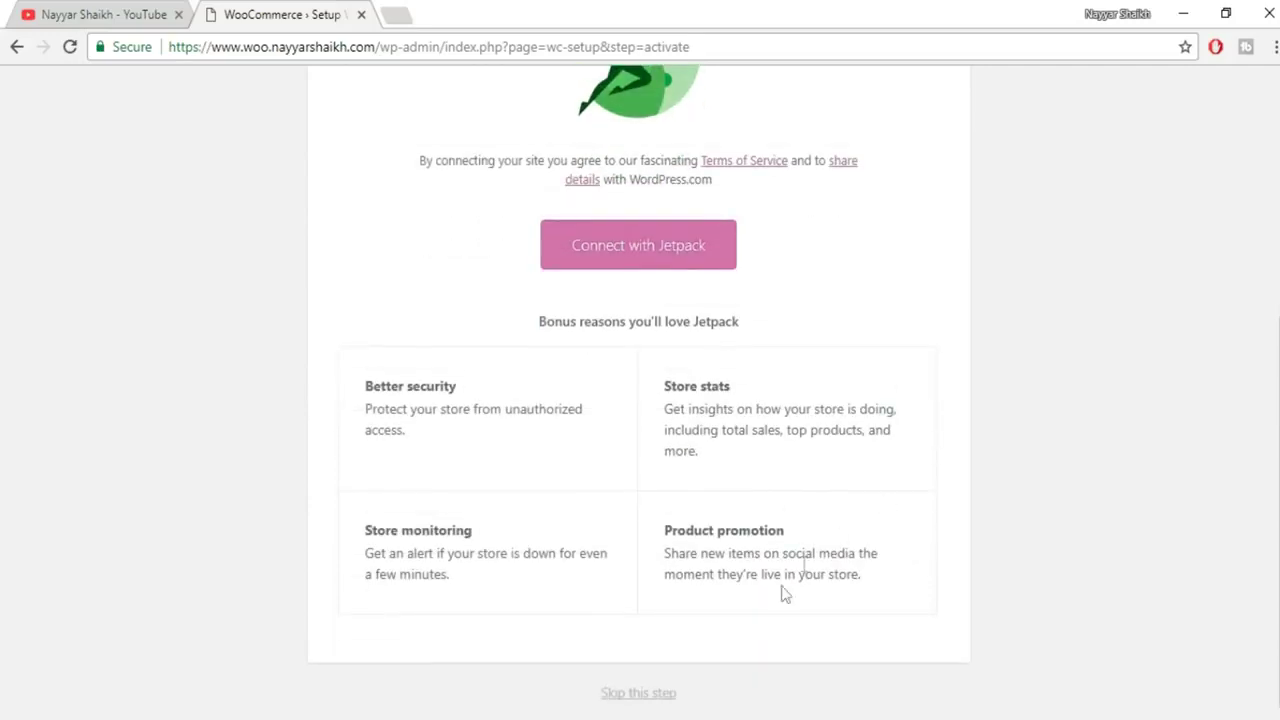
{"action": "left_click", "coordinate": [658, 700]}
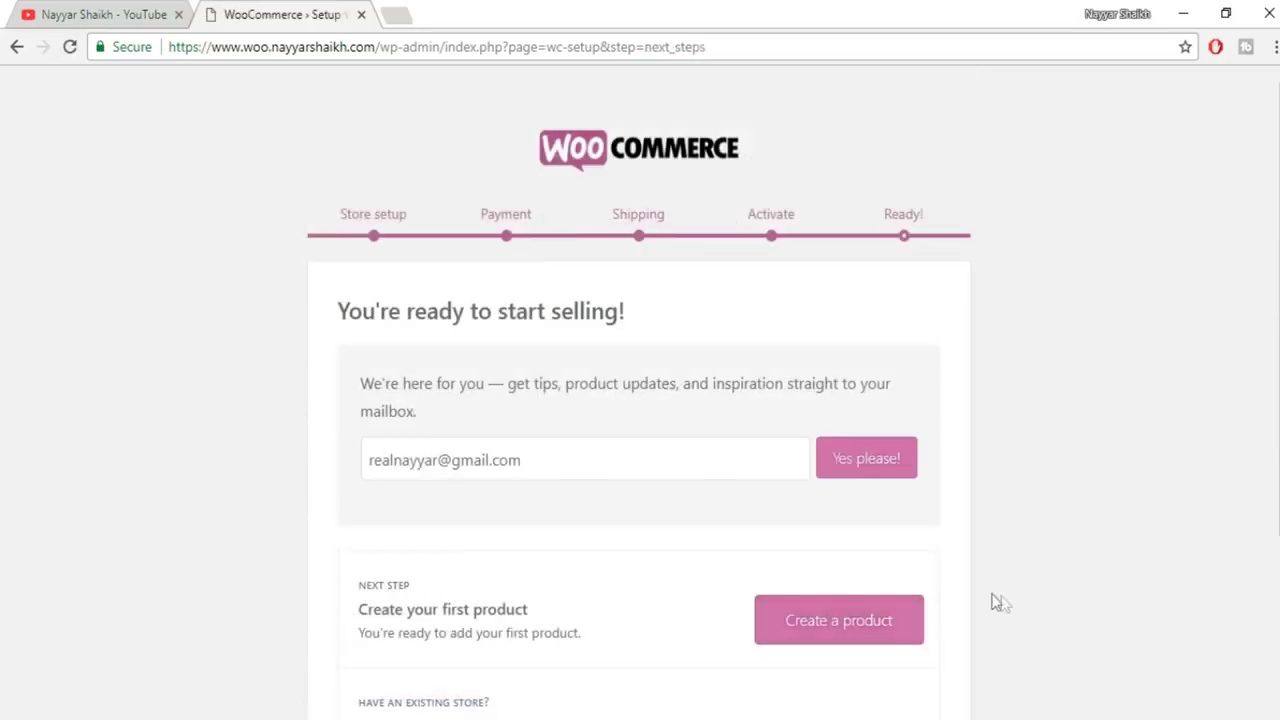
{"action": "scroll", "coordinate": [1064, 541], "scroll_direction": "down", "scroll_amount": 1}
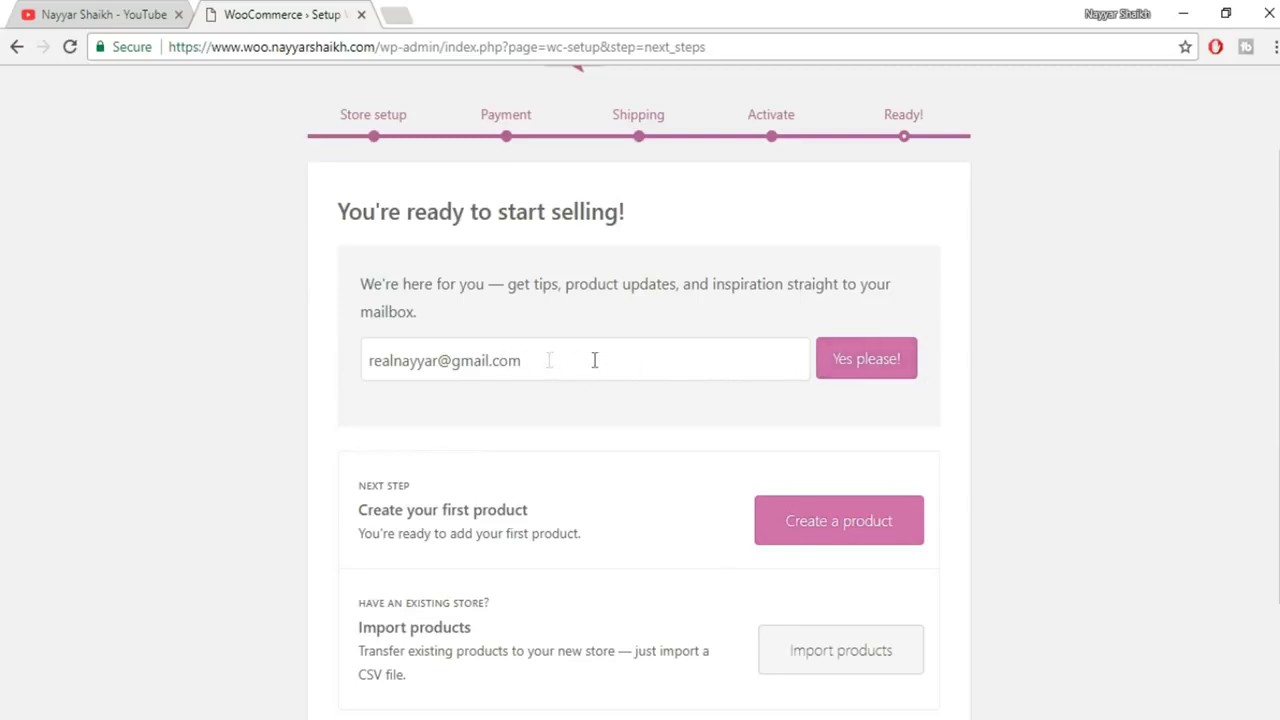
{"action": "left_click", "coordinate": [889, 366]}
{"action": "scroll", "coordinate": [990, 384], "scroll_direction": "down", "scroll_amount": 2}
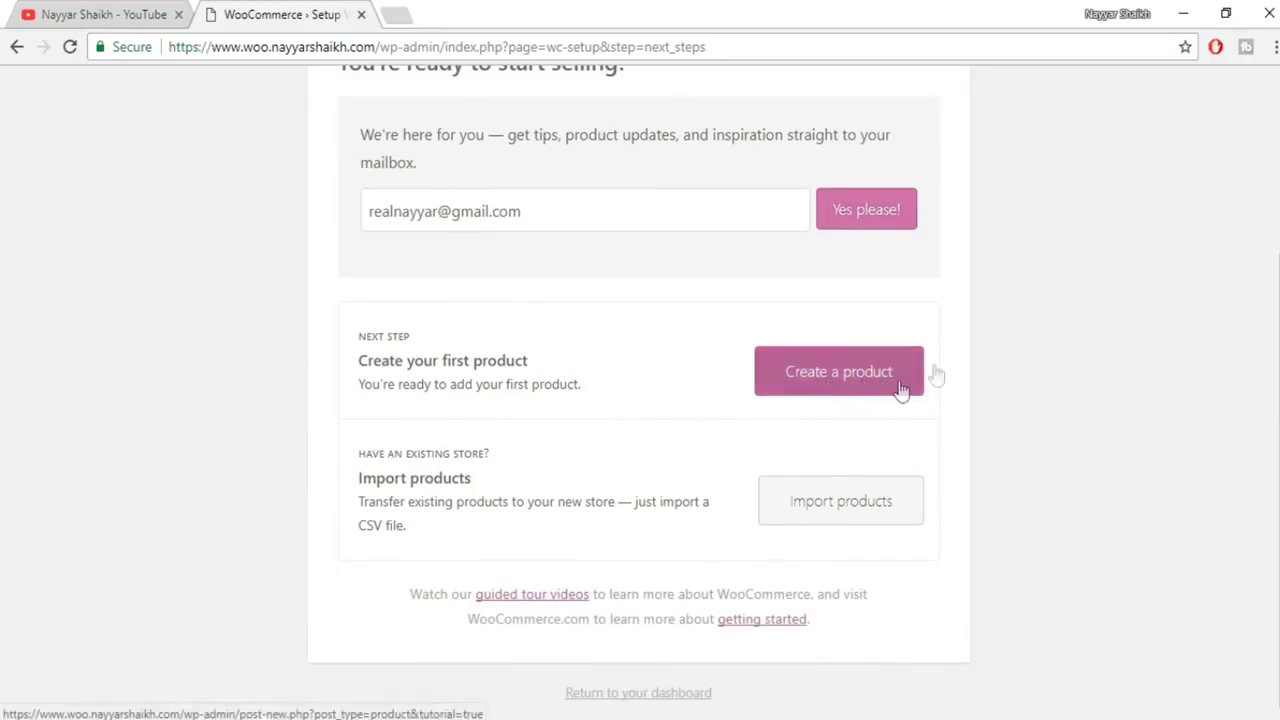
{"action": "scroll", "coordinate": [1036, 330], "scroll_direction": "down", "scroll_amount": 3}
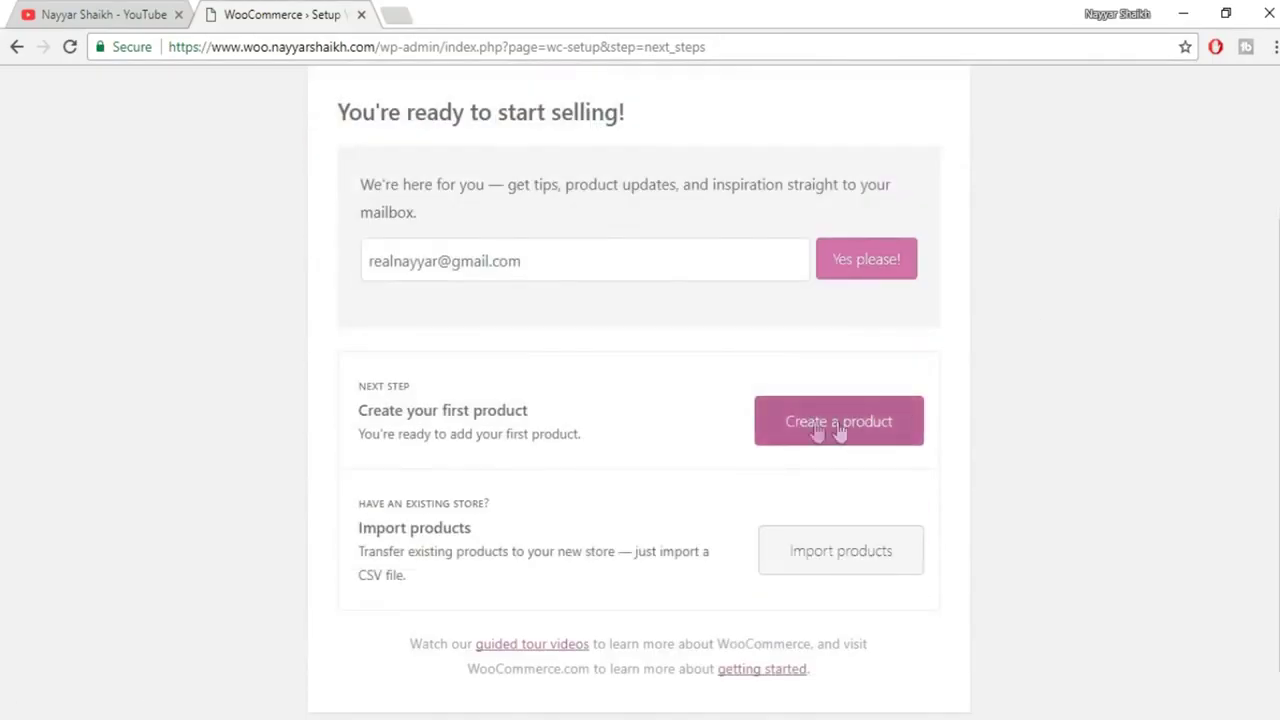
{"action": "scroll", "coordinate": [1031, 417], "scroll_direction": "down", "scroll_amount": 1}
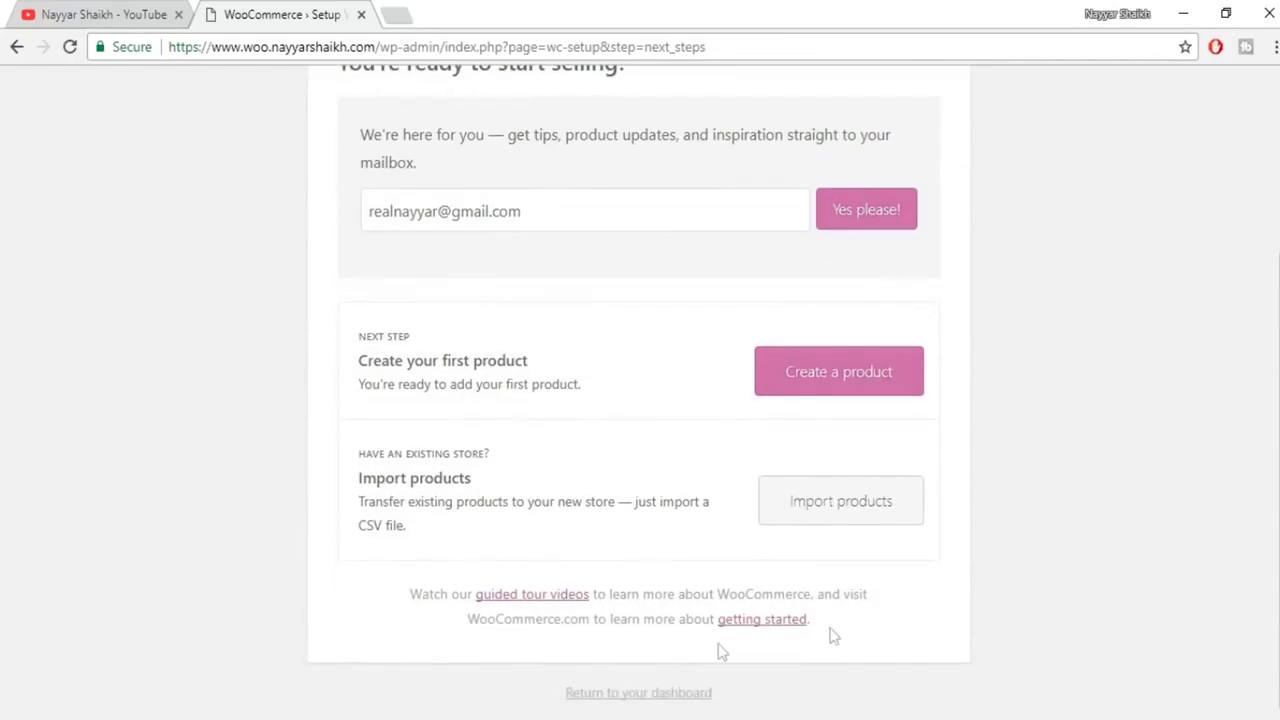
{"action": "left_click", "coordinate": [632, 697]}
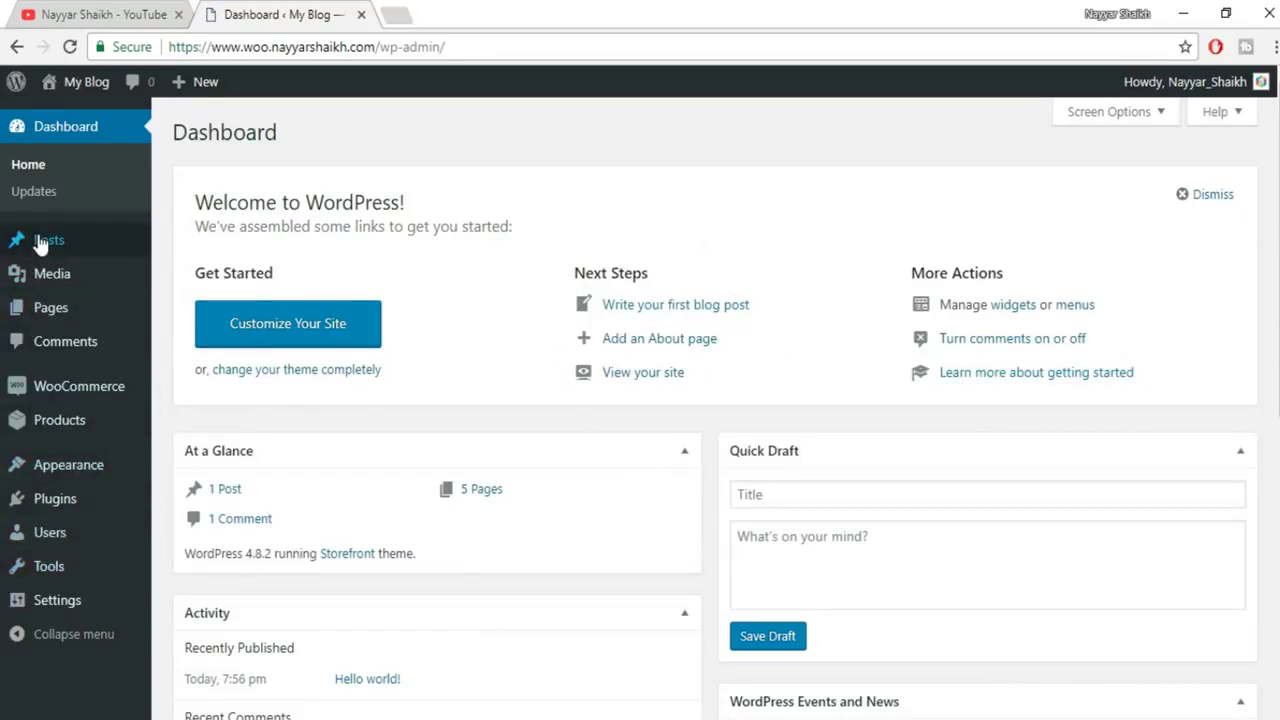
View the WooCommerce orders page and the coupons page.
{"action": "mouse_move", "coordinate": [48, 388]}
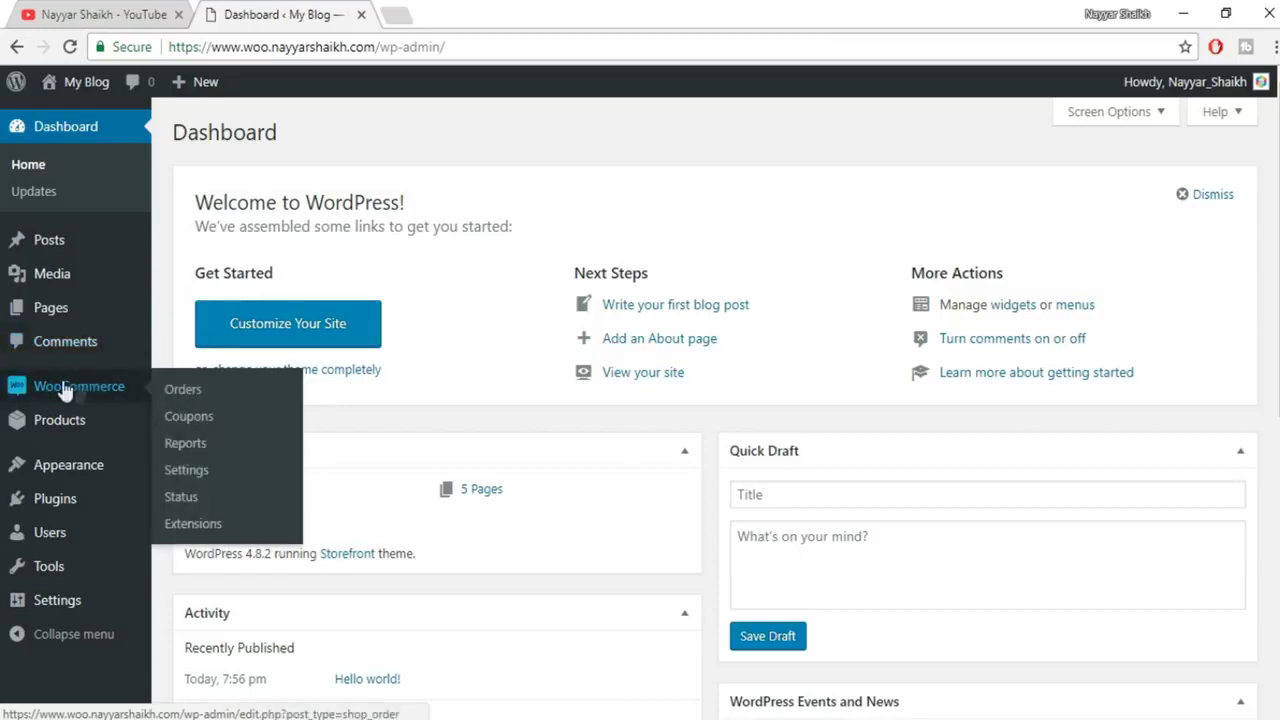
{"action": "left_click", "coordinate": [195, 390]}
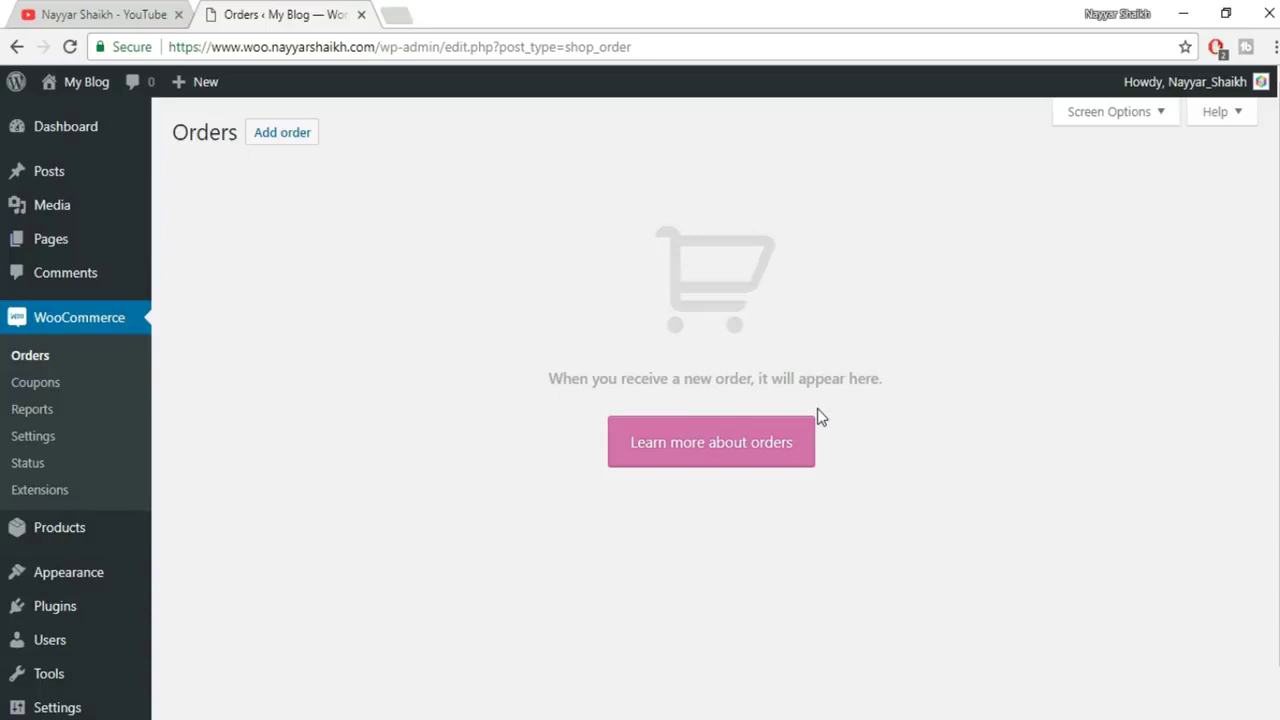
{"action": "left_click", "coordinate": [46, 394]}
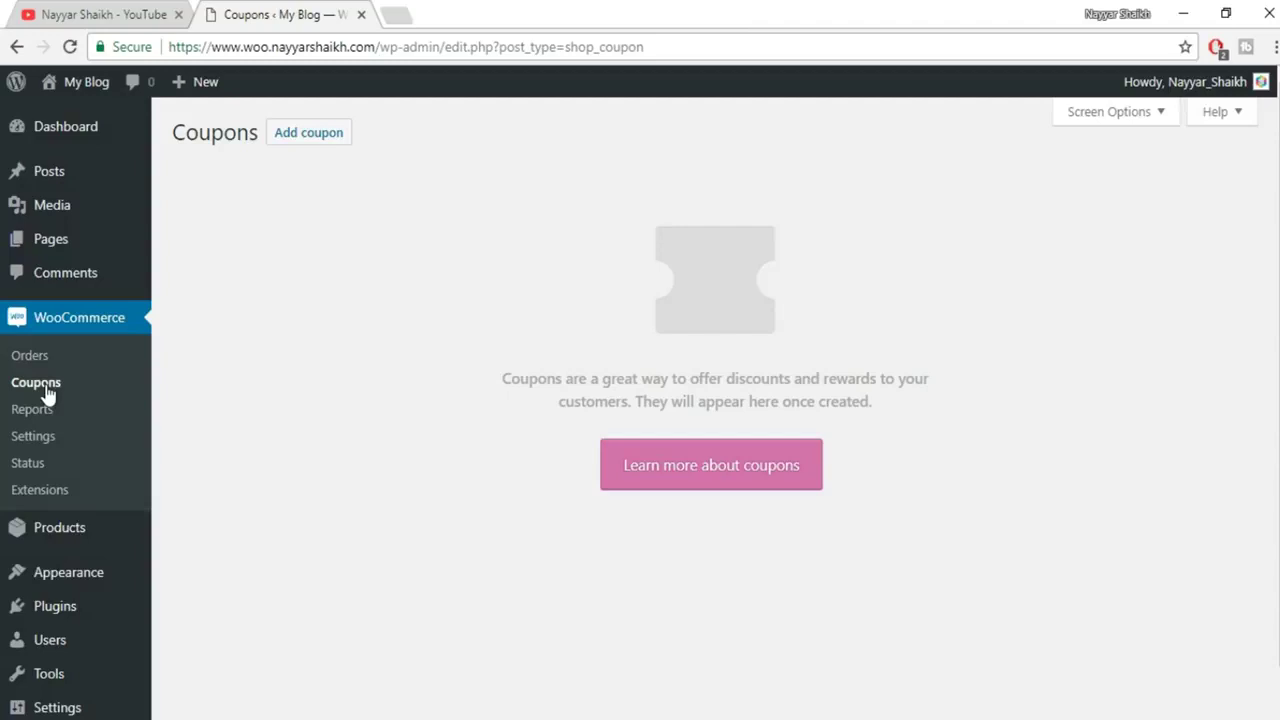
Open the WooCommerce general settings and review the store address and general options sections.
{"action": "left_click", "coordinate": [309, 132]}
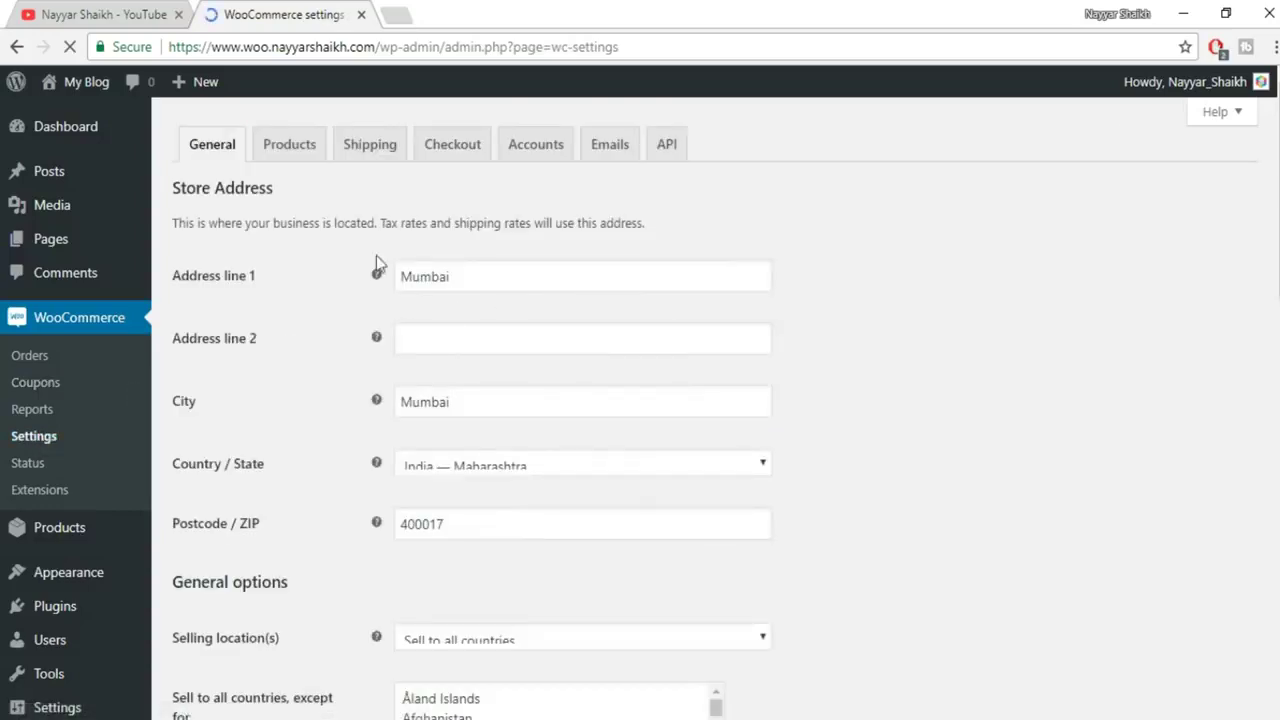
{"action": "scroll", "coordinate": [486, 400], "scroll_direction": "down", "scroll_amount": 5}
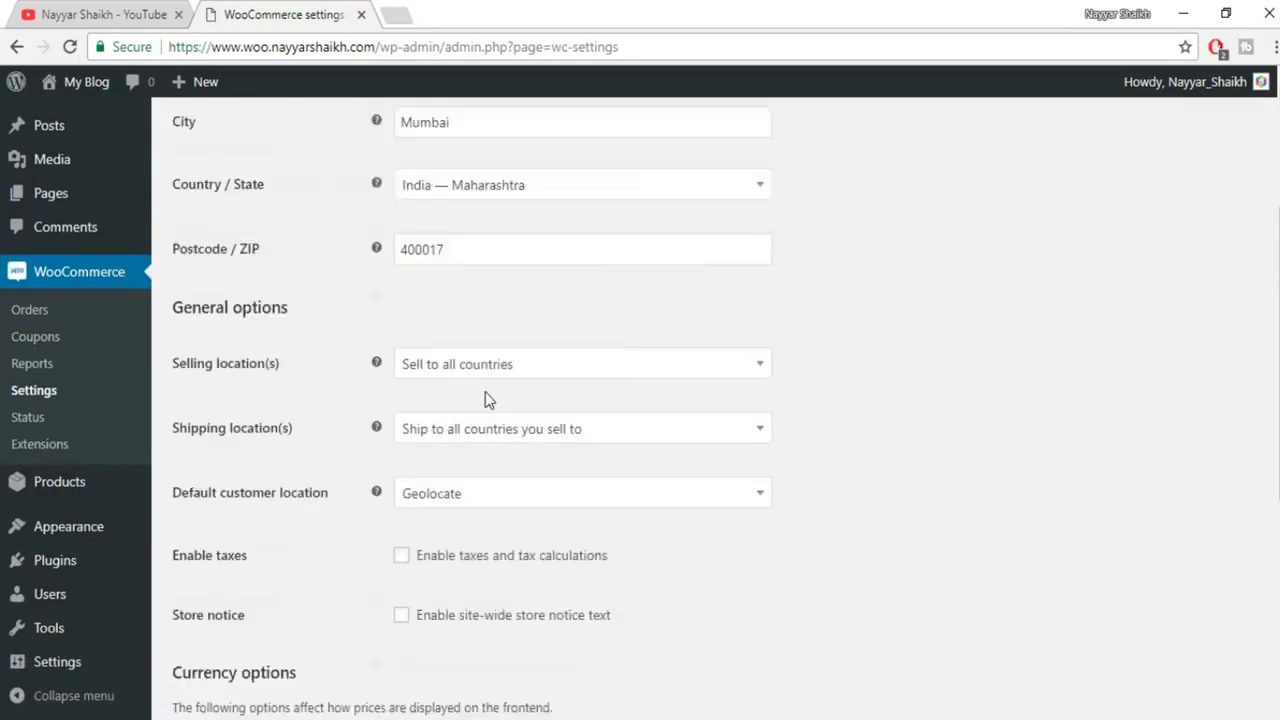
{"action": "scroll", "coordinate": [486, 400], "scroll_direction": "up", "scroll_amount": 5}
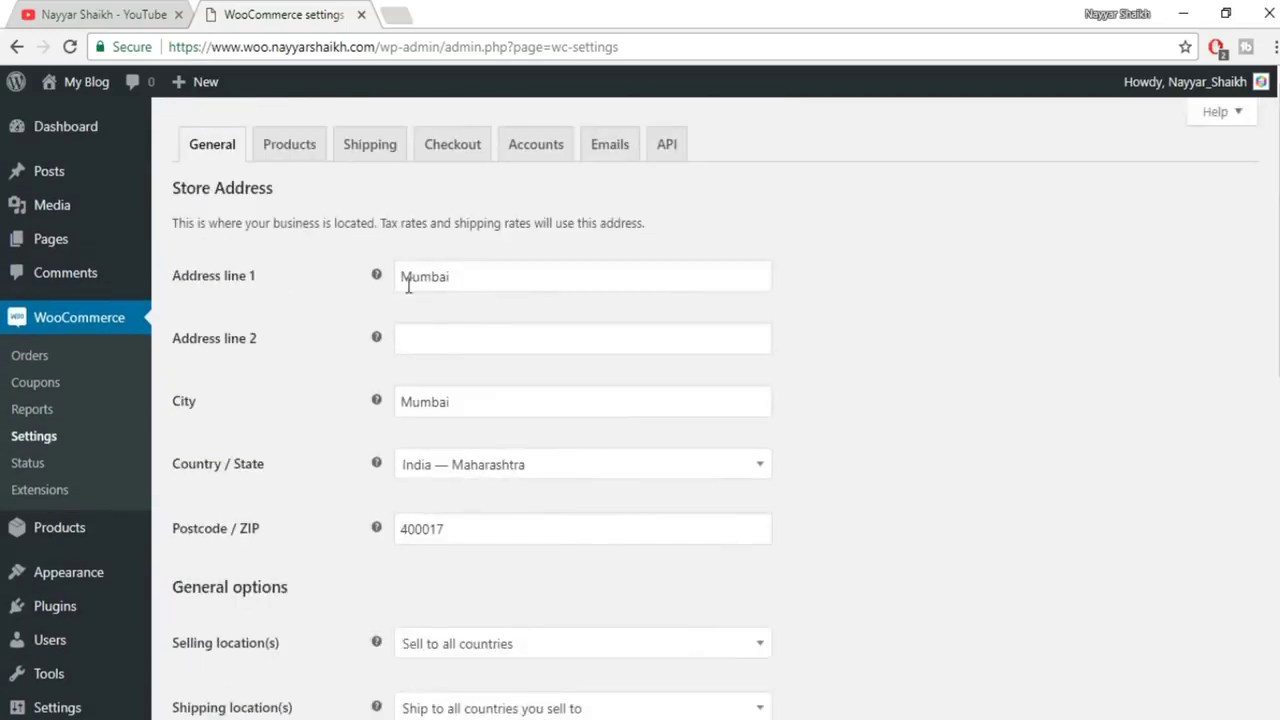
{"action": "scroll", "coordinate": [565, 345], "scroll_direction": "down", "scroll_amount": 1}
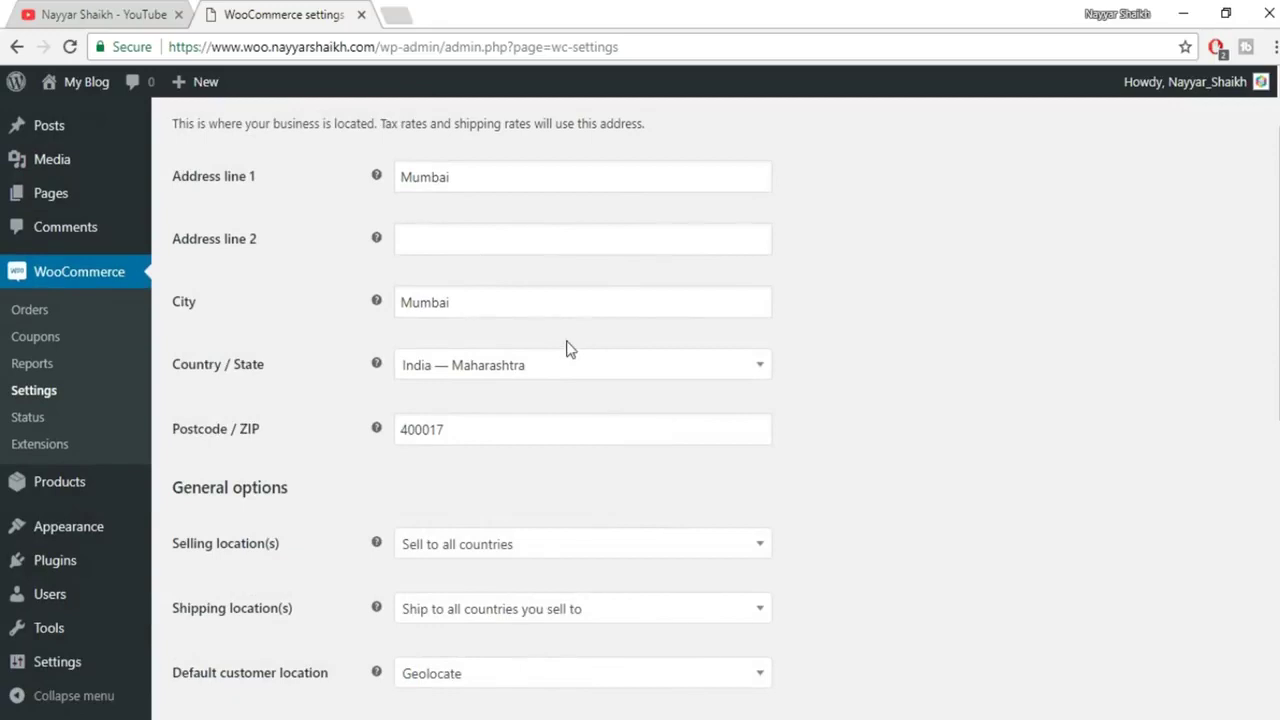
{"action": "scroll", "coordinate": [940, 320], "scroll_direction": "down", "scroll_amount": 3}
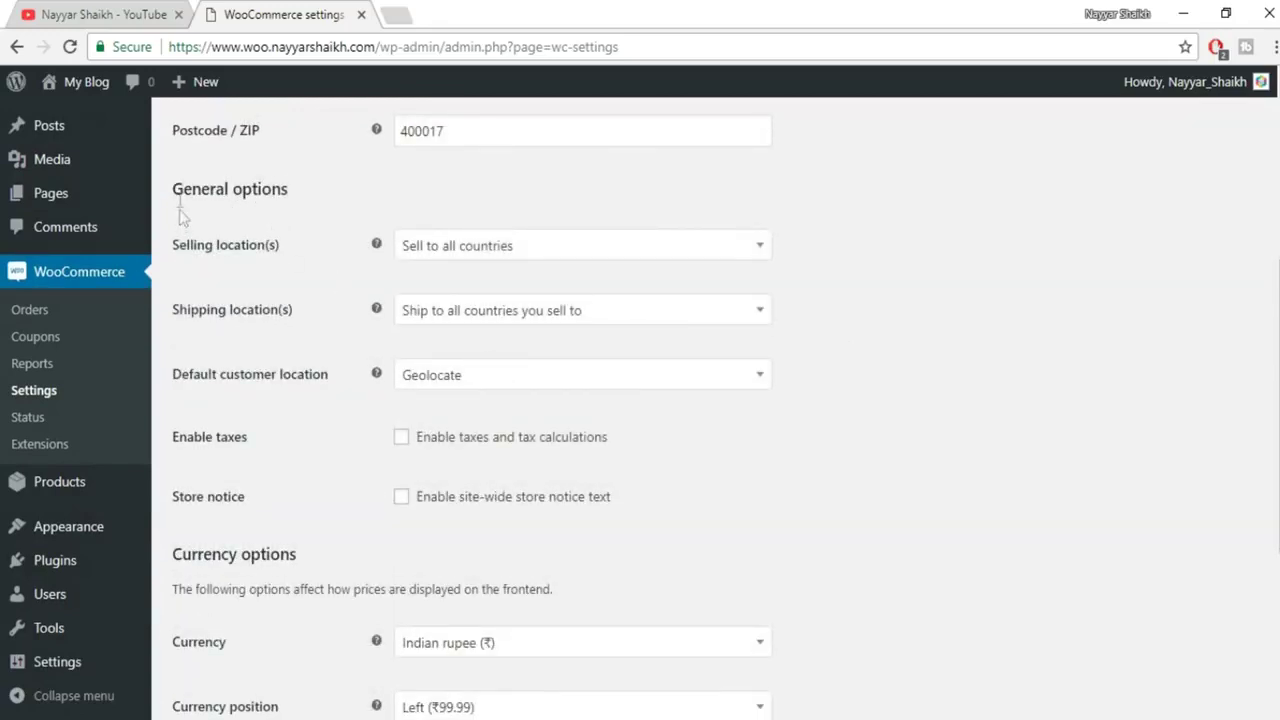
{"action": "left_click_drag", "start_coordinate": [174, 202], "coordinate": [320, 192]}
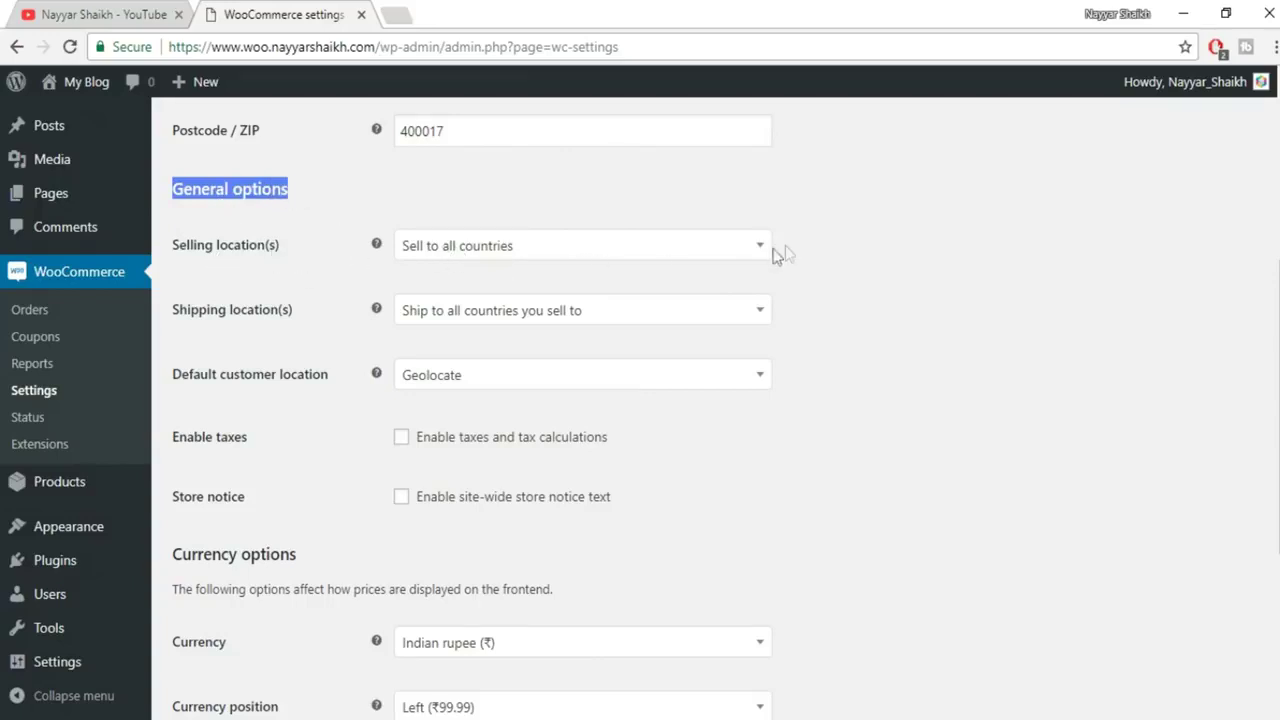
Set the selling locations to specific countries and add India and Pakistan to the country list.
{"action": "left_click", "coordinate": [716, 257]}
{"action": "left_click", "coordinate": [467, 289]}
{"action": "left_click", "coordinate": [526, 251]}
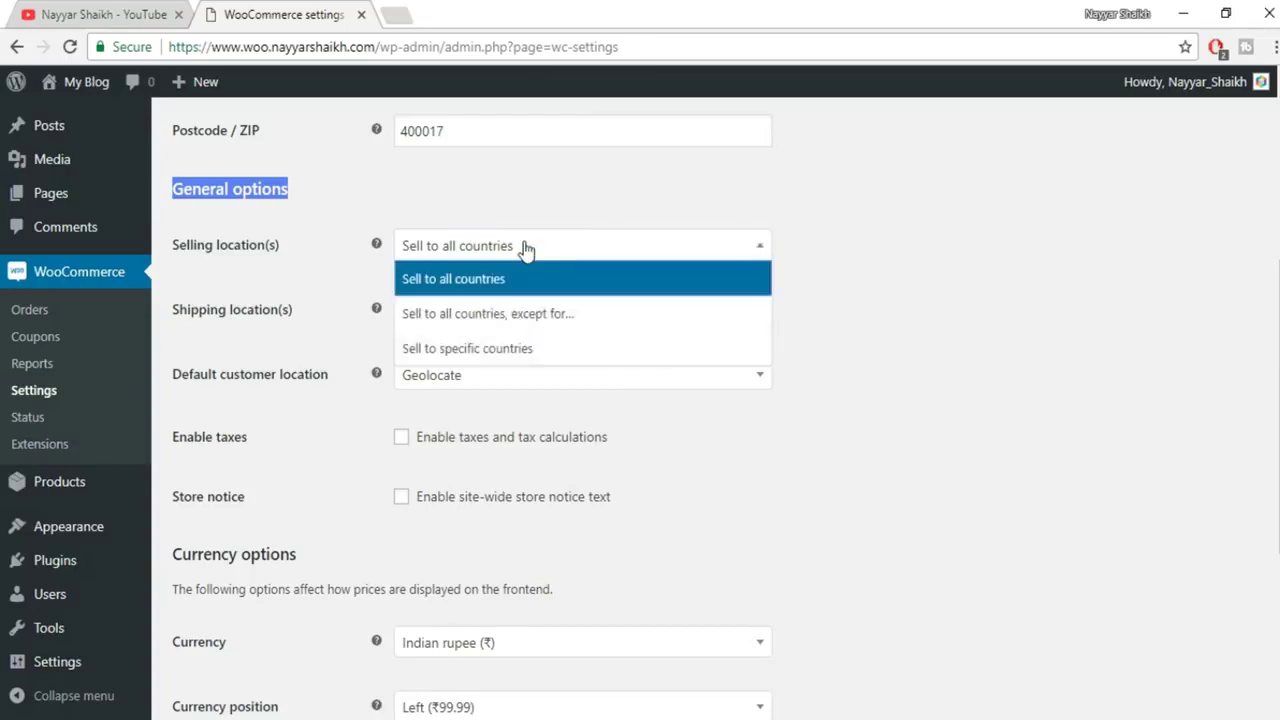
{"action": "left_click", "coordinate": [487, 352]}
{"action": "left_click", "coordinate": [484, 310]}
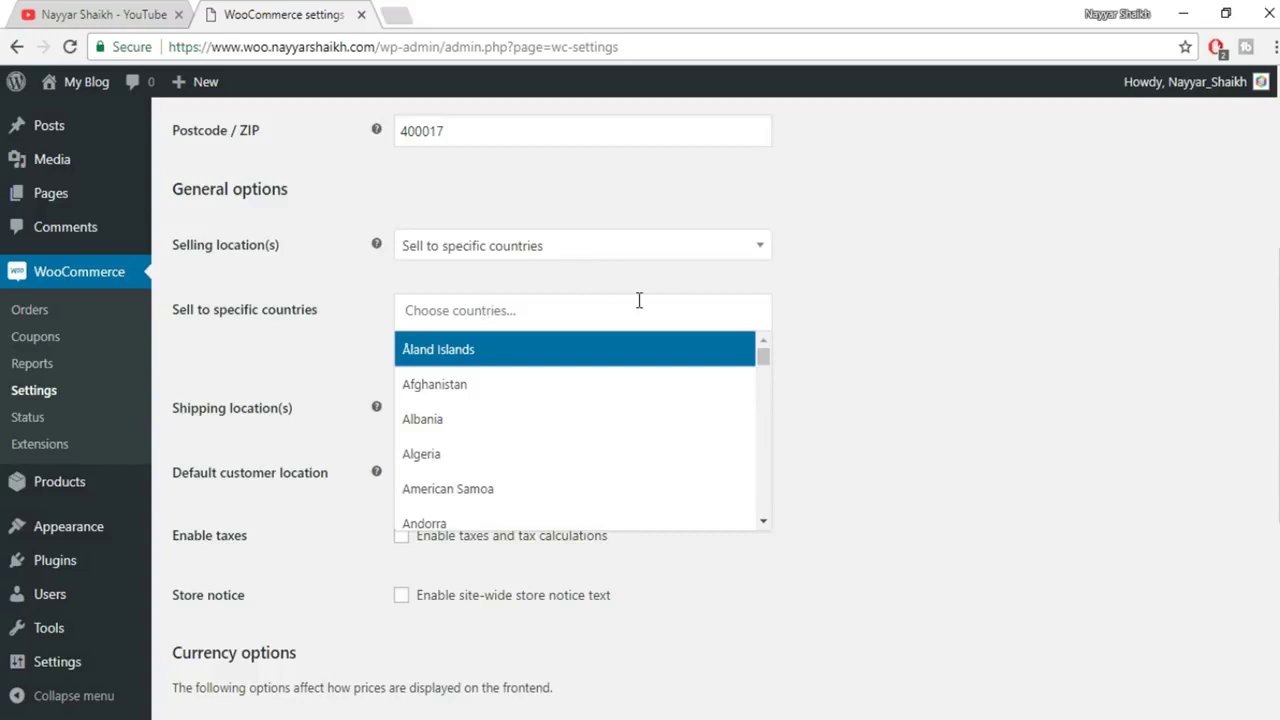
{"action": "type", "text": "india"}
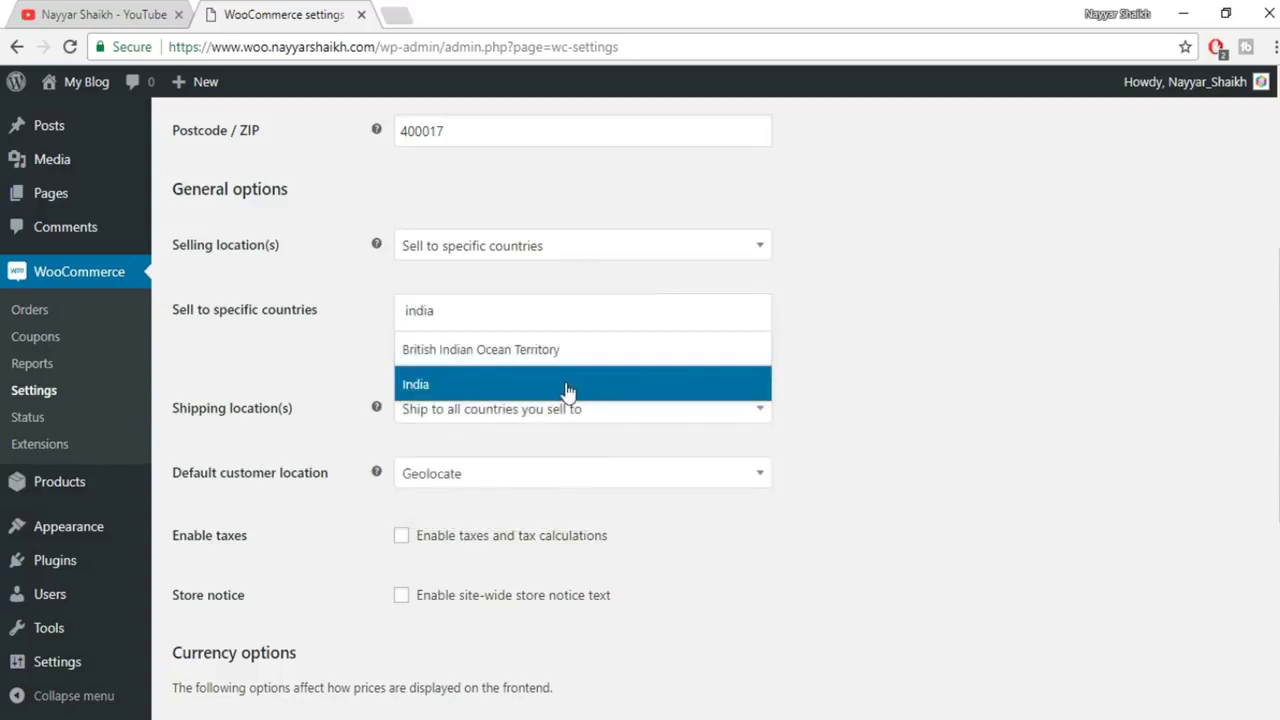
{"action": "left_click", "coordinate": [567, 388]}
{"action": "left_click", "coordinate": [610, 326]}
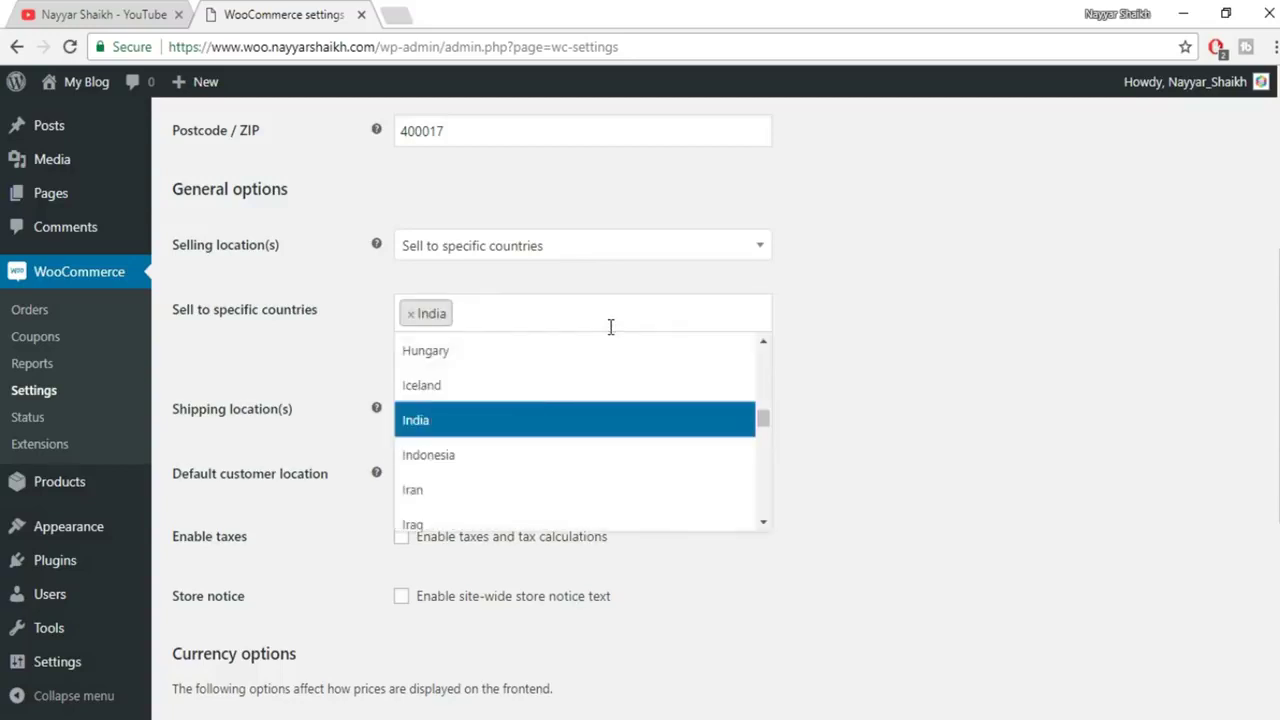
{"action": "type", "text": "pakis"}
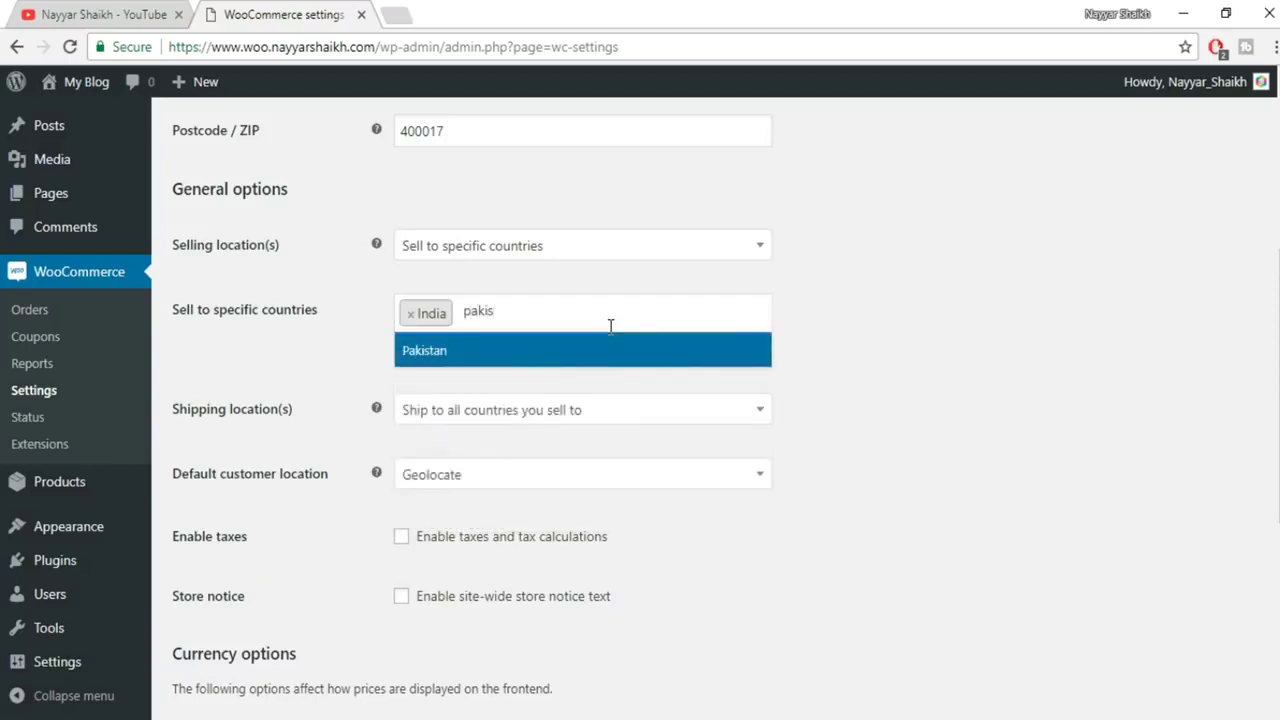
{"action": "left_click", "coordinate": [576, 375]}
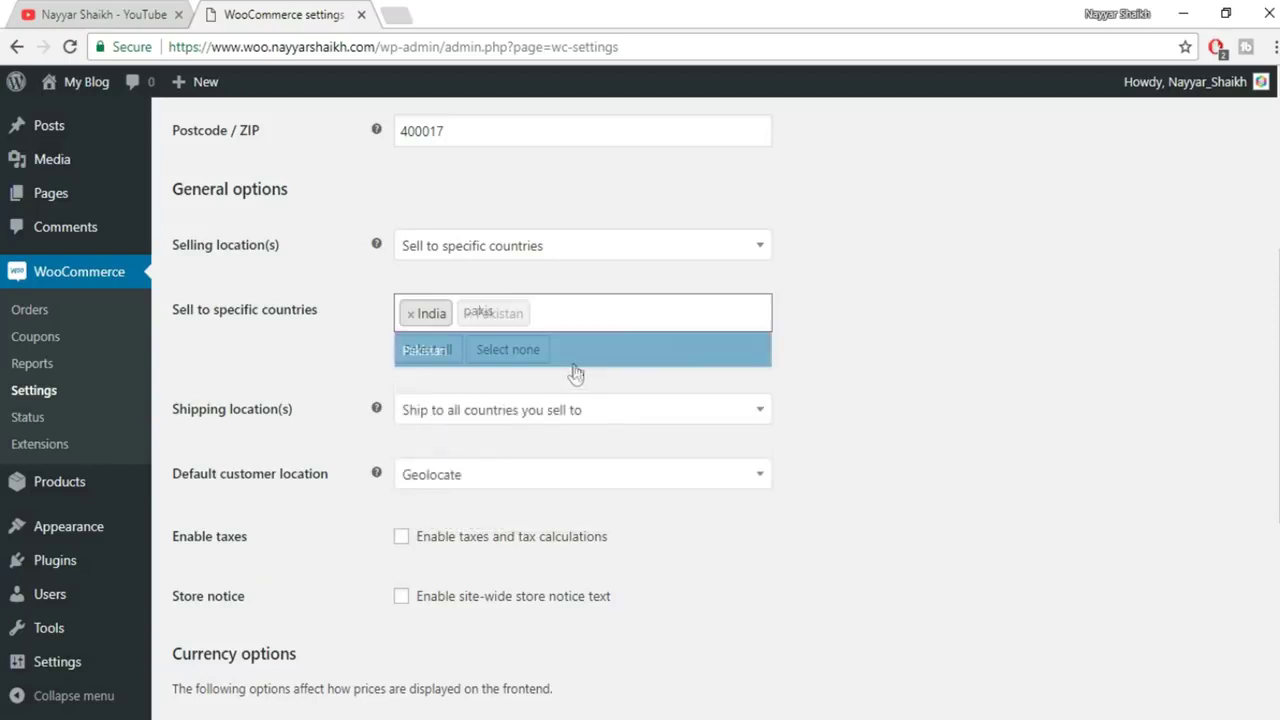
{"action": "left_click", "coordinate": [581, 316]}
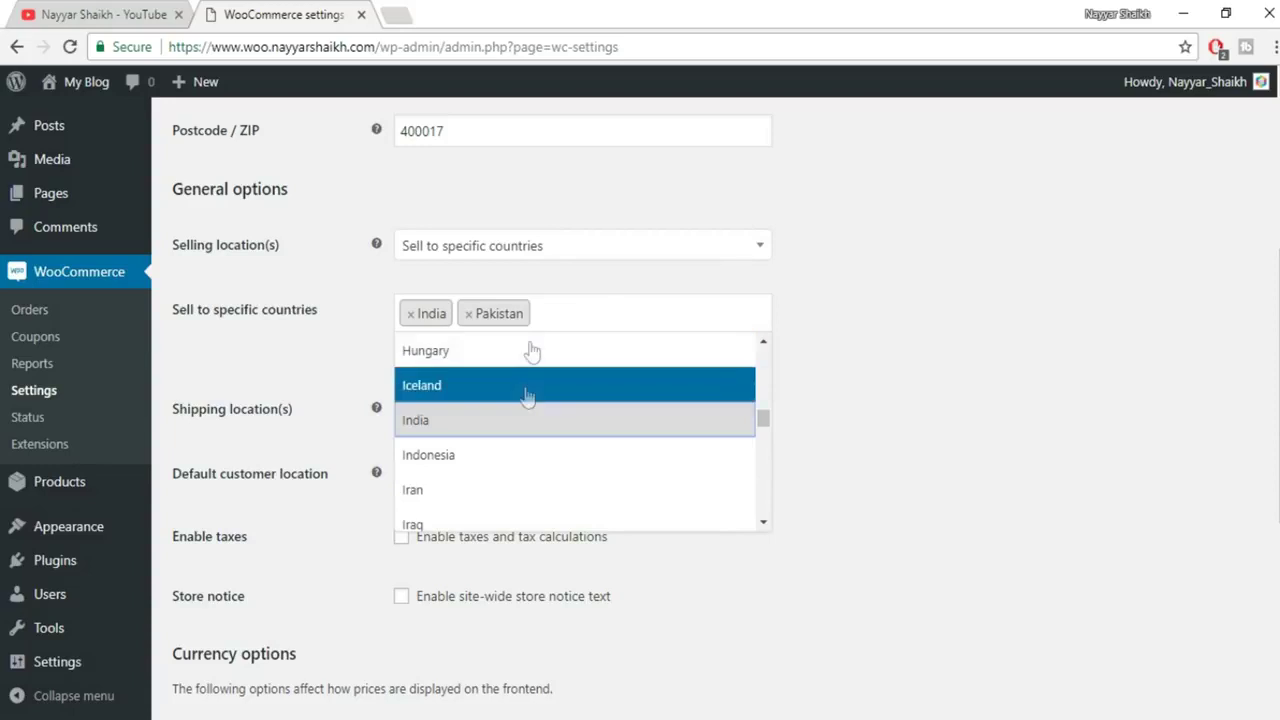
{"action": "left_click", "coordinate": [843, 352]}
Remove India and Pakistan, and set the store to sell to all countries except the United States (US).
{"action": "left_click", "coordinate": [410, 316]}
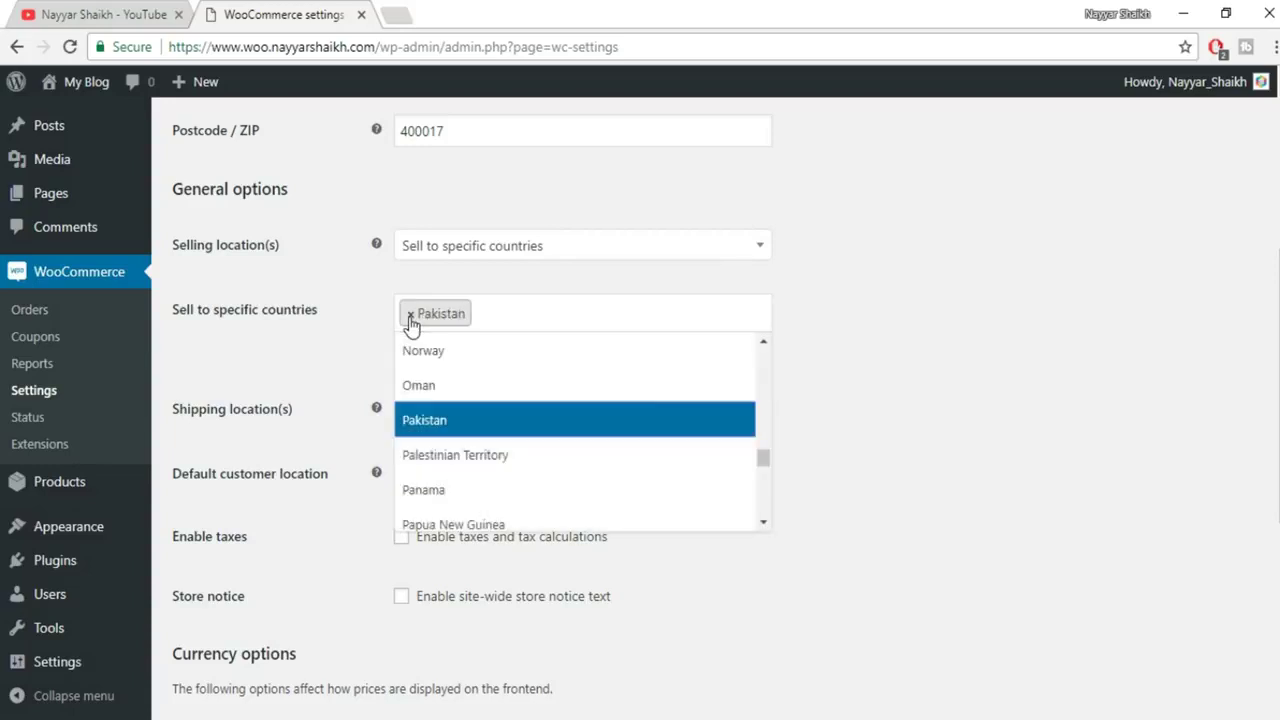
{"action": "left_click", "coordinate": [411, 316]}
{"action": "left_click", "coordinate": [584, 250]}
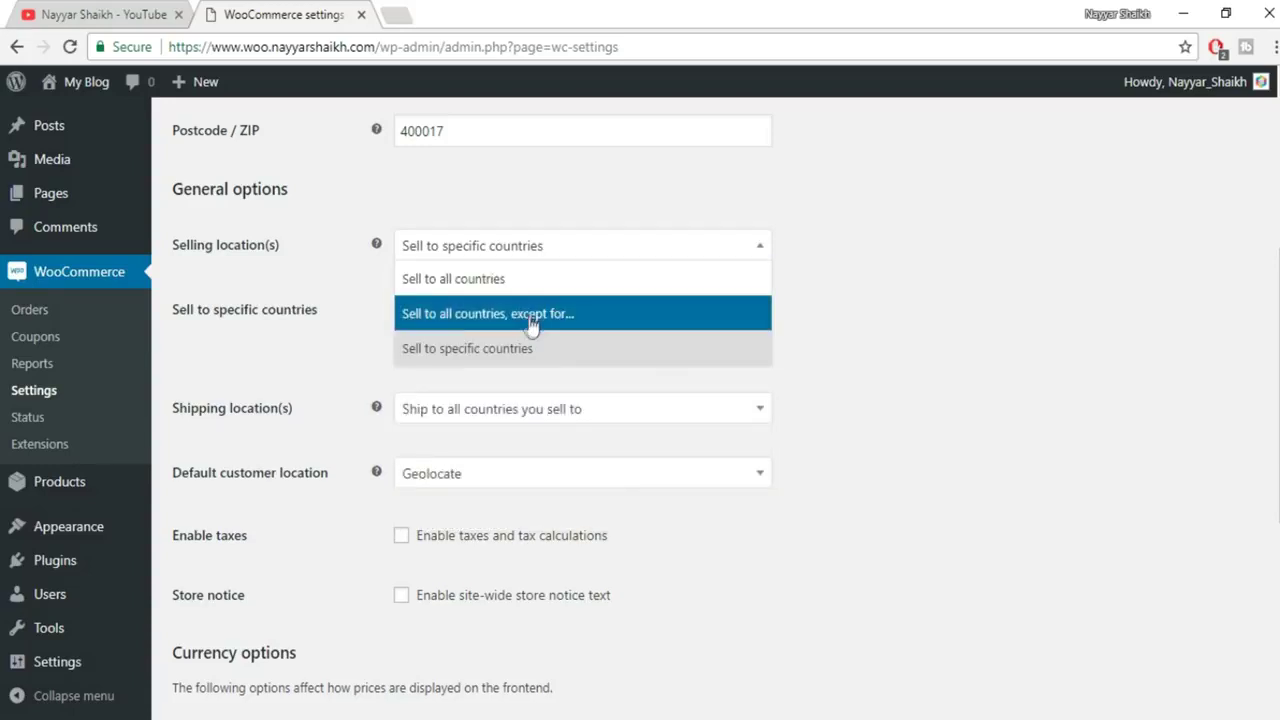
{"action": "left_click", "coordinate": [566, 322]}
{"action": "left_click", "coordinate": [544, 319]}
{"action": "left_click", "coordinate": [544, 319]}
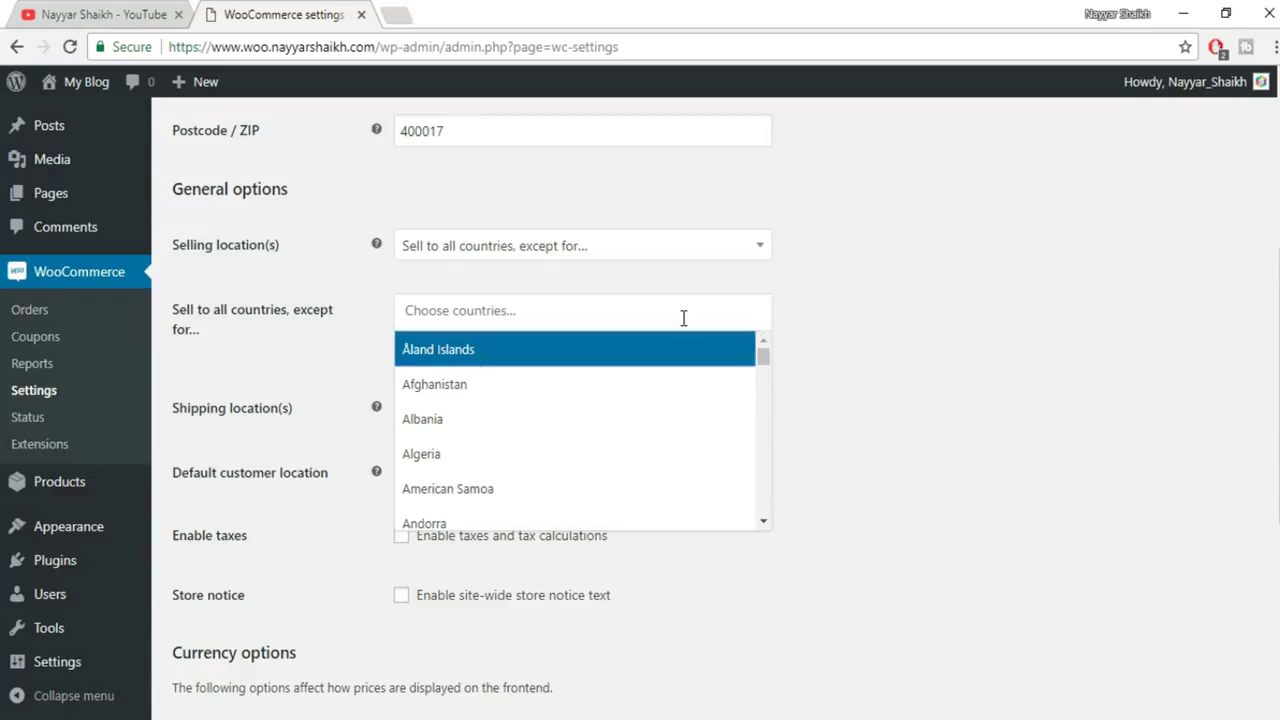
{"action": "type", "text": "uni"}
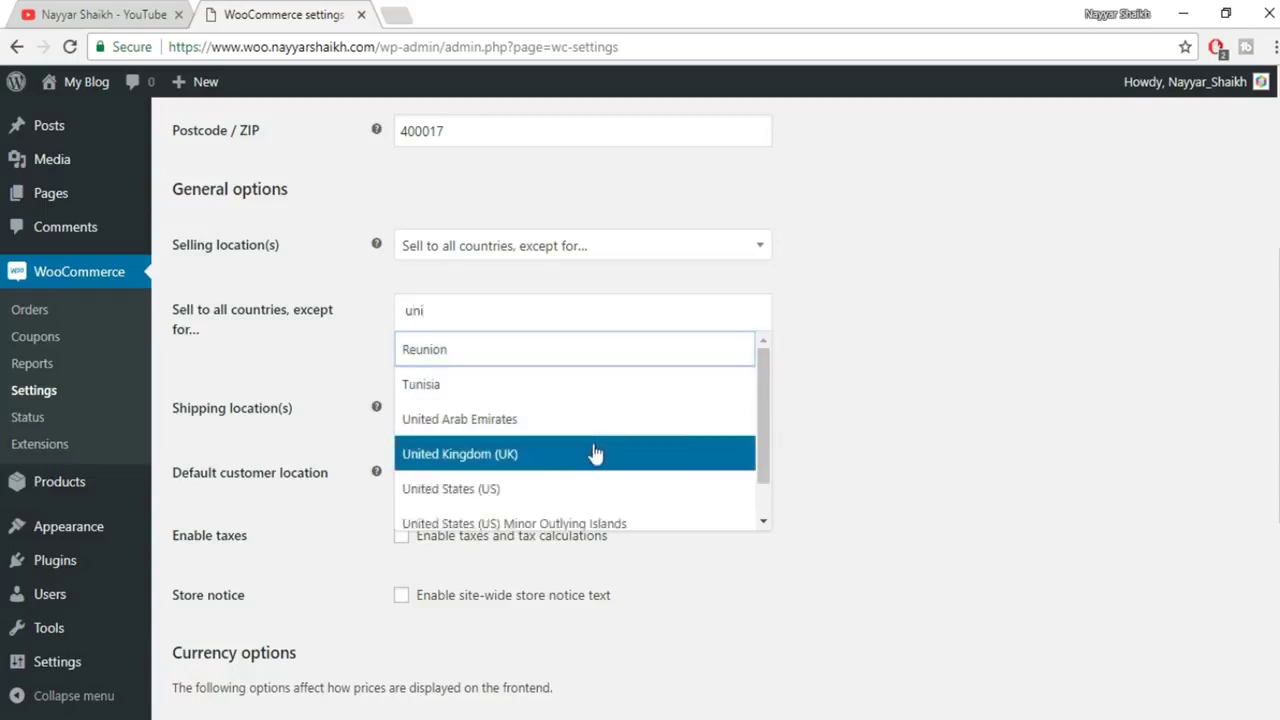
{"action": "left_click", "coordinate": [540, 489]}
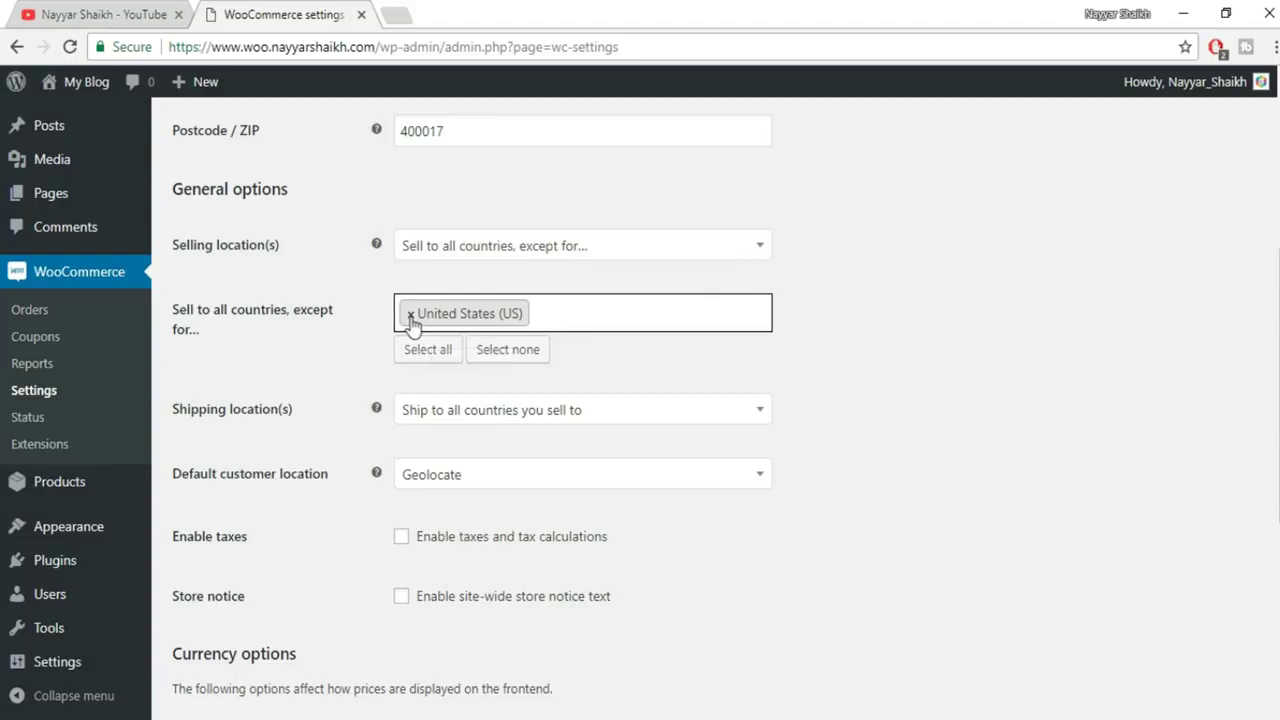
Set the selling locations to specific countries and choose India as the only country.
{"action": "left_click", "coordinate": [469, 249]}
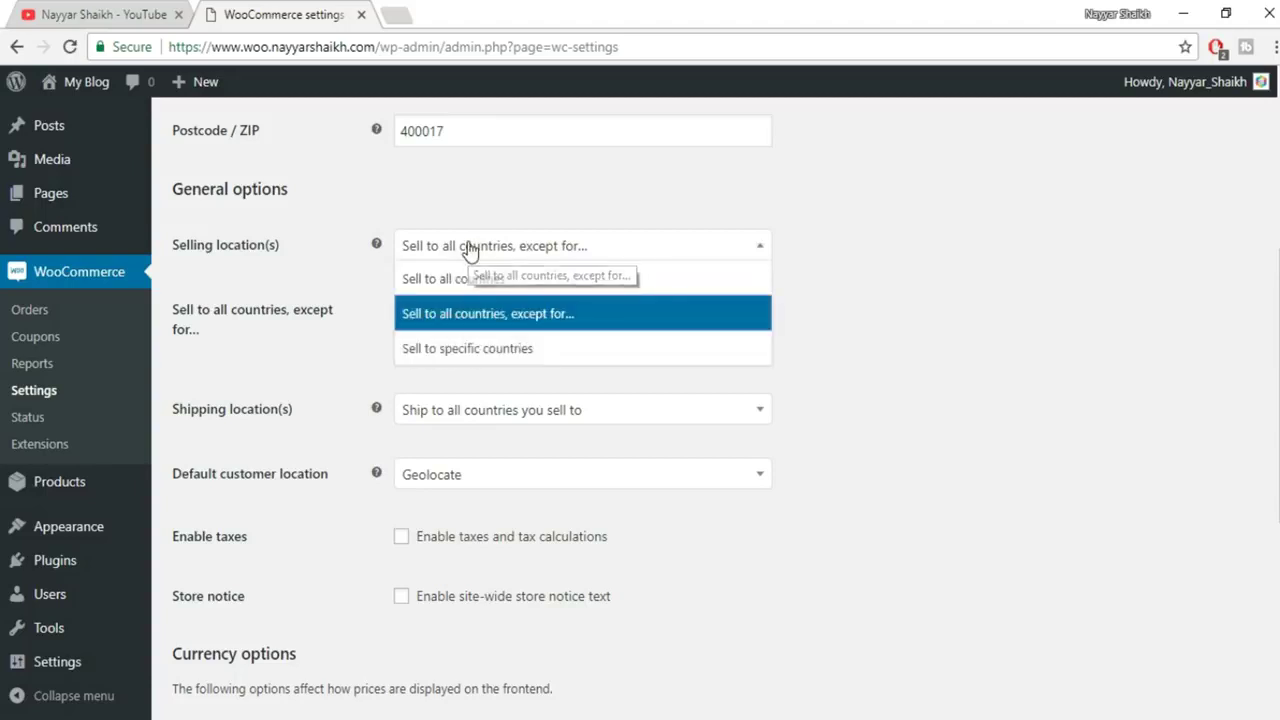
{"action": "left_click", "coordinate": [447, 363]}
{"action": "left_click", "coordinate": [462, 311]}
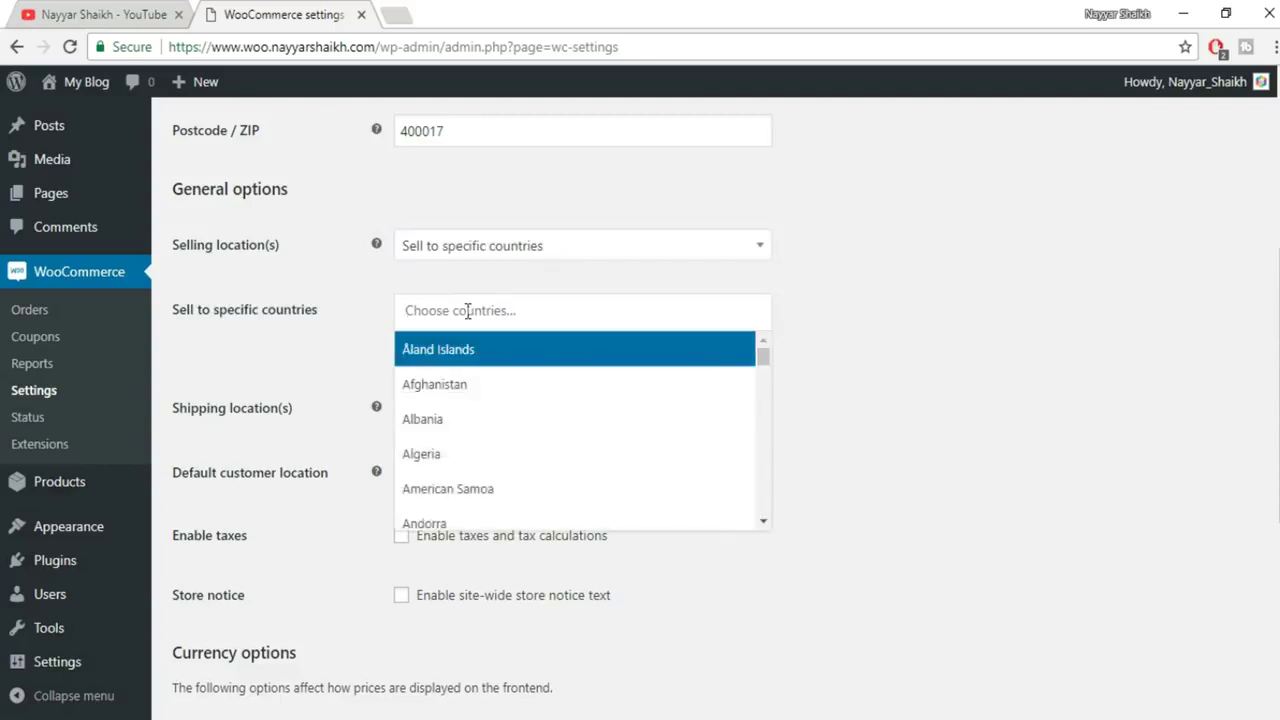
{"action": "type", "text": "india"}
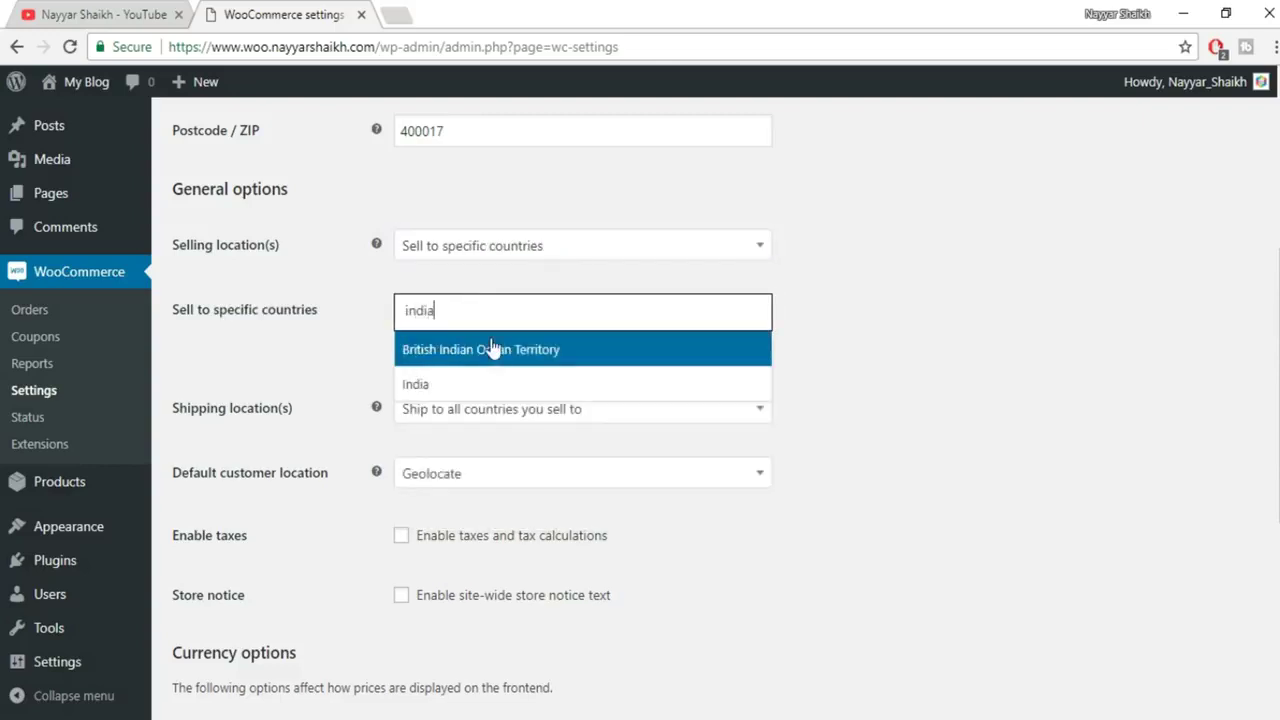
{"action": "left_click", "coordinate": [490, 392]}
Review the shipping location choices and select the option to ship to all countries you sell to.
{"action": "scroll", "coordinate": [303, 347], "scroll_direction": "down", "scroll_amount": 2}
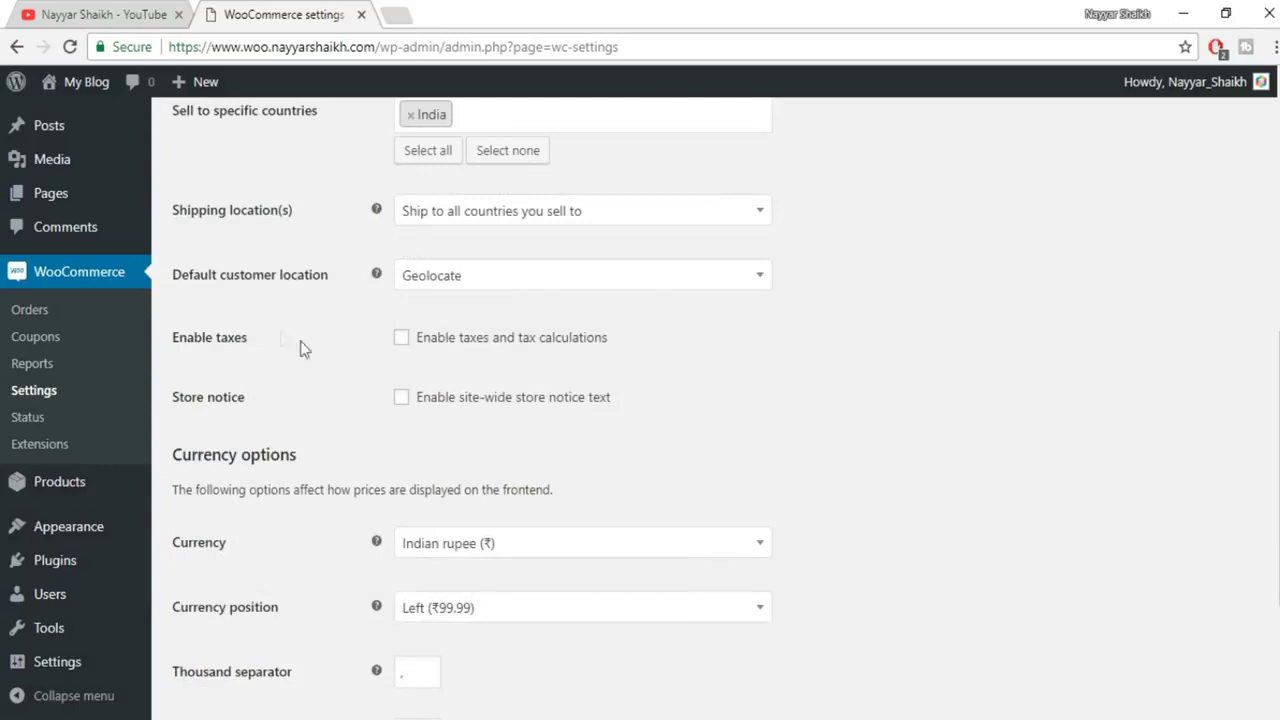
{"action": "left_click", "coordinate": [531, 227]}
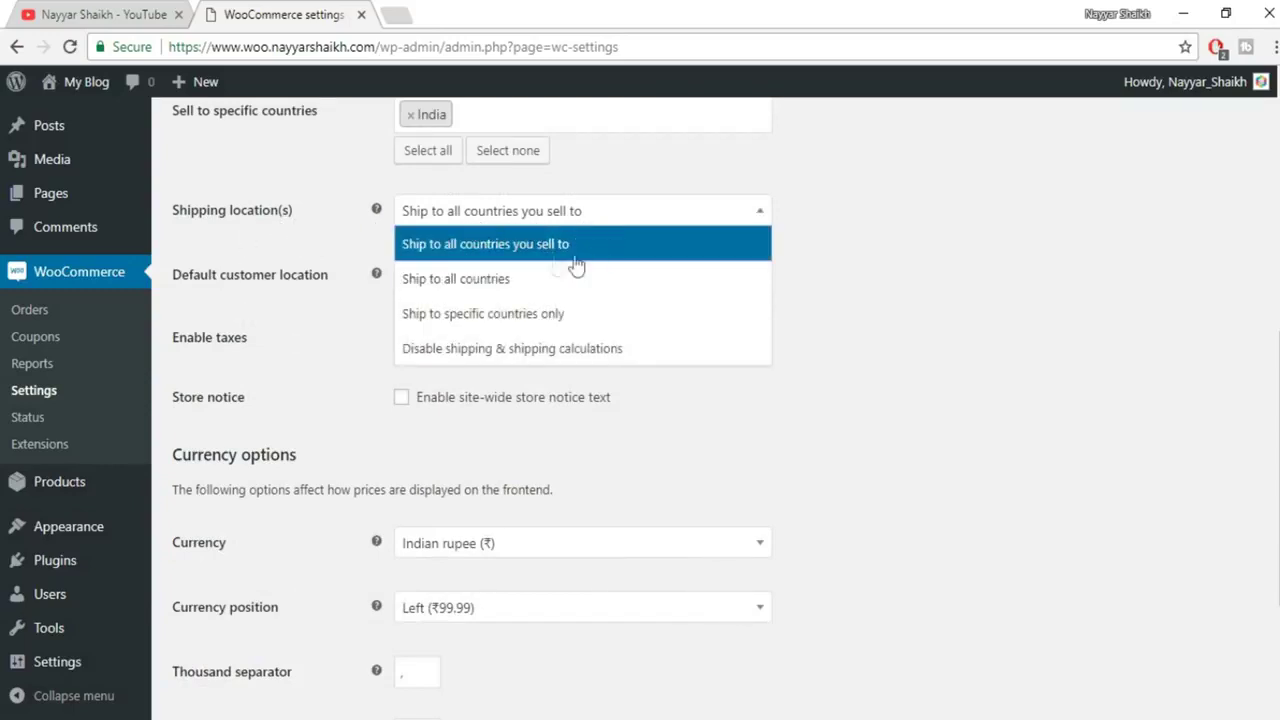
{"action": "left_click", "coordinate": [571, 246]}
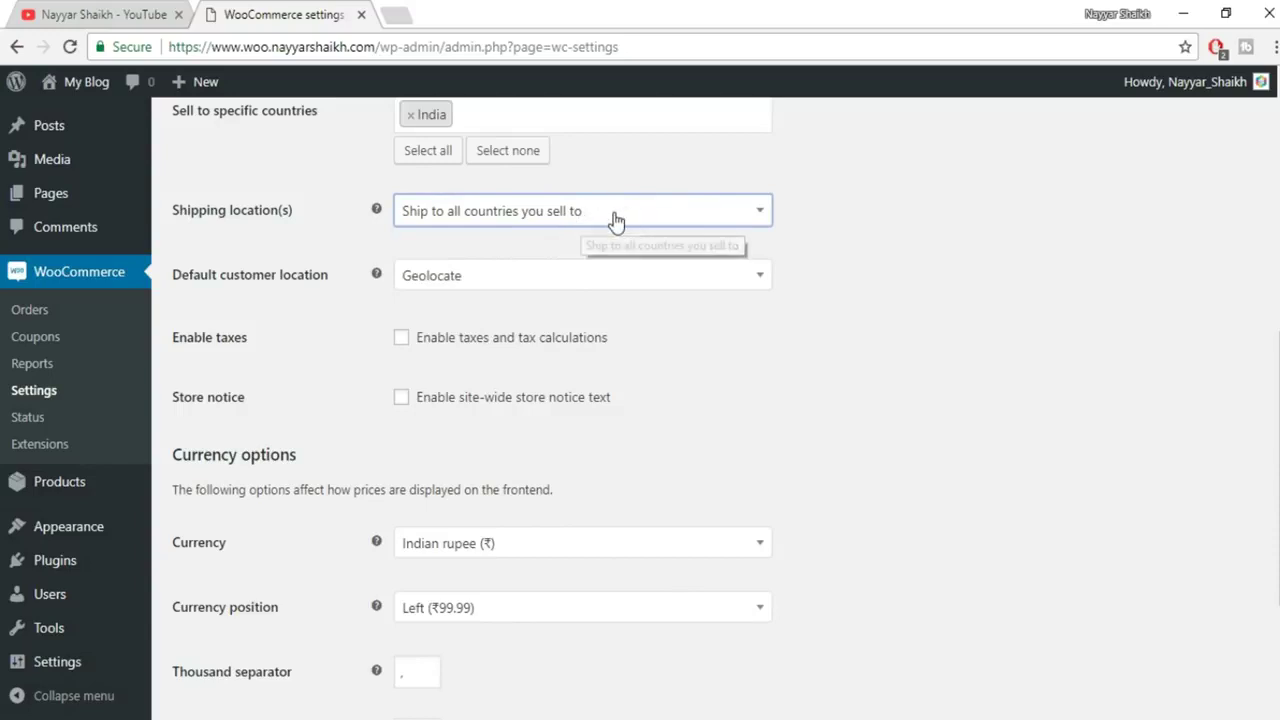
{"action": "left_click", "coordinate": [615, 215]}
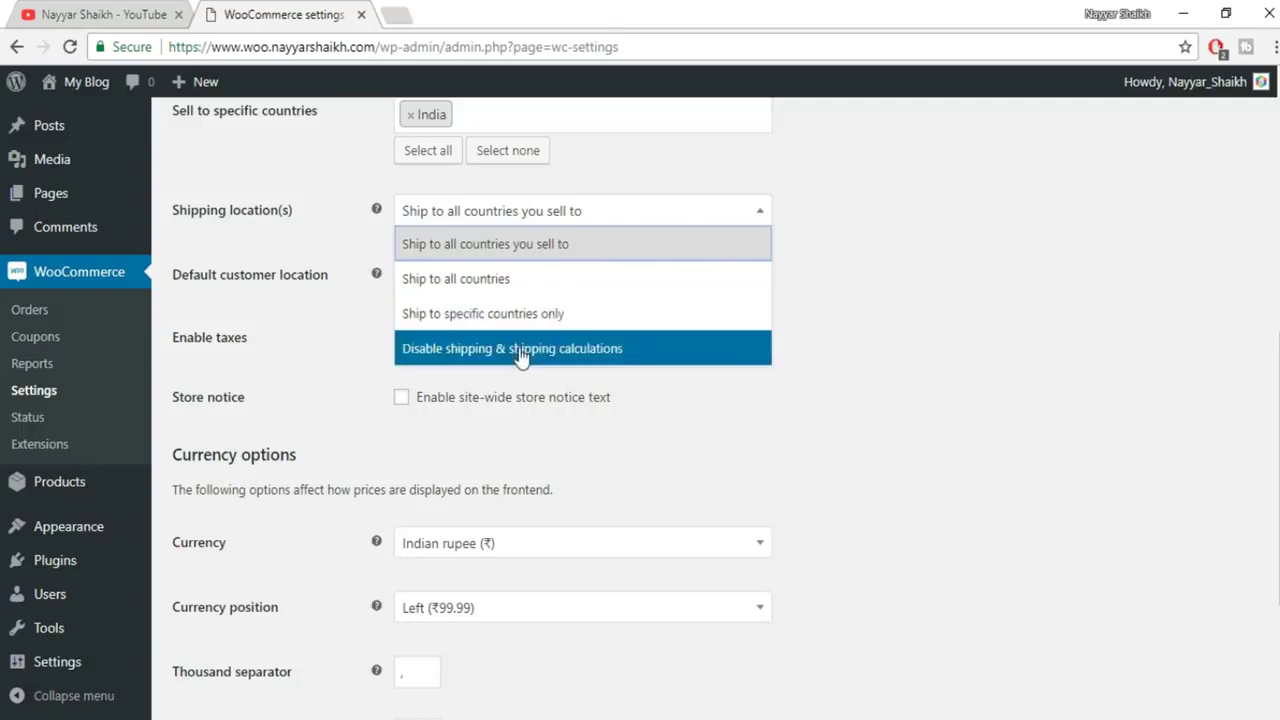
{"action": "left_click", "coordinate": [502, 247]}
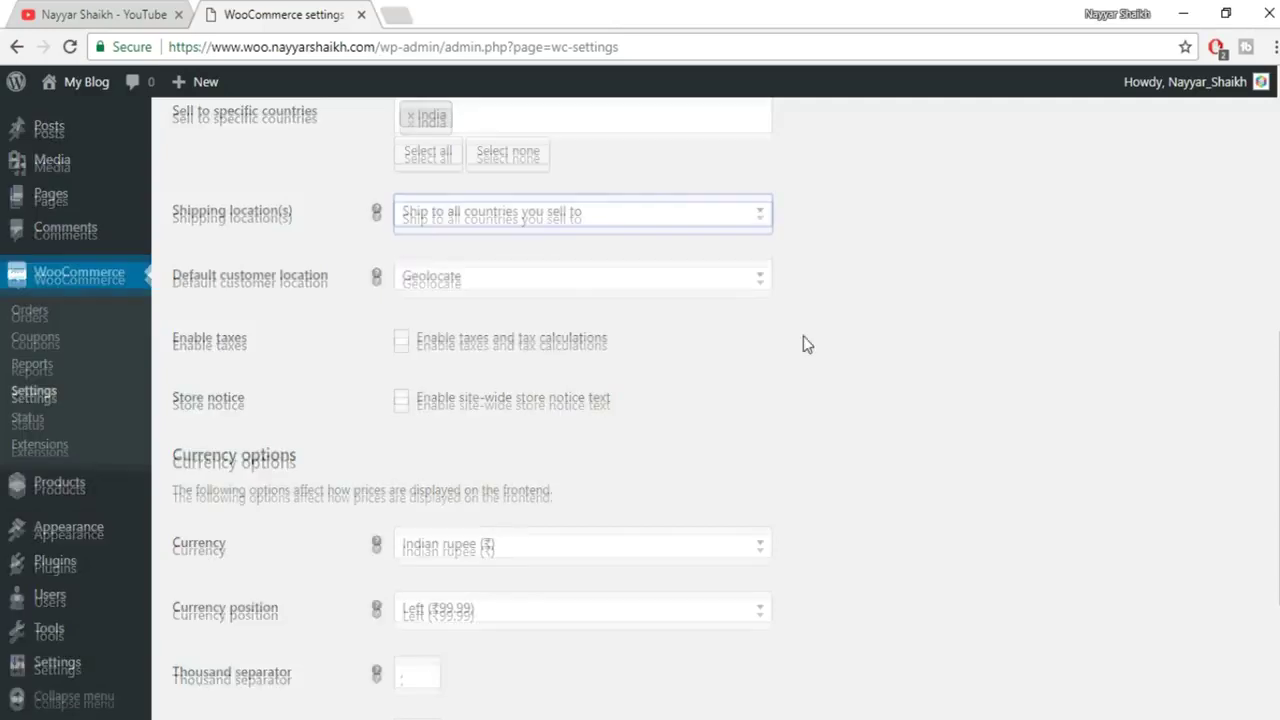
{"action": "scroll", "coordinate": [803, 343], "scroll_direction": "up", "scroll_amount": 2}
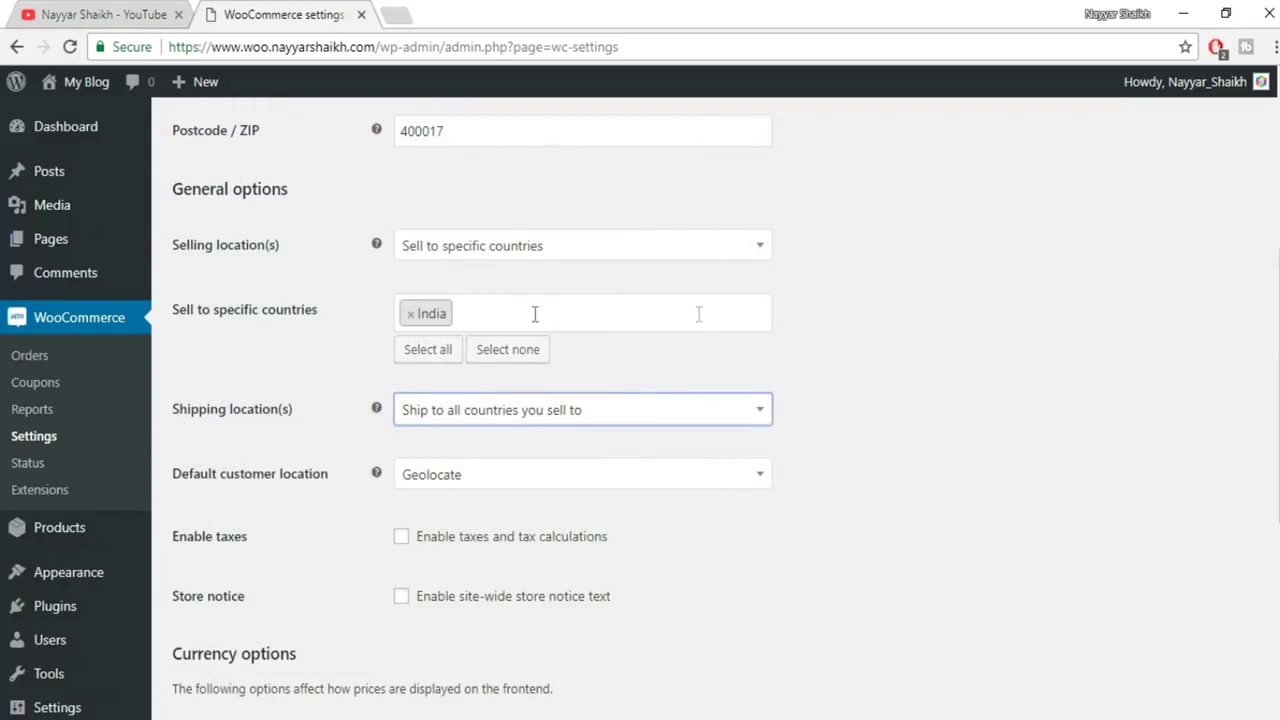
{"action": "left_click", "coordinate": [471, 410]}
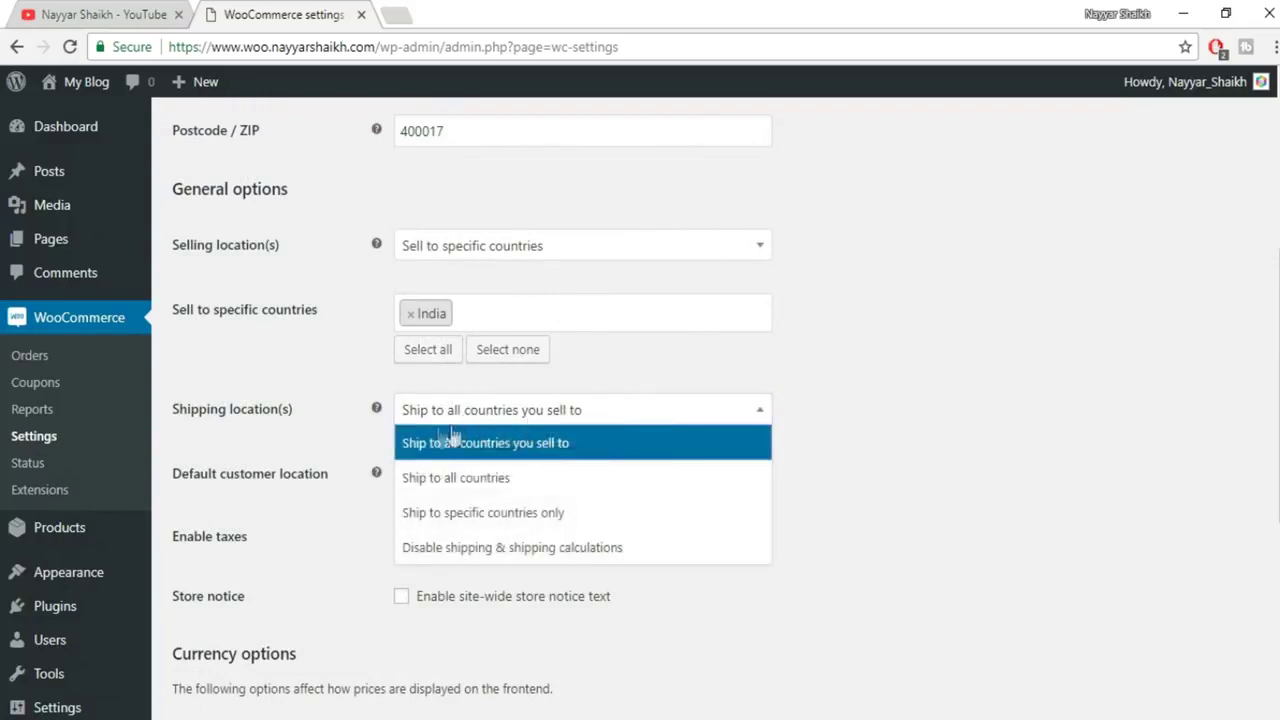
{"action": "left_click", "coordinate": [852, 396]}
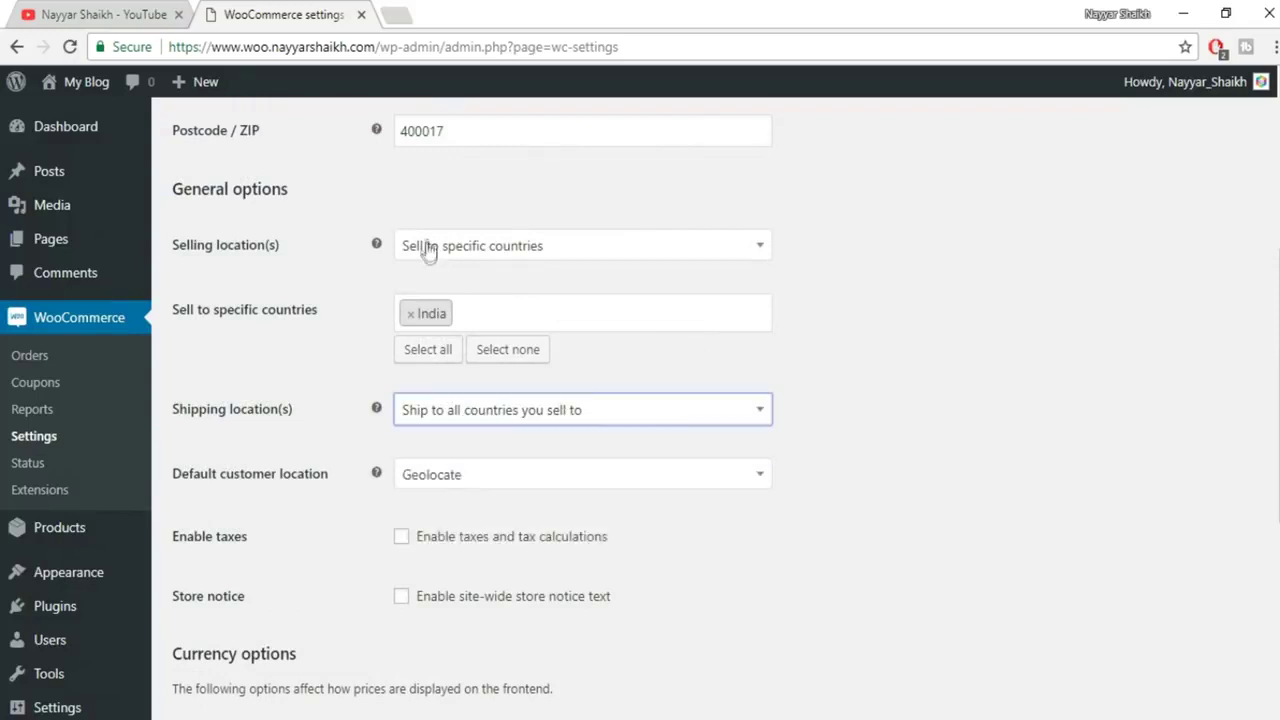
{"action": "left_click", "coordinate": [492, 414]}
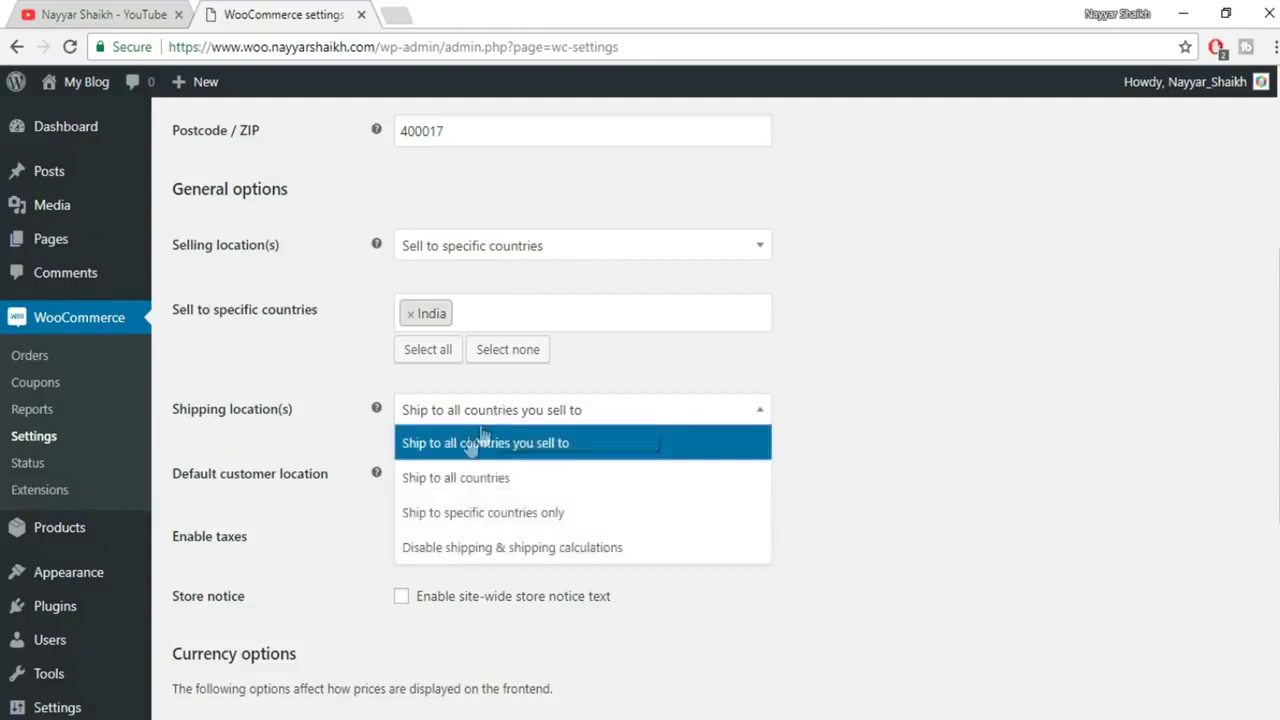
{"action": "left_click", "coordinate": [495, 448]}
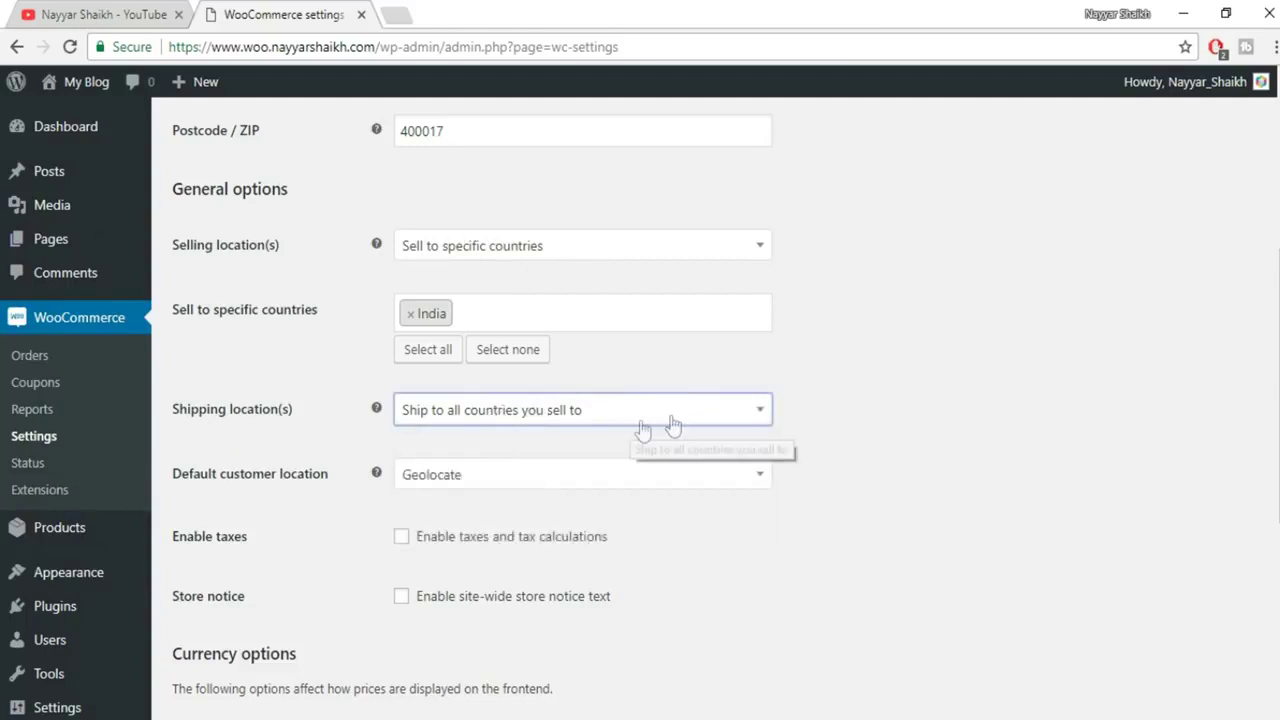
{"action": "scroll", "coordinate": [914, 409], "scroll_direction": "down", "scroll_amount": 2}
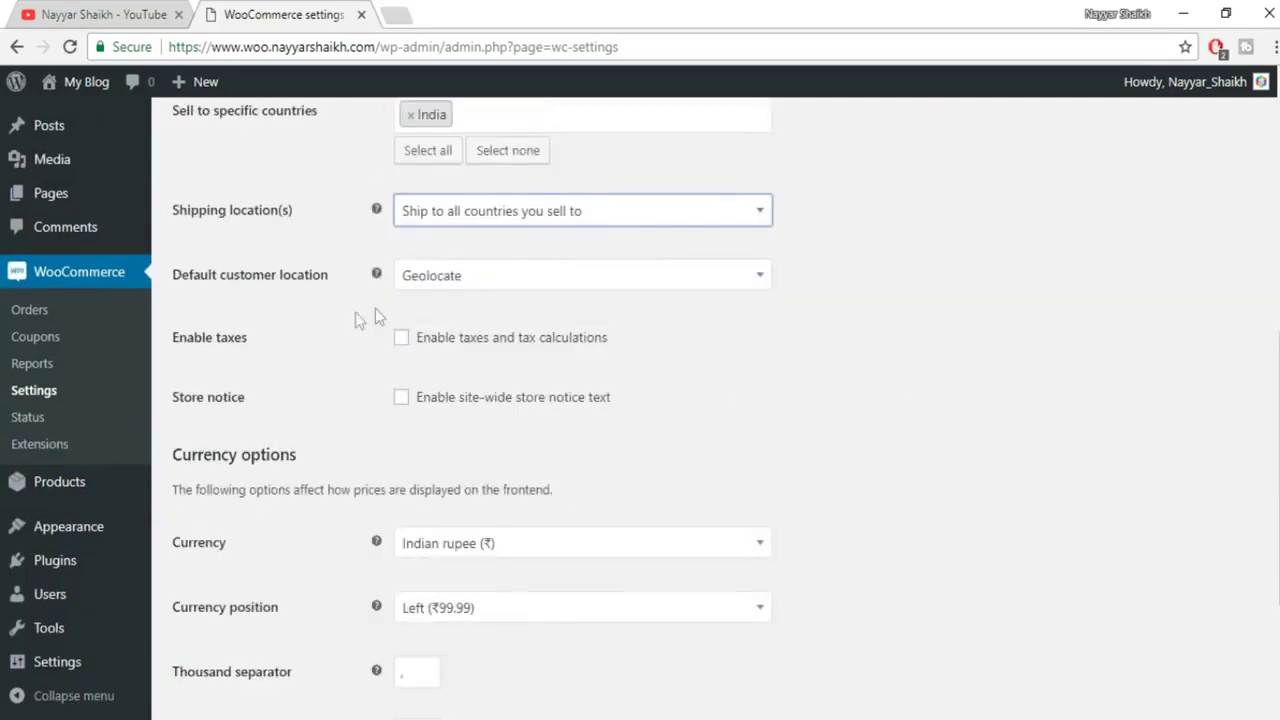
Choose Geolocate as the default customer location and enable taxes and tax calculations.
{"action": "left_click", "coordinate": [509, 285]}
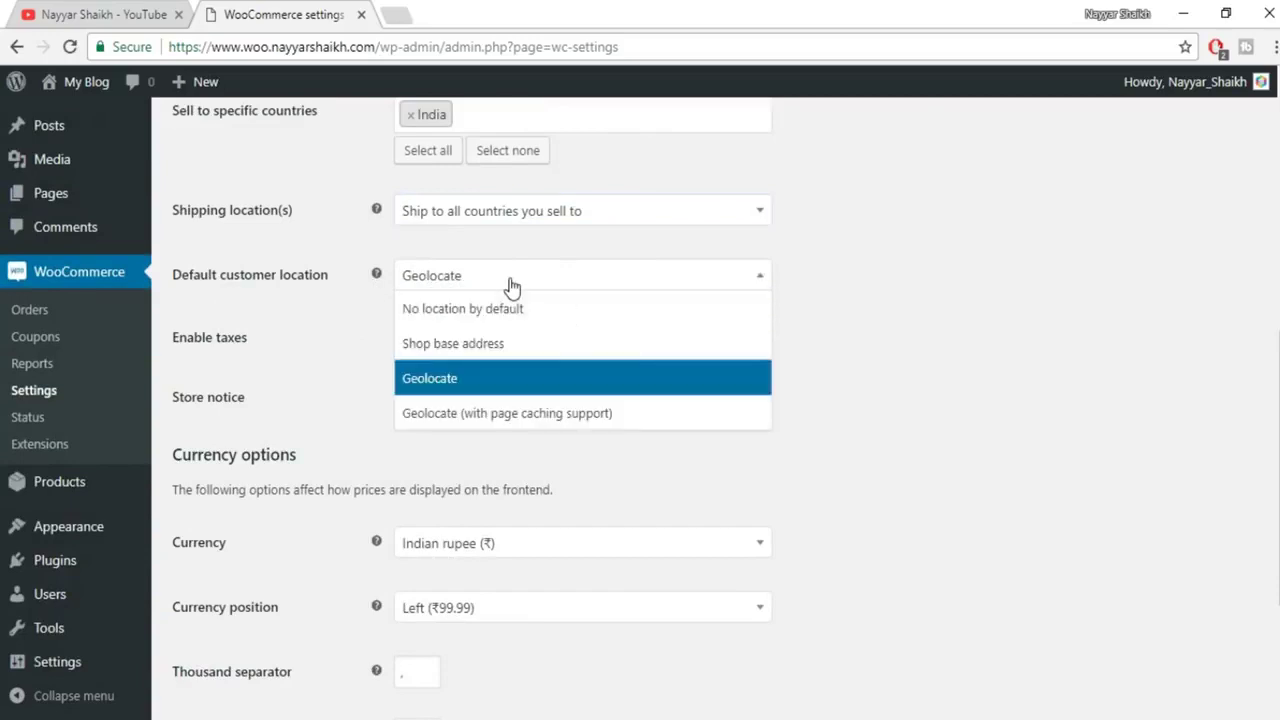
{"action": "left_click", "coordinate": [482, 386]}
{"action": "scroll", "coordinate": [800, 382], "scroll_direction": "down", "scroll_amount": 1}
{"action": "scroll", "coordinate": [800, 382], "scroll_direction": "down", "scroll_amount": 2}
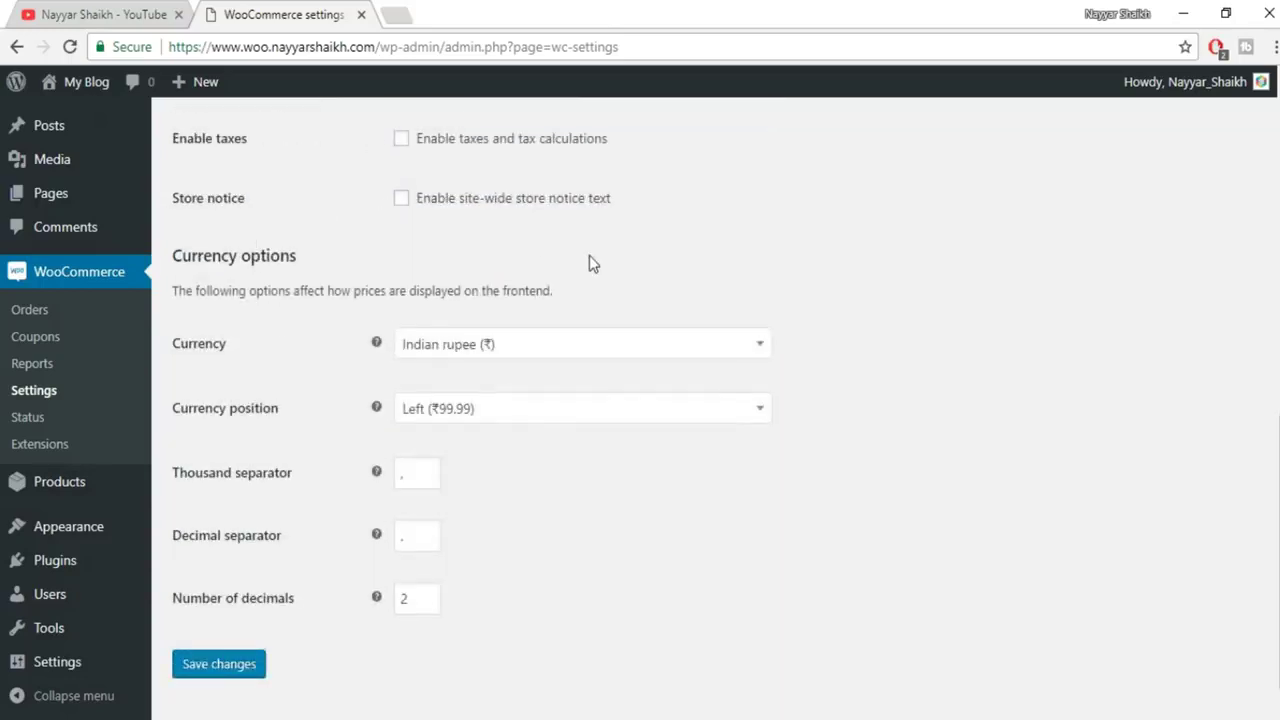
{"action": "scroll", "coordinate": [589, 263], "scroll_direction": "up", "scroll_amount": 2}
{"action": "left_click", "coordinate": [403, 240]}
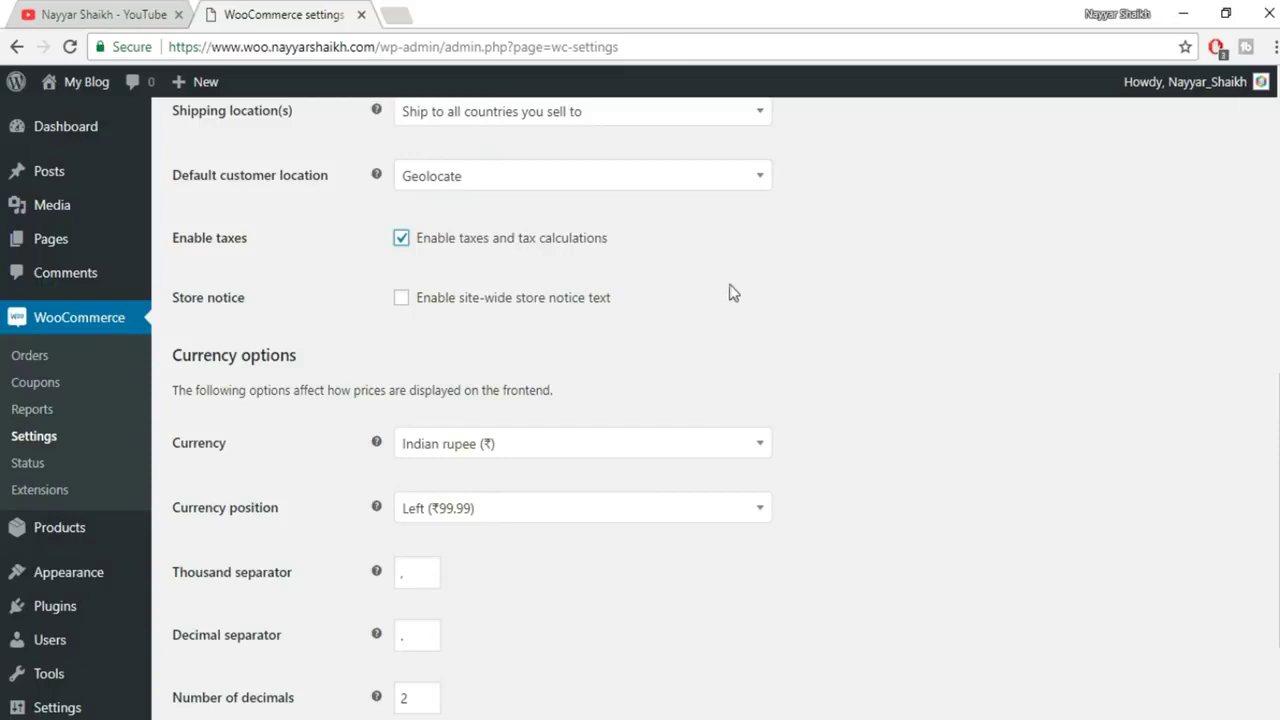
Set the currency position to Left (₹99.99) and save the general store settings.
{"action": "scroll", "coordinate": [903, 304], "scroll_direction": "down", "scroll_amount": 2}
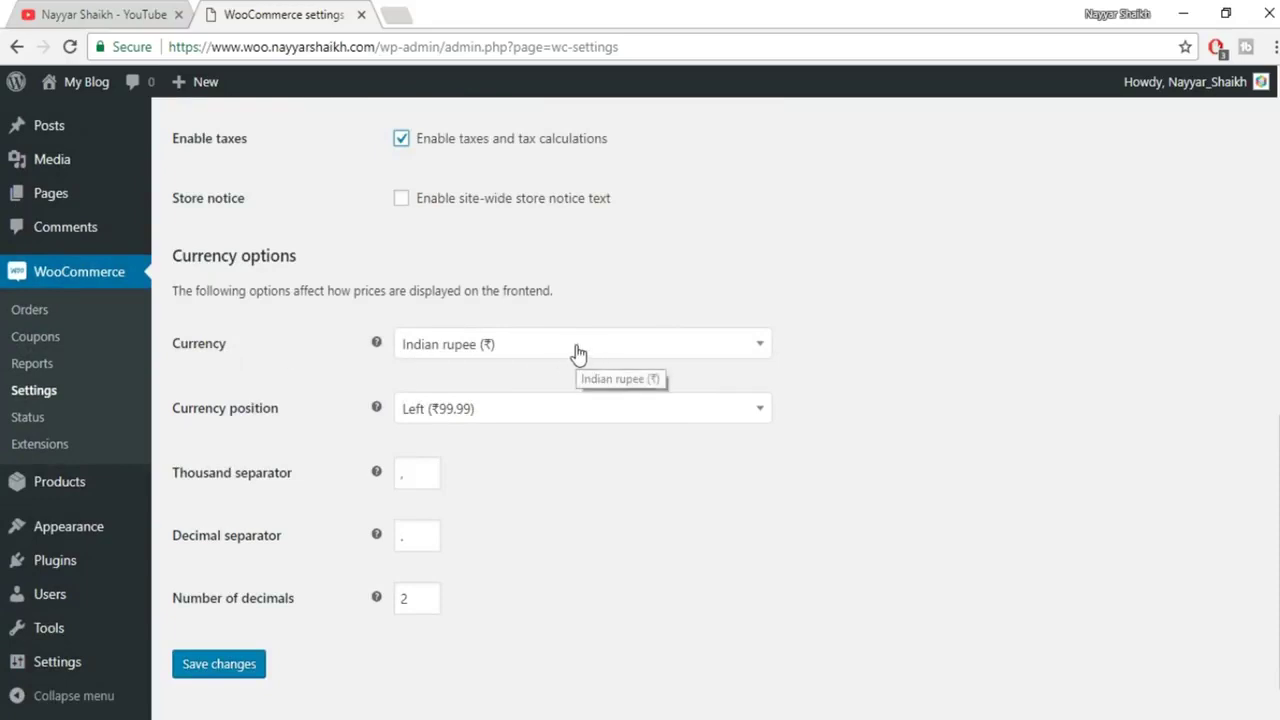
{"action": "left_click", "coordinate": [504, 418]}
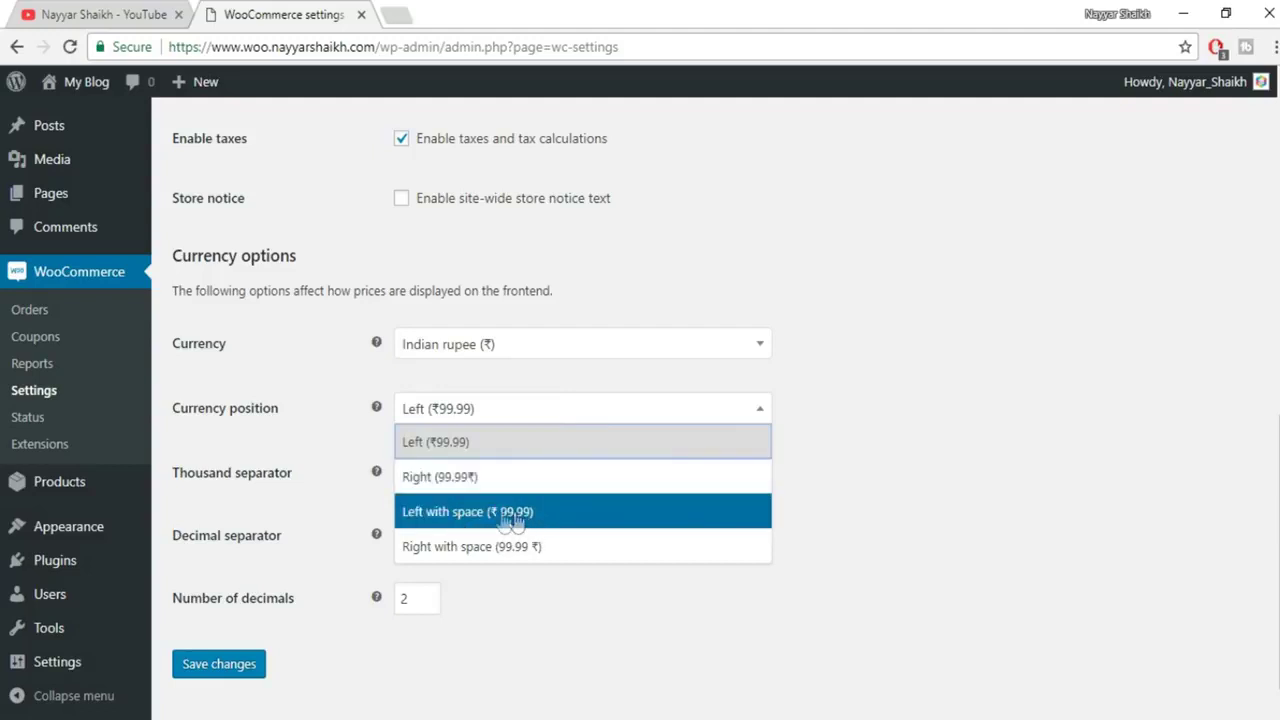
{"action": "left_click", "coordinate": [482, 449]}
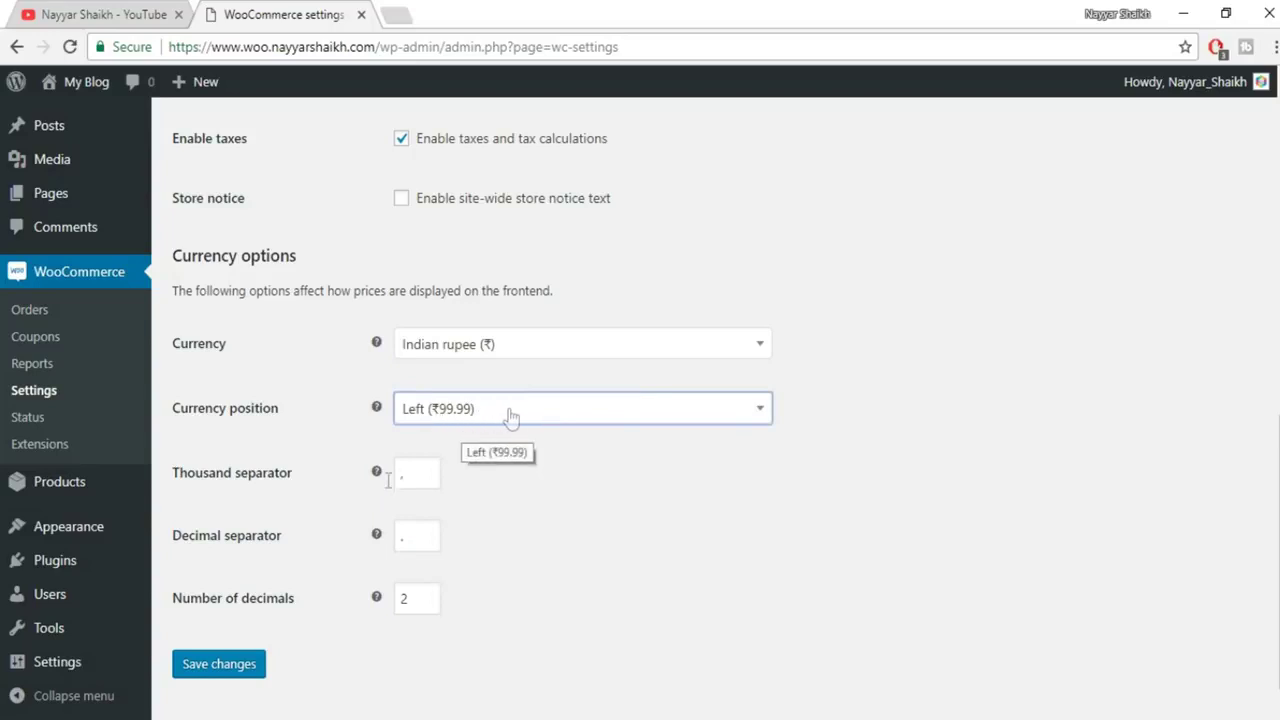
{"action": "double_click", "coordinate": [407, 597]}
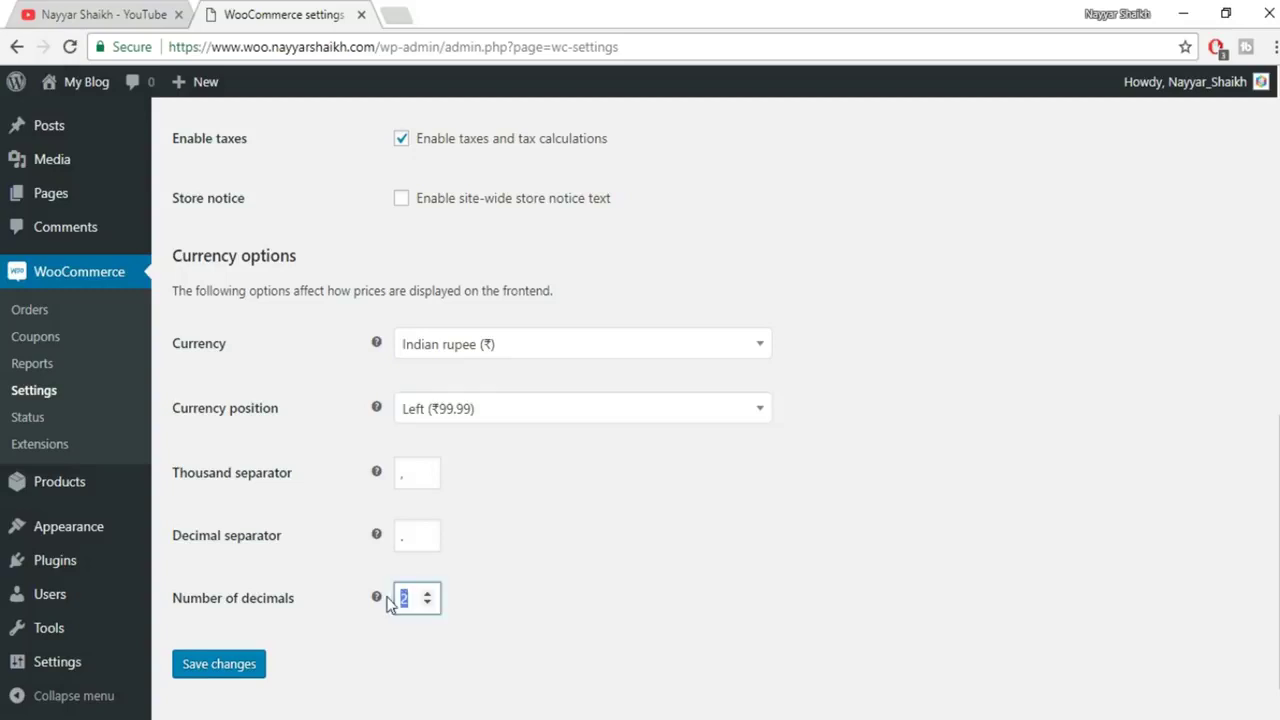
{"action": "left_click", "coordinate": [220, 665]}
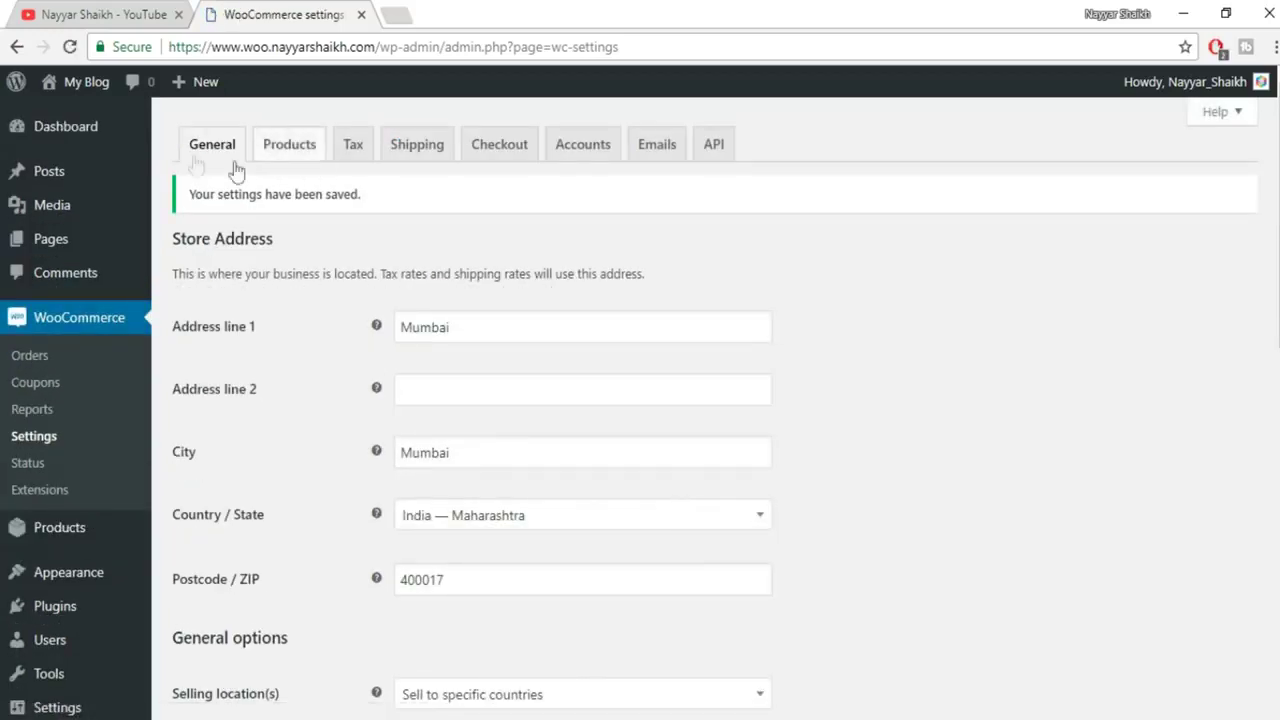
Open the general product settings and set the weight unit to g.
{"action": "scroll", "coordinate": [291, 200], "scroll_direction": "down", "scroll_amount": 1}
{"action": "scroll", "coordinate": [291, 200], "scroll_direction": "up", "scroll_amount": 1}
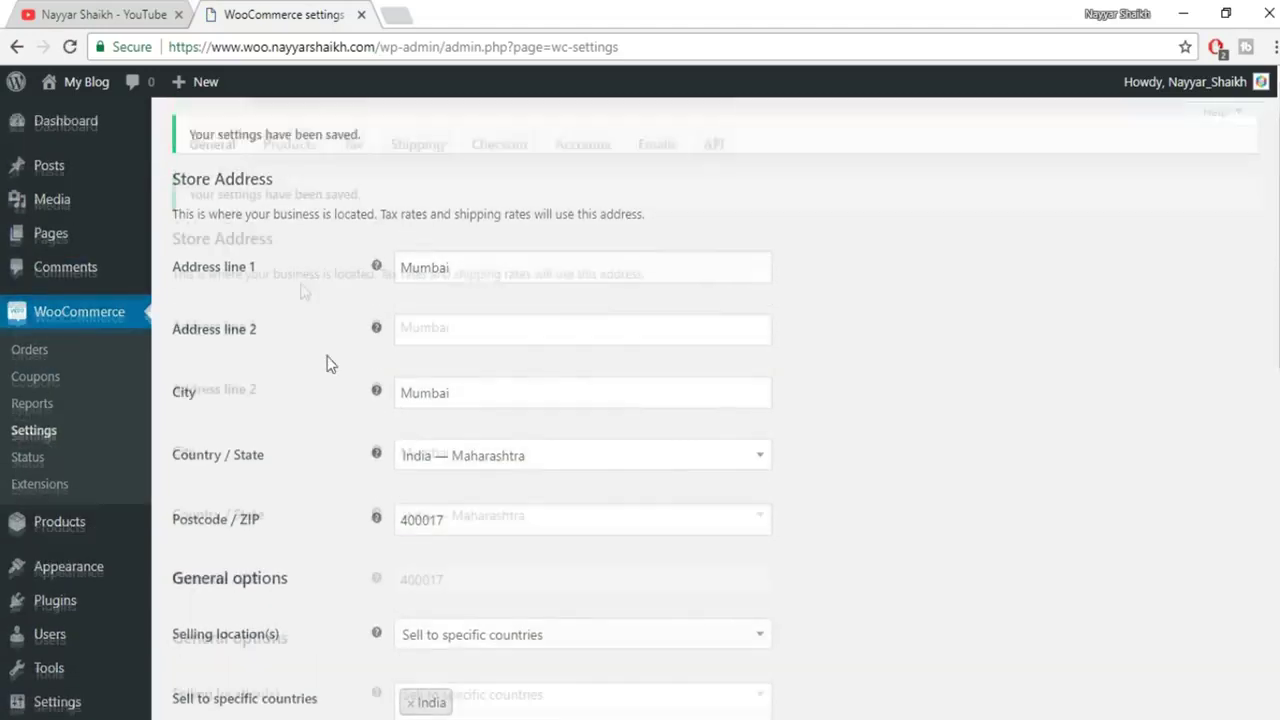
{"action": "left_click", "coordinate": [293, 158]}
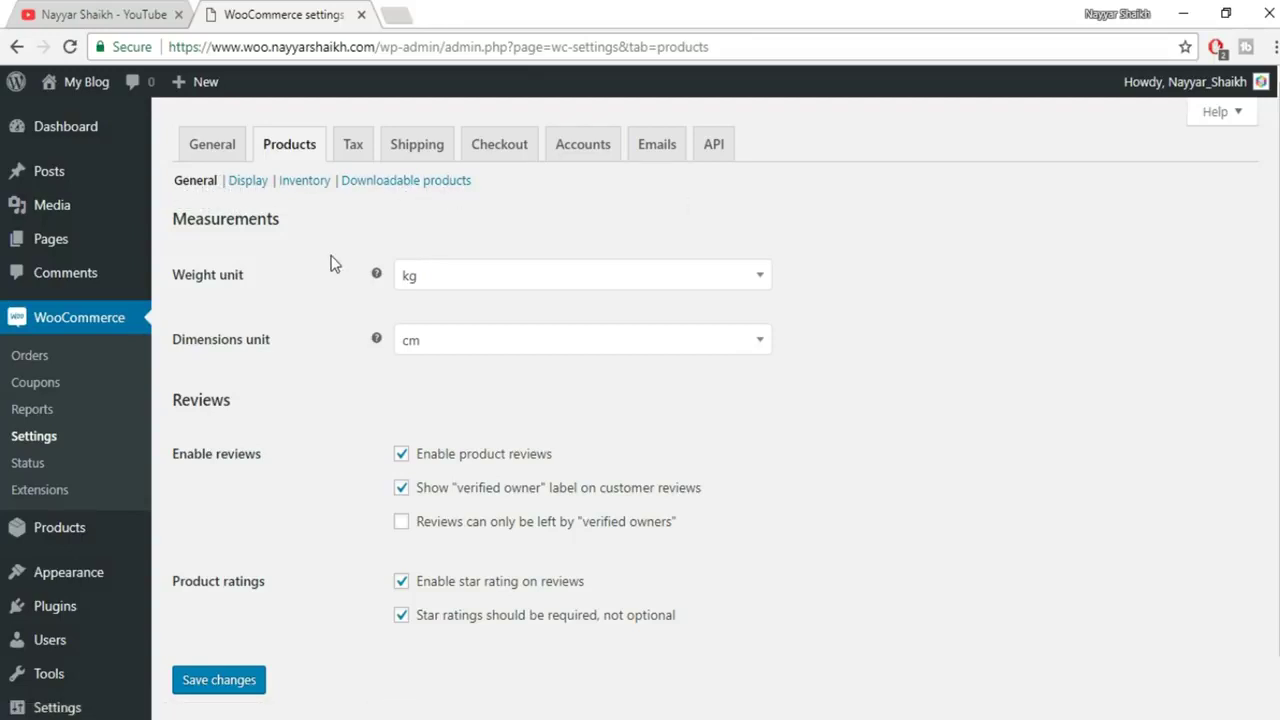
{"action": "scroll", "coordinate": [300, 260], "scroll_direction": "down", "scroll_amount": 1}
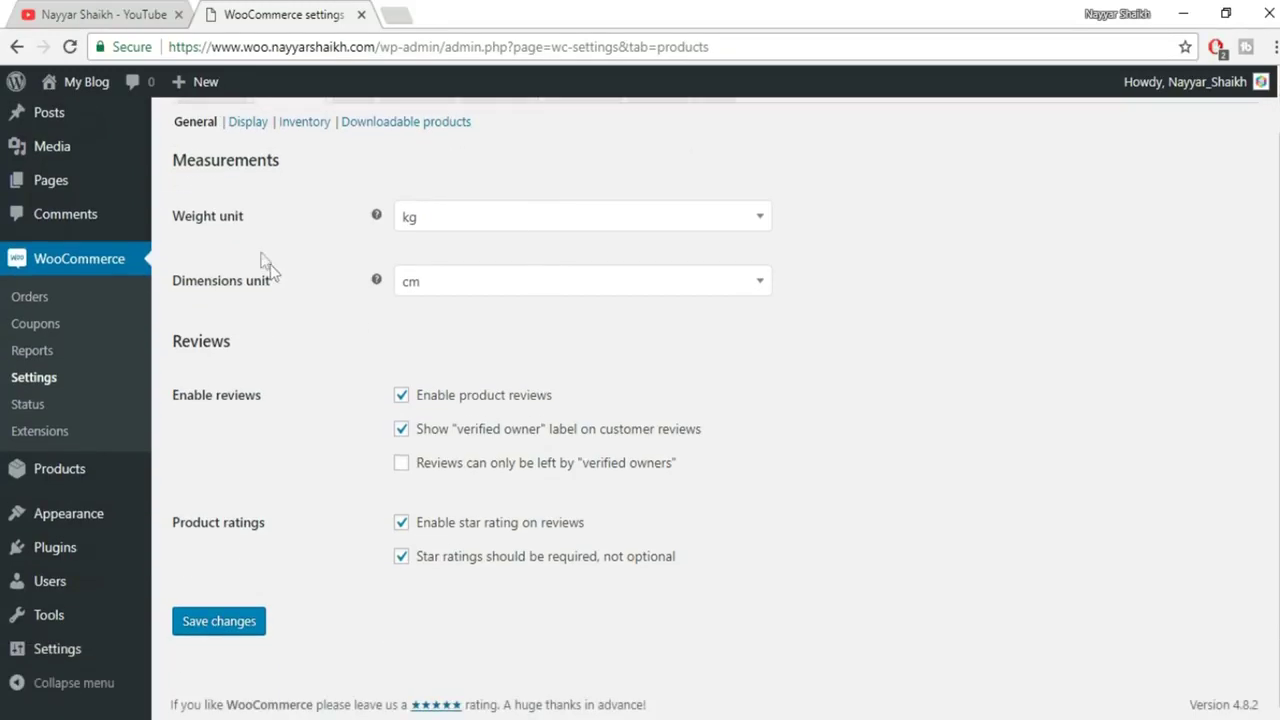
{"action": "left_click", "coordinate": [452, 231]}
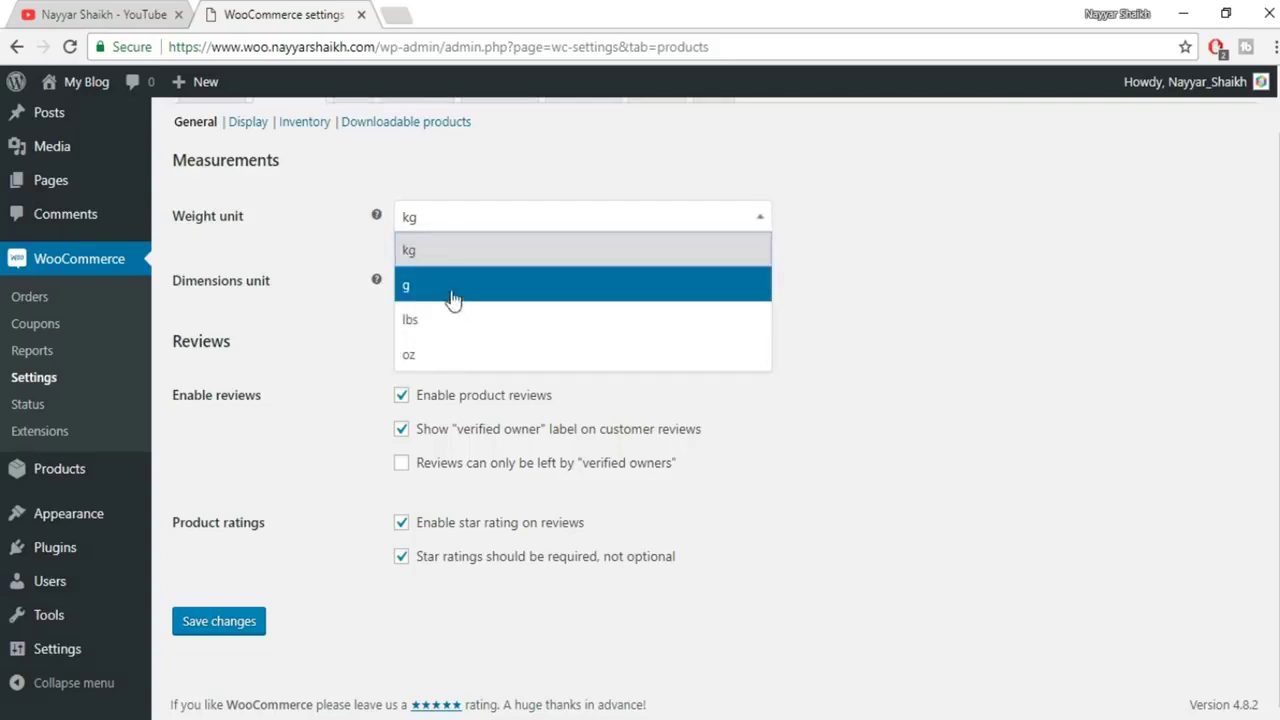
{"action": "left_click", "coordinate": [450, 293]}
{"action": "left_click", "coordinate": [470, 228]}
{"action": "left_click", "coordinate": [946, 208]}
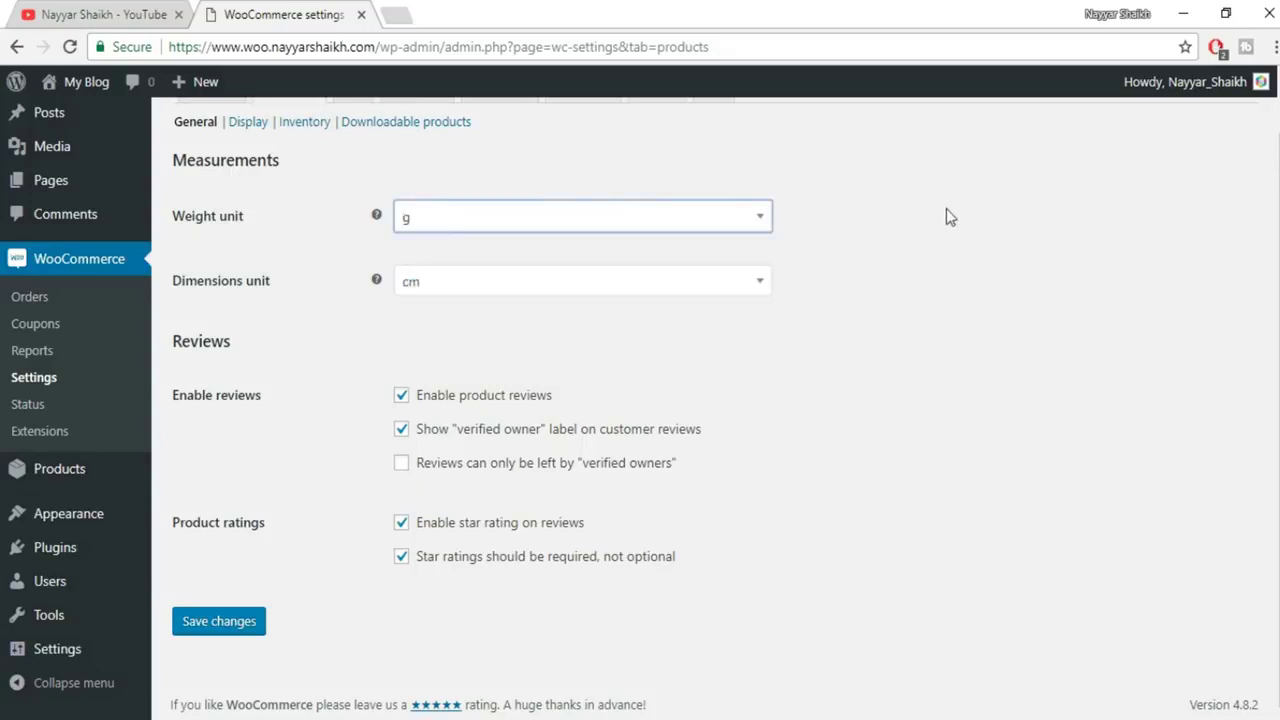
Switch the product weight unit back to kg.
{"action": "left_click", "coordinate": [591, 229]}
{"action": "left_click", "coordinate": [495, 256]}
{"action": "left_click", "coordinate": [590, 228]}
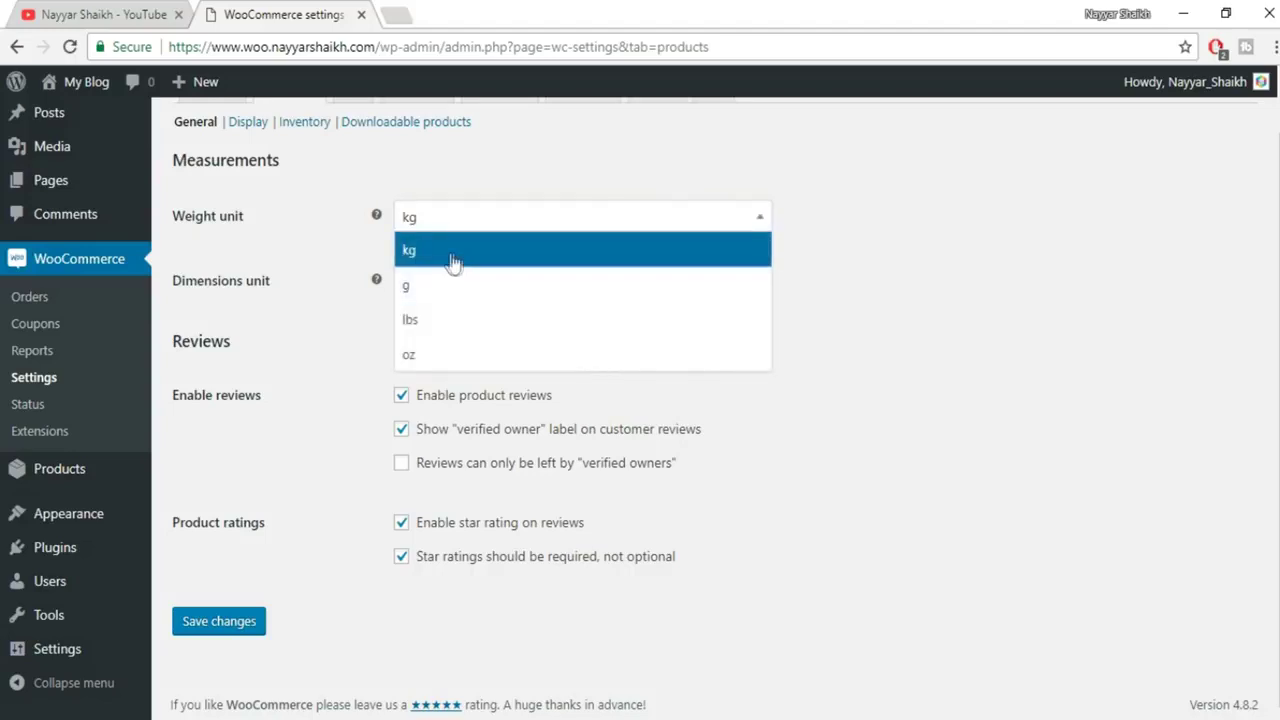
{"action": "left_click", "coordinate": [455, 252]}
Set the product weight unit to g and the dimensions unit to cm.
{"action": "left_click", "coordinate": [486, 217]}
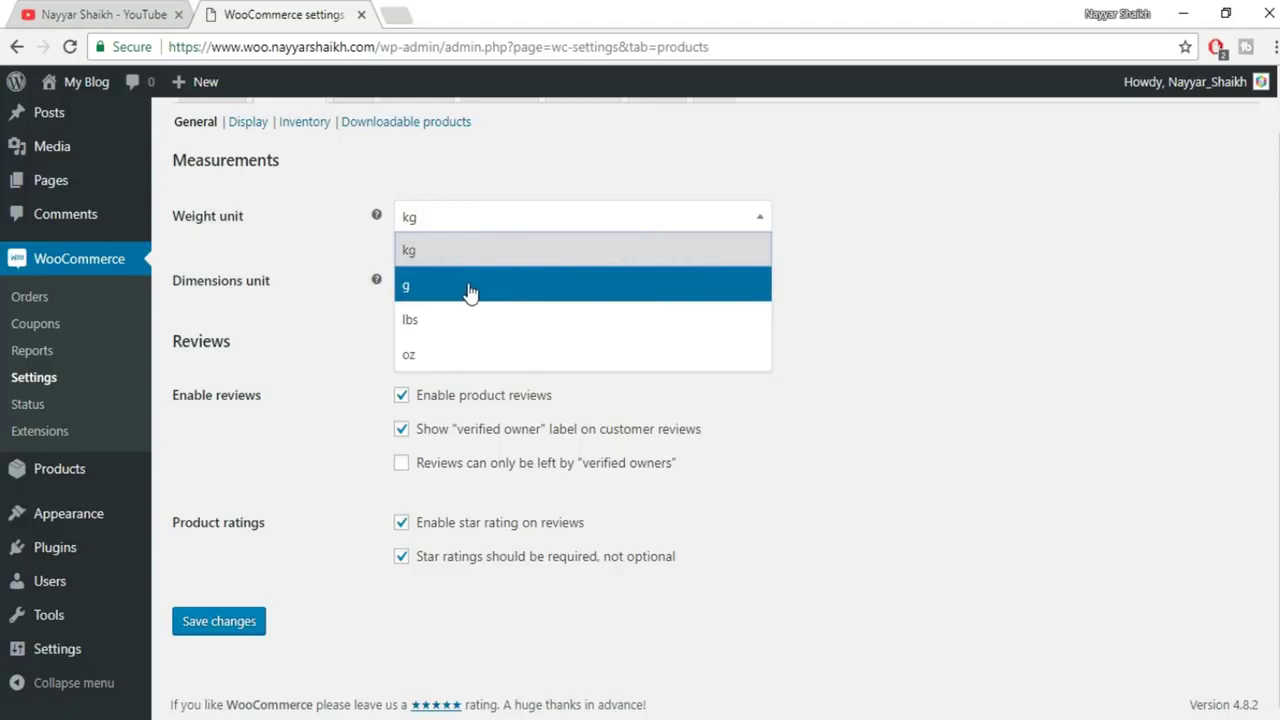
{"action": "left_click", "coordinate": [430, 289]}
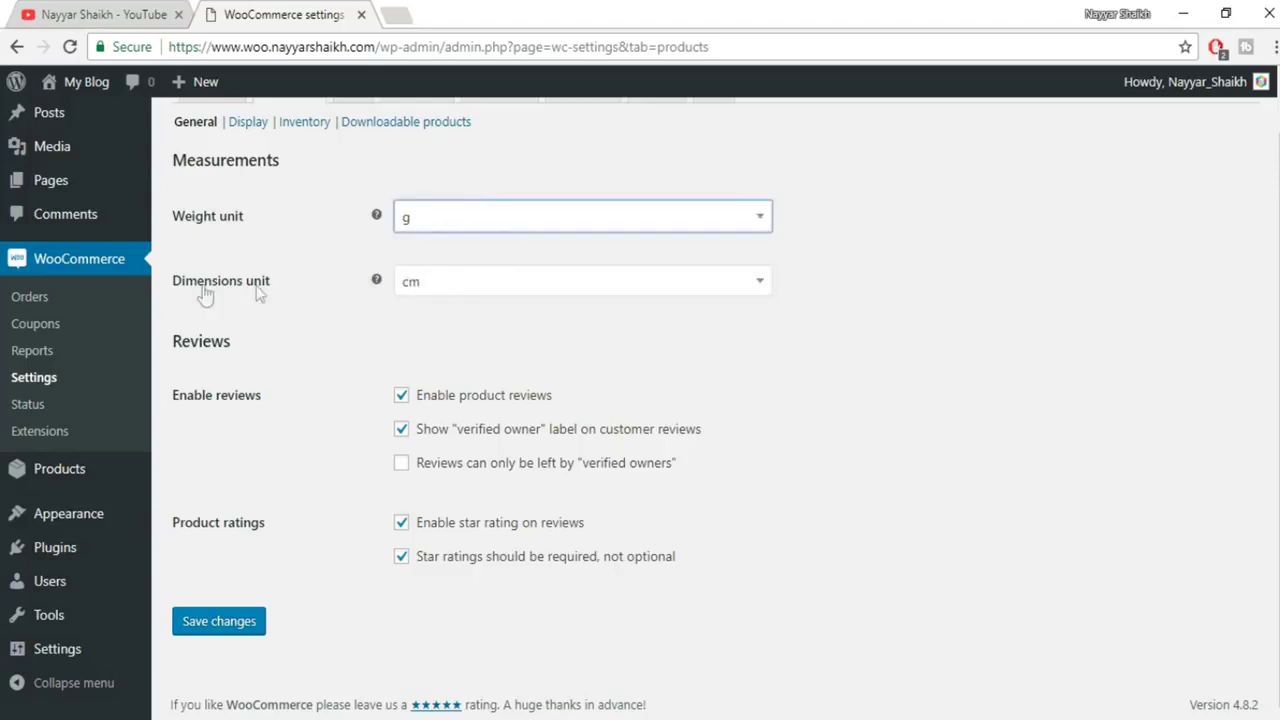
{"action": "left_click", "coordinate": [497, 289]}
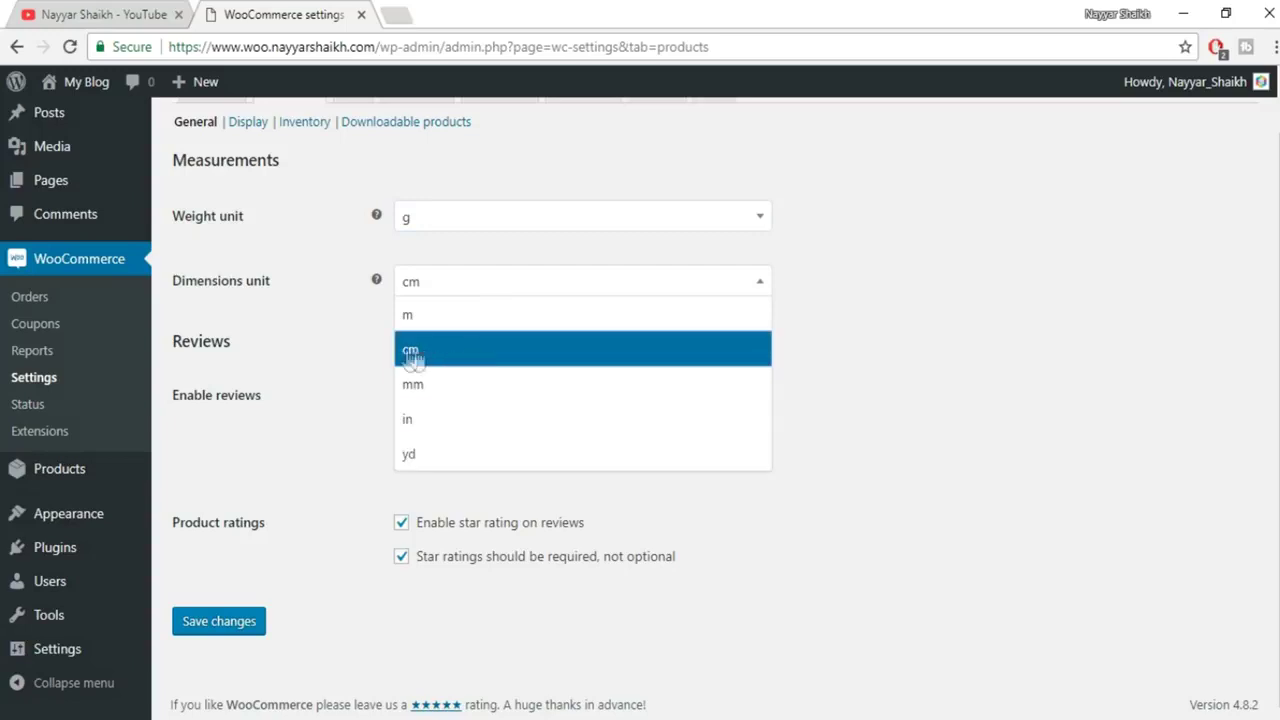
{"action": "left_click", "coordinate": [483, 355]}
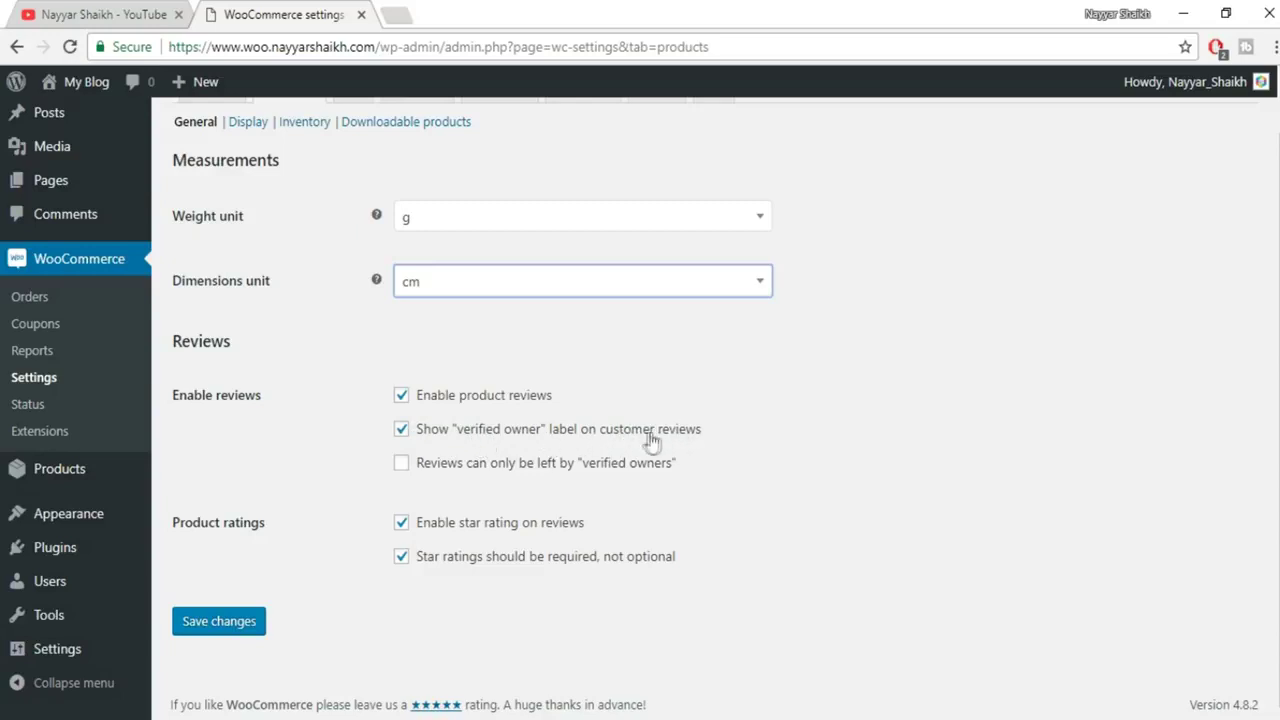
Turn the verified-owners-only review restriction on and off again, and save the product settings.
{"action": "left_click_drag", "start_coordinate": [457, 432], "coordinate": [537, 437]}
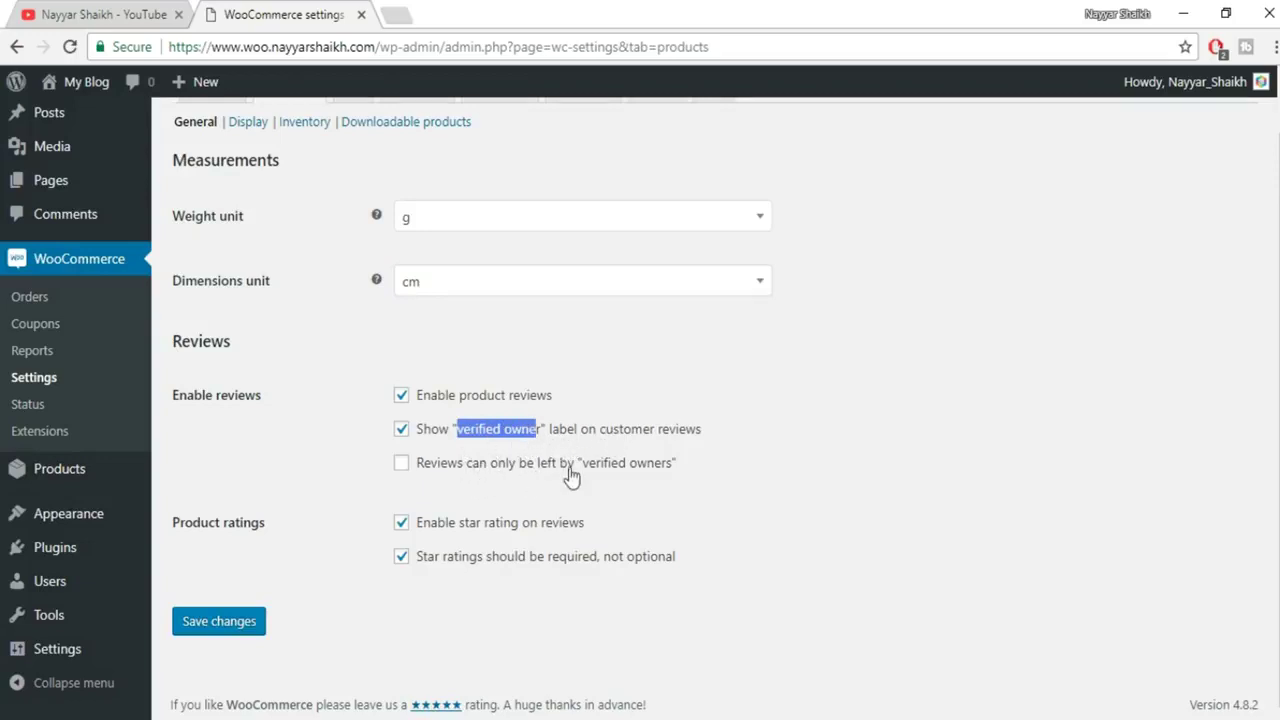
{"action": "left_click", "coordinate": [474, 470]}
{"action": "left_click", "coordinate": [427, 470]}
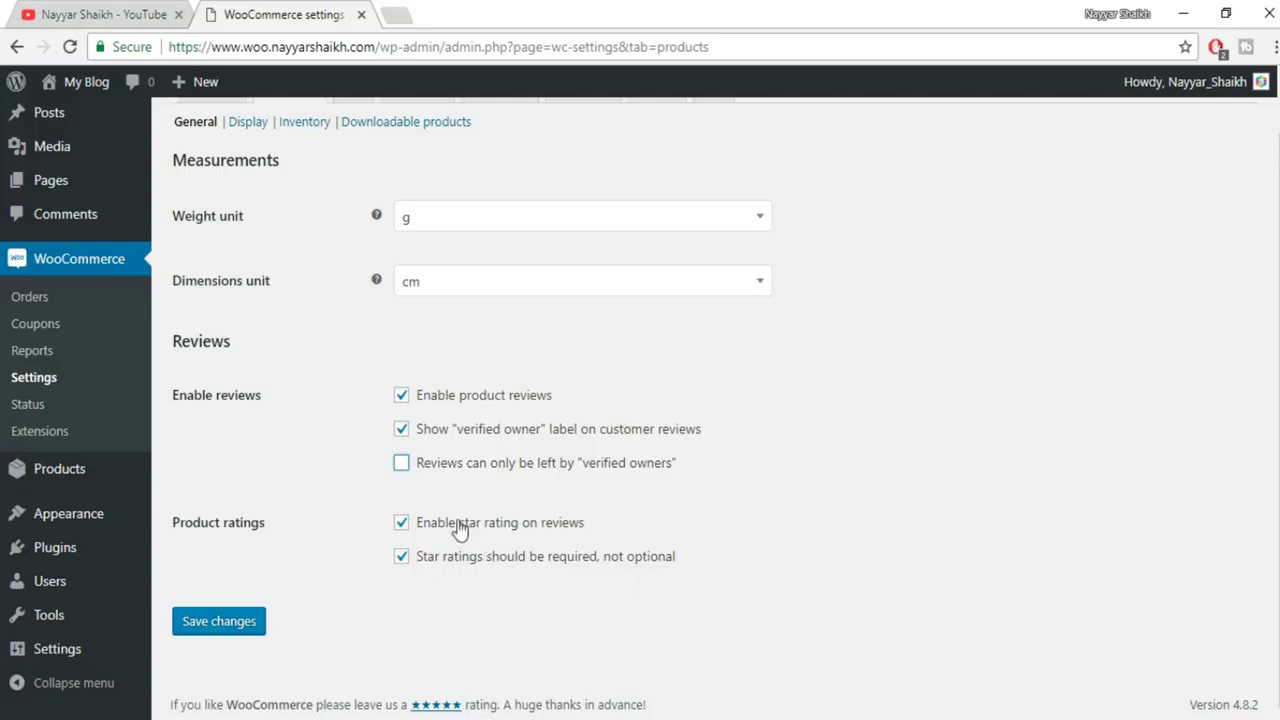
{"action": "left_click", "coordinate": [208, 622]}
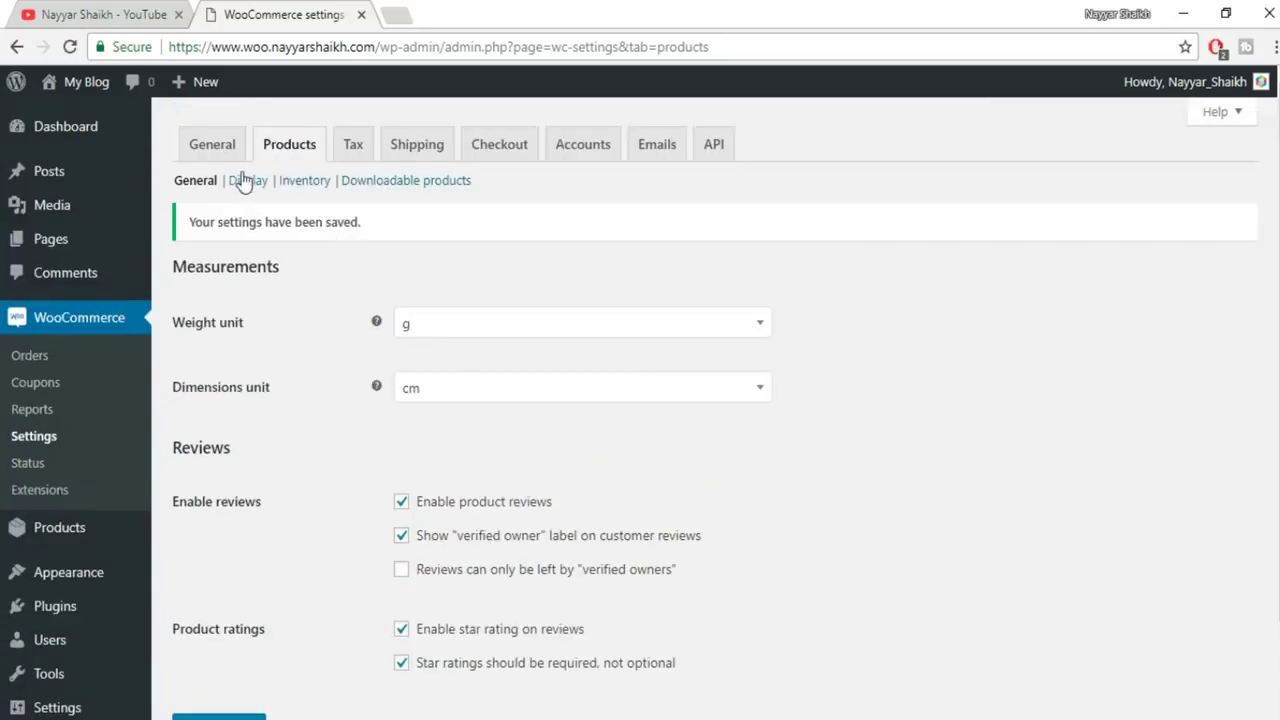
Open the product display settings, choose Shop as the shop page and review the other available pages.
{"action": "left_click", "coordinate": [247, 180]}
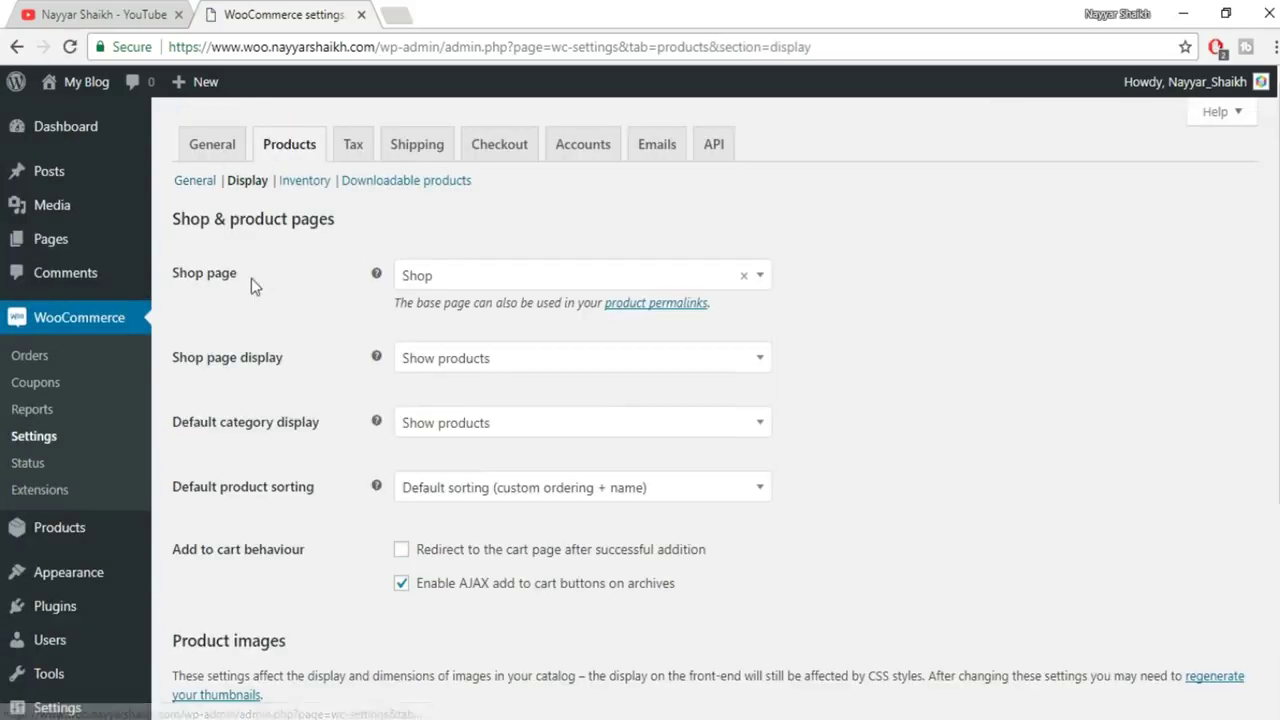
{"action": "left_click", "coordinate": [631, 289]}
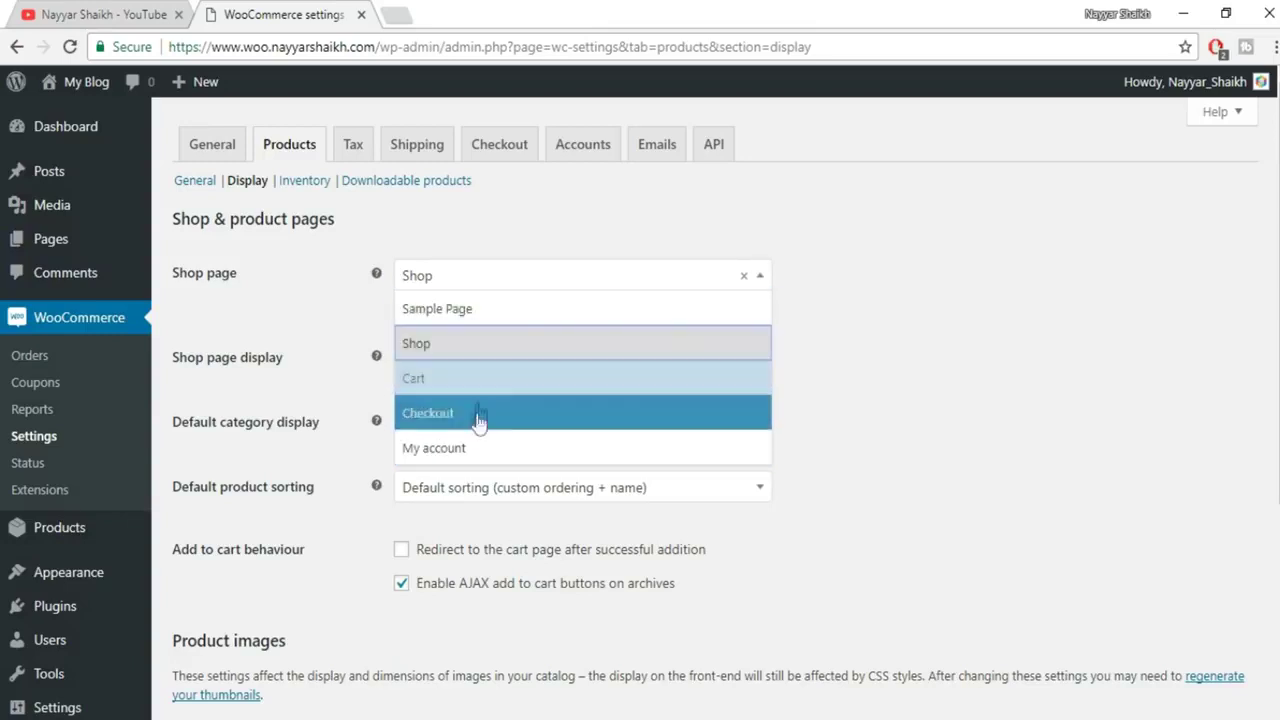
{"action": "left_click", "coordinate": [515, 350]}
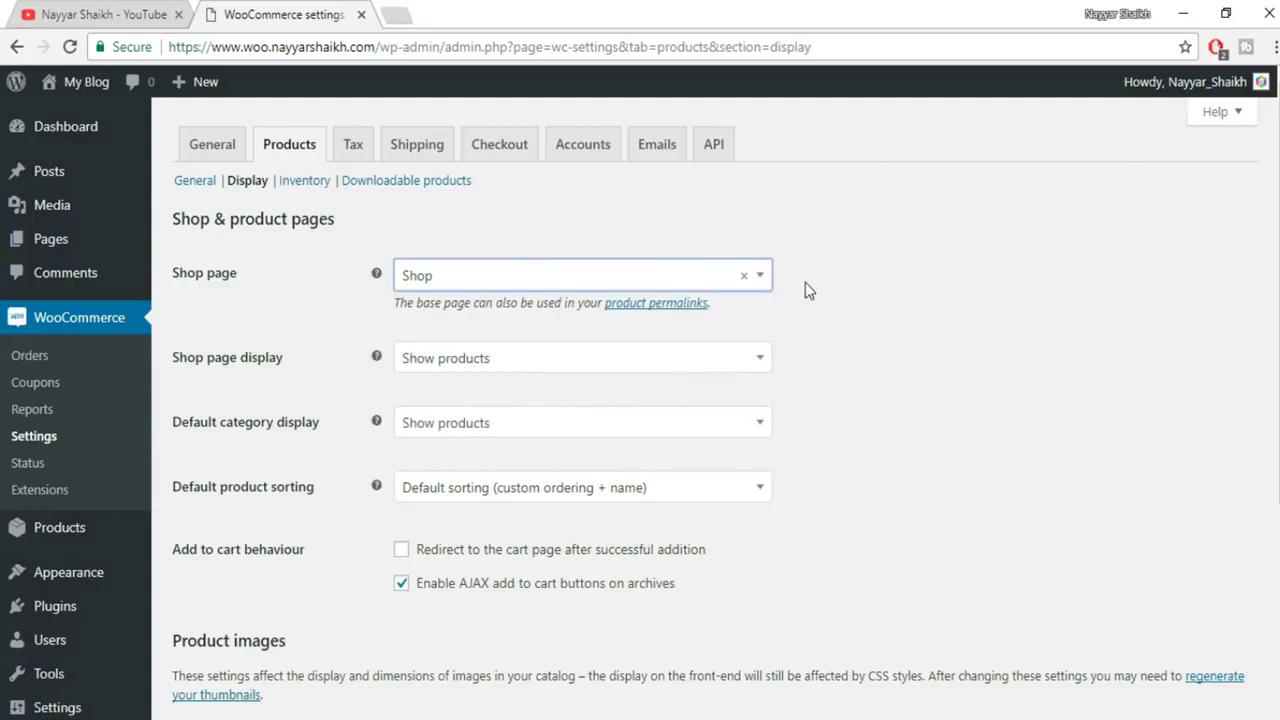
{"action": "left_click", "coordinate": [622, 283]}
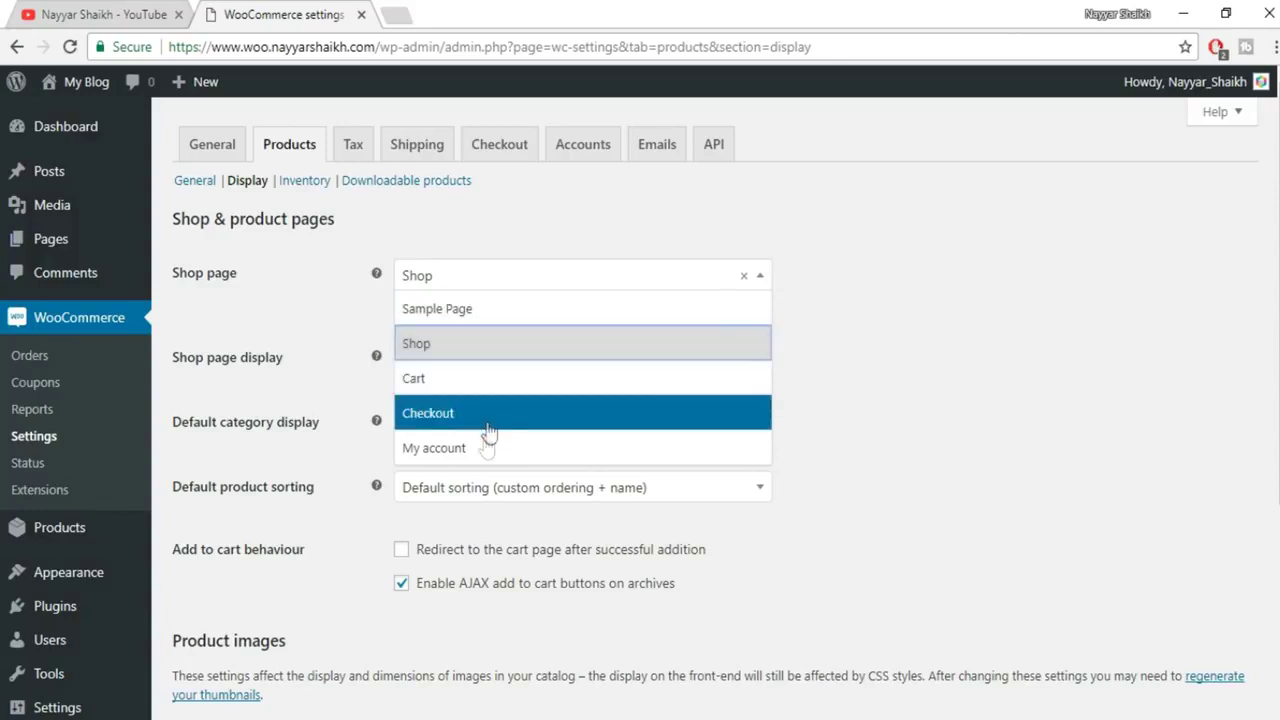
{"action": "left_click", "coordinate": [1029, 329]}
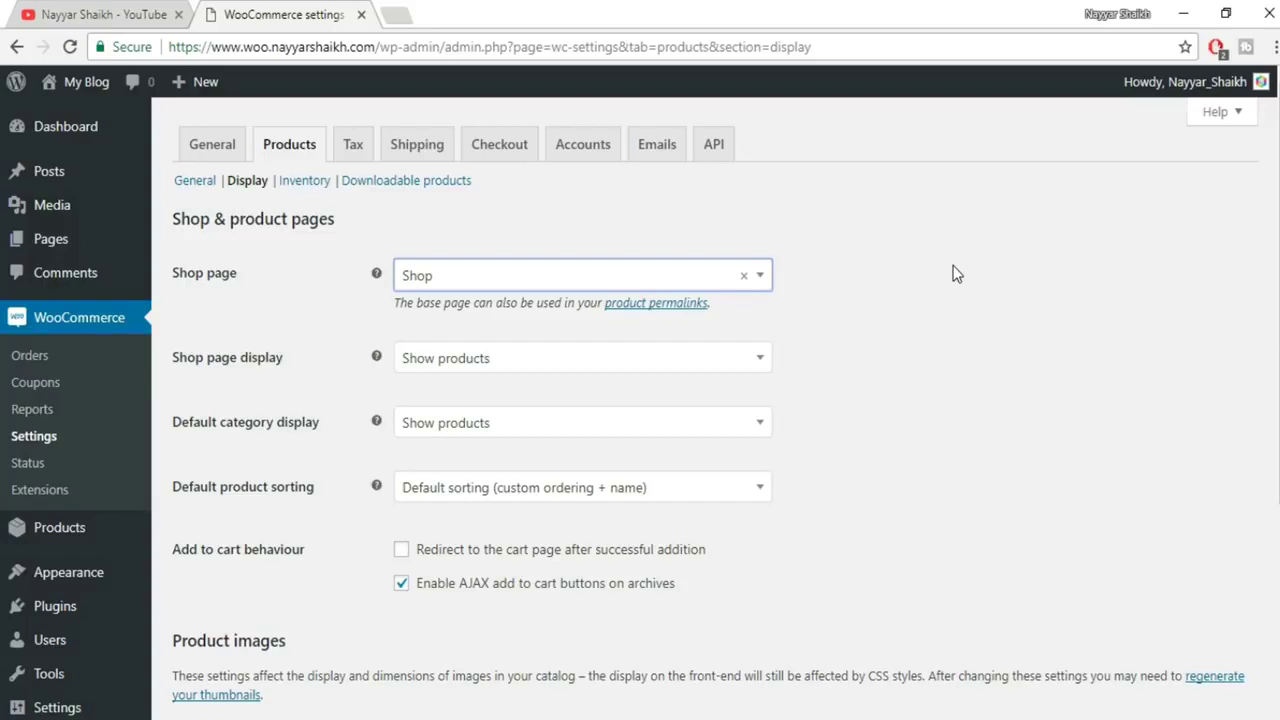
{"action": "left_click", "coordinate": [614, 280]}
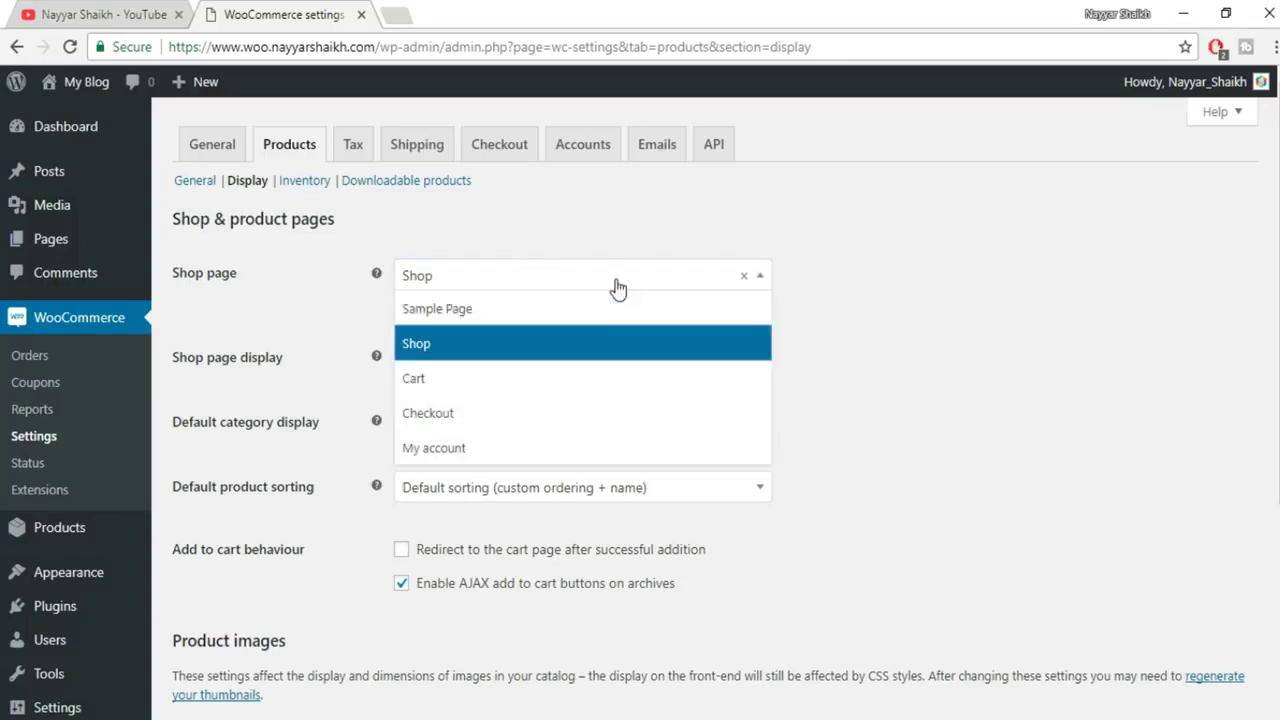
{"action": "left_click", "coordinate": [817, 354]}
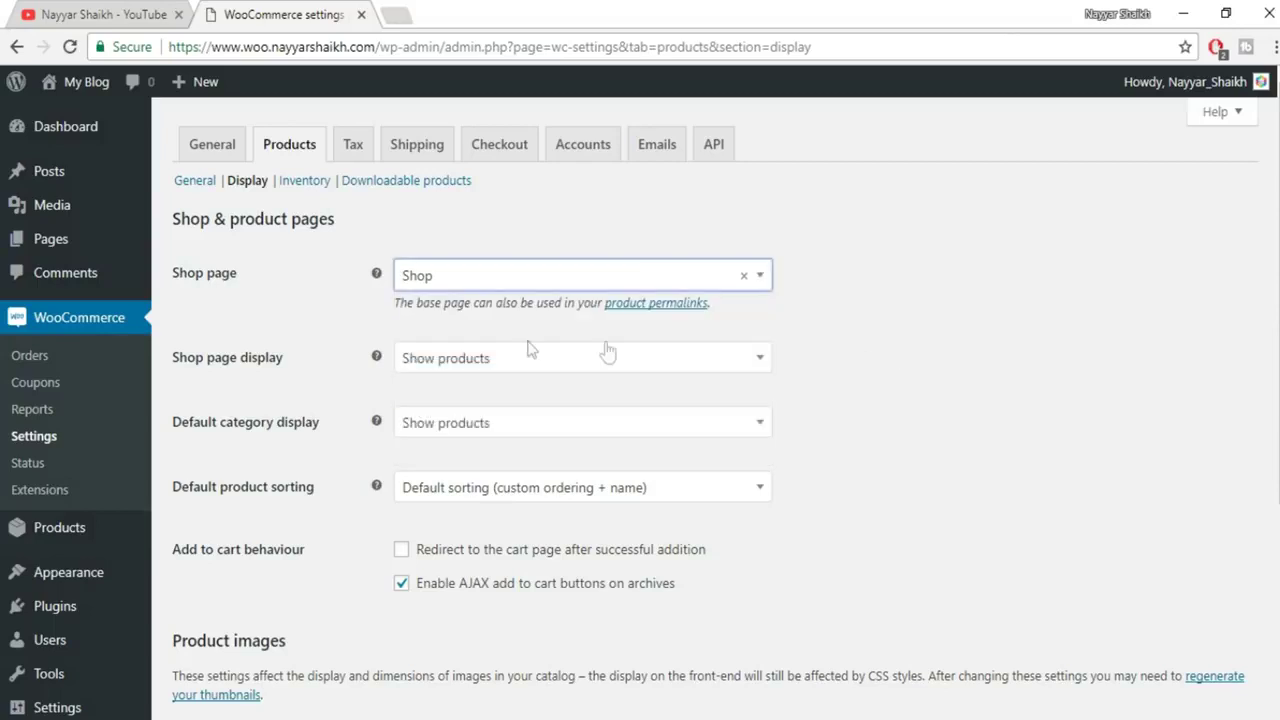
Review the shop page display choices and select Show products.
{"action": "scroll", "coordinate": [603, 351], "scroll_direction": "down", "scroll_amount": 2}
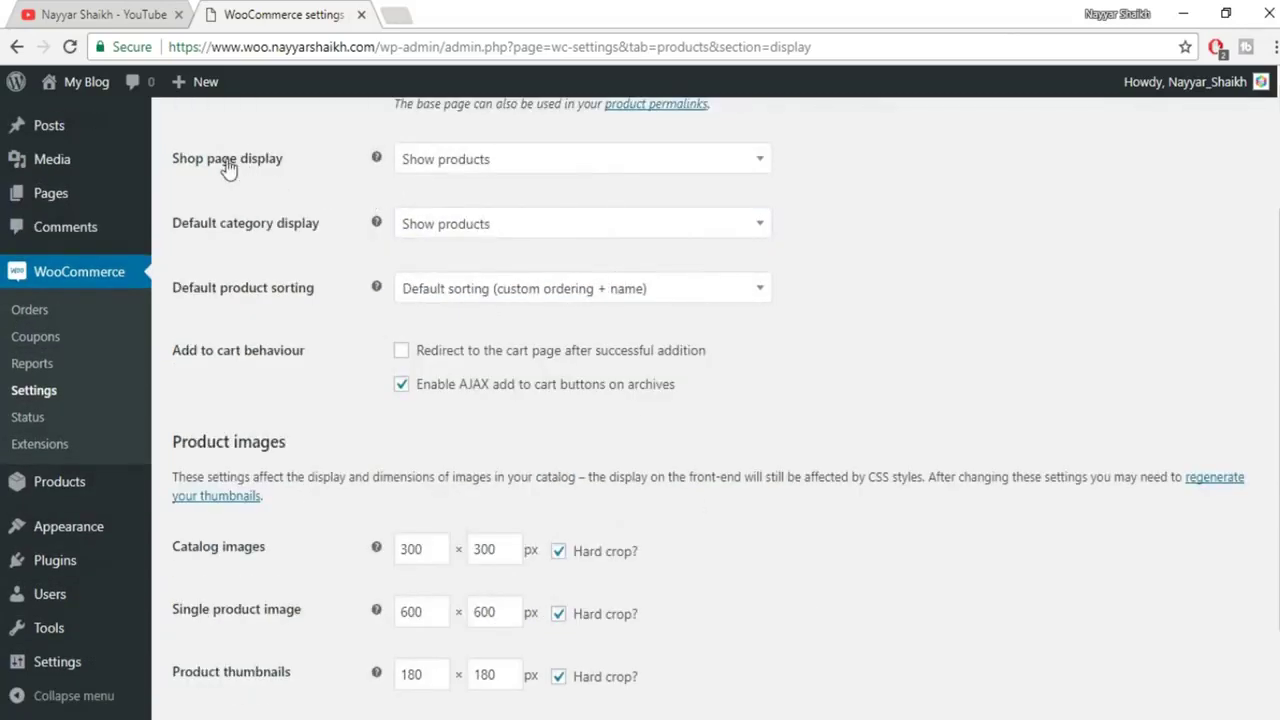
{"action": "left_click", "coordinate": [501, 177]}
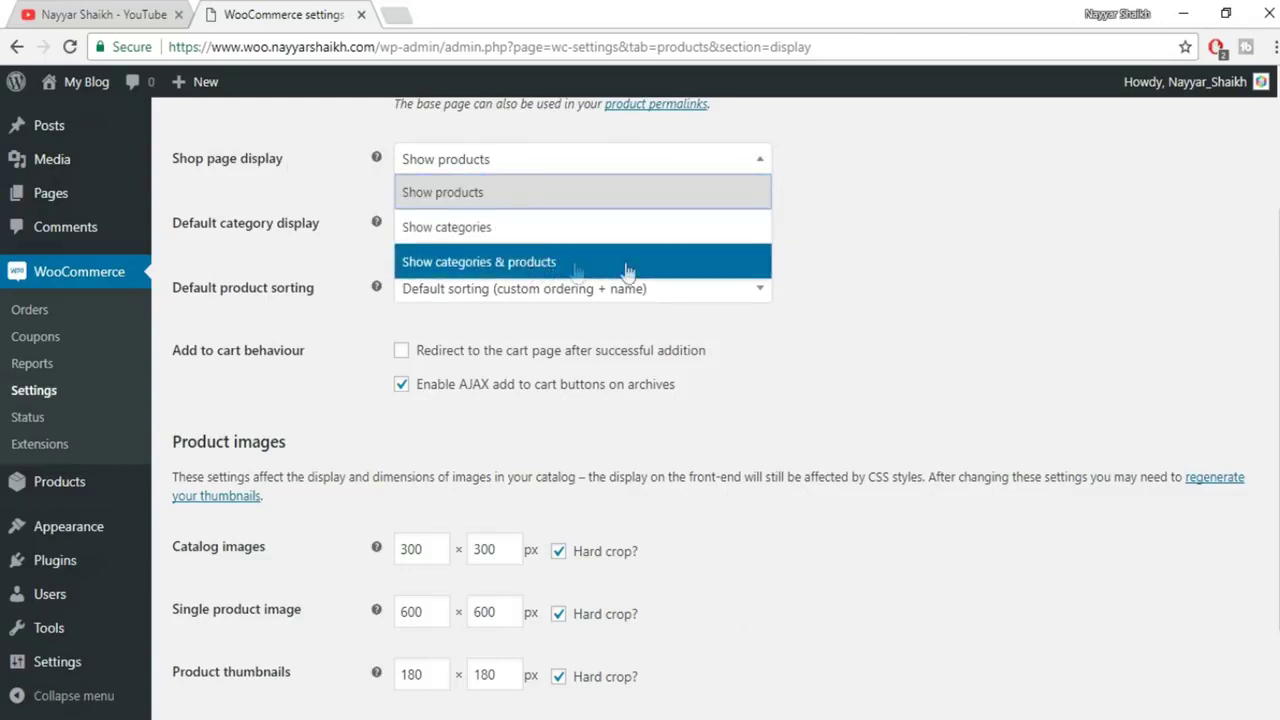
{"action": "left_click", "coordinate": [443, 190]}
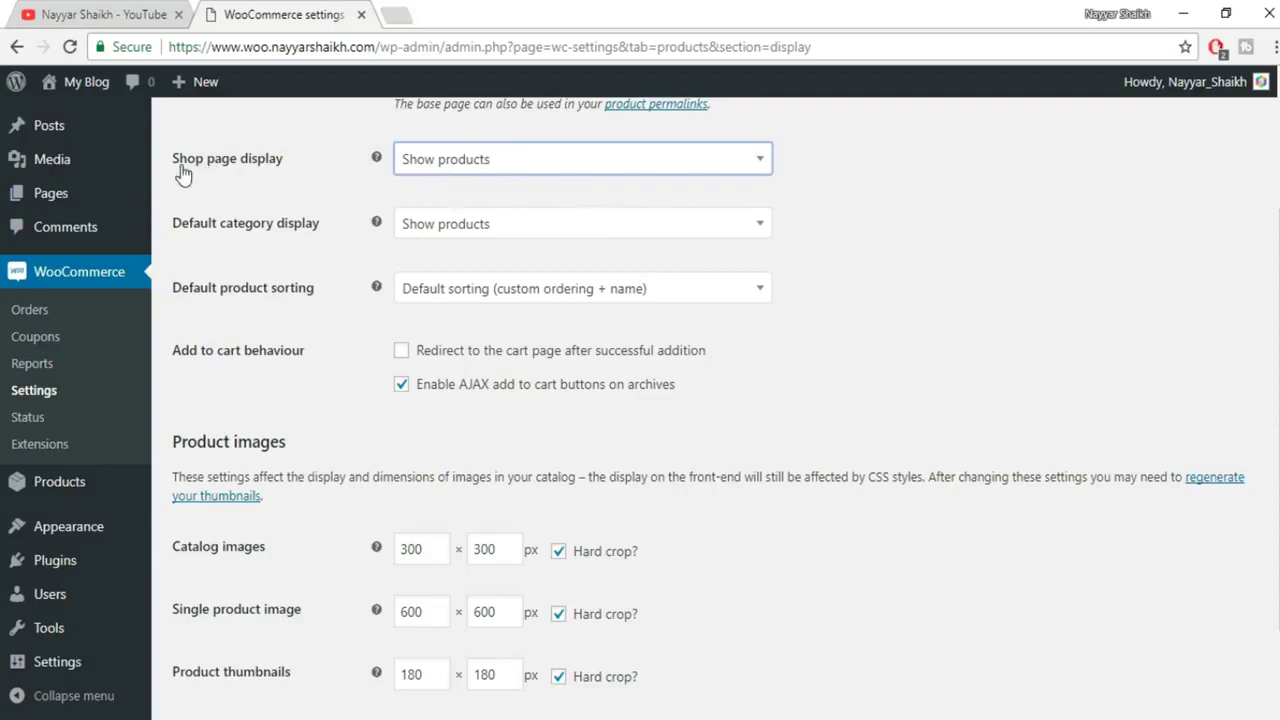
{"action": "left_click", "coordinate": [551, 170]}
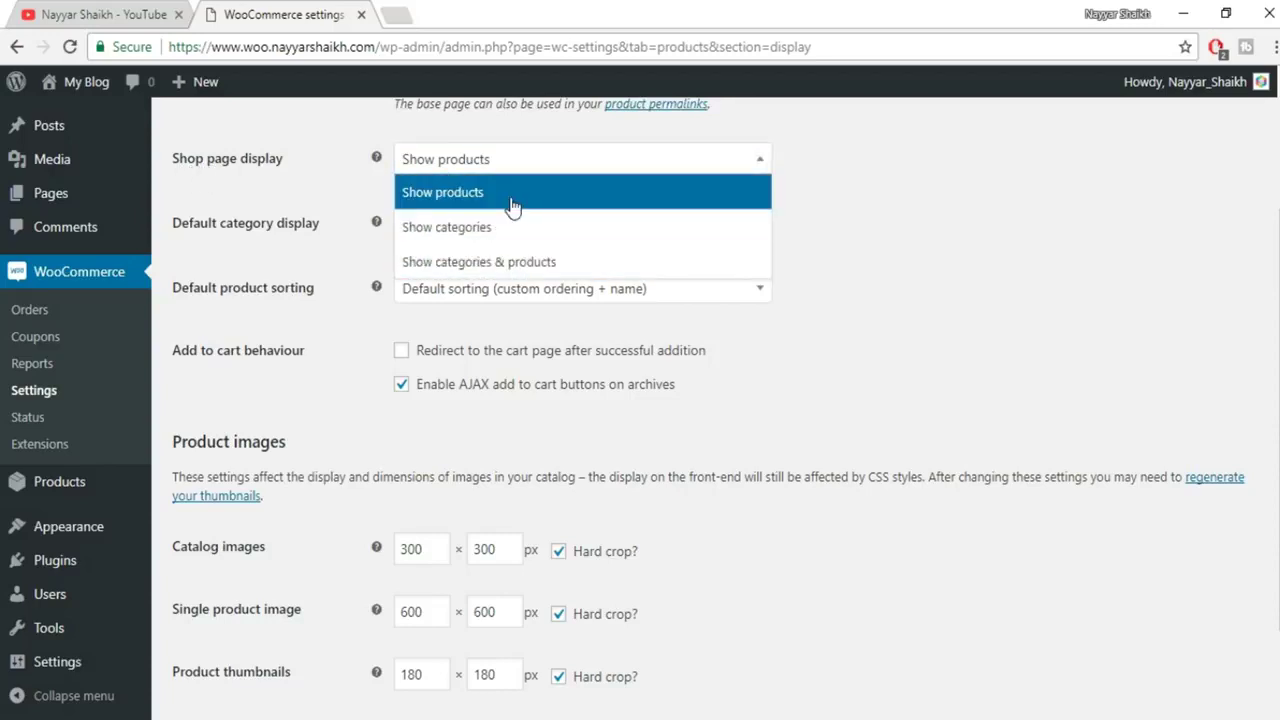
{"action": "left_click", "coordinate": [512, 195]}
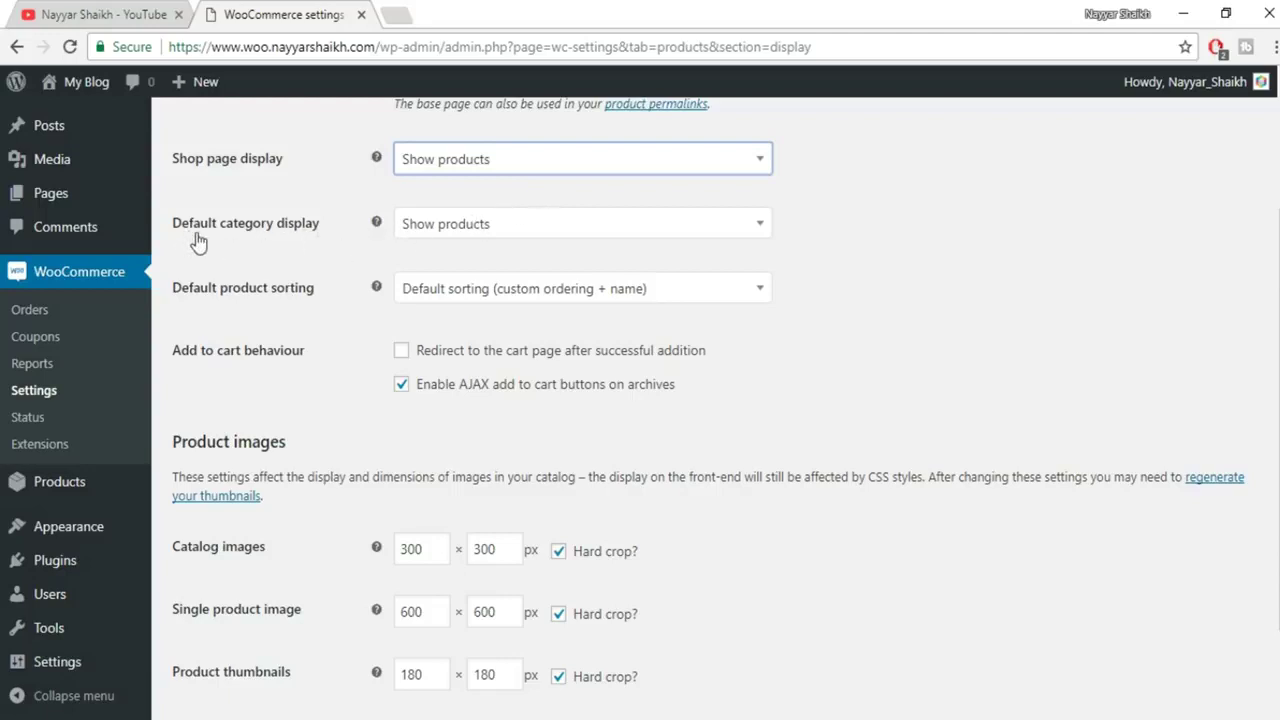
Choose Show products as the default category display and review the default product sorting choices.
{"action": "left_click", "coordinate": [400, 226]}
{"action": "left_click", "coordinate": [515, 262]}
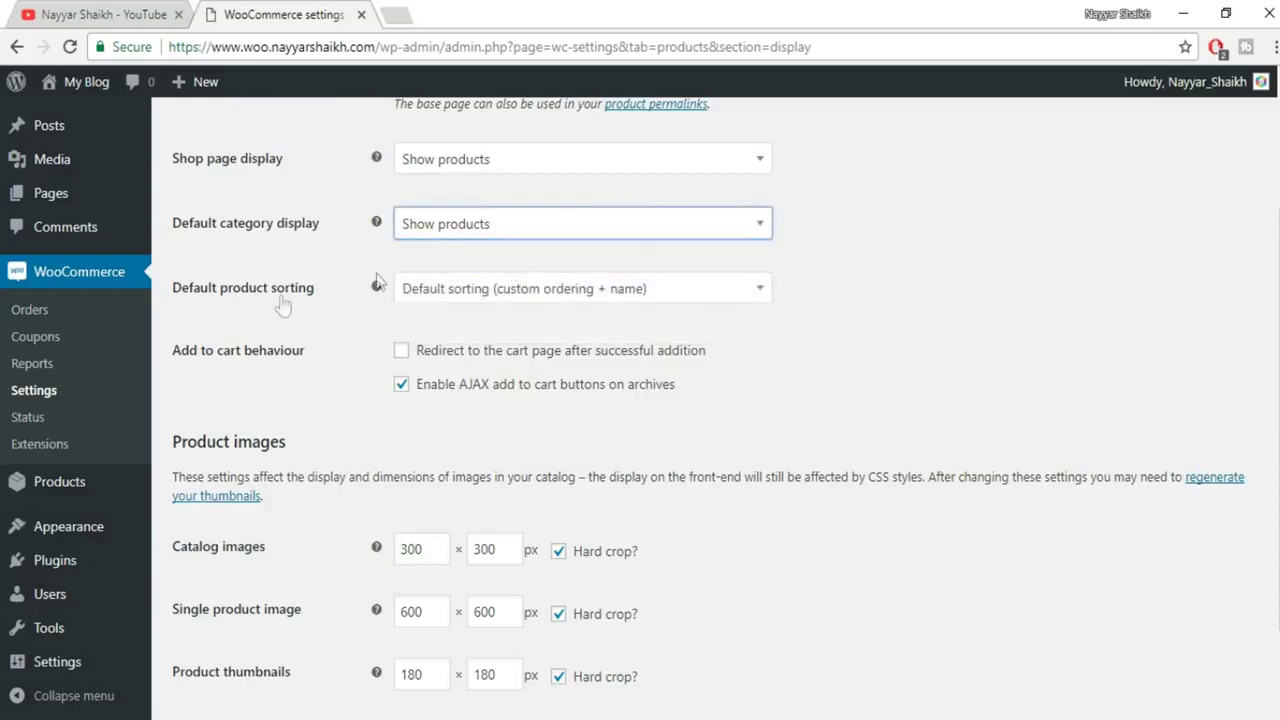
{"action": "left_click", "coordinate": [530, 289]}
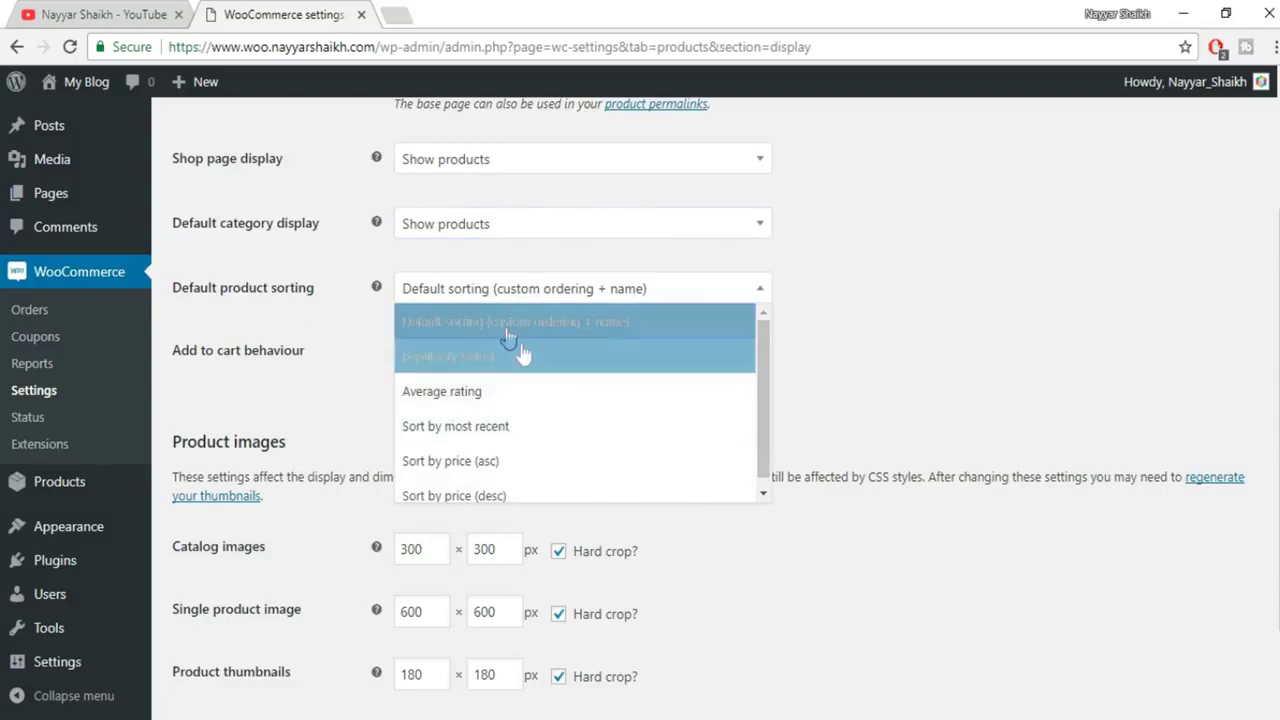
{"action": "left_click", "coordinate": [955, 293]}
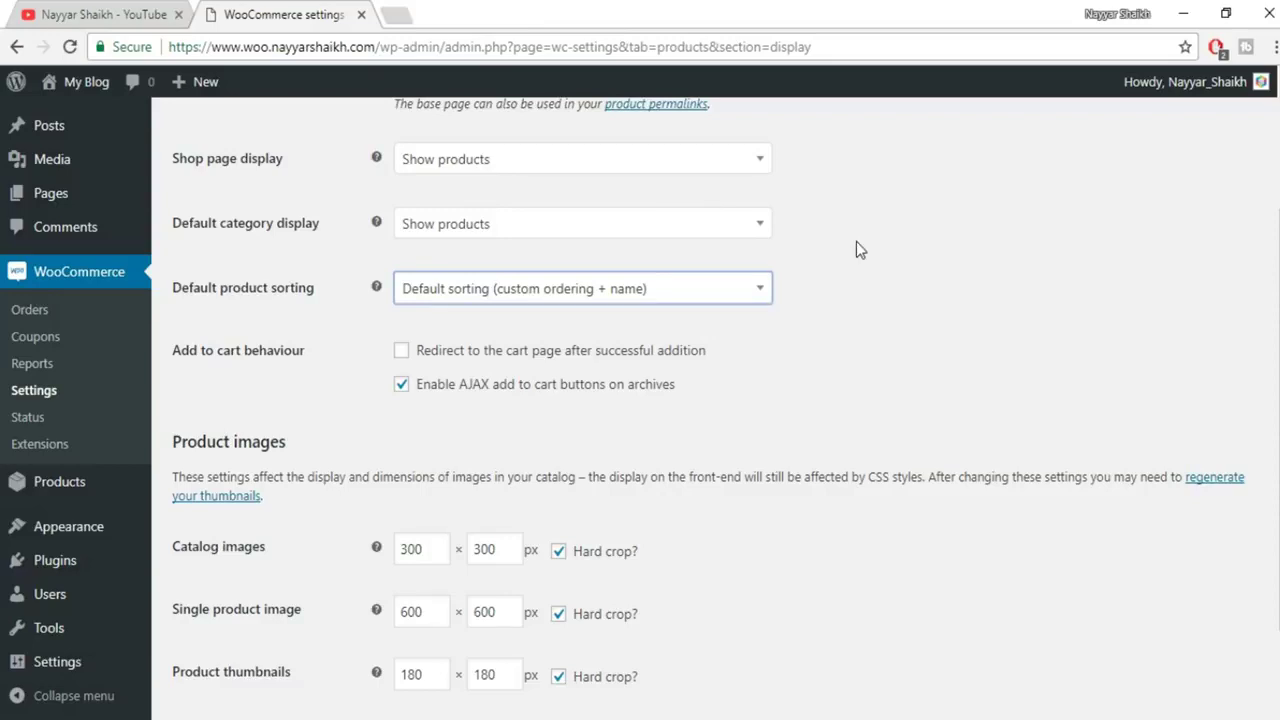
{"action": "left_click", "coordinate": [655, 298]}
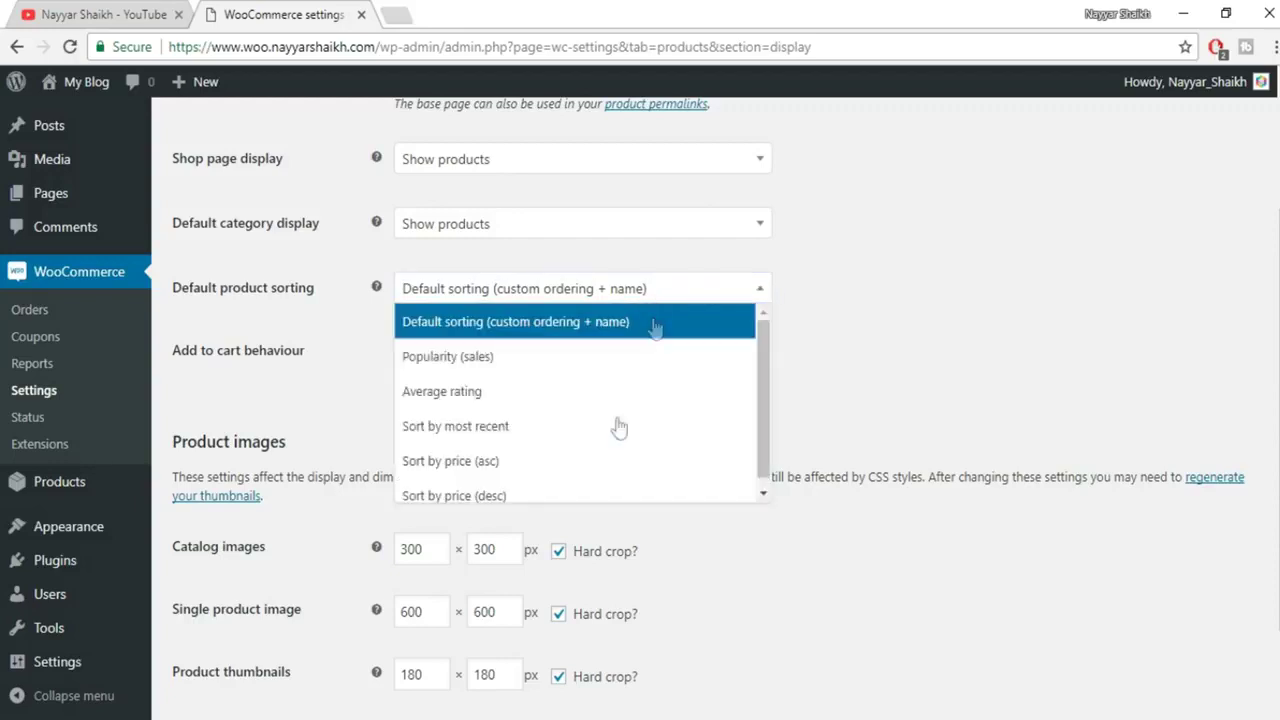
{"action": "left_click", "coordinate": [952, 300]}
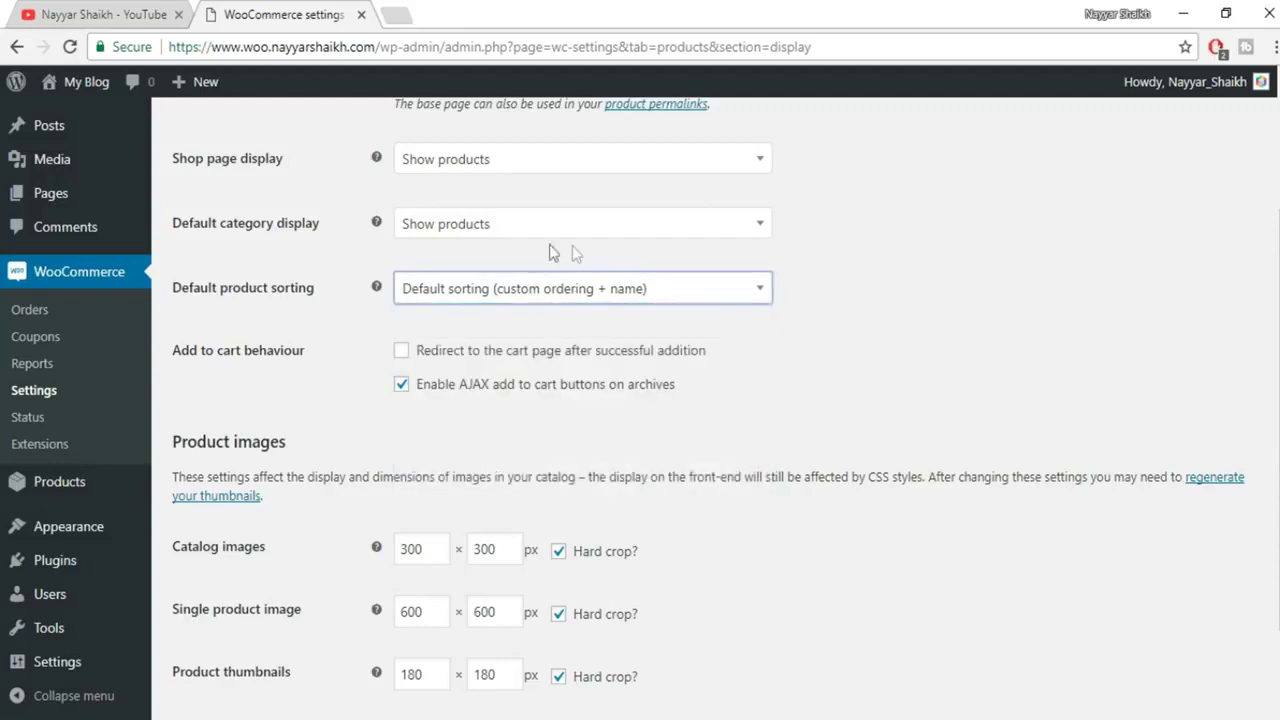
Set the default product sorting to Popularity (sales) and save the display settings.
{"action": "left_click", "coordinate": [546, 295]}
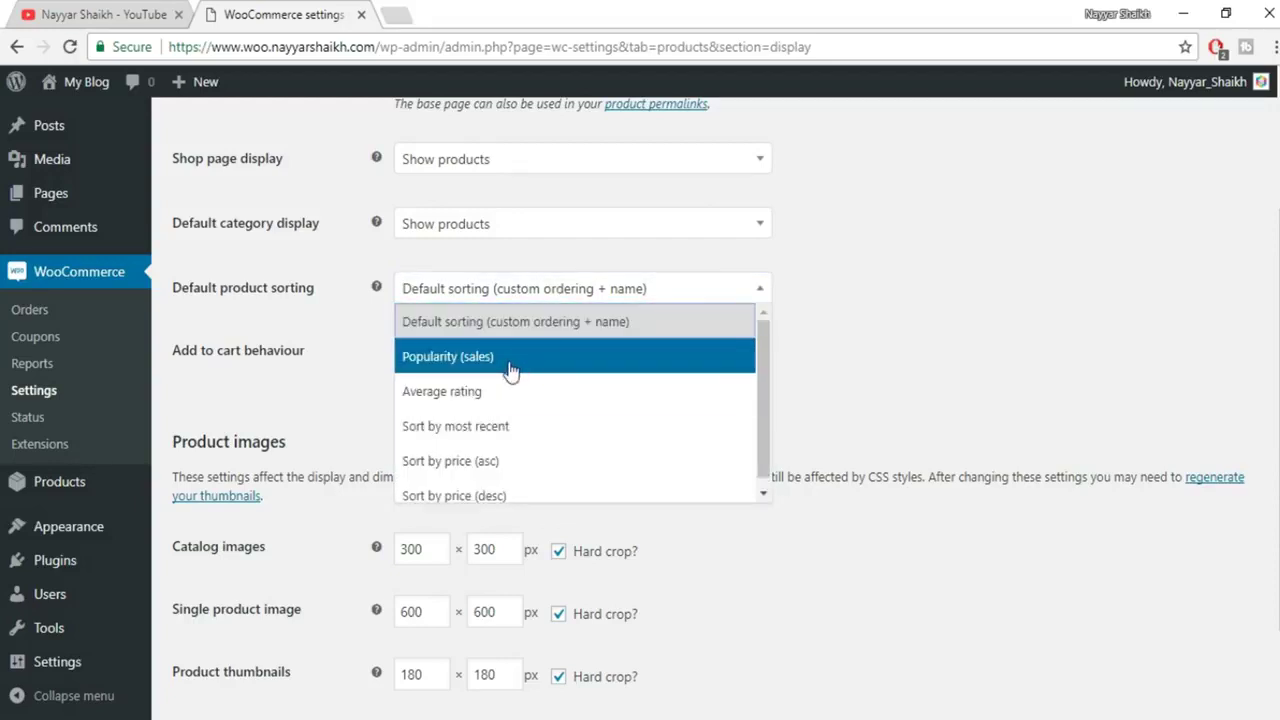
{"action": "left_click", "coordinate": [467, 366]}
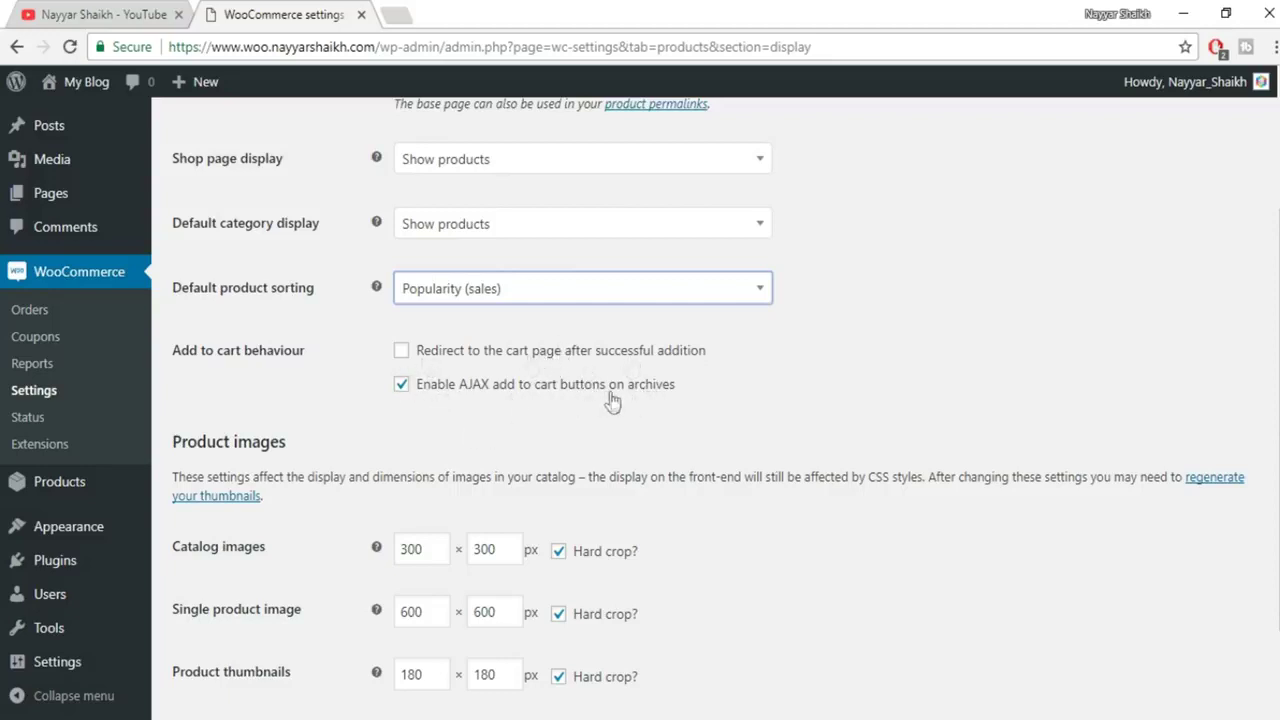
{"action": "scroll", "coordinate": [815, 393], "scroll_direction": "down", "scroll_amount": 2}
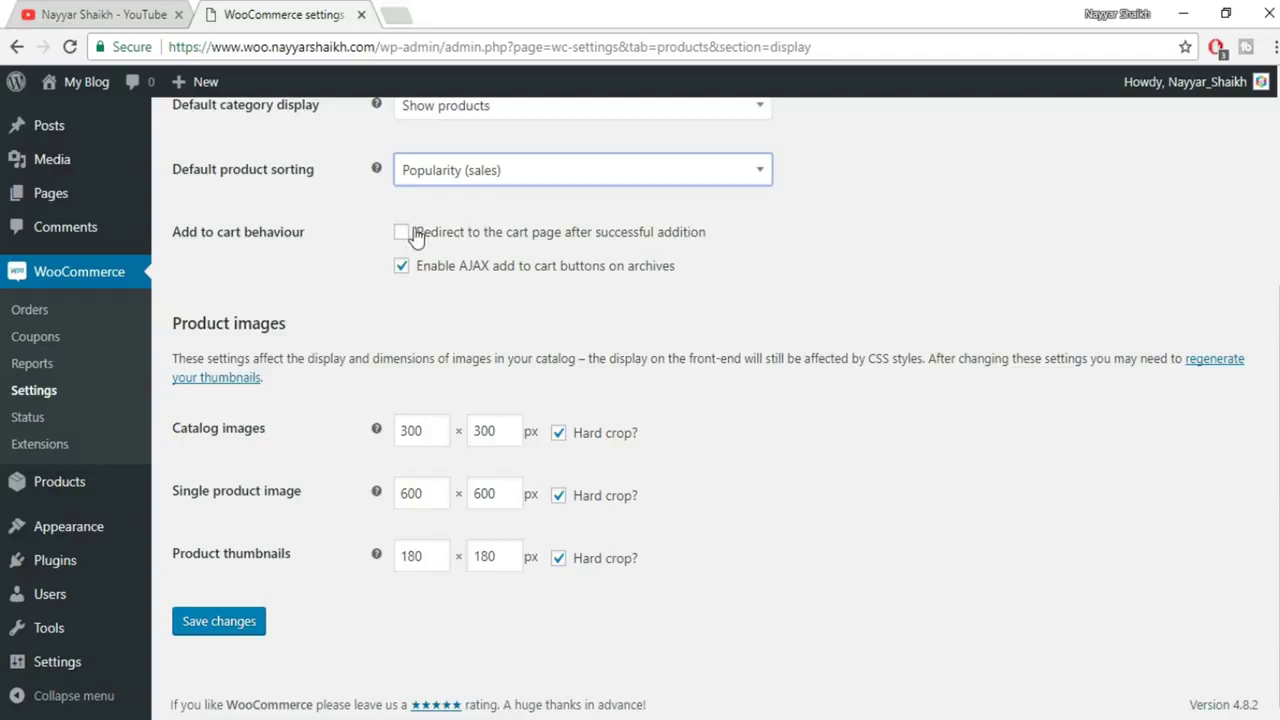
{"action": "left_click", "coordinate": [243, 621]}
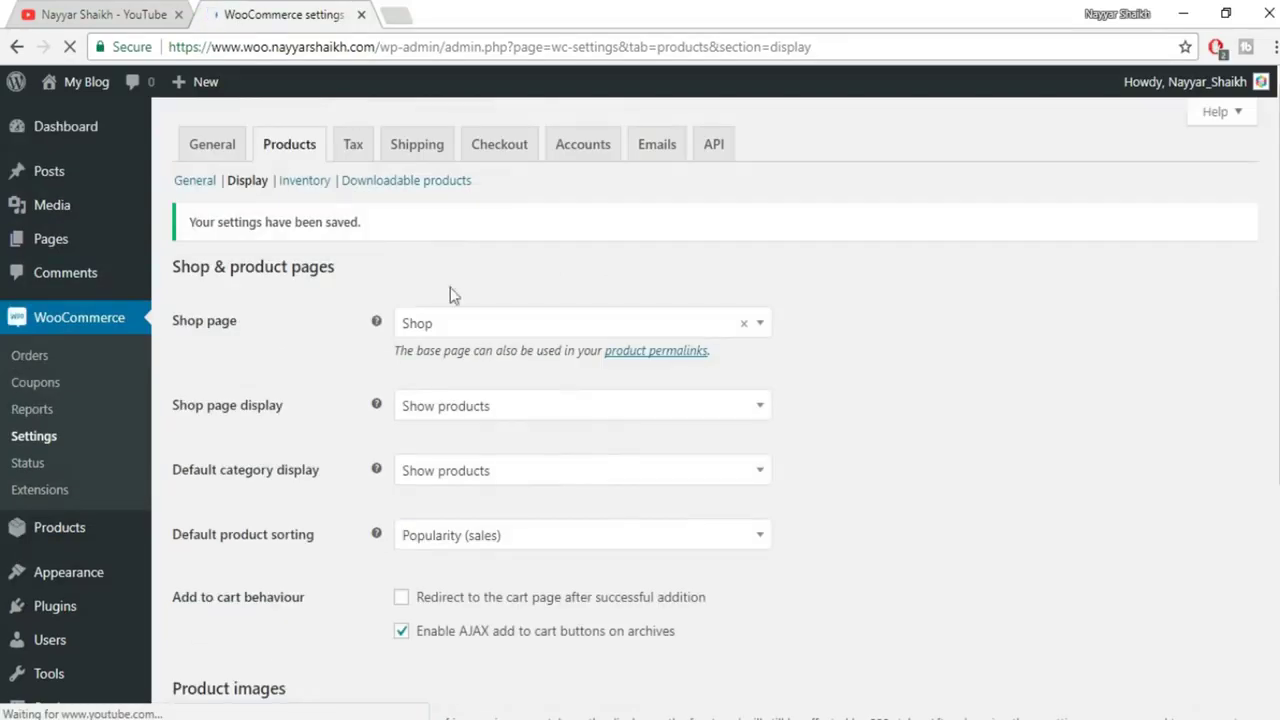
Open the product inventory settings and turn stock management off and on again.
{"action": "left_click", "coordinate": [308, 182]}
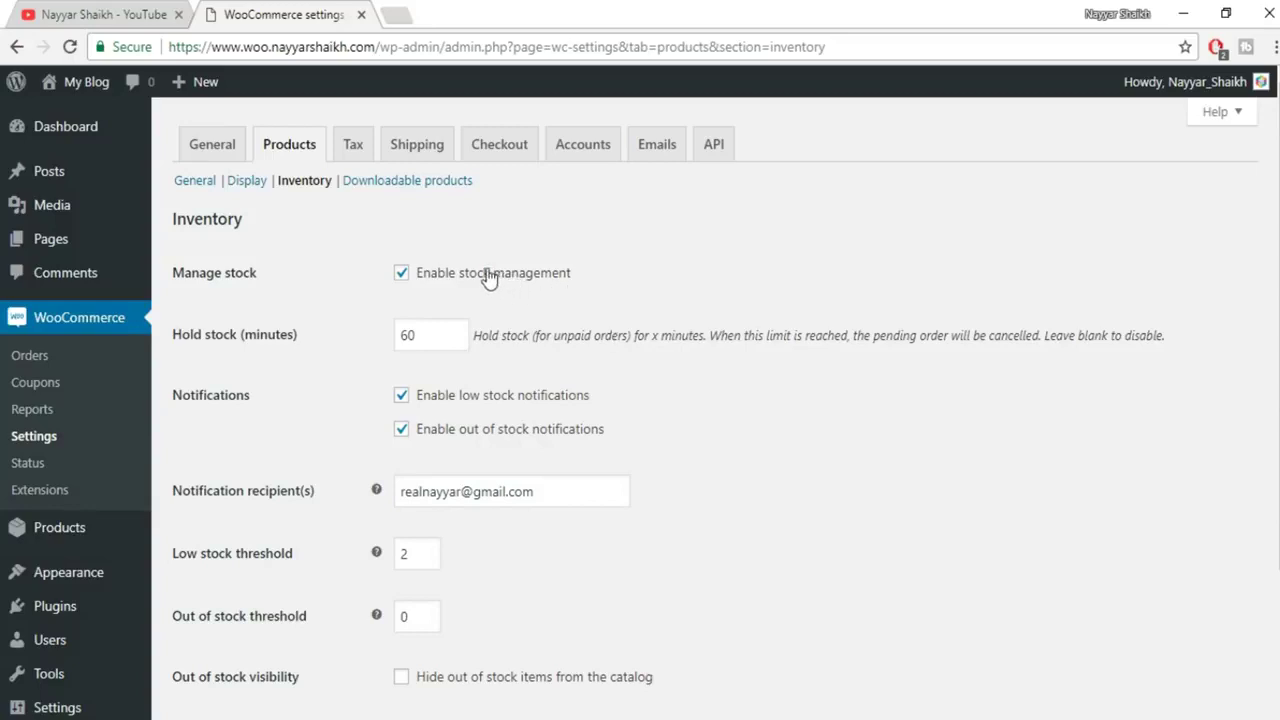
{"action": "left_click", "coordinate": [448, 280]}
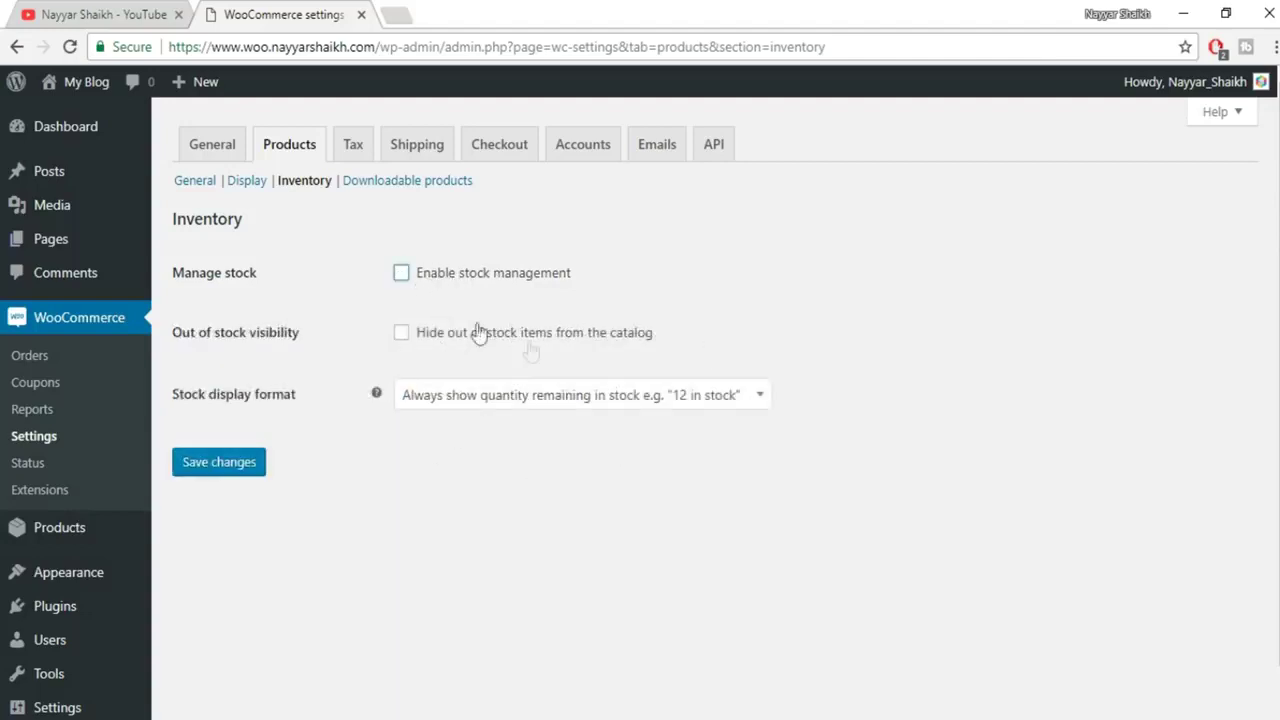
{"action": "left_click", "coordinate": [449, 281]}
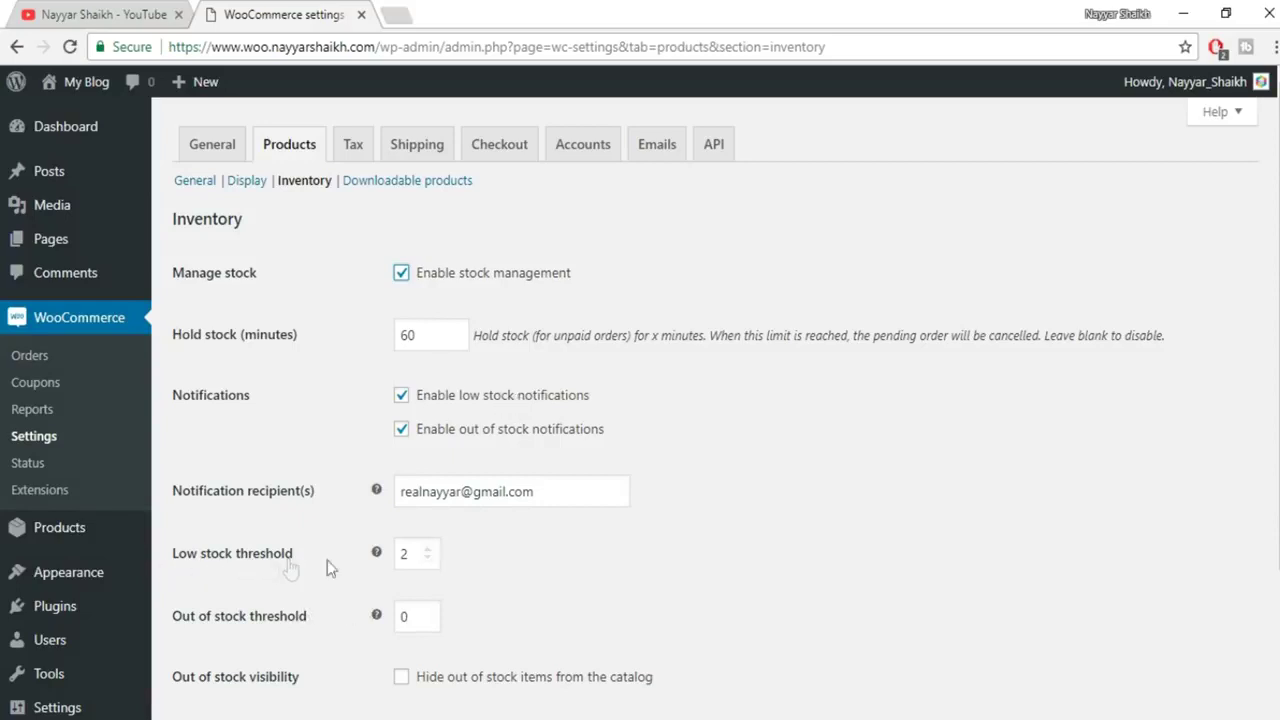
Set the low stock threshold to 10 in the inventory settings.
{"action": "double_click", "coordinate": [405, 557]}
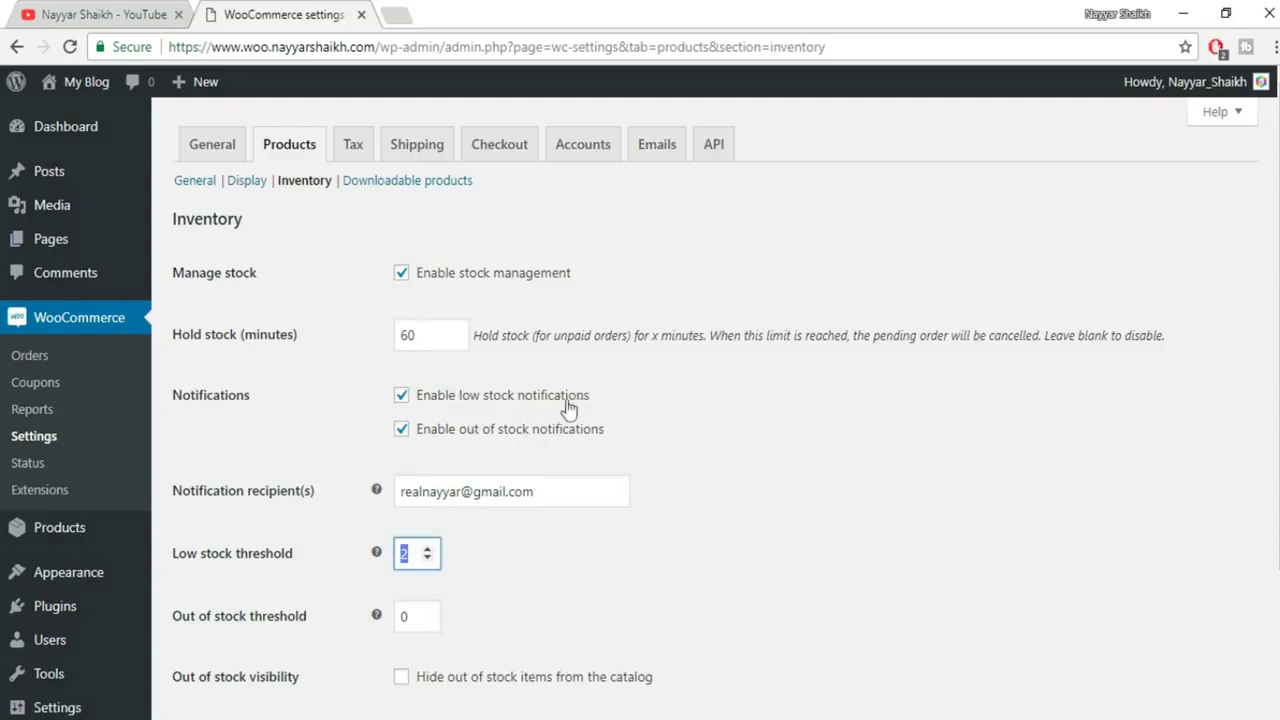
{"action": "left_click_drag", "start_coordinate": [564, 489], "coordinate": [378, 478]}
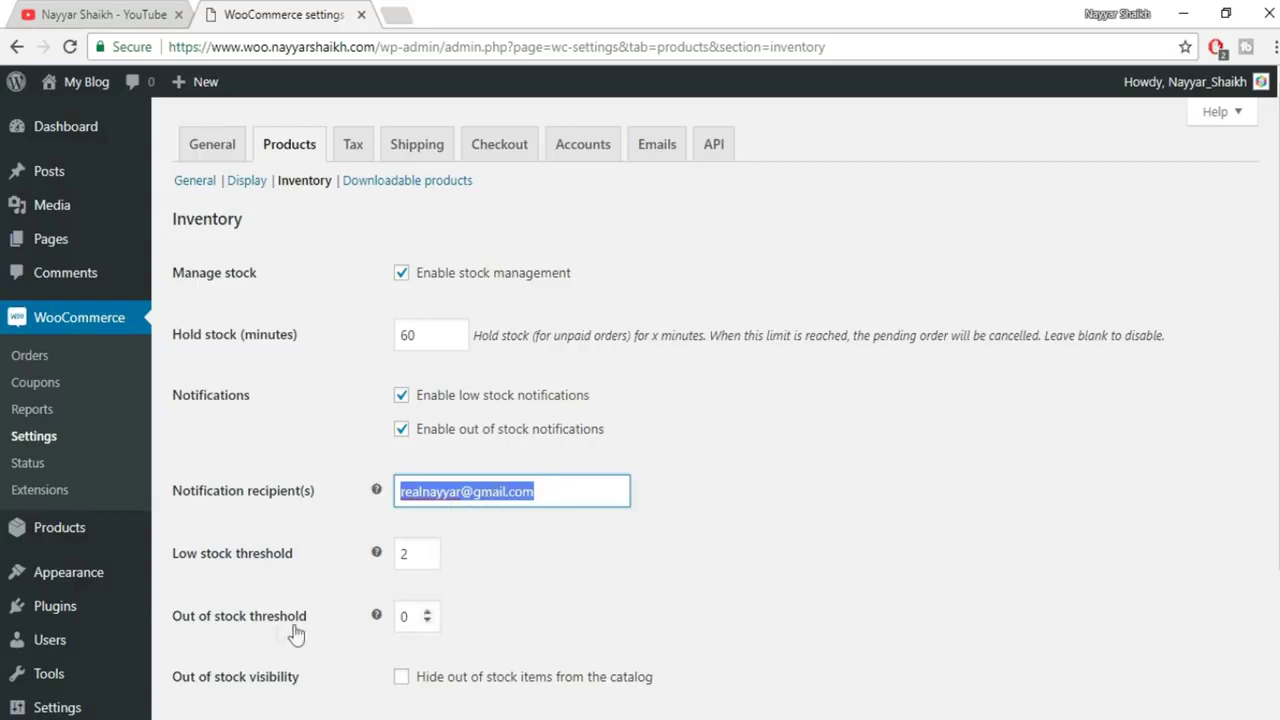
{"action": "left_click", "coordinate": [427, 548]}
{"action": "left_click", "coordinate": [427, 548]}
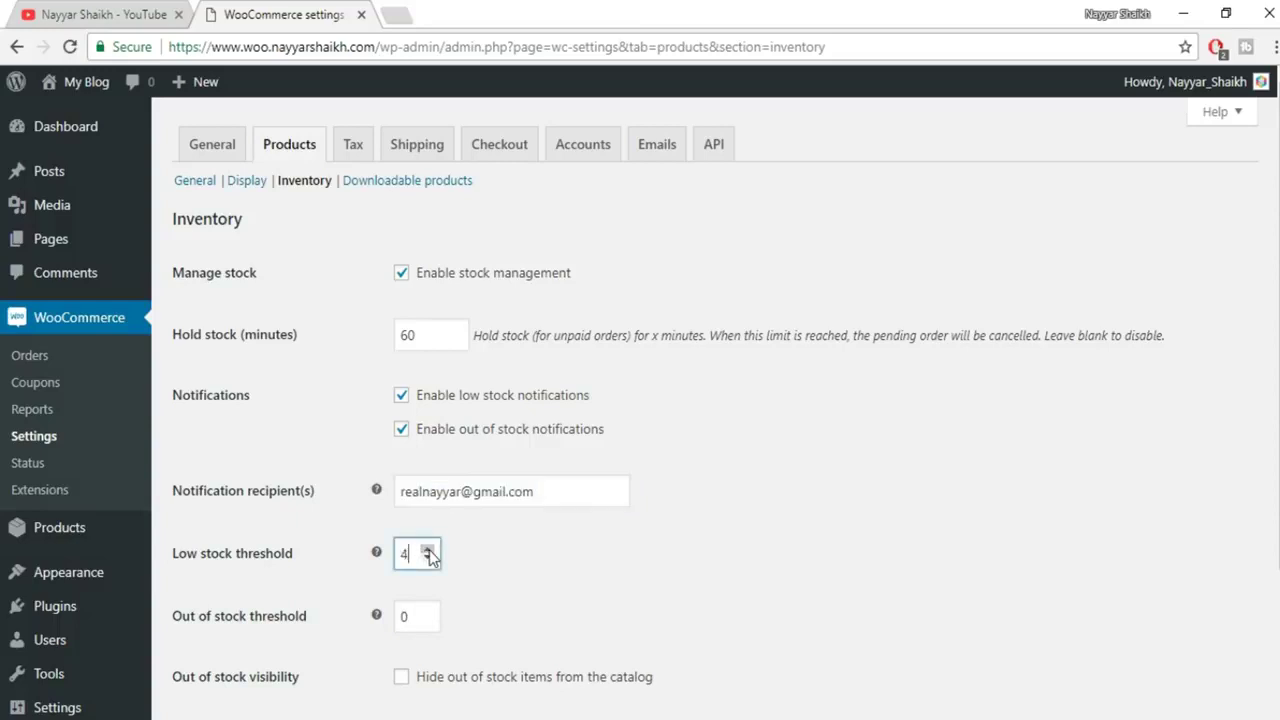
{"action": "left_click", "coordinate": [427, 549]}
Hide out of stock items from the catalog and save the inventory settings.
{"action": "scroll", "coordinate": [650, 578], "scroll_direction": "down", "scroll_amount": 4}
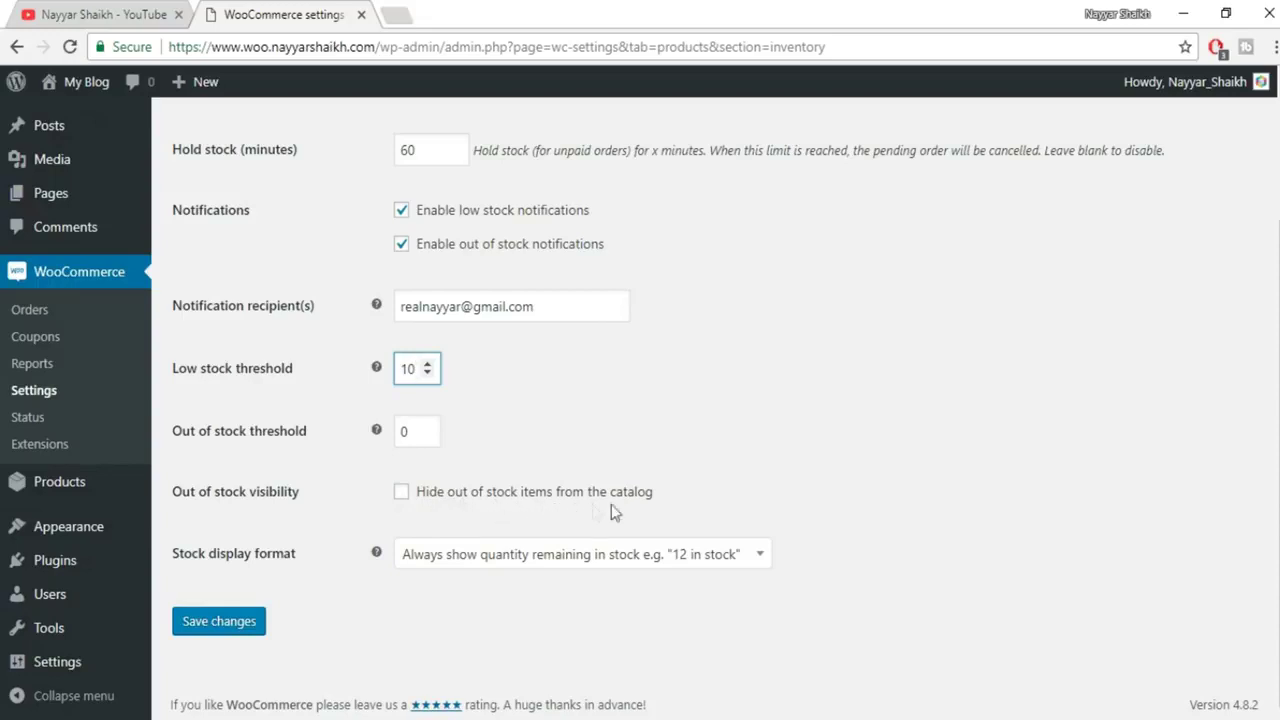
{"action": "left_click", "coordinate": [402, 495]}
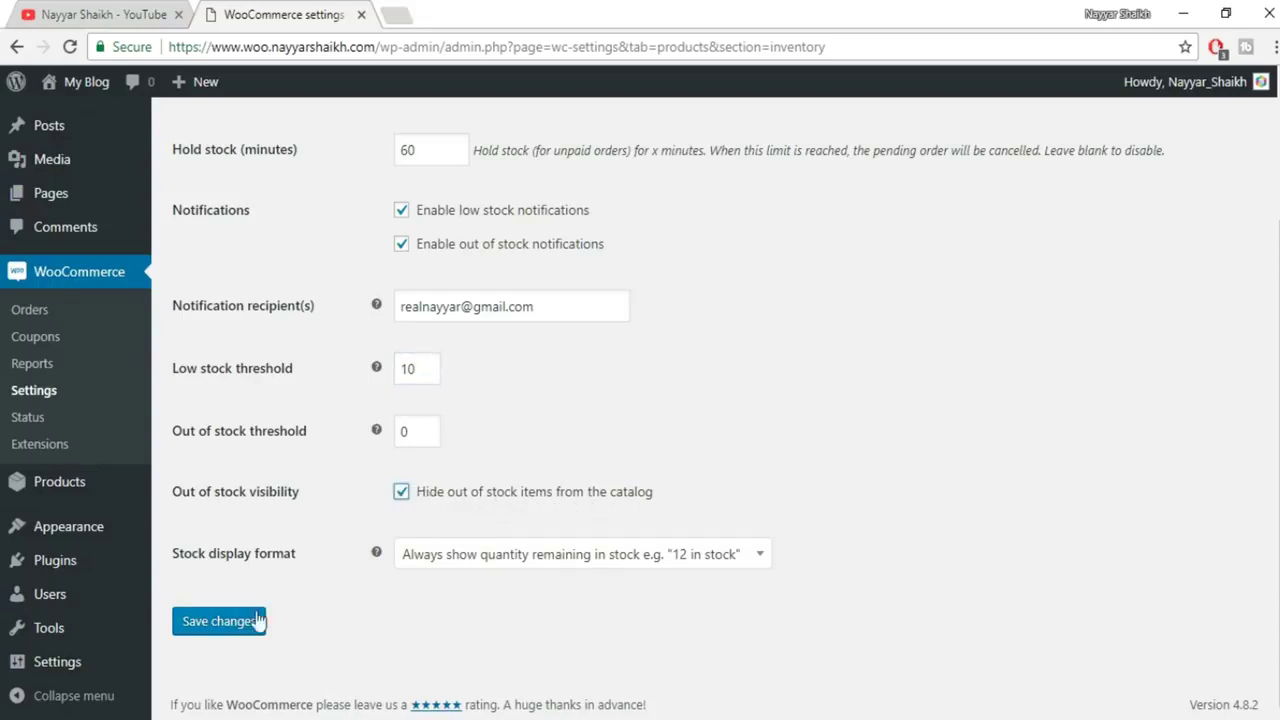
{"action": "left_click", "coordinate": [241, 625]}
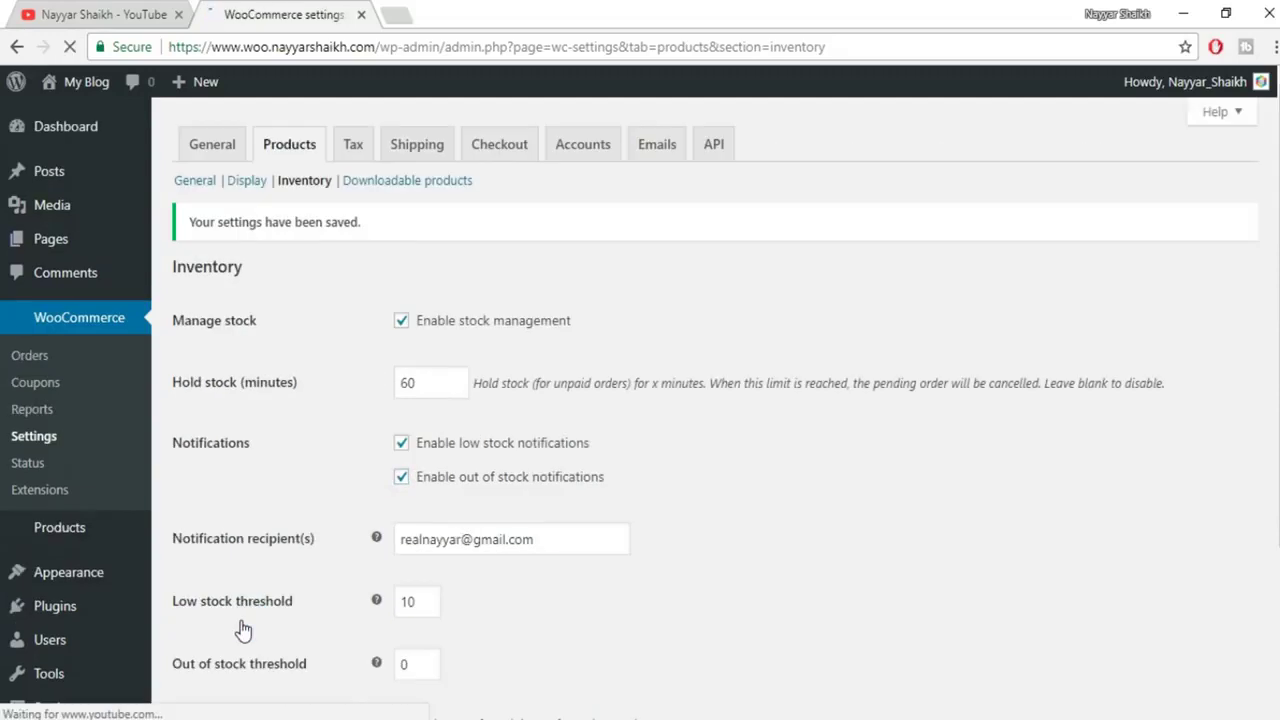
In the downloadable products settings, choose Force downloads as the file download method, make downloads require login, and save.
{"action": "left_click", "coordinate": [422, 188]}
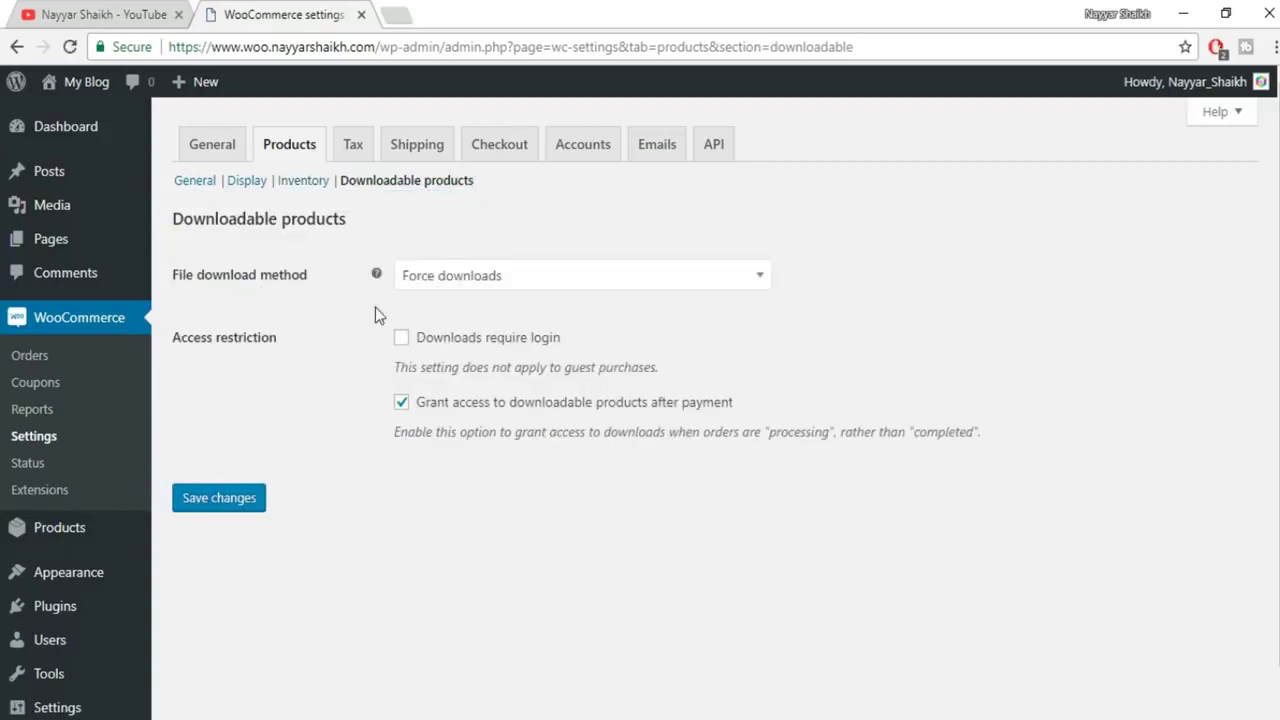
{"action": "left_click", "coordinate": [492, 280]}
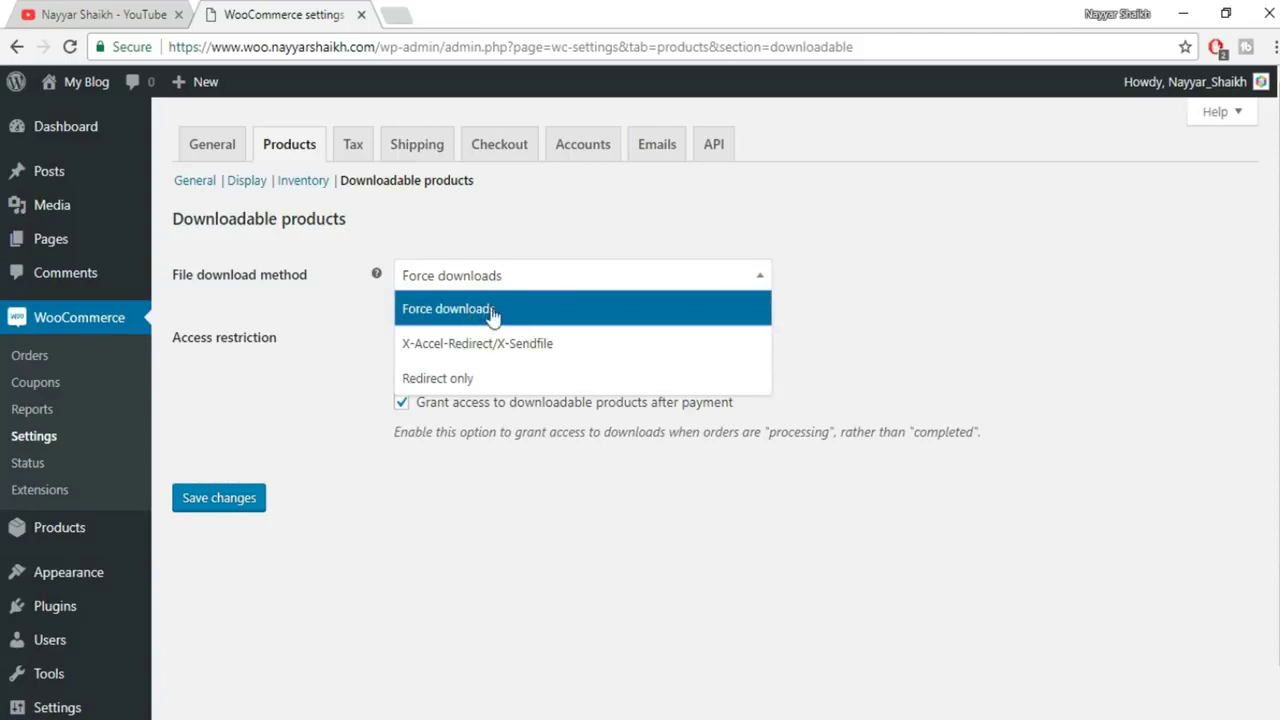
{"action": "left_click", "coordinate": [495, 310]}
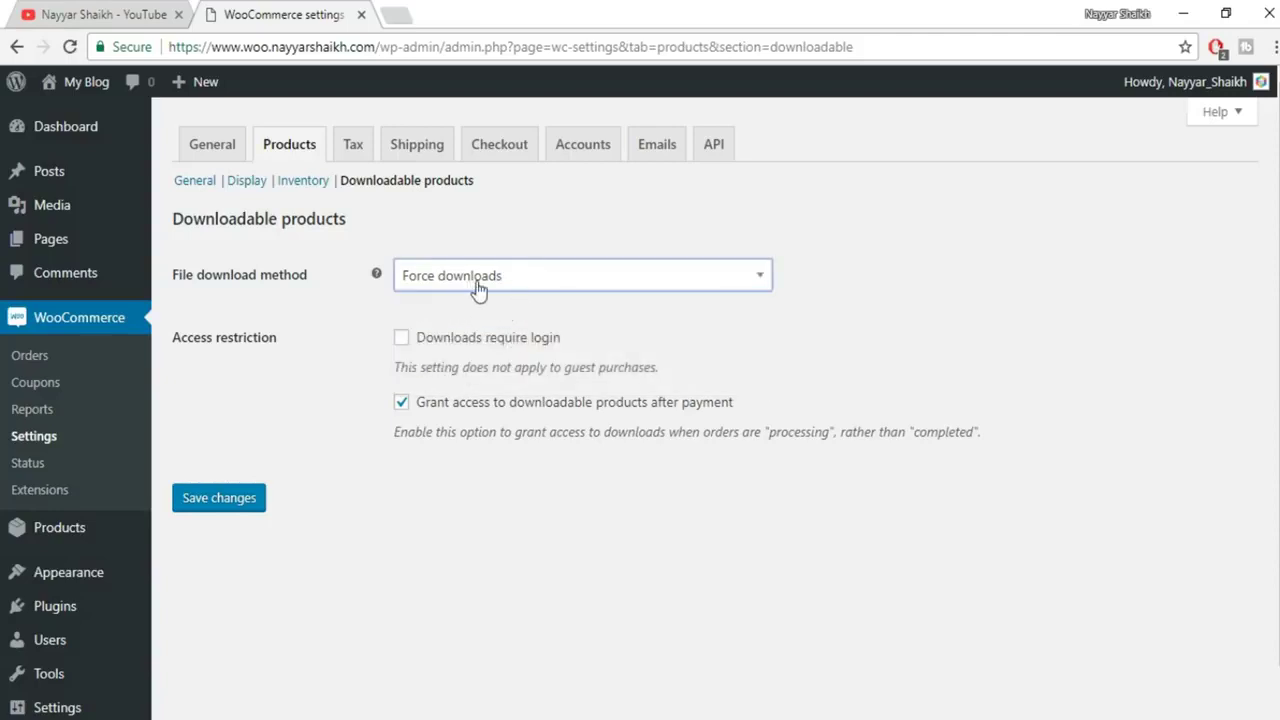
{"action": "left_click", "coordinate": [474, 284]}
{"action": "left_click", "coordinate": [472, 316]}
{"action": "left_click", "coordinate": [402, 340]}
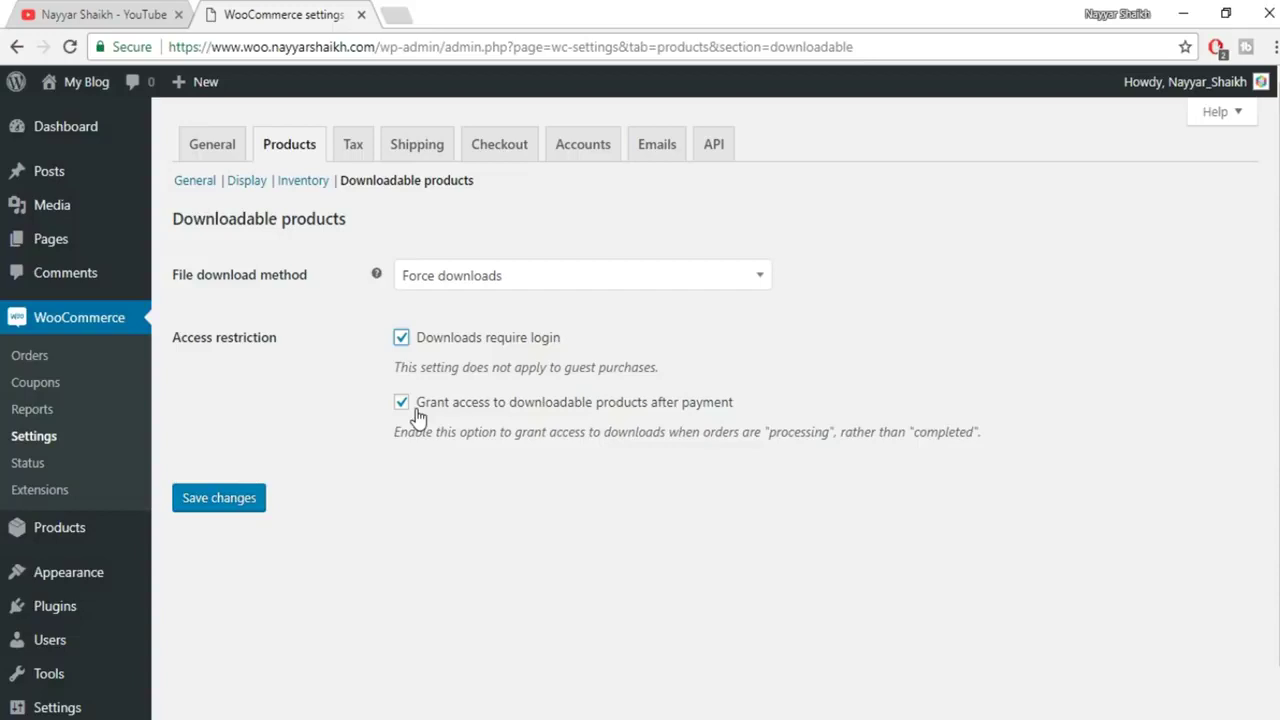
{"action": "left_click", "coordinate": [222, 505]}
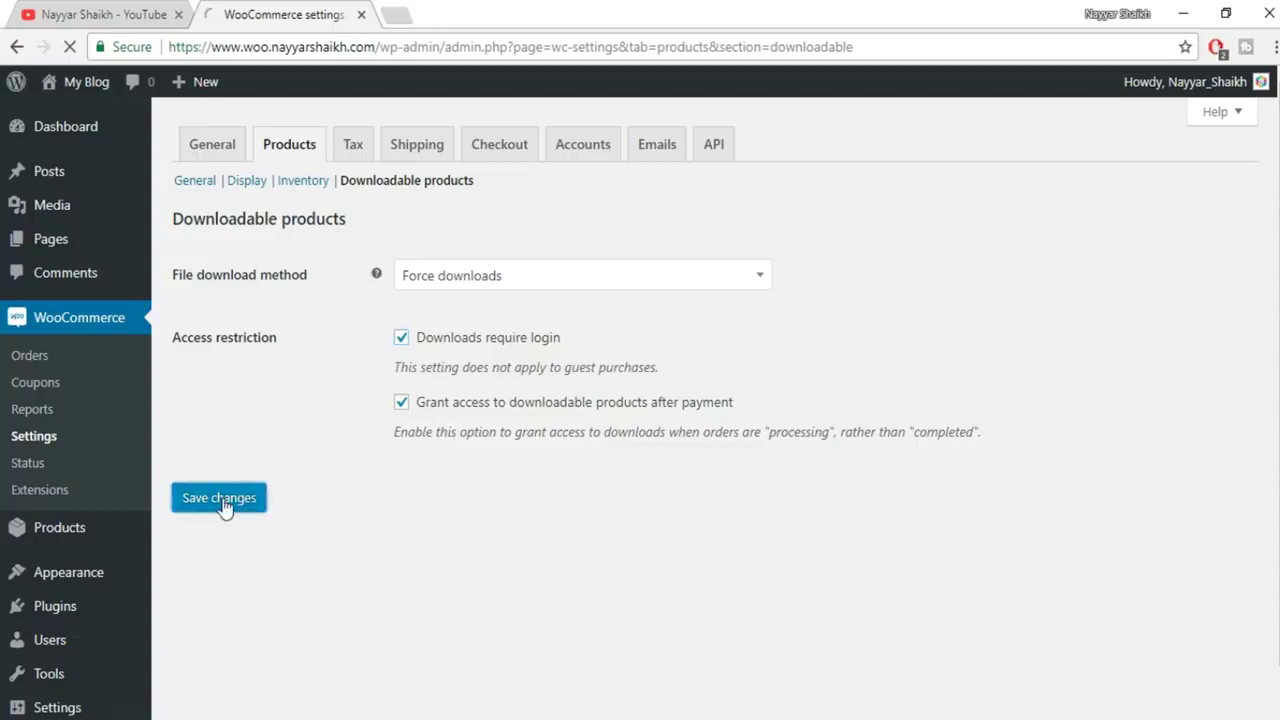
Open the tax options and choose to enter prices exclusive of tax.
{"action": "left_click", "coordinate": [356, 154]}
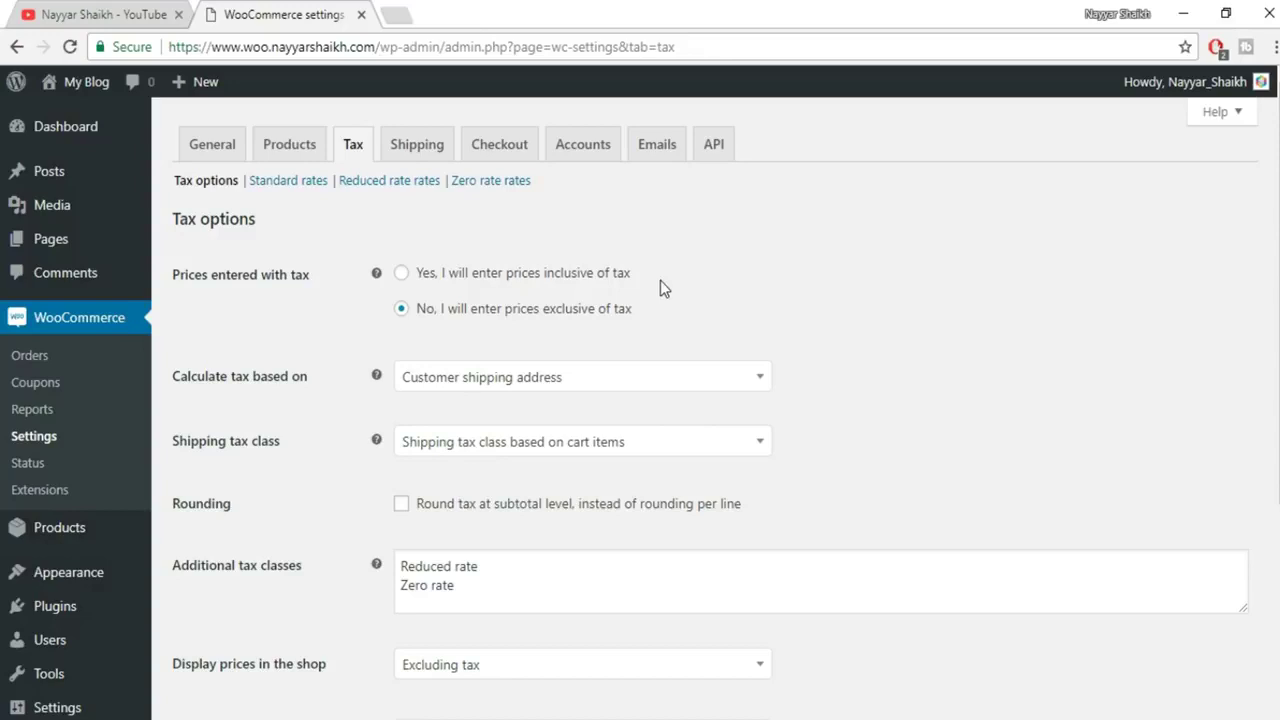
{"action": "left_click", "coordinate": [529, 287]}
{"action": "left_click", "coordinate": [552, 318]}
Calculate tax based on Customer billing address and choose the shipping tax class based on cart items.
{"action": "left_click", "coordinate": [543, 384]}
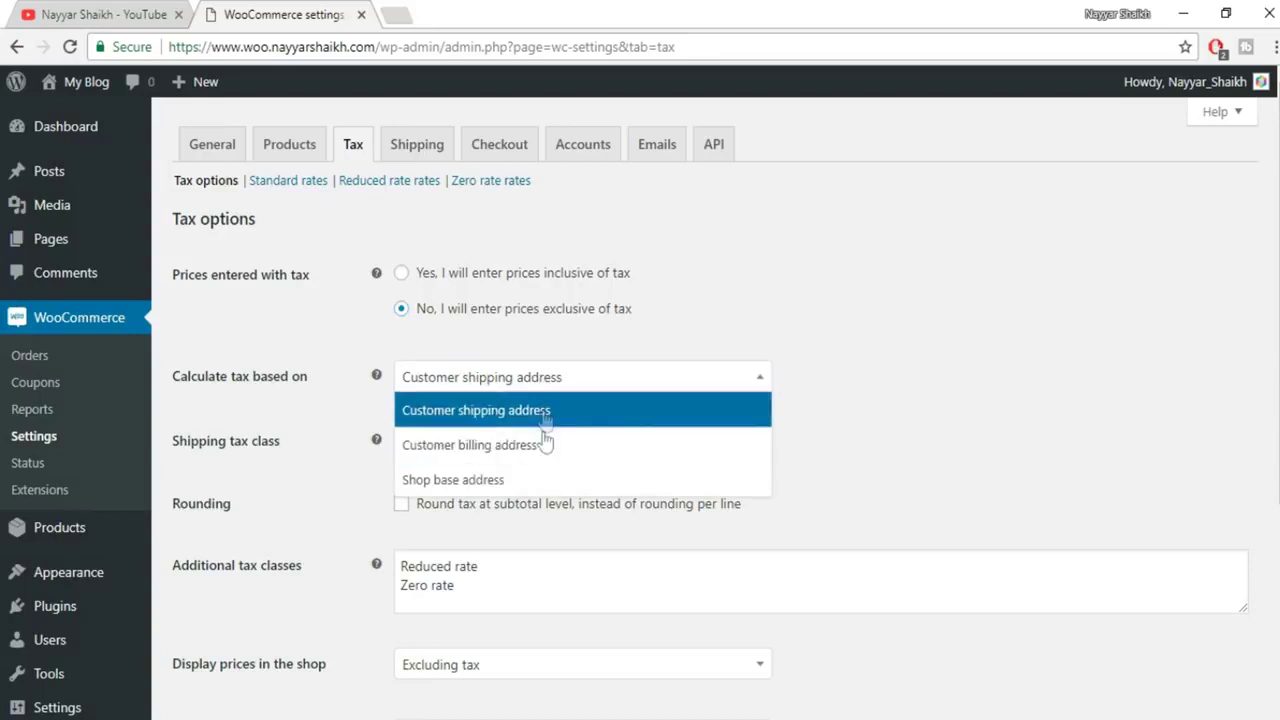
{"action": "left_click", "coordinate": [500, 452]}
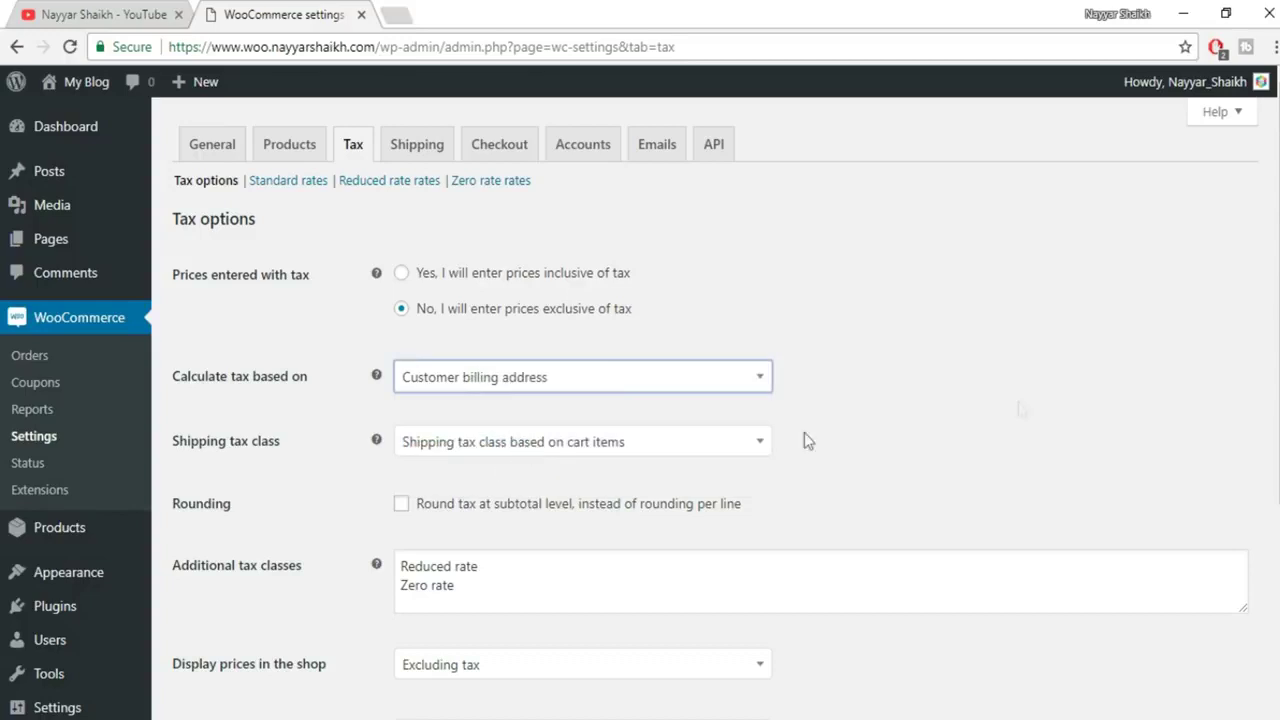
{"action": "scroll", "coordinate": [1031, 405], "scroll_direction": "down", "scroll_amount": 1}
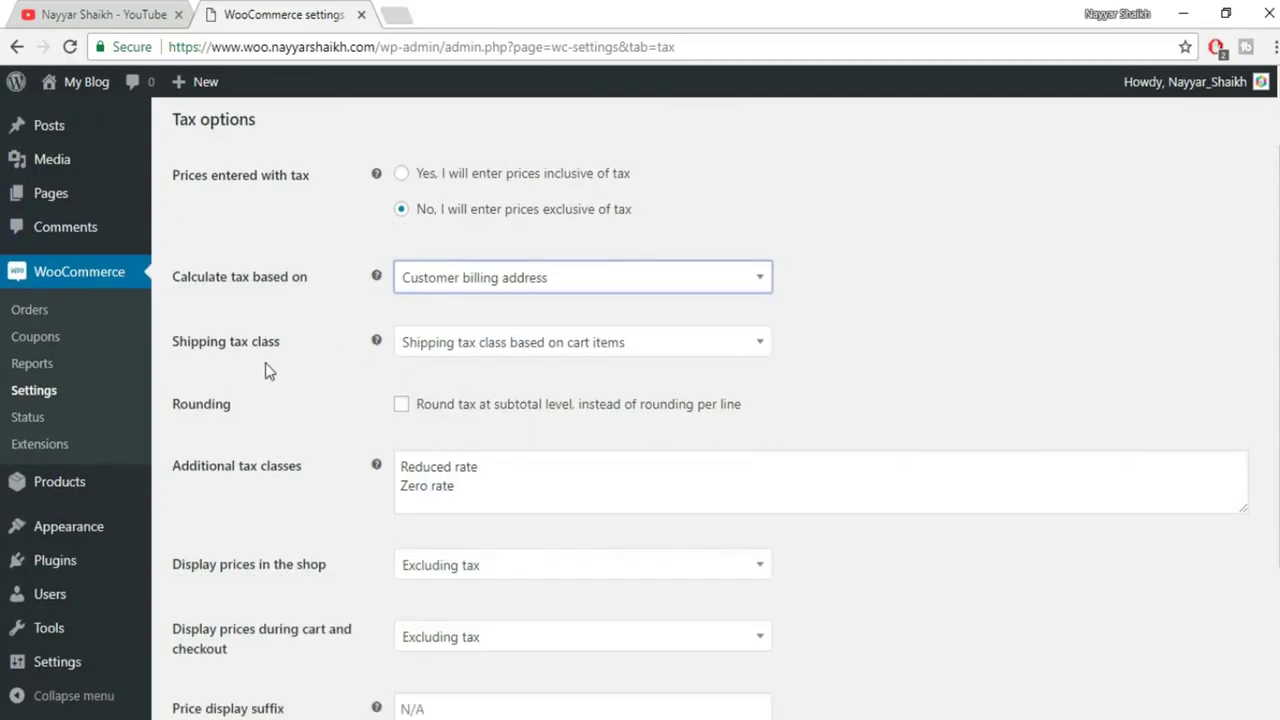
{"action": "left_click", "coordinate": [497, 345]}
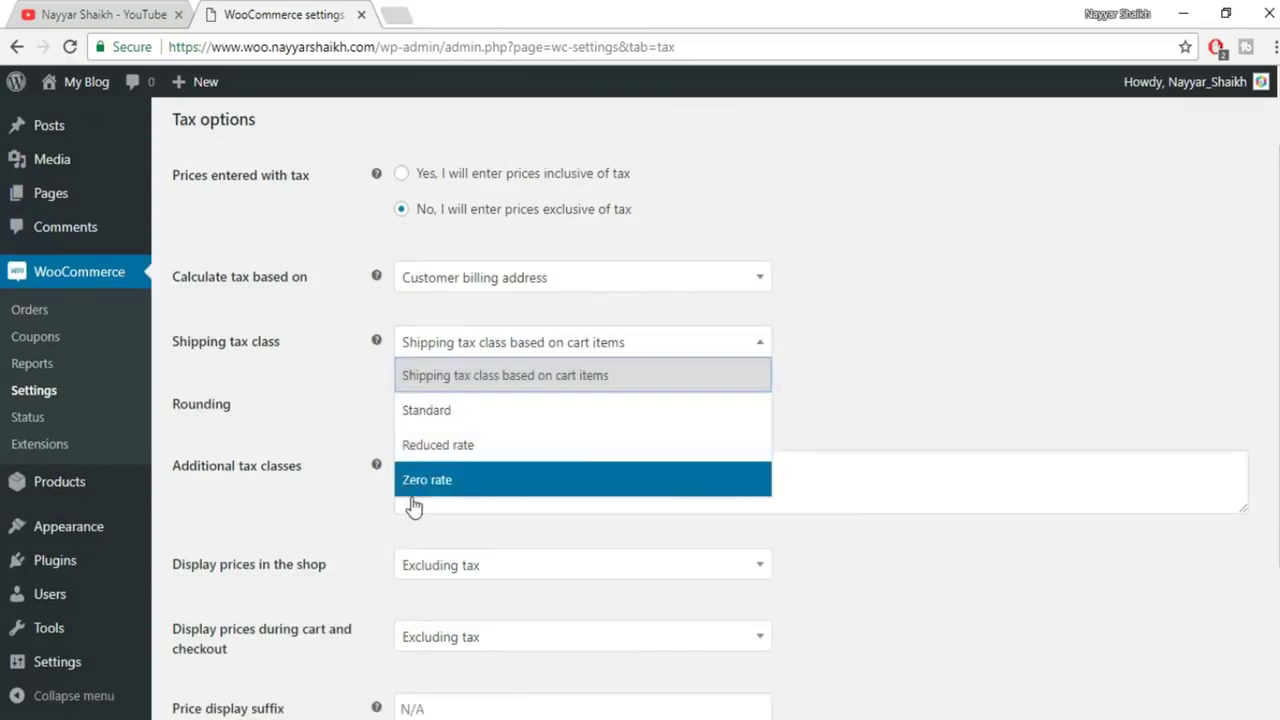
{"action": "left_click", "coordinate": [519, 378]}
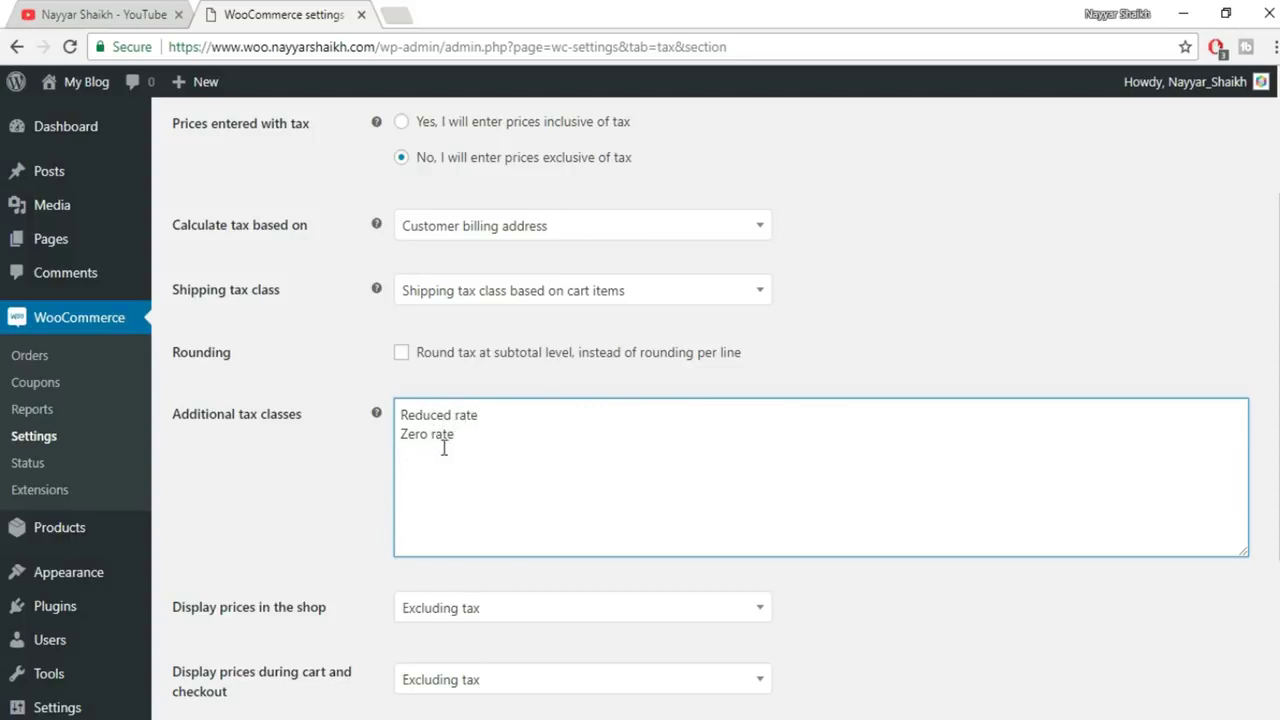
Add GST as an additional tax class on a new line below Zero rate.
{"action": "type", "text": "GST"}
{"action": "scroll", "coordinate": [677, 480], "scroll_direction": "down", "scroll_amount": 3}
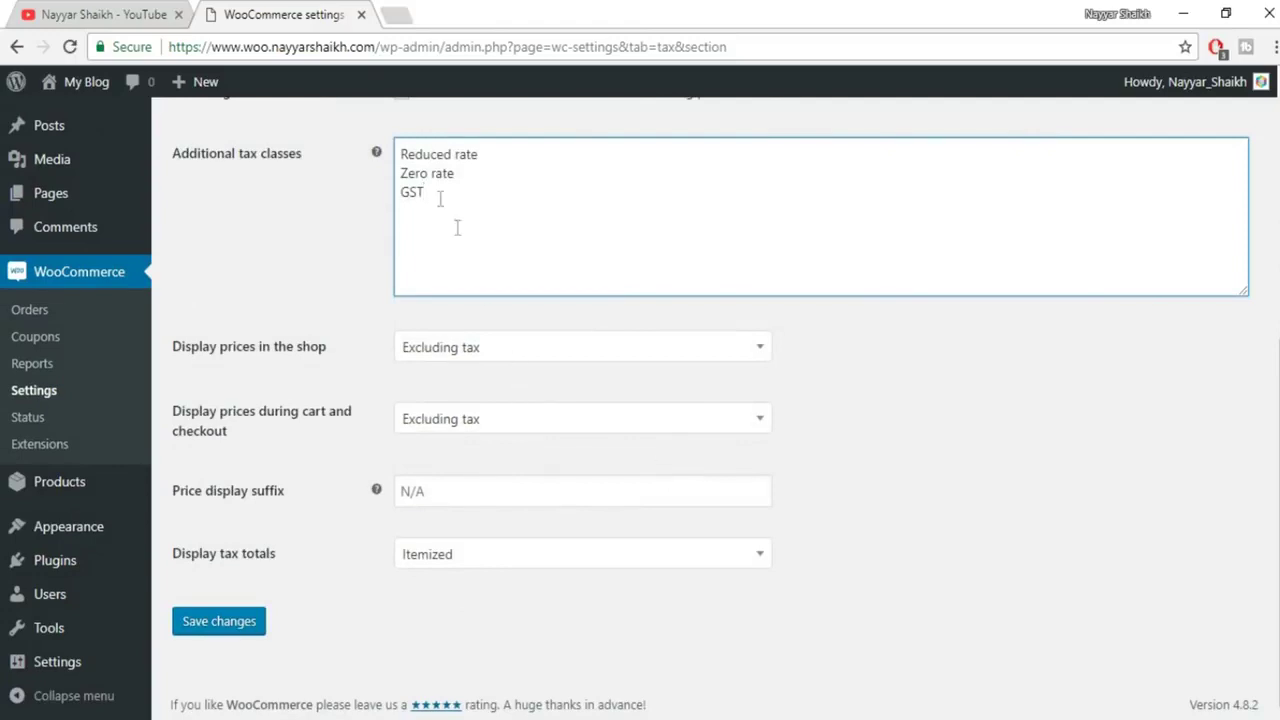
{"action": "scroll", "coordinate": [635, 310], "scroll_direction": "up", "scroll_amount": 1}
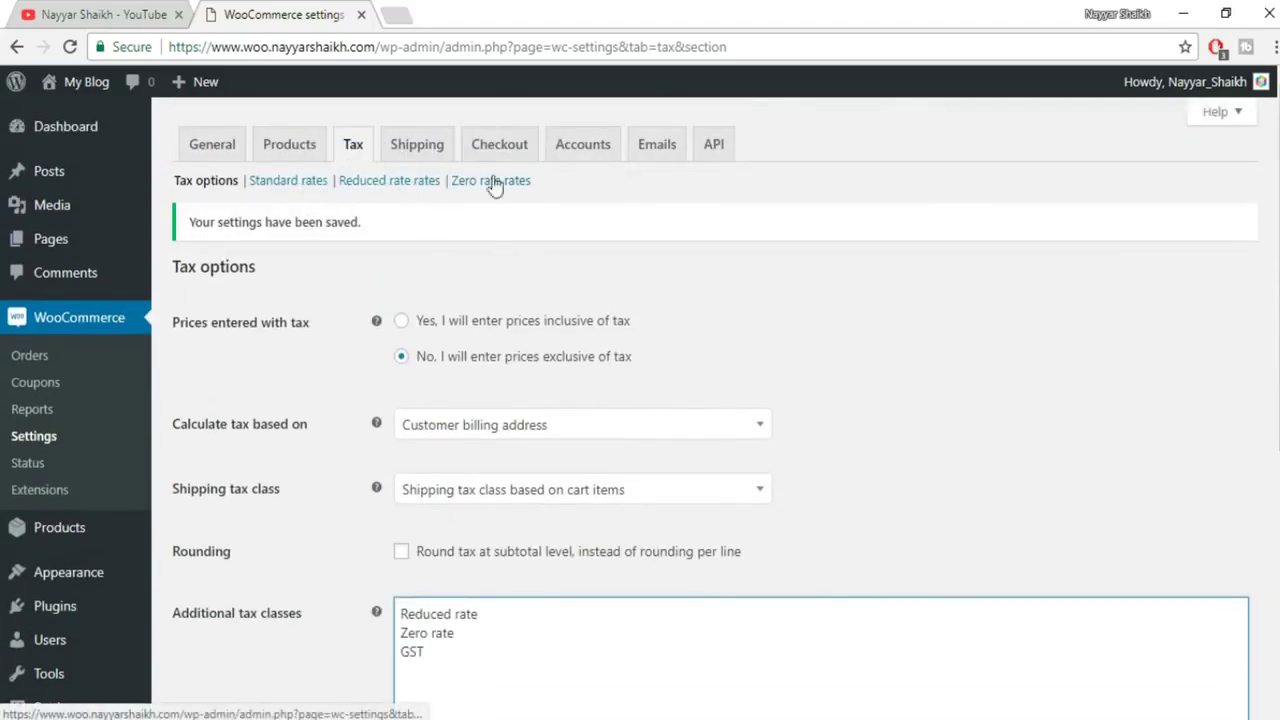
{"action": "scroll", "coordinate": [457, 574], "scroll_direction": "down", "scroll_amount": 5}
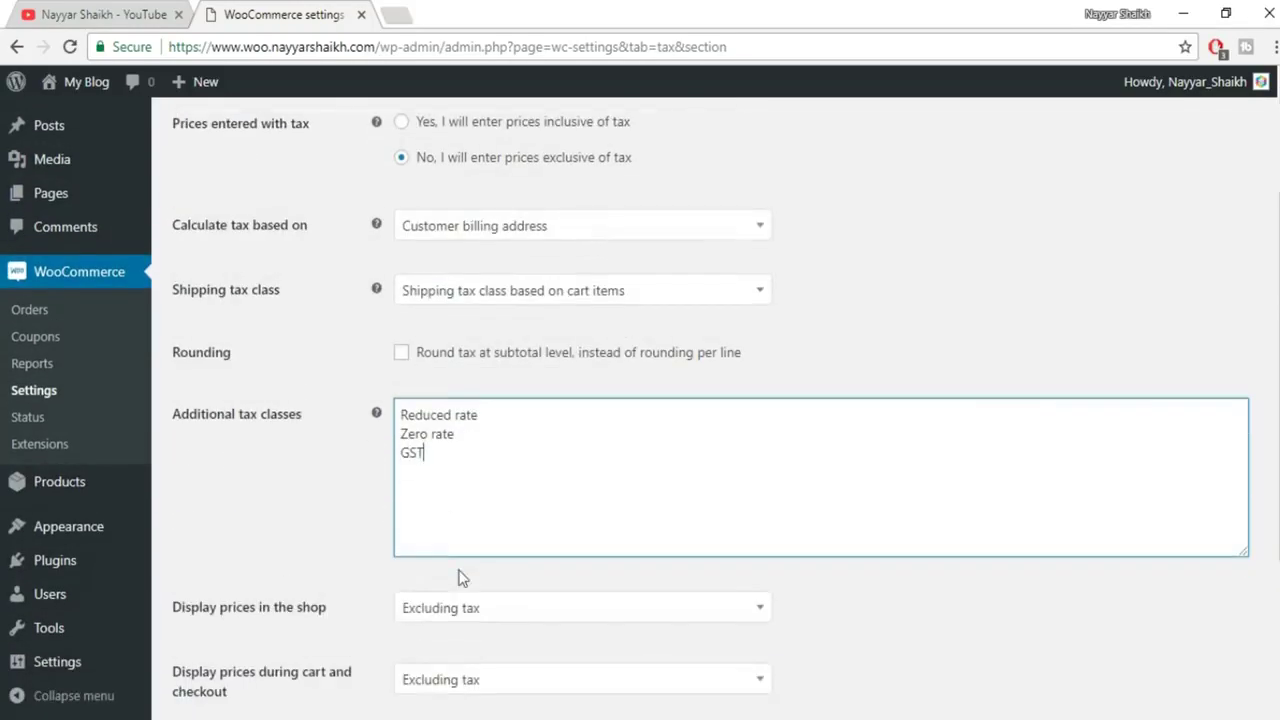
{"action": "scroll", "coordinate": [612, 444], "scroll_direction": "up", "scroll_amount": 5}
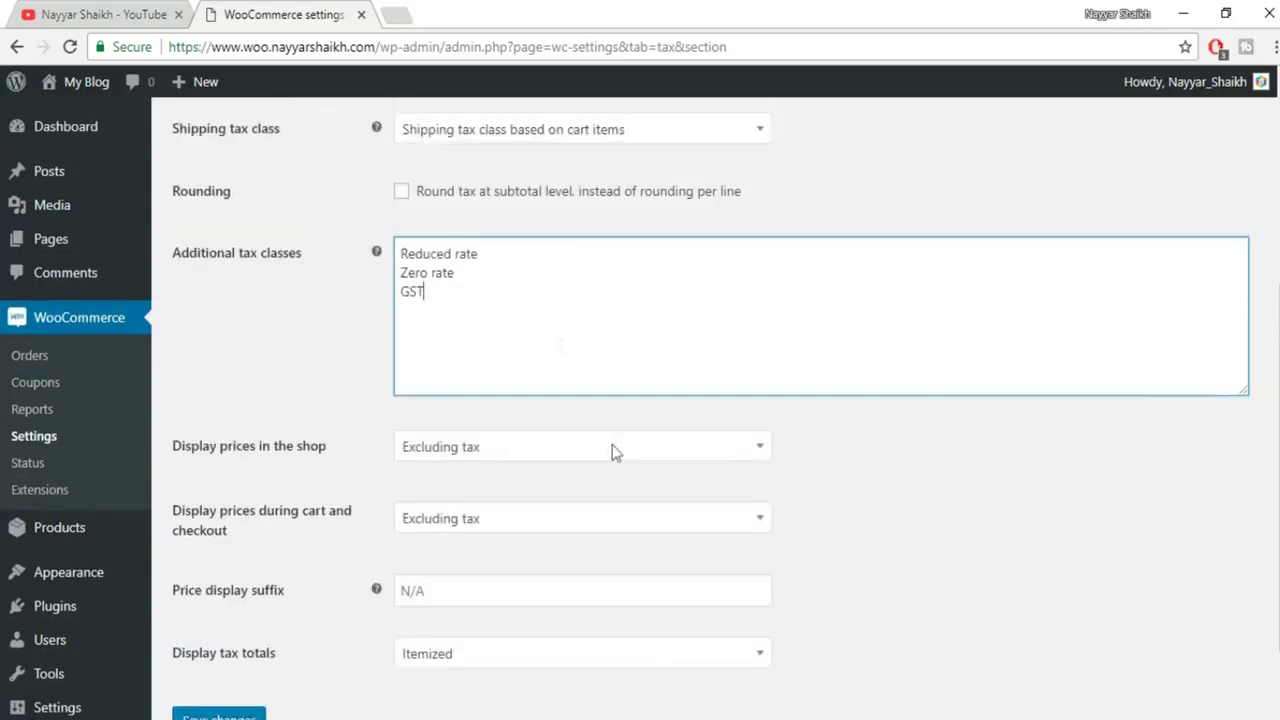
Choose to display prices in the shop Excluding tax and save the tax options.
{"action": "scroll", "coordinate": [690, 358], "scroll_direction": "down", "scroll_amount": 5}
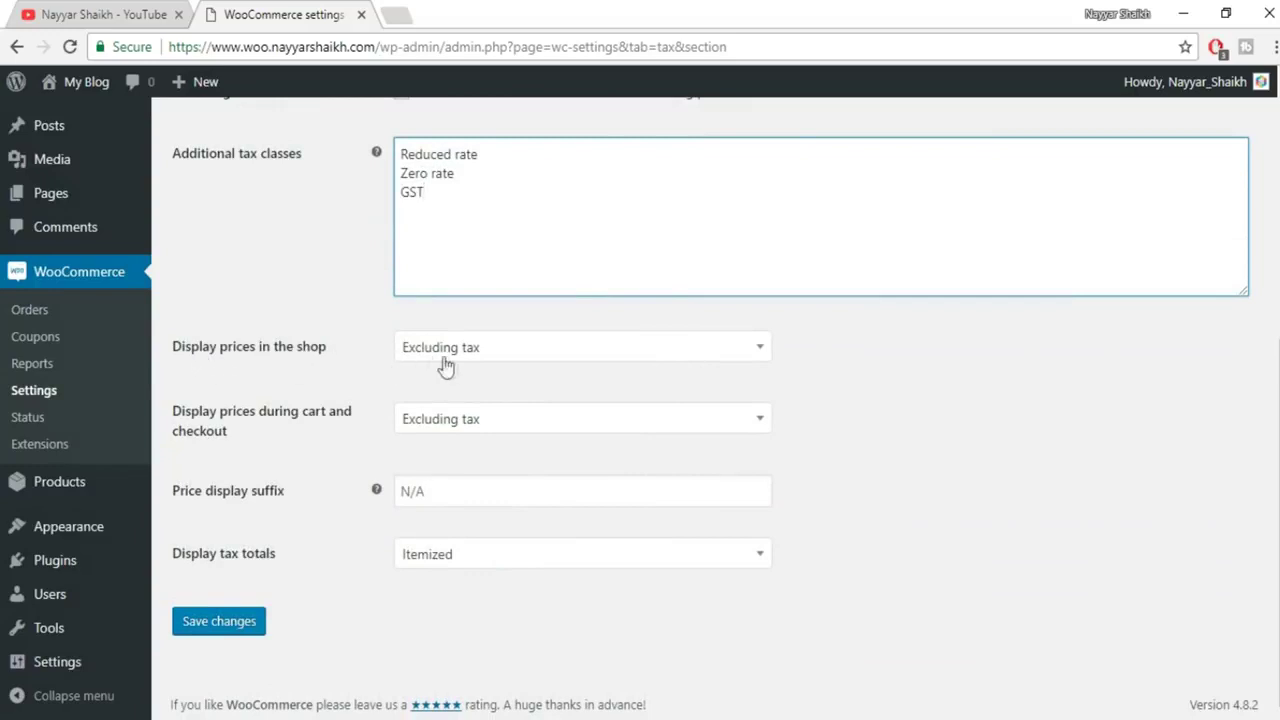
{"action": "left_click", "coordinate": [565, 352]}
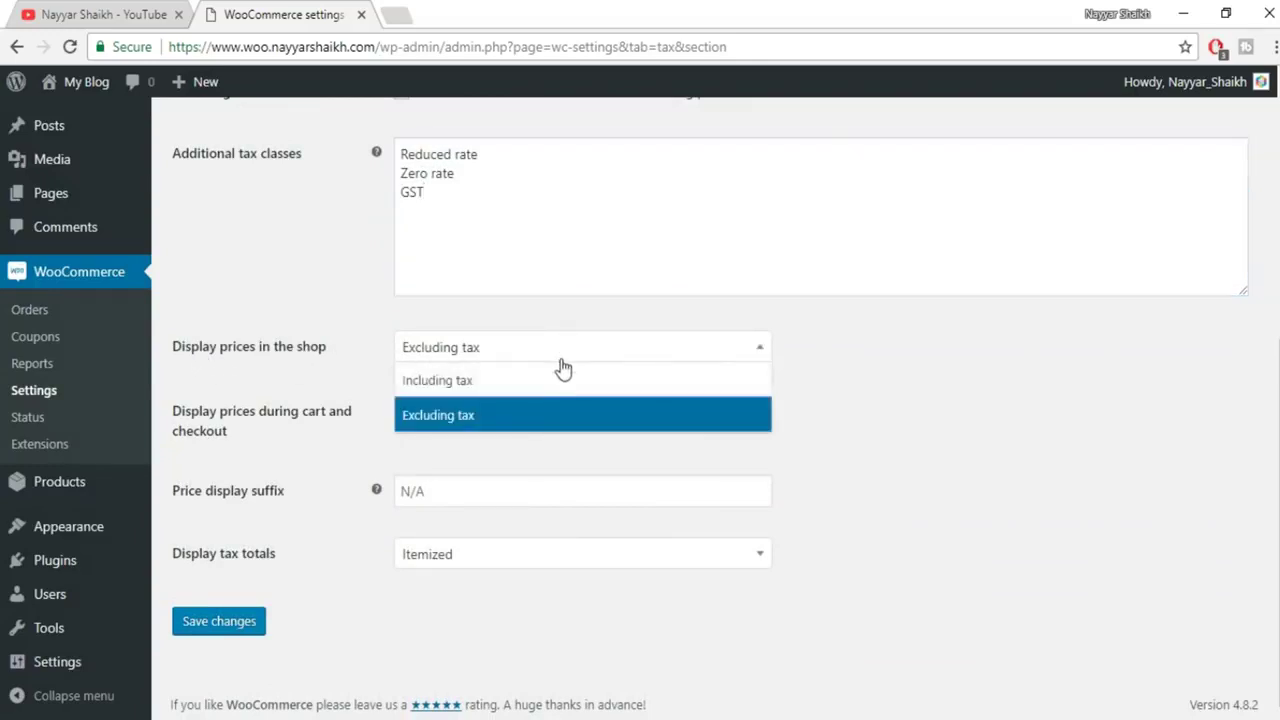
{"action": "left_click", "coordinate": [491, 418]}
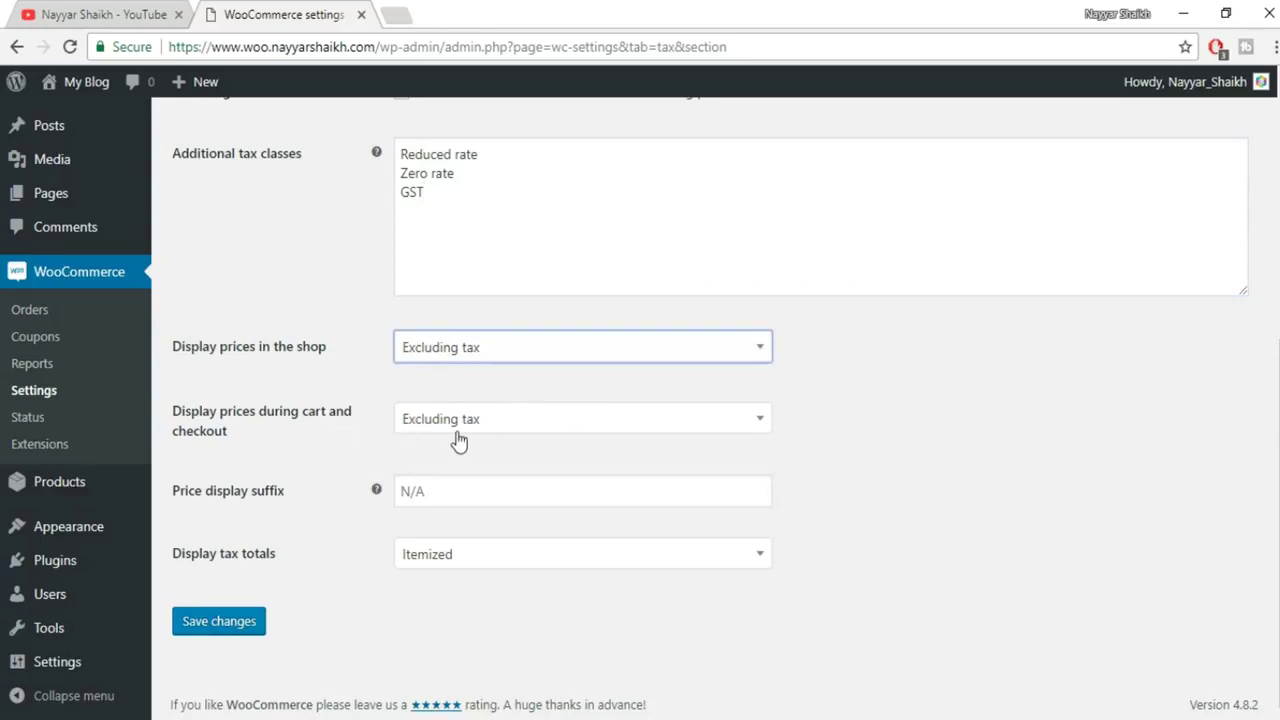
{"action": "left_click", "coordinate": [219, 625]}
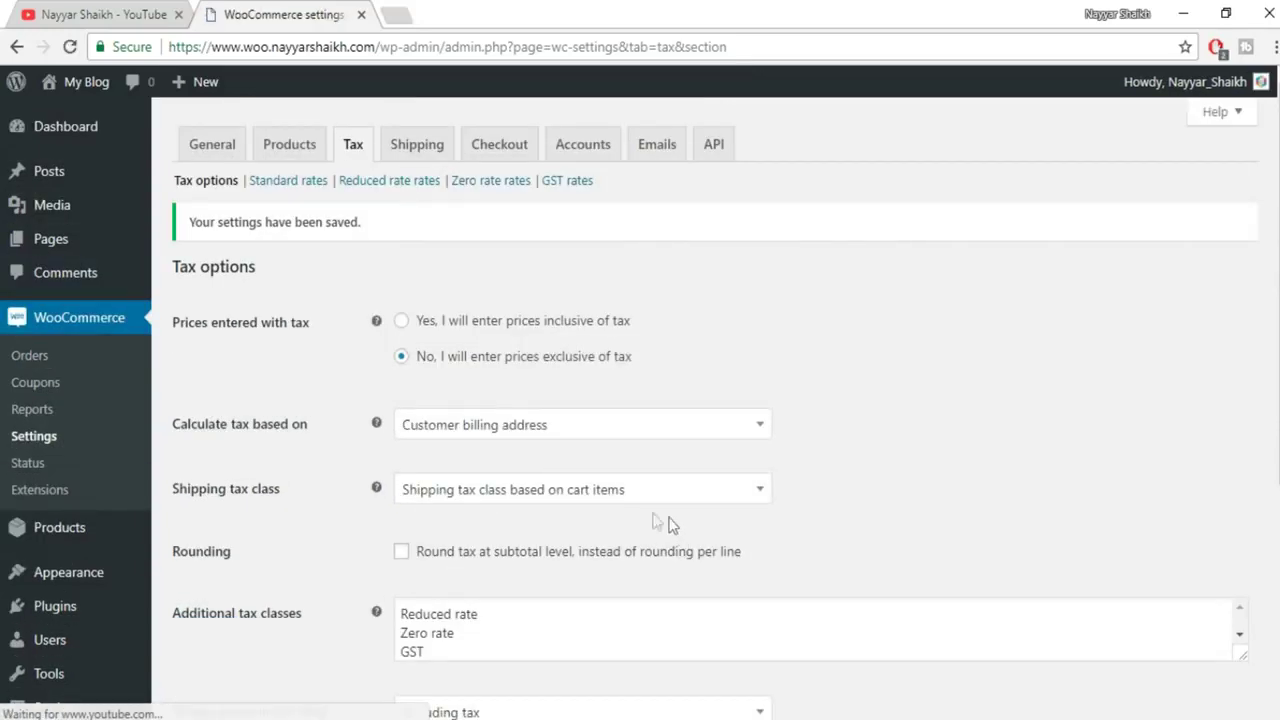
Add a row to the GST tax rates with country code IN and state code MH.
{"action": "left_click", "coordinate": [566, 185]}
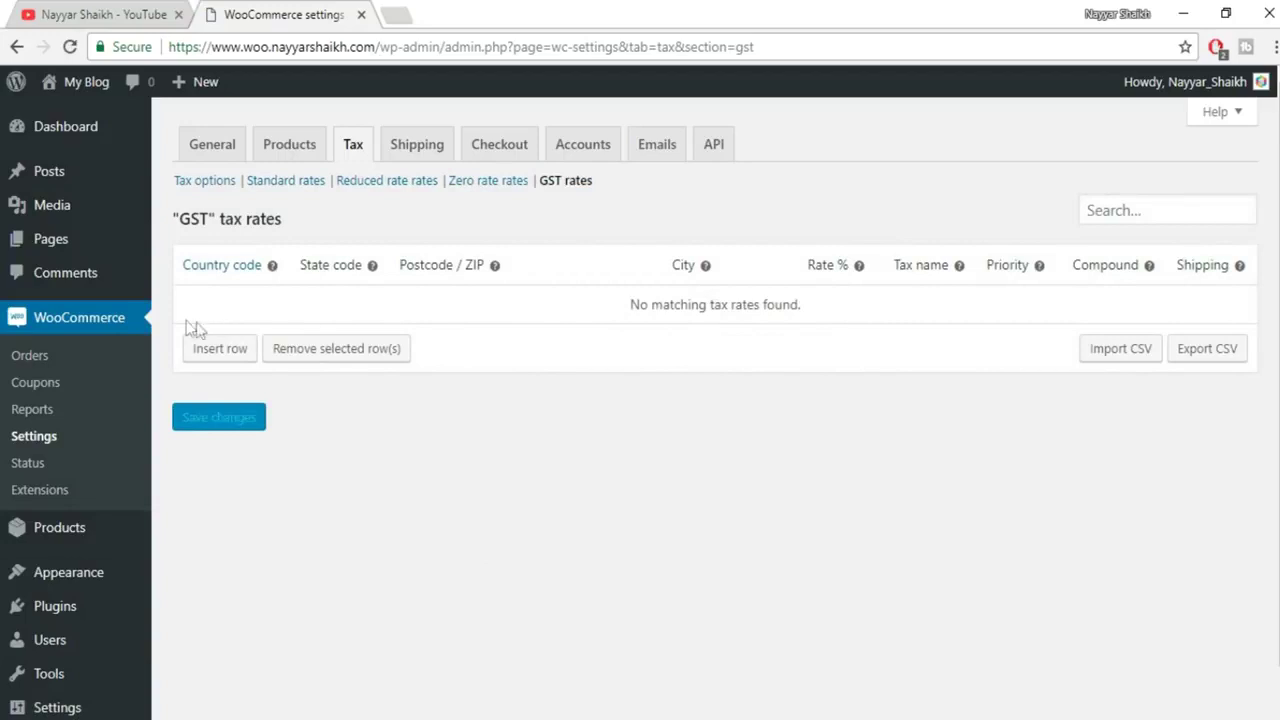
{"action": "left_click", "coordinate": [220, 350]}
{"action": "left_click", "coordinate": [222, 305]}
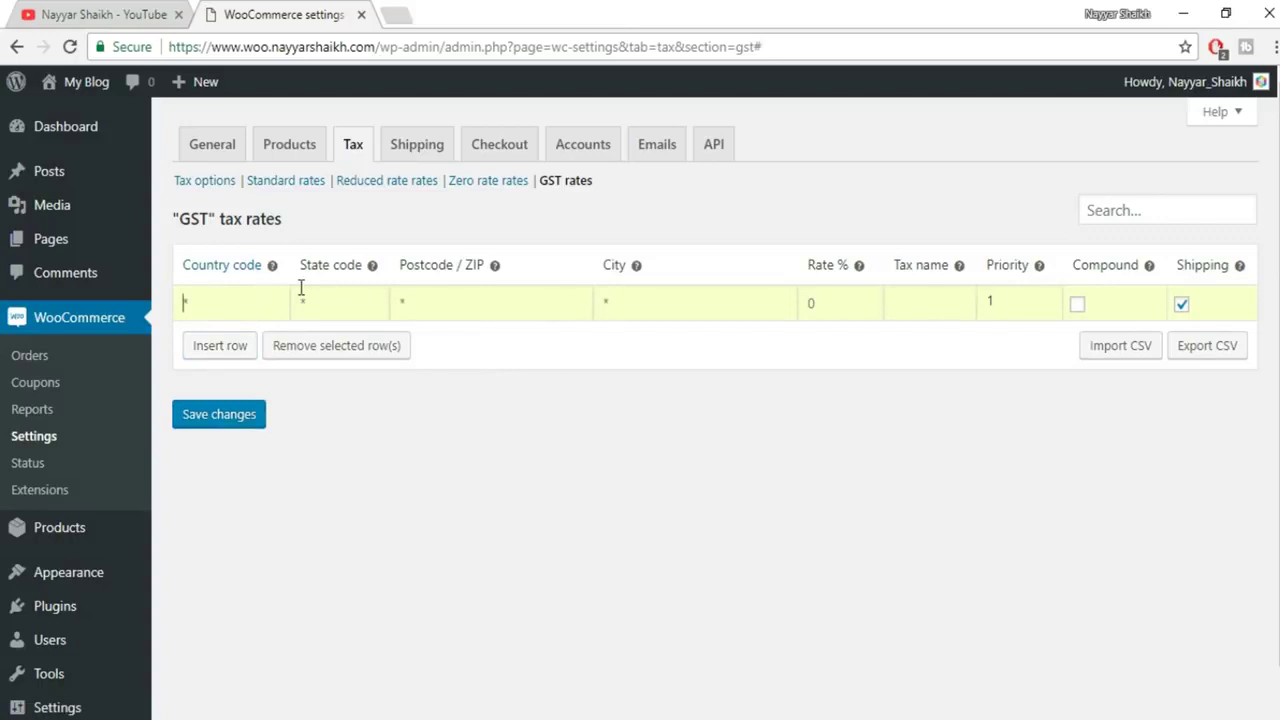
{"action": "type", "text": "IN"}
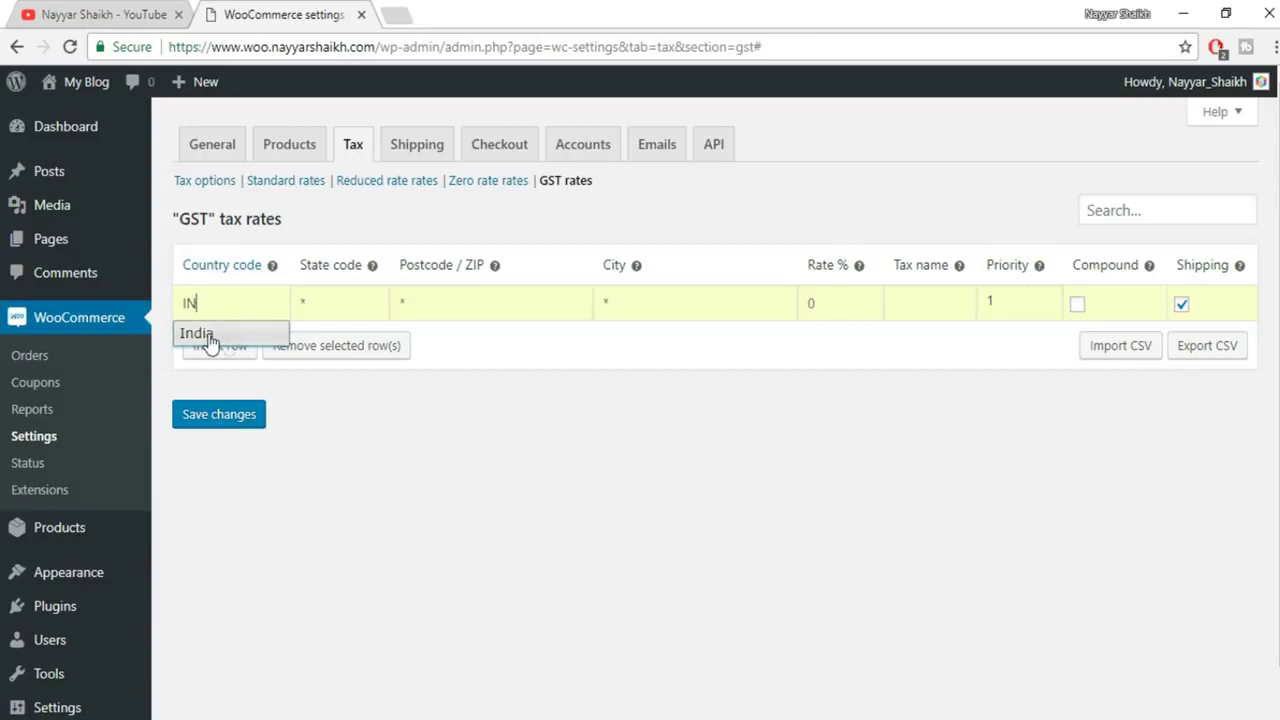
{"action": "left_click", "coordinate": [211, 344]}
{"action": "left_click", "coordinate": [330, 308]}
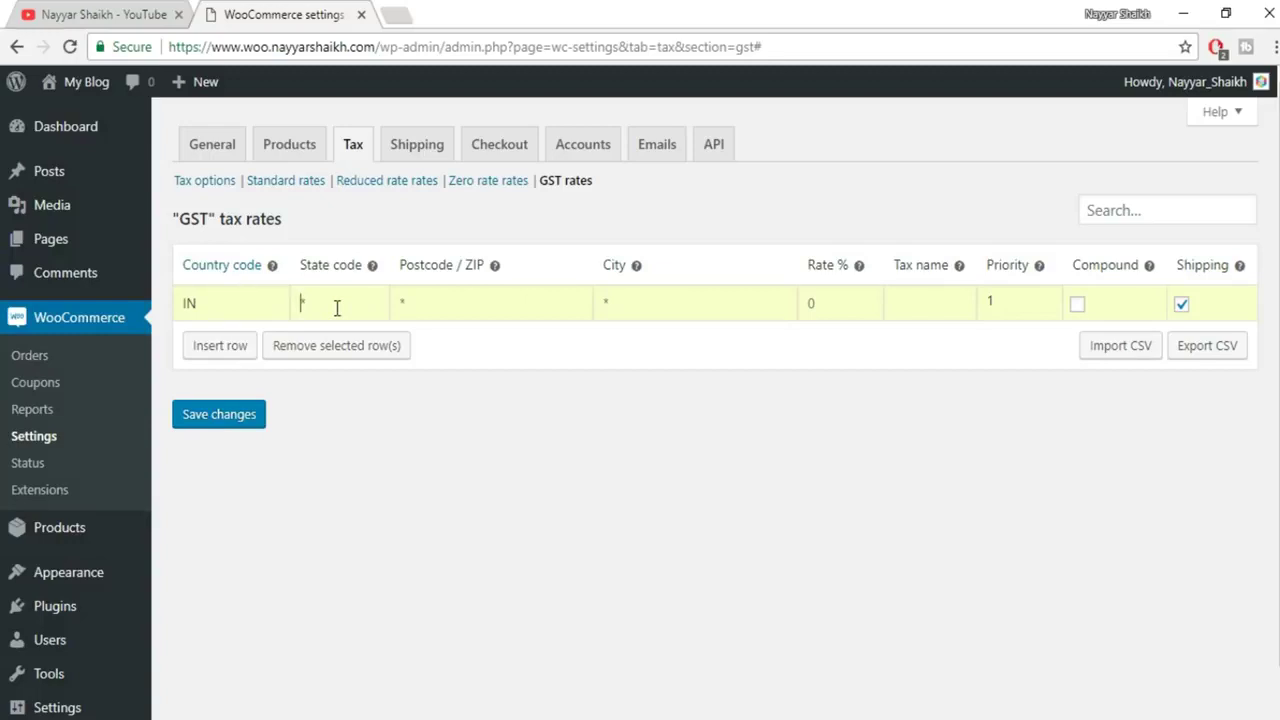
{"action": "type", "text": "MH"}
Set the MH row's rate to 12% and its tax name to SGST, and save the GST rates.
{"action": "left_click", "coordinate": [822, 304]}
{"action": "type", "text": "12"}
{"action": "left_click", "coordinate": [946, 303]}
{"action": "type", "text": "SGST"}
{"action": "left_click", "coordinate": [245, 420]}
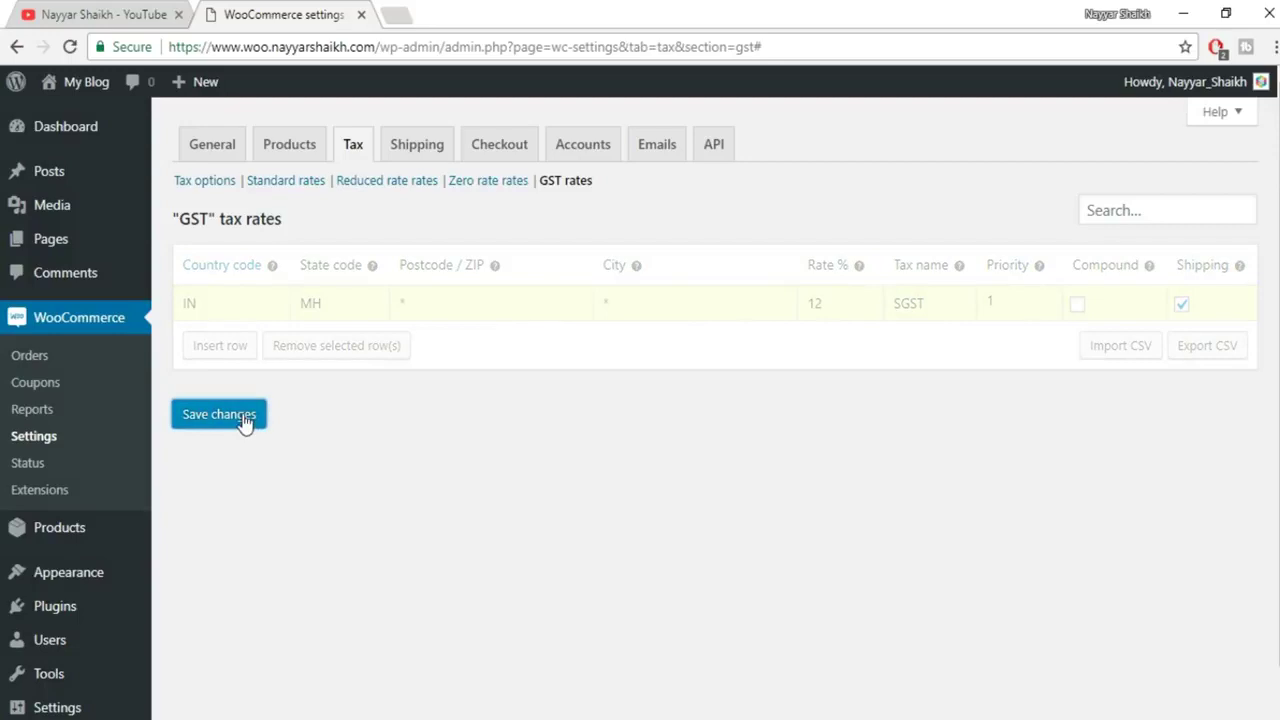
Add a second GST rate for country code IN at 12% with the tax name CGST, and save.
{"action": "left_click", "coordinate": [241, 350]}
{"action": "left_click", "coordinate": [238, 336]}
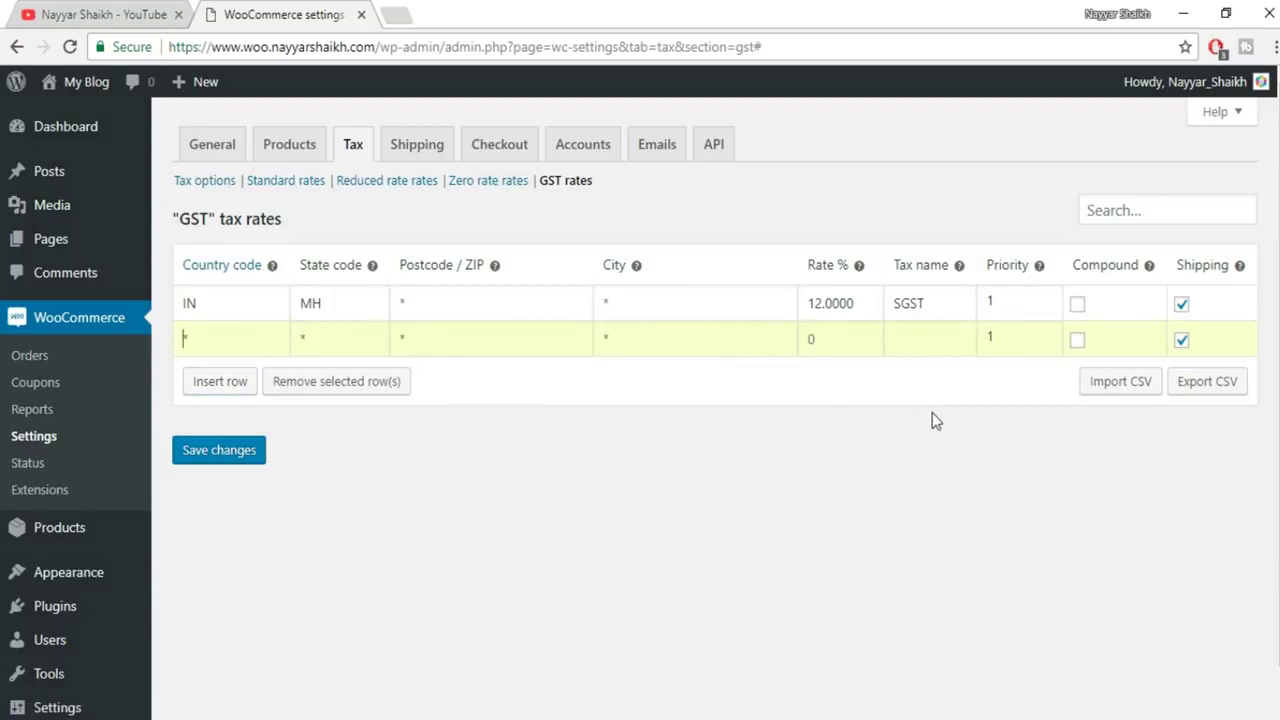
{"action": "type", "text": "IN"}
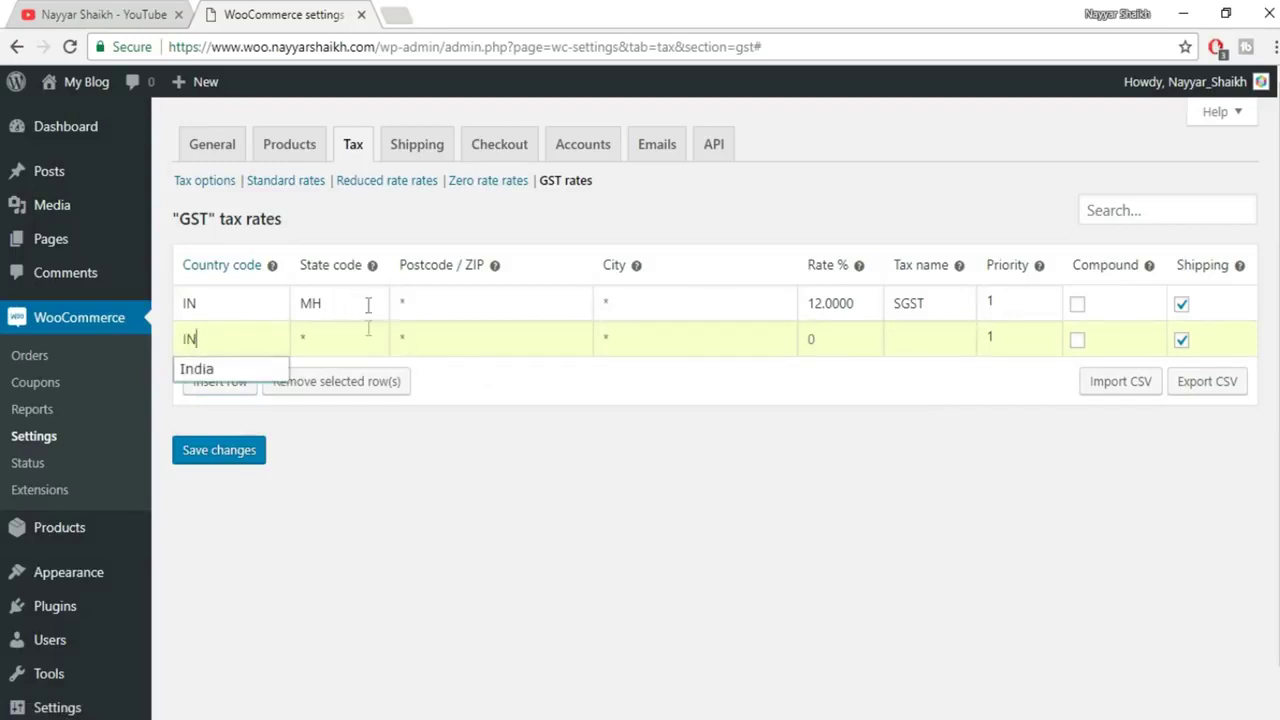
{"action": "left_click", "coordinate": [580, 506]}
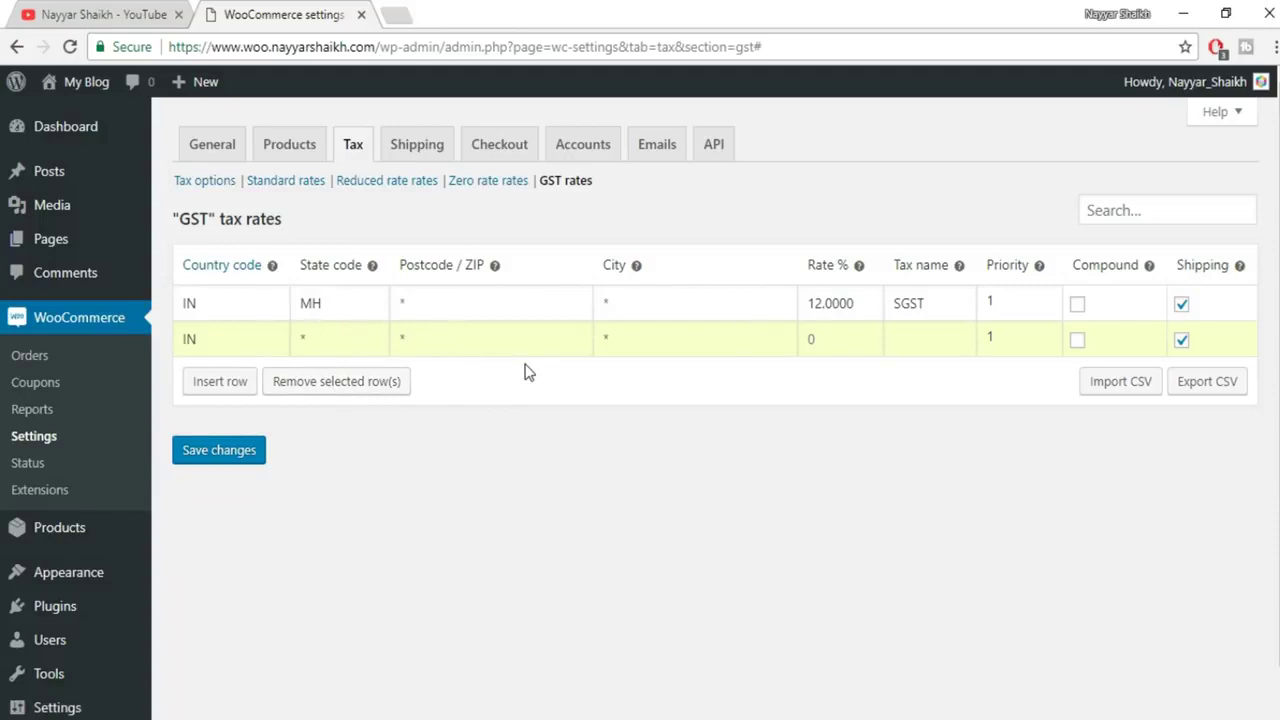
{"action": "left_click", "coordinate": [814, 342]}
{"action": "type", "text": "12"}
{"action": "left_click", "coordinate": [911, 331]}
{"action": "type", "text": "CGST"}
{"action": "left_click", "coordinate": [238, 455]}
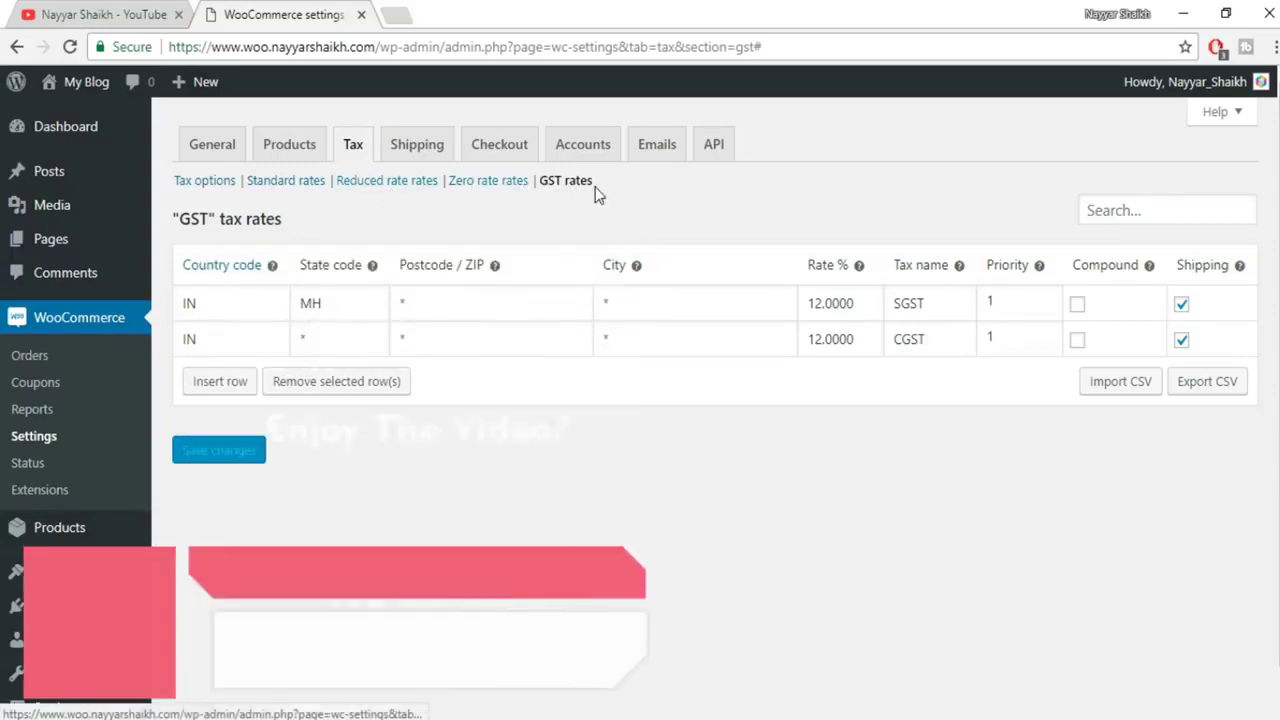
Add a row with country code IN to the Zero rate tax rates.
{"action": "left_click", "coordinate": [303, 185]}
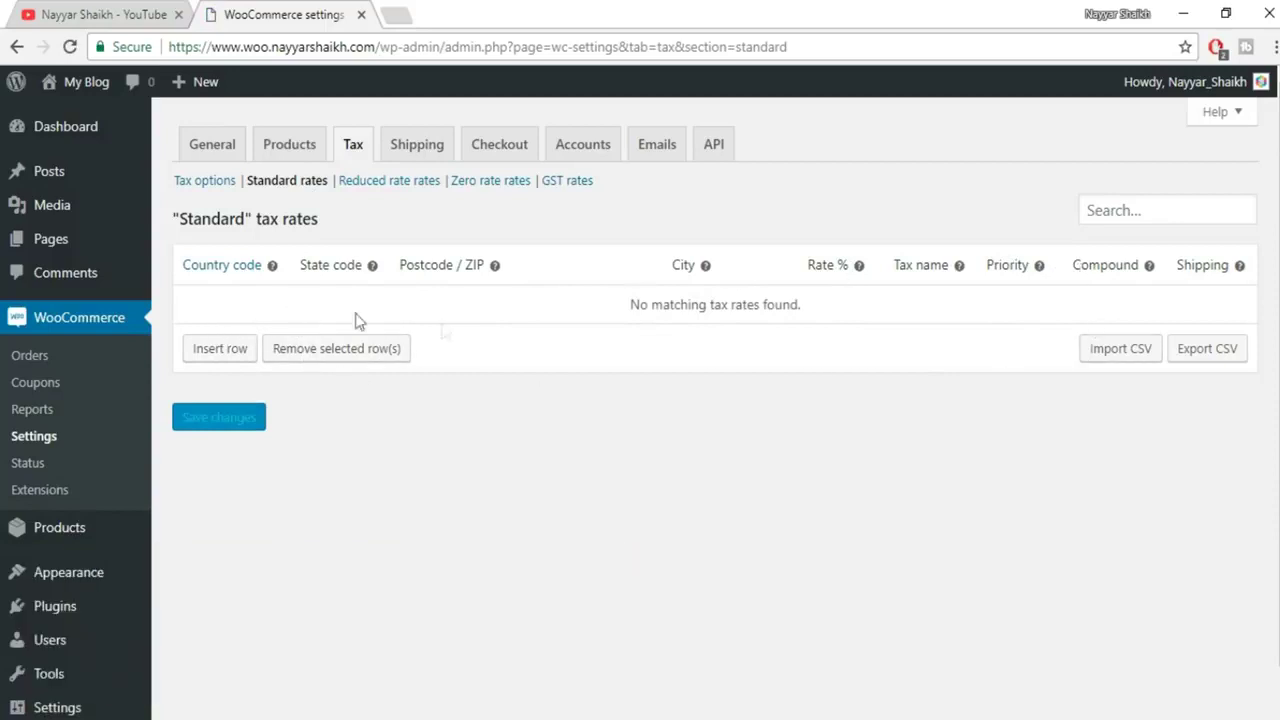
{"action": "left_click", "coordinate": [413, 192]}
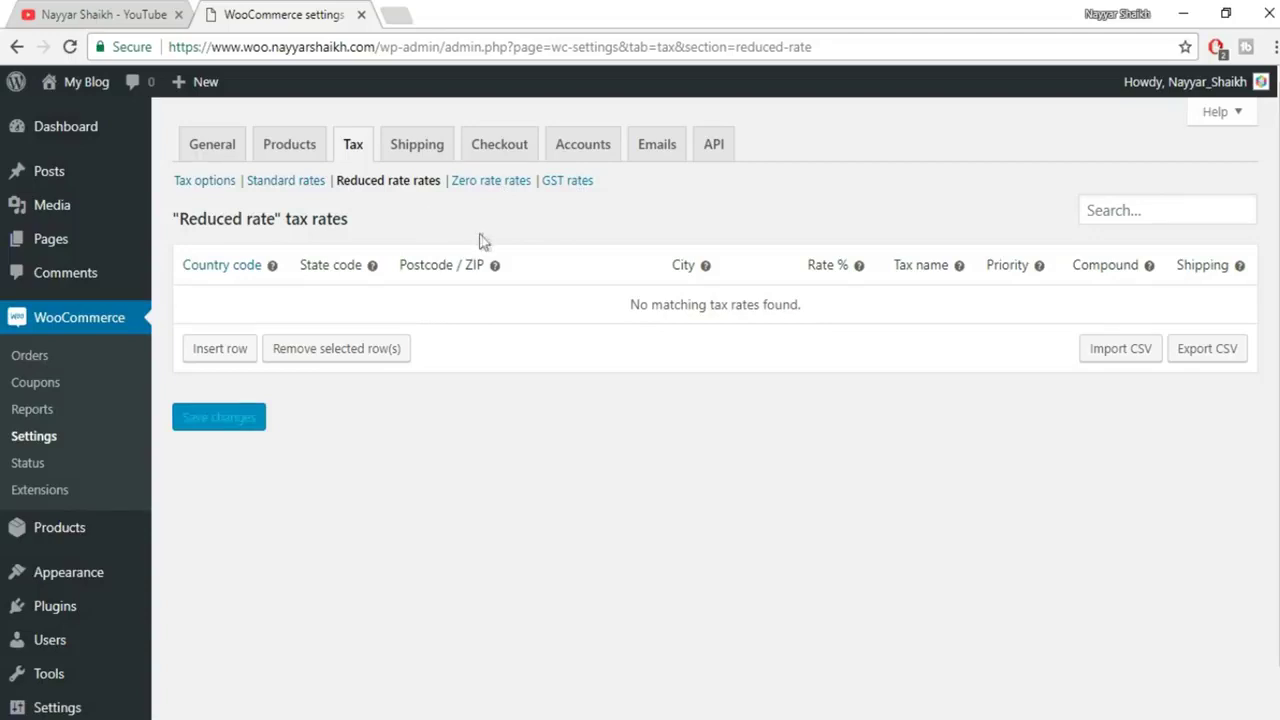
{"action": "left_click", "coordinate": [505, 186]}
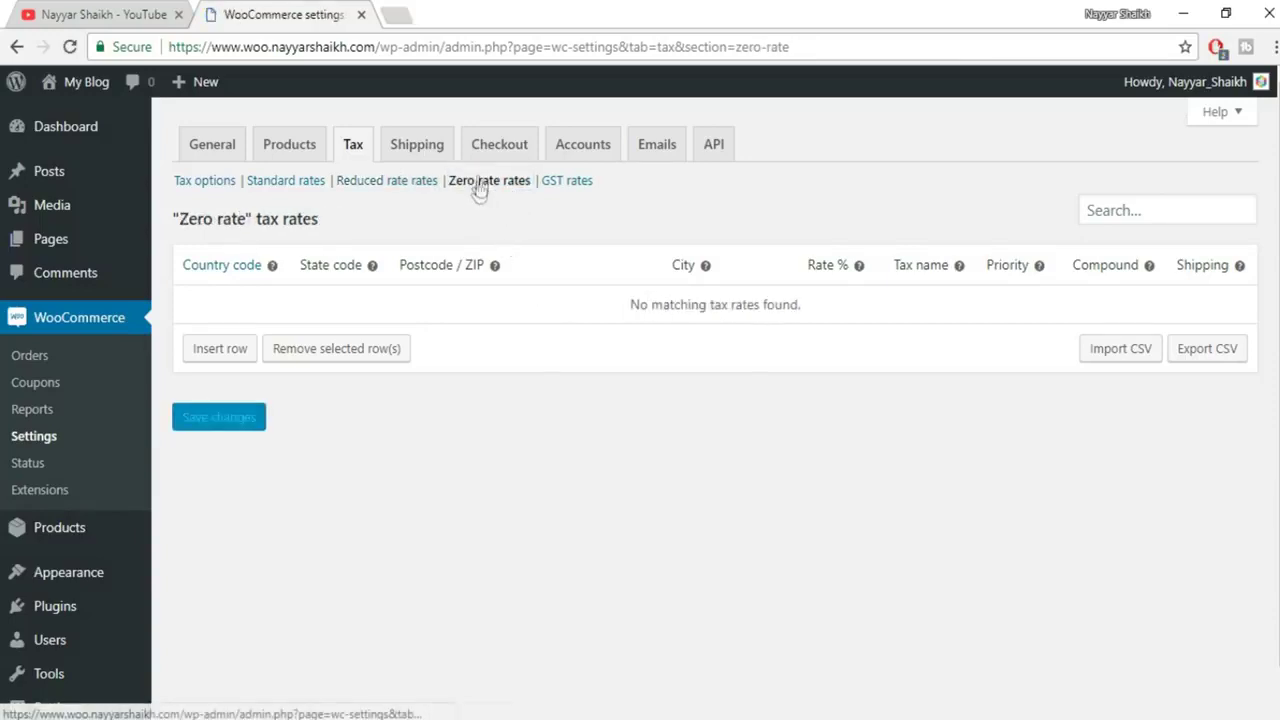
{"action": "left_click", "coordinate": [238, 353]}
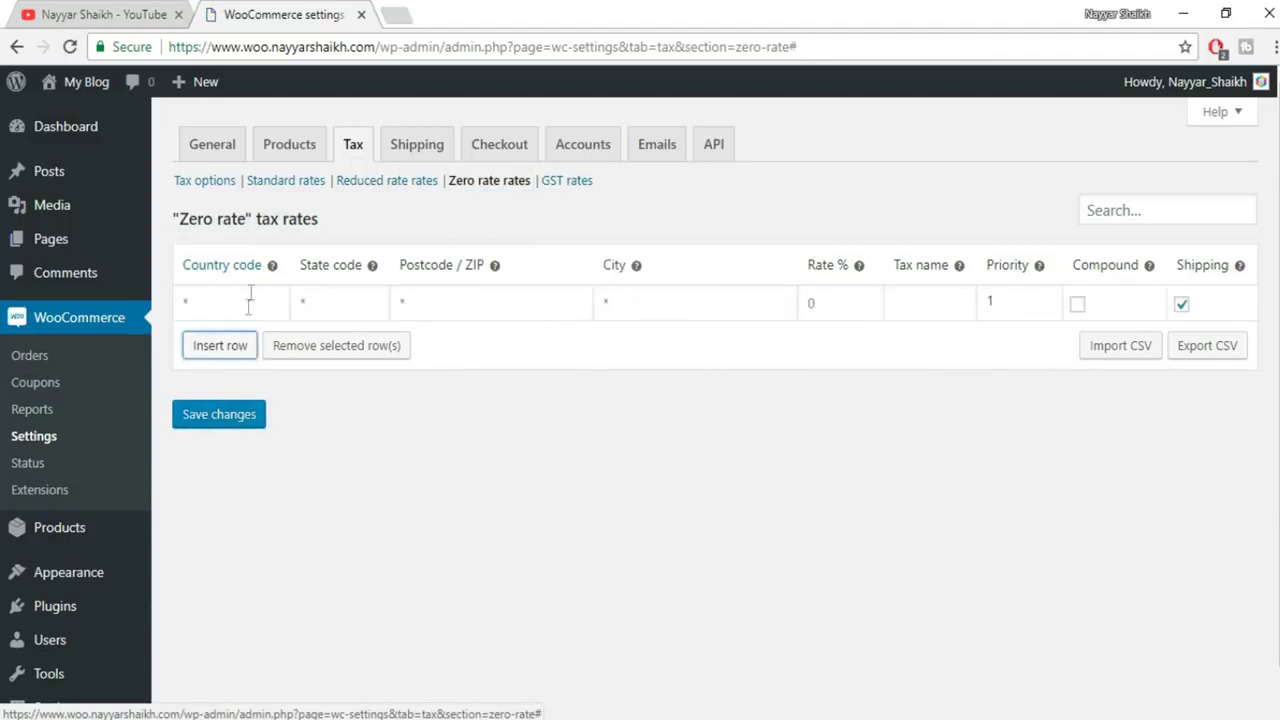
{"action": "type", "text": "IN"}
{"action": "key", "text": "Tab"}
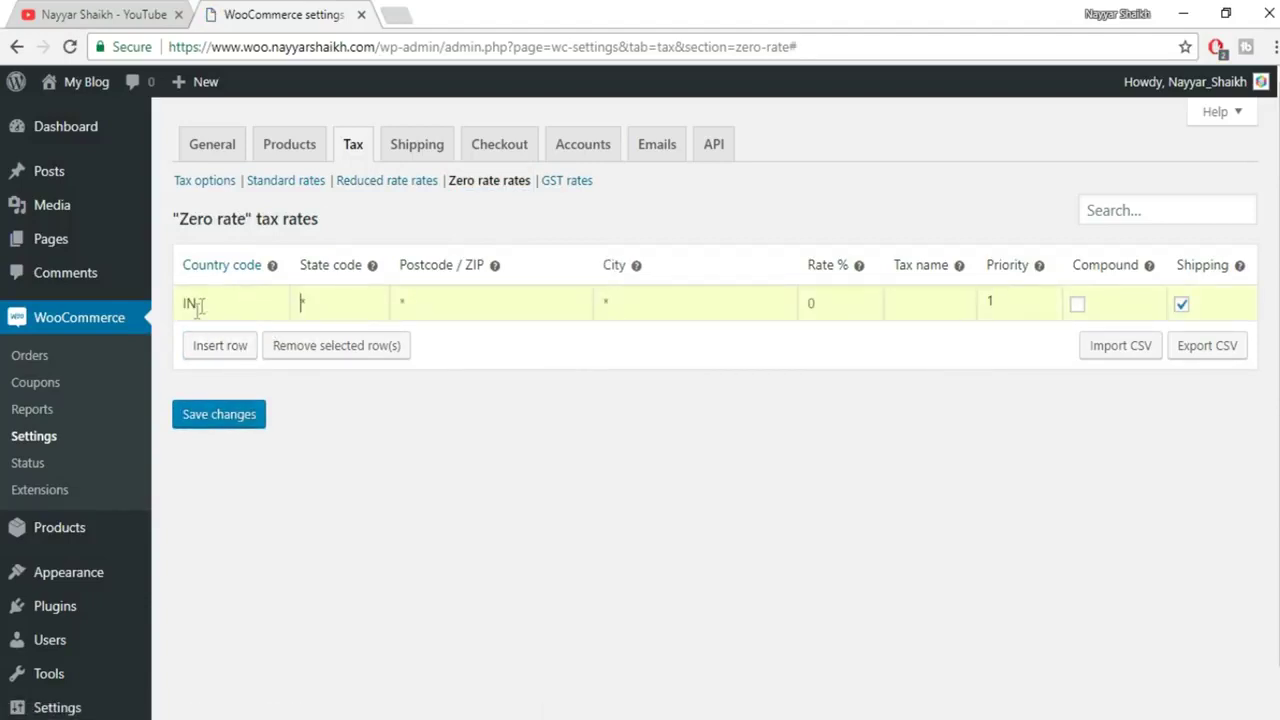
Set the zero-rate row's rate to 0 and its tax name to ZERO TAX, and save.
{"action": "left_click", "coordinate": [466, 303]}
{"action": "type", "text": "0"}
{"action": "left_click", "coordinate": [926, 289]}
{"action": "type", "text": "ZERO TAX"}
{"action": "left_click", "coordinate": [215, 420]}
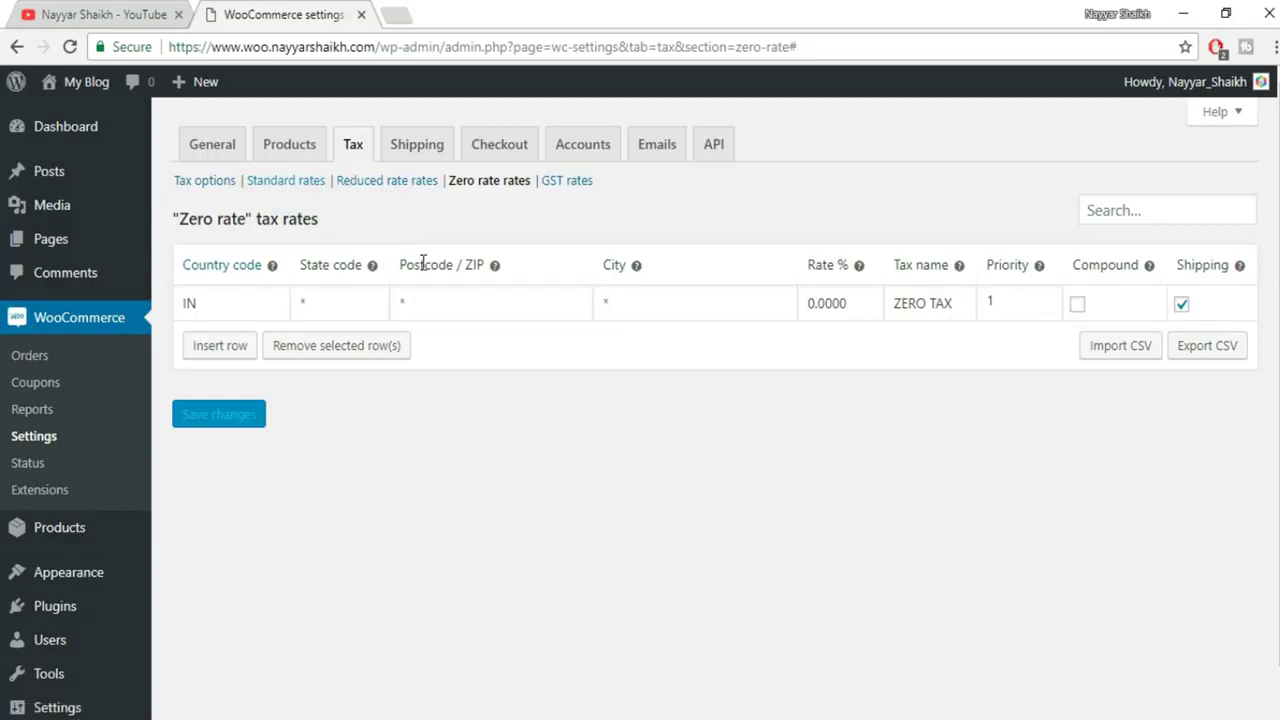
Create a new shipping zone and name it INDIA.
{"action": "left_click", "coordinate": [434, 145]}
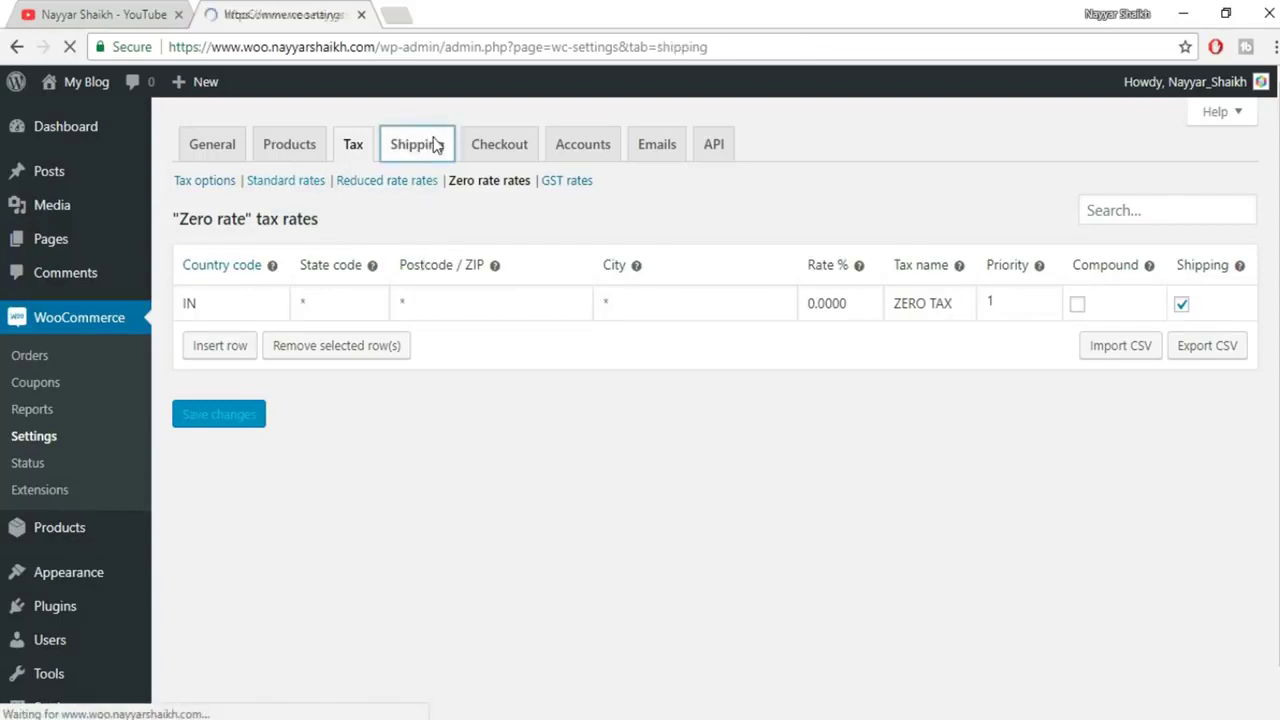
{"action": "scroll", "coordinate": [806, 330], "scroll_direction": "down", "scroll_amount": 5}
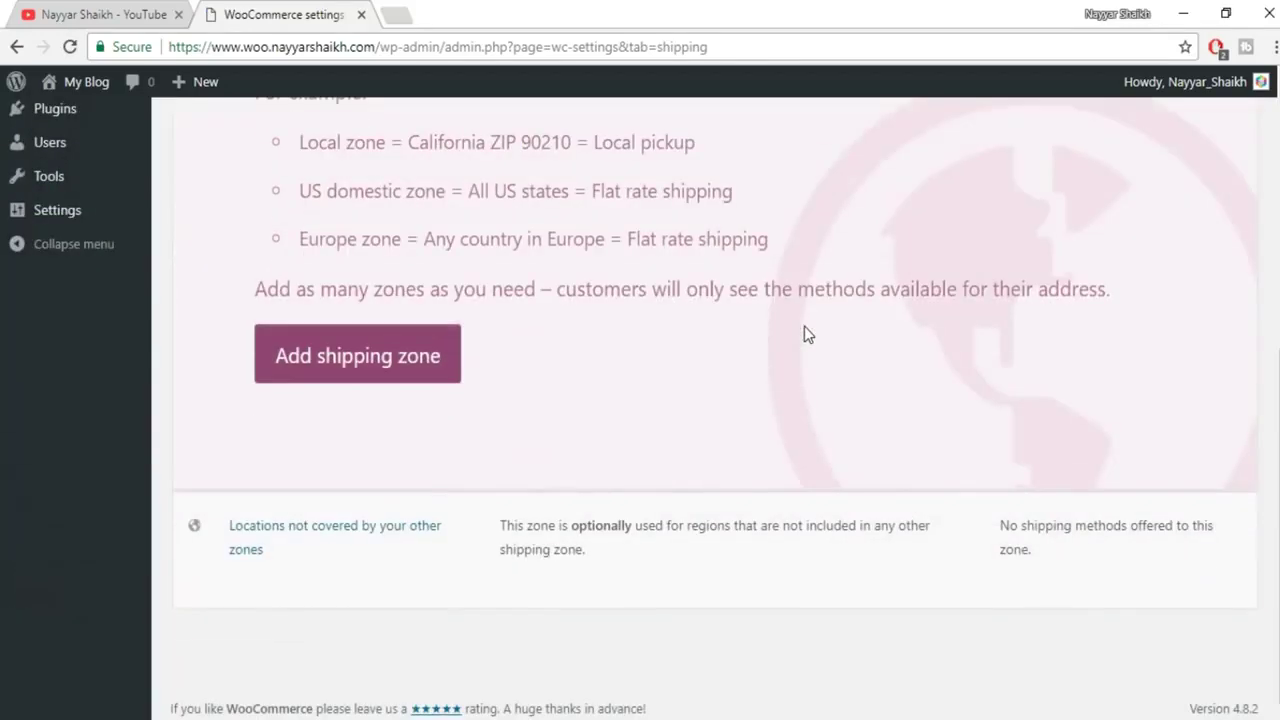
{"action": "scroll", "coordinate": [912, 438], "scroll_direction": "up", "scroll_amount": 4}
{"action": "scroll", "coordinate": [912, 440], "scroll_direction": "up", "scroll_amount": 1}
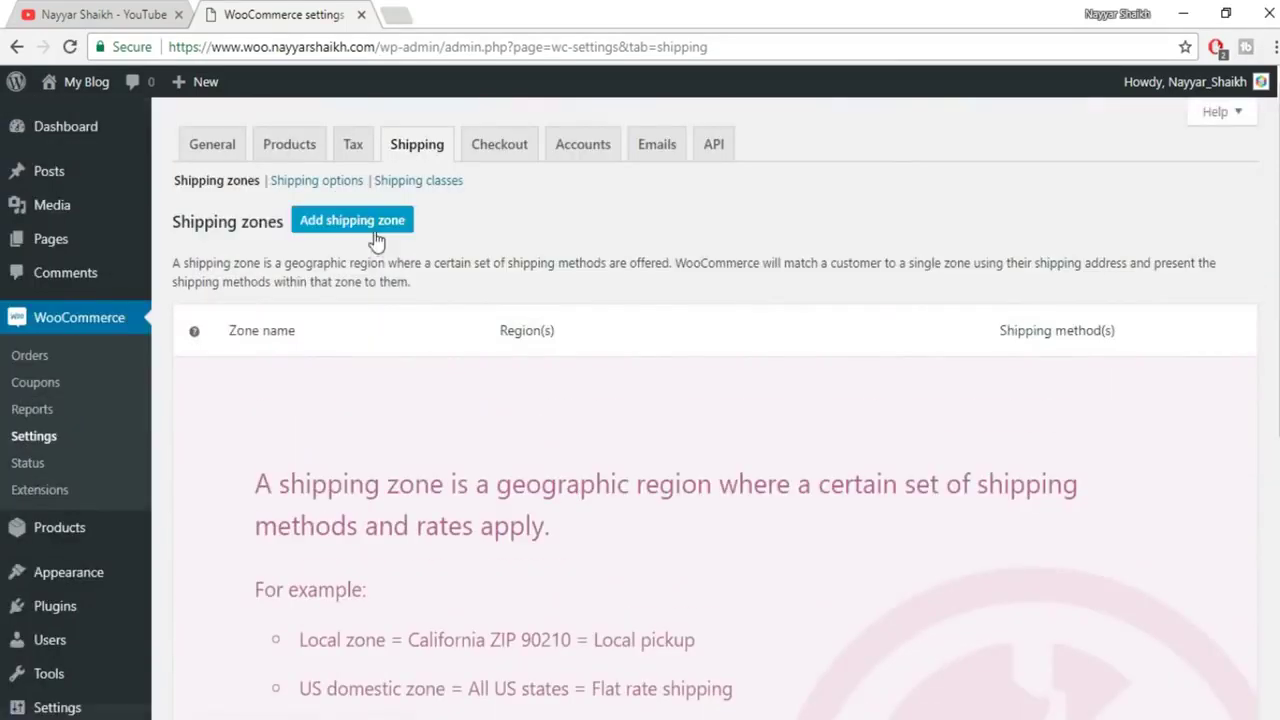
{"action": "left_click", "coordinate": [374, 232]}
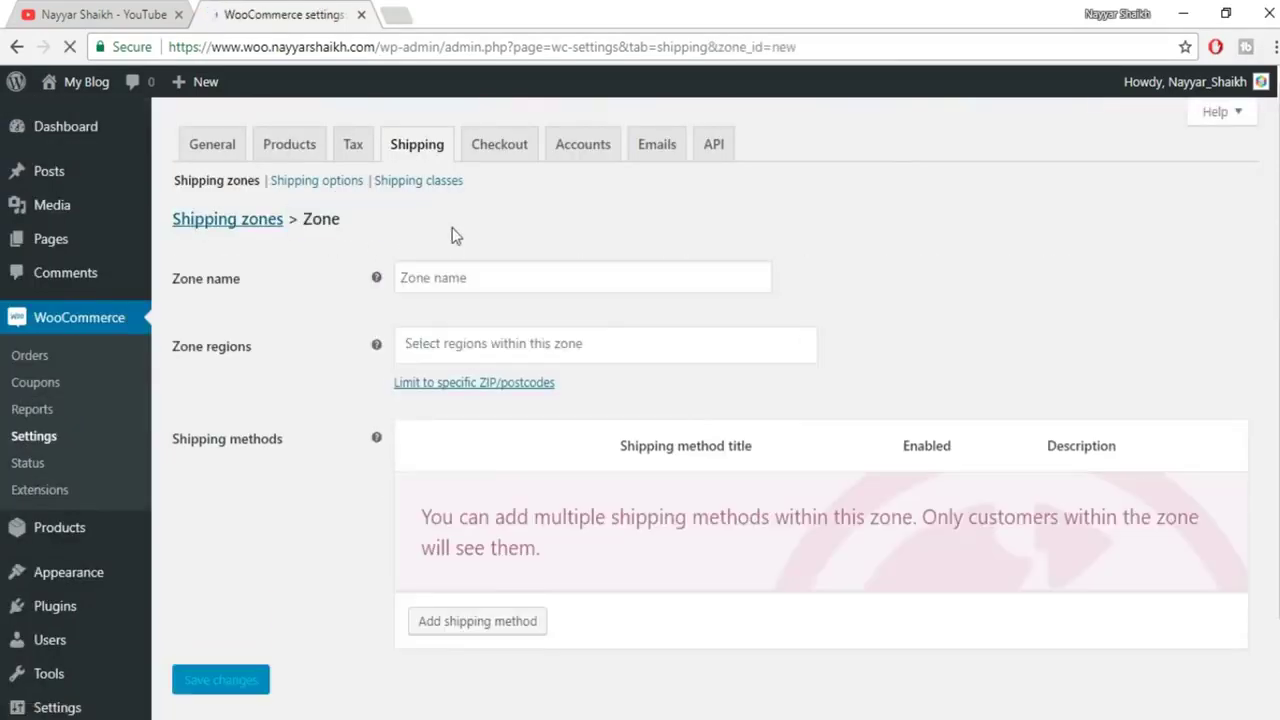
{"action": "left_click", "coordinate": [462, 277]}
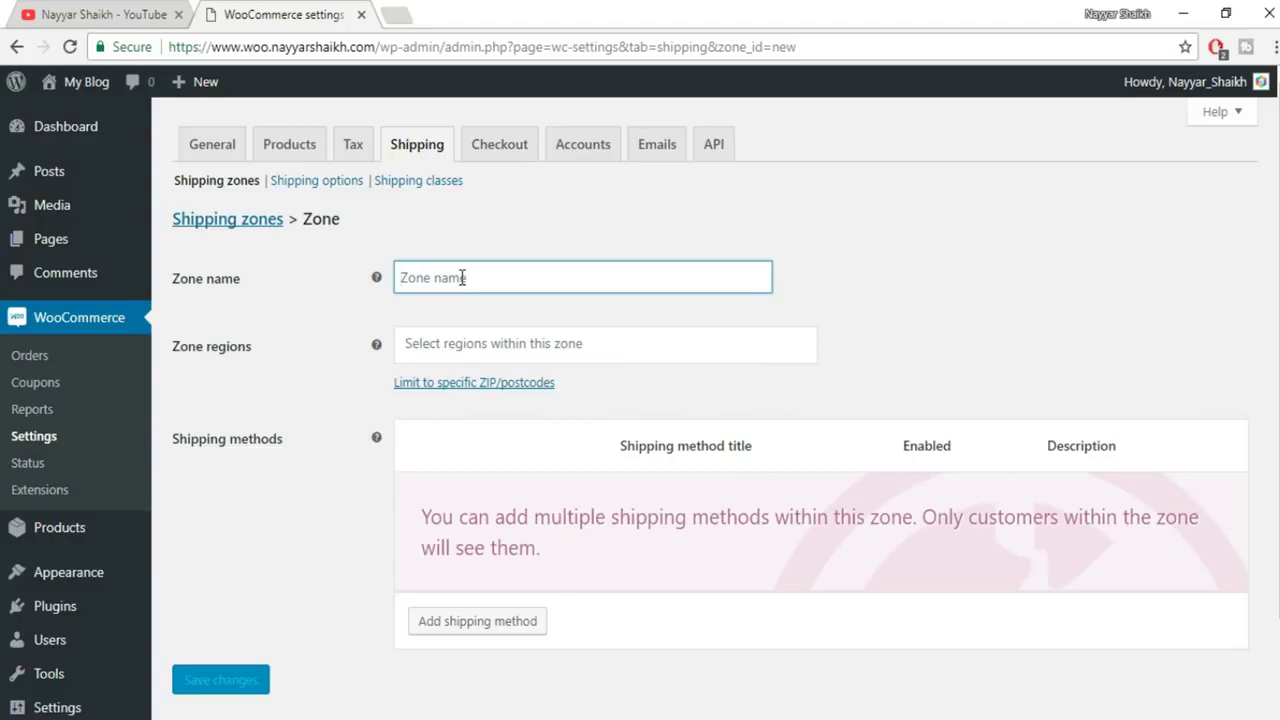
{"action": "type", "text": "INDIA"}
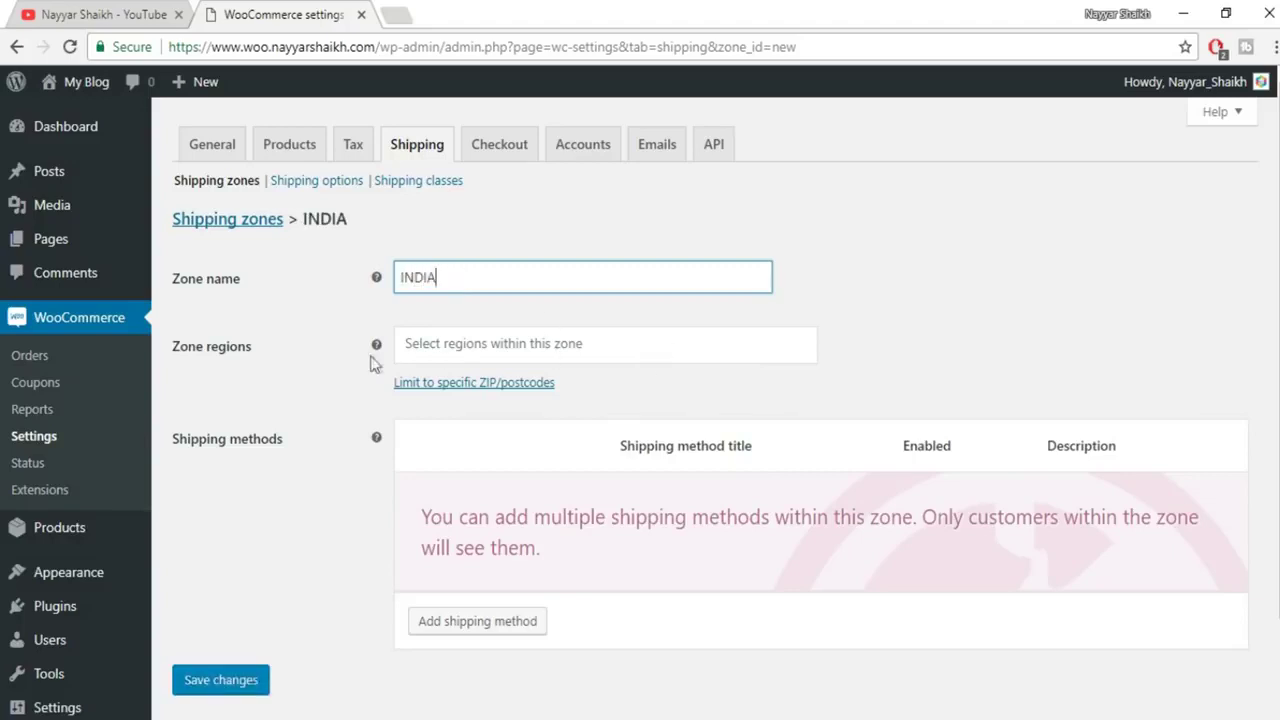
Assign the India region to the shipping zone and save it.
{"action": "left_click", "coordinate": [470, 345]}
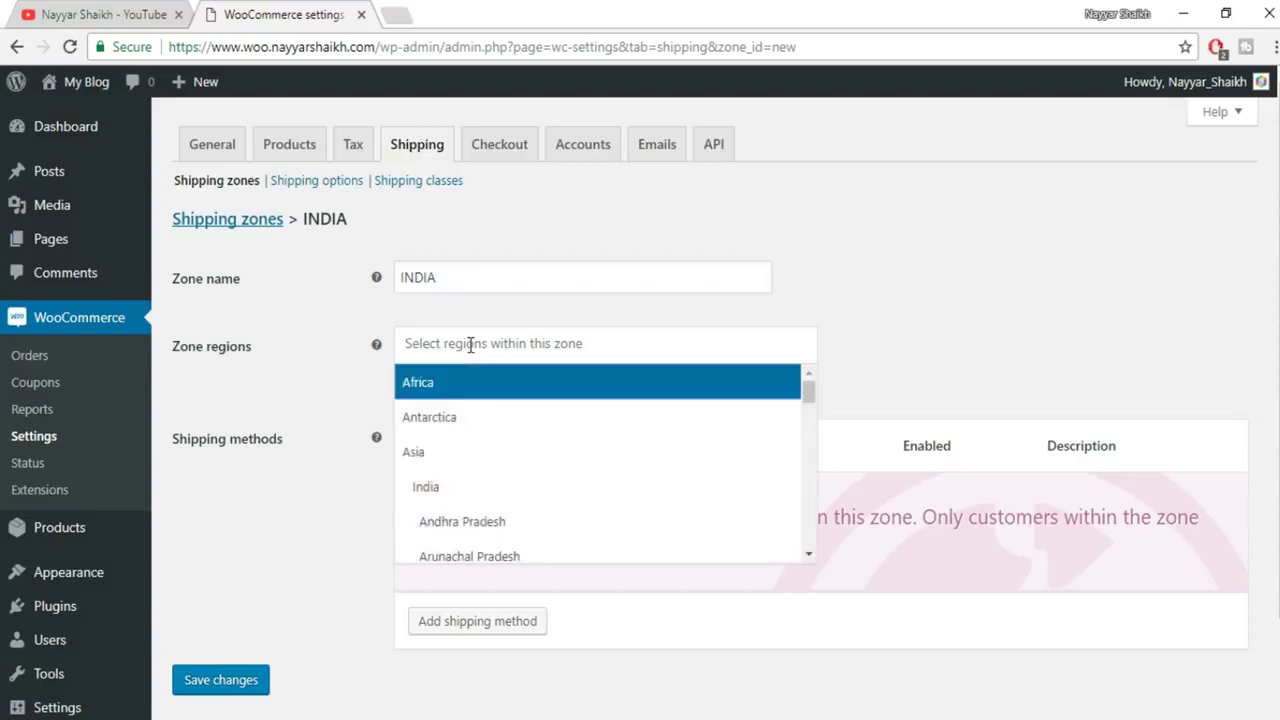
{"action": "type", "text": "IN"}
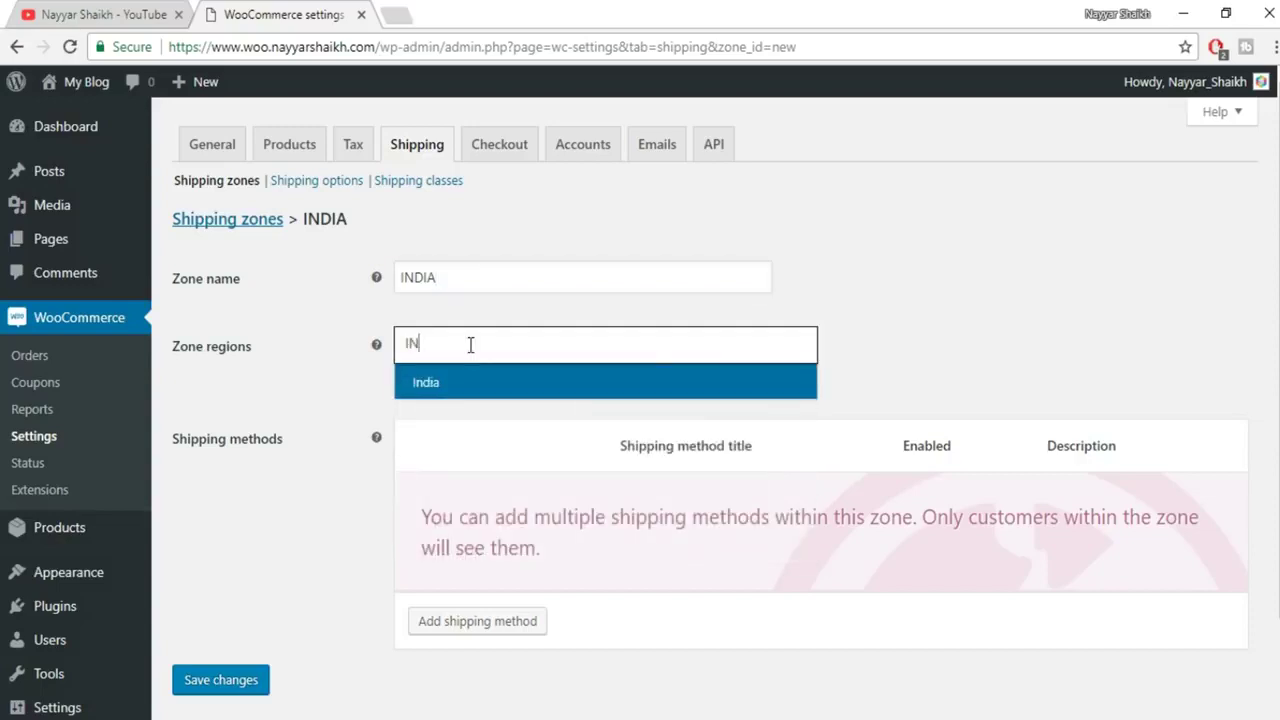
{"action": "left_click", "coordinate": [452, 378]}
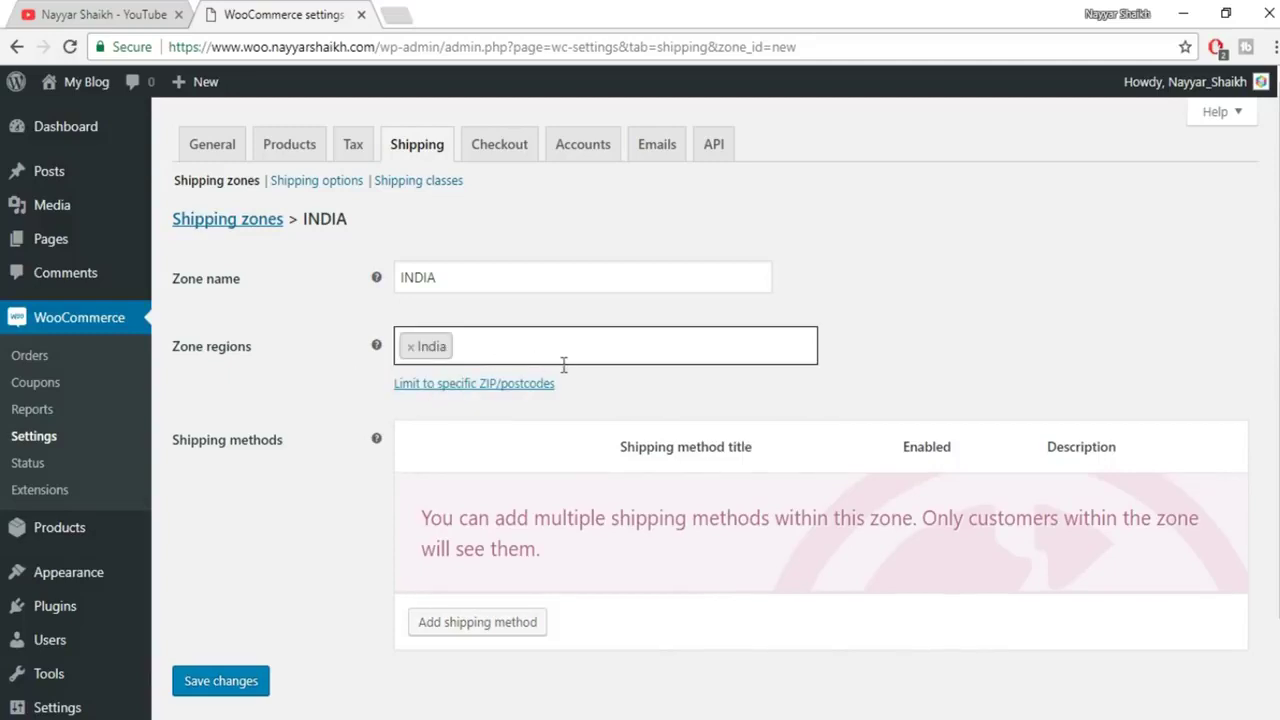
{"action": "scroll", "coordinate": [935, 350], "scroll_direction": "down", "scroll_amount": 1}
{"action": "left_click", "coordinate": [248, 579]}
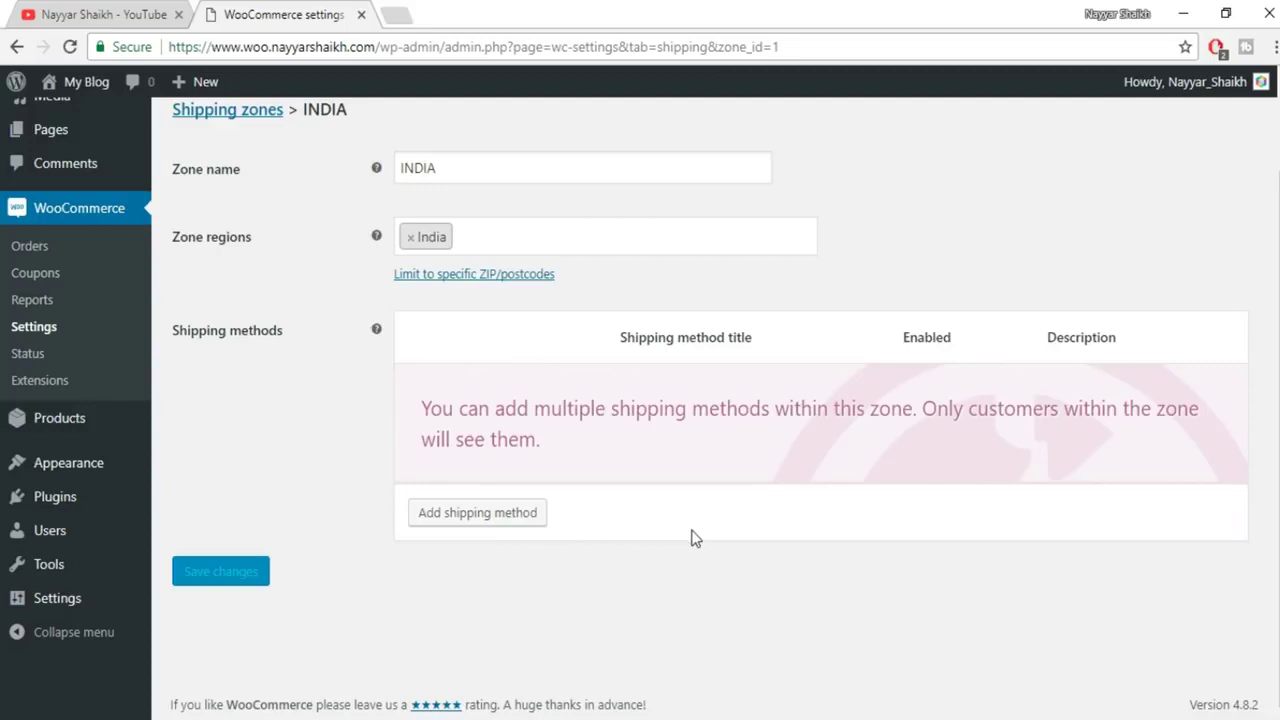
Add a Flat rate shipping method to the INDIA zone.
{"action": "scroll", "coordinate": [691, 534], "scroll_direction": "up", "scroll_amount": 1}
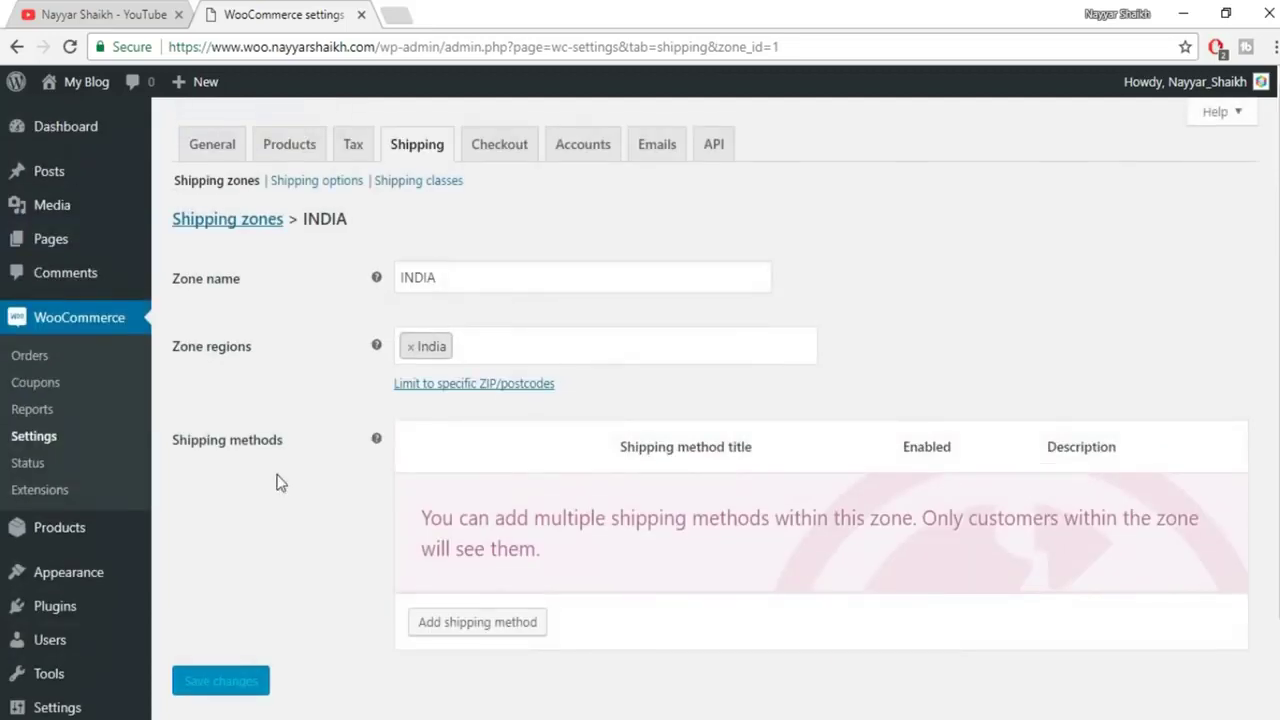
{"action": "scroll", "coordinate": [277, 480], "scroll_direction": "down", "scroll_amount": 1}
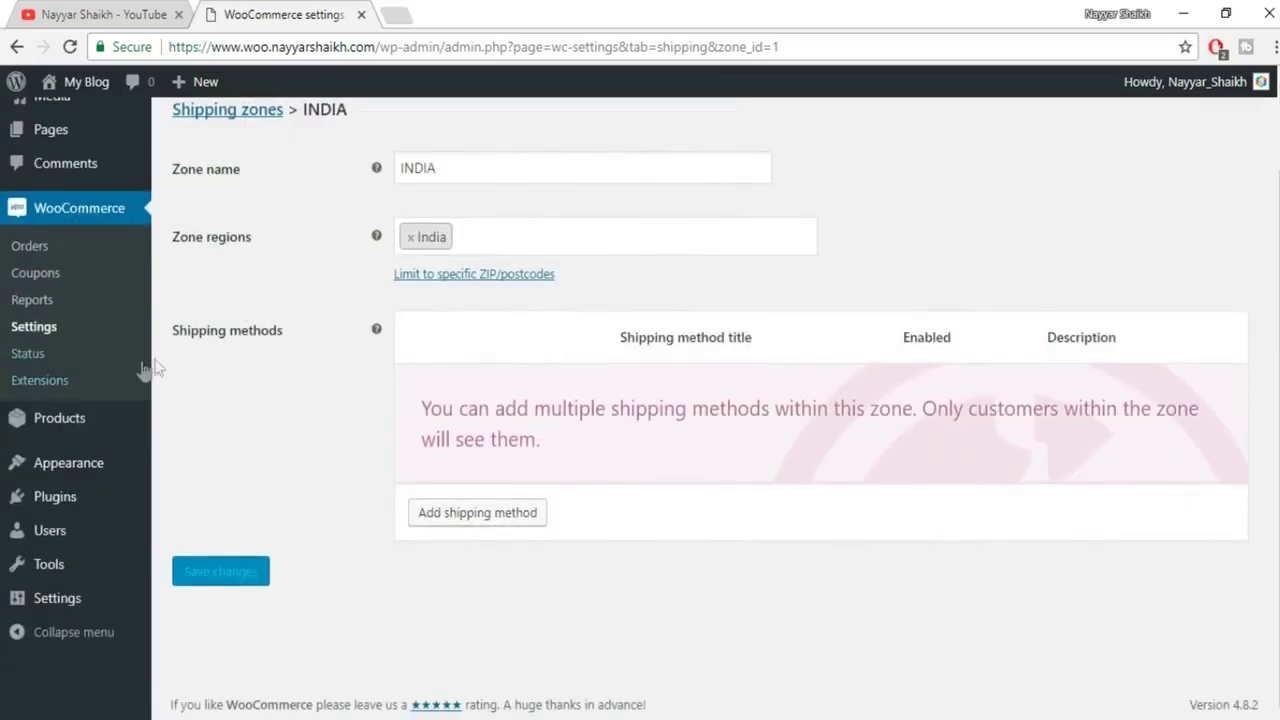
{"action": "left_click", "coordinate": [467, 522]}
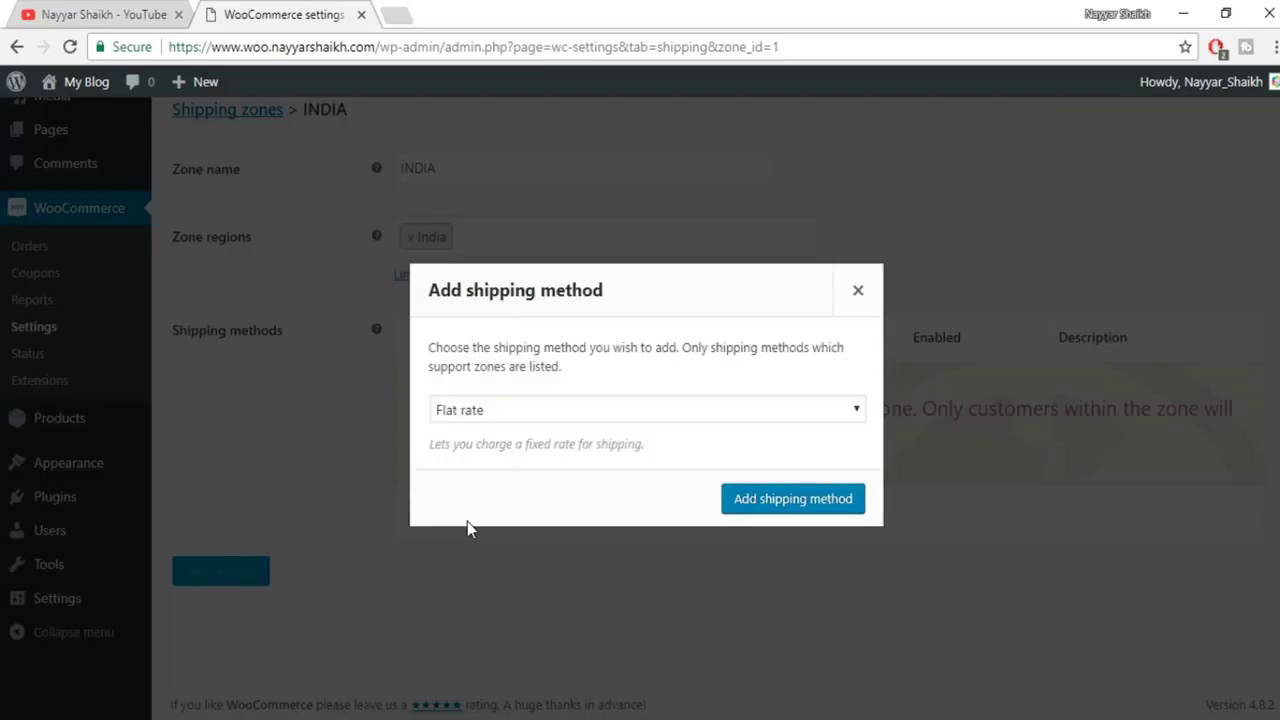
{"action": "left_click", "coordinate": [534, 412]}
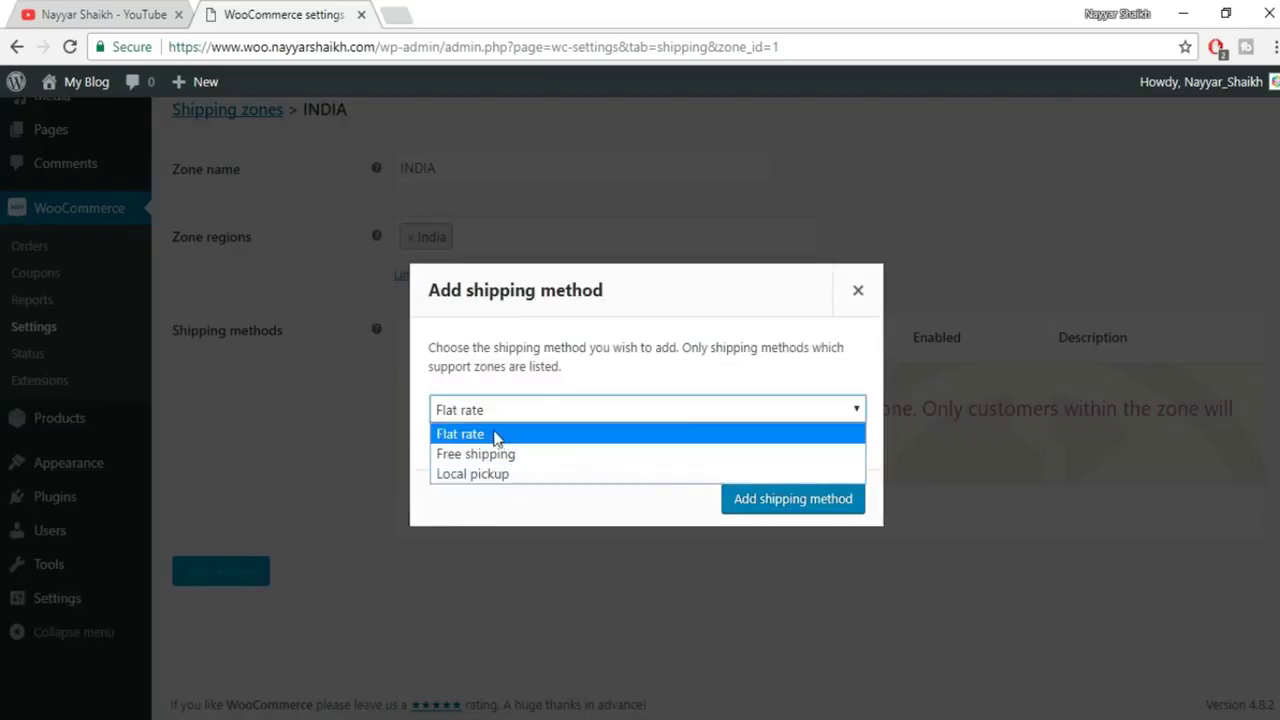
{"action": "left_click", "coordinate": [481, 437]}
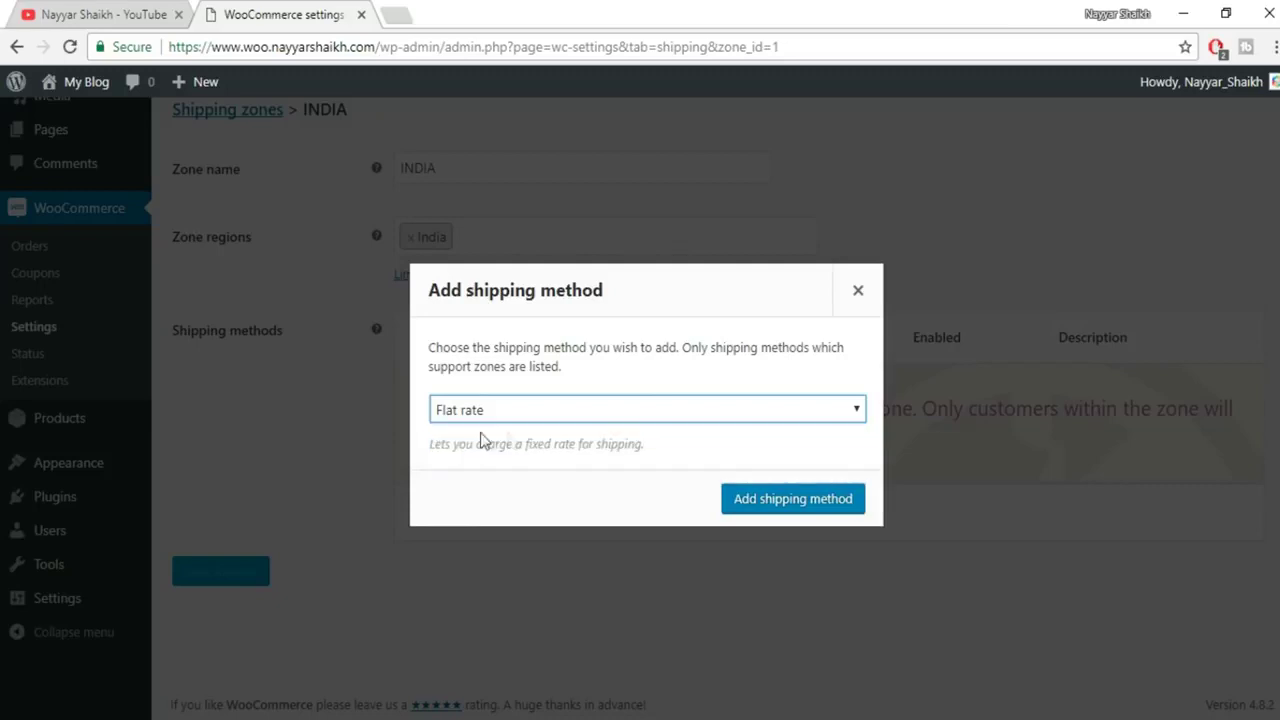
{"action": "left_click", "coordinate": [775, 502]}
{"action": "mouse_move", "coordinate": [766, 471]}
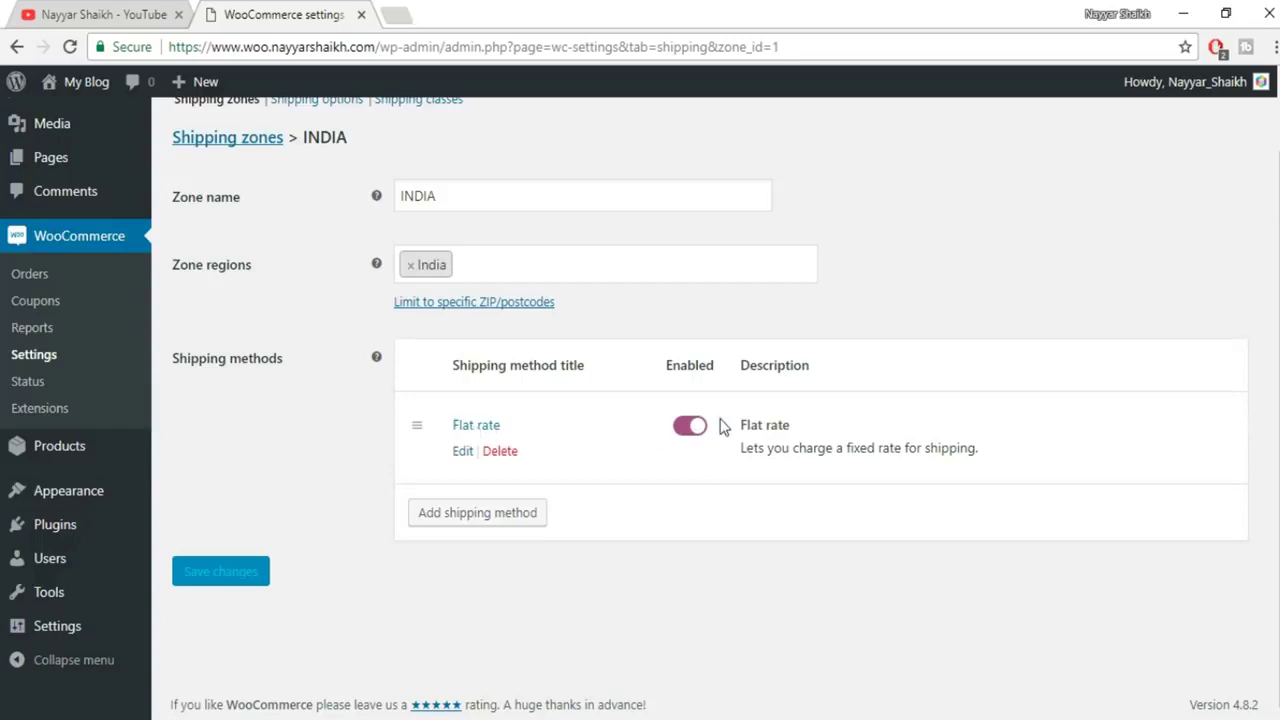
Set the cost of the INDIA zone's Flat rate shipping method to 60 and save.
{"action": "left_click", "coordinate": [463, 452]}
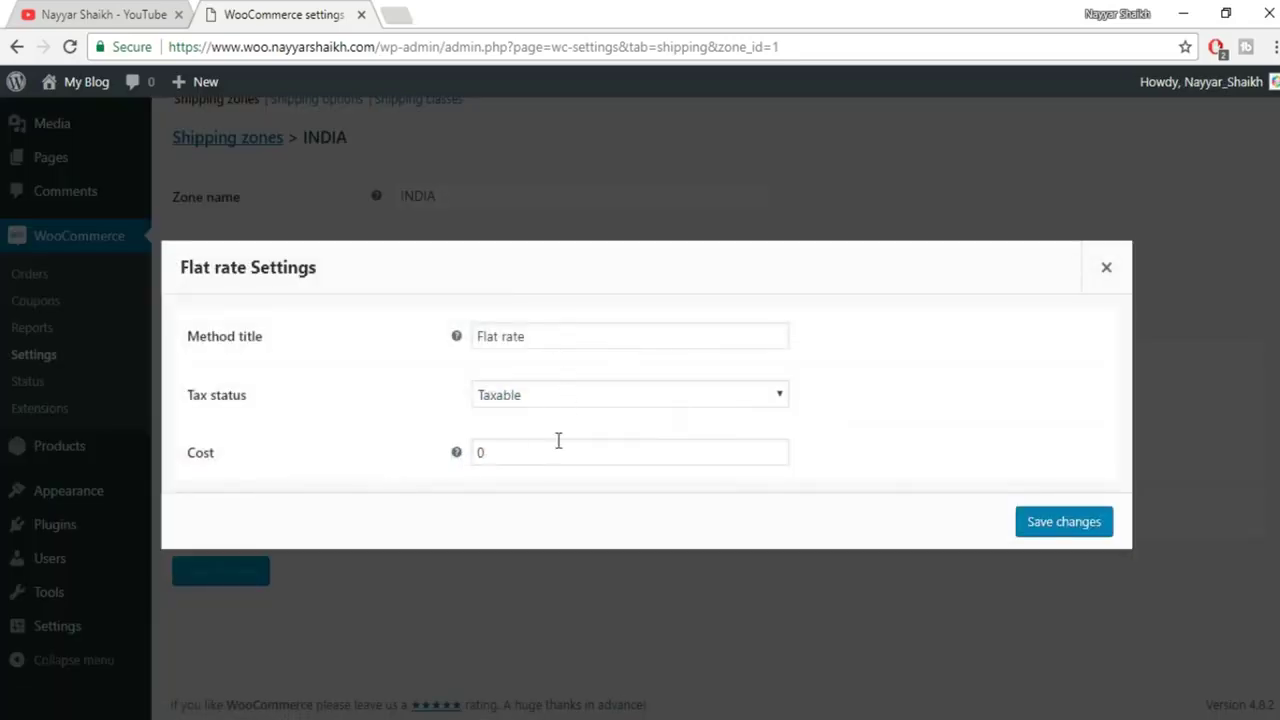
{"action": "left_click_drag", "start_coordinate": [534, 457], "coordinate": [472, 468]}
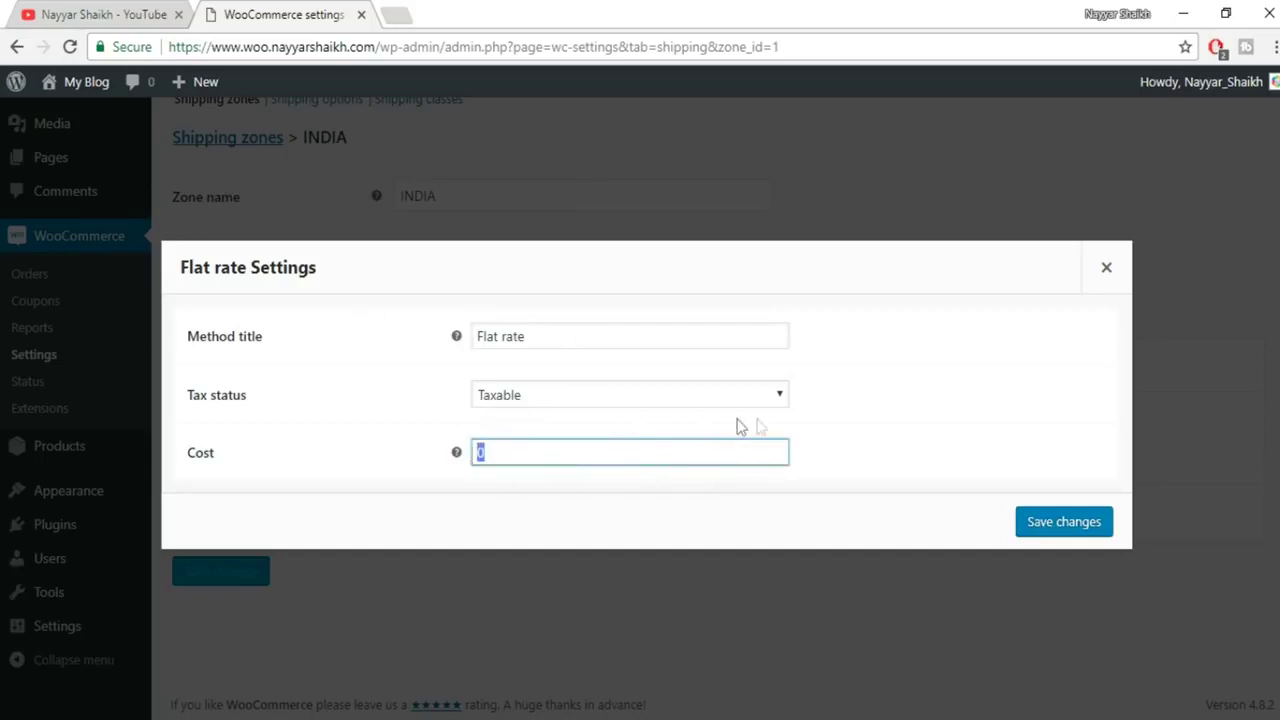
{"action": "type", "text": "60"}
{"action": "double_click", "coordinate": [484, 452]}
{"action": "left_click", "coordinate": [1090, 522]}
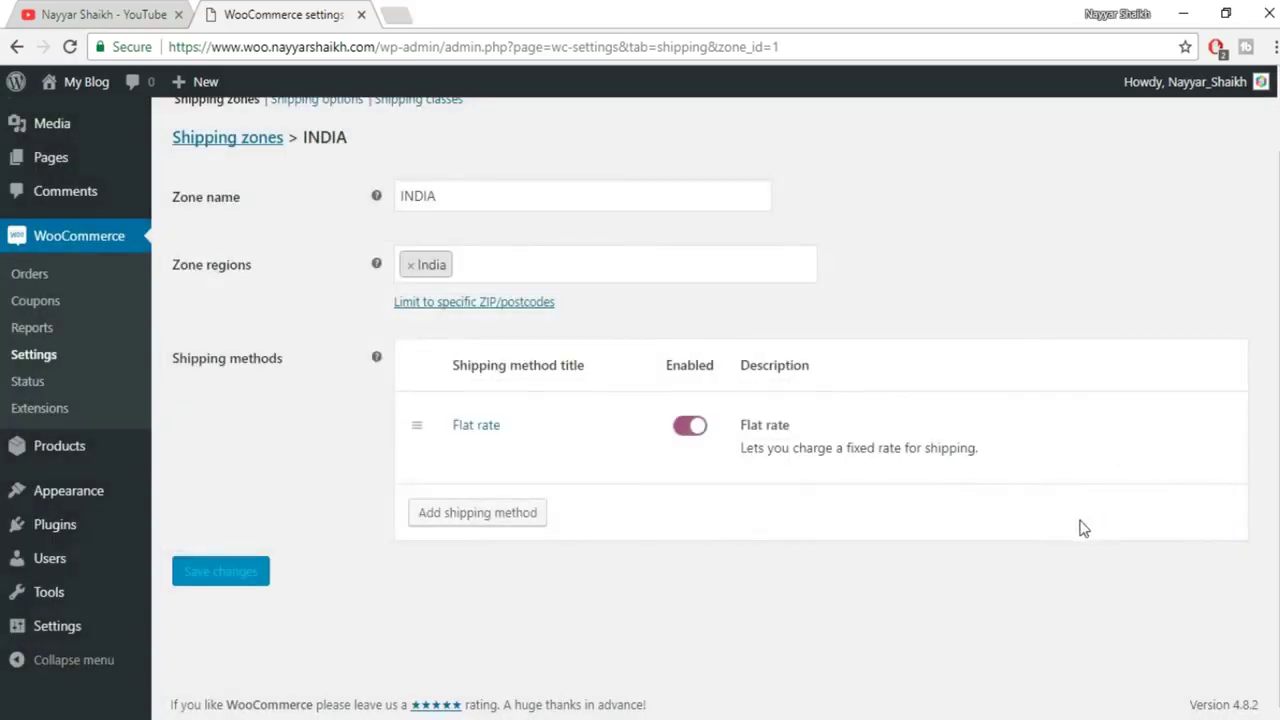
Change the Flat rate method's cost to the per-quantity formula [qty] * 60 and save.
{"action": "mouse_move", "coordinate": [839, 479]}
{"action": "left_click", "coordinate": [462, 452]}
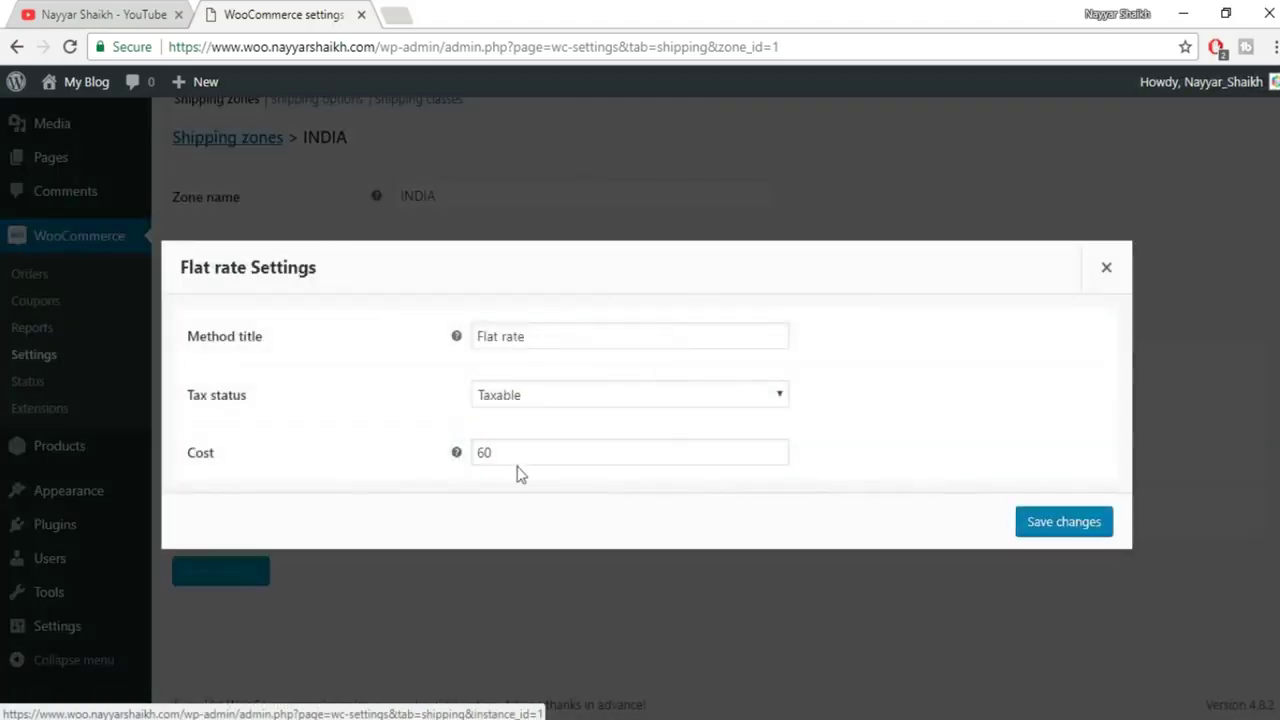
{"action": "left_click", "coordinate": [481, 455]}
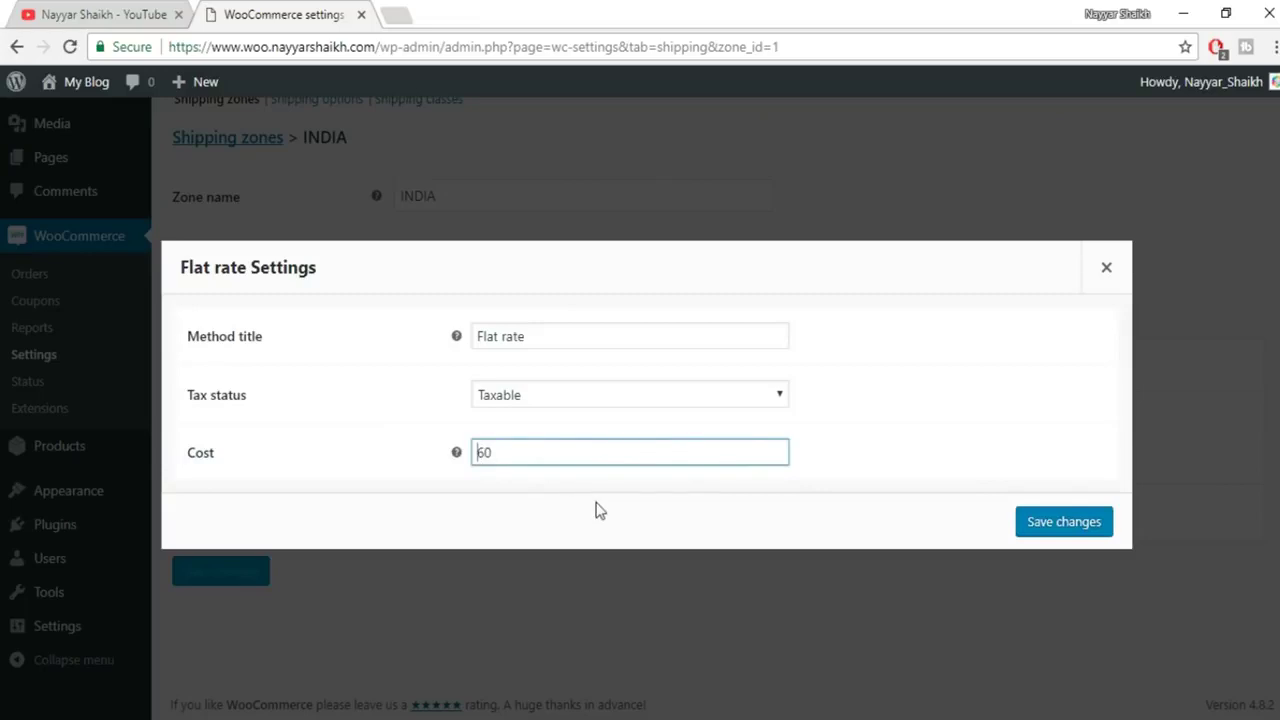
{"action": "key", "text": "ctrl+a"}
{"action": "key", "text": "BackSpace"}
{"action": "type", "text": "[qty"}
{"action": "type", "text": "] * 60"}
{"action": "left_click", "coordinate": [1050, 521]}
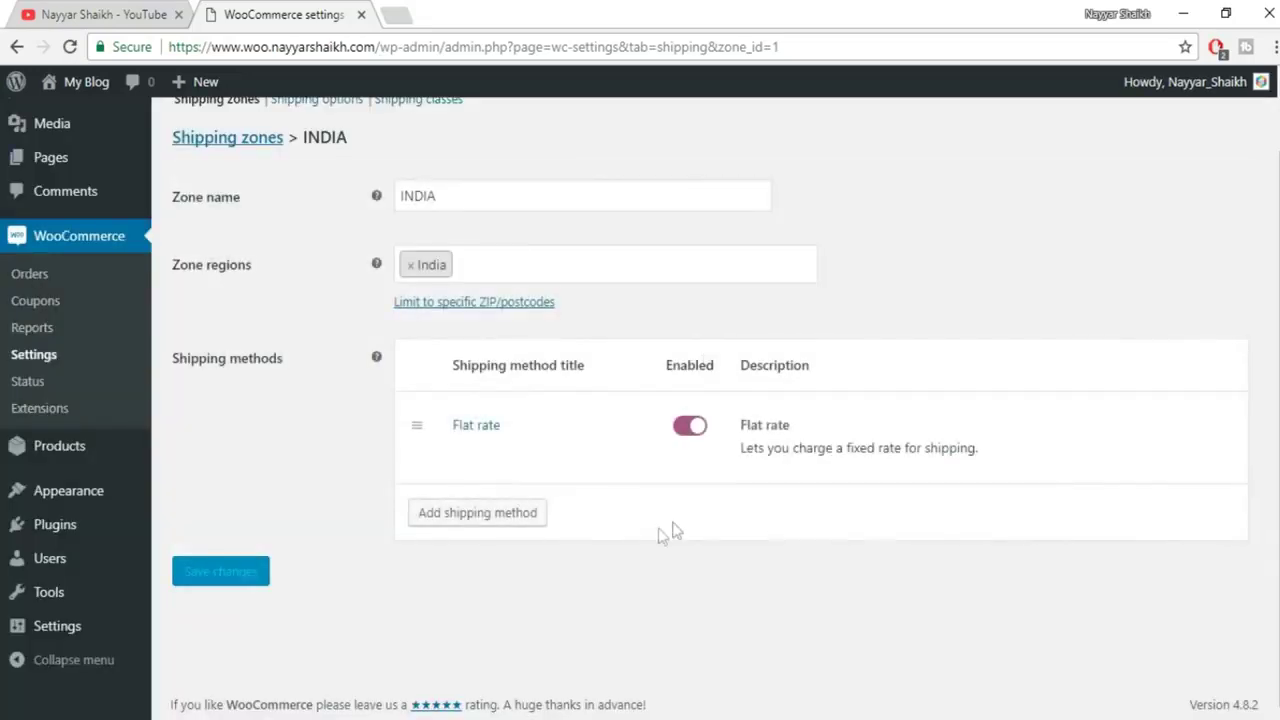
Add a Free shipping method to the INDIA zone.
{"action": "left_click", "coordinate": [489, 518]}
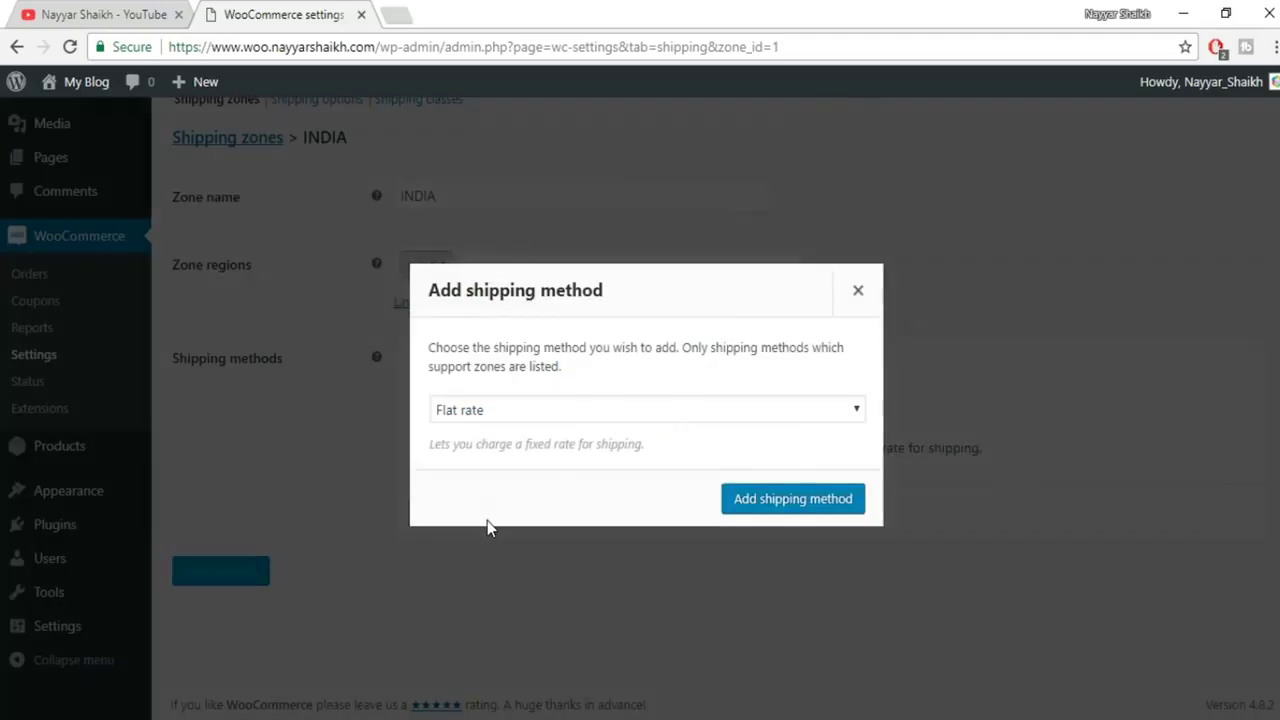
{"action": "left_click", "coordinate": [516, 424]}
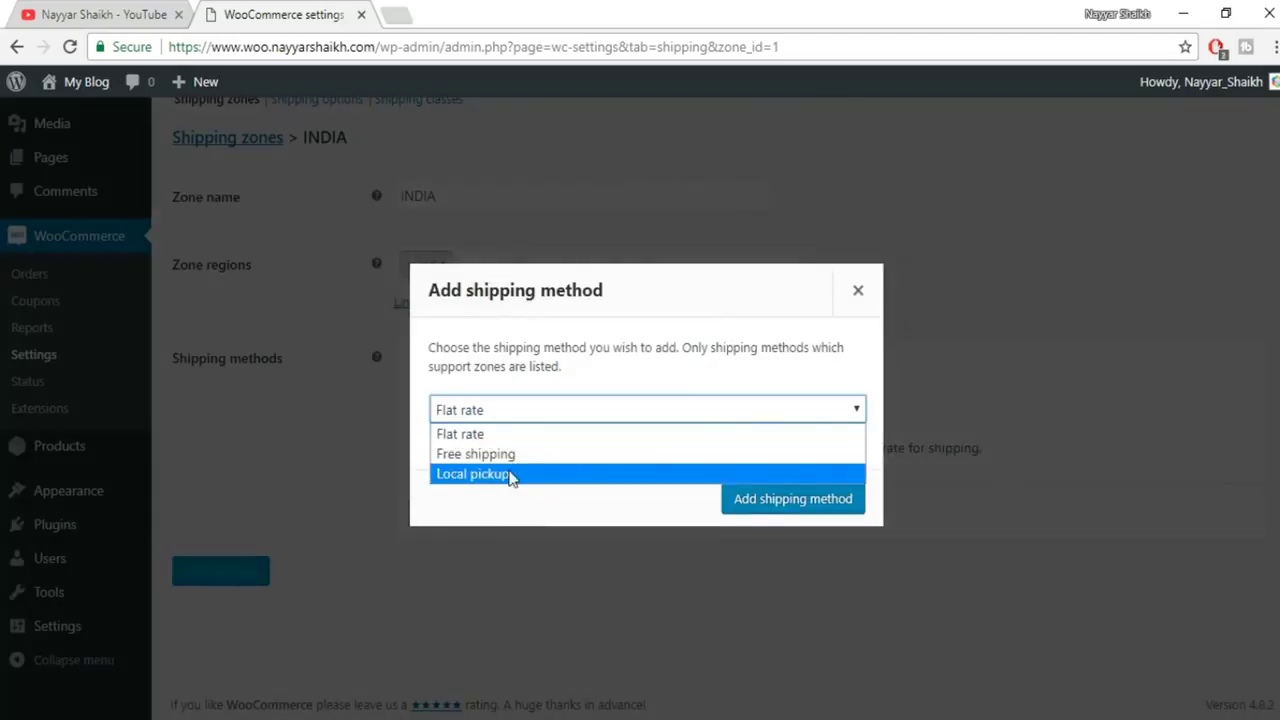
{"action": "left_click", "coordinate": [510, 455]}
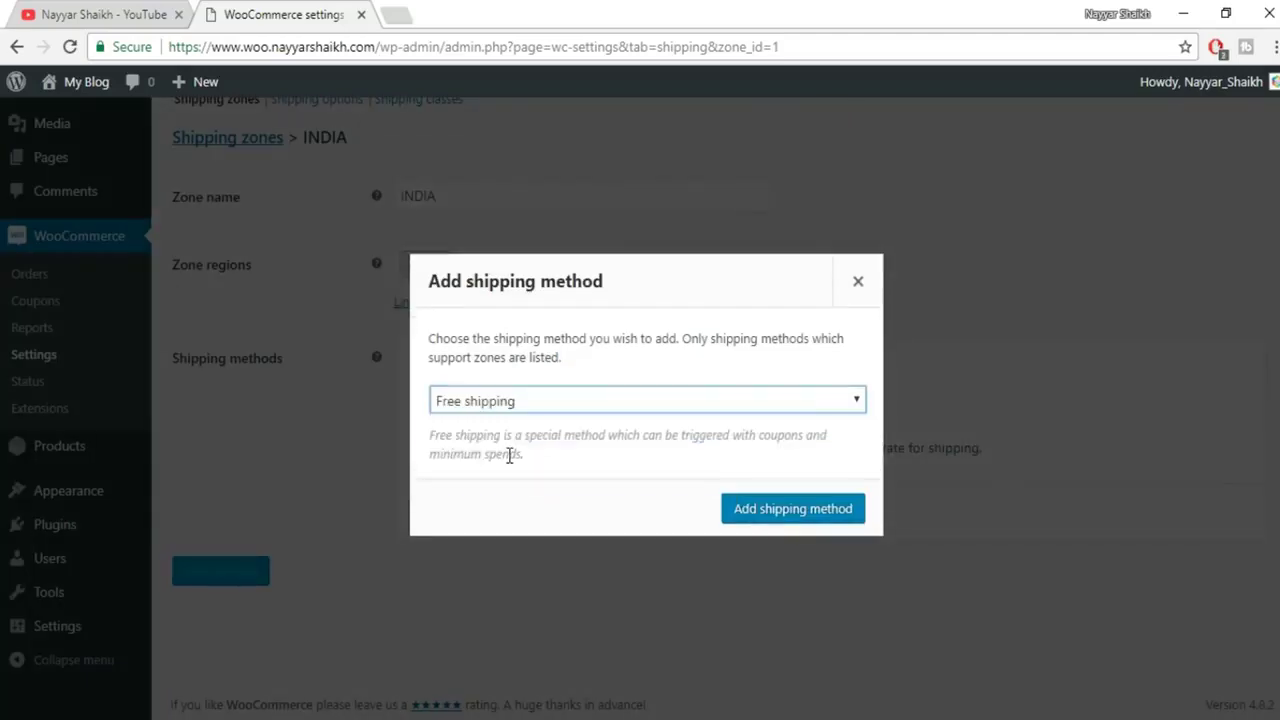
{"action": "left_click", "coordinate": [772, 514]}
Set the Free shipping method's minimum order amount to 1000 and save.
{"action": "left_click", "coordinate": [465, 543]}
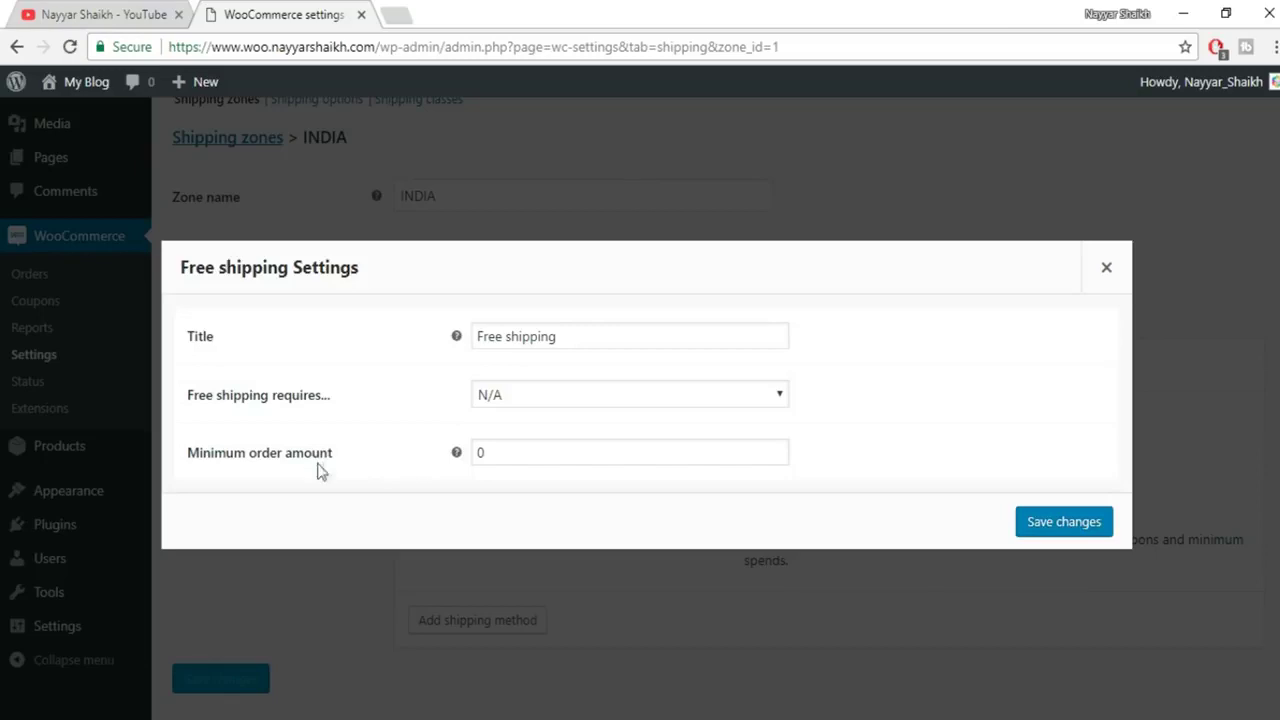
{"action": "left_click_drag", "start_coordinate": [523, 452], "coordinate": [432, 452]}
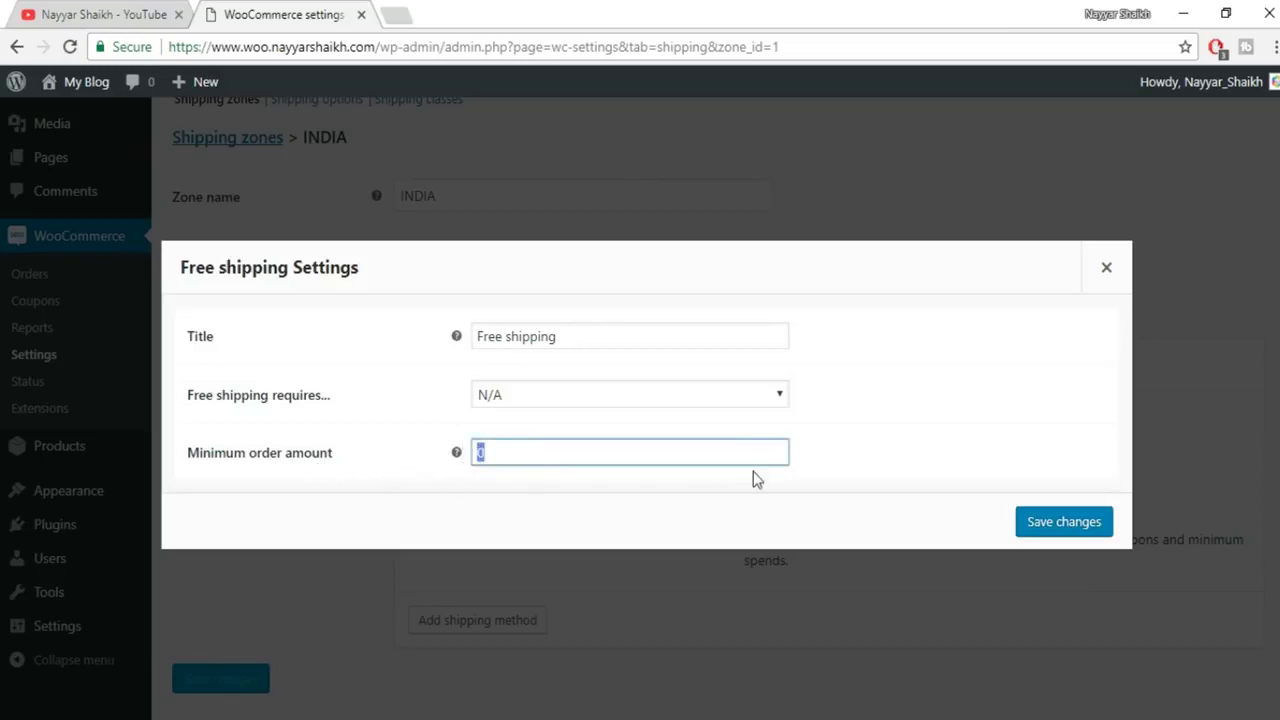
{"action": "type", "text": "10000"}
{"action": "key", "text": "BackSpace"}
{"action": "left_click", "coordinate": [1064, 522]}
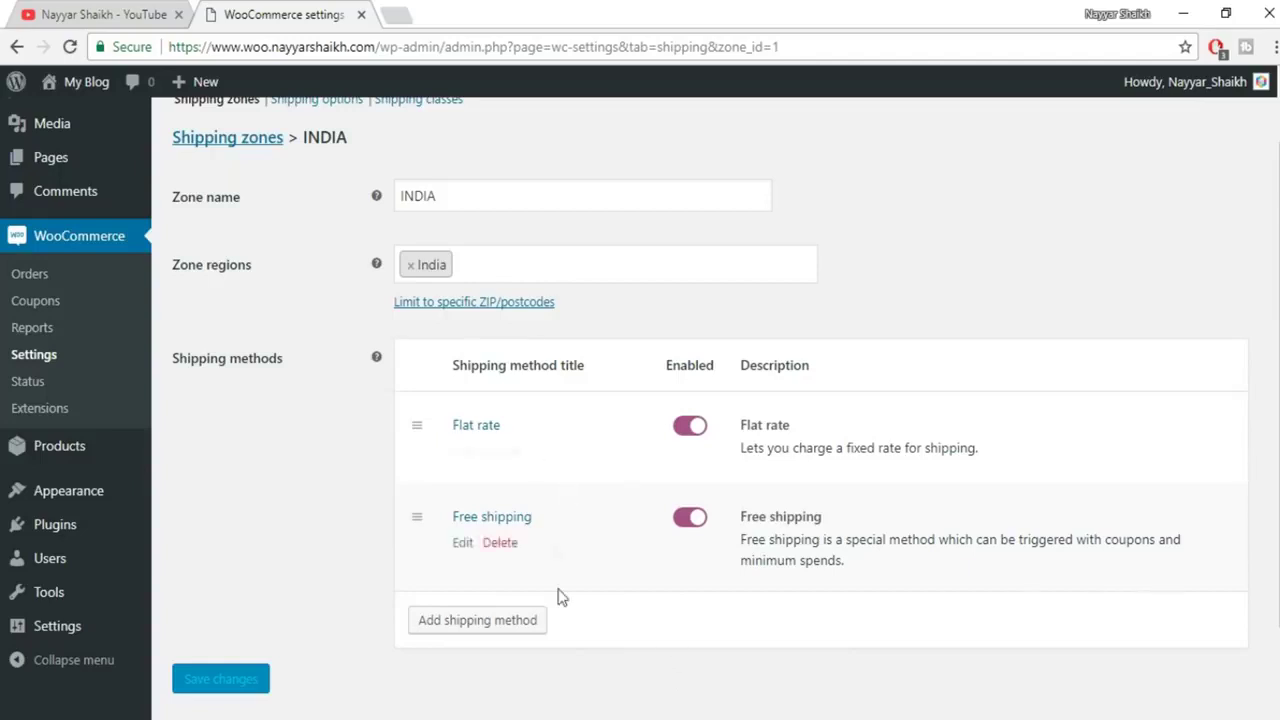
Save the shipping options with the cart-page shipping calculator enabled and the destination defaulting to the customer billing address.
{"action": "scroll", "coordinate": [557, 600], "scroll_direction": "up", "scroll_amount": 1}
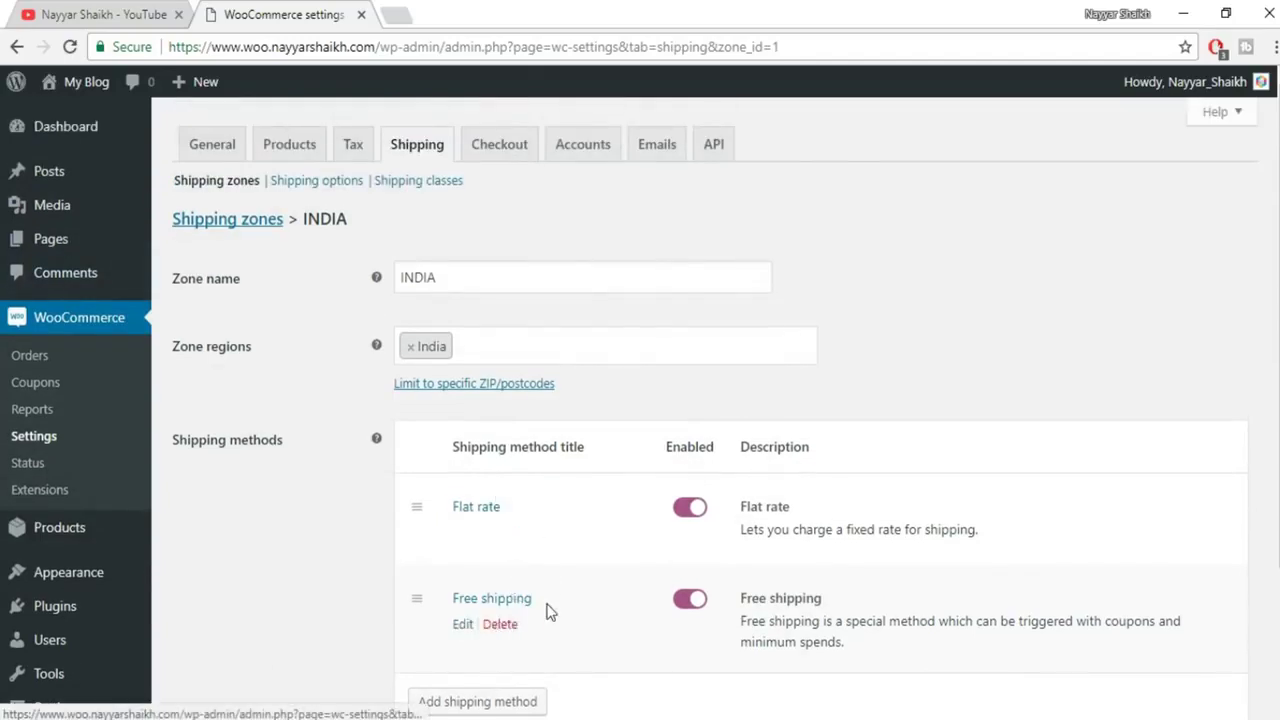
{"action": "left_click", "coordinate": [301, 189]}
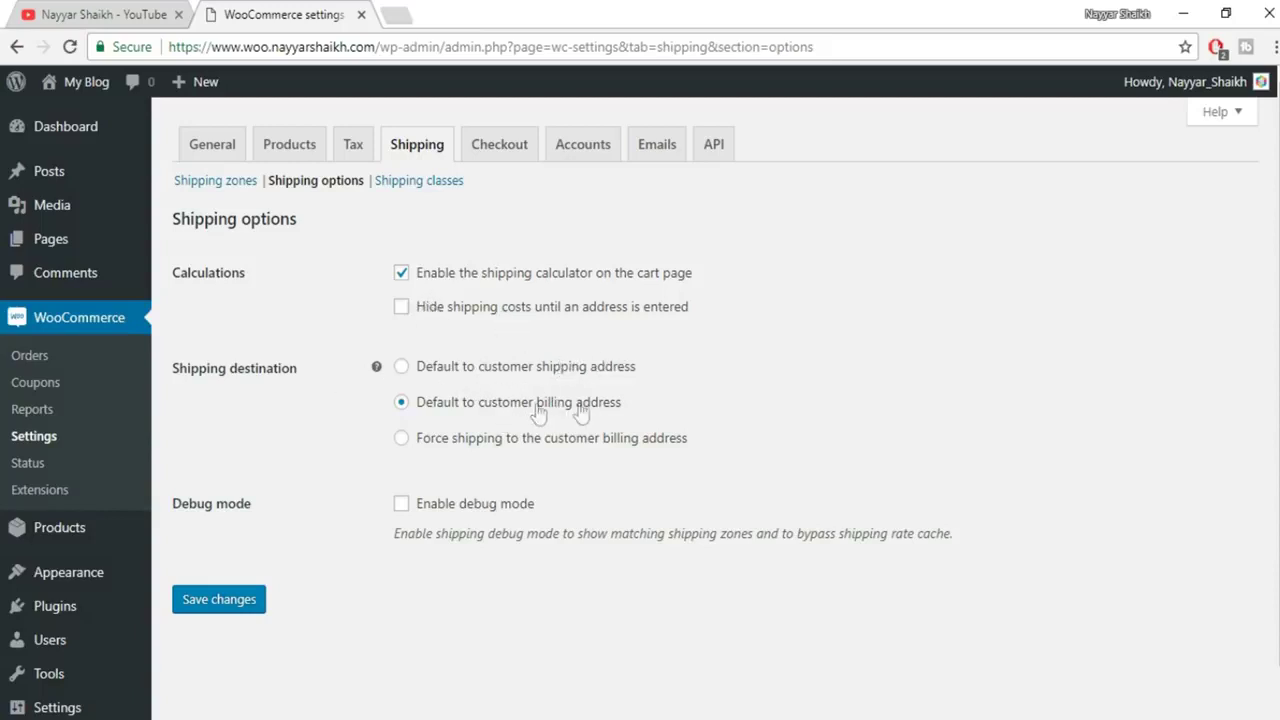
{"action": "left_click", "coordinate": [223, 608]}
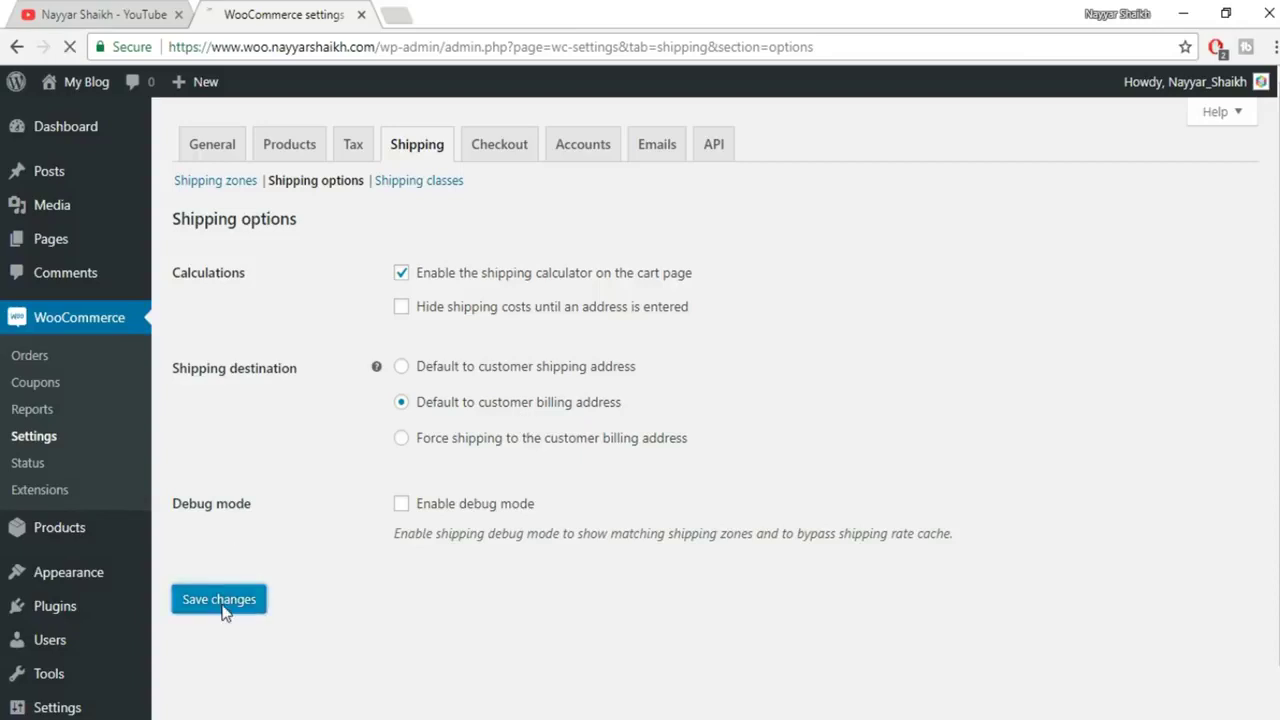
Add a new shipping class and name it Television.
{"action": "left_click", "coordinate": [437, 186]}
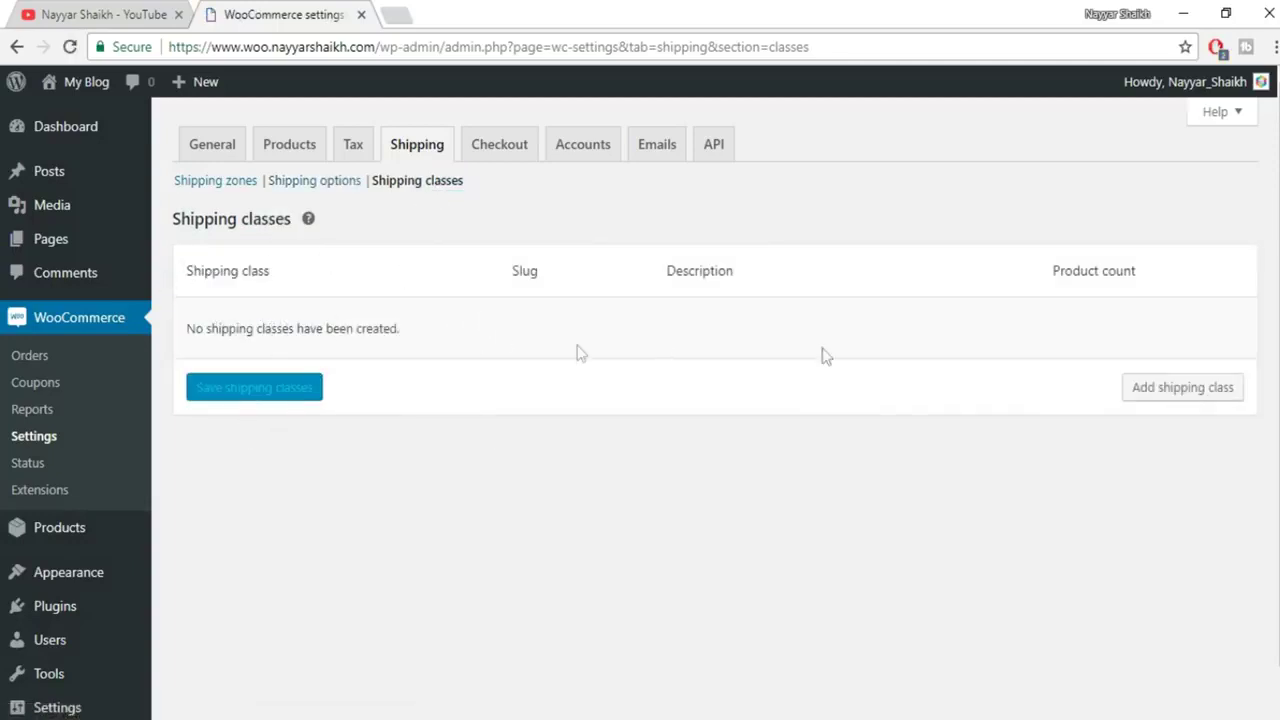
{"action": "left_click", "coordinate": [1208, 395]}
{"action": "left_click", "coordinate": [337, 322]}
{"action": "type", "text": "bulky"}
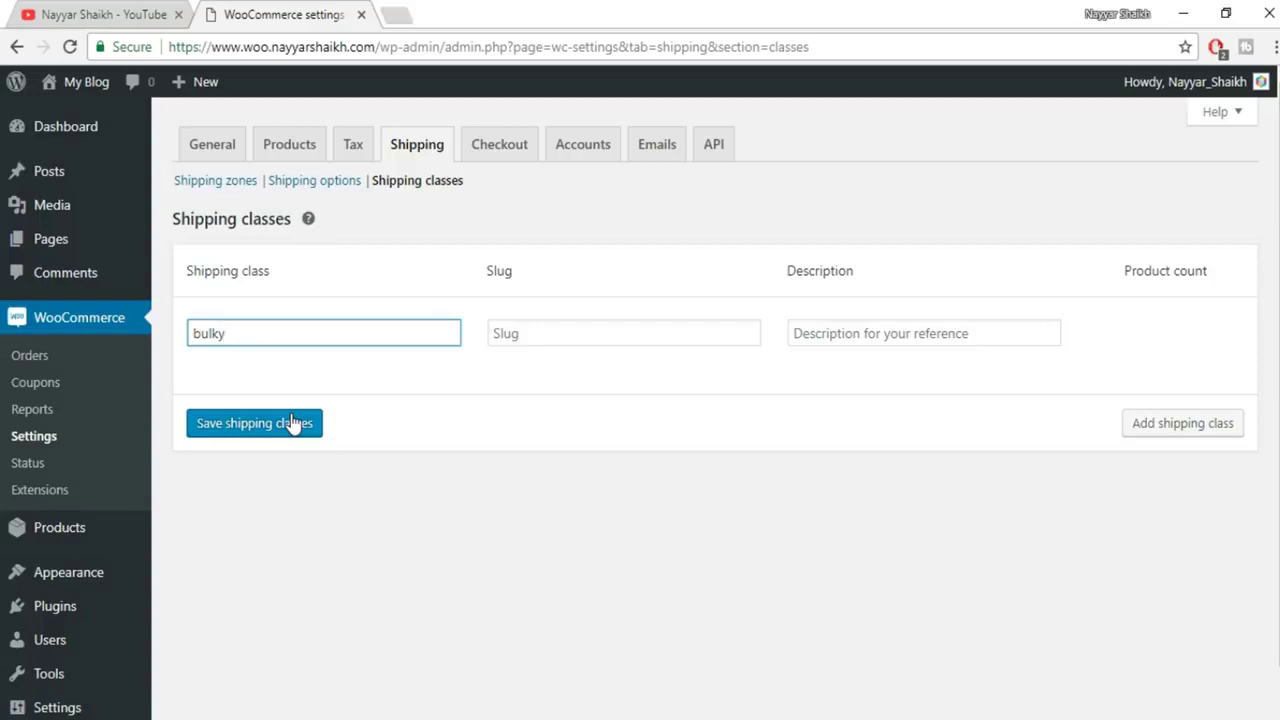
{"action": "key", "text": "ctrl+a"}
{"action": "type", "text": "Television"}
Give the Television class the slug television and the description "Shipping Cost for TV", and save the shipping classes.
{"action": "left_click", "coordinate": [641, 334]}
{"action": "type", "text": "tele"}
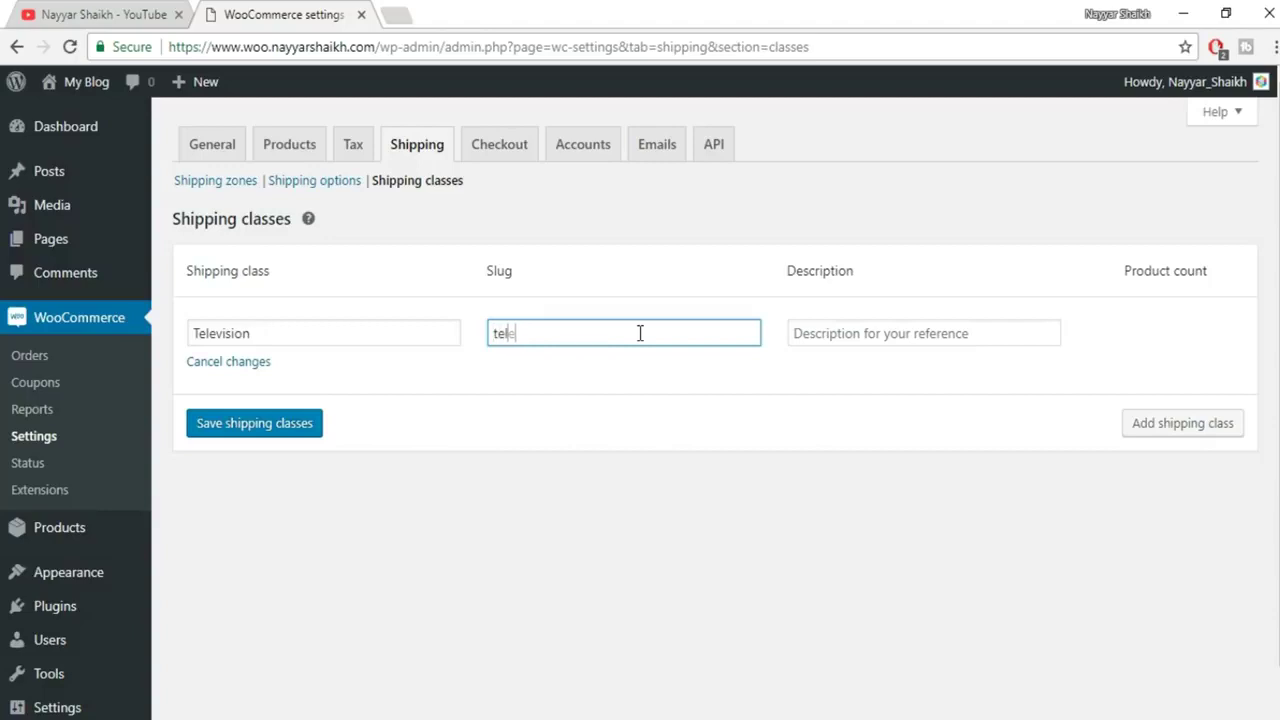
{"action": "type", "text": "vision"}
{"action": "key", "text": "Tab"}
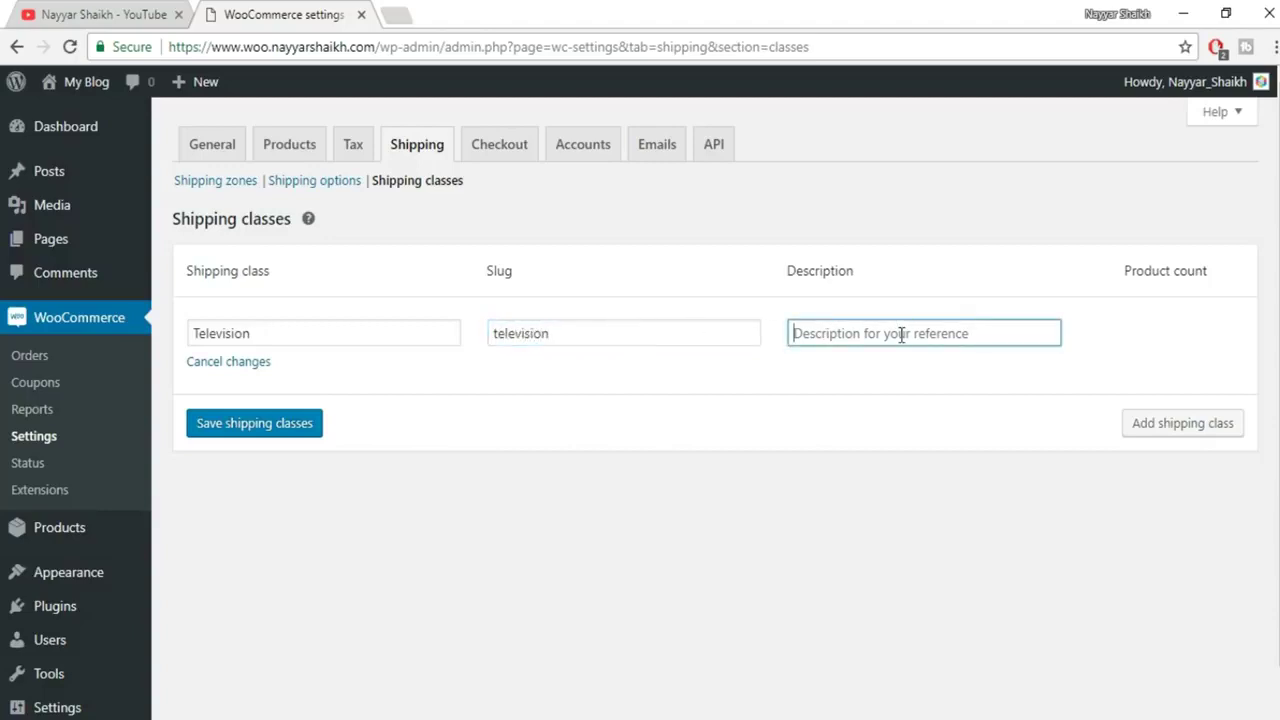
{"action": "type", "text": "Sh"}
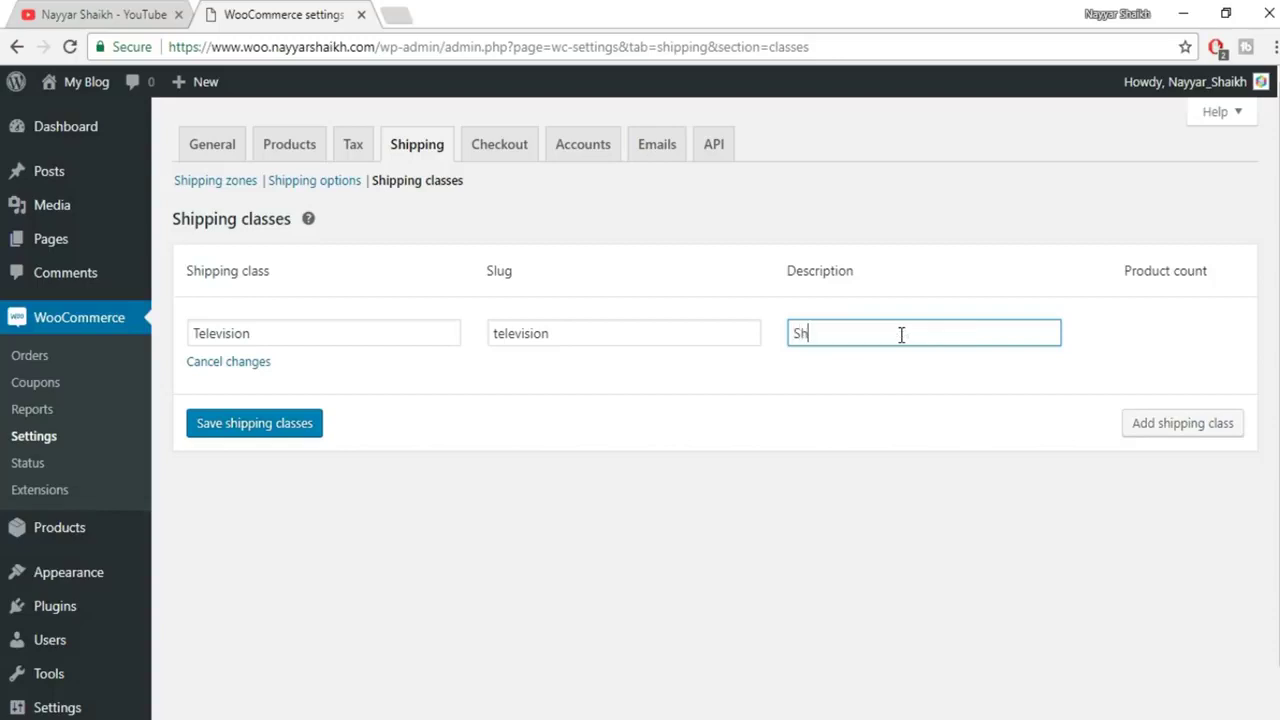
{"action": "type", "text": "ipping Cost for TV"}
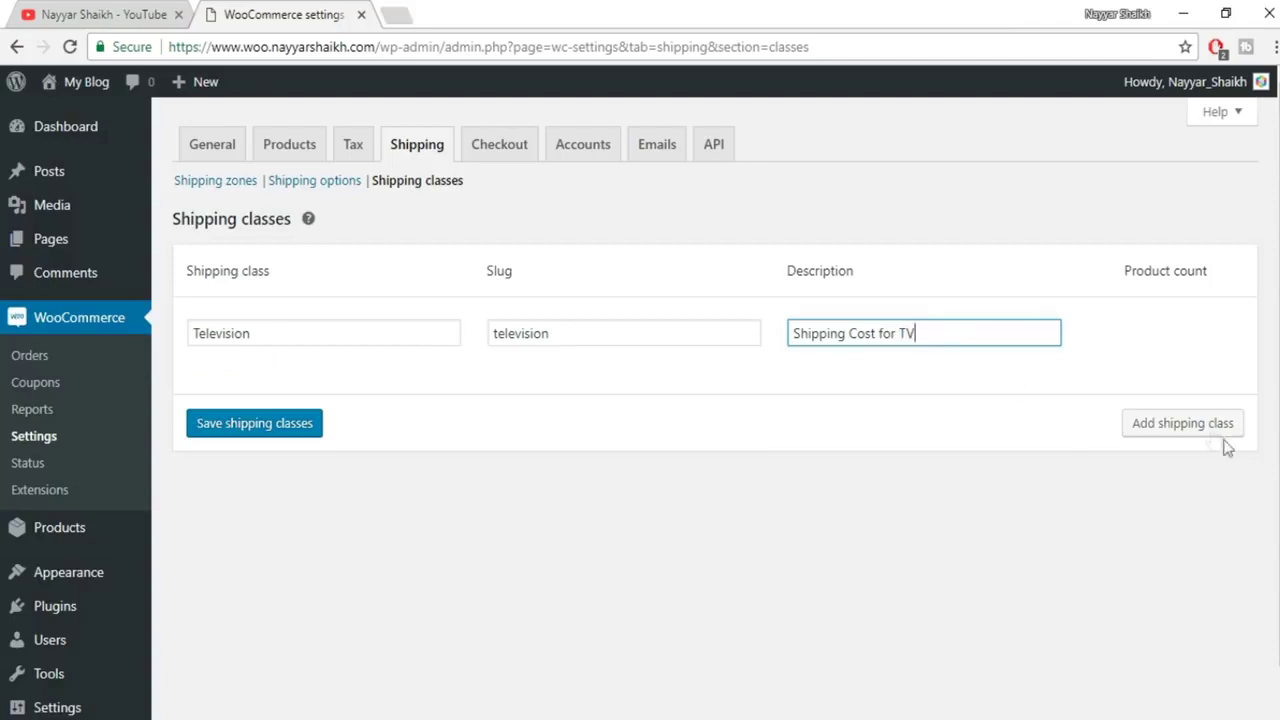
{"action": "left_click", "coordinate": [312, 429]}
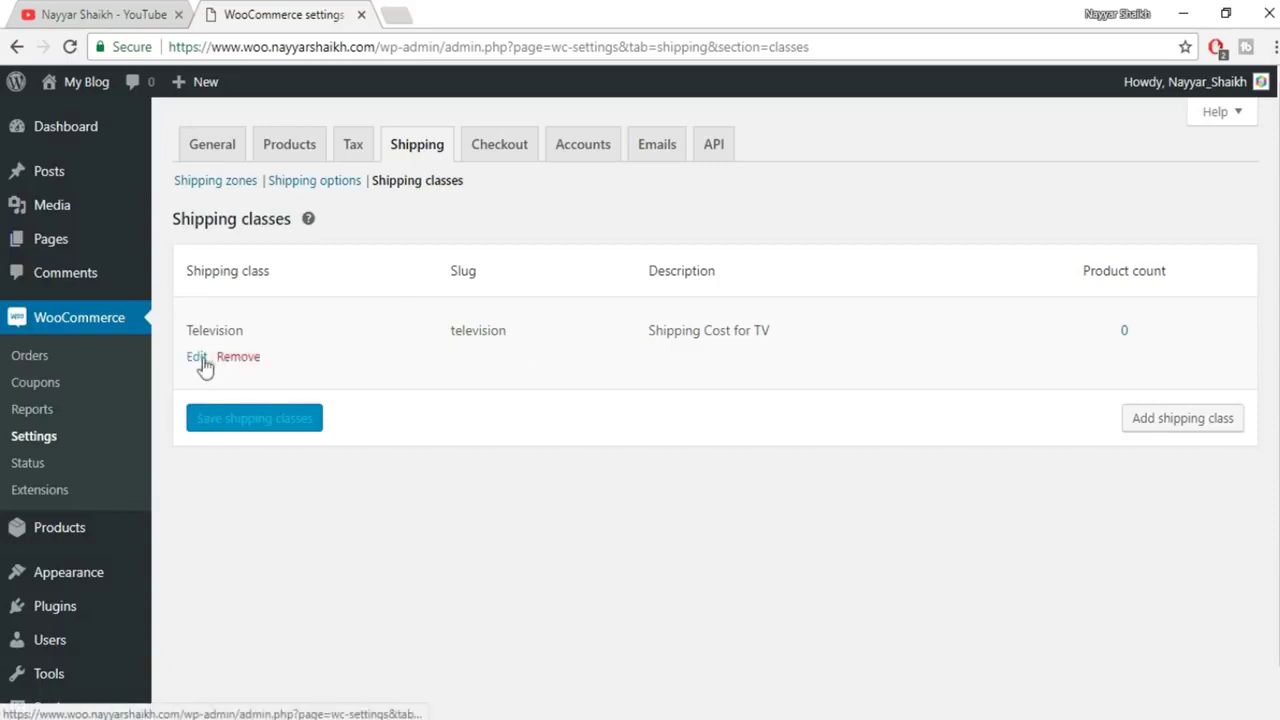
{"action": "left_click", "coordinate": [200, 362]}
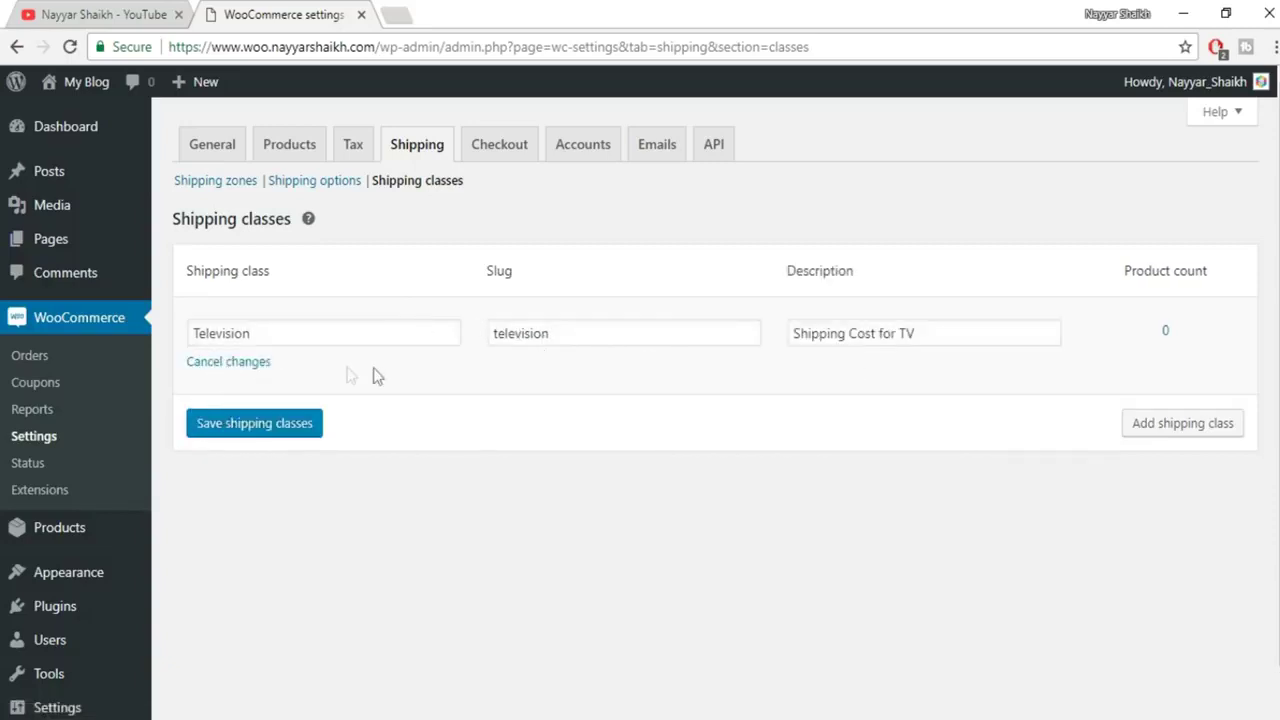
{"action": "left_click", "coordinate": [244, 432]}
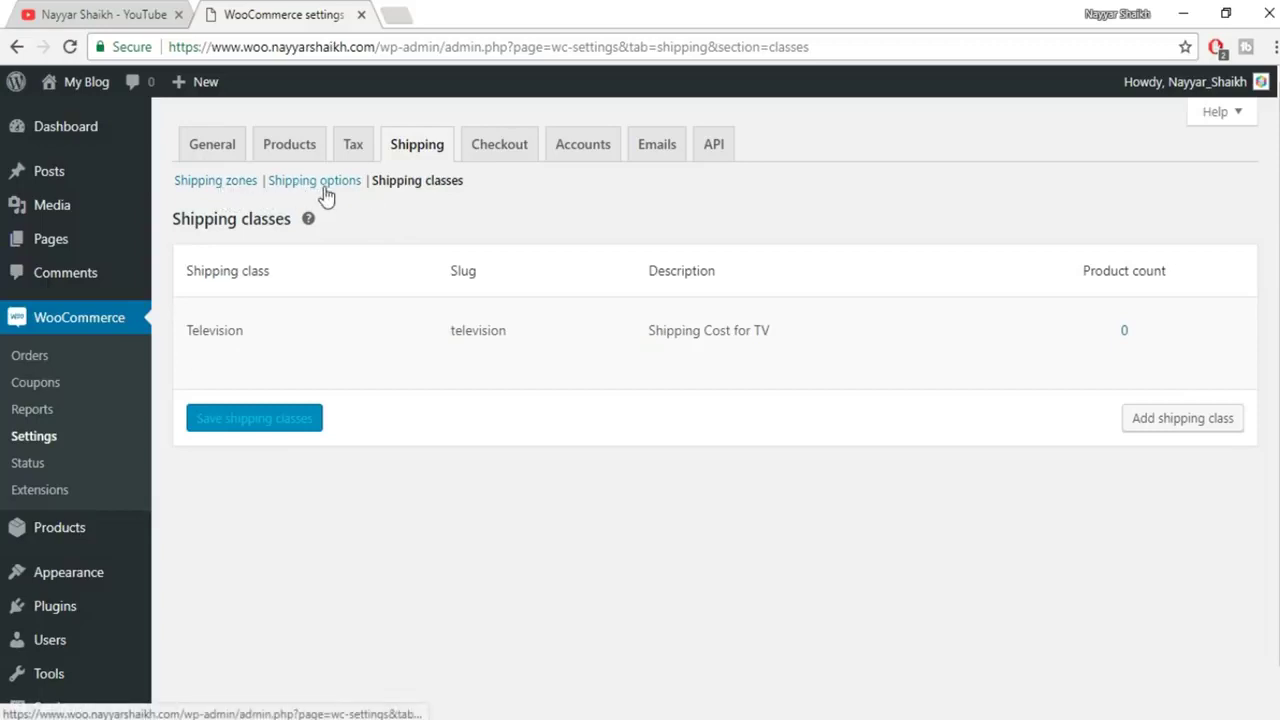
Open the Flat rate method's settings in the INDIA shipping zone.
{"action": "left_click", "coordinate": [230, 182]}
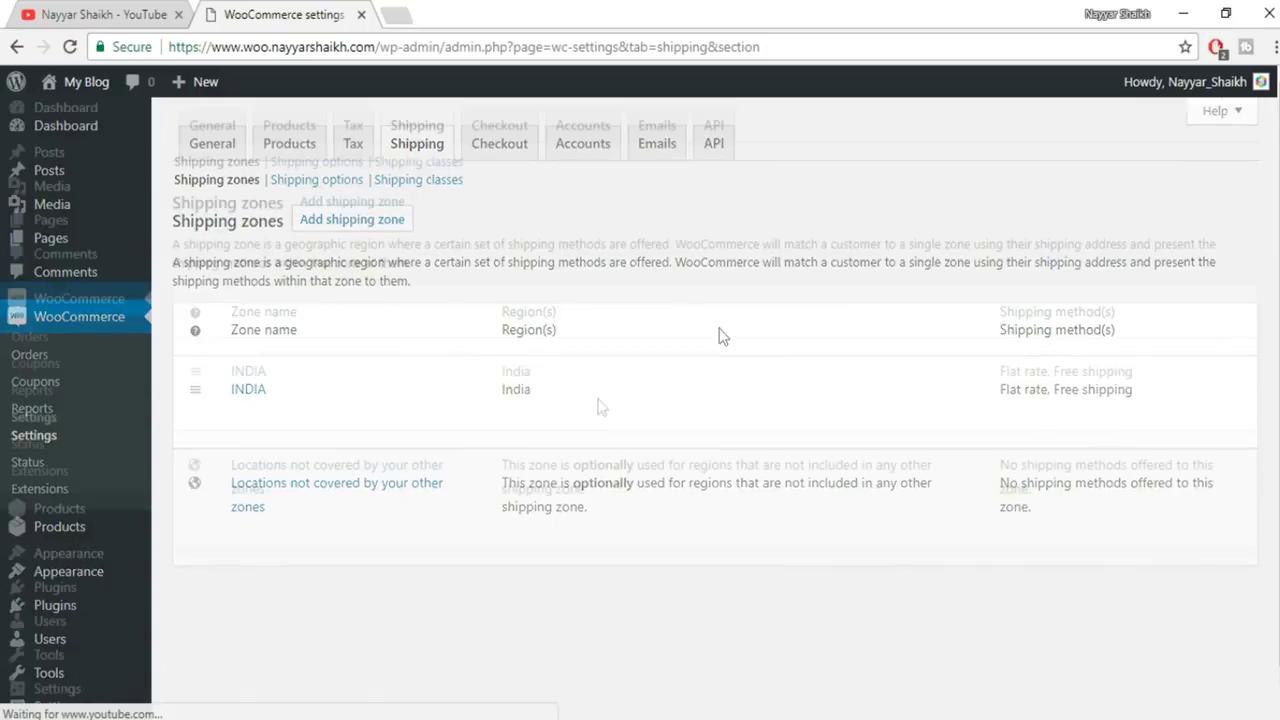
{"action": "scroll", "coordinate": [720, 337], "scroll_direction": "down", "scroll_amount": 1}
{"action": "mouse_move", "coordinate": [243, 394]}
{"action": "left_click", "coordinate": [241, 372]}
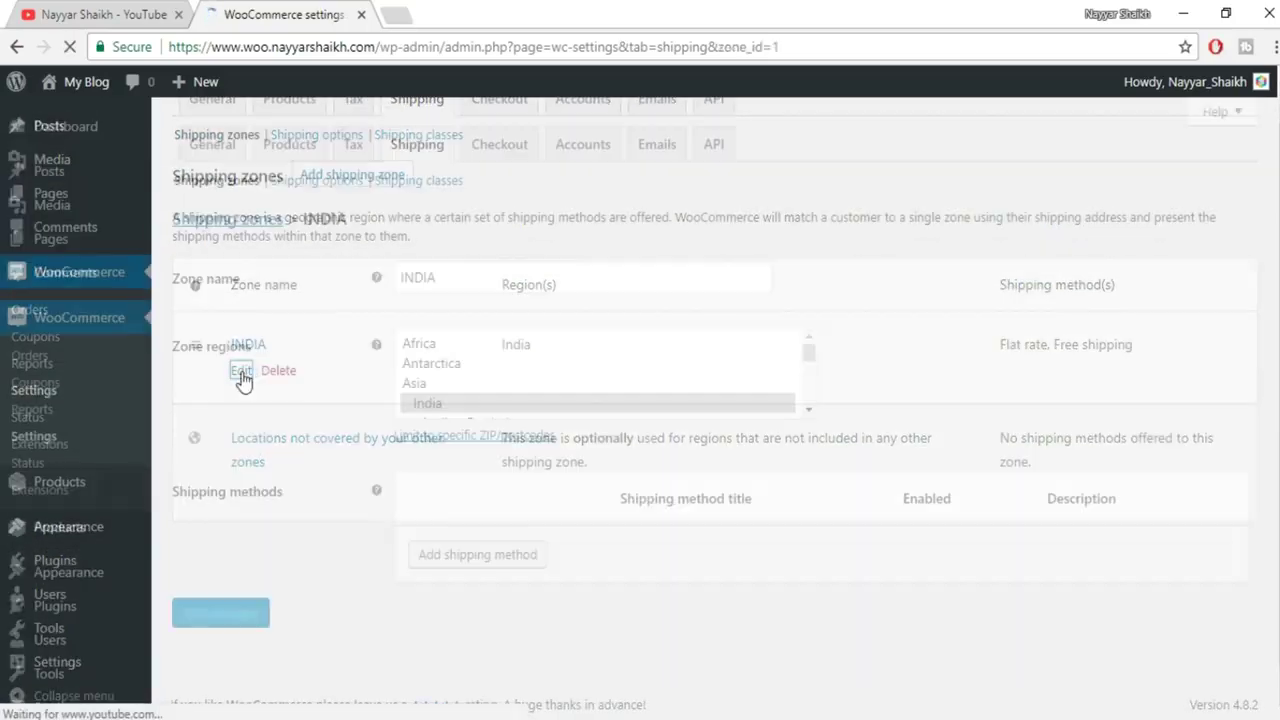
{"action": "scroll", "coordinate": [466, 409], "scroll_direction": "down", "scroll_amount": 2}
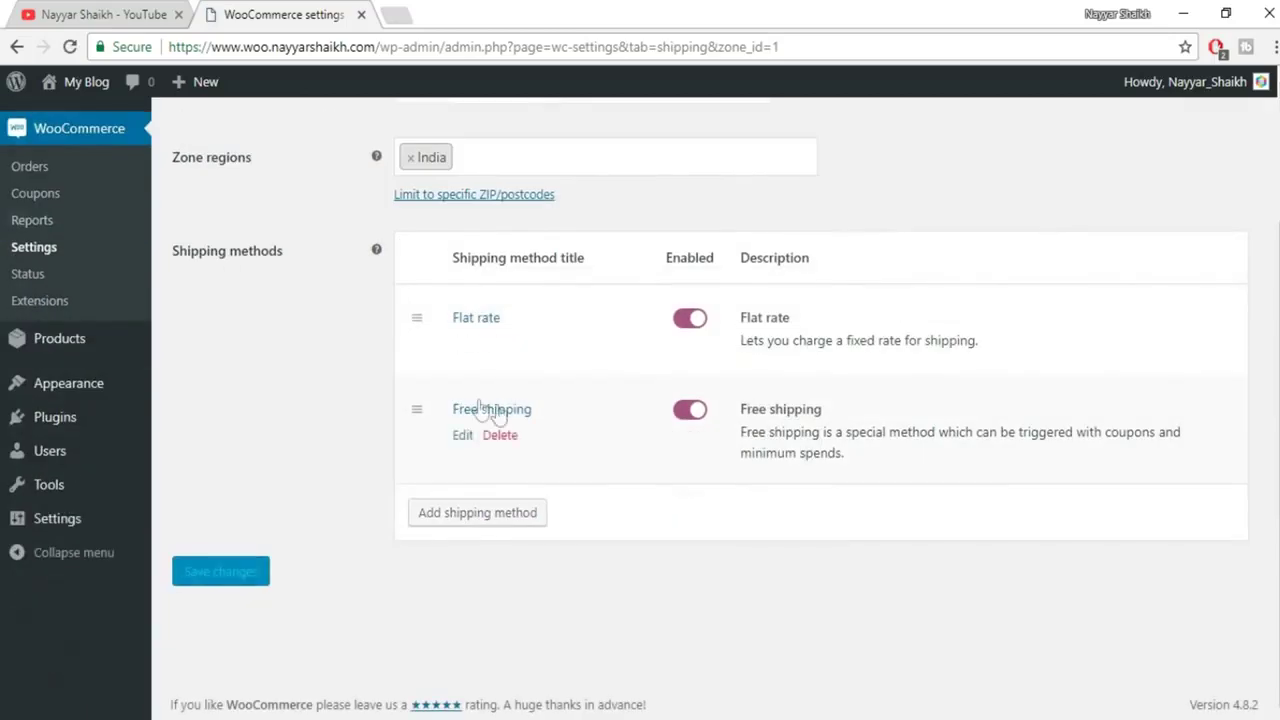
{"action": "left_click", "coordinate": [462, 344]}
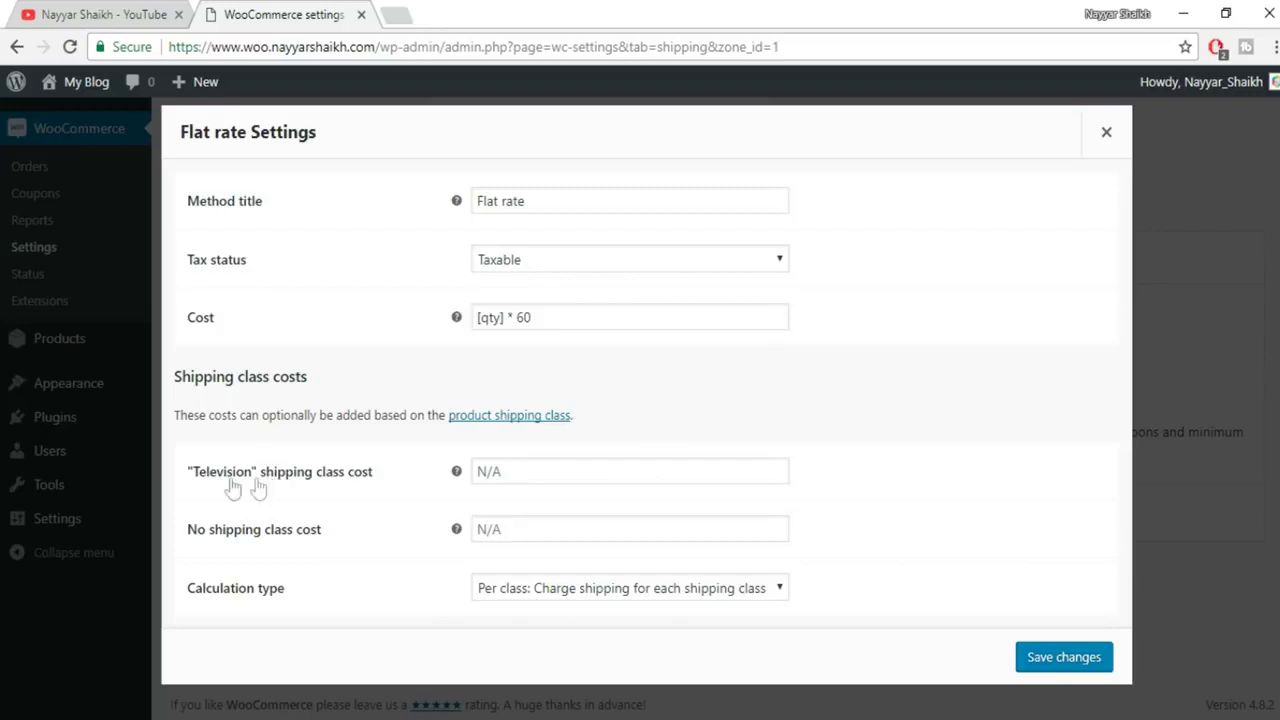
Set the "Television" shipping class cost to [qty] * 500, keep the per-class calculation type, and save.
{"action": "left_click", "coordinate": [518, 470]}
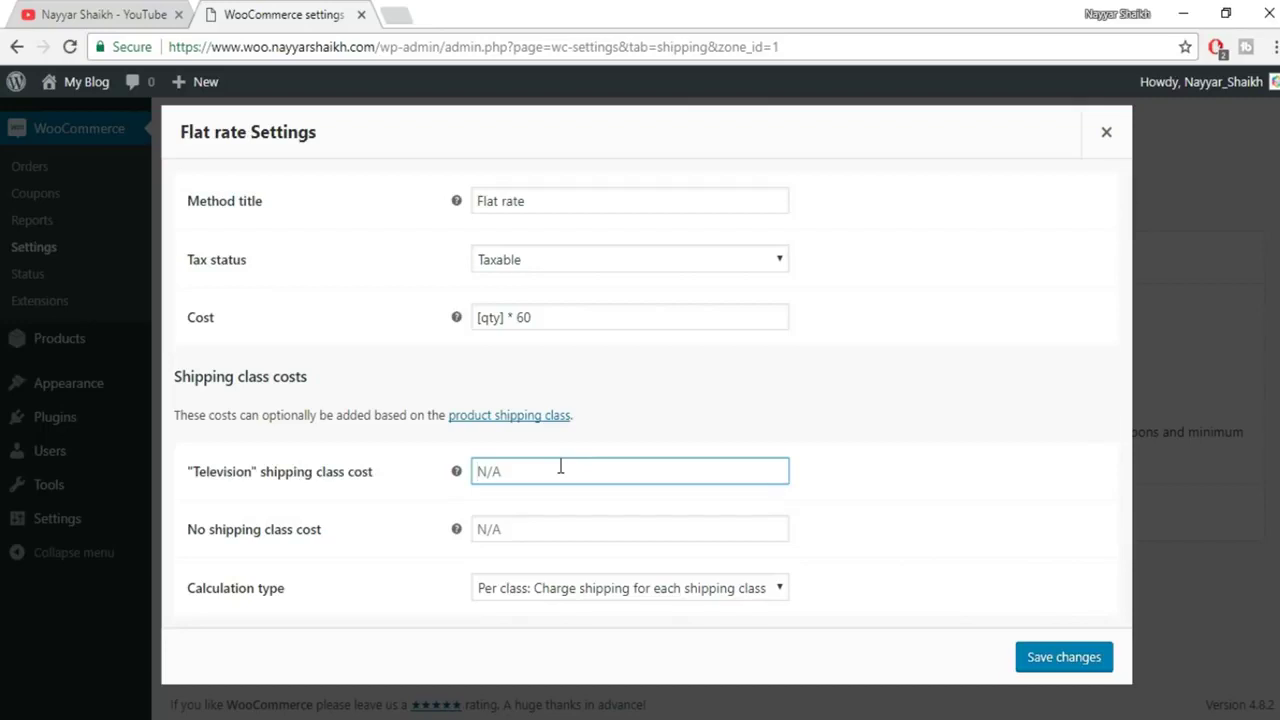
{"action": "type", "text": "["}
{"action": "key", "text": "BackSpace"}
{"action": "type", "text": "[qty] * 500"}
{"action": "left_click", "coordinate": [735, 590]}
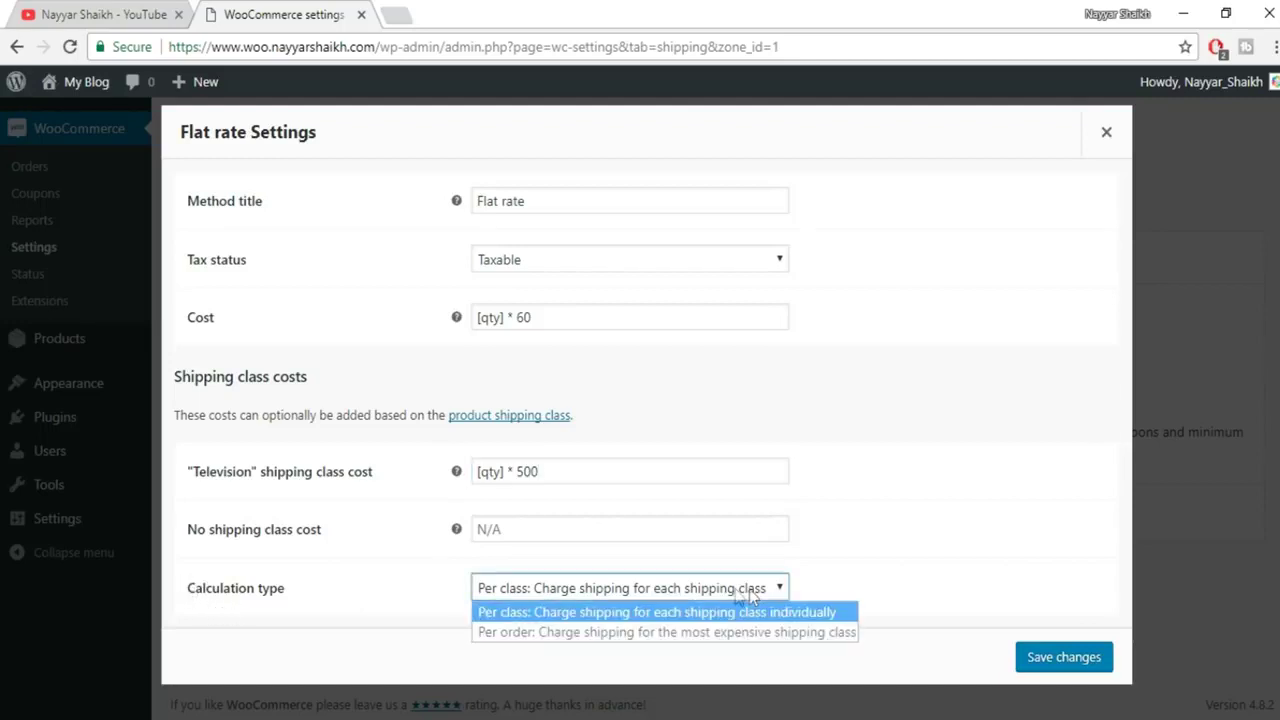
{"action": "left_click", "coordinate": [1000, 626]}
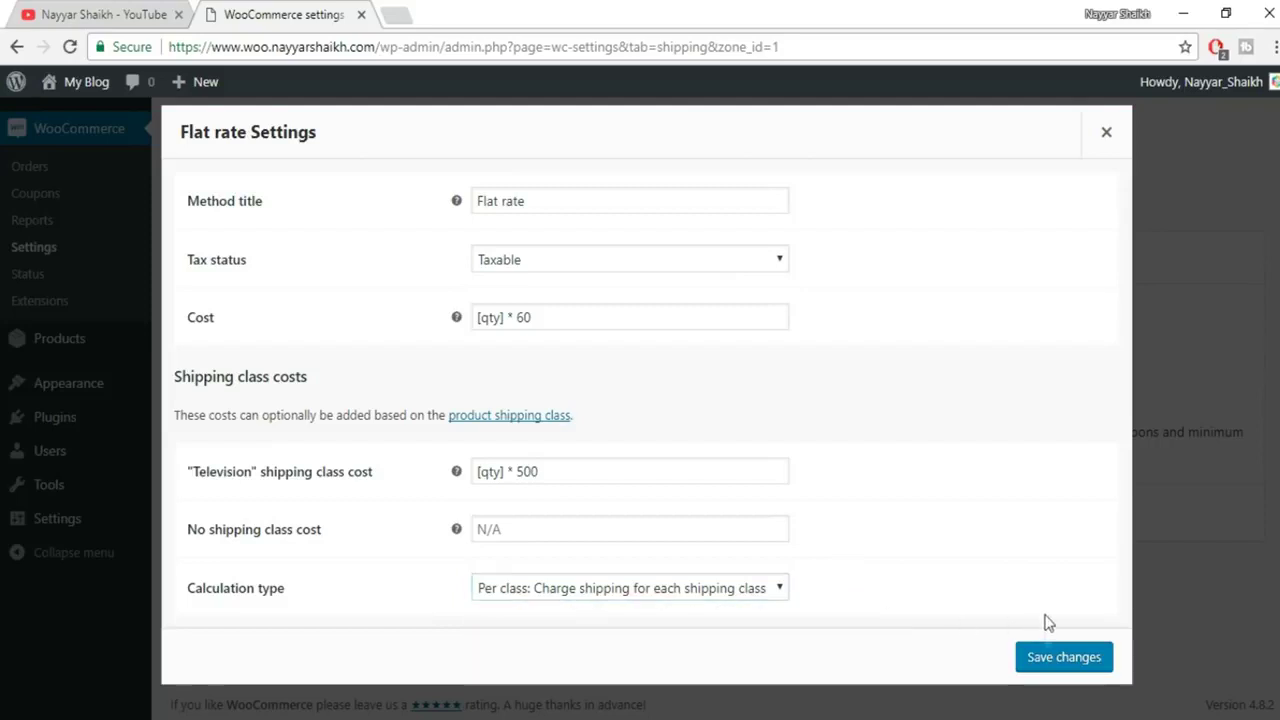
{"action": "left_click", "coordinate": [1050, 657]}
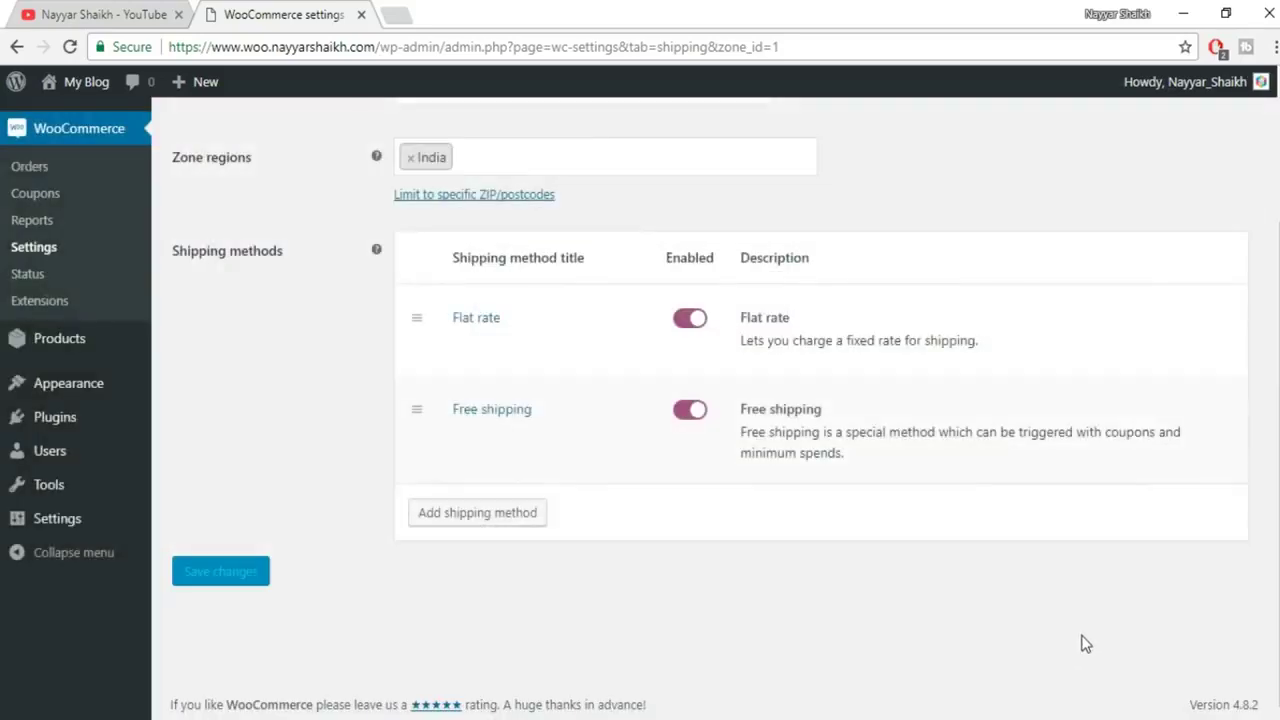
Open the WooCommerce Checkout settings.
{"action": "scroll", "coordinate": [1095, 617], "scroll_direction": "up", "scroll_amount": 2}
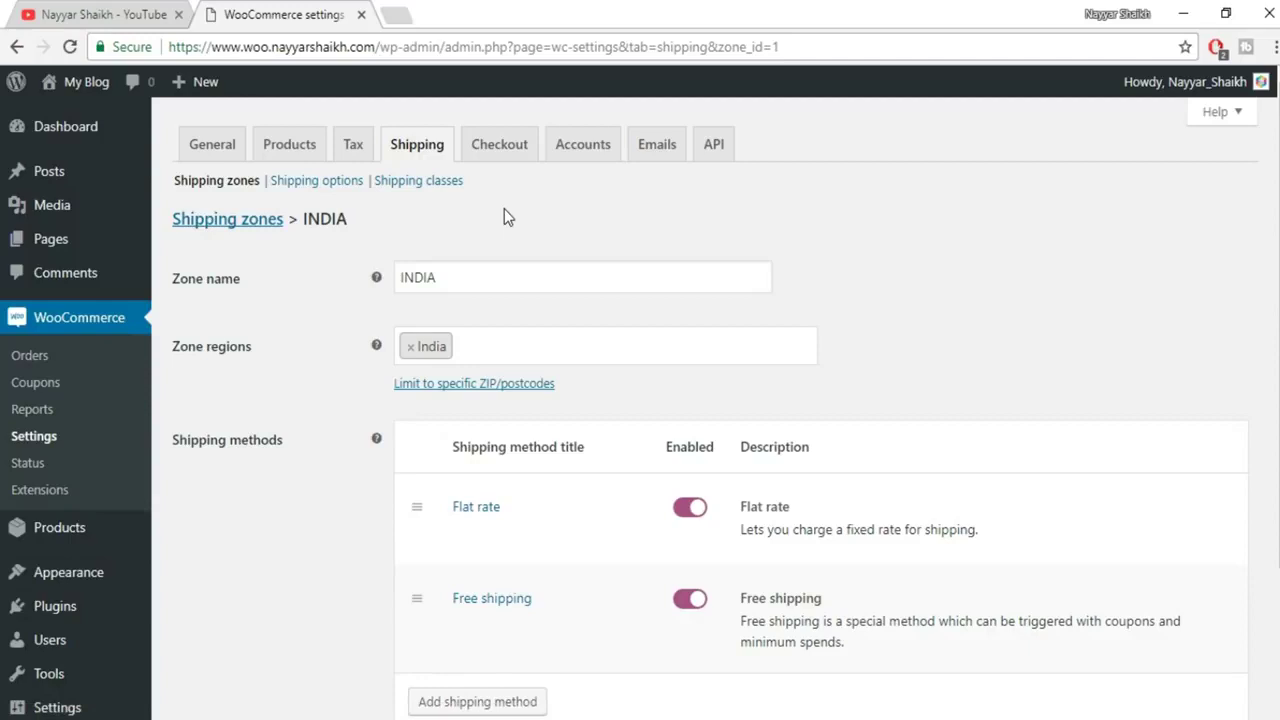
{"action": "left_click", "coordinate": [519, 147]}
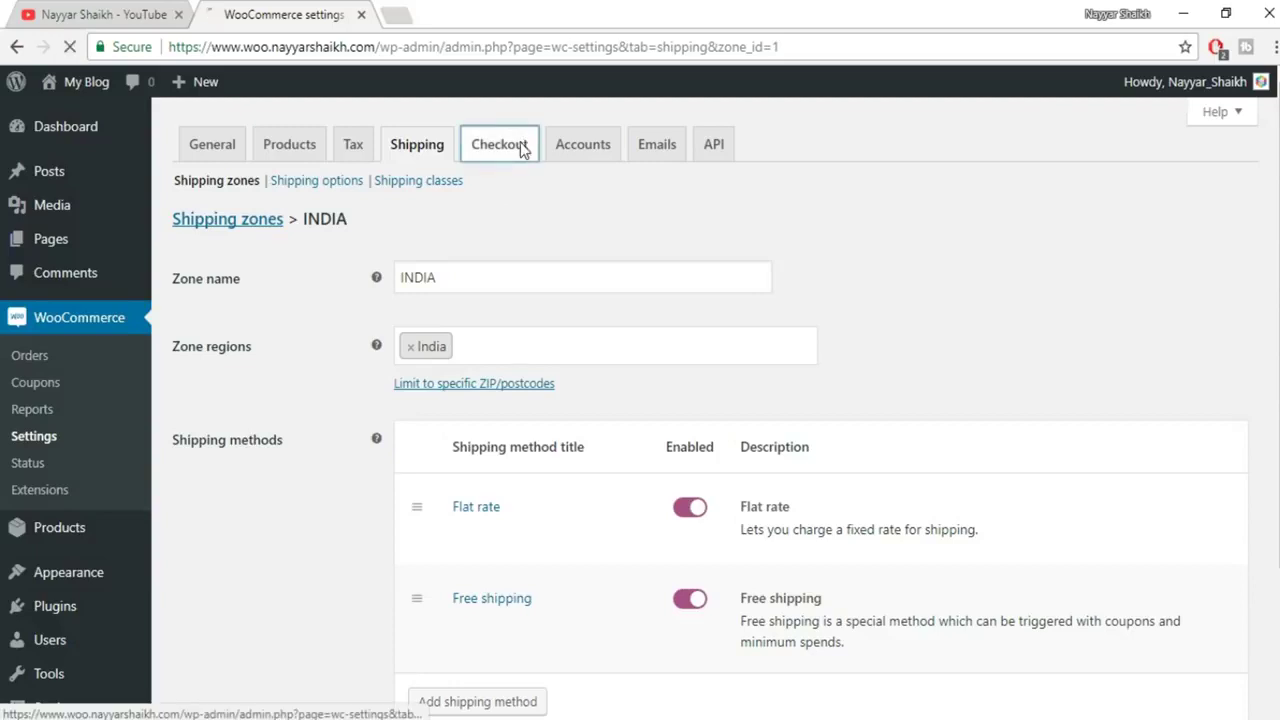
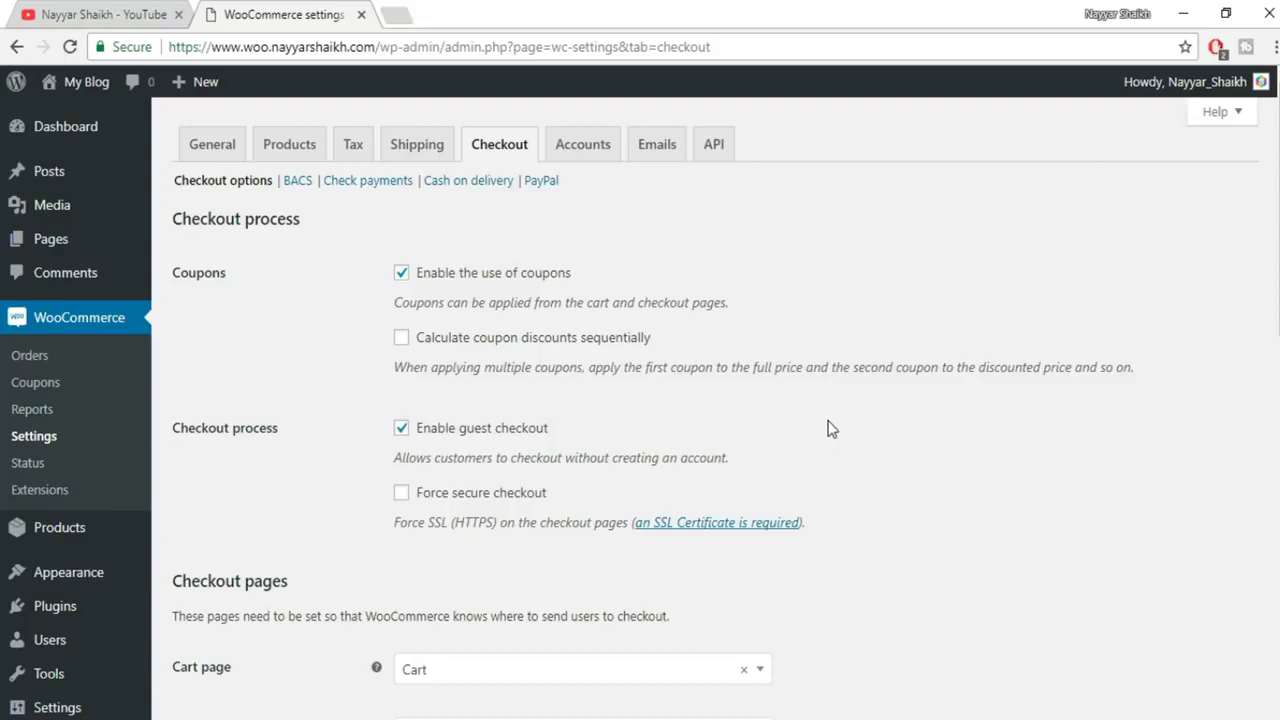
Enable Force secure checkout in the checkout process options and view the site's secure connection details in the browser.
{"action": "scroll", "coordinate": [820, 432], "scroll_direction": "down", "scroll_amount": 1}
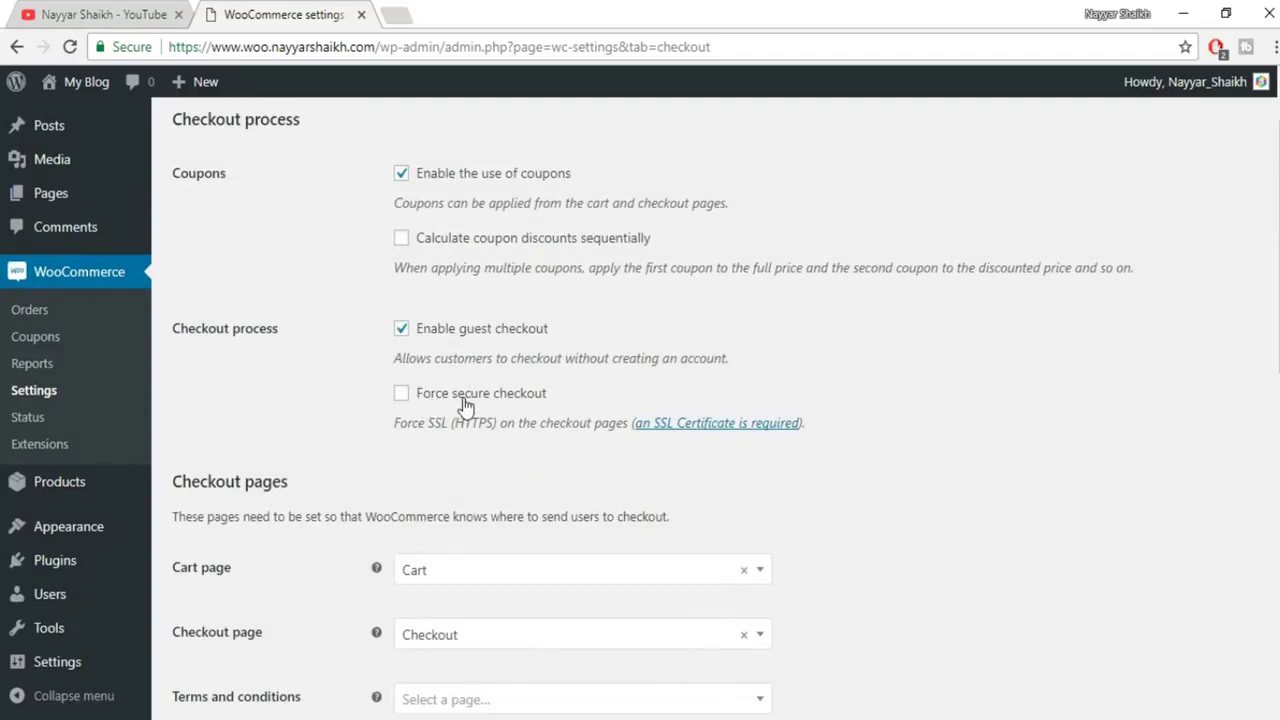
{"action": "left_click", "coordinate": [403, 396]}
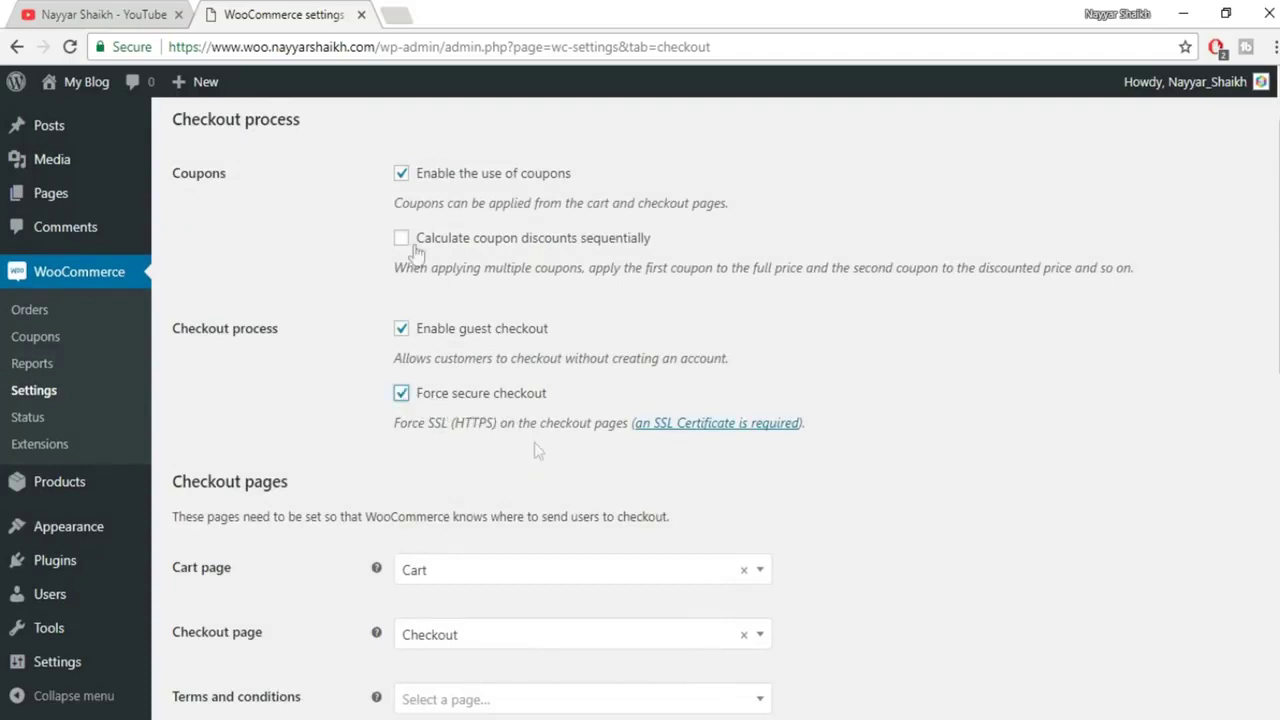
{"action": "left_click", "coordinate": [127, 52]}
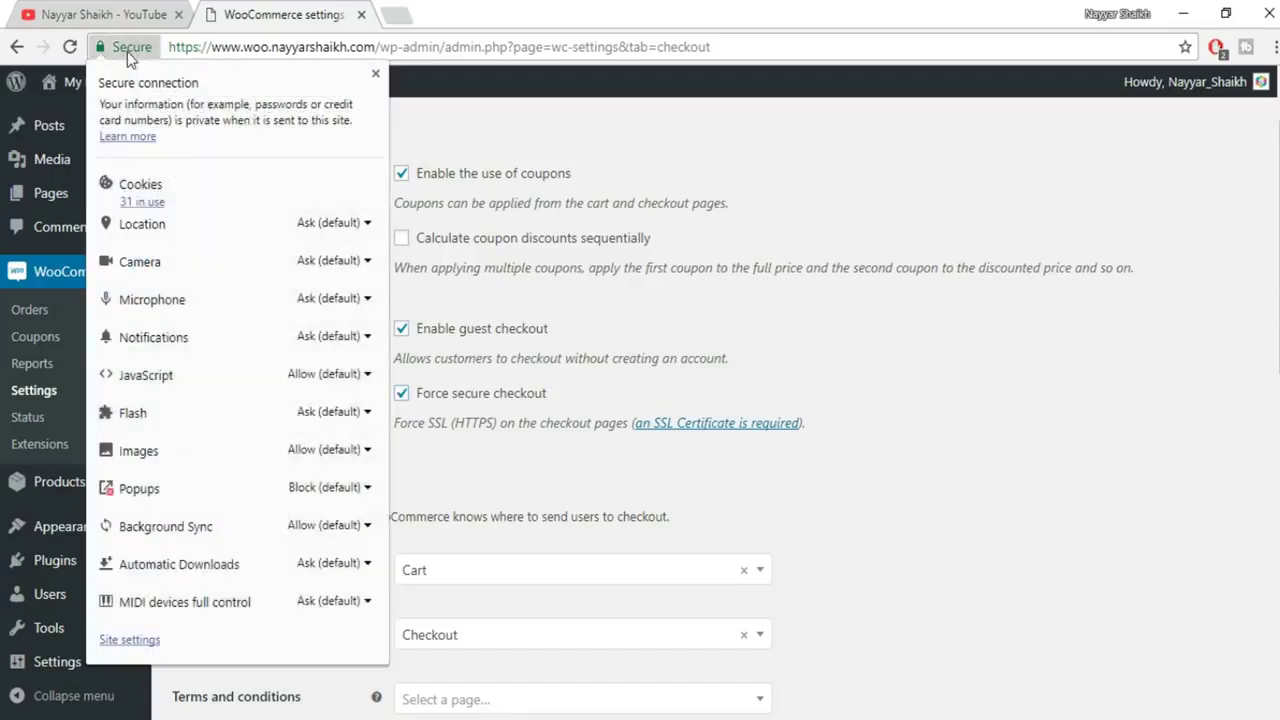
{"action": "left_click", "coordinate": [375, 73]}
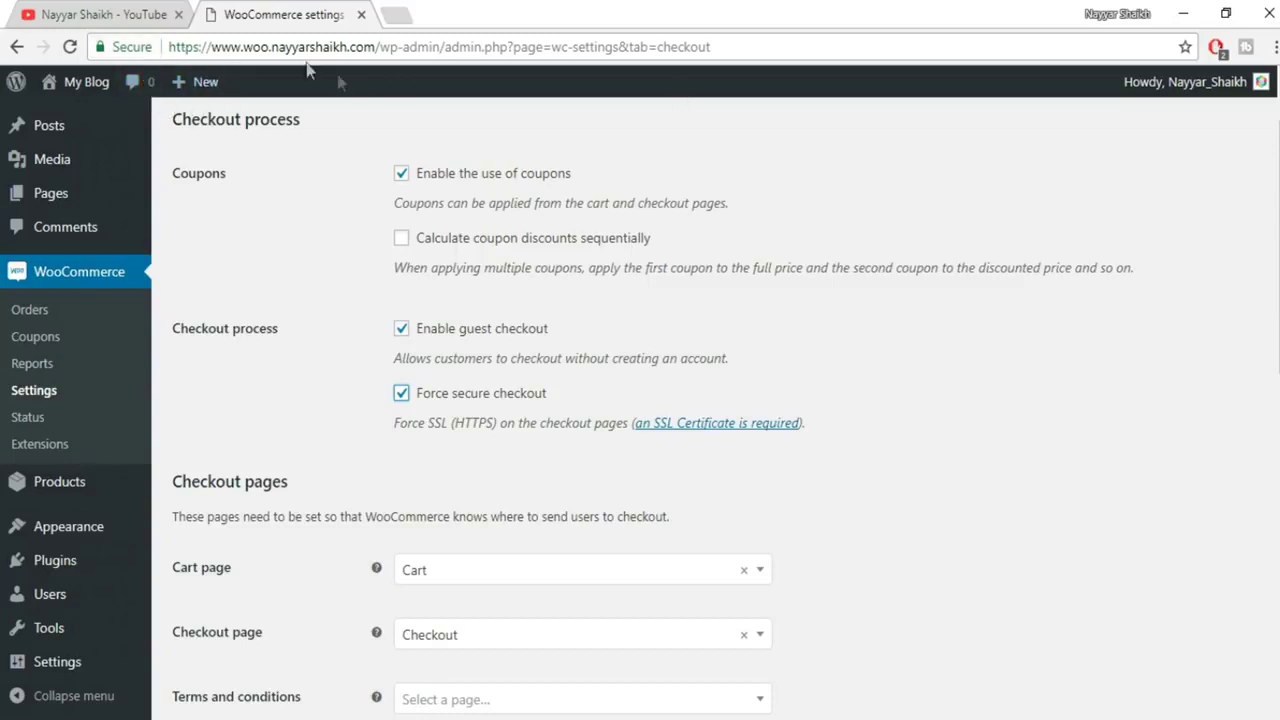
{"action": "left_click", "coordinate": [111, 50]}
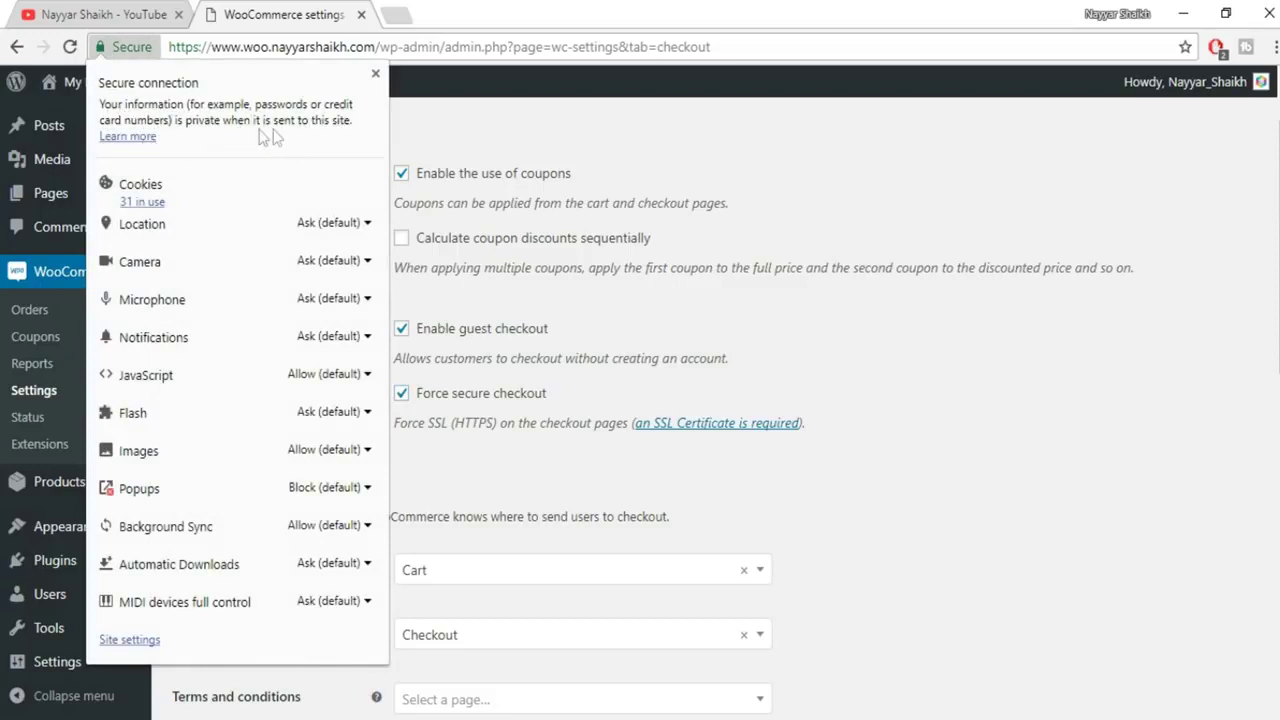
{"action": "left_click", "coordinate": [375, 74]}
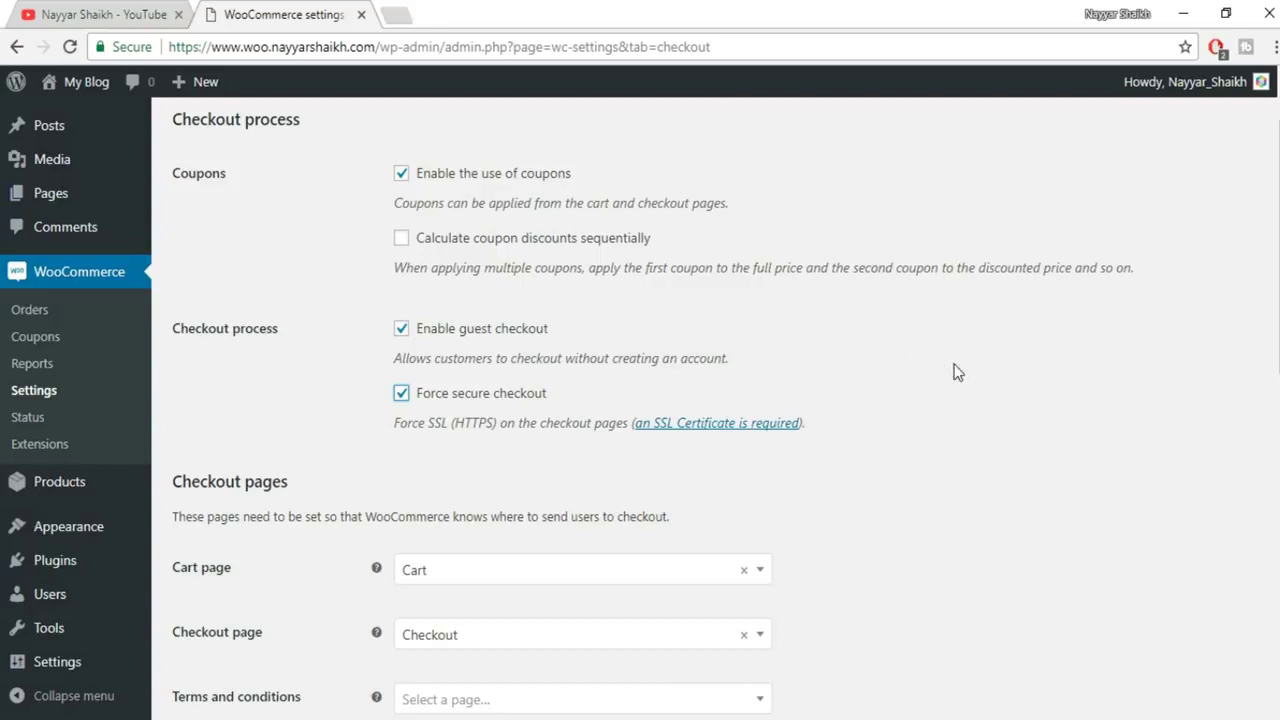
View the page choices for Terms and conditions without selecting one, and save the checkout settings.
{"action": "scroll", "coordinate": [979, 363], "scroll_direction": "down", "scroll_amount": 3}
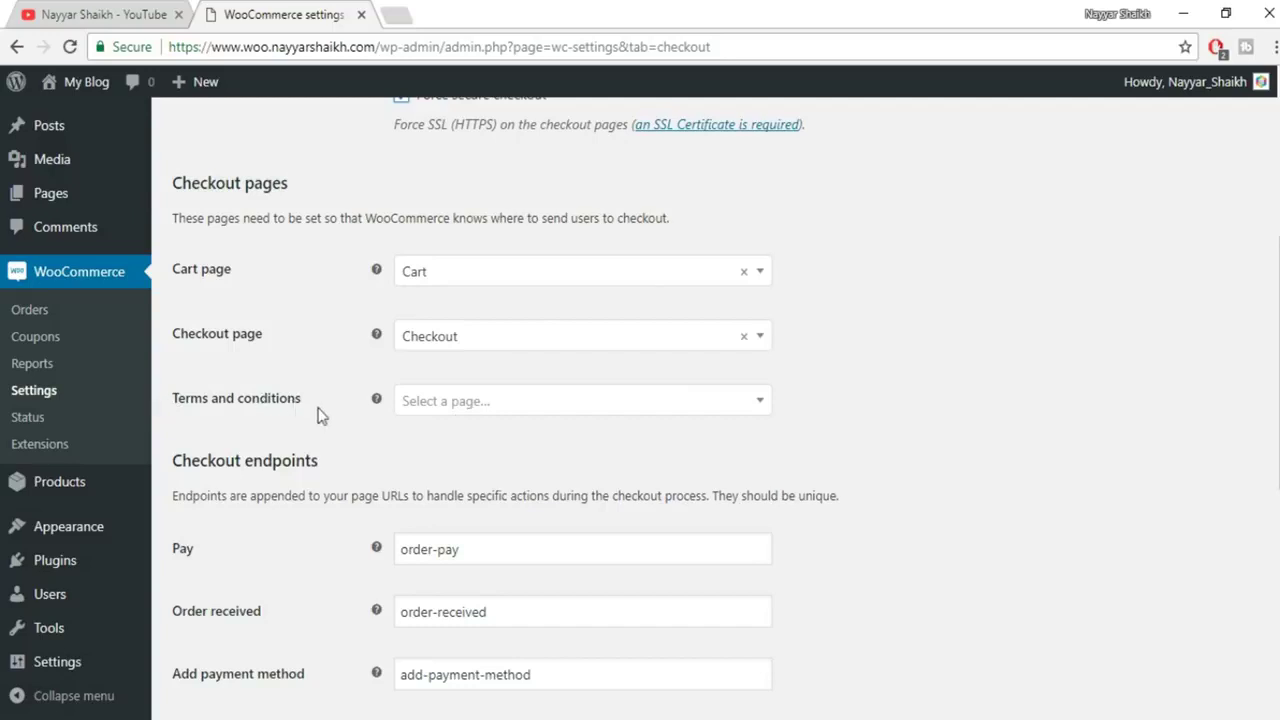
{"action": "left_click", "coordinate": [545, 404]}
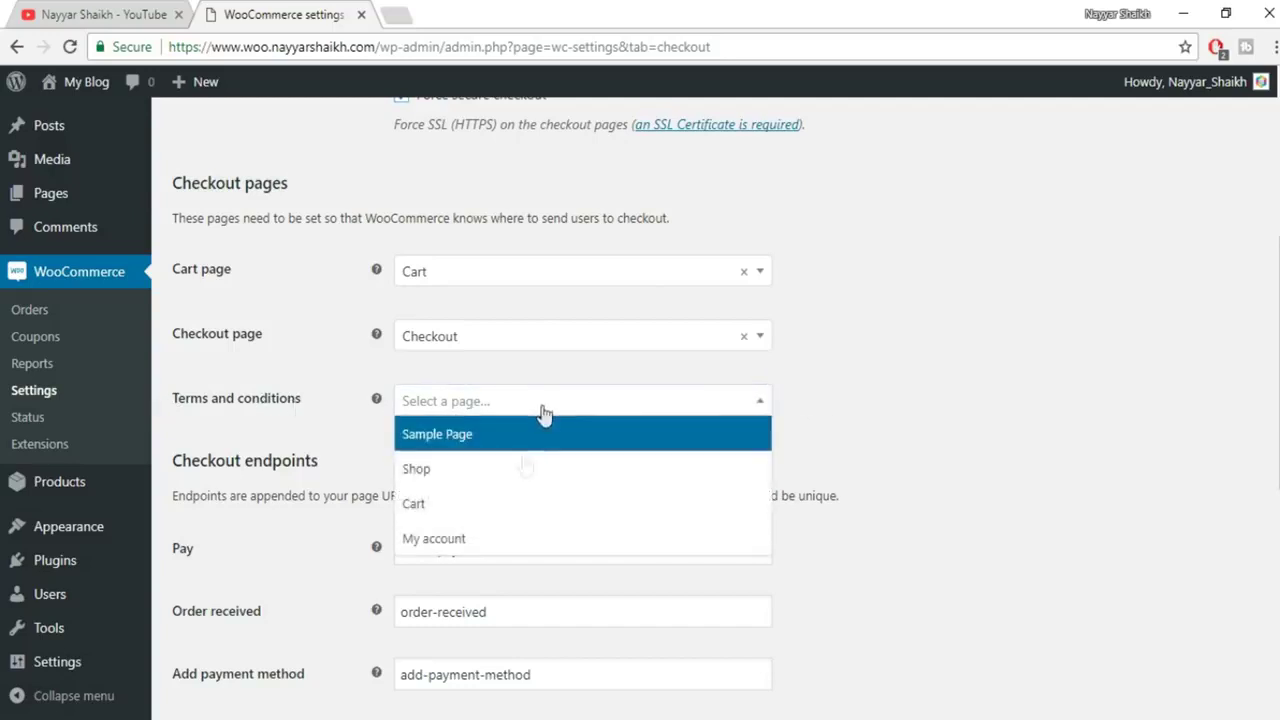
{"action": "left_click", "coordinate": [977, 381]}
{"action": "scroll", "coordinate": [540, 486], "scroll_direction": "down", "scroll_amount": 3}
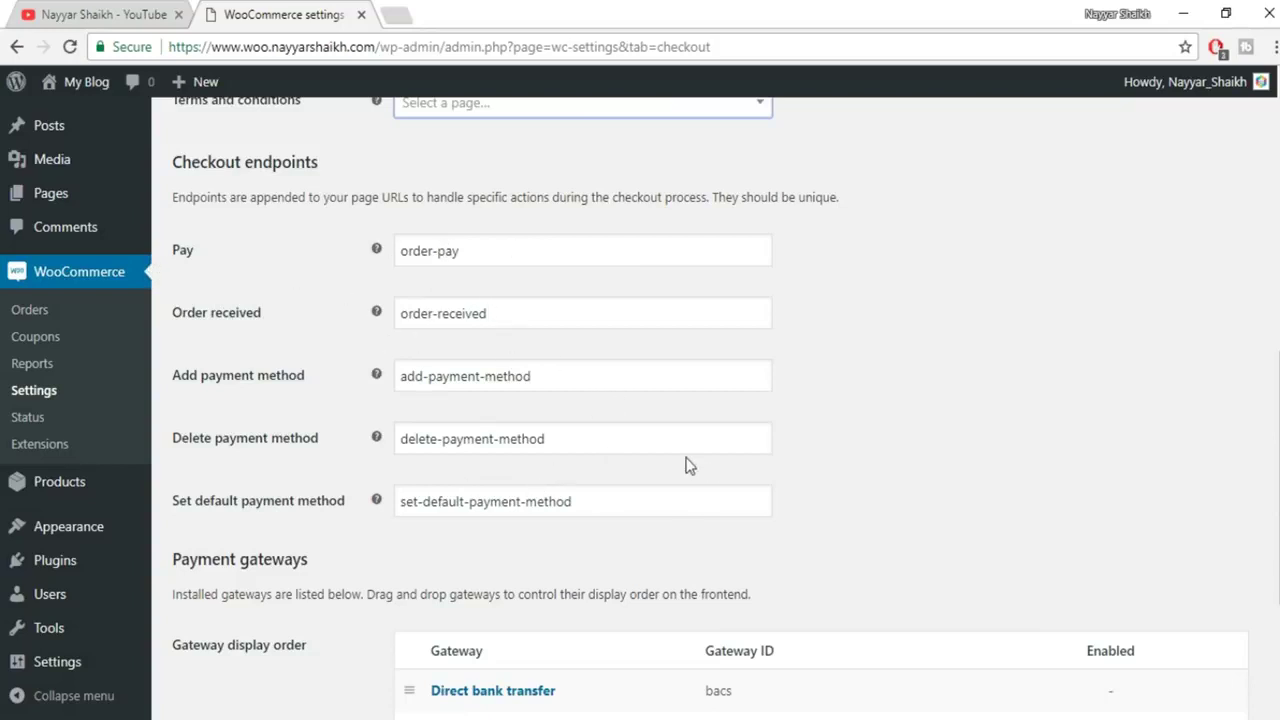
{"action": "scroll", "coordinate": [727, 368], "scroll_direction": "down", "scroll_amount": 3}
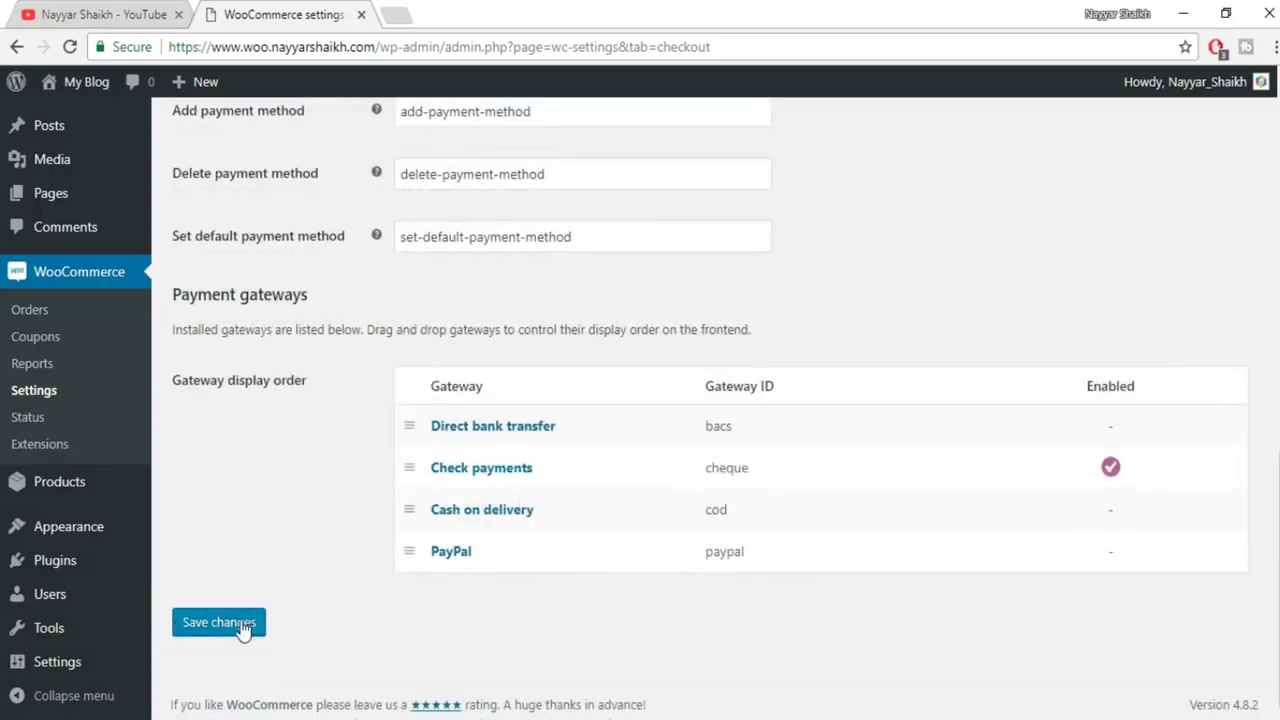
{"action": "left_click", "coordinate": [242, 628]}
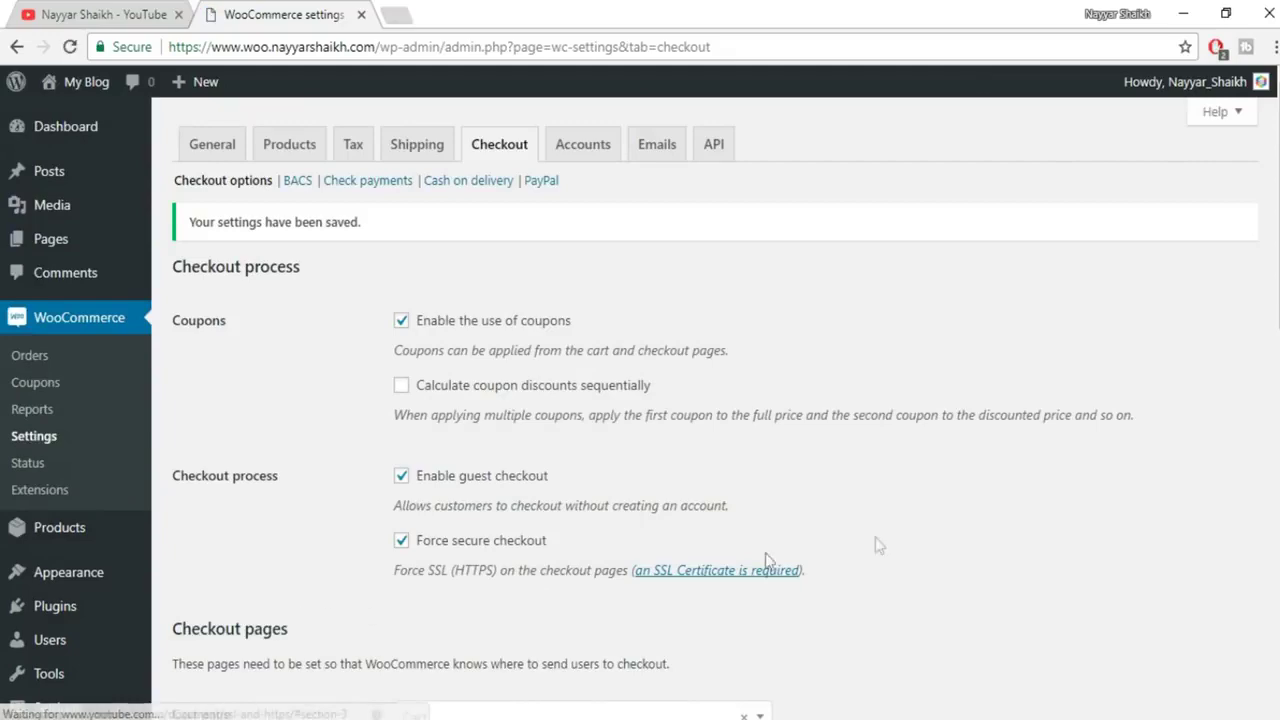
Disable the Check payments gateway and save its settings.
{"action": "scroll", "coordinate": [942, 545], "scroll_direction": "down", "scroll_amount": 1}
{"action": "scroll", "coordinate": [942, 545], "scroll_direction": "down", "scroll_amount": 9}
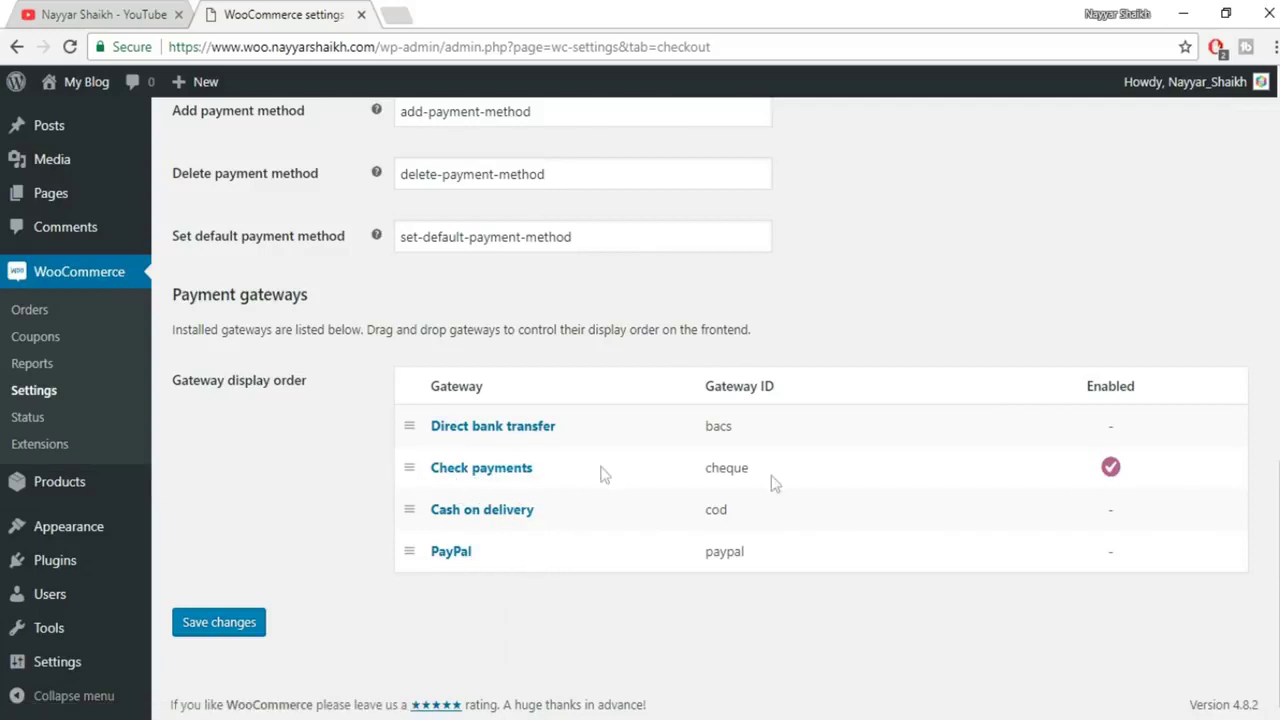
{"action": "left_click", "coordinate": [491, 476]}
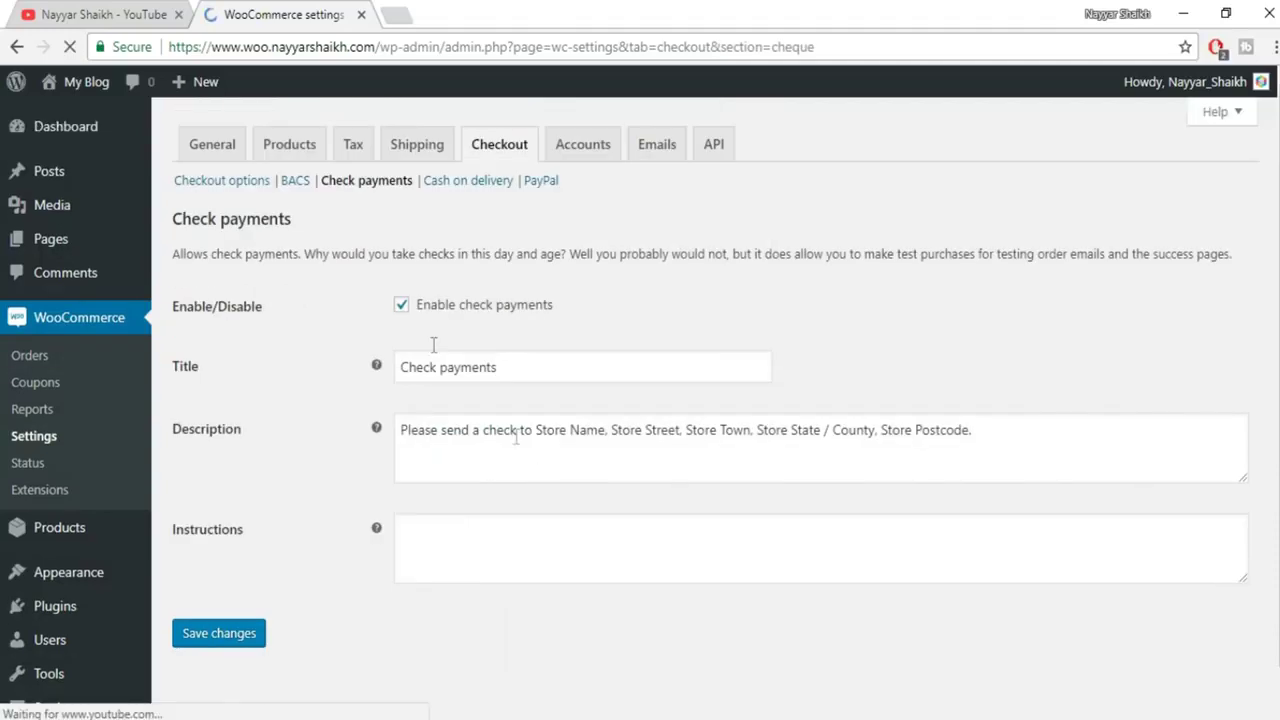
{"action": "left_click", "coordinate": [434, 312]}
{"action": "left_click", "coordinate": [234, 637]}
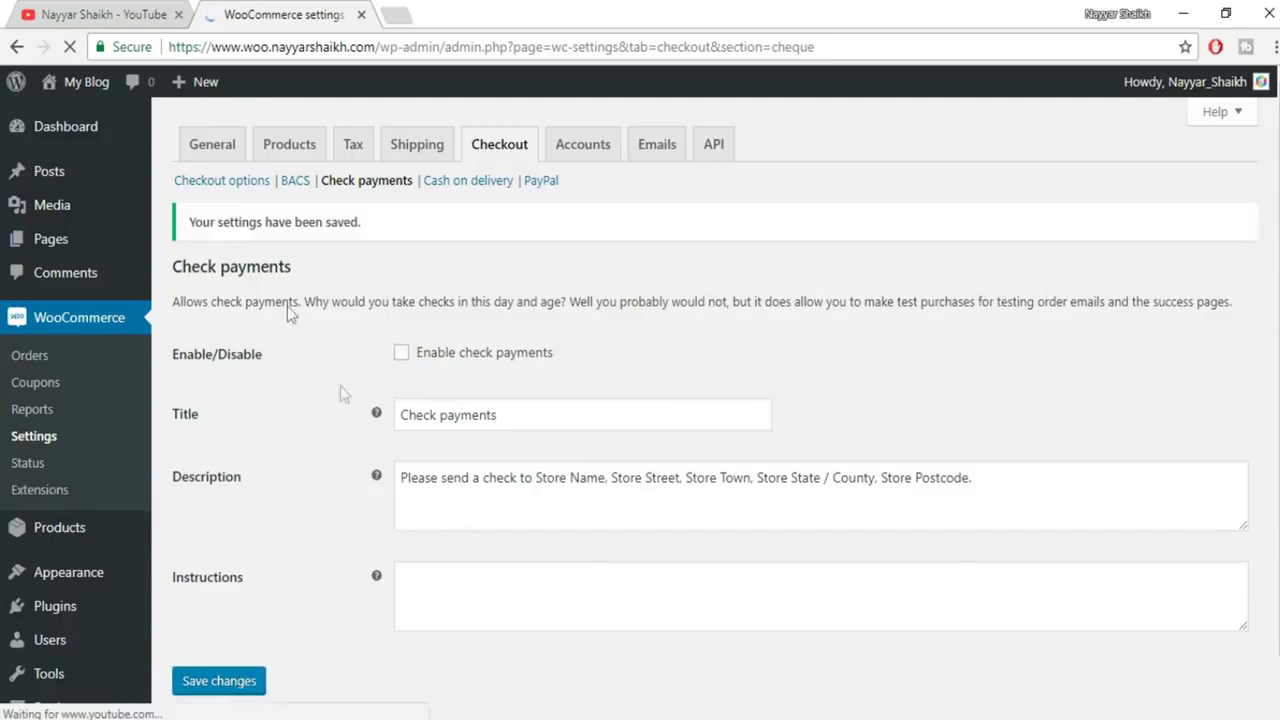
Open the PayPal gateway's settings from the checkout options and enable PayPal Standard.
{"action": "left_click", "coordinate": [232, 180]}
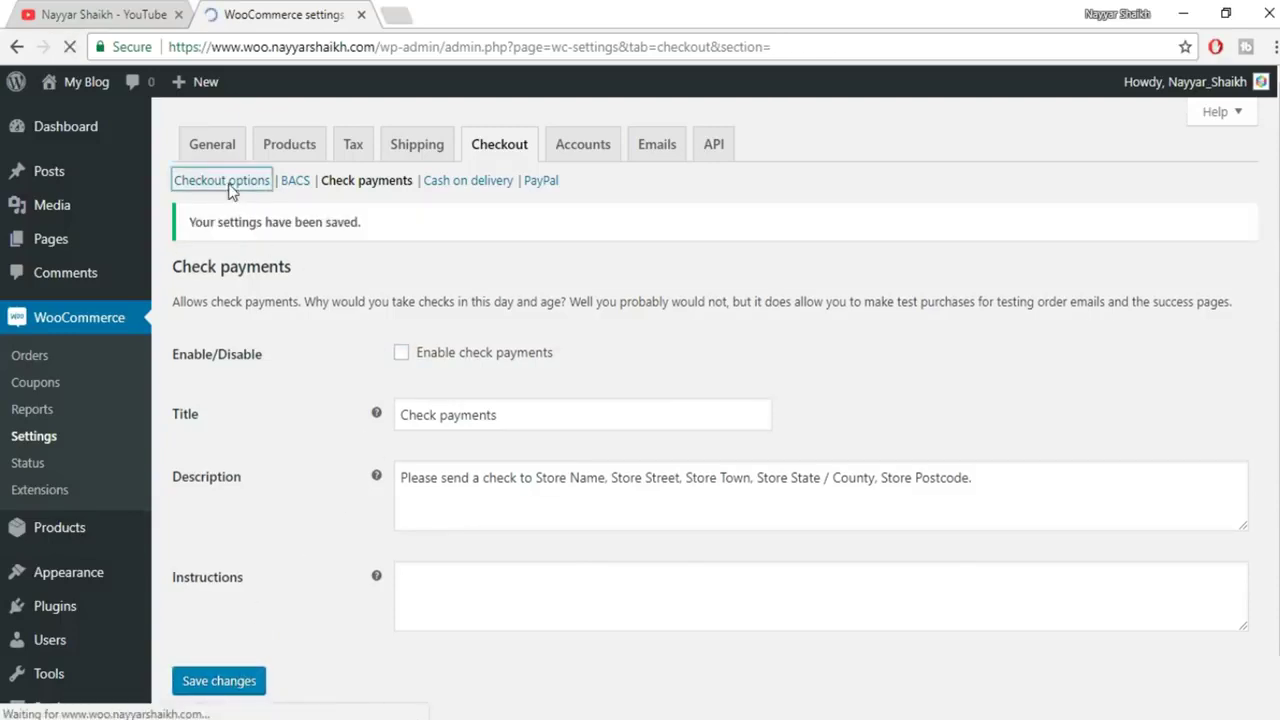
{"action": "scroll", "coordinate": [1076, 528], "scroll_direction": "down", "scroll_amount": 10}
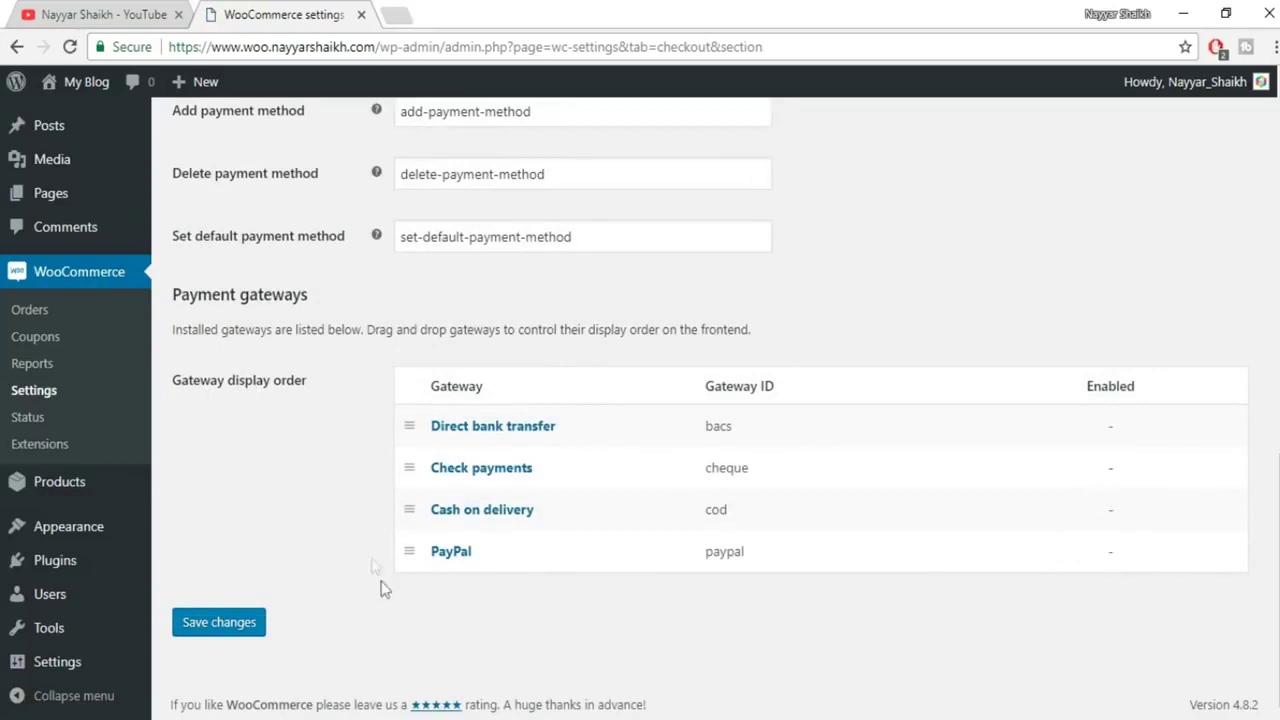
{"action": "left_click", "coordinate": [452, 557]}
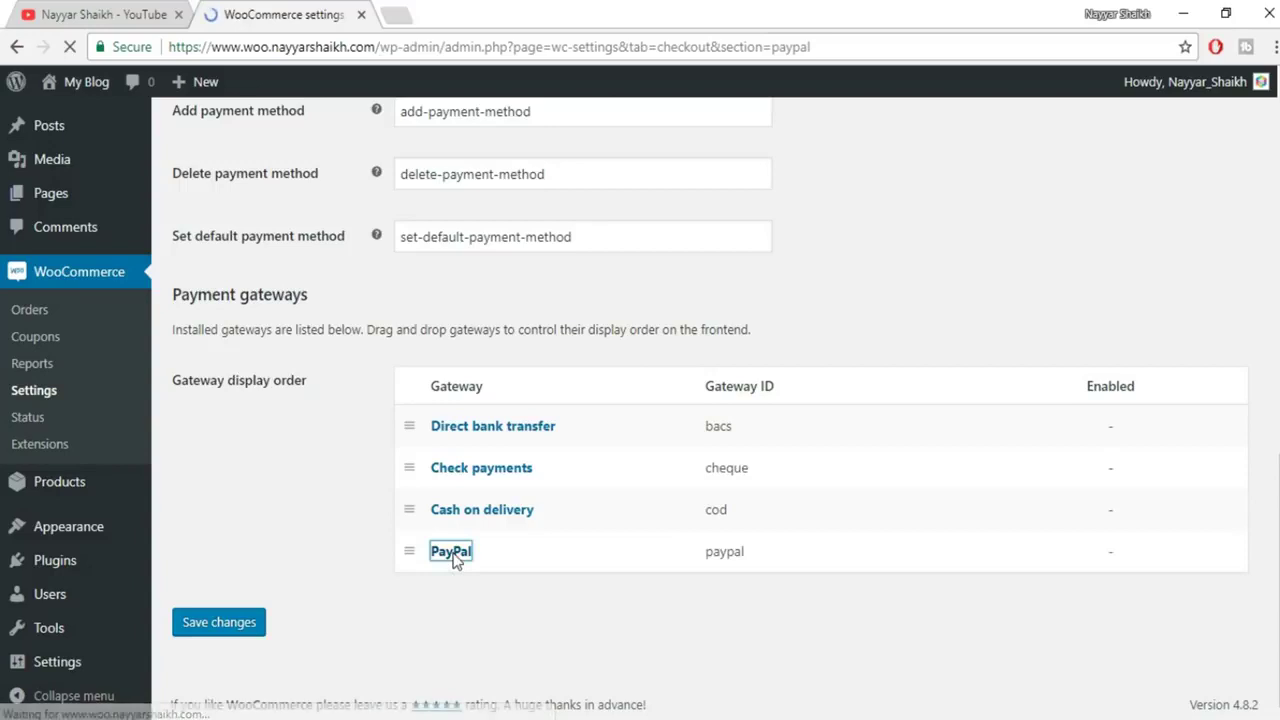
{"action": "scroll", "coordinate": [458, 238], "scroll_direction": "down", "scroll_amount": 1}
{"action": "left_click", "coordinate": [457, 230]}
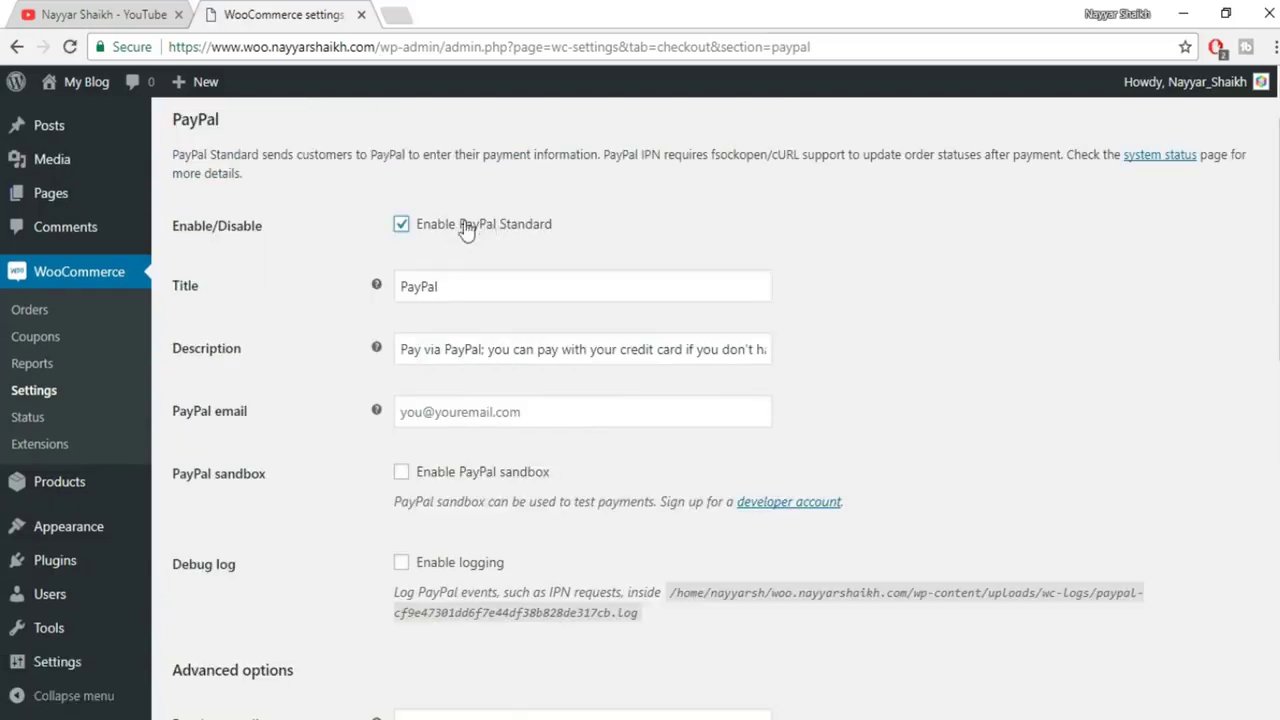
Fill in the PayPal email field with the account owner's e-mail address.
{"action": "scroll", "coordinate": [1000, 320], "scroll_direction": "down", "scroll_amount": 1}
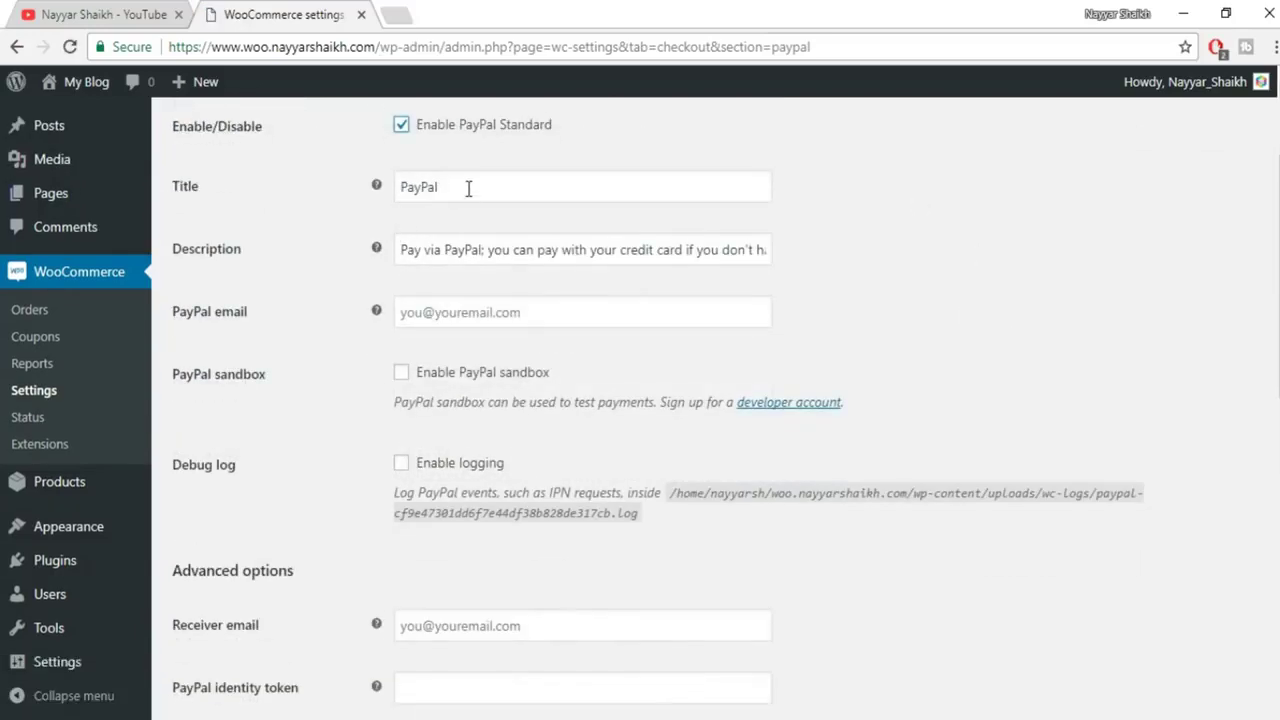
{"action": "left_click", "coordinate": [440, 301]}
{"action": "type", "text": "re"}
{"action": "left_click", "coordinate": [447, 335]}
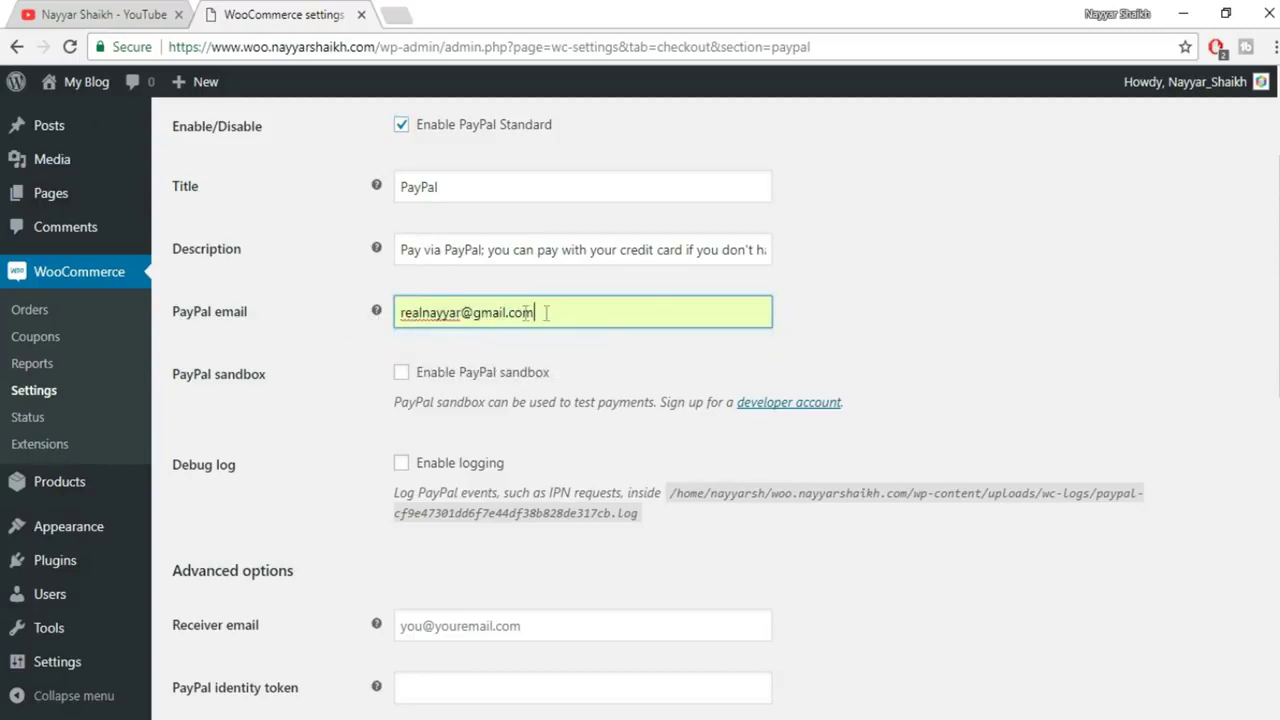
Review the PayPal advanced options and API credential fields, then open paypal.com in a new browser tab and log in with the saved credentials.
{"action": "scroll", "coordinate": [815, 325], "scroll_direction": "down", "scroll_amount": 1}
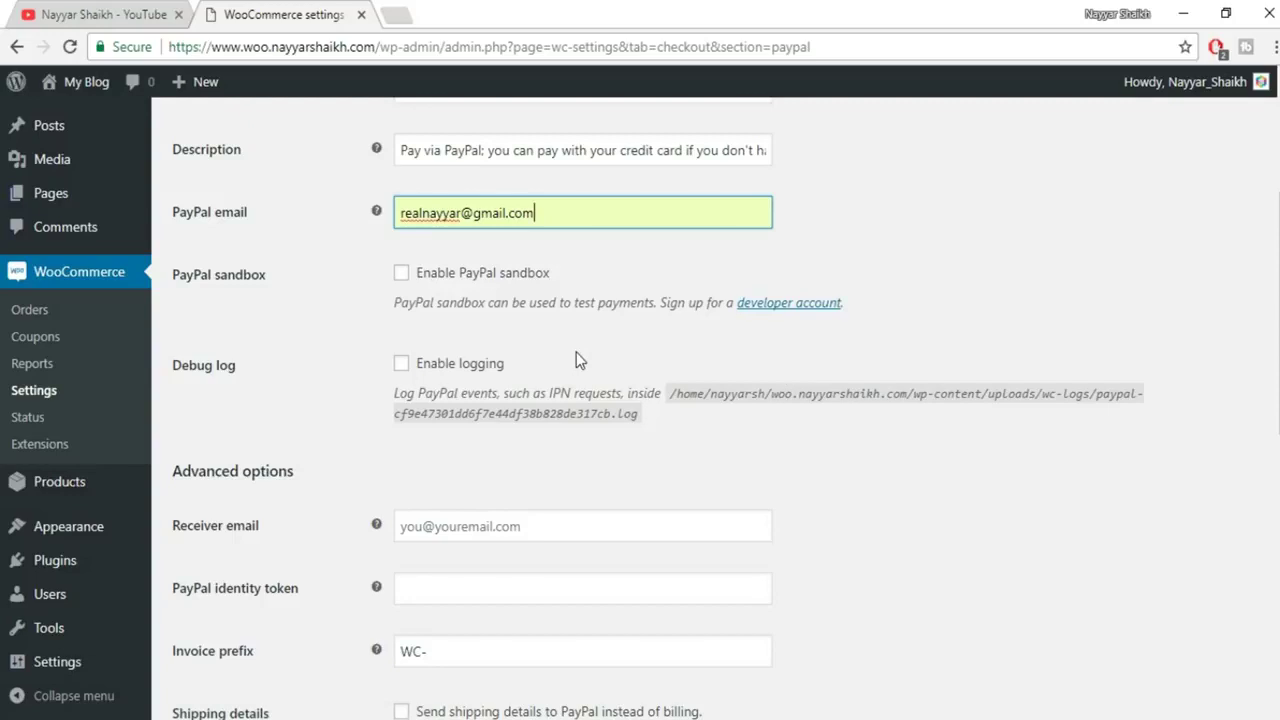
{"action": "scroll", "coordinate": [1193, 440], "scroll_direction": "down", "scroll_amount": 2}
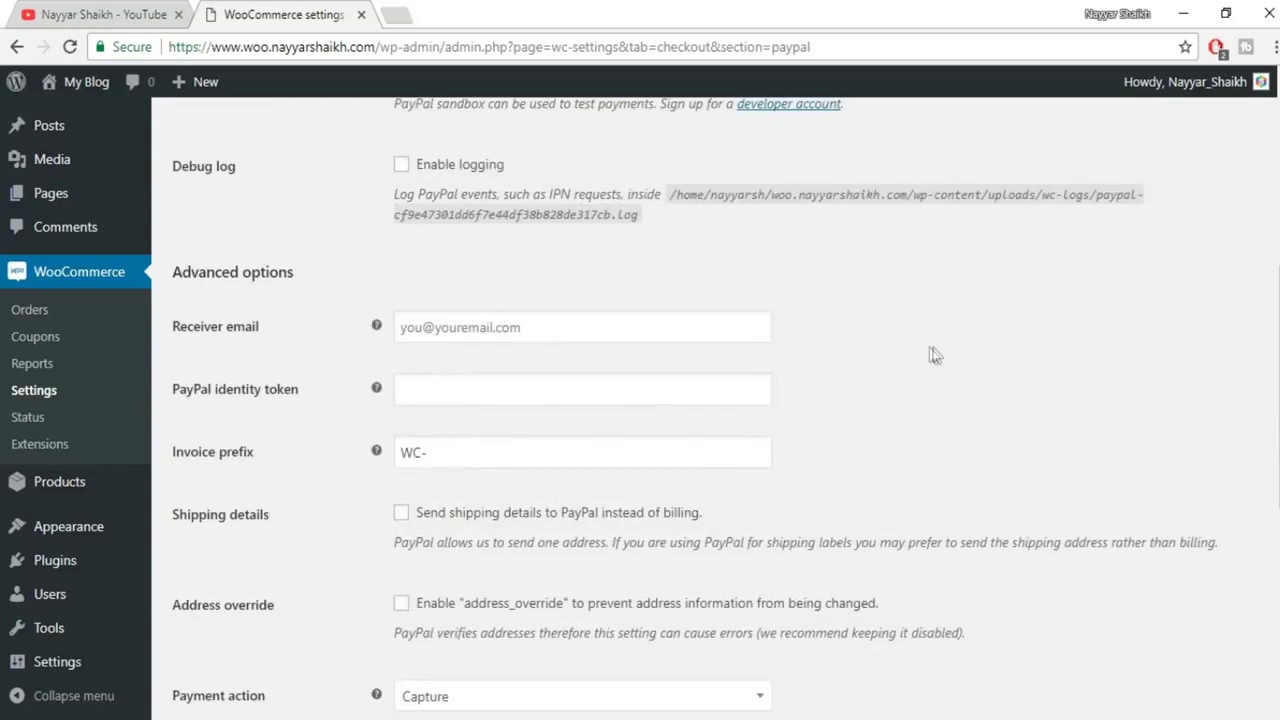
{"action": "scroll", "coordinate": [608, 372], "scroll_direction": "down", "scroll_amount": 1}
{"action": "scroll", "coordinate": [623, 371], "scroll_direction": "down", "scroll_amount": 4}
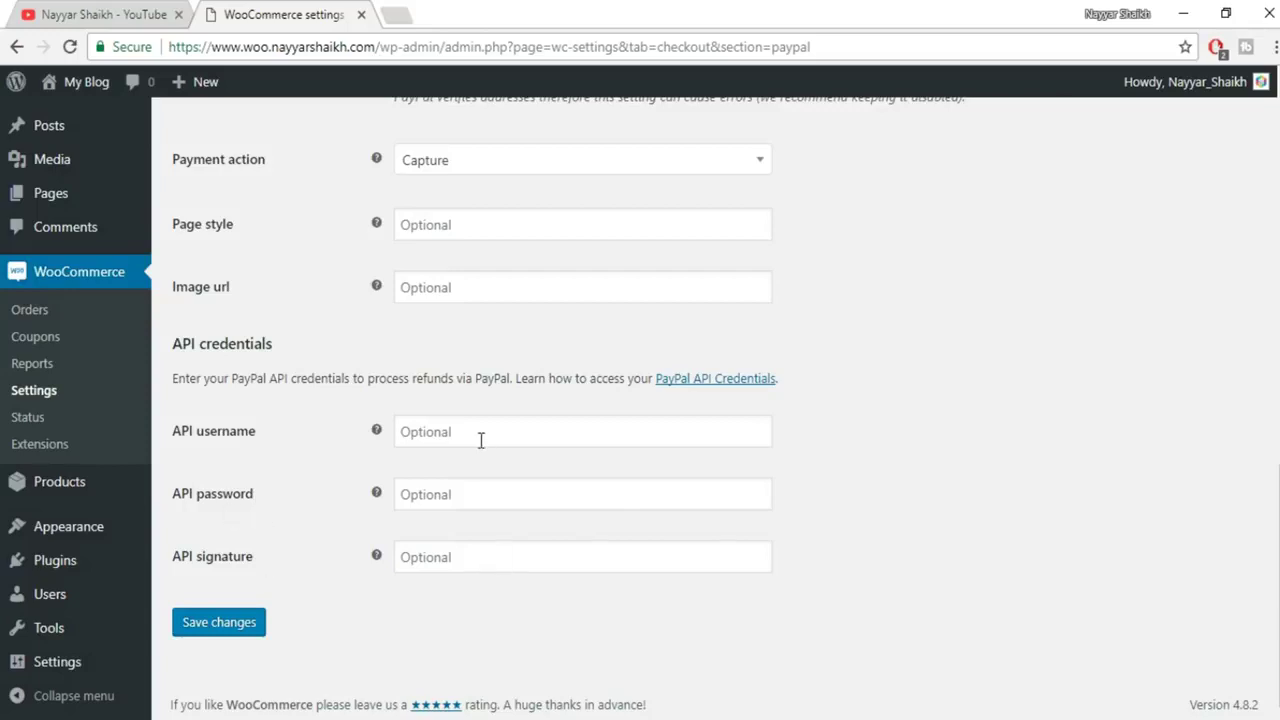
{"action": "key", "text": "ctrl+t"}
{"action": "type", "text": "paypal.com"}
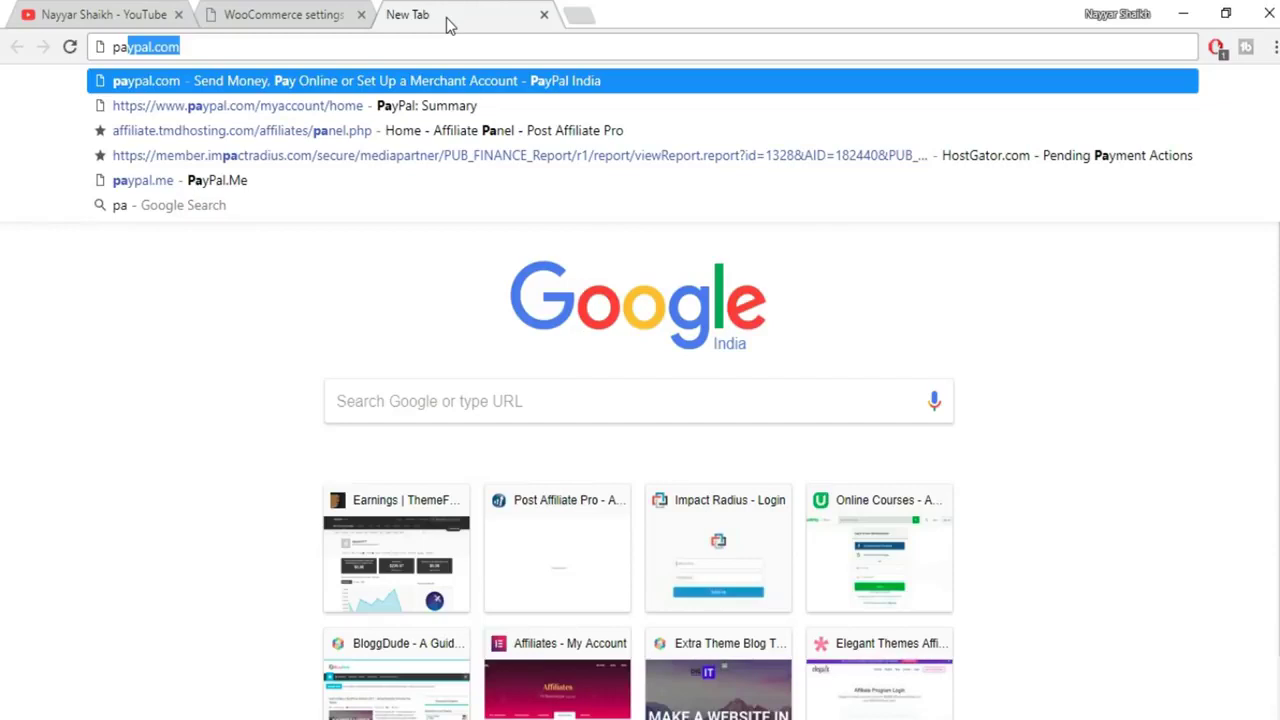
{"action": "key", "text": "Return"}
{"action": "left_click", "coordinate": [1037, 104]}
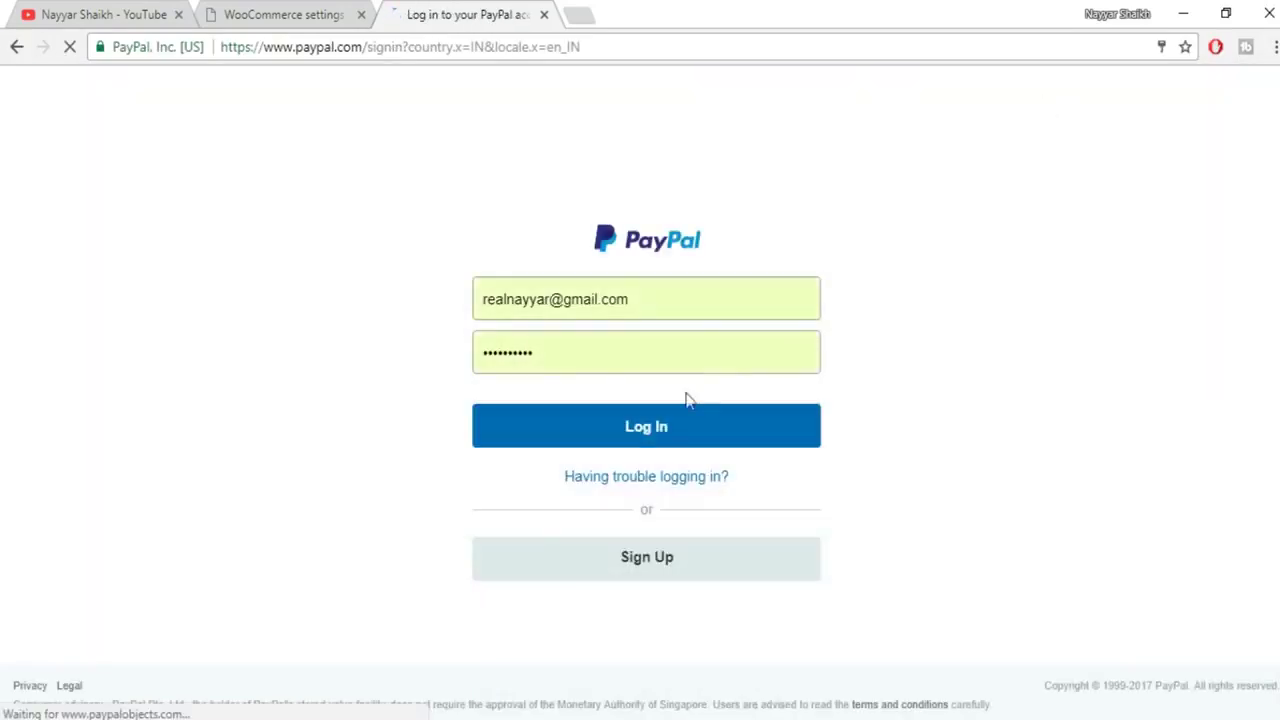
{"action": "left_click", "coordinate": [689, 427]}
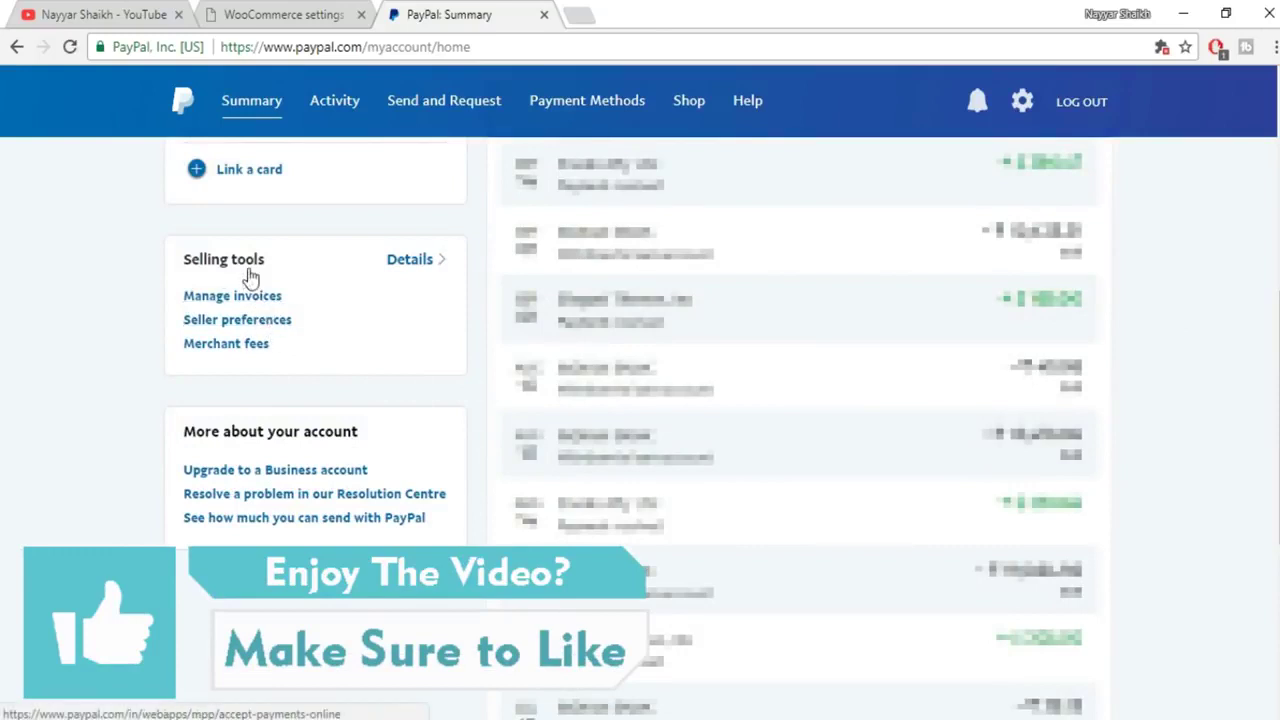
Open View API Signature under API access in the PayPal seller preferences and view the security check's confirmation options.
{"action": "left_click", "coordinate": [250, 322]}
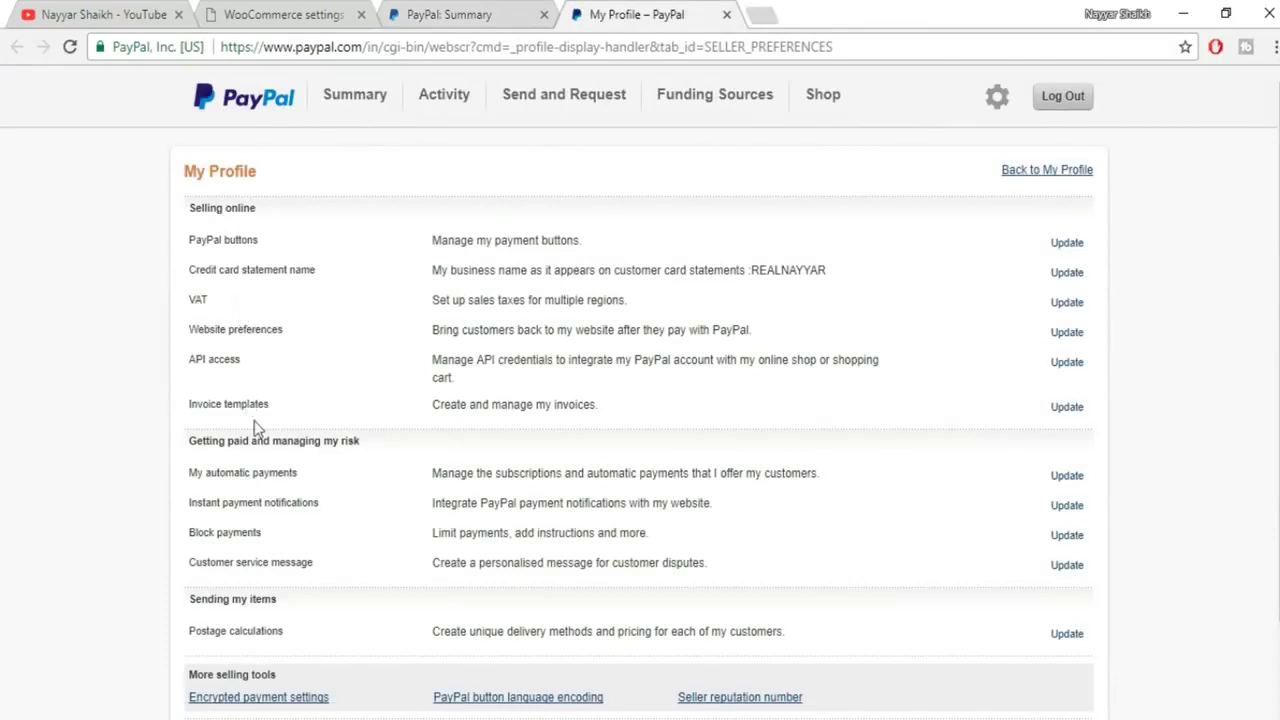
{"action": "left_click_drag", "start_coordinate": [188, 366], "coordinate": [286, 366]}
{"action": "left_click", "coordinate": [1069, 364]}
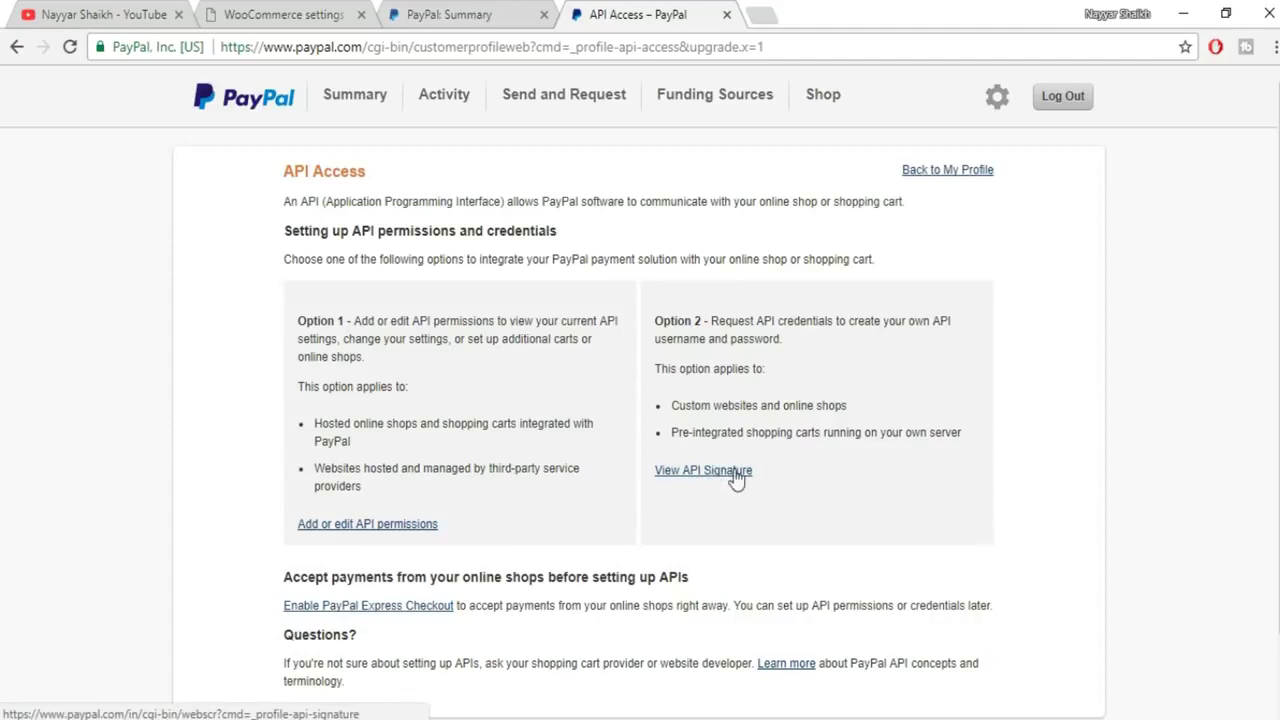
{"action": "left_click_drag", "start_coordinate": [655, 320], "coordinate": [697, 318]}
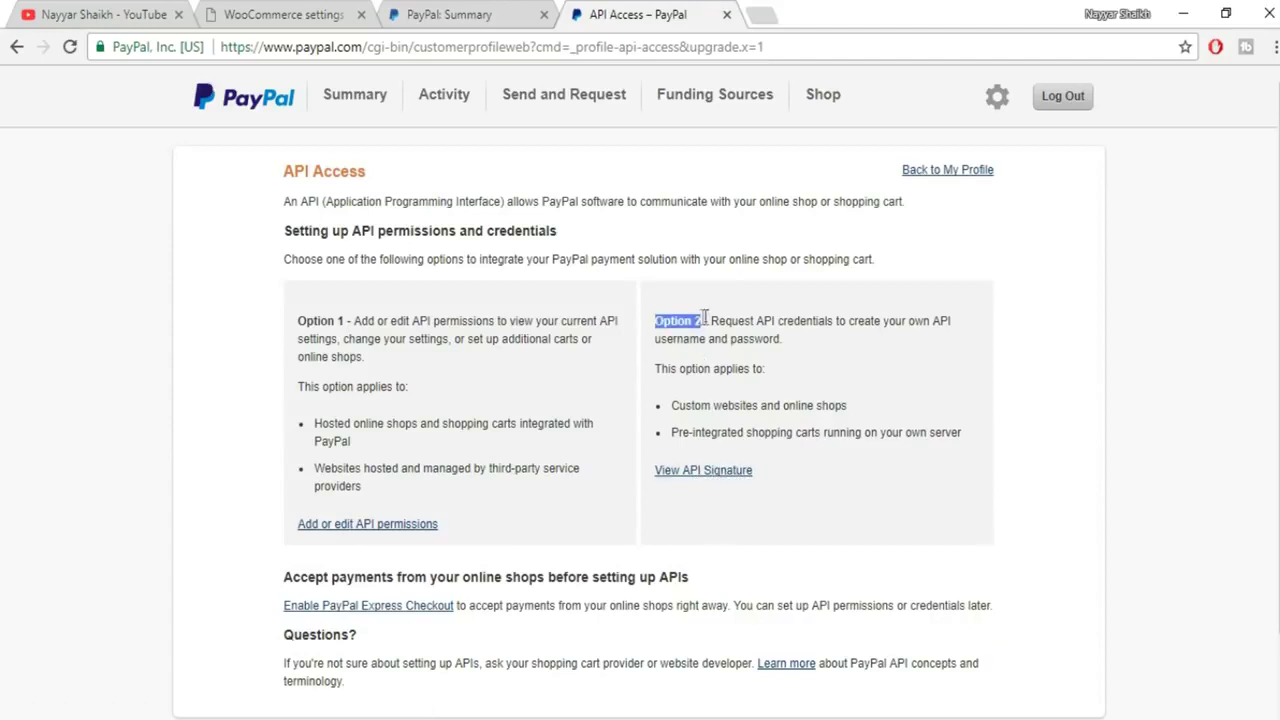
{"action": "left_click", "coordinate": [712, 474]}
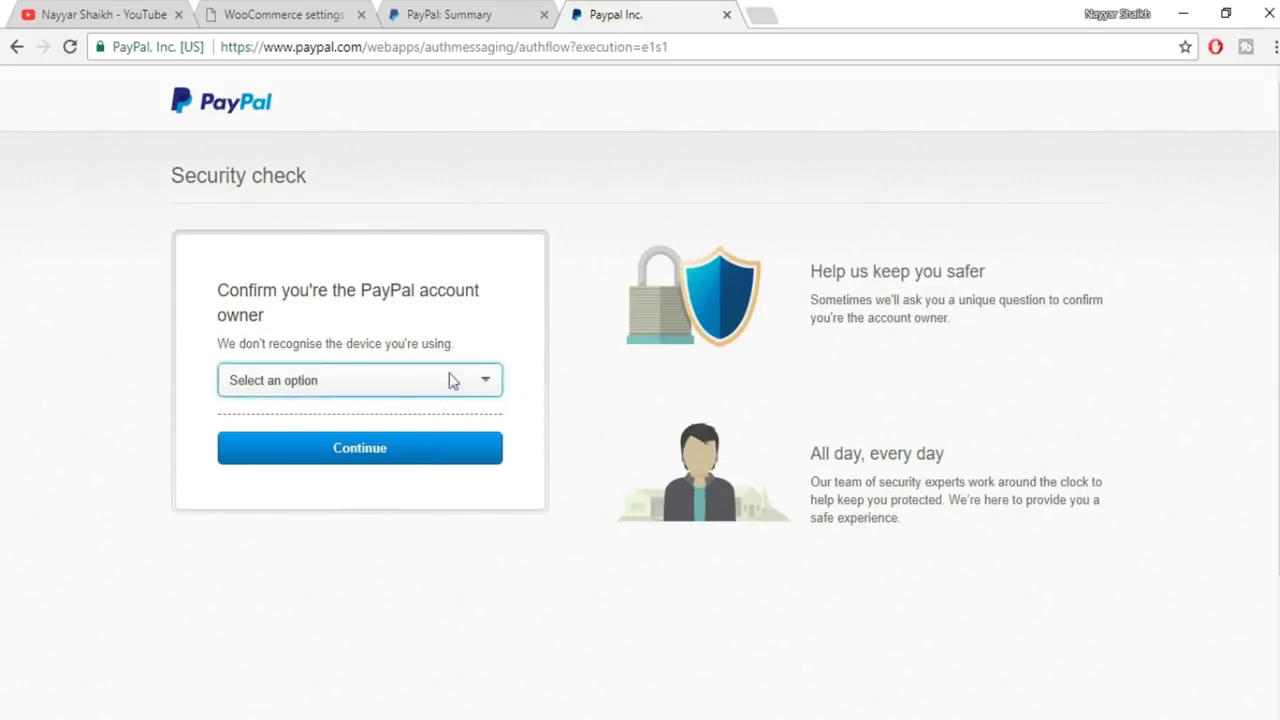
{"action": "left_click", "coordinate": [455, 388]}
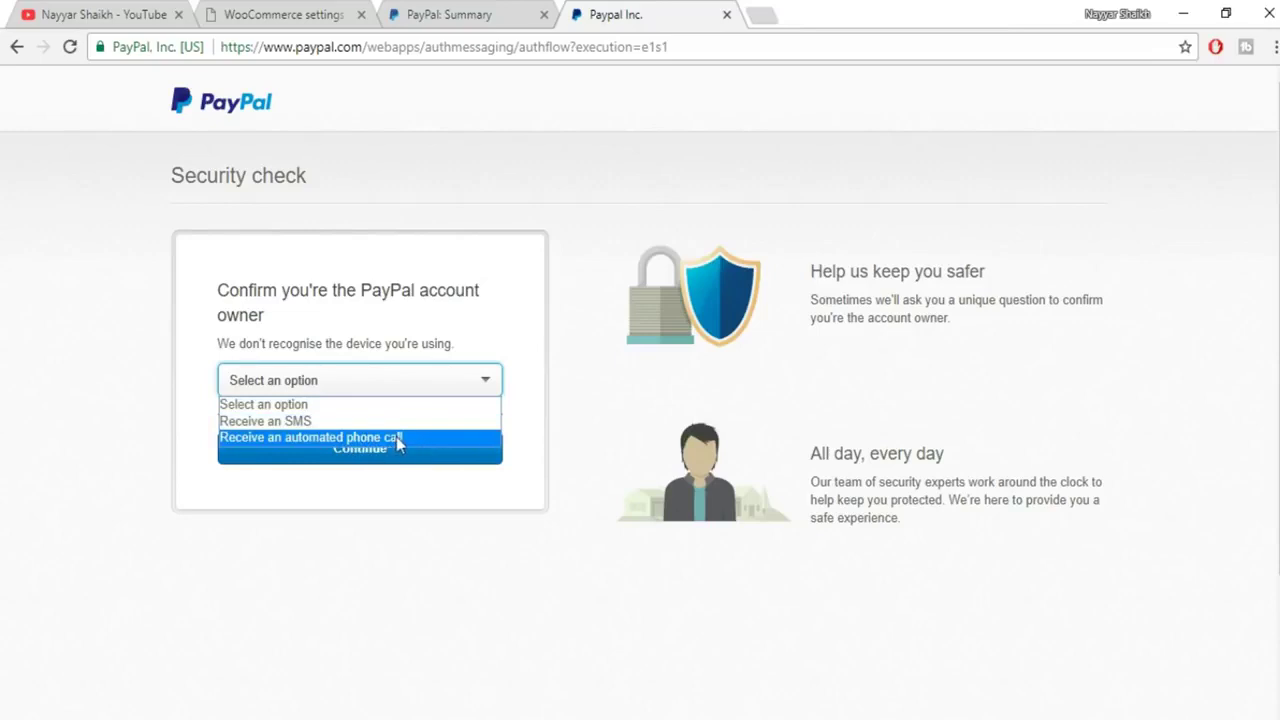
{"action": "left_click", "coordinate": [551, 406]}
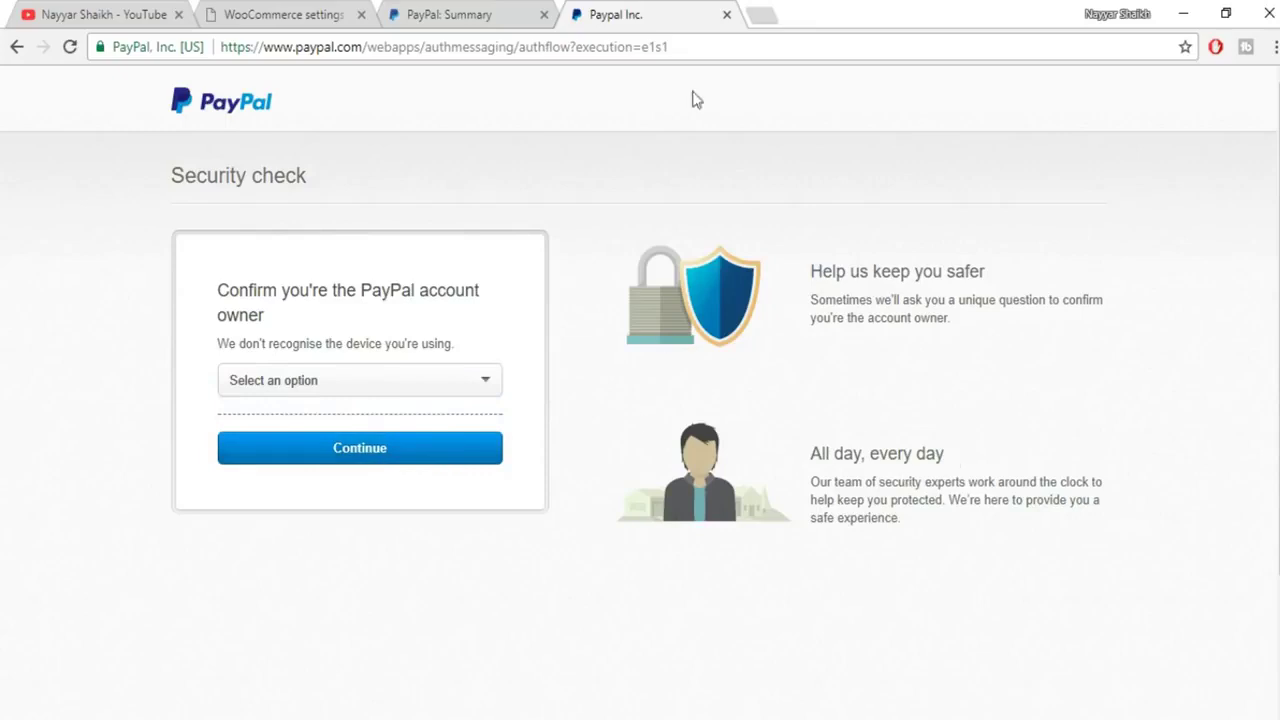
Return to the WooCommerce settings, save the PayPal gateway settings, and close the PayPal security check page.
{"action": "key", "text": "ctrl+2"}
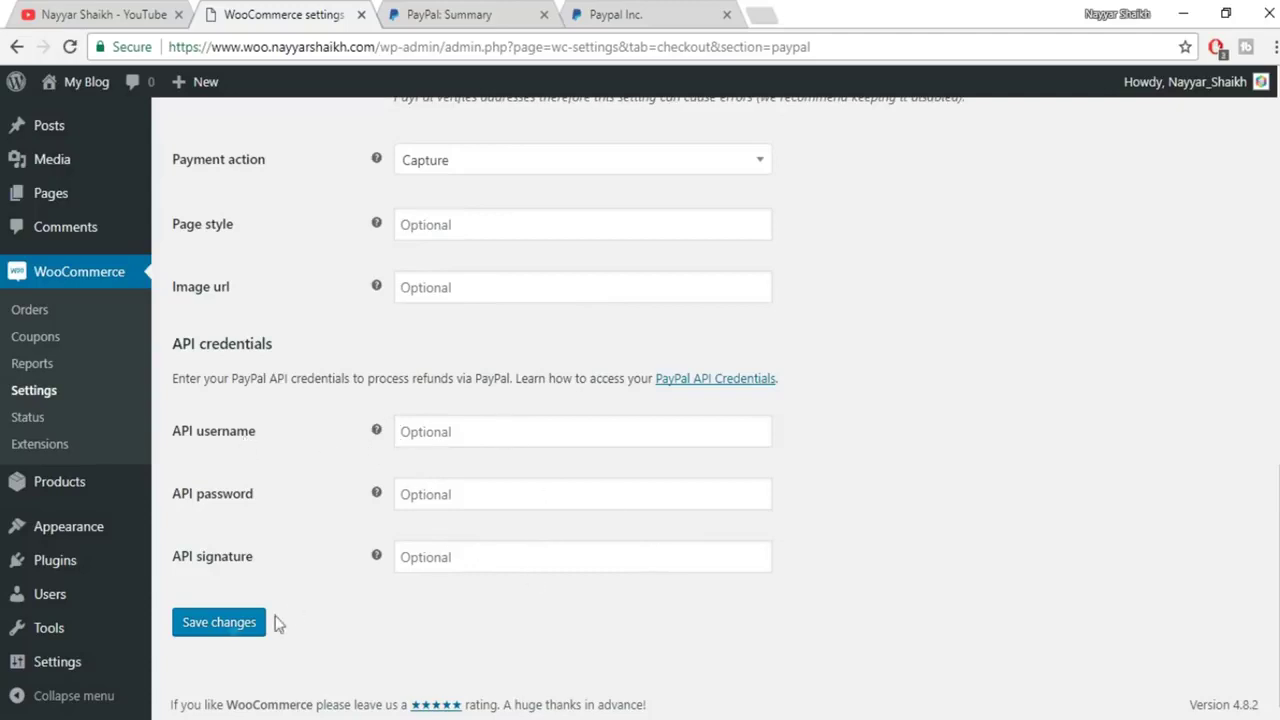
{"action": "left_click", "coordinate": [190, 621]}
{"action": "left_click", "coordinate": [727, 14]}
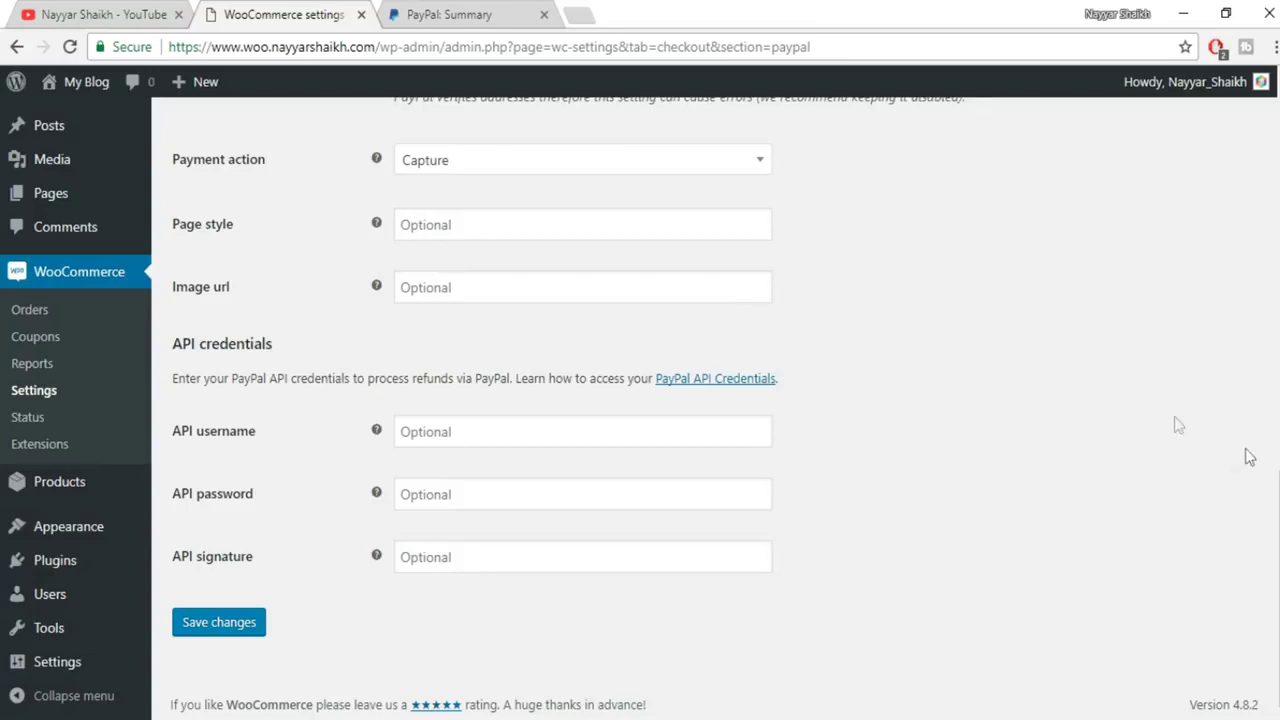
{"action": "scroll", "coordinate": [878, 352], "scroll_direction": "up", "scroll_amount": 12}
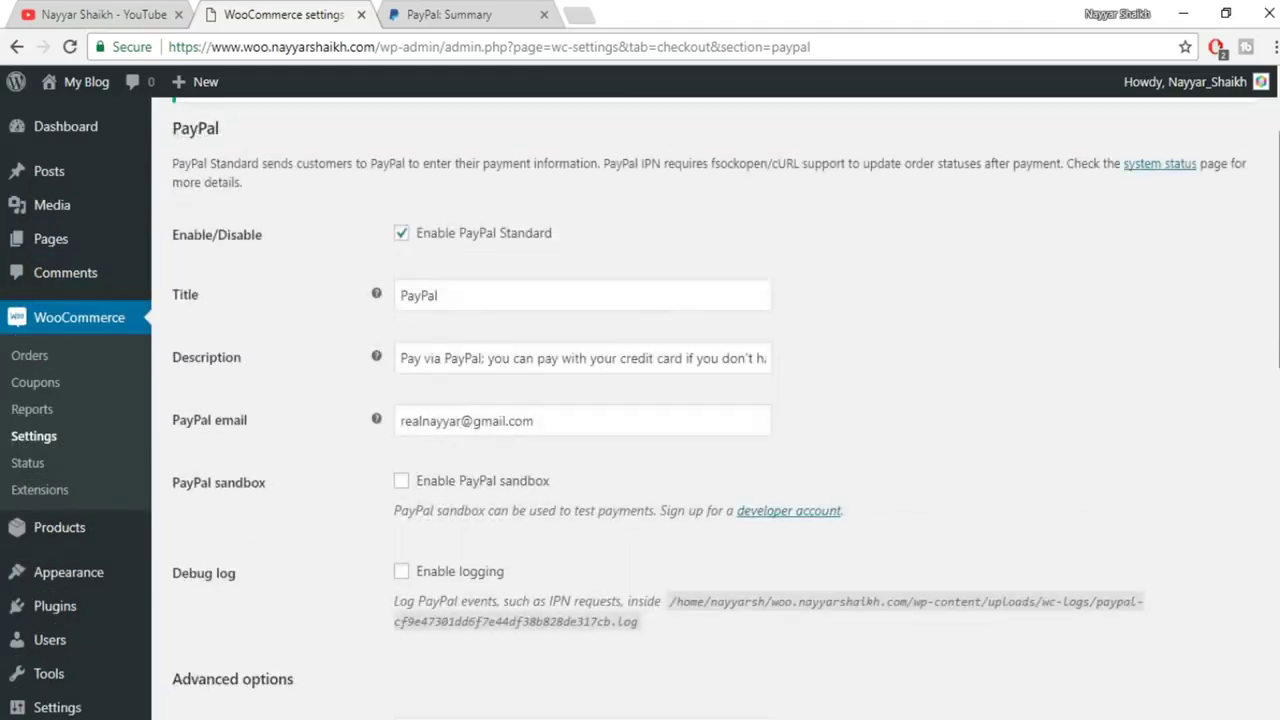
Review the checkout options, including the checkout process settings and the enabled gateways in the payment gateway display order.
{"action": "left_click", "coordinate": [200, 181]}
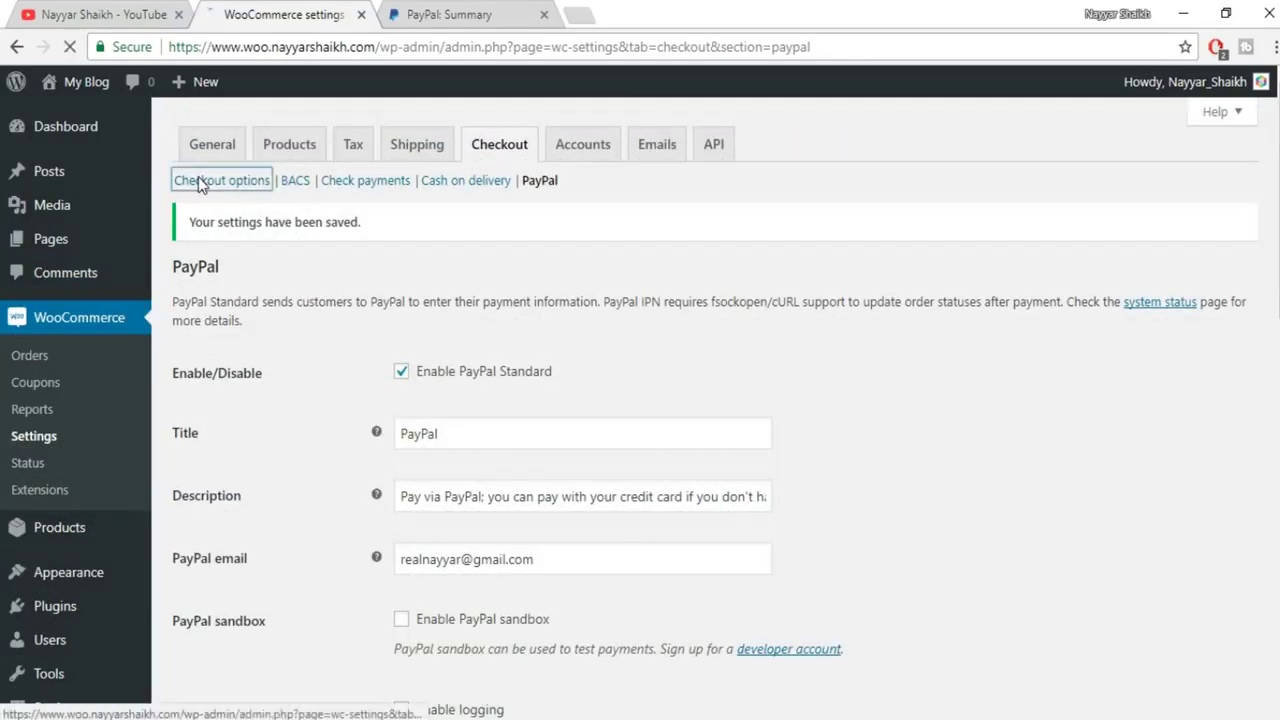
{"action": "scroll", "coordinate": [981, 413], "scroll_direction": "down", "scroll_amount": 10}
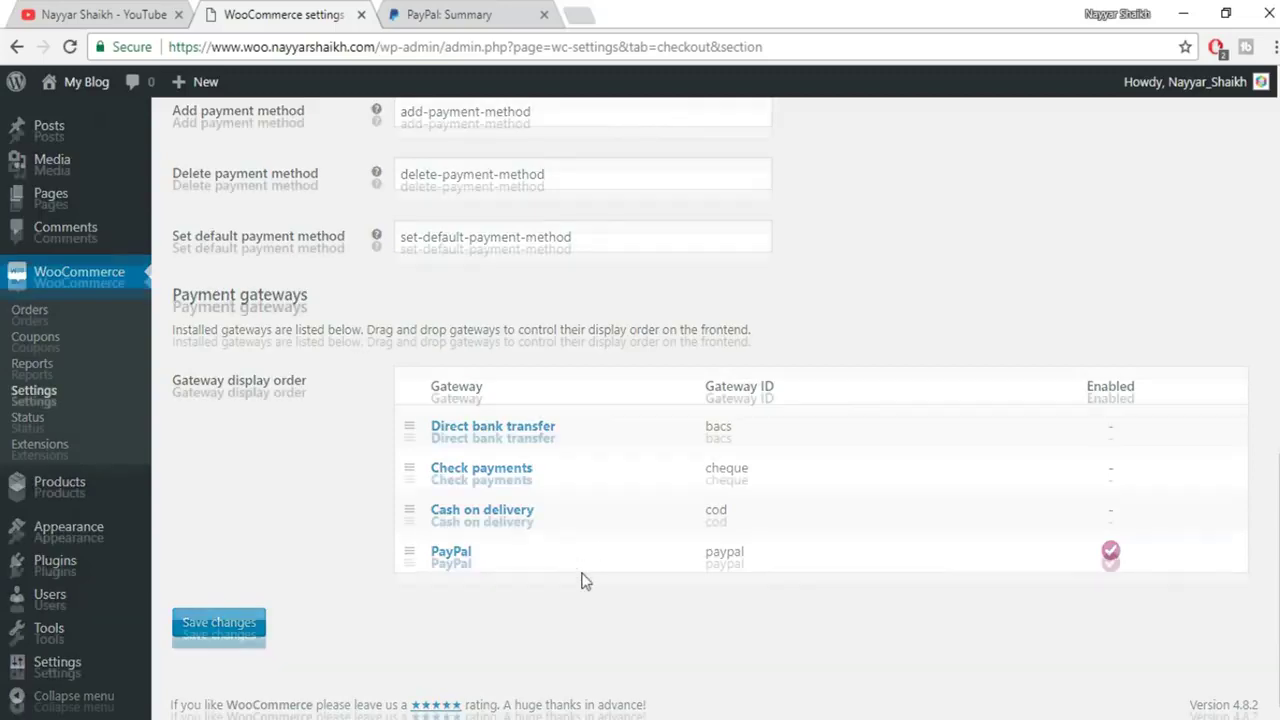
{"action": "scroll", "coordinate": [585, 581], "scroll_direction": "up", "scroll_amount": 10}
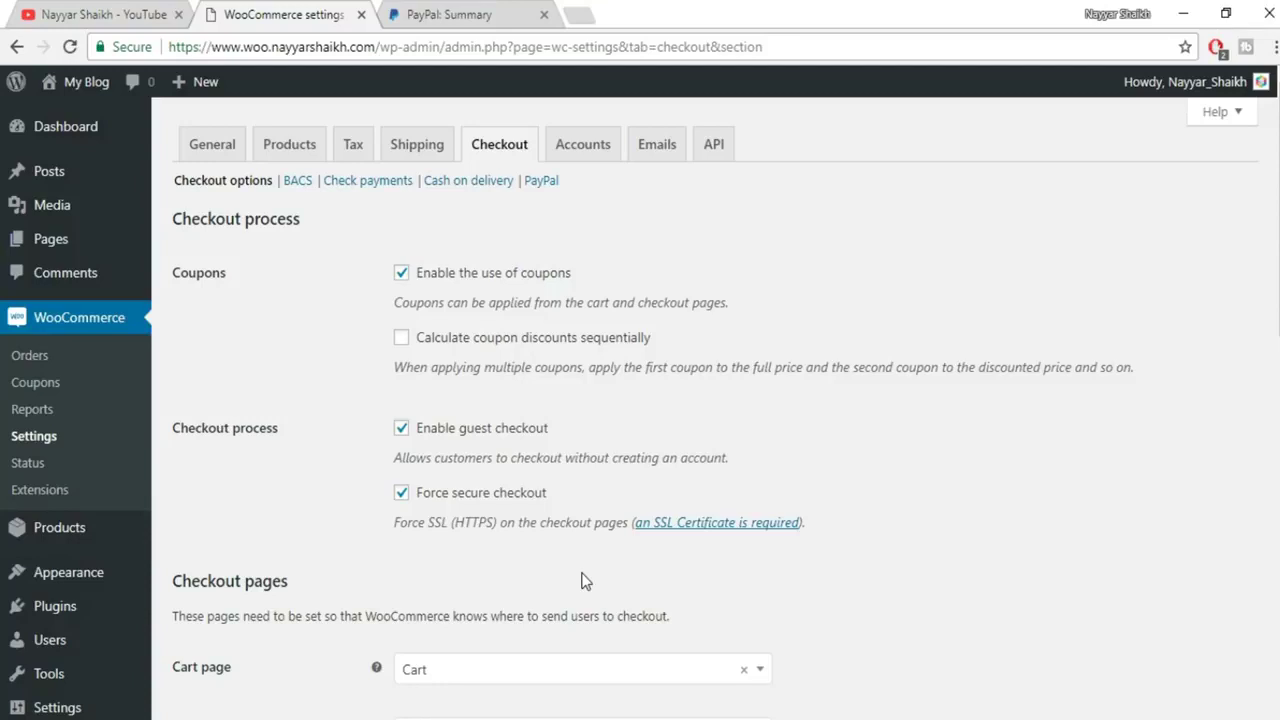
{"action": "scroll", "coordinate": [1150, 592], "scroll_direction": "down", "scroll_amount": 9}
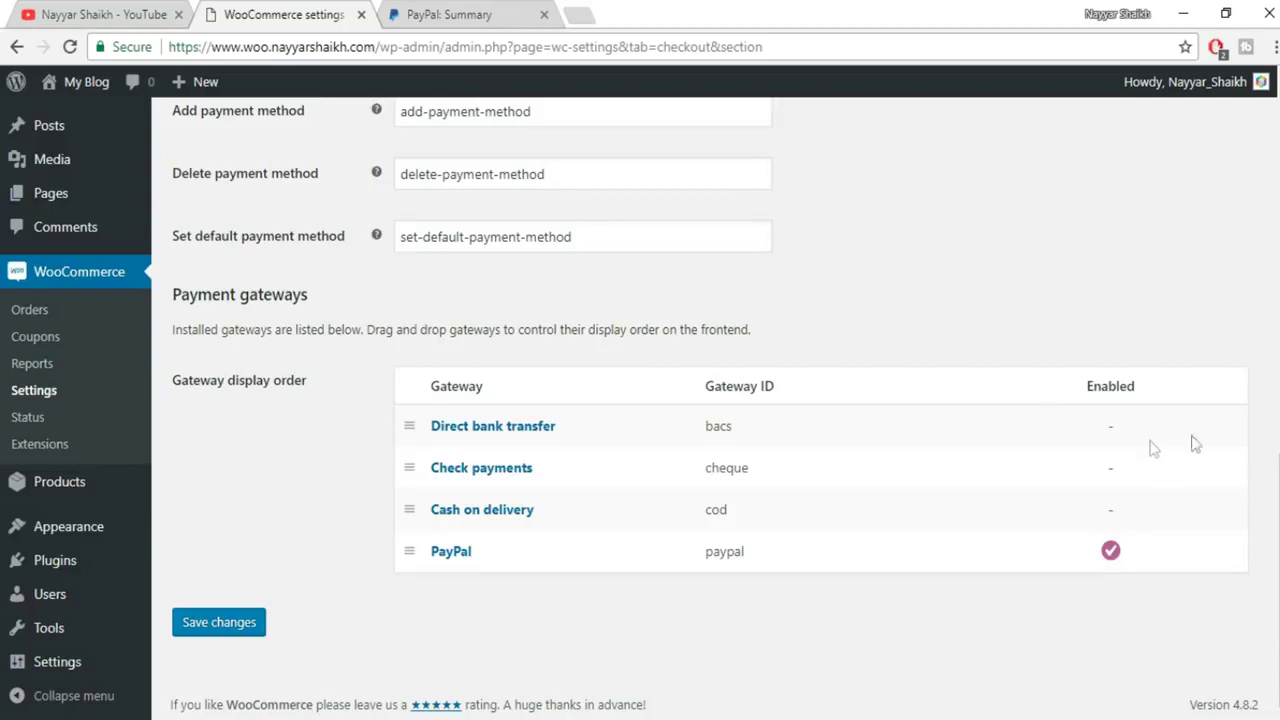
{"action": "scroll", "coordinate": [706, 408], "scroll_direction": "up", "scroll_amount": 10}
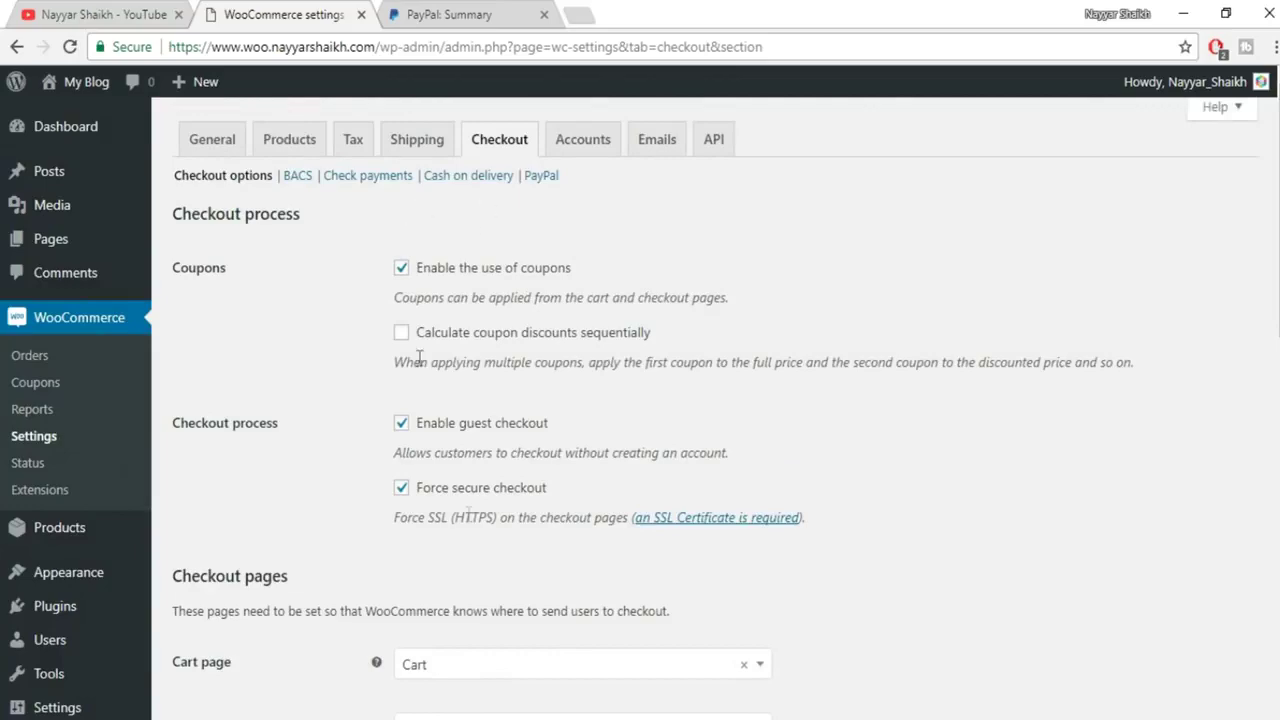
{"action": "scroll", "coordinate": [477, 537], "scroll_direction": "down", "scroll_amount": 10}
{"action": "scroll", "coordinate": [433, 607], "scroll_direction": "up", "scroll_amount": 10}
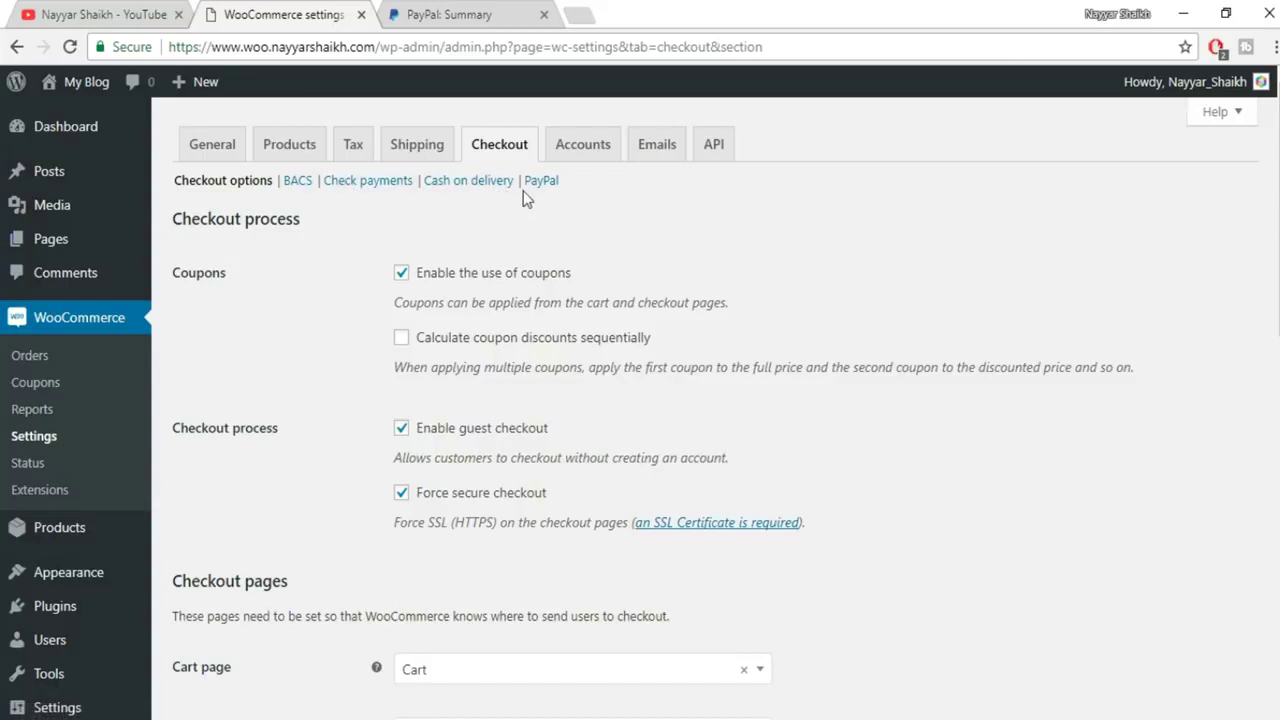
In the Accounts settings, keep My account as the account page, enable customer registration on the "My account" page, and save the changes.
{"action": "left_click", "coordinate": [593, 155]}
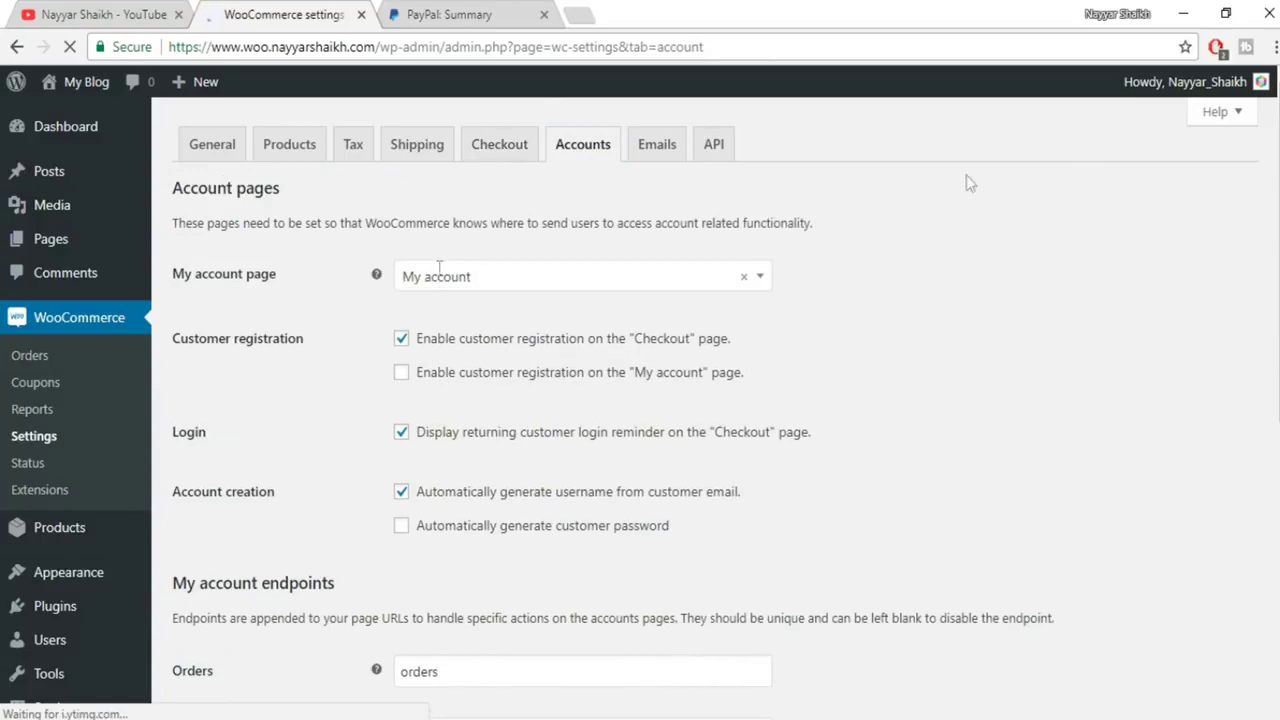
{"action": "left_click", "coordinate": [549, 287]}
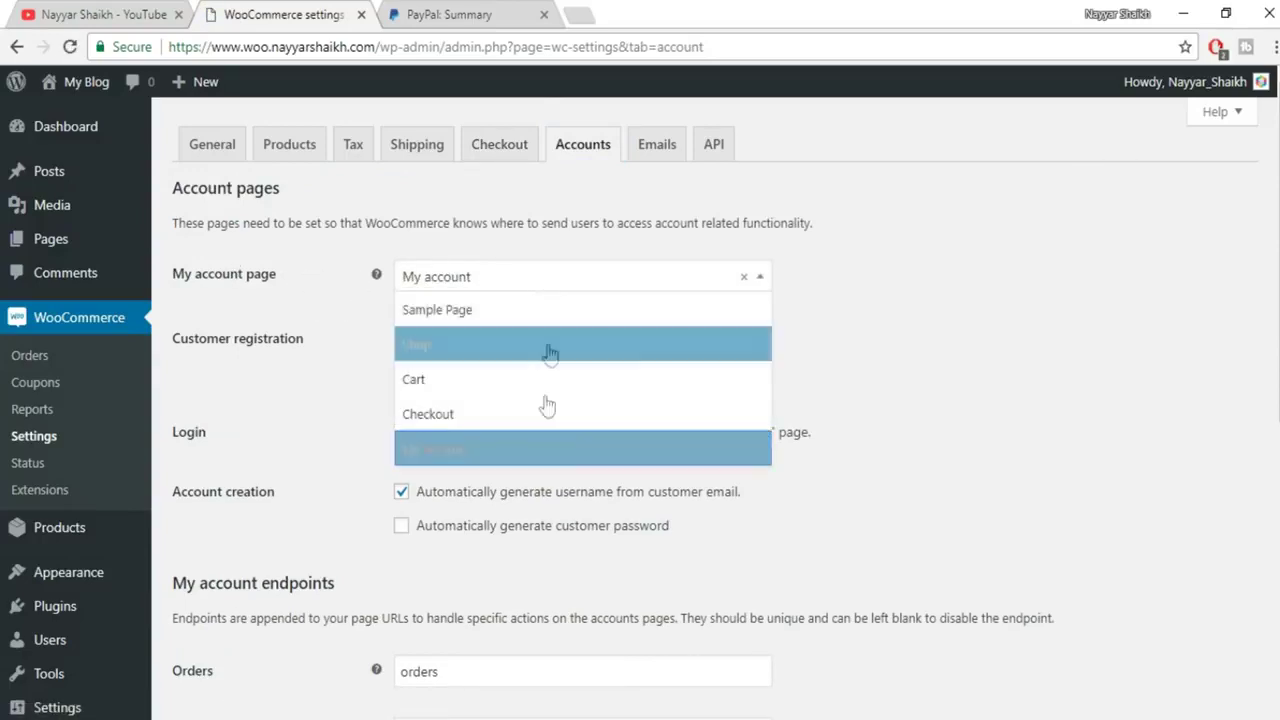
{"action": "left_click", "coordinate": [526, 449]}
{"action": "scroll", "coordinate": [1200, 296], "scroll_direction": "down", "scroll_amount": 1}
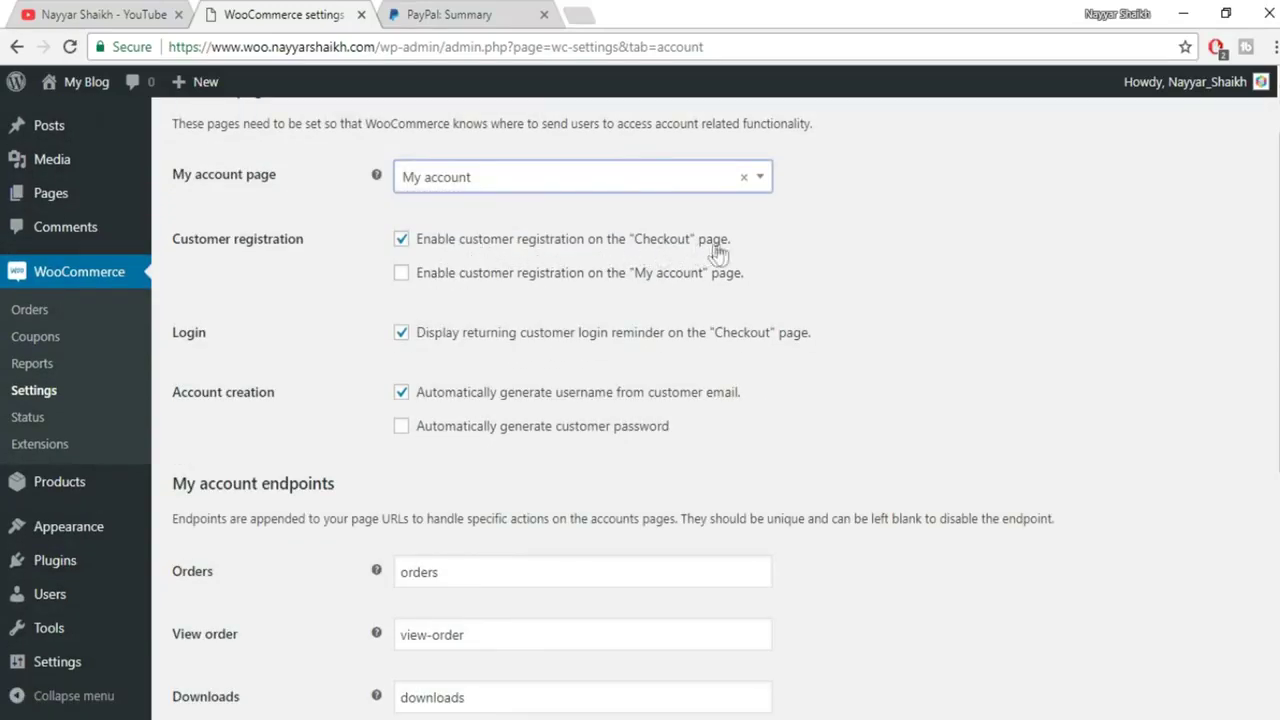
{"action": "left_click", "coordinate": [480, 283]}
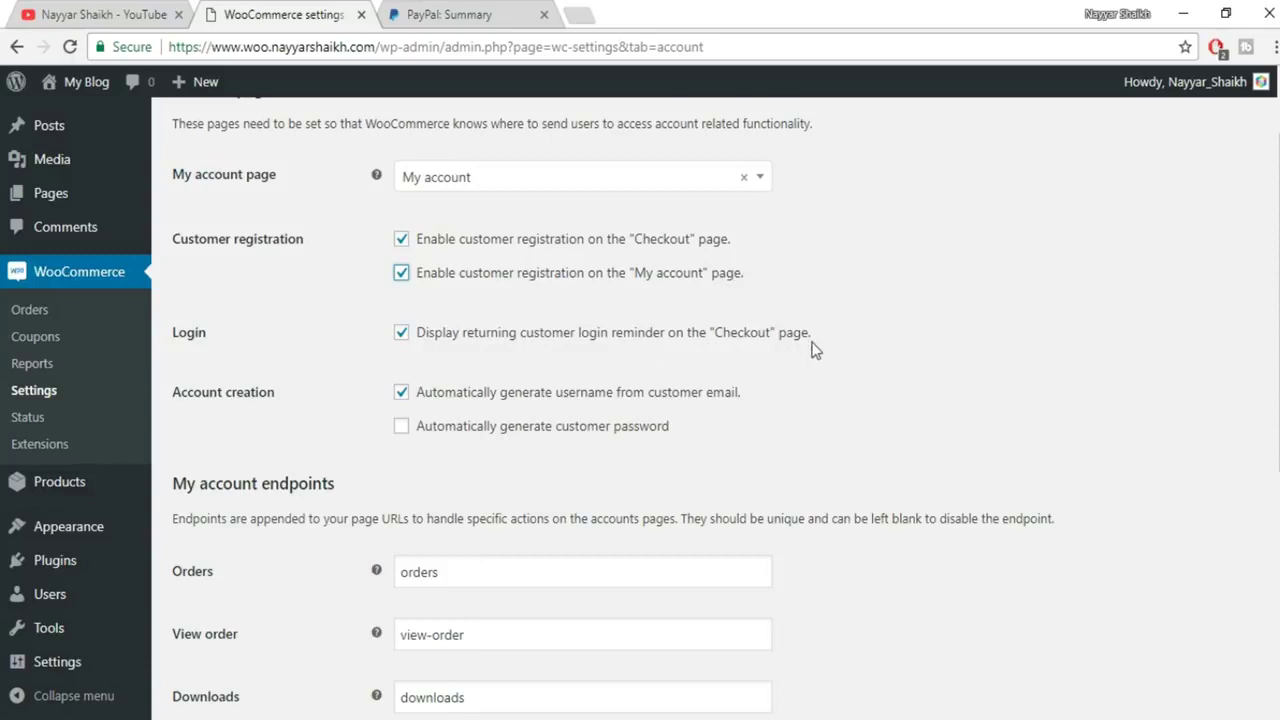
{"action": "scroll", "coordinate": [809, 337], "scroll_direction": "down", "scroll_amount": 2}
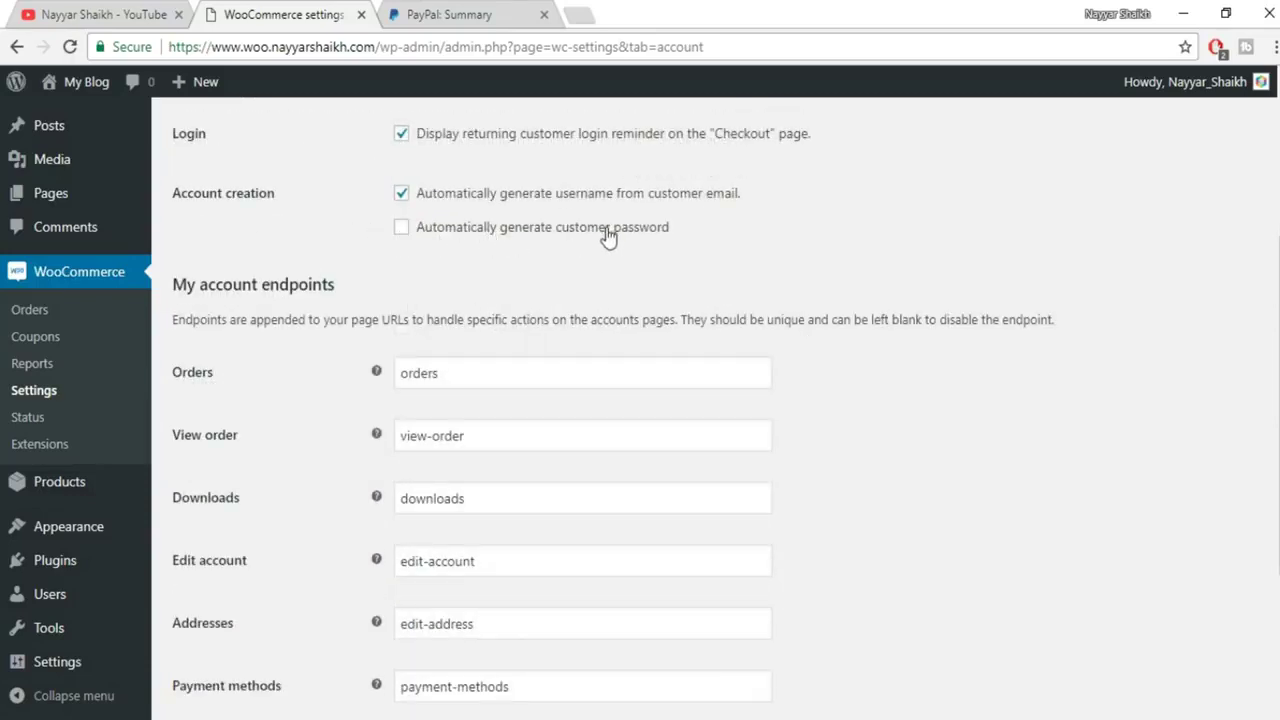
{"action": "scroll", "coordinate": [880, 266], "scroll_direction": "down", "scroll_amount": 3}
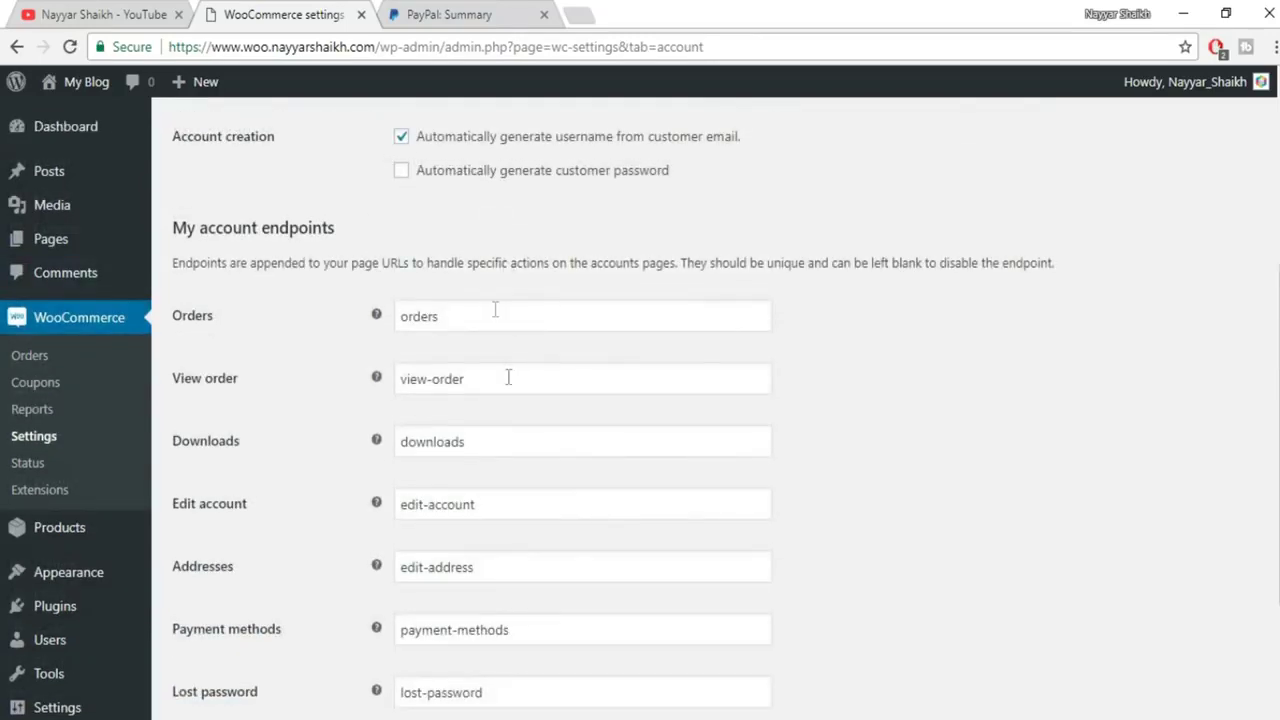
{"action": "scroll", "coordinate": [536, 329], "scroll_direction": "down", "scroll_amount": 2}
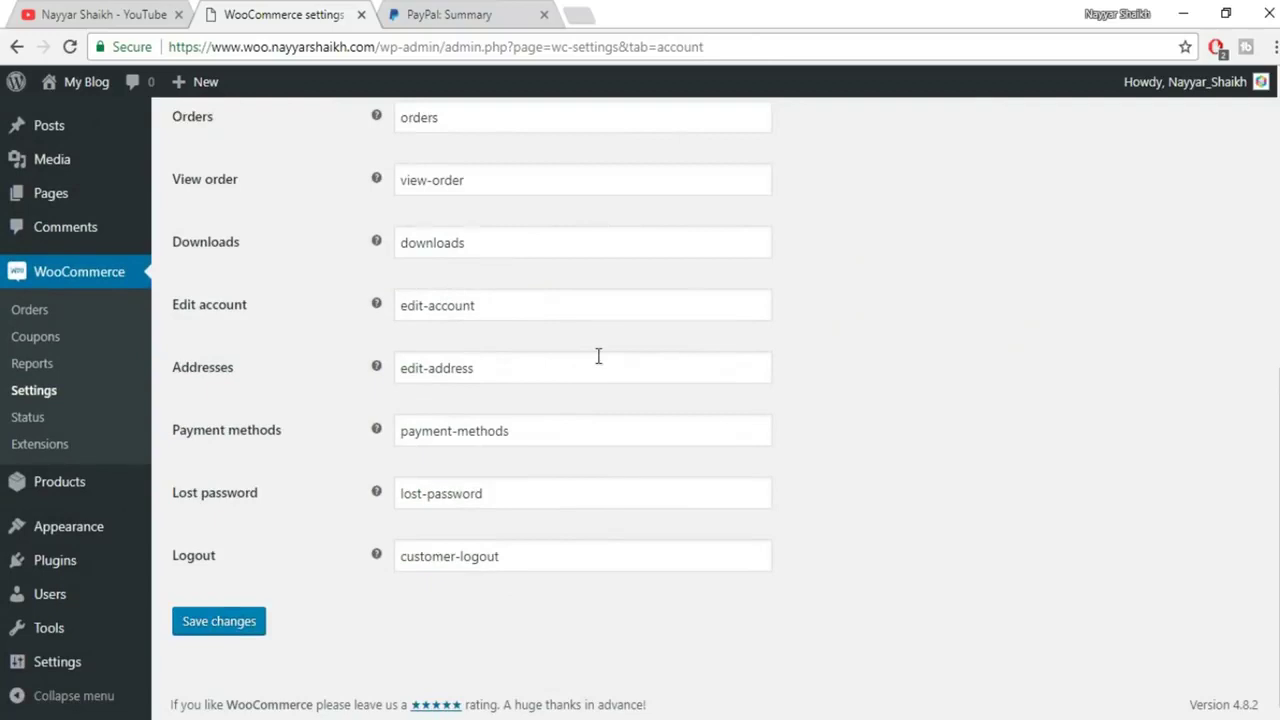
{"action": "left_click", "coordinate": [246, 622]}
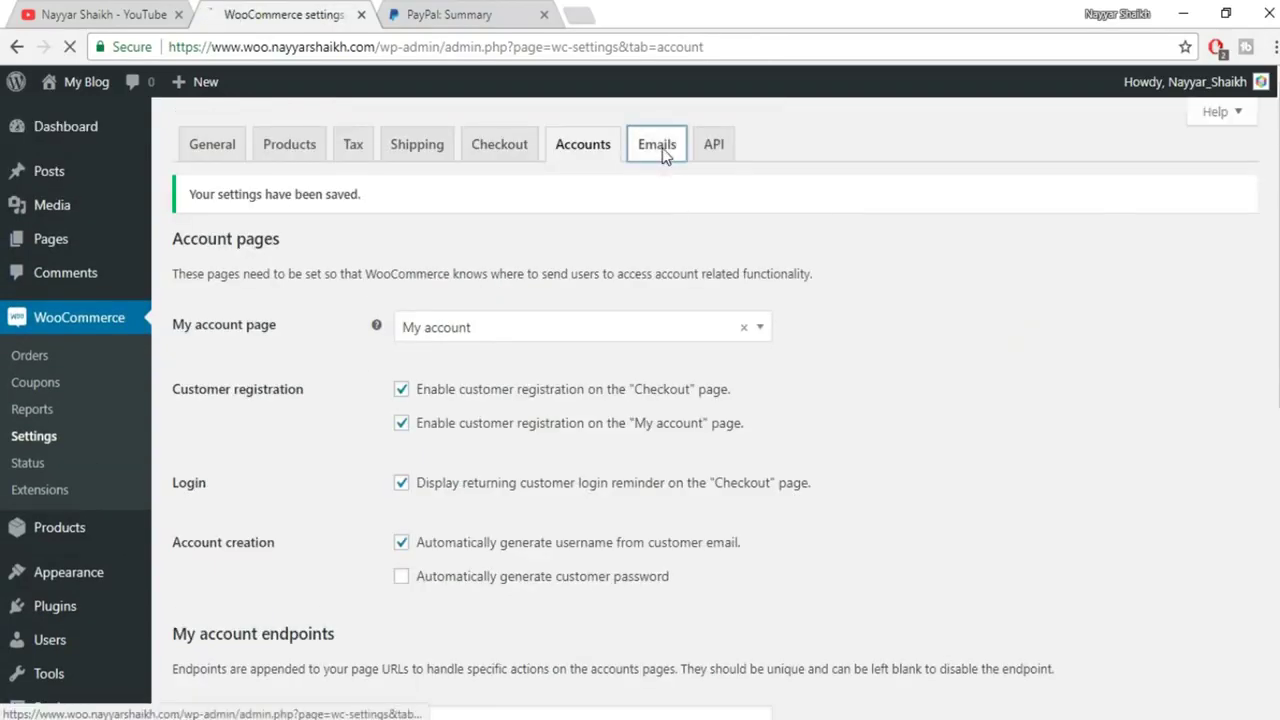
Examine the recipients of the WooCommerce email notifications, especially the one for New order.
{"action": "left_click", "coordinate": [662, 148]}
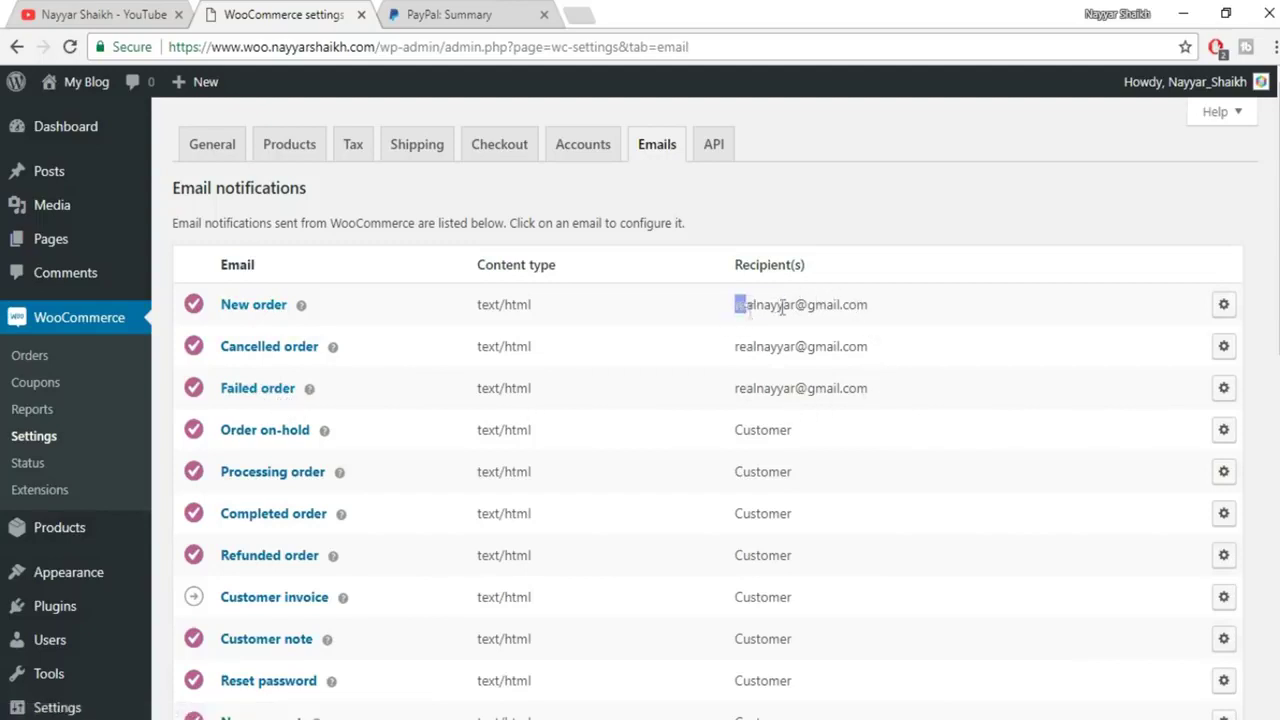
{"action": "left_click_drag", "start_coordinate": [735, 305], "coordinate": [896, 310]}
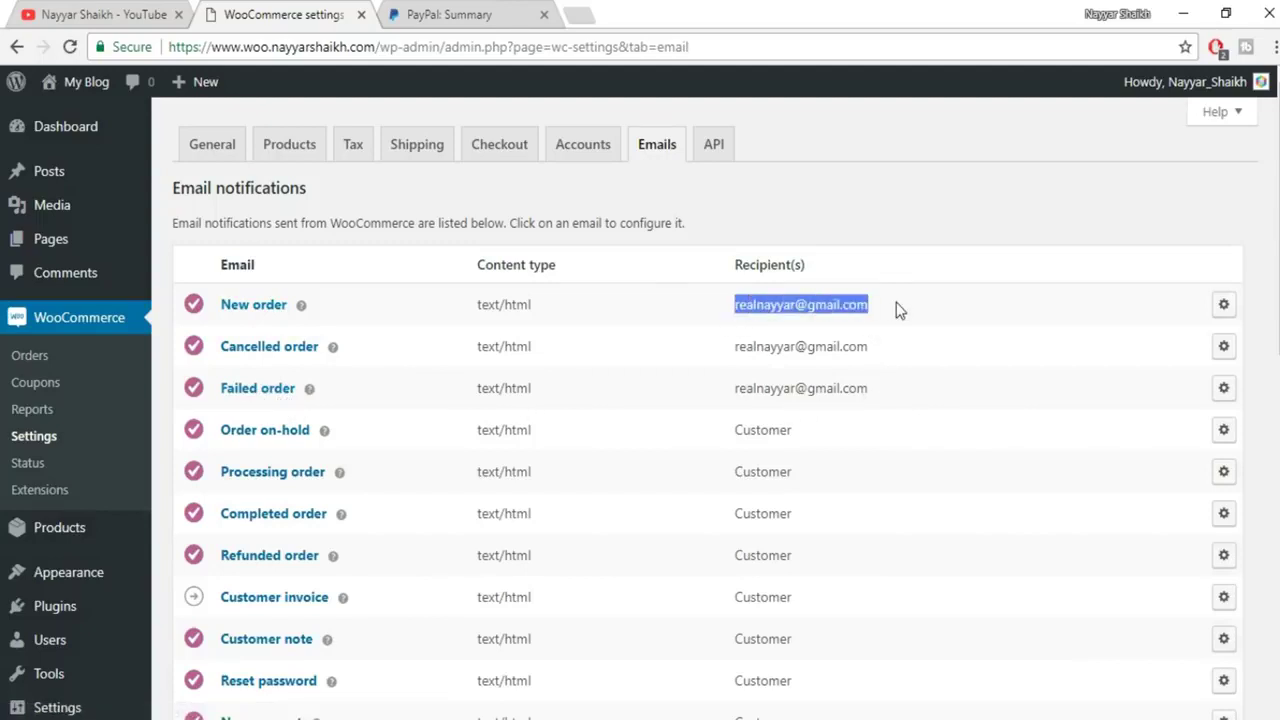
{"action": "left_click", "coordinate": [768, 305]}
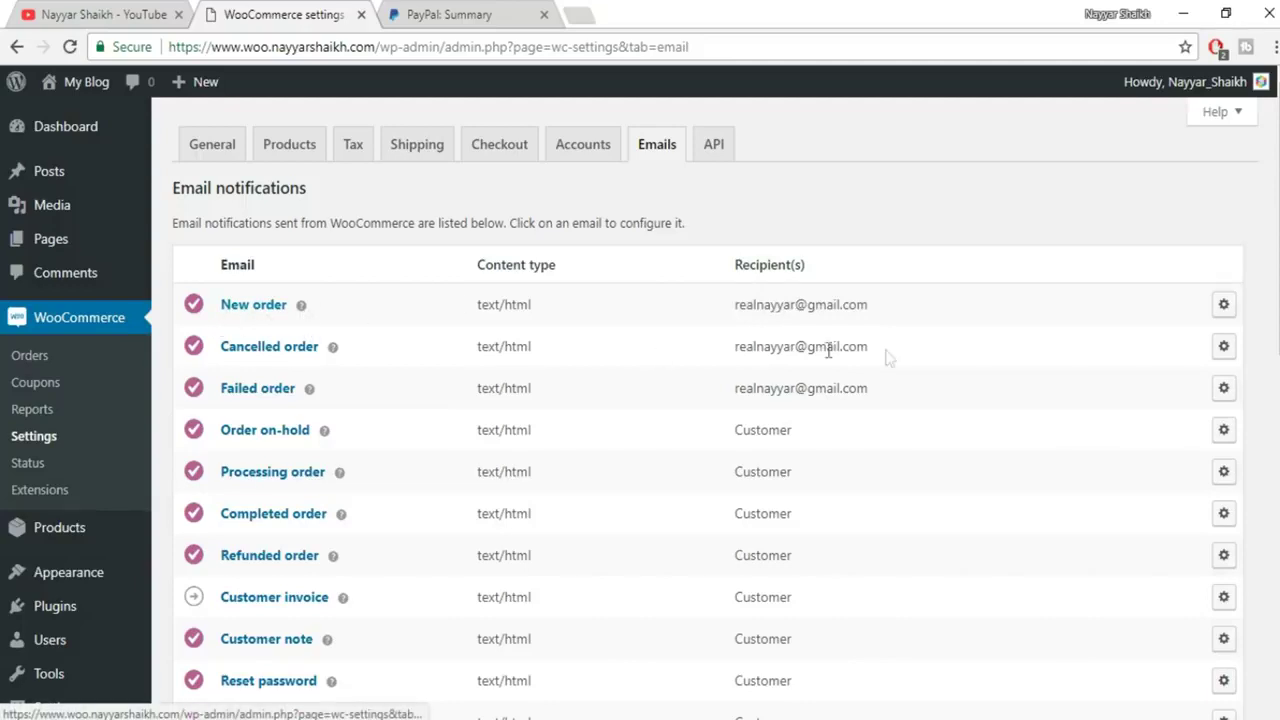
{"action": "left_click_drag", "start_coordinate": [735, 305], "coordinate": [886, 311]}
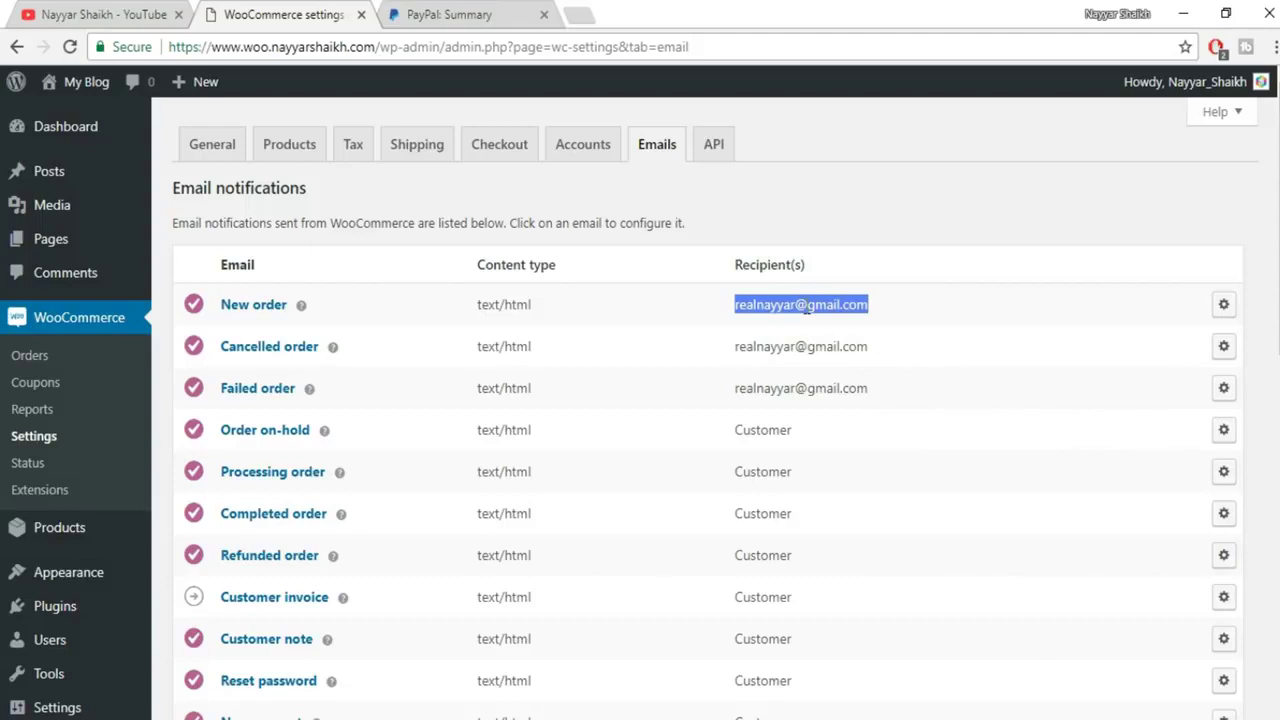
Open the New order email notification's configuration, check its recipient address, and save the settings.
{"action": "left_click", "coordinate": [1225, 307]}
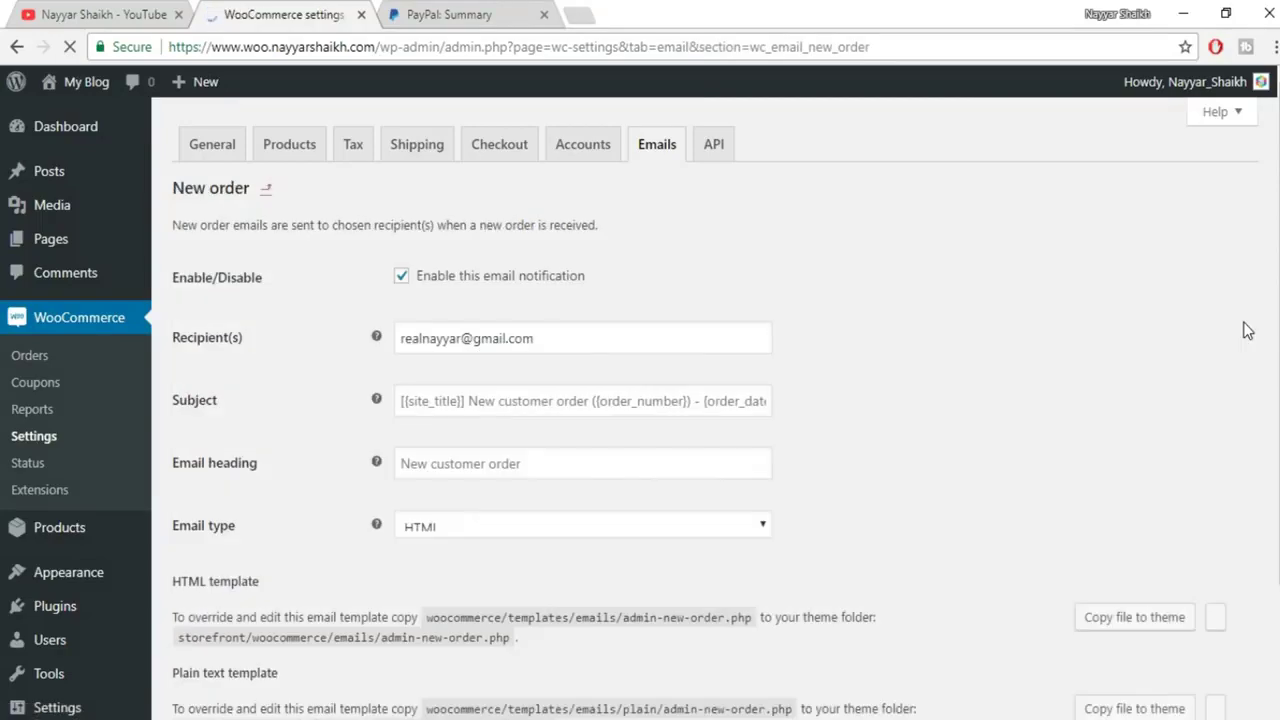
{"action": "left_click_drag", "start_coordinate": [620, 337], "coordinate": [370, 342]}
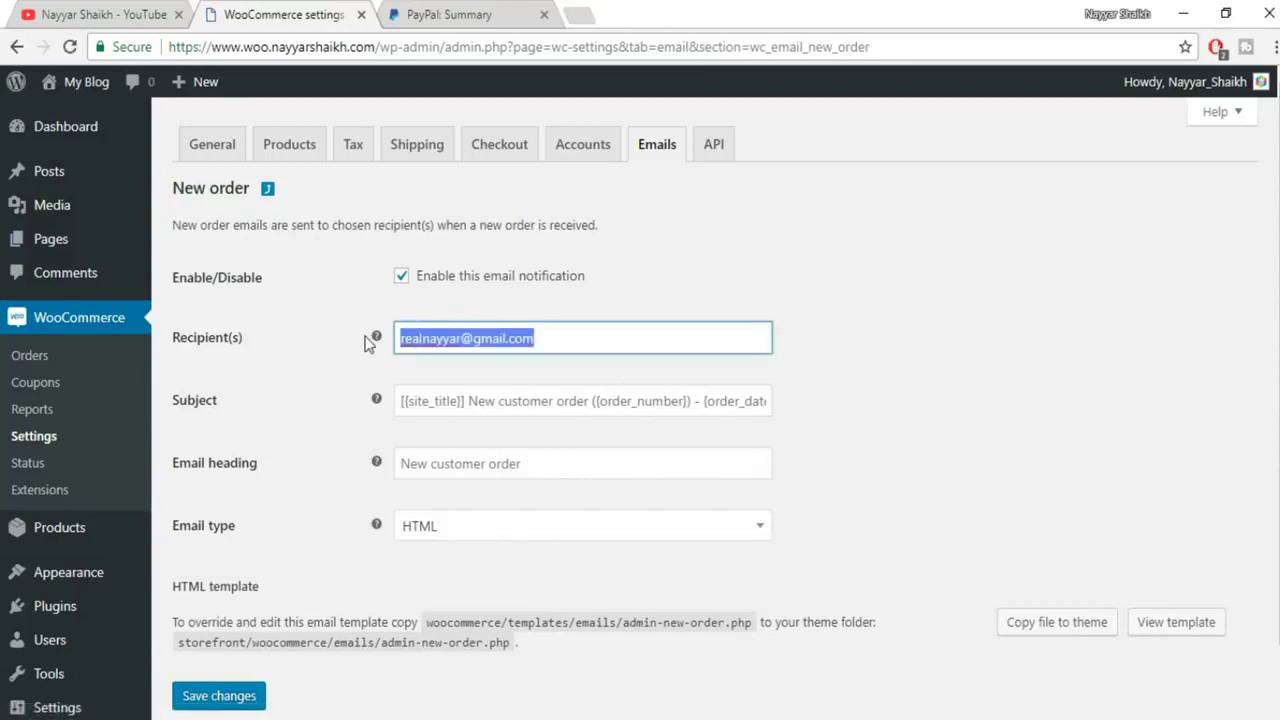
{"action": "scroll", "coordinate": [759, 465], "scroll_direction": "down", "scroll_amount": 1}
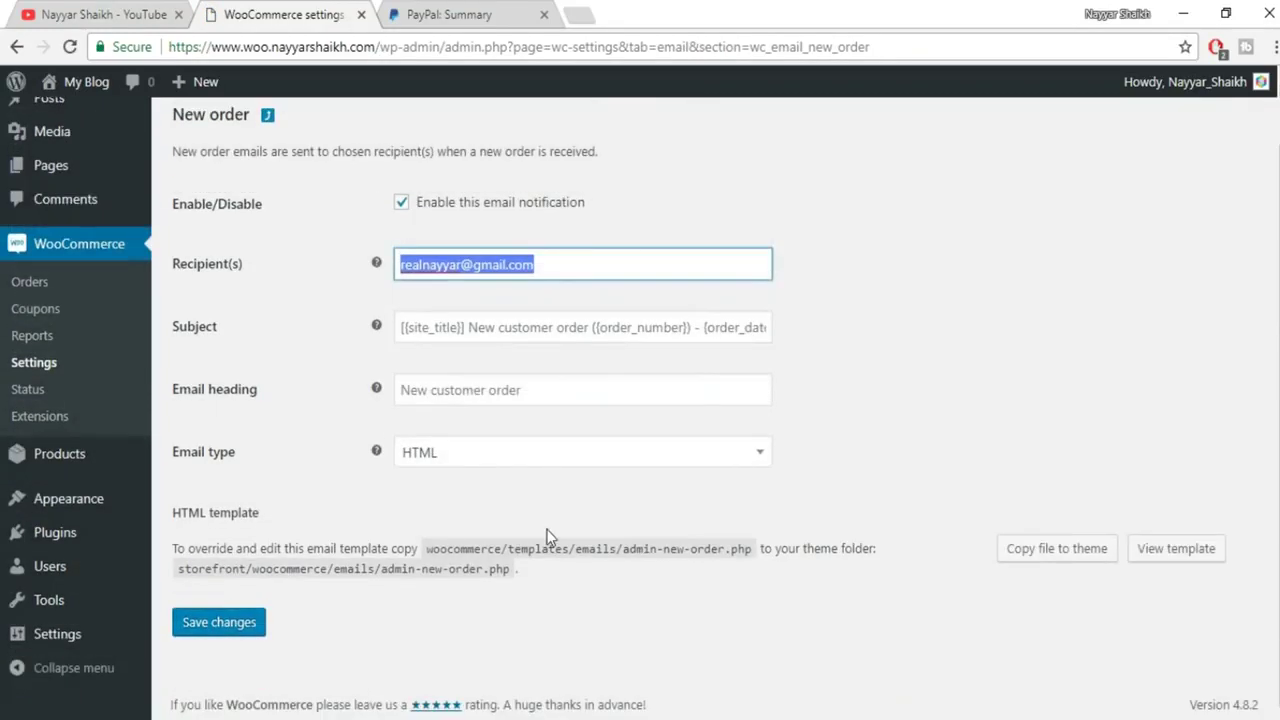
{"action": "scroll", "coordinate": [559, 550], "scroll_direction": "up", "scroll_amount": 1}
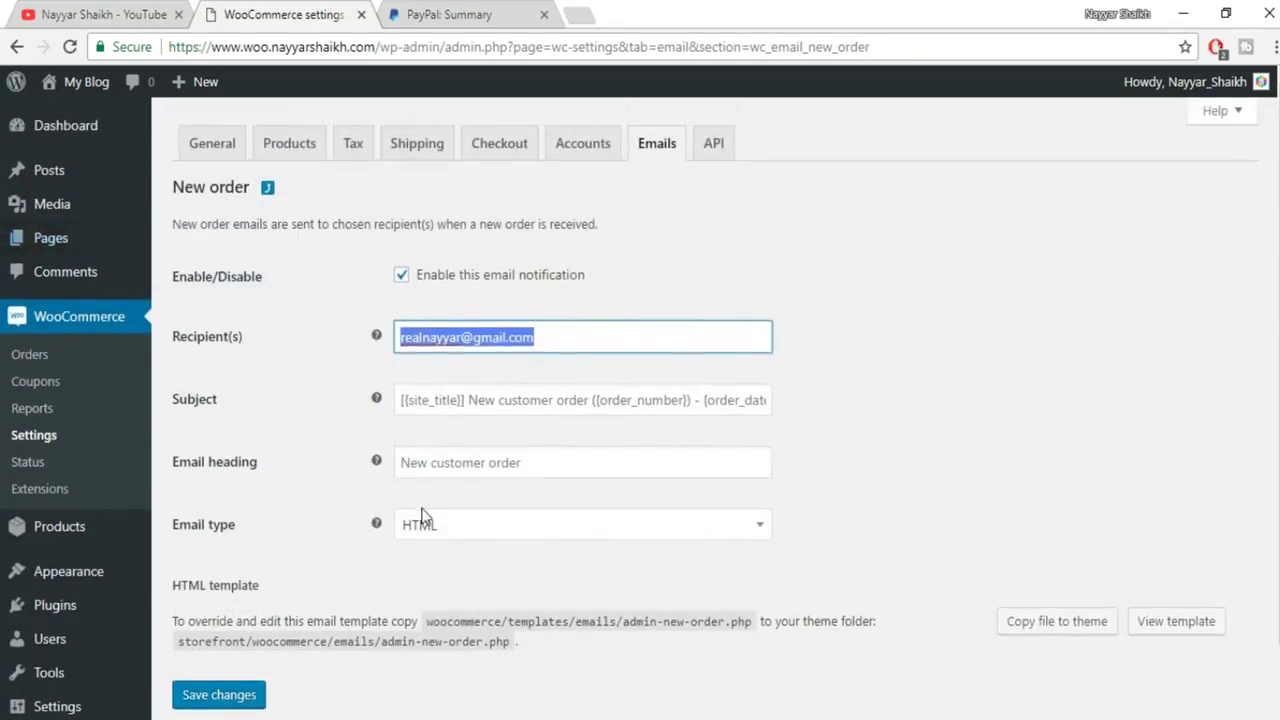
{"action": "scroll", "coordinate": [400, 540], "scroll_direction": "down", "scroll_amount": 1}
{"action": "left_click", "coordinate": [238, 635]}
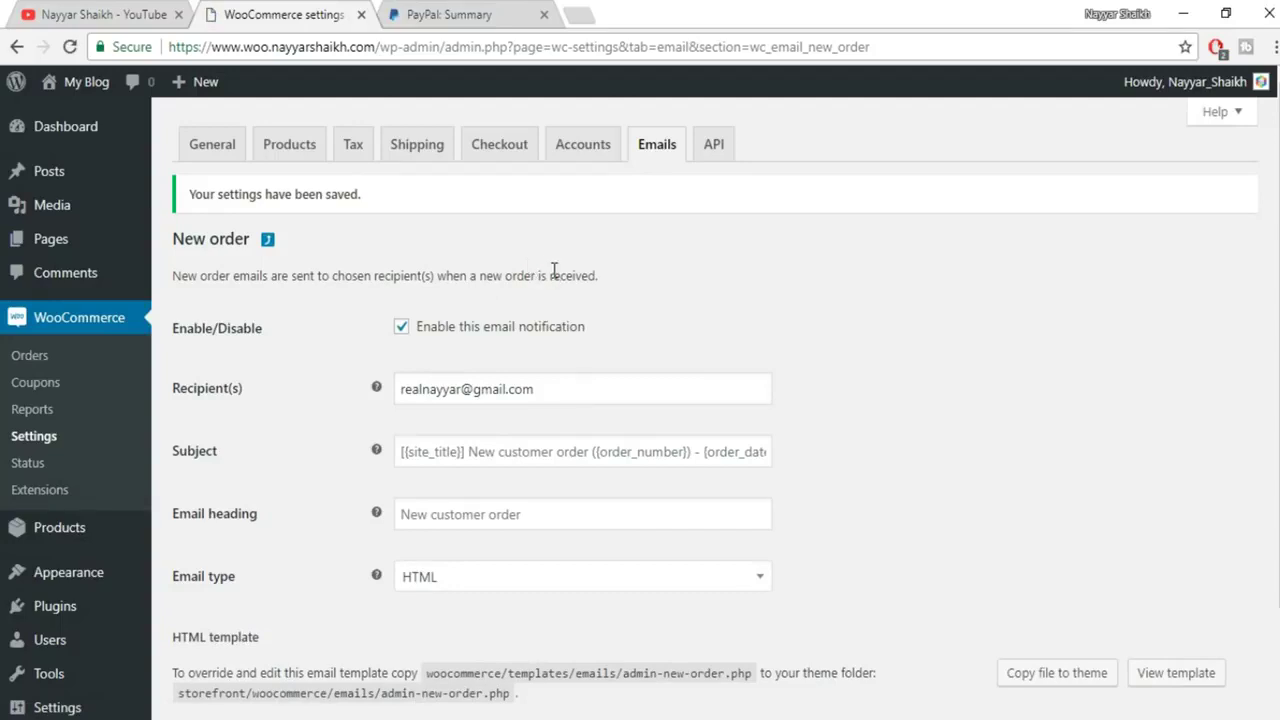
Start adding a new coupon from the WooCommerce coupons page.
{"action": "left_click", "coordinate": [43, 390]}
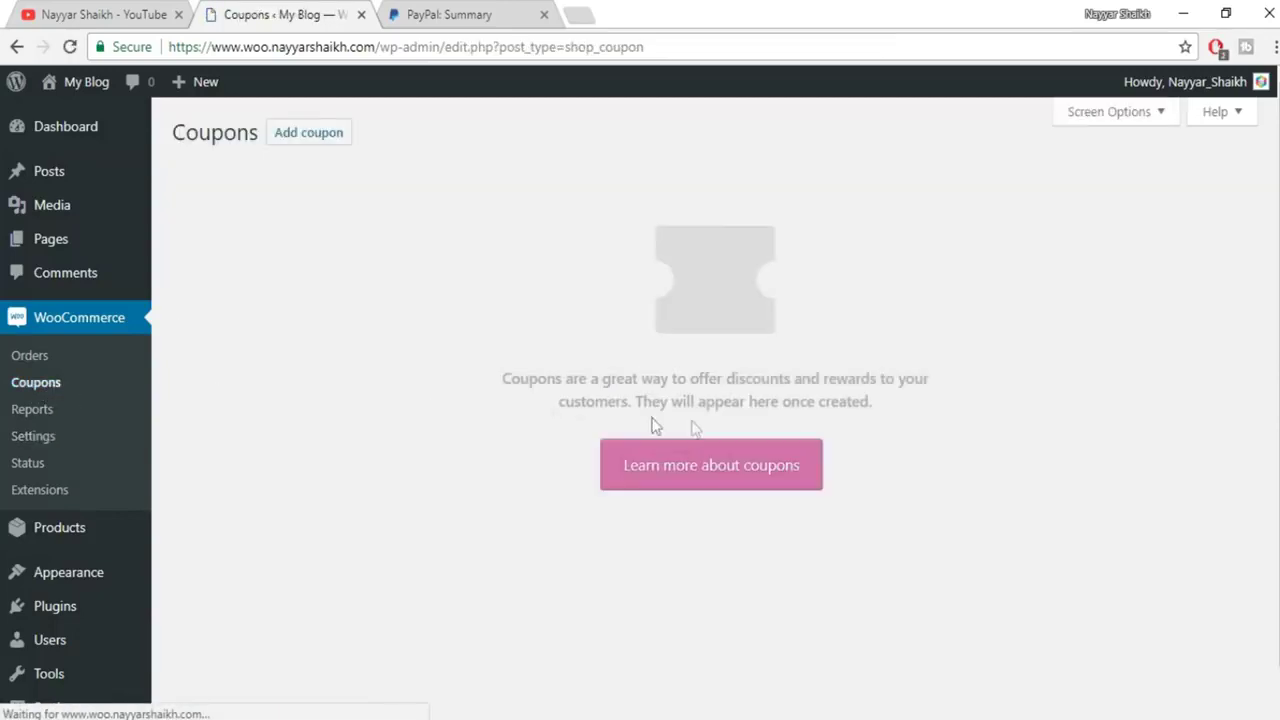
{"action": "left_click", "coordinate": [323, 147]}
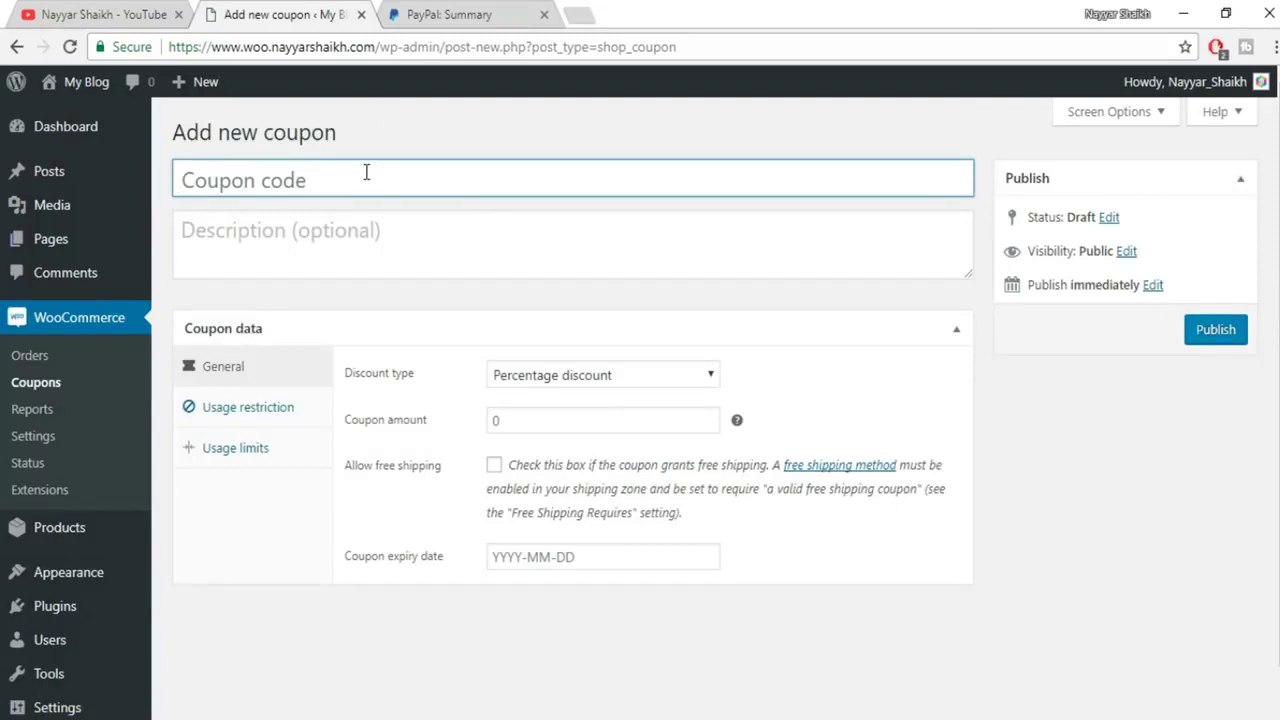
{"action": "left_click", "coordinate": [366, 172]}
{"action": "type", "text": "NAYYAR"}
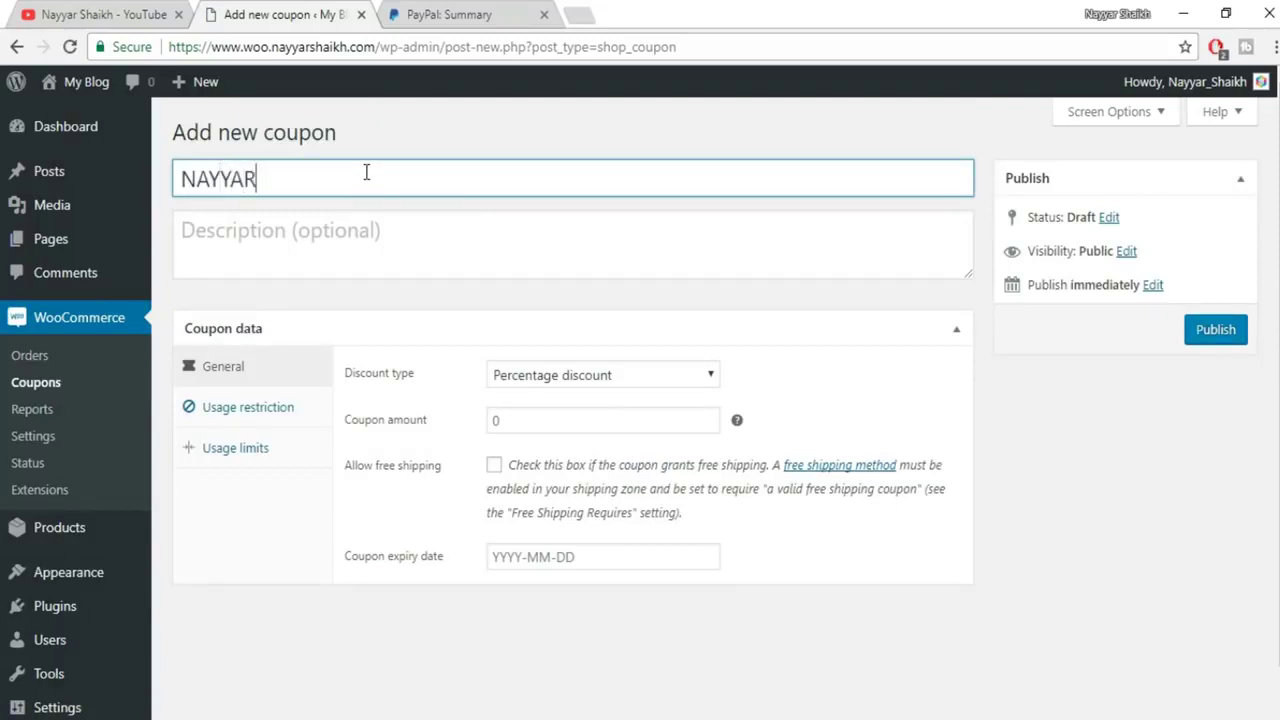
{"action": "type", "text": "60"}
{"action": "left_click_drag", "start_coordinate": [355, 183], "coordinate": [185, 178]}
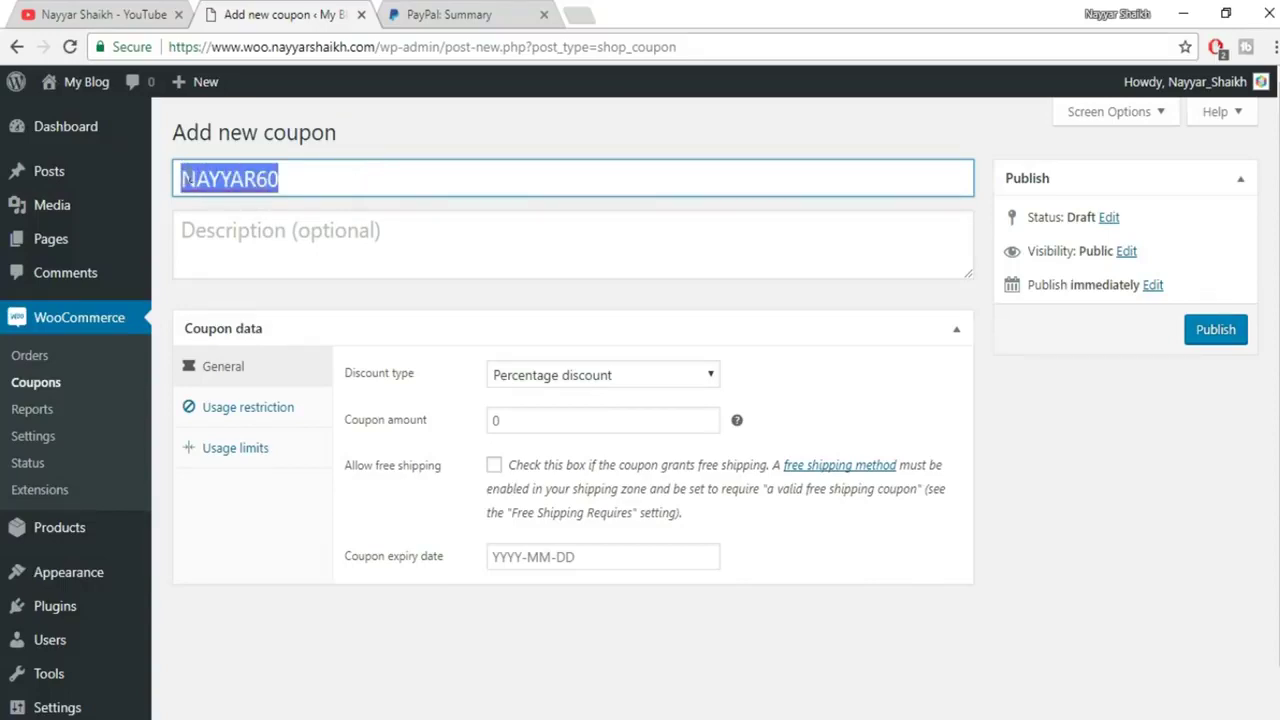
{"action": "left_click", "coordinate": [301, 184]}
Set the coupon code to the site owner's first name in capitals followed directly by 7.
{"action": "left_click_drag", "start_coordinate": [288, 182], "coordinate": [160, 184]}
{"action": "type", "text": "NAYYAR"}
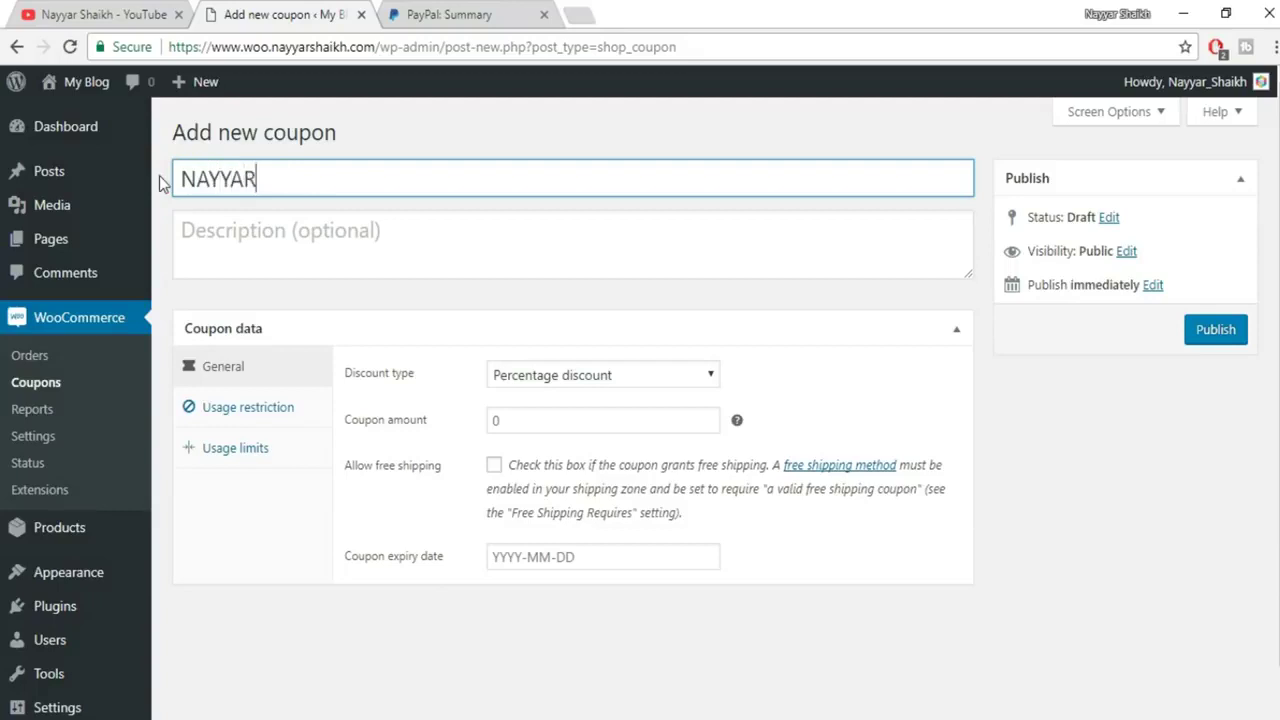
{"action": "type", "text": "7"}
Enter "Use the Coupon to get 7% OFF!" as the coupon's description.
{"action": "left_click", "coordinate": [347, 243]}
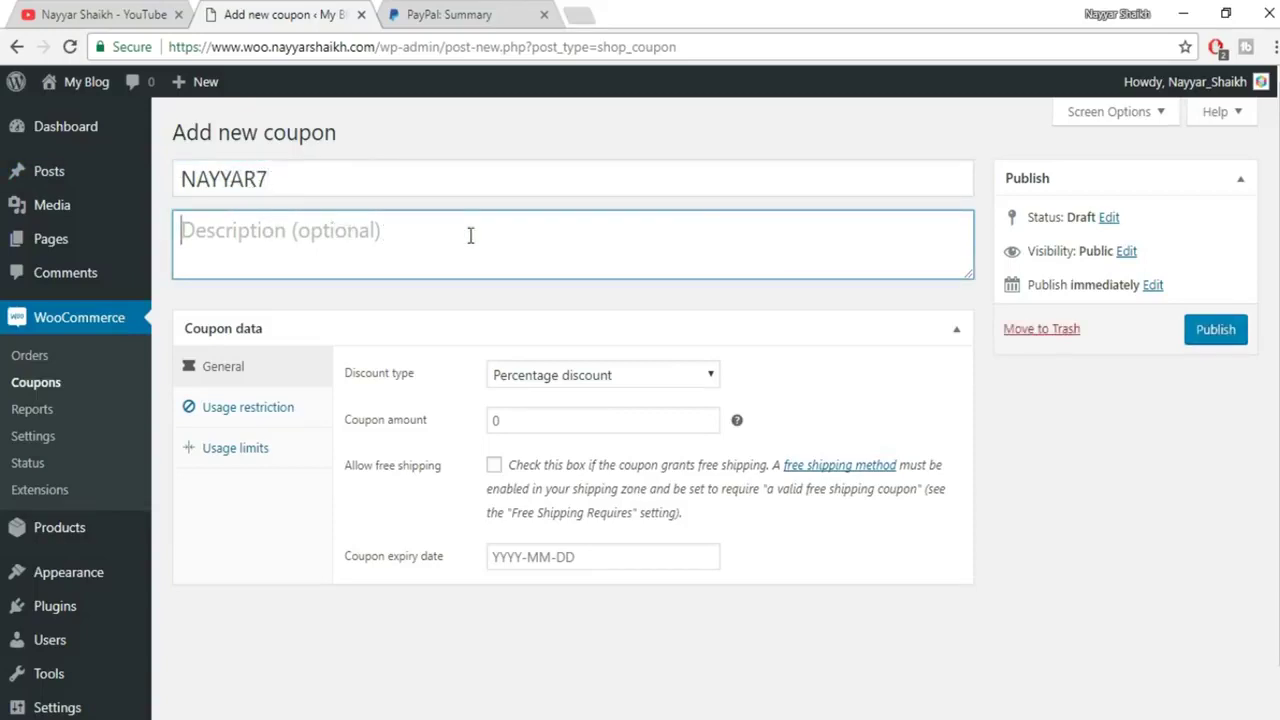
{"action": "type", "text": "Use the "}
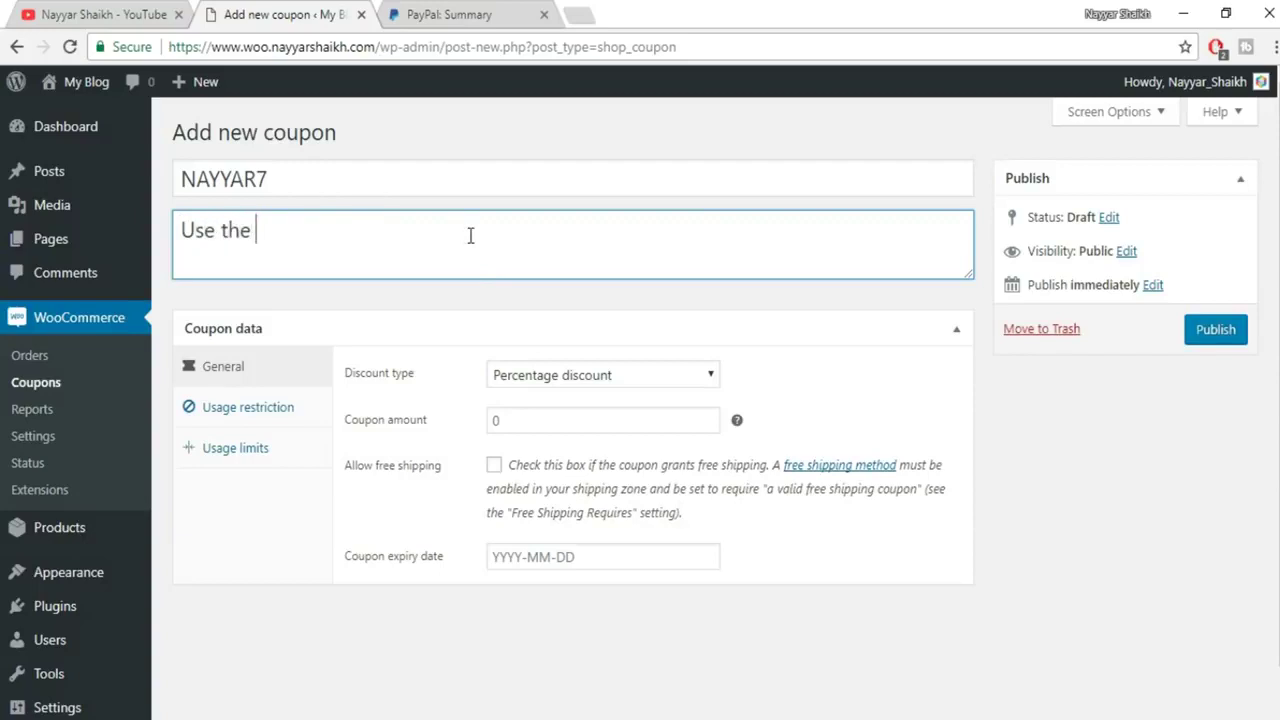
{"action": "type", "text": "Coupon to "}
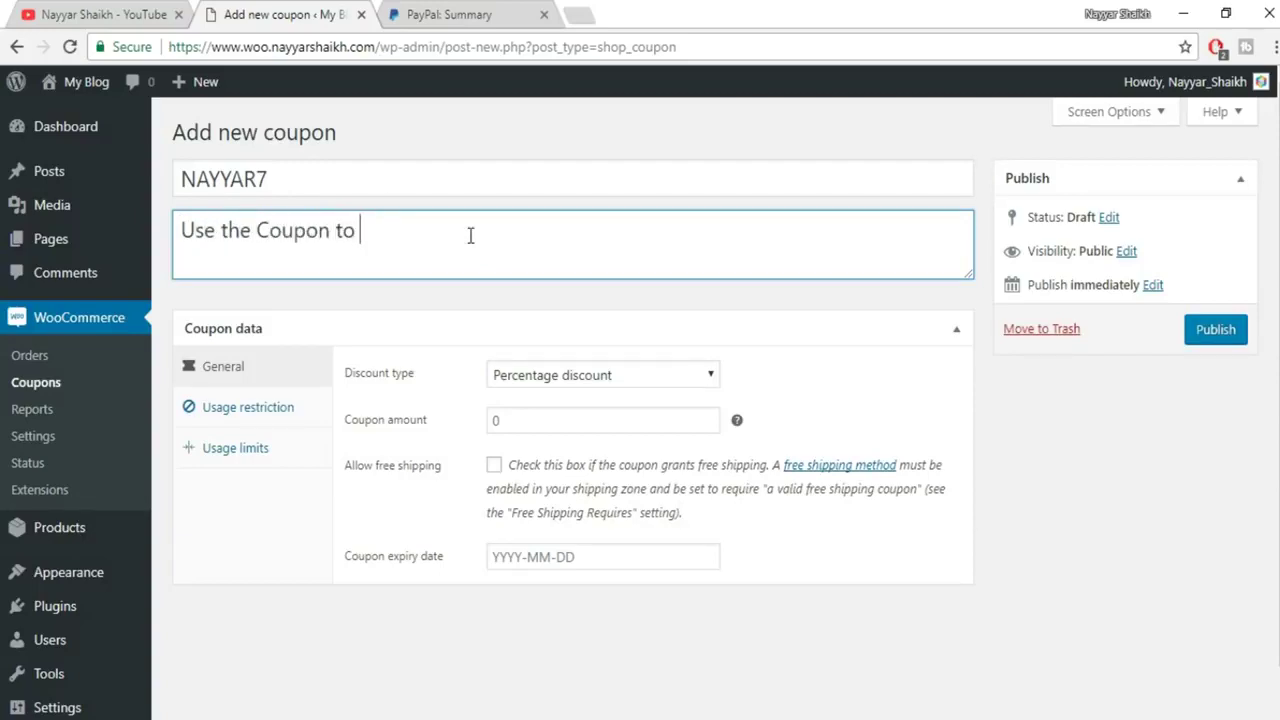
{"action": "type", "text": "get 7% OF"}
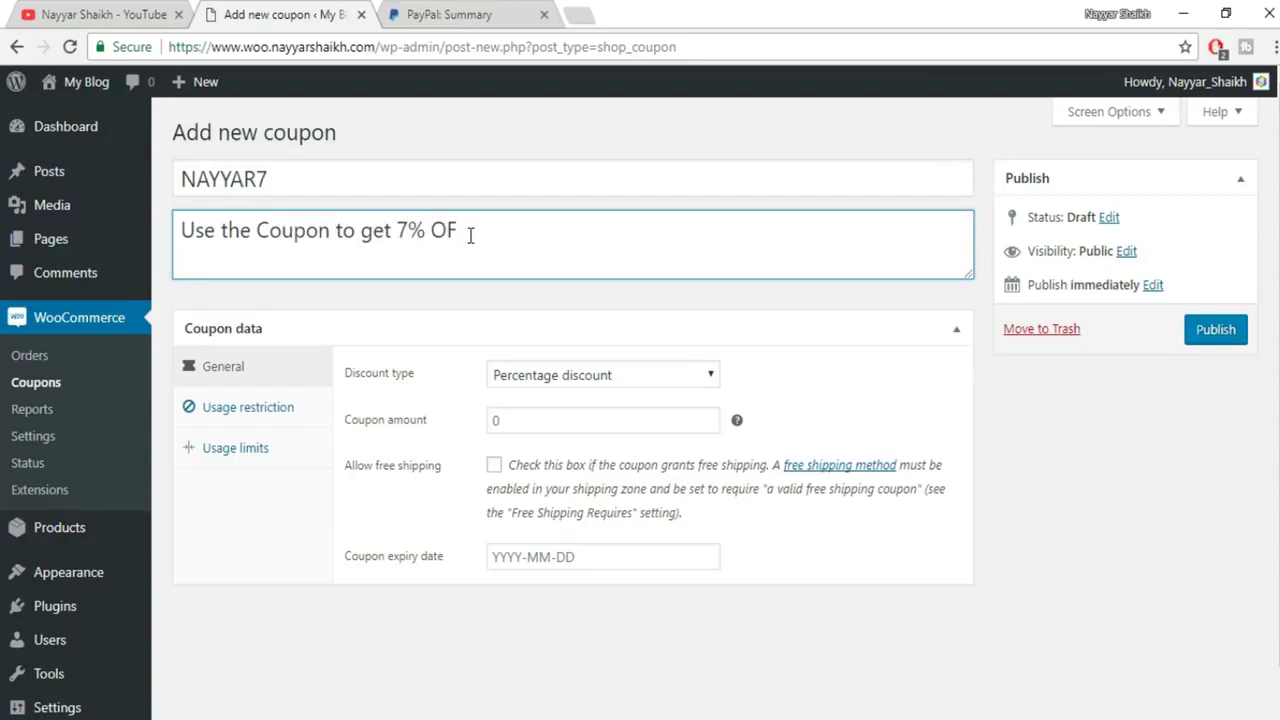
{"action": "type", "text": "F!"}
Review the available discount types in the coupon data and choose Percentage discount.
{"action": "scroll", "coordinate": [330, 345], "scroll_direction": "down", "scroll_amount": 1}
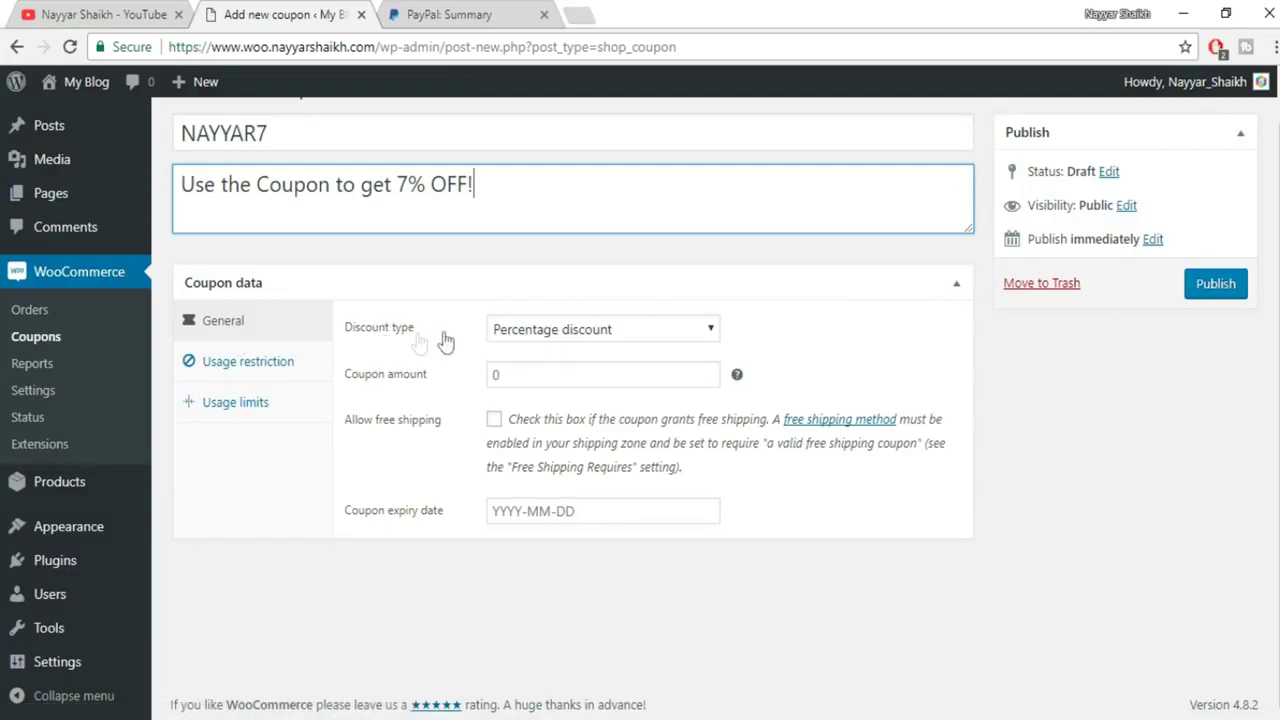
{"action": "left_click", "coordinate": [590, 330]}
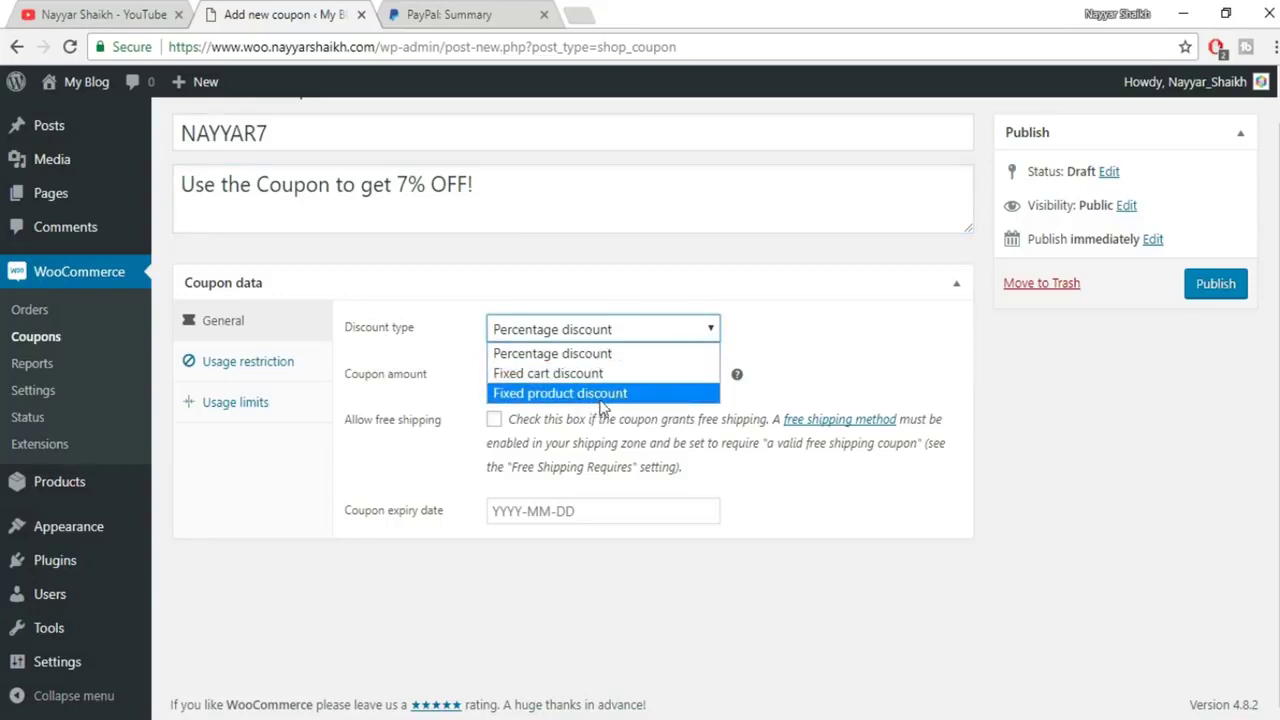
{"action": "left_click", "coordinate": [598, 353]}
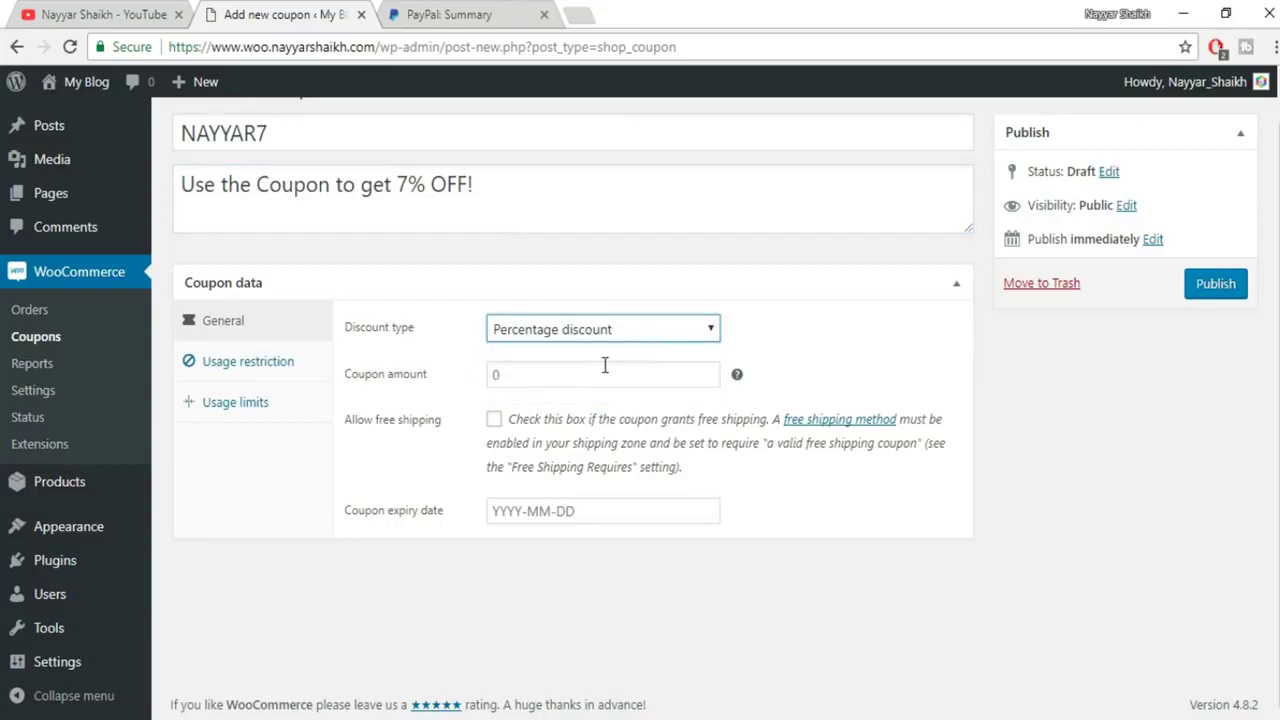
Set the coupon amount to 7% to match the discount stated in the description.
{"action": "scroll", "coordinate": [489, 310], "scroll_direction": "up", "scroll_amount": 1}
{"action": "left_click_drag", "start_coordinate": [397, 241], "coordinate": [425, 238]}
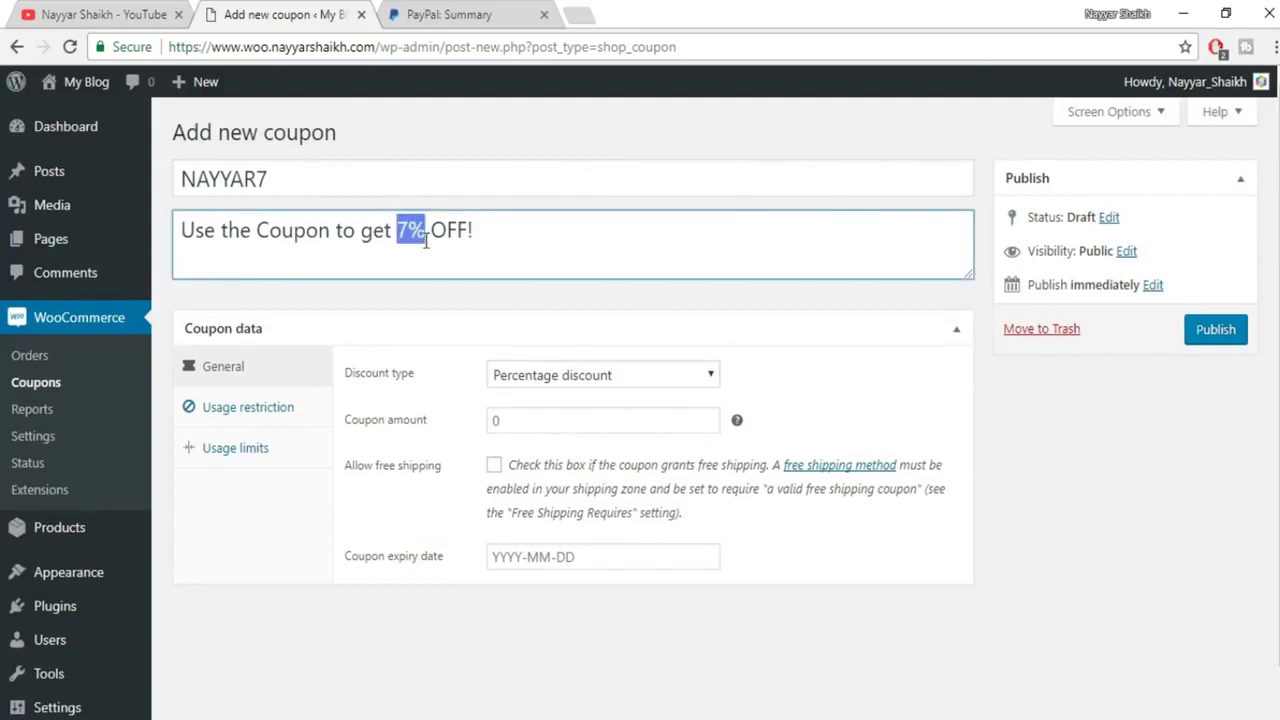
{"action": "left_click", "coordinate": [531, 418]}
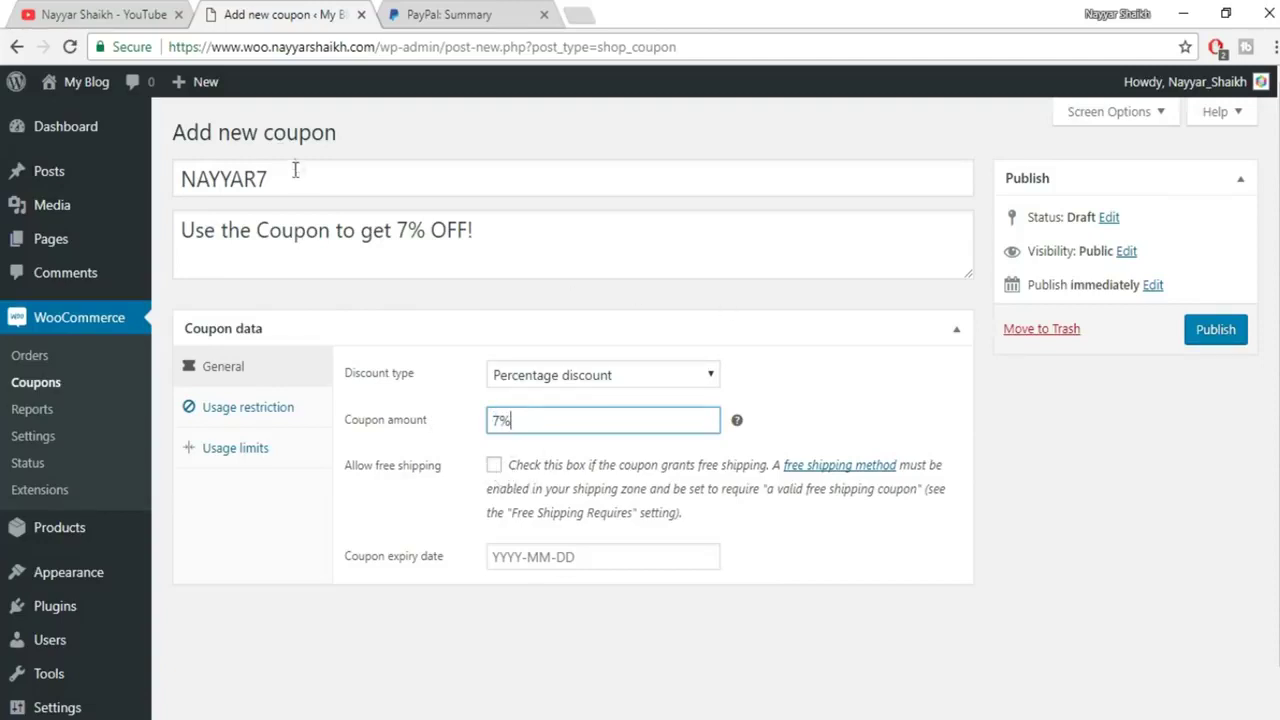
Allow free shipping with the coupon and change the coupon code to freeship.
{"action": "left_click", "coordinate": [493, 468]}
{"action": "left_click_drag", "start_coordinate": [333, 179], "coordinate": [95, 158]}
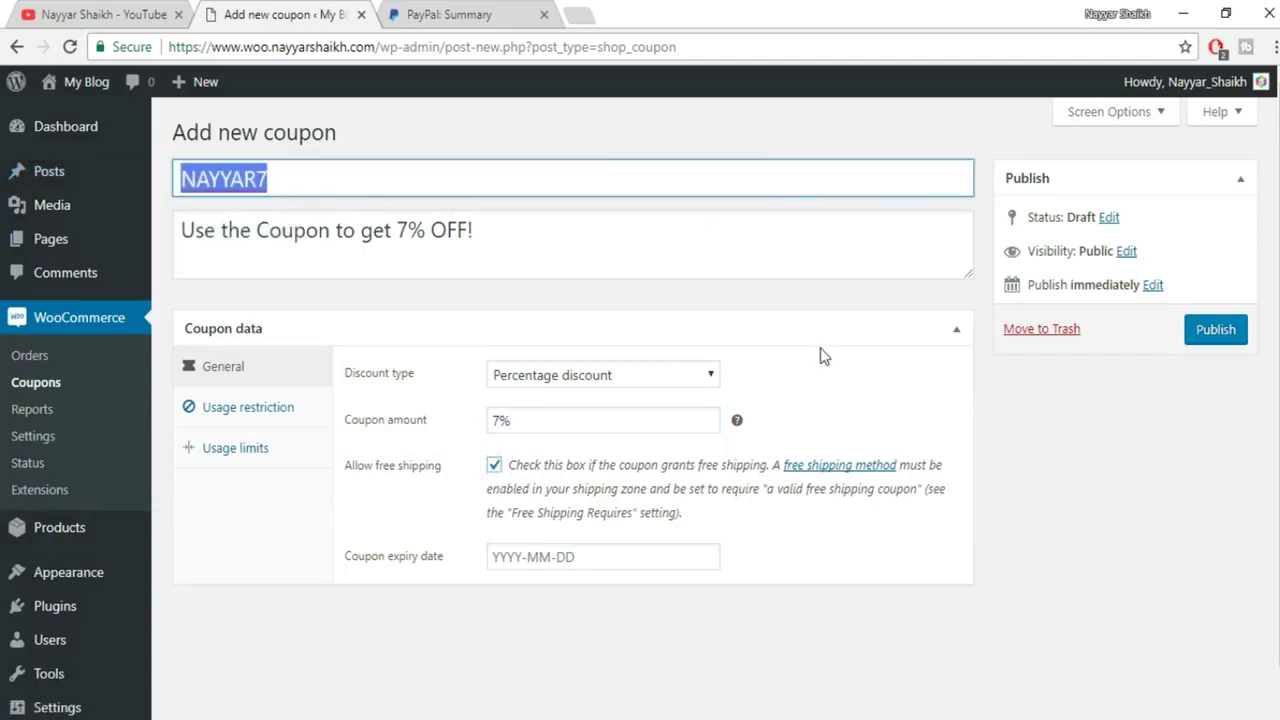
{"action": "type", "text": "freeship"}
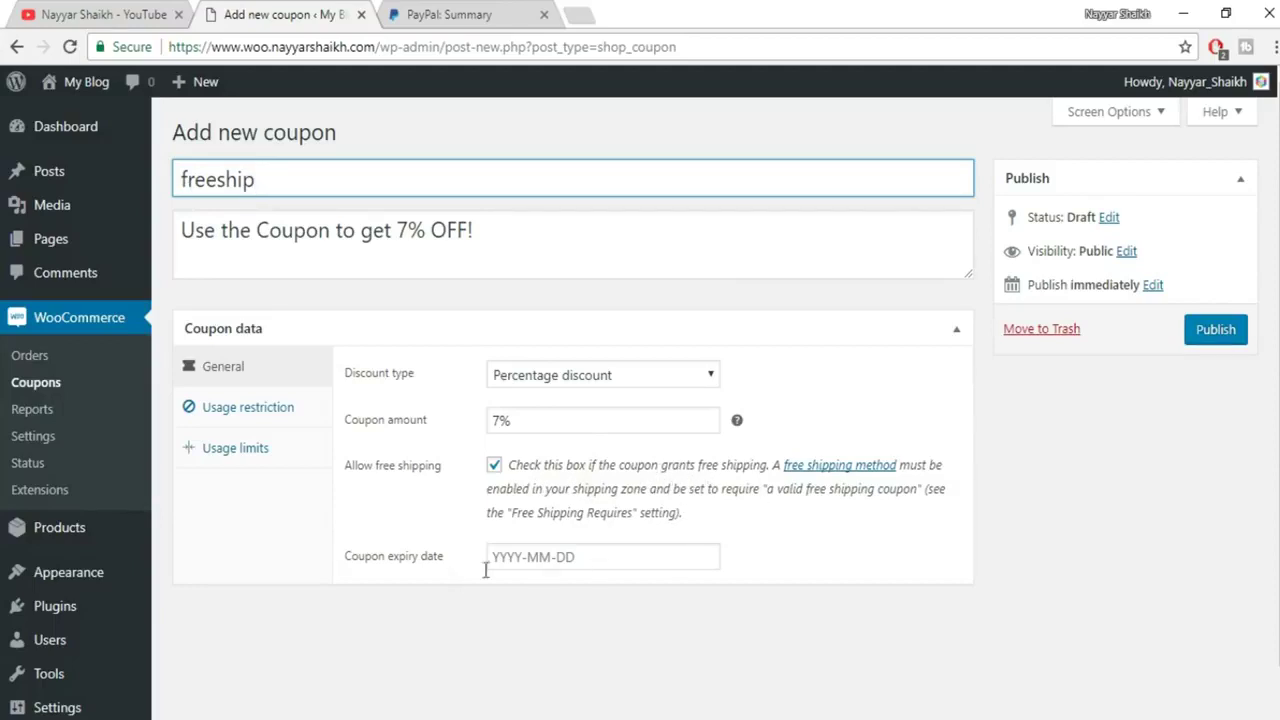
Set the coupon expiry date to 2017-10-27 and publish the coupon.
{"action": "left_click", "coordinate": [580, 557]}
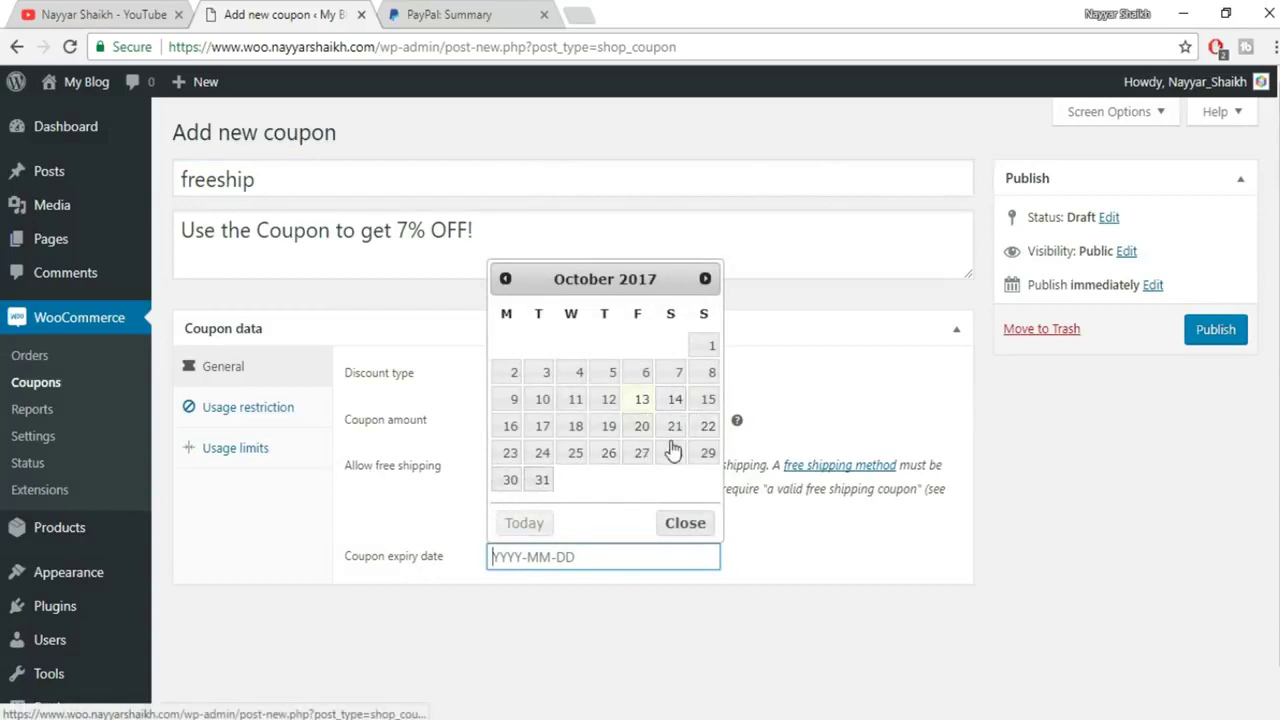
{"action": "left_click", "coordinate": [643, 455]}
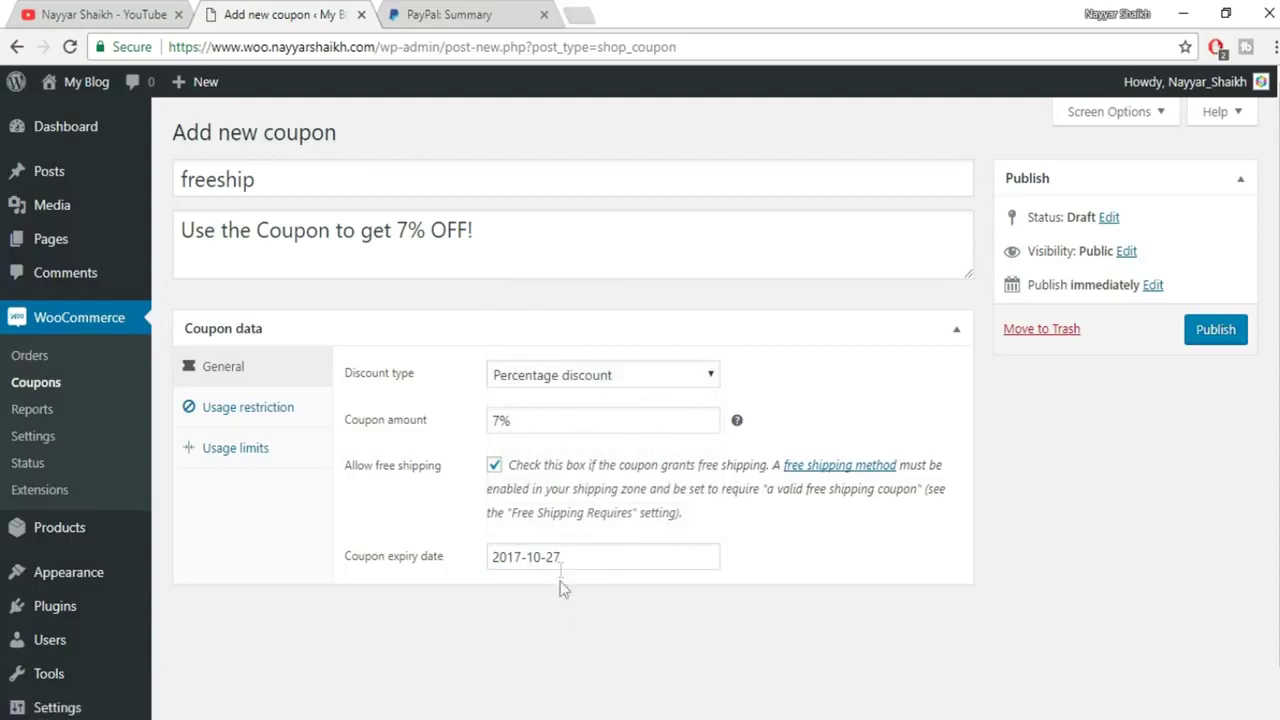
{"action": "left_click", "coordinate": [1190, 334]}
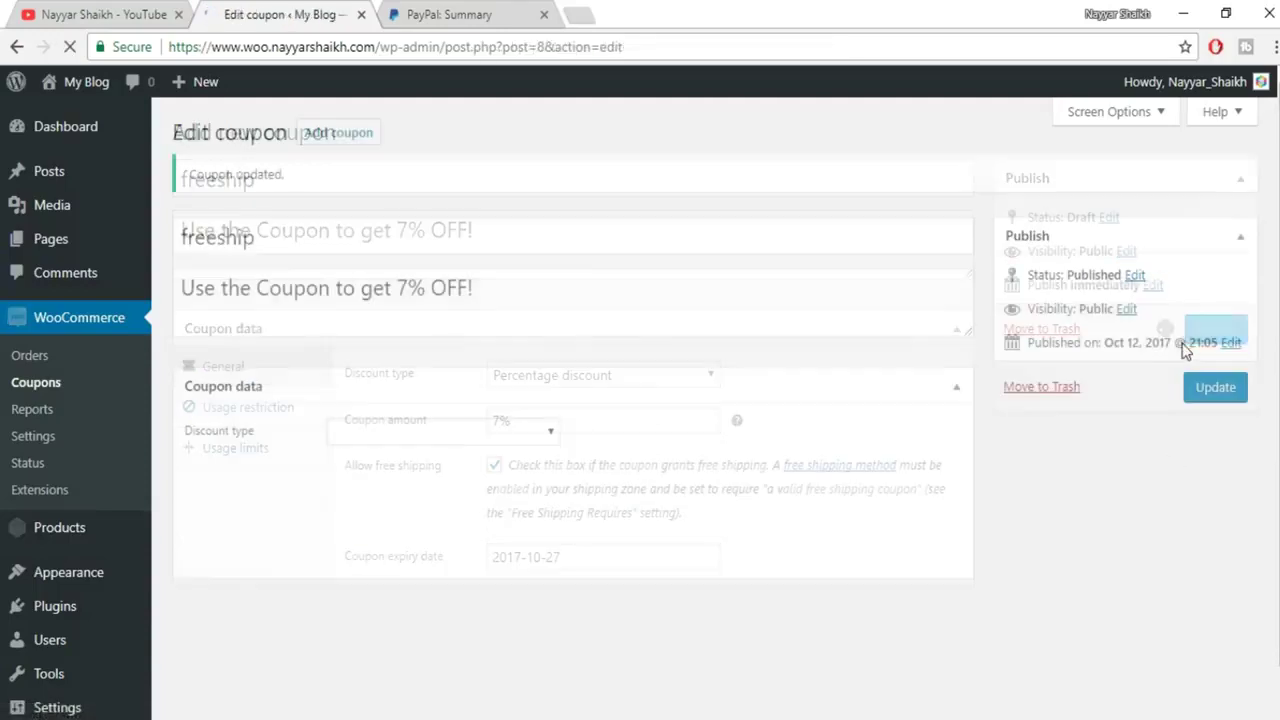
Set the coupon's usage restrictions to a minimum spend of 5000 and a maximum spend of 100000.
{"action": "scroll", "coordinate": [300, 425], "scroll_direction": "down", "scroll_amount": 1}
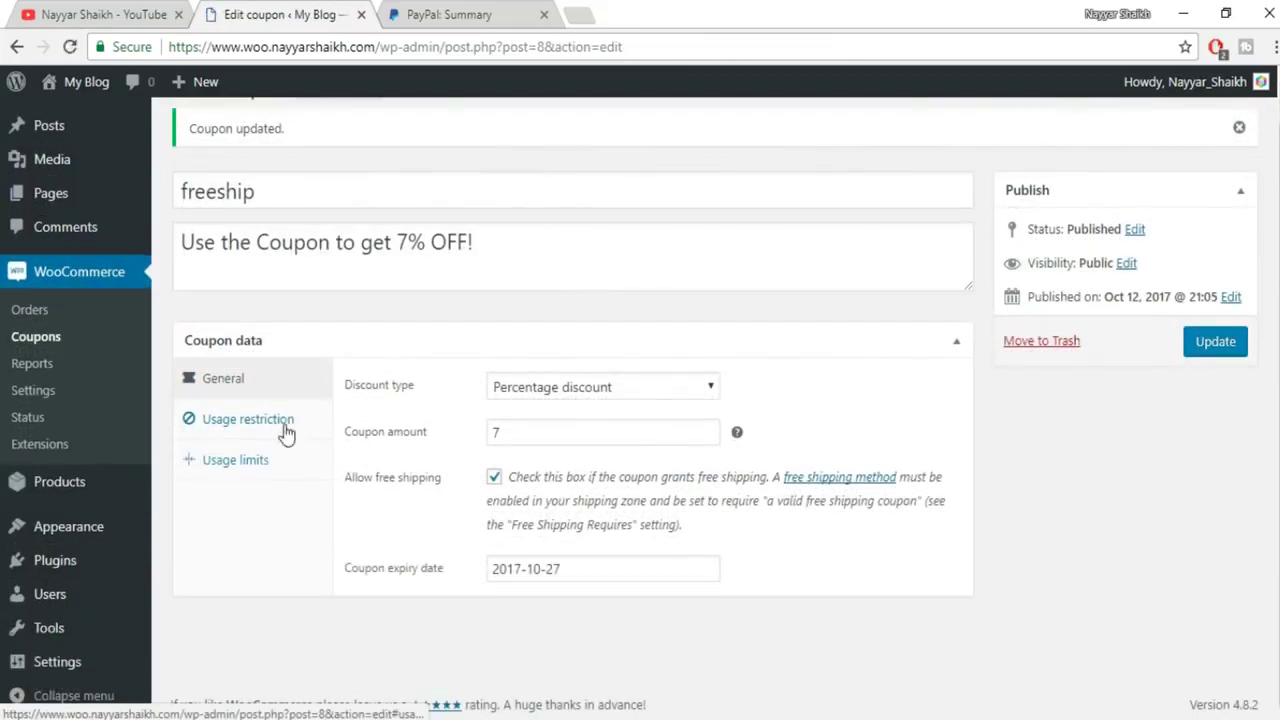
{"action": "left_click", "coordinate": [263, 425]}
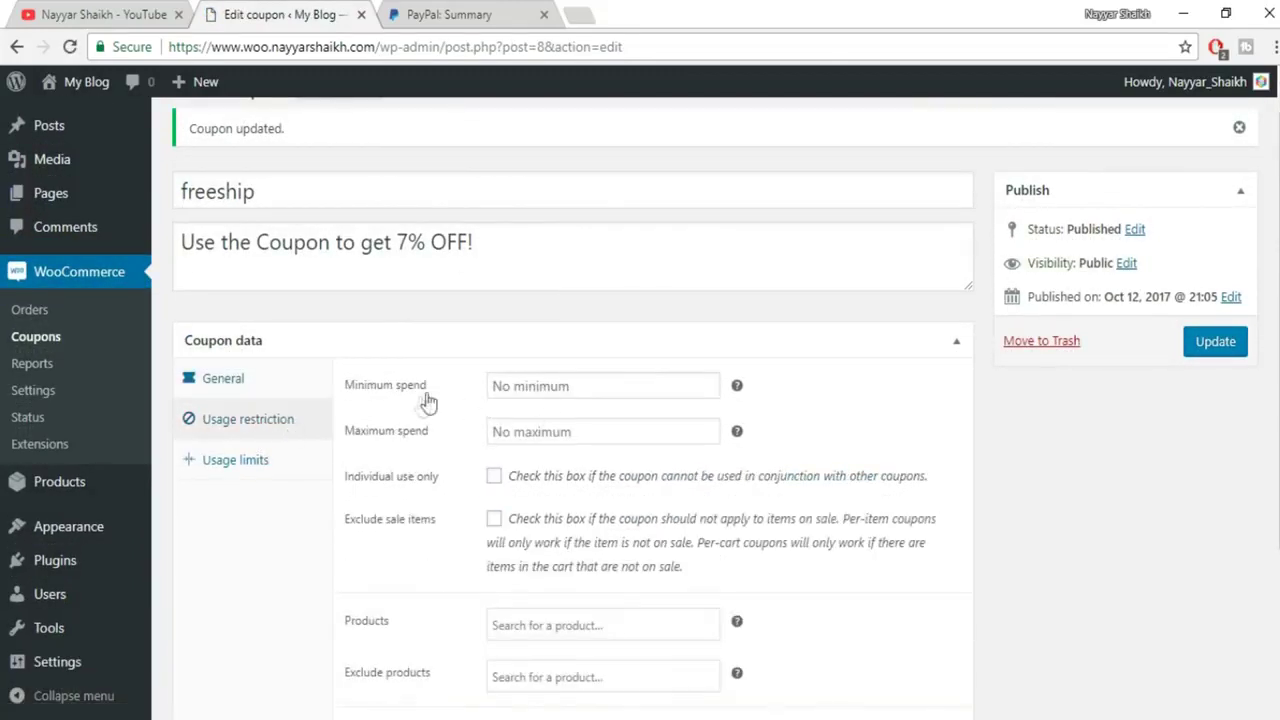
{"action": "left_click", "coordinate": [568, 390]}
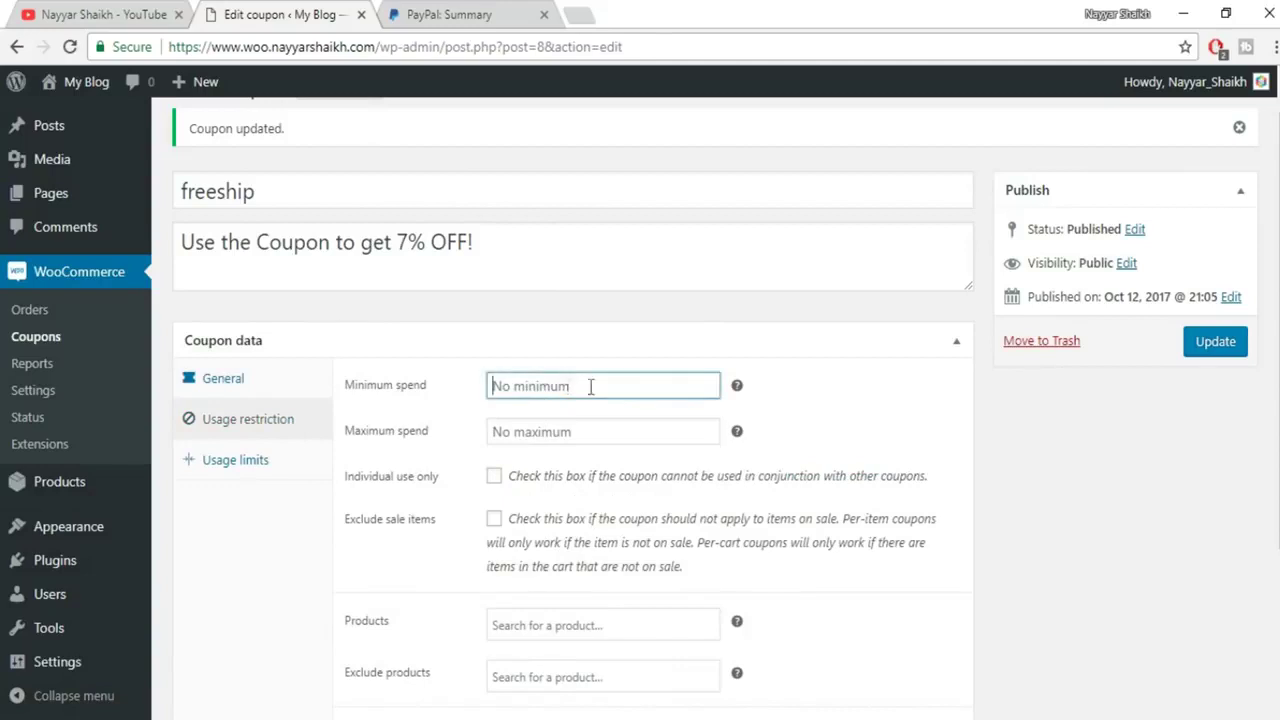
{"action": "mouse_move", "coordinate": [740, 390]}
{"action": "type", "text": "5000"}
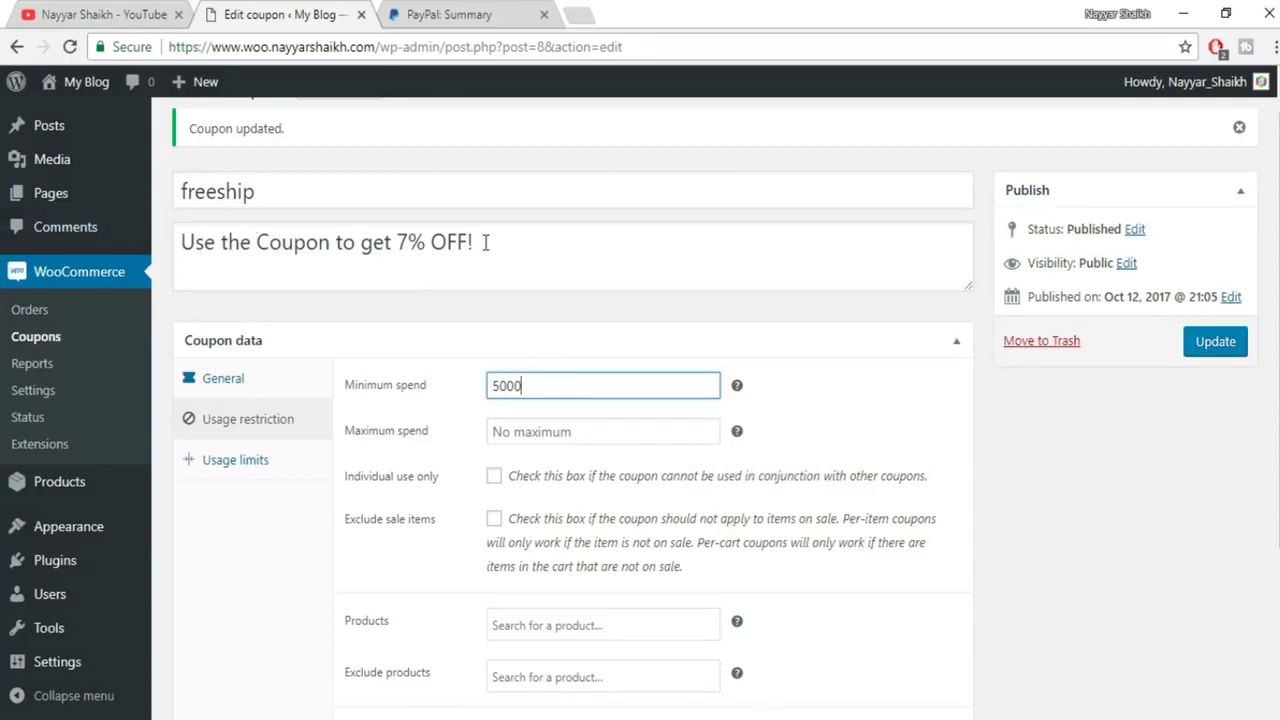
{"action": "left_click", "coordinate": [571, 435]}
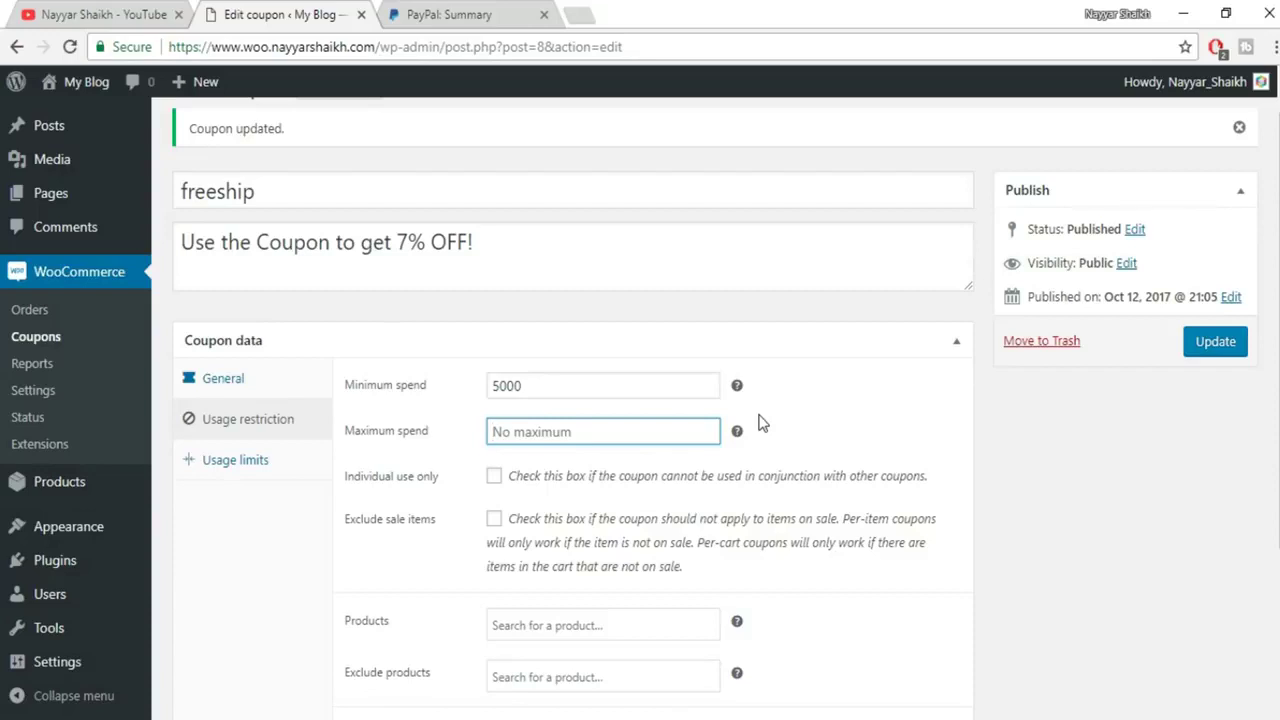
{"action": "type", "text": "100000"}
Restrict the coupon to individual use only and exclude sale items from it.
{"action": "scroll", "coordinate": [910, 485], "scroll_direction": "down", "scroll_amount": 3}
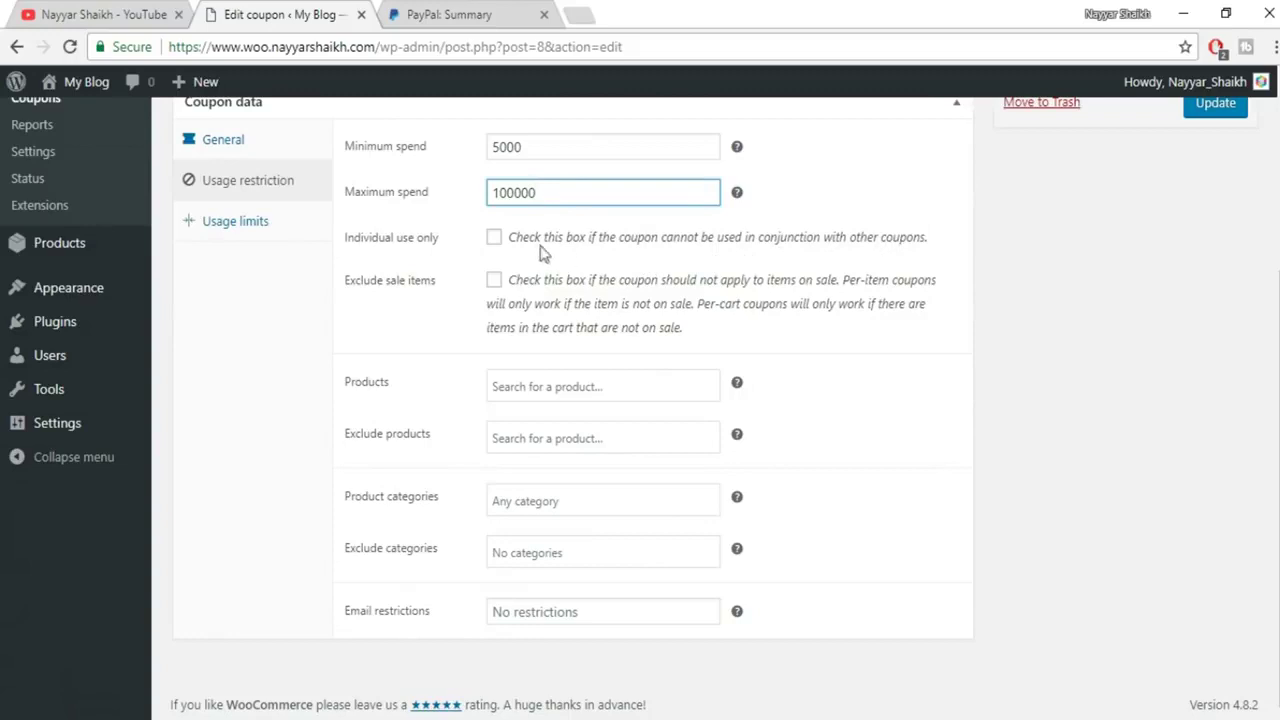
{"action": "left_click", "coordinate": [493, 240]}
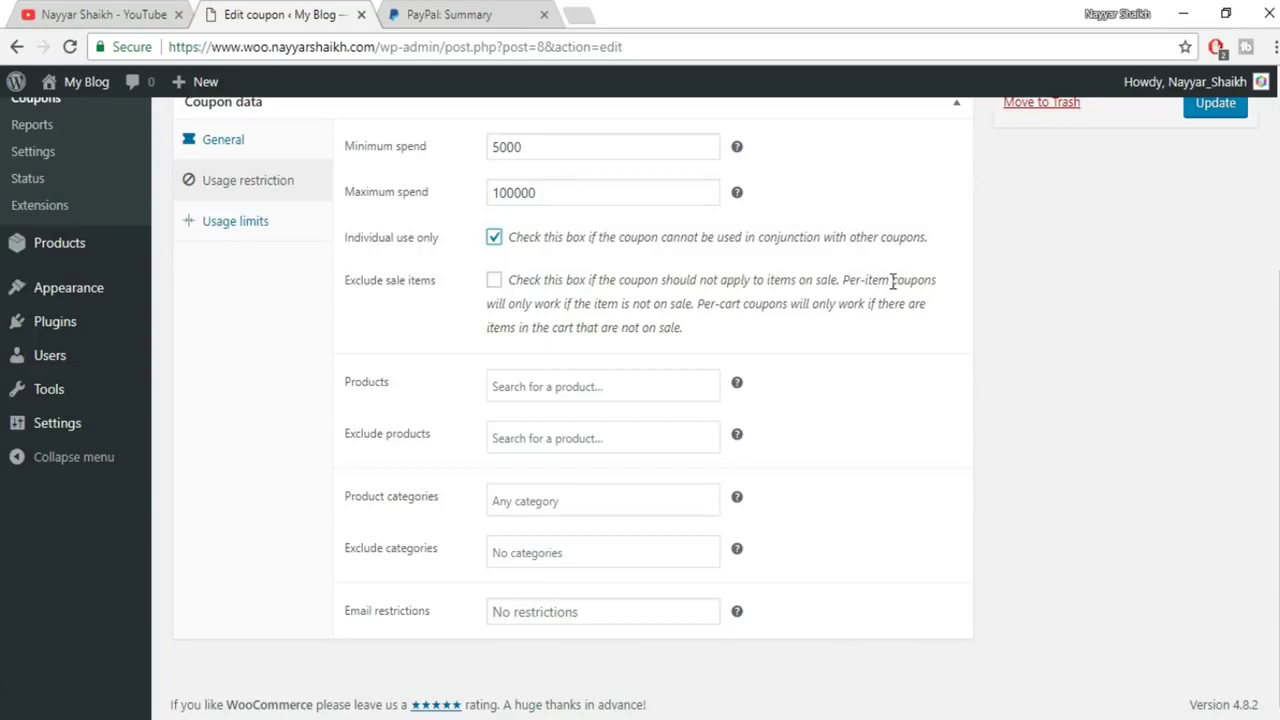
{"action": "left_click", "coordinate": [495, 238]}
{"action": "left_click", "coordinate": [499, 284]}
{"action": "scroll", "coordinate": [606, 417], "scroll_direction": "up", "scroll_amount": 3}
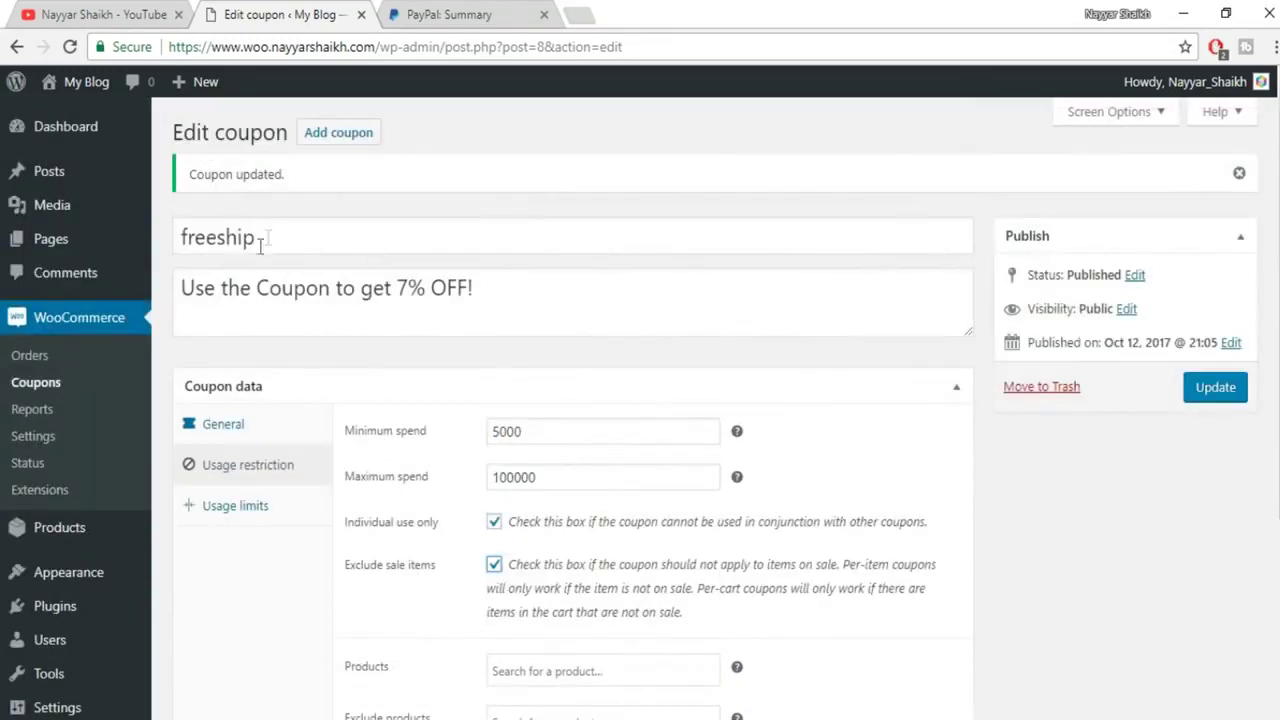
{"action": "scroll", "coordinate": [526, 306], "scroll_direction": "down", "scroll_amount": 3}
Inspect the Products restriction field and update the coupon to save its usage restrictions.
{"action": "left_click", "coordinate": [553, 385]}
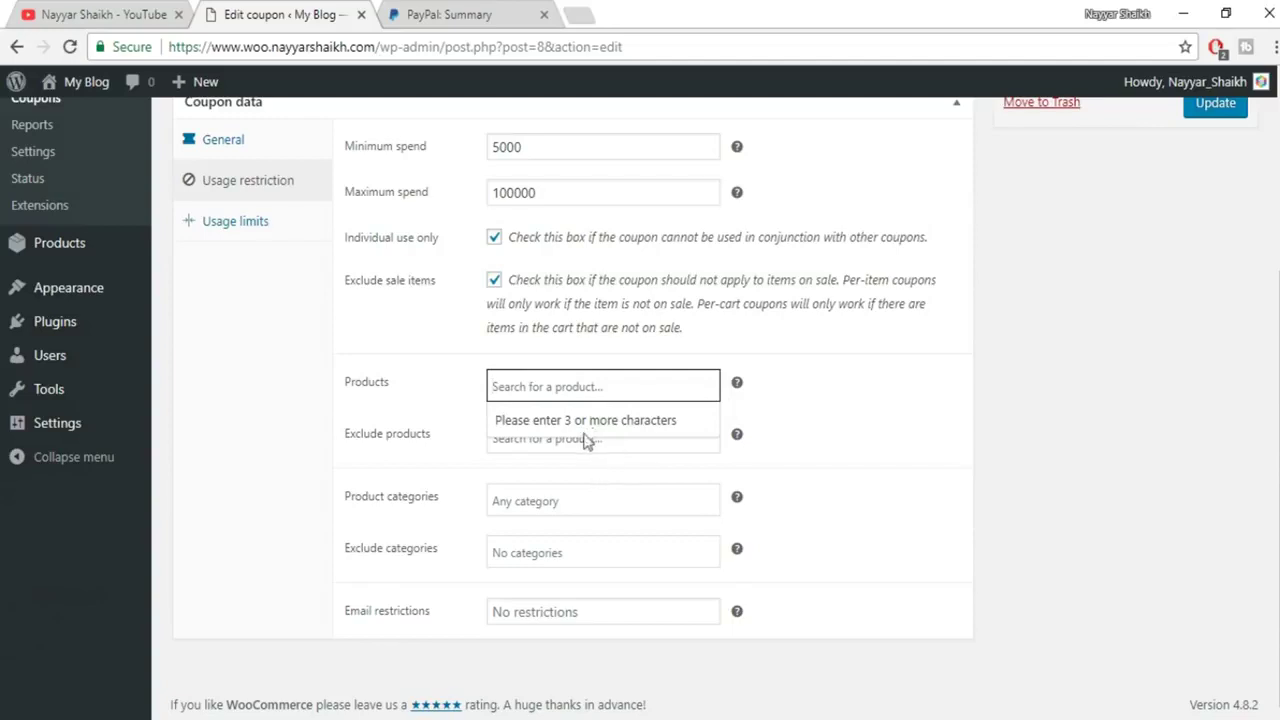
{"action": "left_click", "coordinate": [918, 388]}
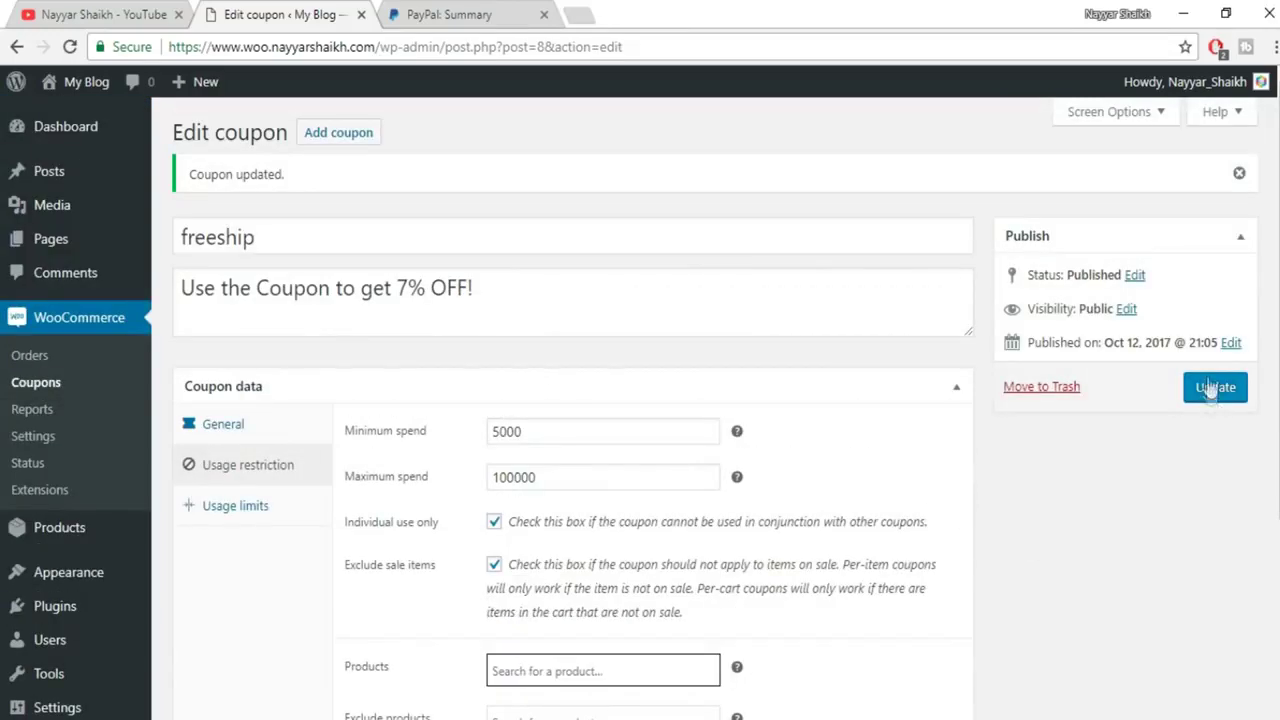
{"action": "left_click", "coordinate": [1220, 390]}
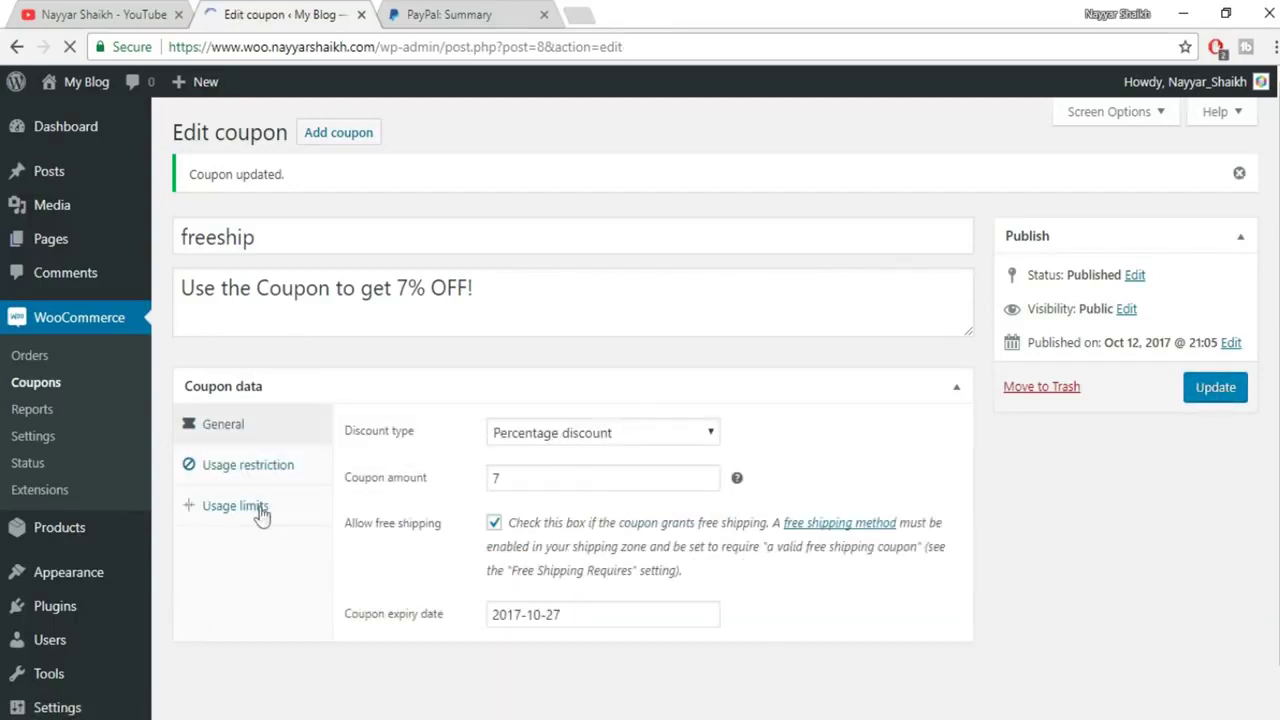
Set the usage limit per coupon to 1 in the coupon's usage limits.
{"action": "left_click", "coordinate": [245, 512]}
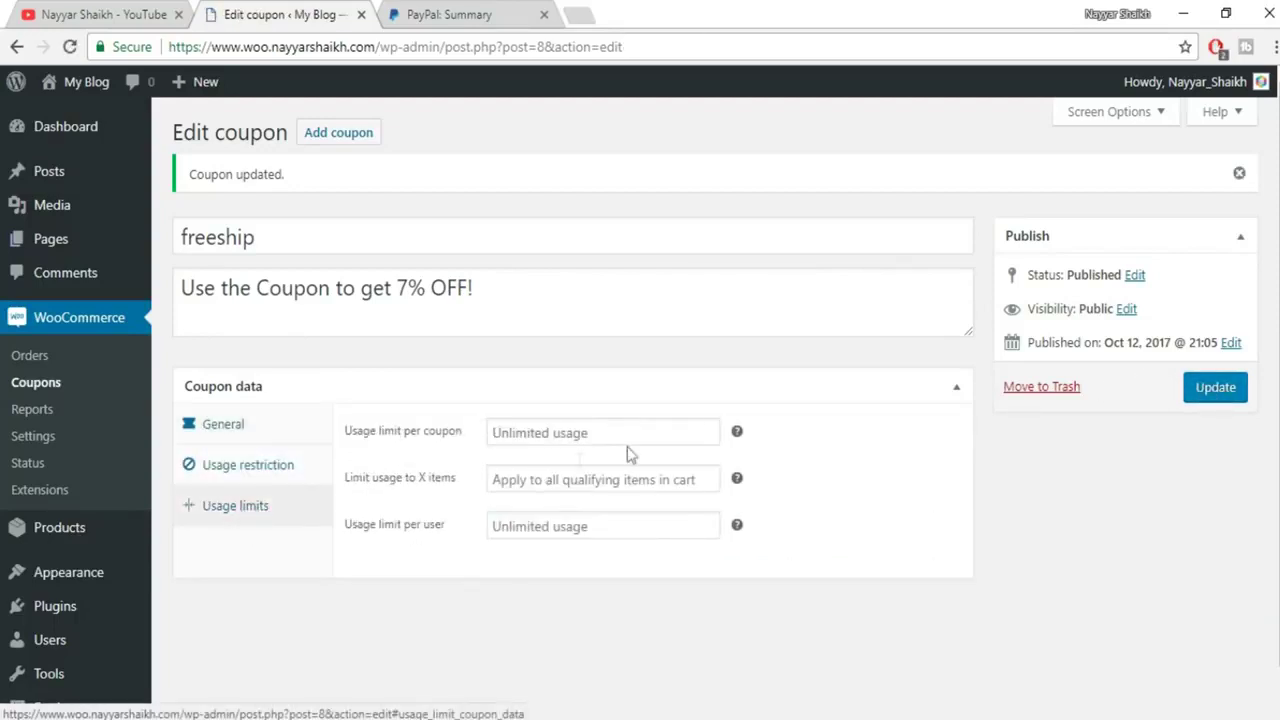
{"action": "left_click", "coordinate": [604, 432]}
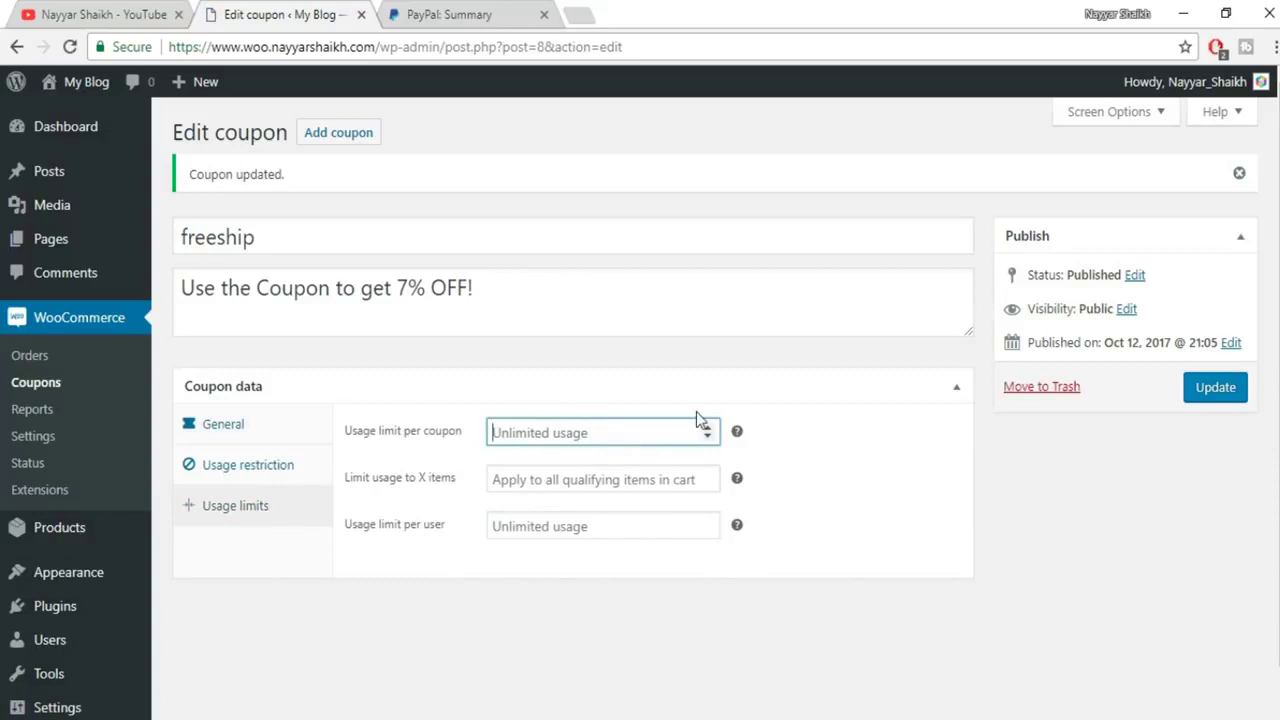
{"action": "type", "text": "1"}
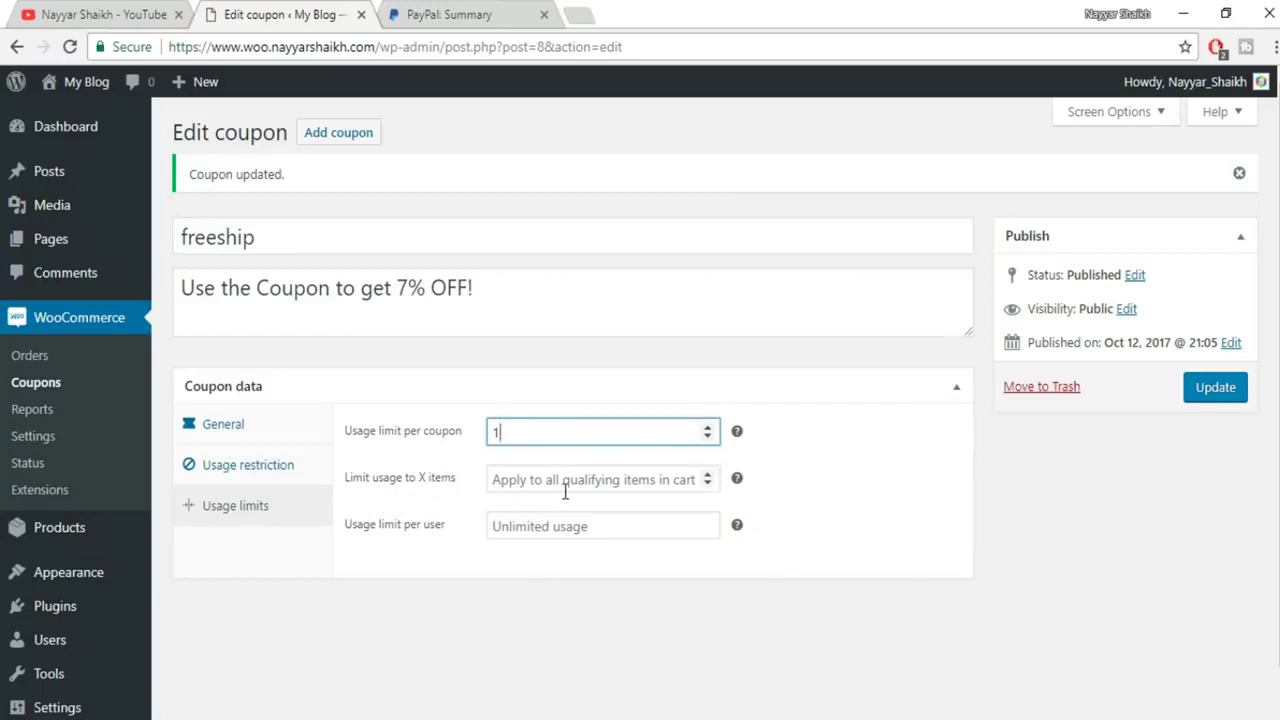
{"action": "left_click", "coordinate": [622, 486]}
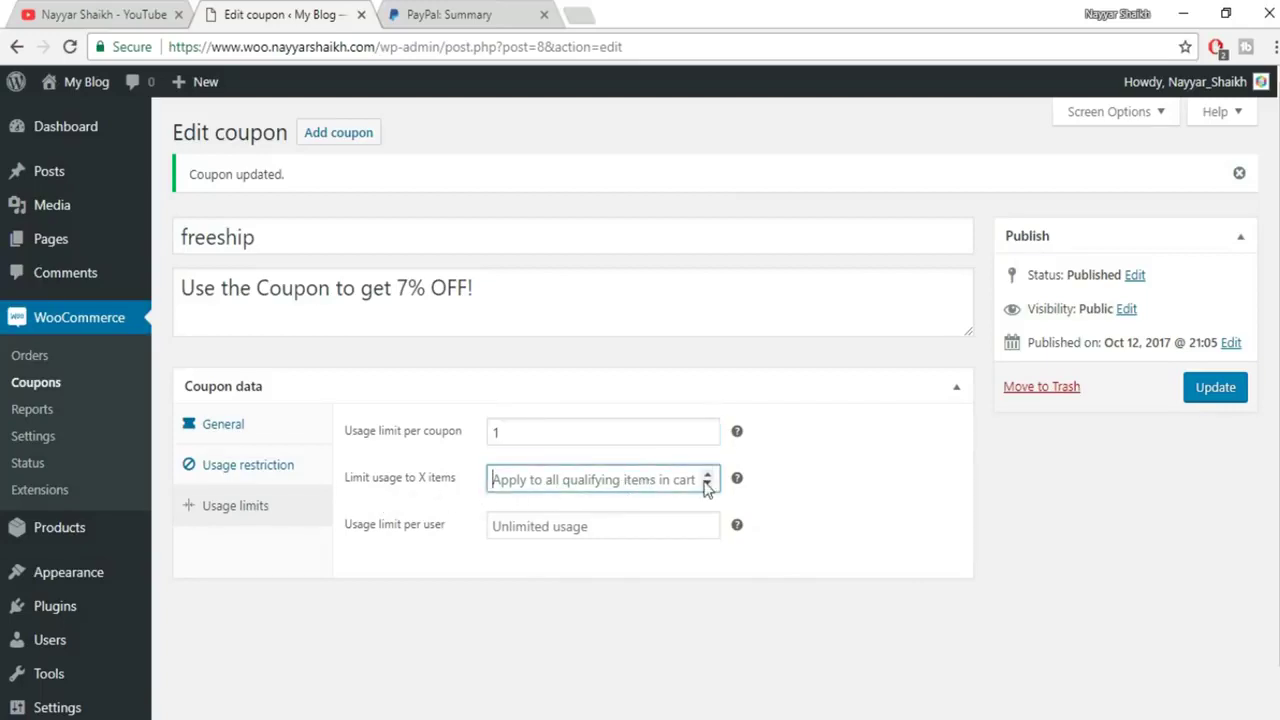
{"action": "type", "text": "2"}
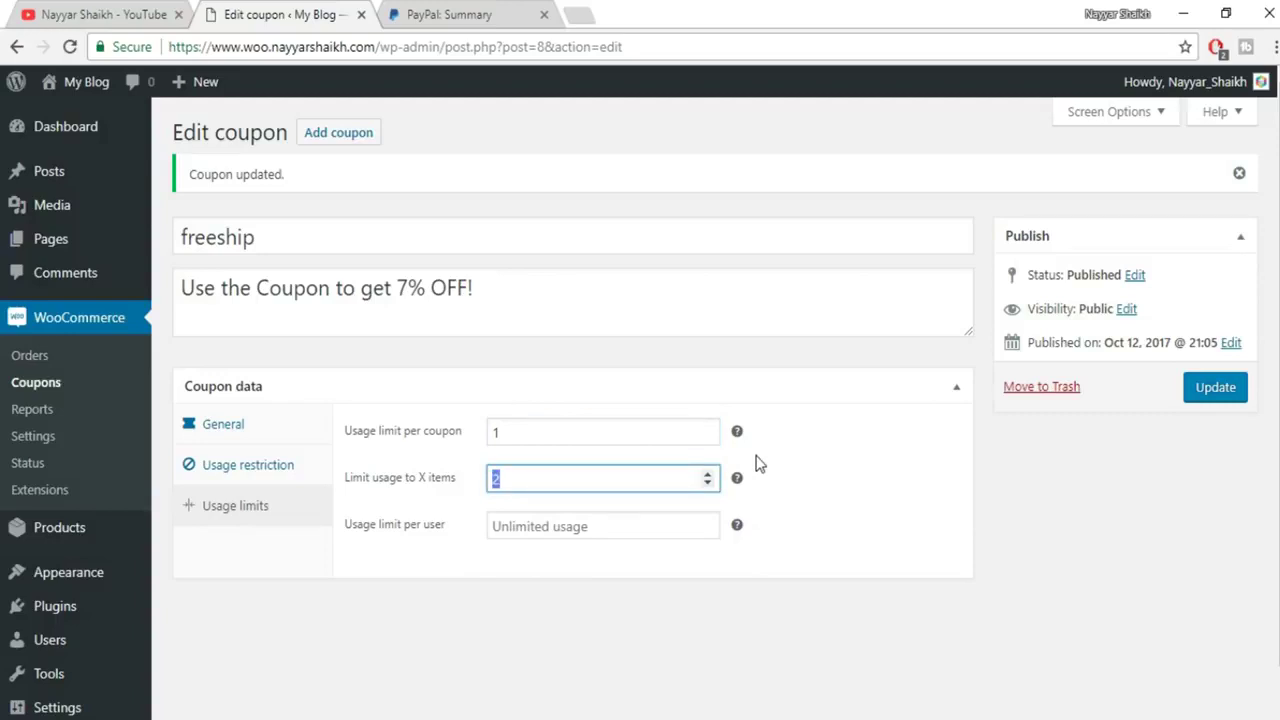
{"action": "key", "text": "BackSpace"}
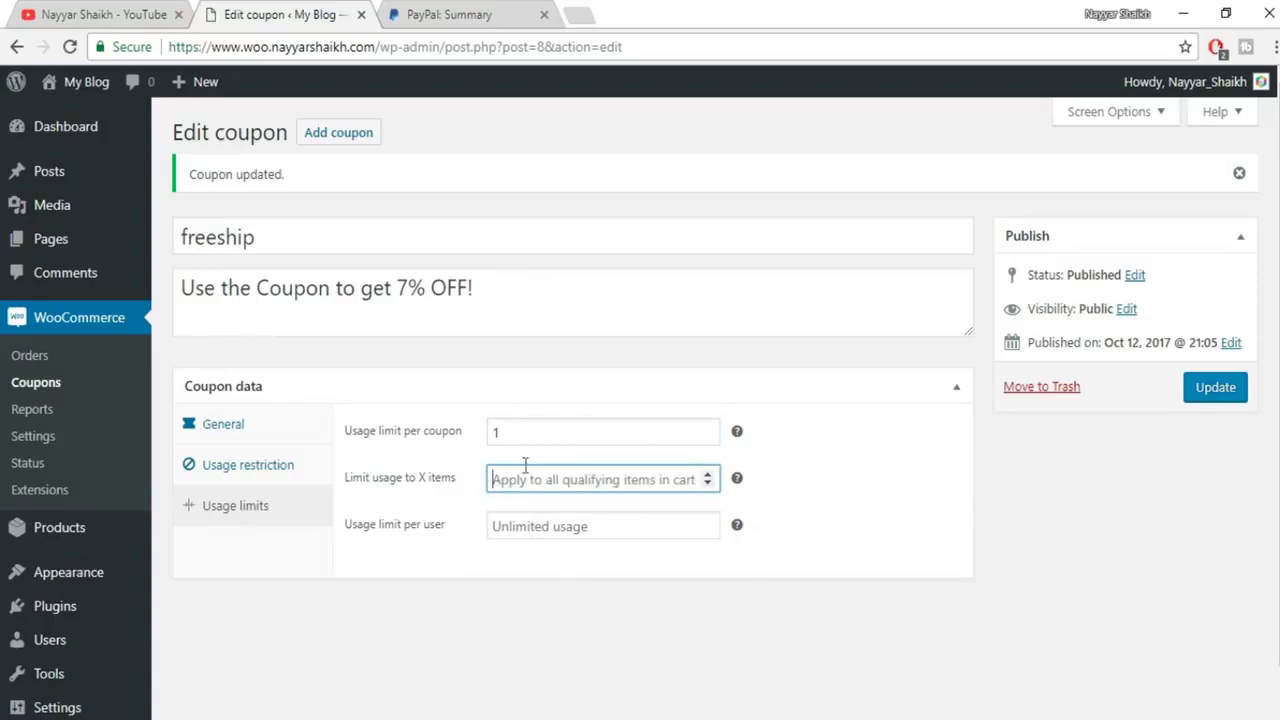
{"action": "left_click", "coordinate": [443, 506]}
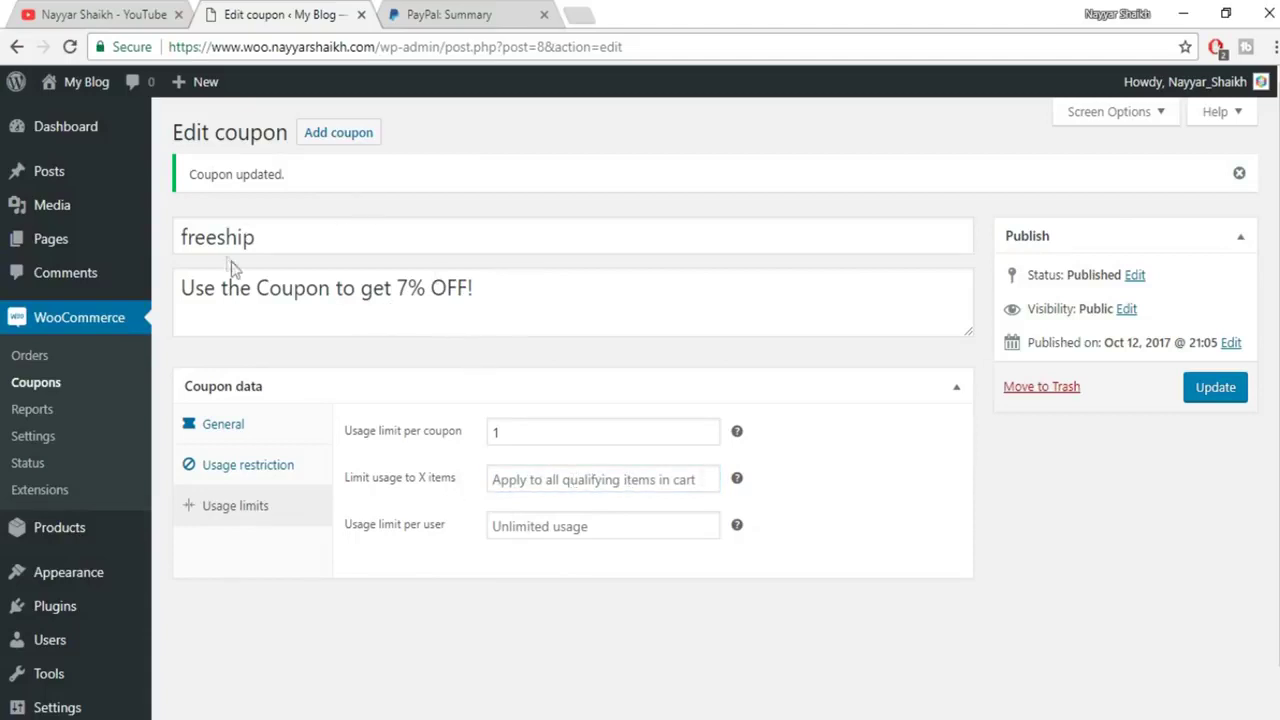
Set the usage limit per user to 1 and update the coupon.
{"action": "left_click", "coordinate": [550, 527]}
{"action": "type", "text": "1"}
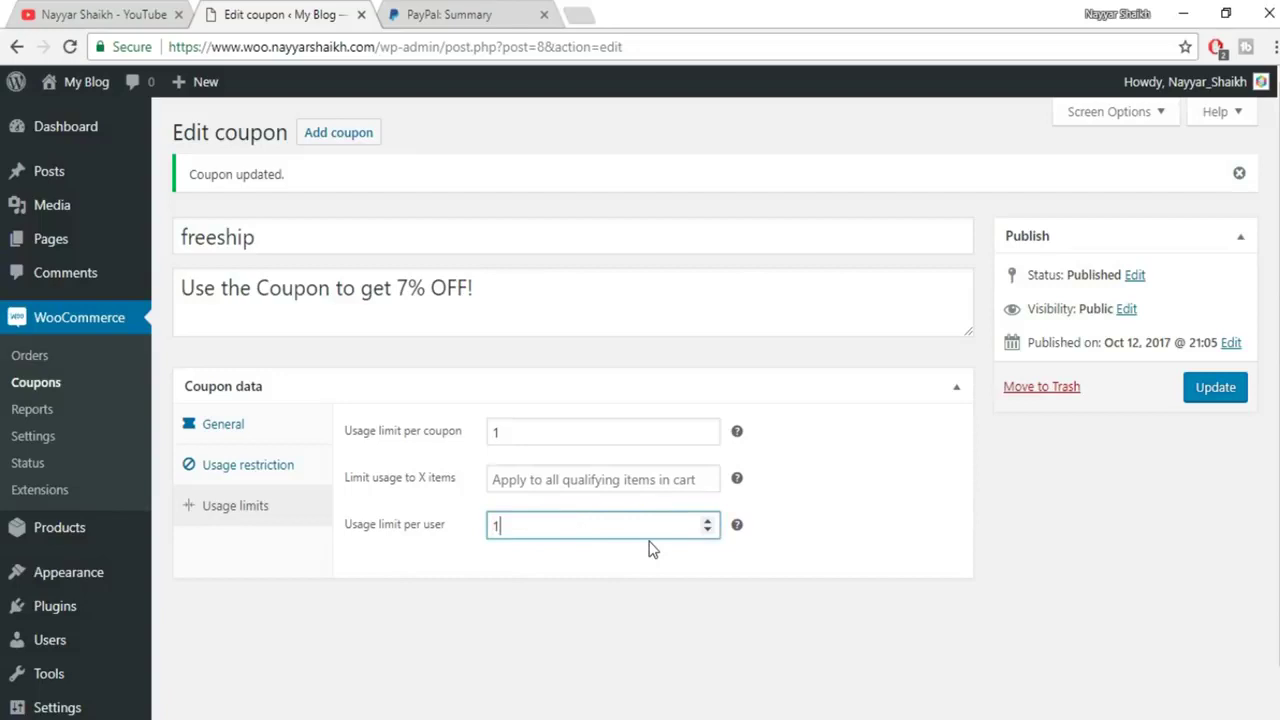
{"action": "left_click", "coordinate": [1232, 392]}
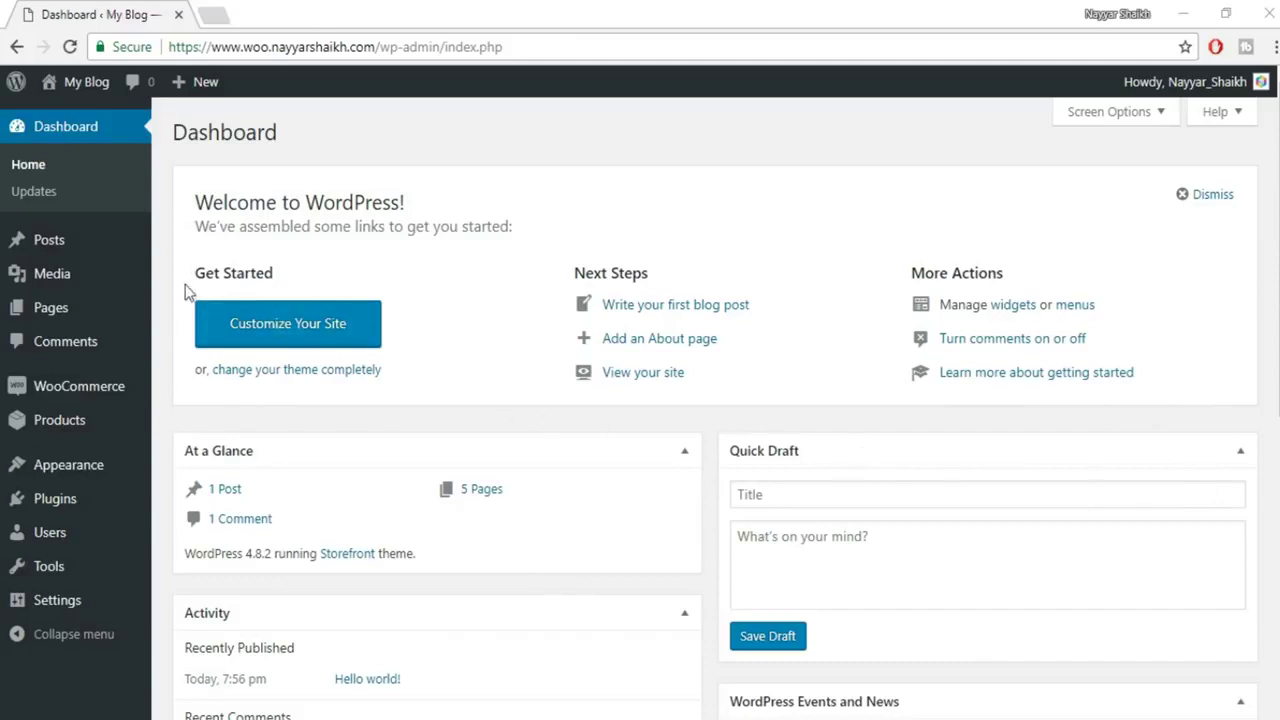
Start adding a new product and name it "Blue T-Shirt for Men".
{"action": "mouse_move", "coordinate": [86, 478]}
{"action": "mouse_move", "coordinate": [98, 395]}
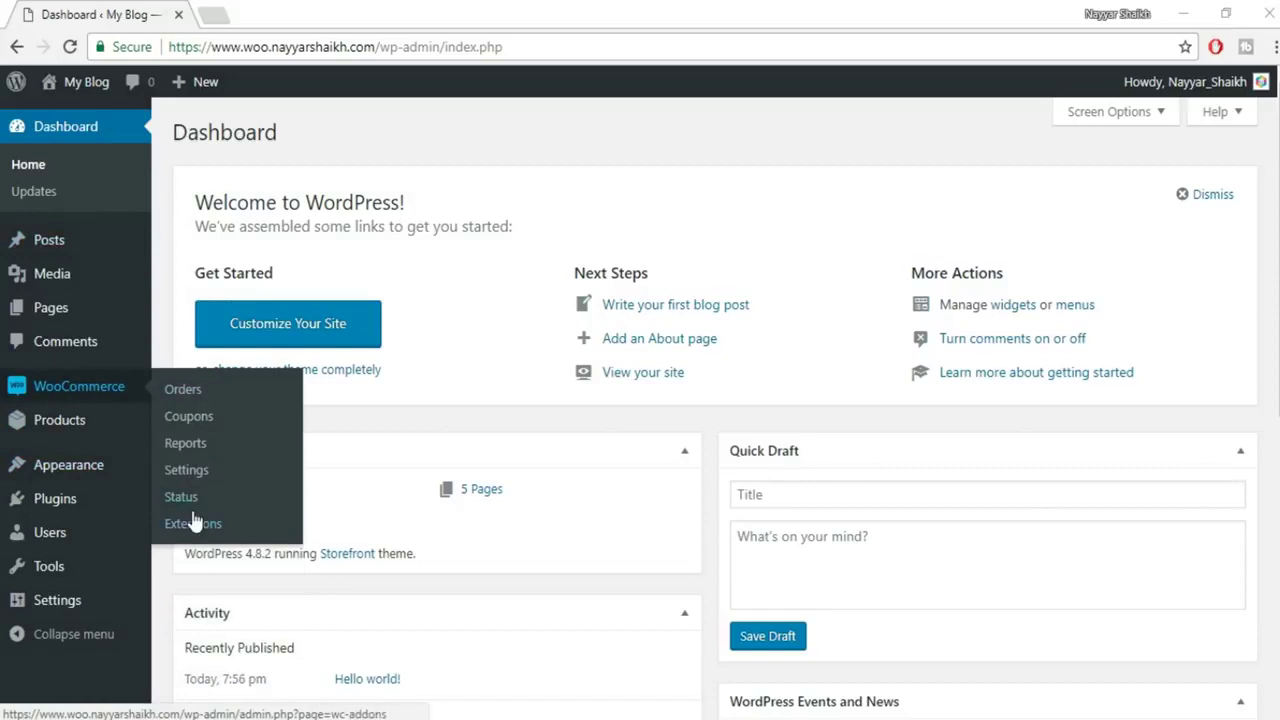
{"action": "mouse_move", "coordinate": [30, 432]}
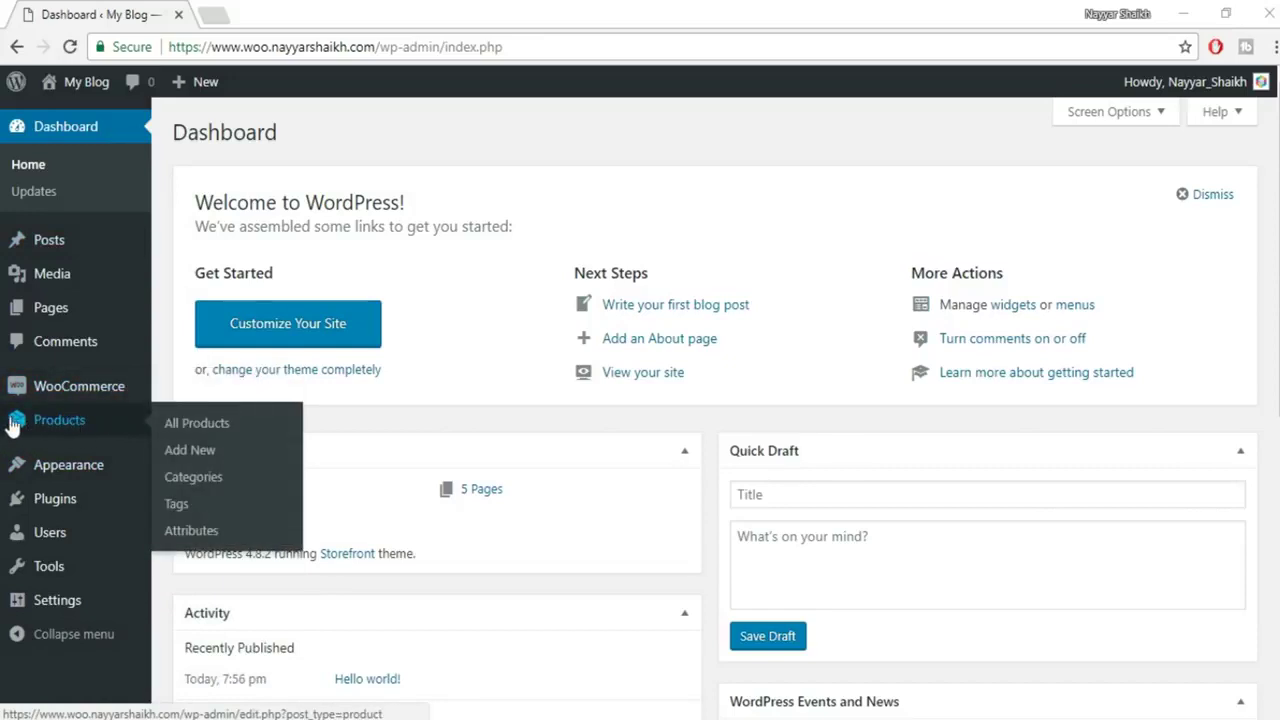
{"action": "left_click", "coordinate": [185, 450]}
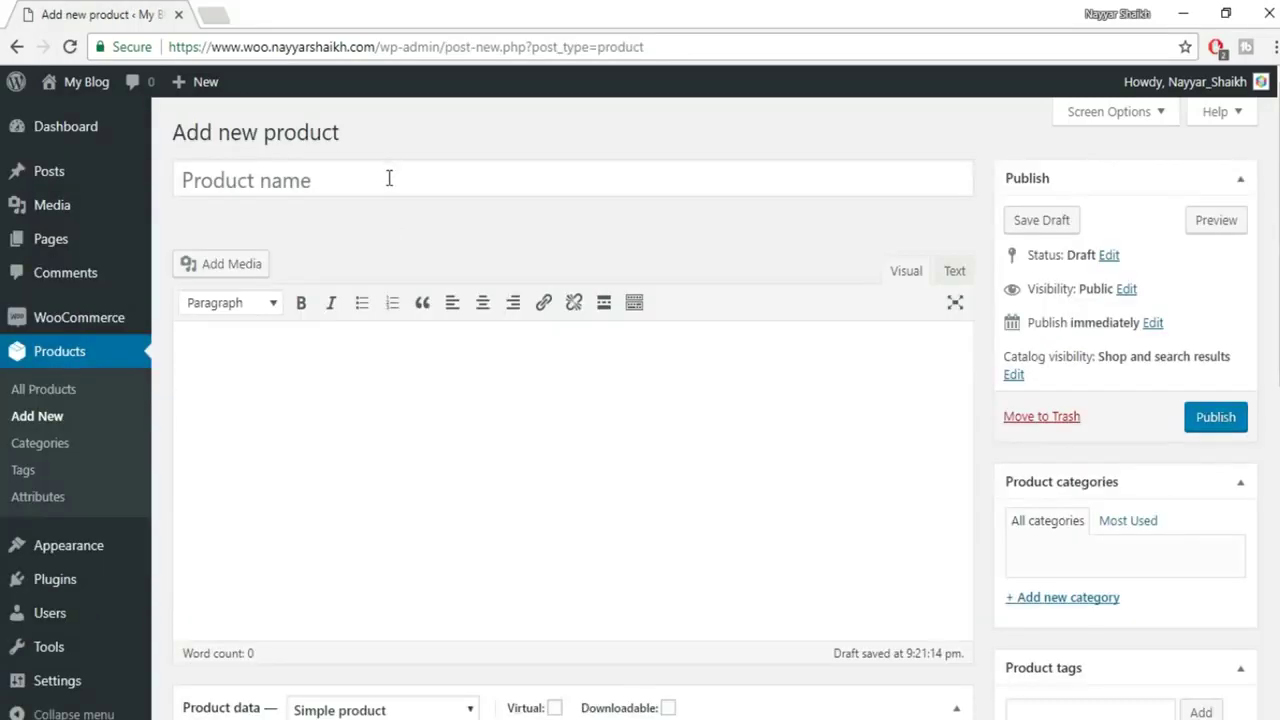
{"action": "left_click", "coordinate": [389, 178]}
{"action": "type", "text": "Blue T-Sh"}
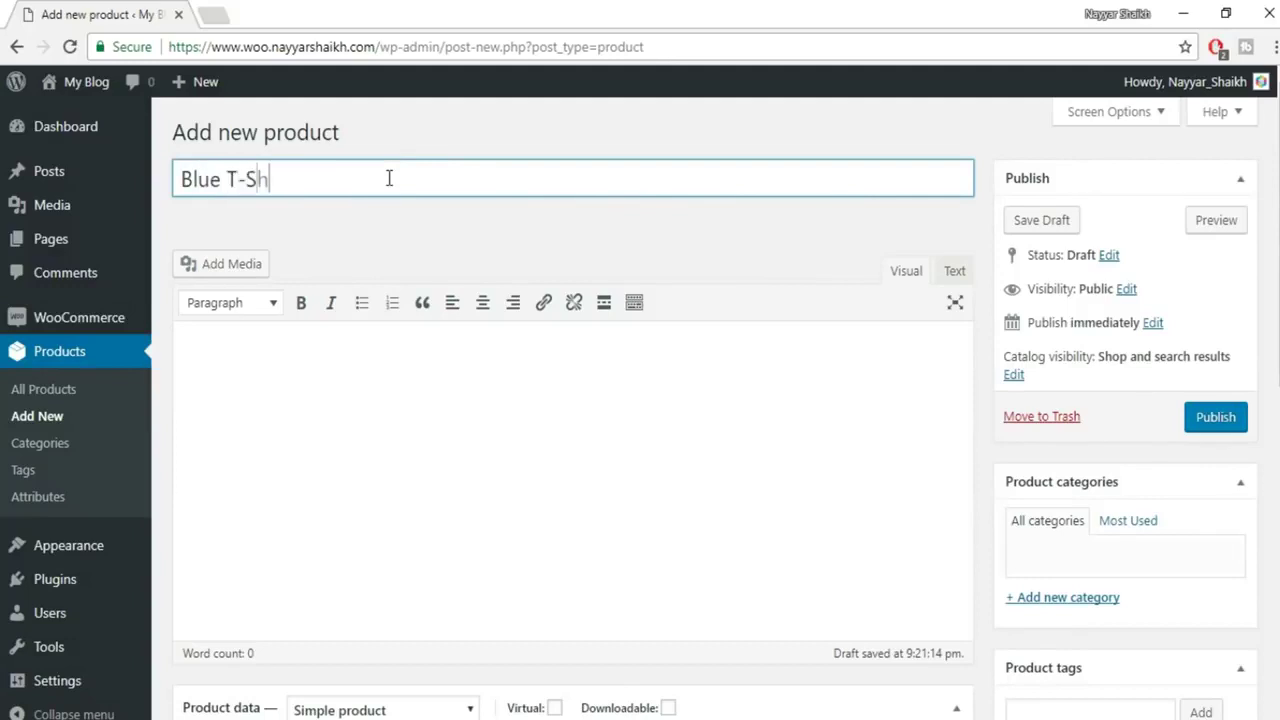
{"action": "type", "text": "irt for Men"}
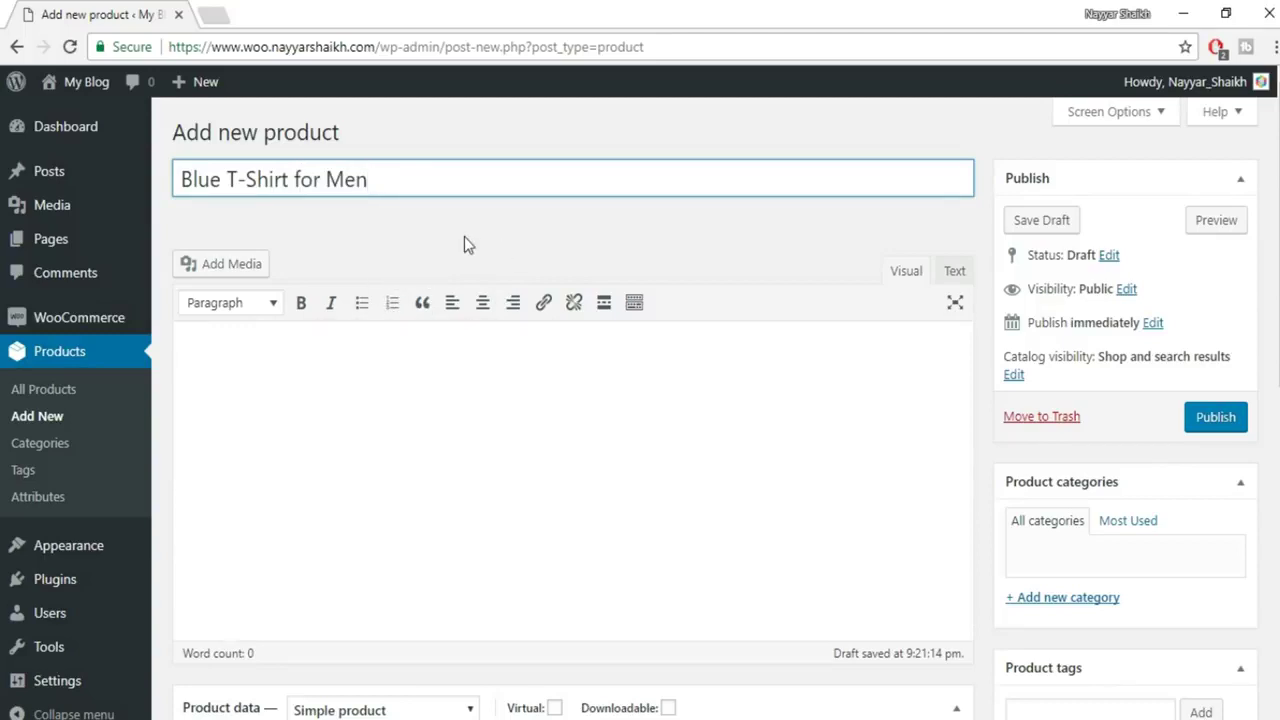
Create a new product category named "T-Shirts" and assign it to the product.
{"action": "scroll", "coordinate": [1100, 420], "scroll_direction": "down", "scroll_amount": 1}
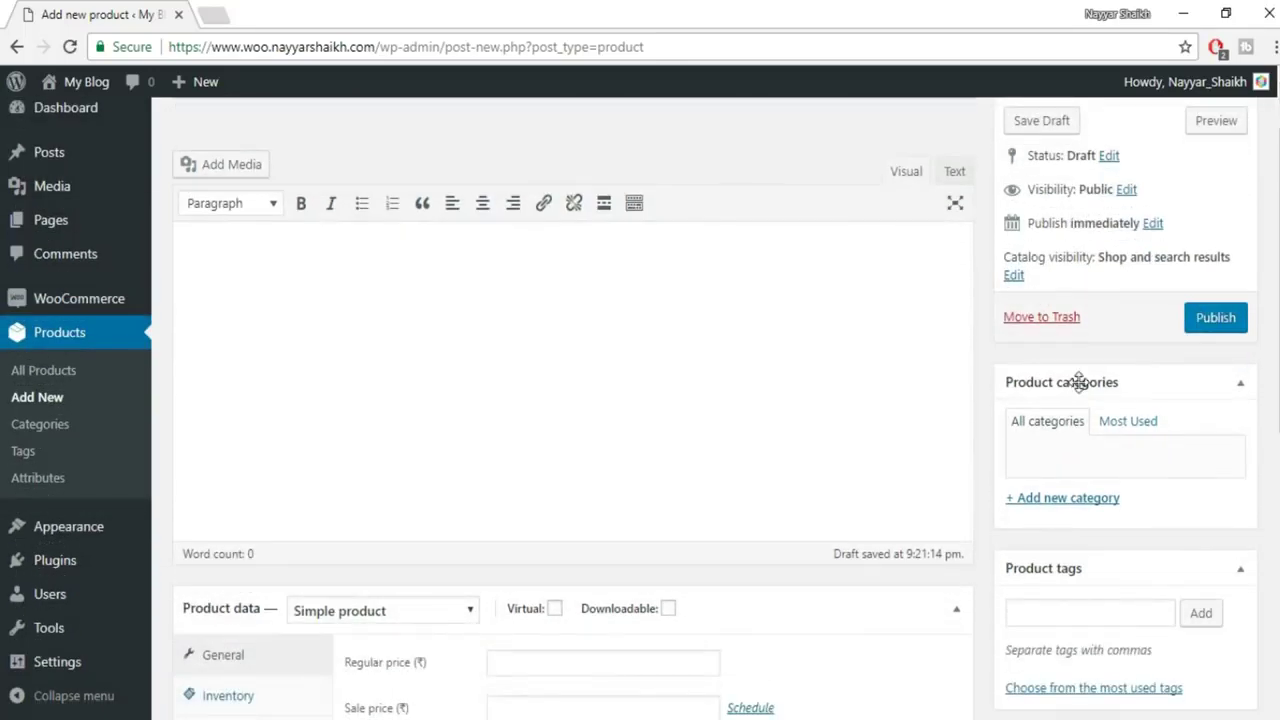
{"action": "scroll", "coordinate": [1075, 360], "scroll_direction": "down", "scroll_amount": 1}
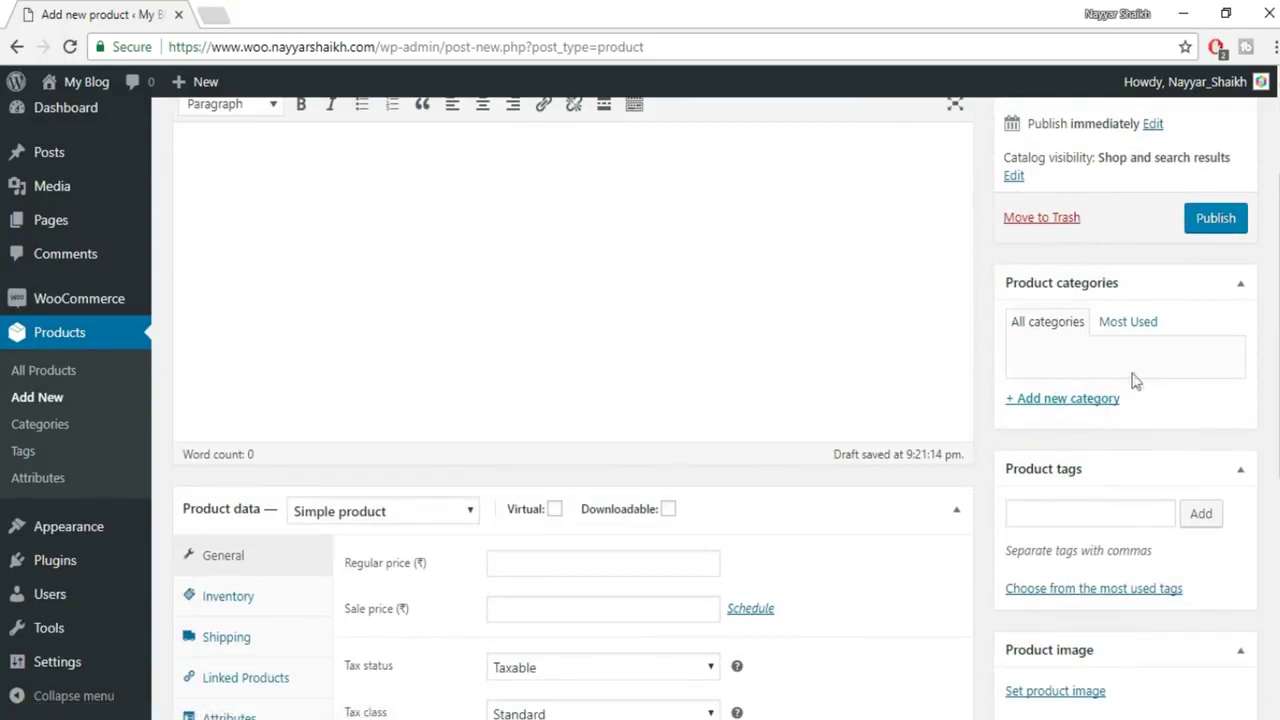
{"action": "left_click", "coordinate": [1070, 402]}
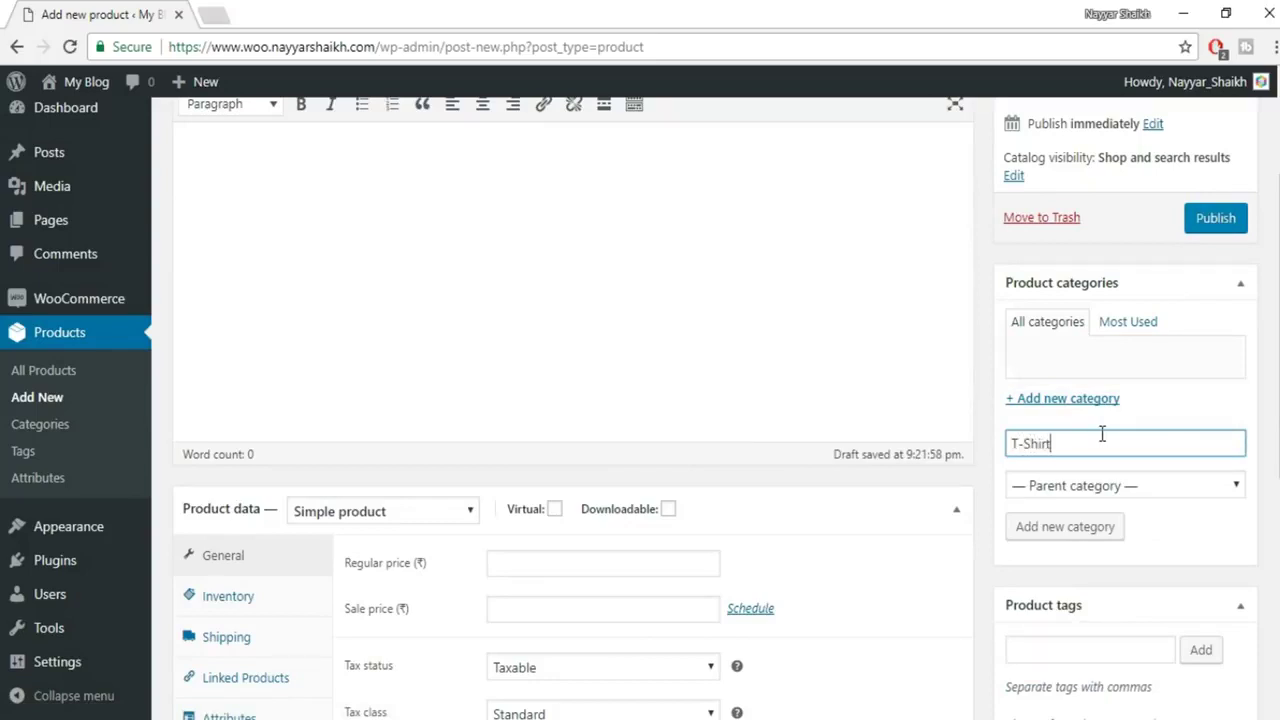
{"action": "left_click", "coordinate": [1084, 529]}
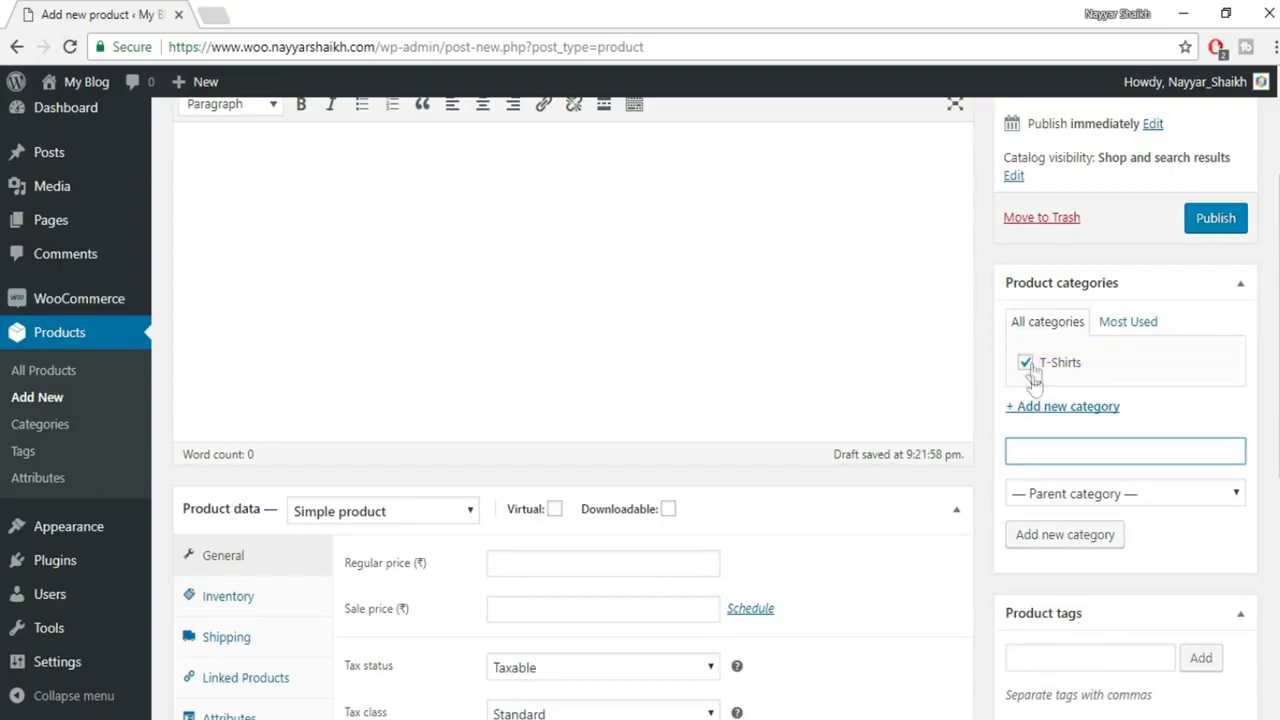
Set the product's regular price to 600.
{"action": "scroll", "coordinate": [1130, 370], "scroll_direction": "down", "scroll_amount": 2}
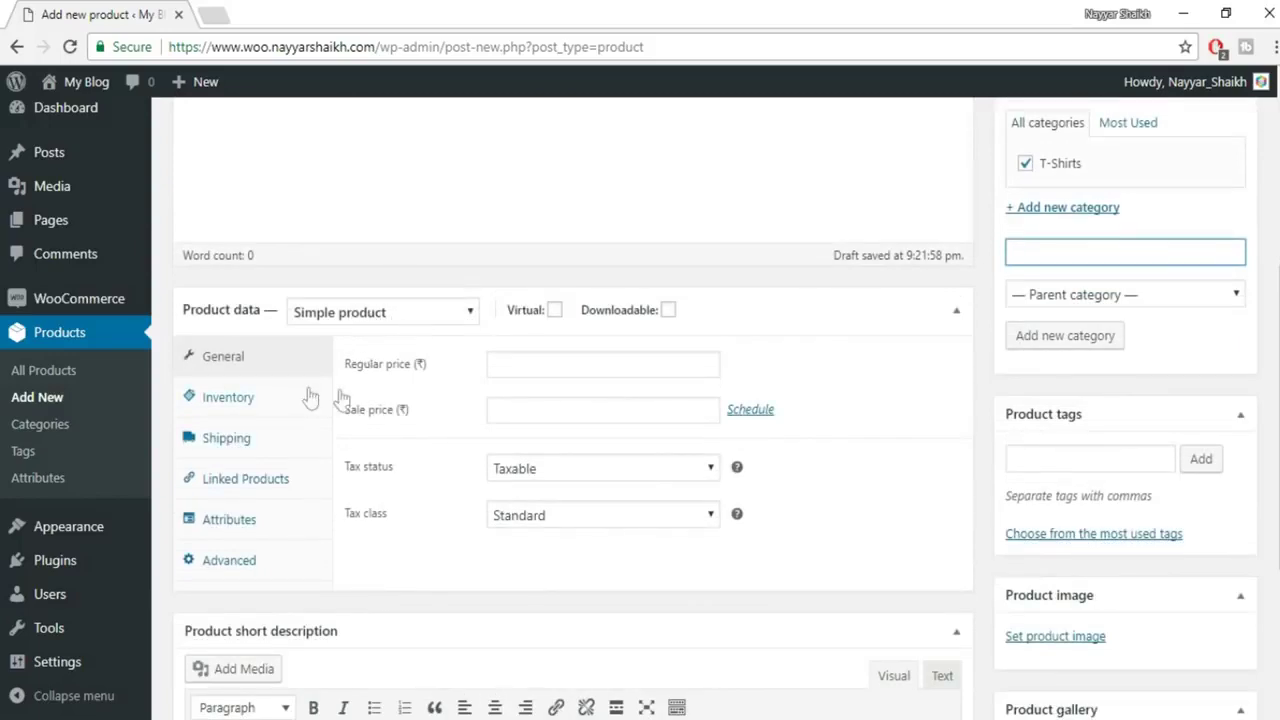
{"action": "left_click", "coordinate": [590, 366]}
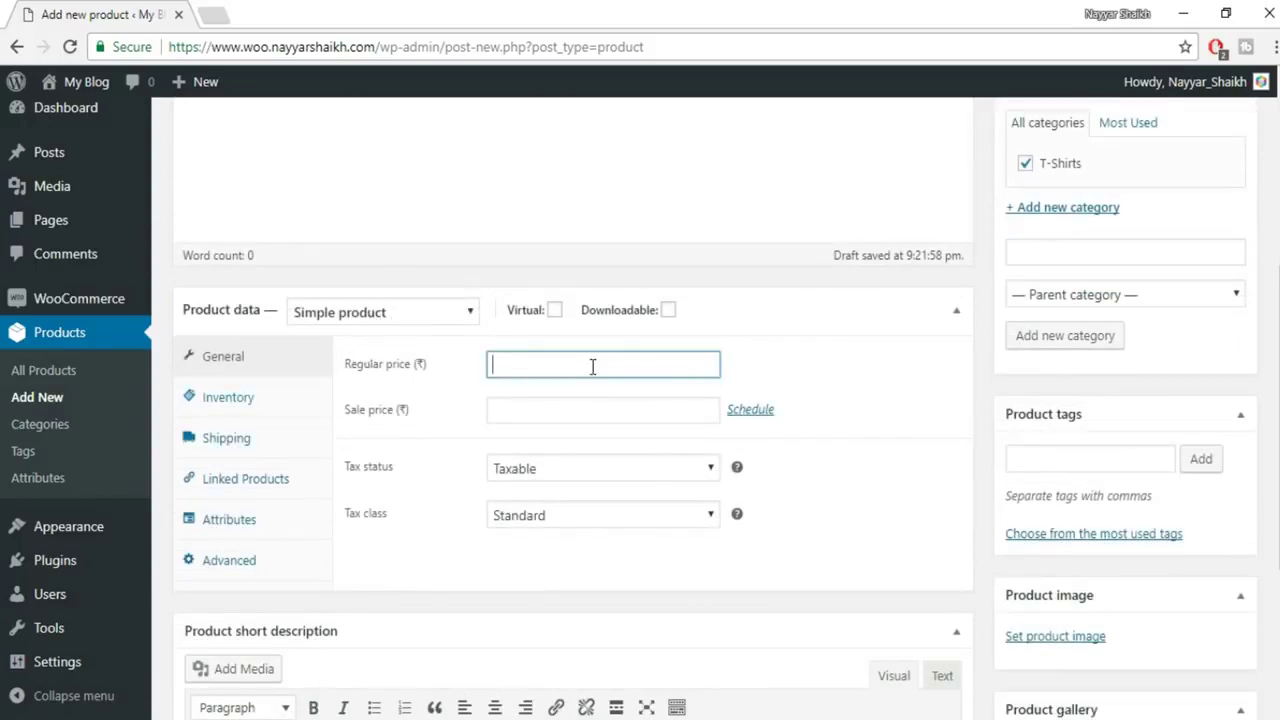
{"action": "type", "text": "600"}
Try the None and Shipping only tax statuses, returning to Taxable with the Standard tax class.
{"action": "left_click", "coordinate": [566, 477]}
{"action": "left_click", "coordinate": [566, 538]}
{"action": "left_click", "coordinate": [586, 470]}
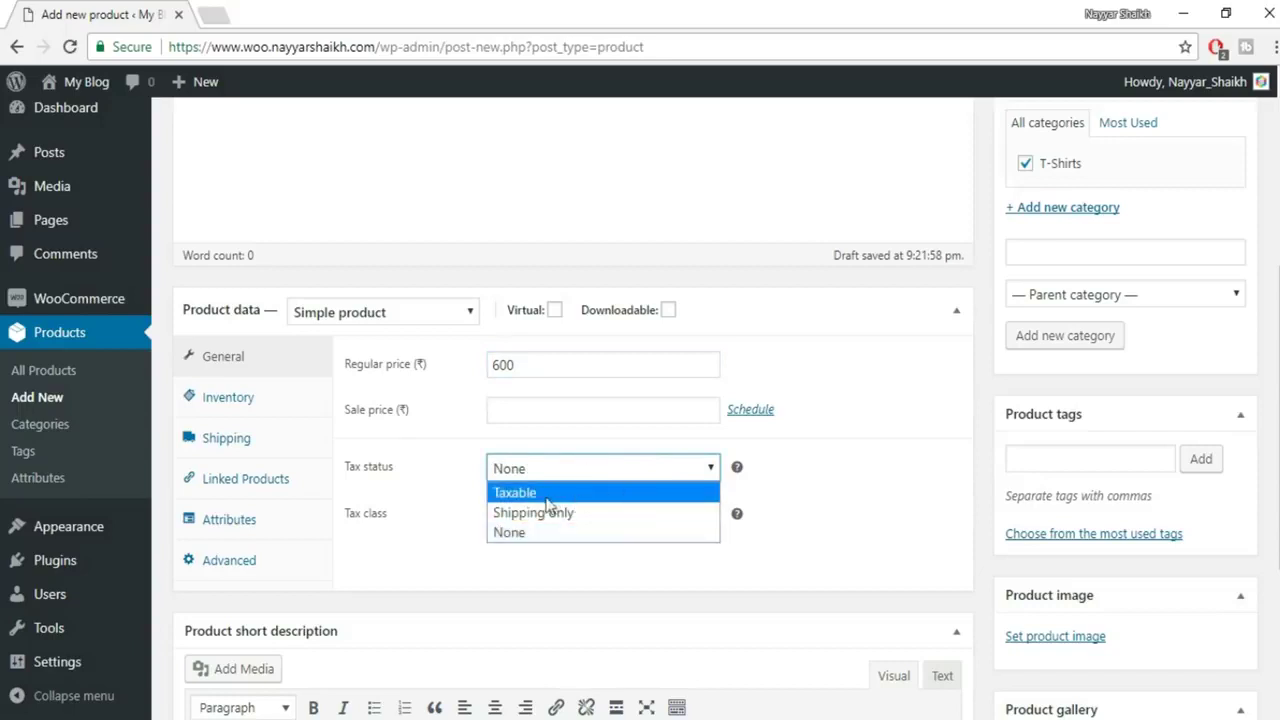
{"action": "left_click", "coordinate": [557, 495]}
{"action": "left_click", "coordinate": [567, 474]}
{"action": "left_click", "coordinate": [563, 513]}
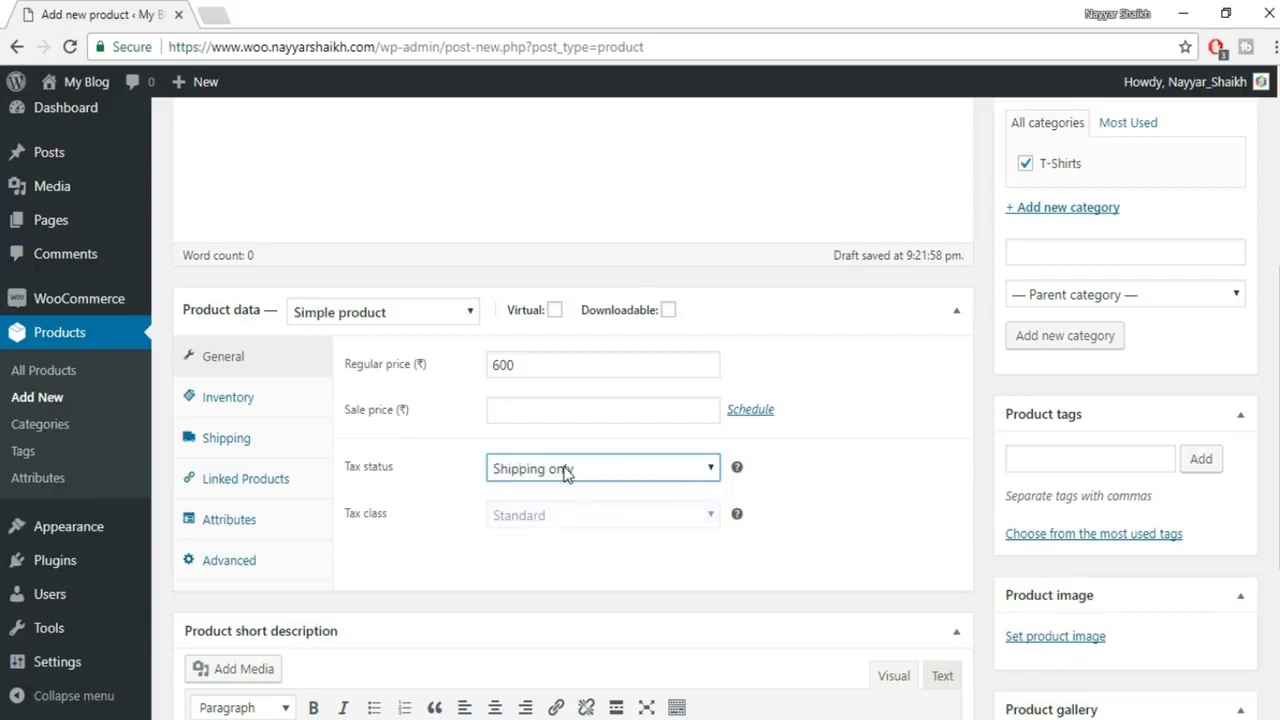
{"action": "left_click", "coordinate": [563, 473]}
{"action": "left_click", "coordinate": [547, 489]}
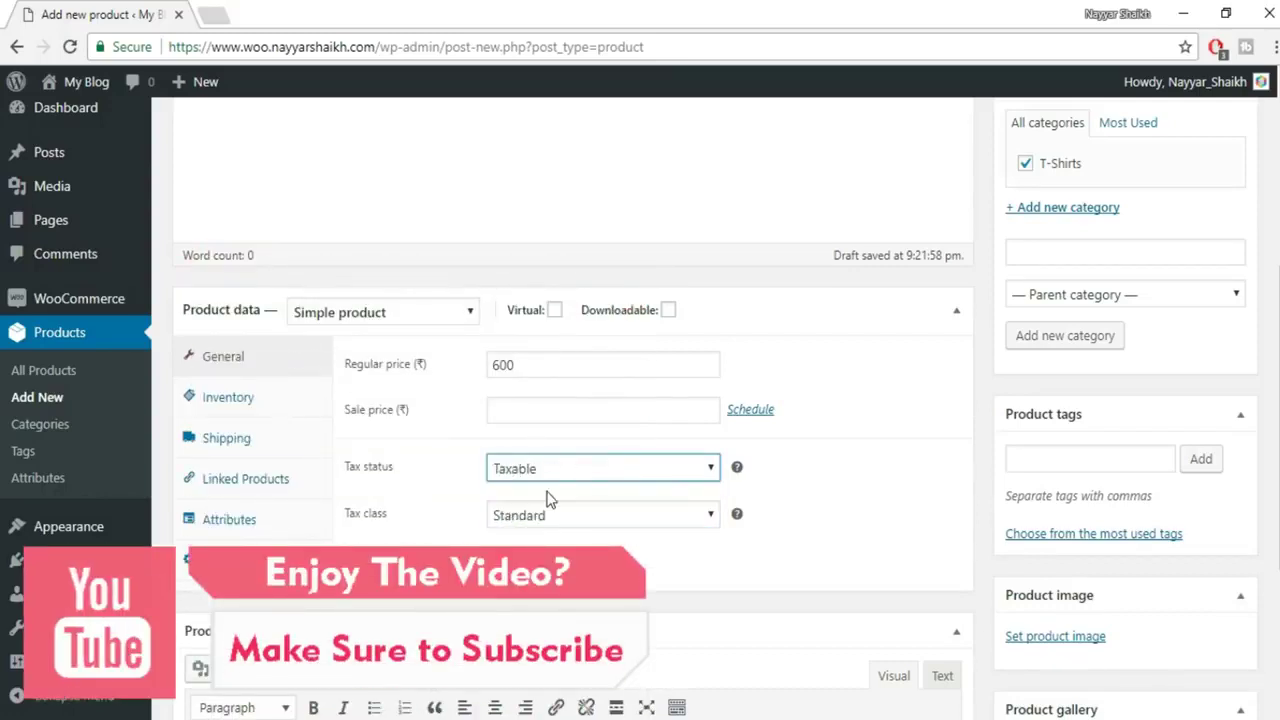
{"action": "left_click", "coordinate": [535, 517]}
{"action": "left_click", "coordinate": [540, 600]}
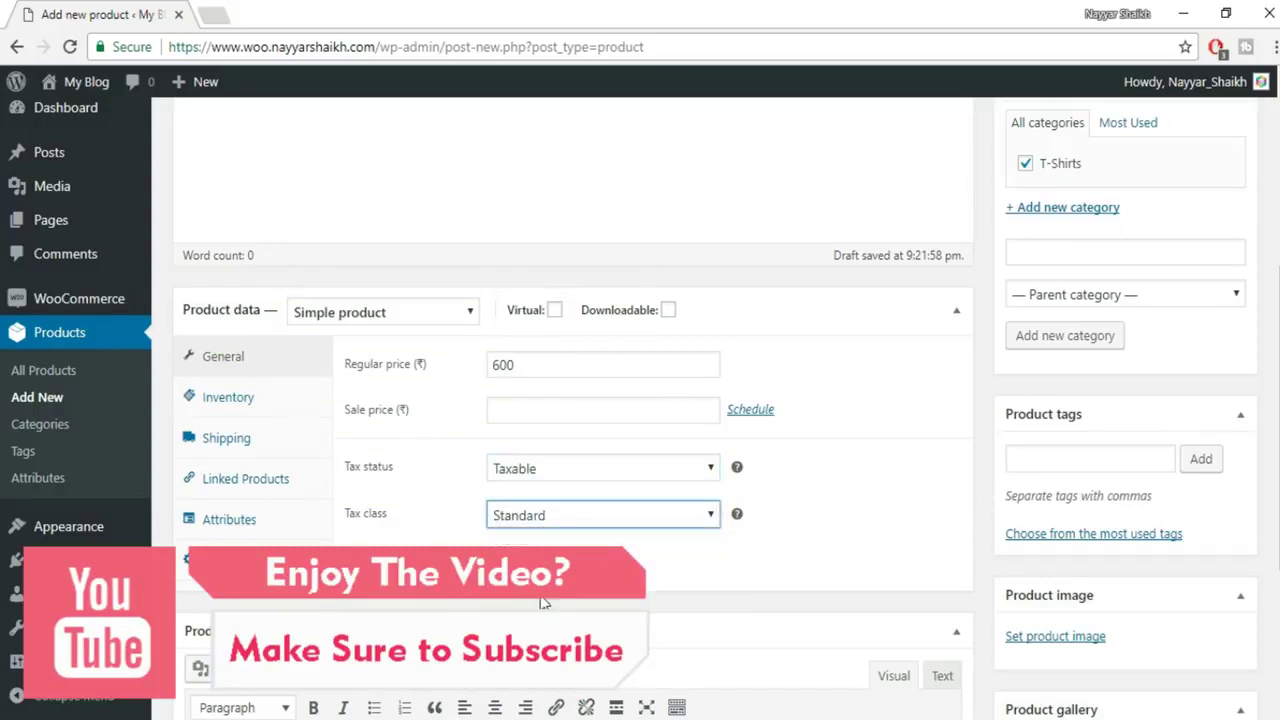
Enter SC-1 as the product's SKU in the inventory data.
{"action": "left_click", "coordinate": [238, 398]}
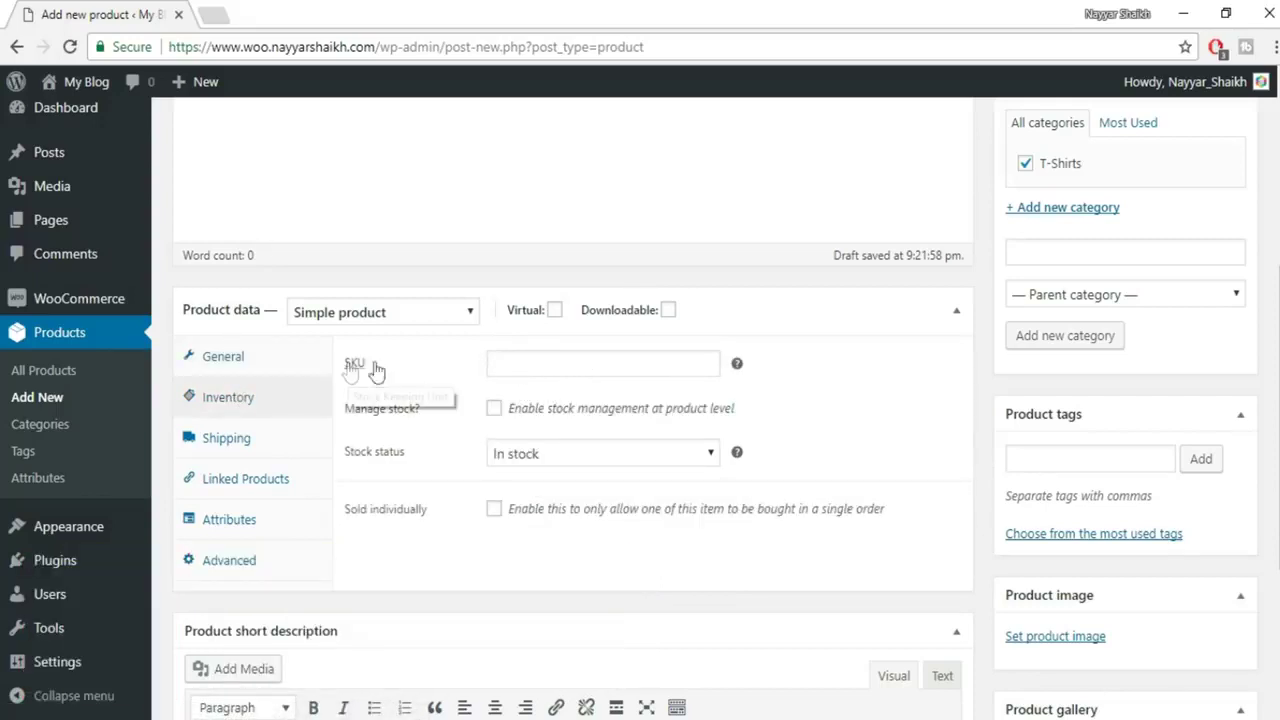
{"action": "left_click", "coordinate": [664, 366]}
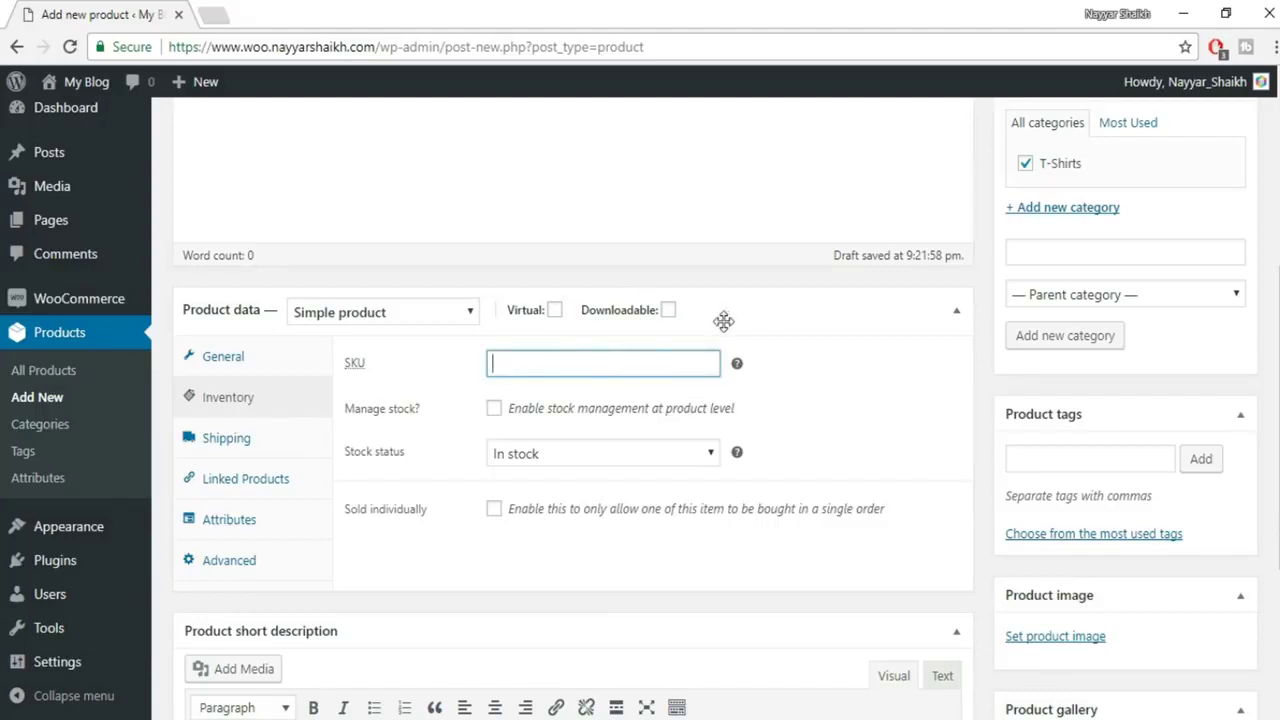
{"action": "type", "text": "SC-1"}
{"action": "left_click_drag", "start_coordinate": [557, 369], "coordinate": [477, 371]}
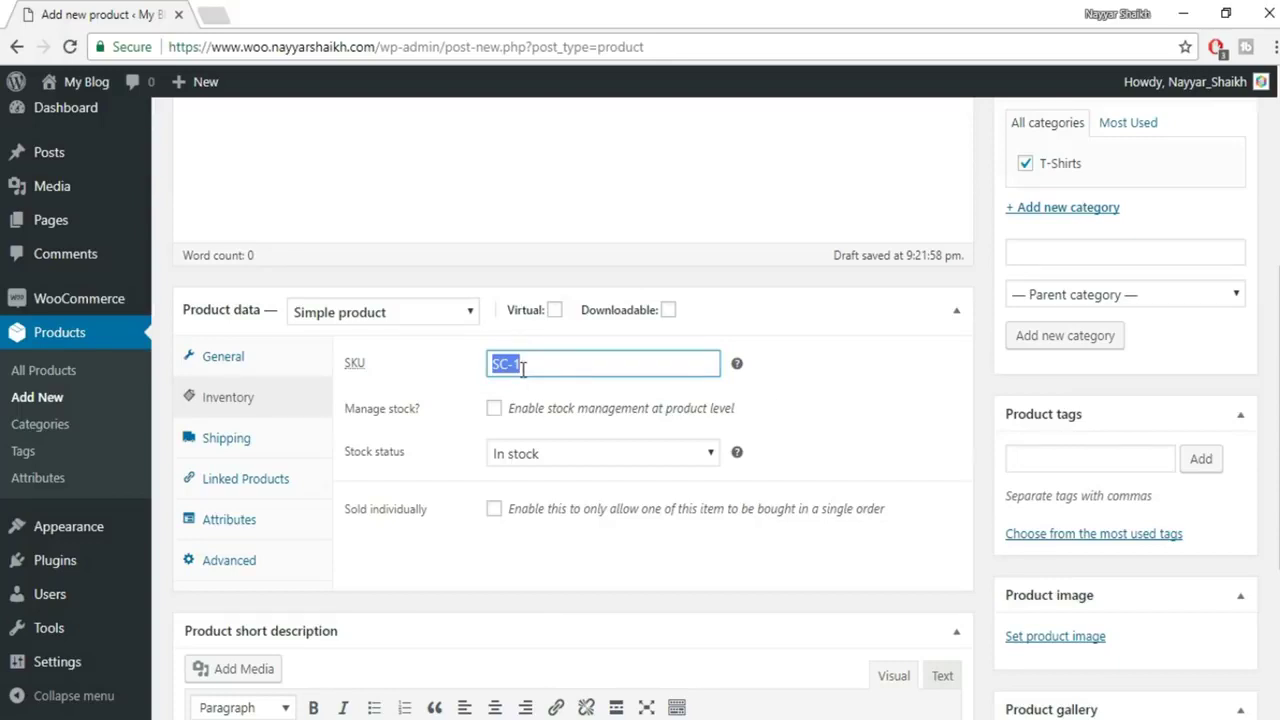
{"action": "key", "text": "Tab"}
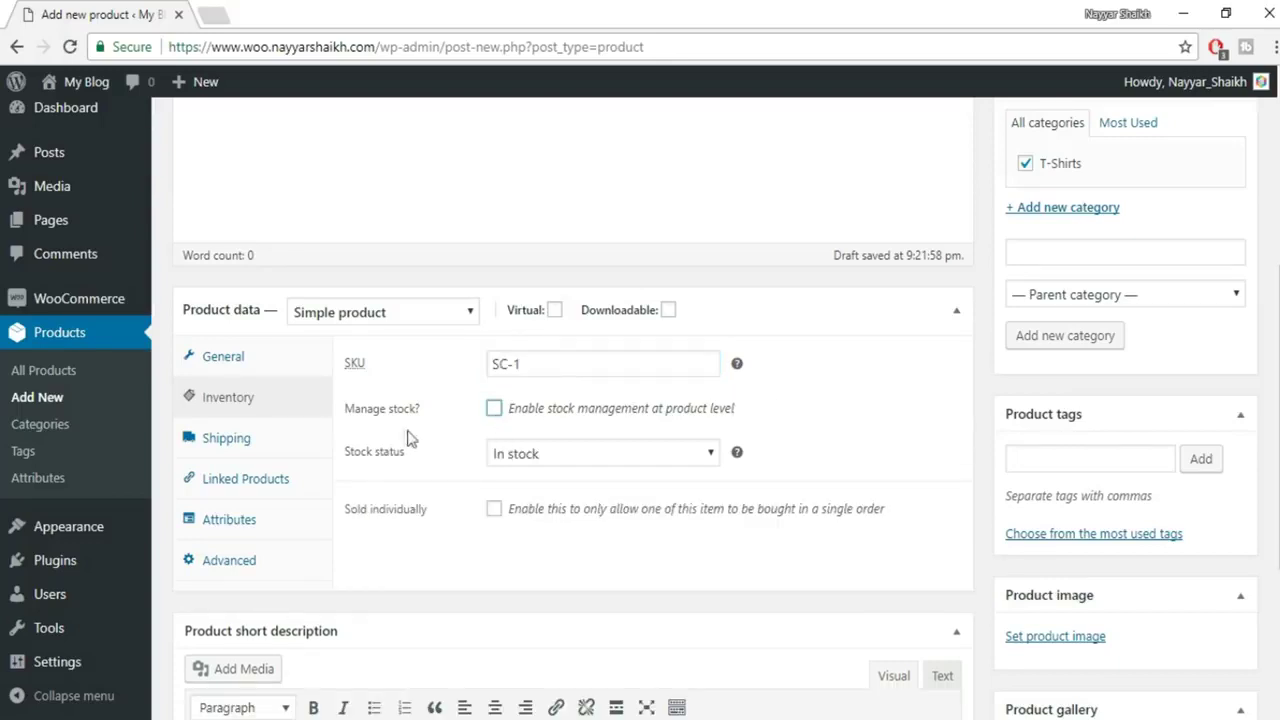
Enable stock management at product level and set the stock quantity to 100.
{"action": "left_click", "coordinate": [494, 409]}
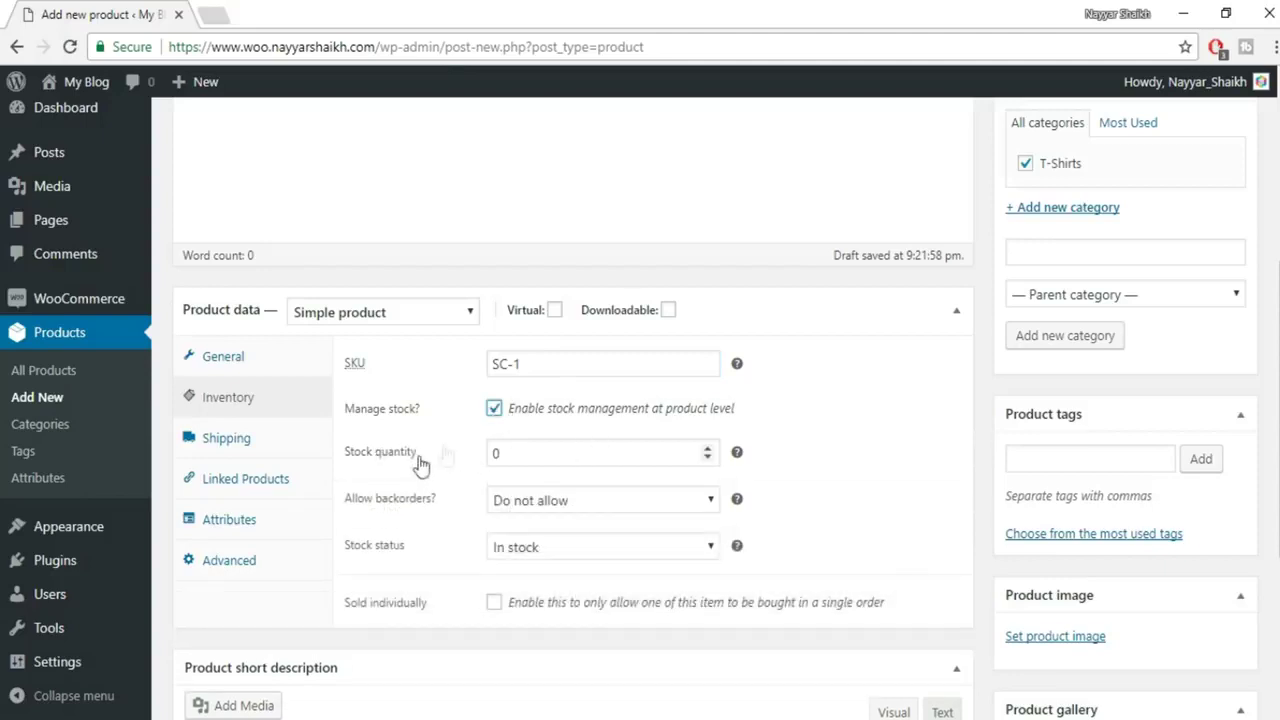
{"action": "double_click", "coordinate": [527, 455]}
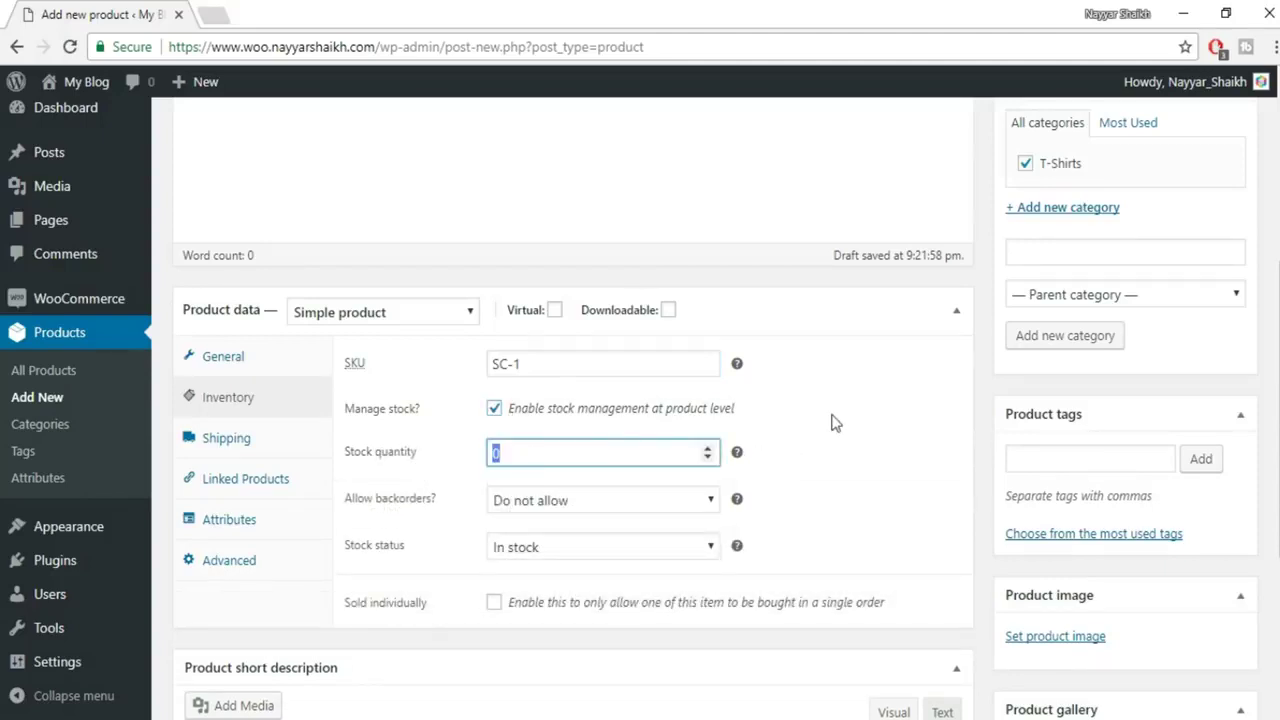
{"action": "type", "text": "100"}
{"action": "left_click", "coordinate": [838, 444]}
{"action": "scroll", "coordinate": [856, 476], "scroll_direction": "up", "scroll_amount": 4}
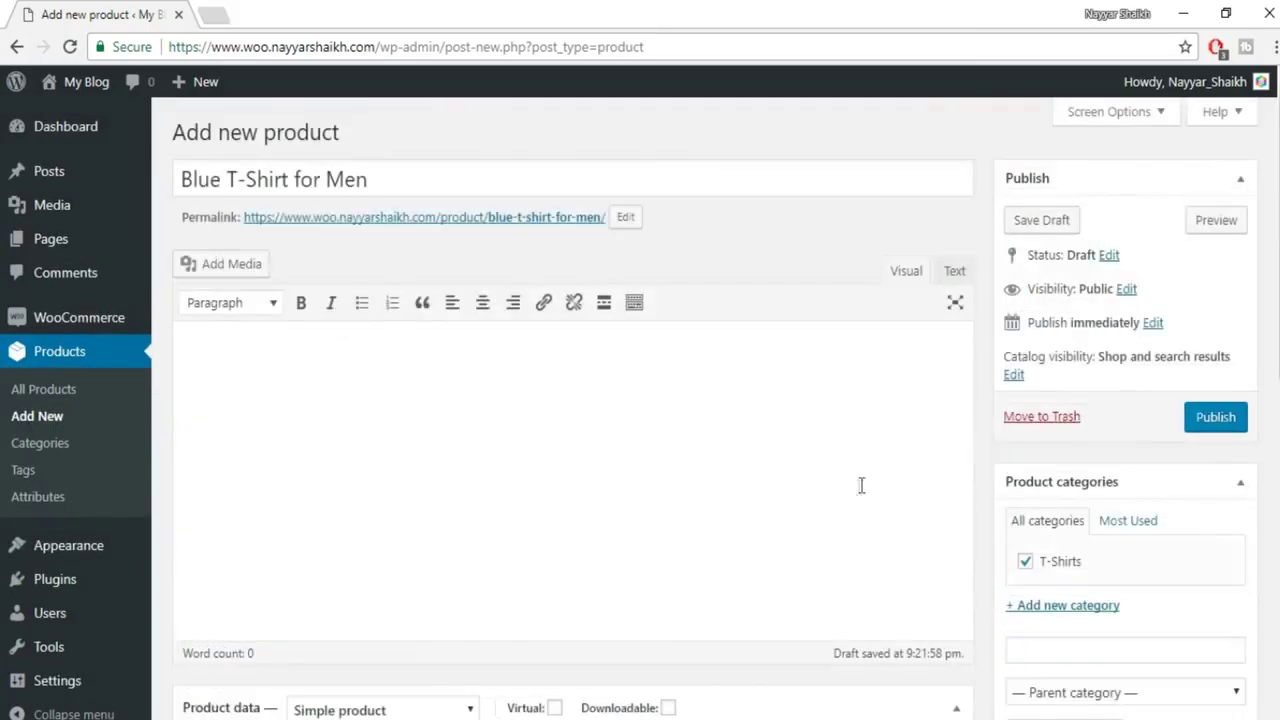
{"action": "scroll", "coordinate": [696, 361], "scroll_direction": "down", "scroll_amount": 1}
{"action": "scroll", "coordinate": [696, 361], "scroll_direction": "down", "scroll_amount": 4}
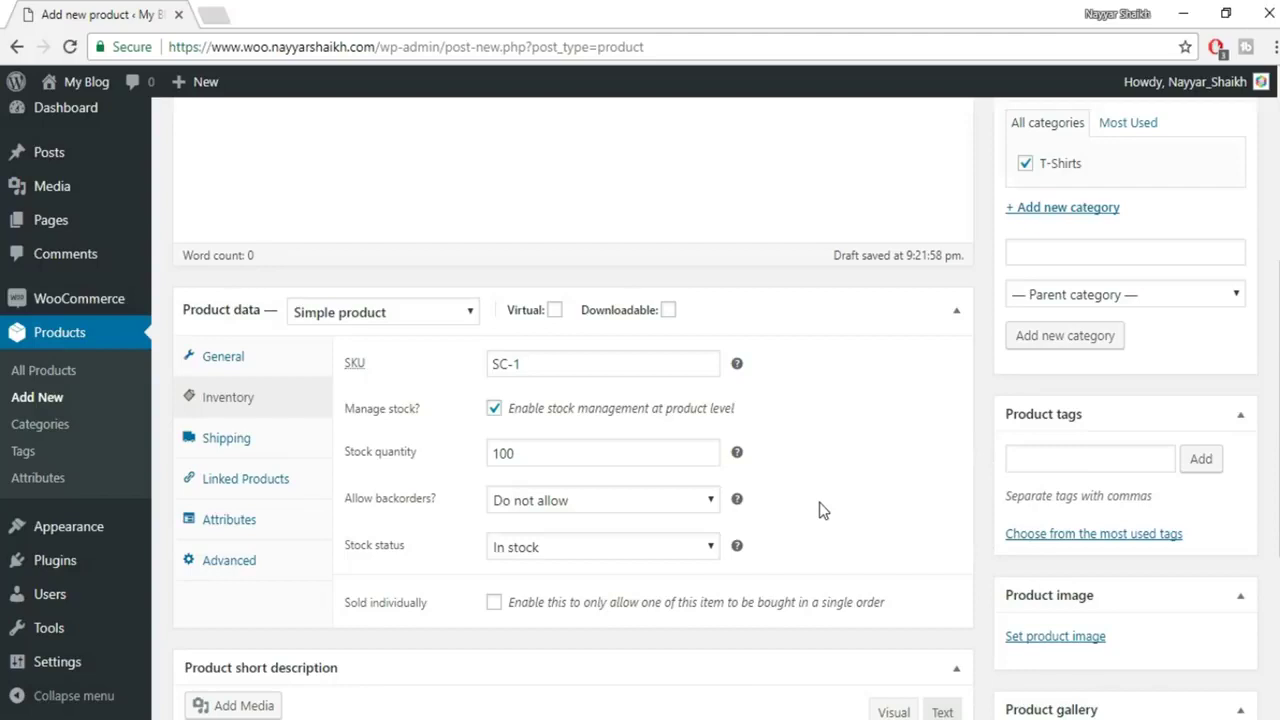
Try the backorder options Allow and "Allow, but notify customer", returning the setting to Do not allow.
{"action": "left_click", "coordinate": [573, 501]}
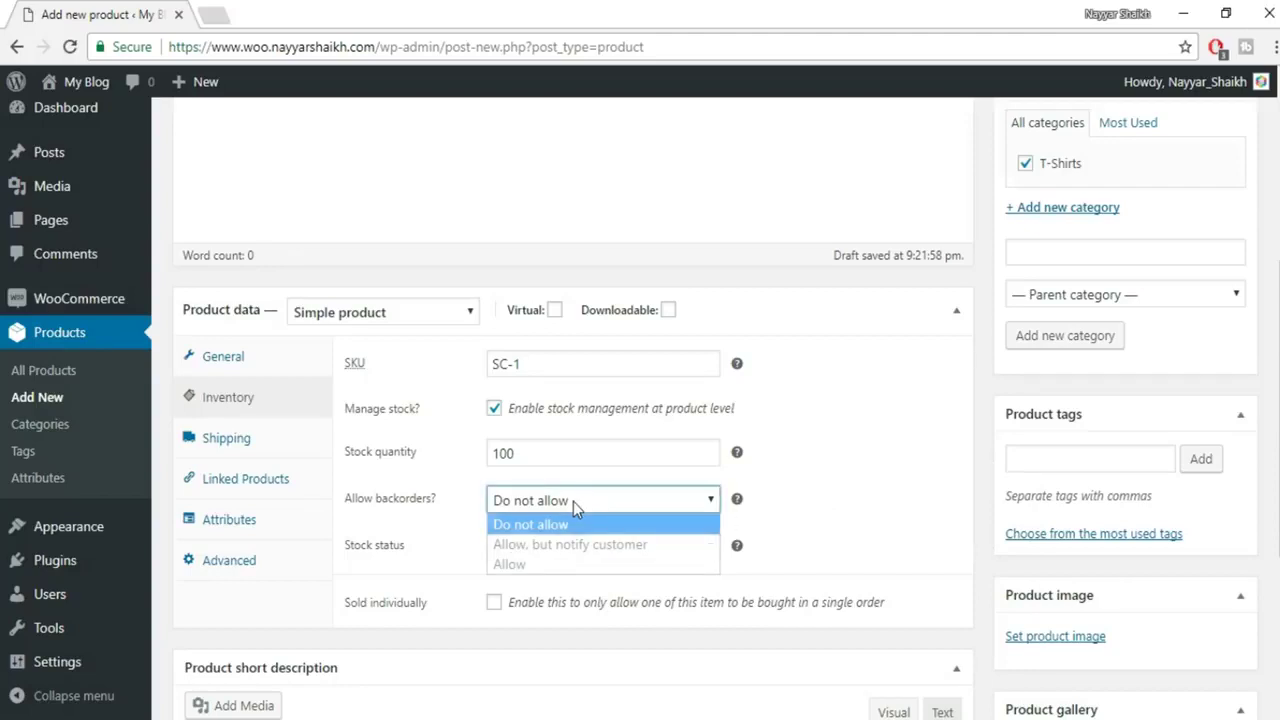
{"action": "left_click", "coordinate": [553, 567]}
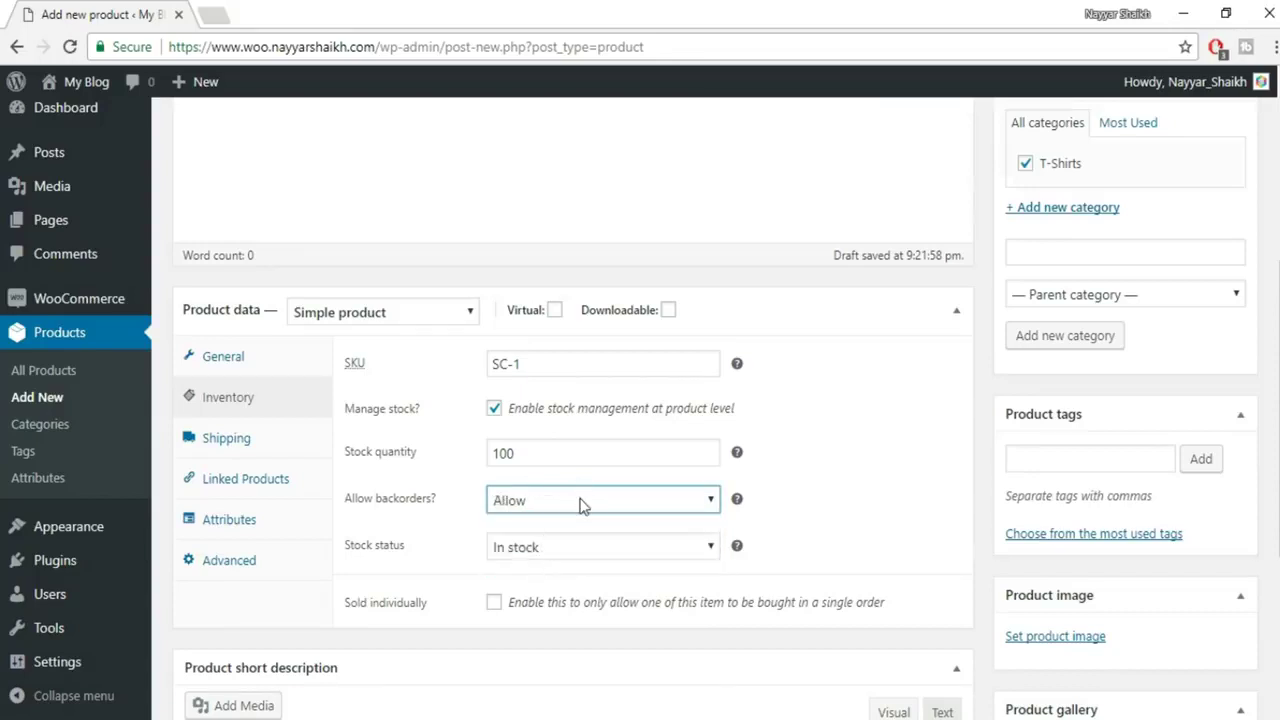
{"action": "left_click", "coordinate": [583, 505]}
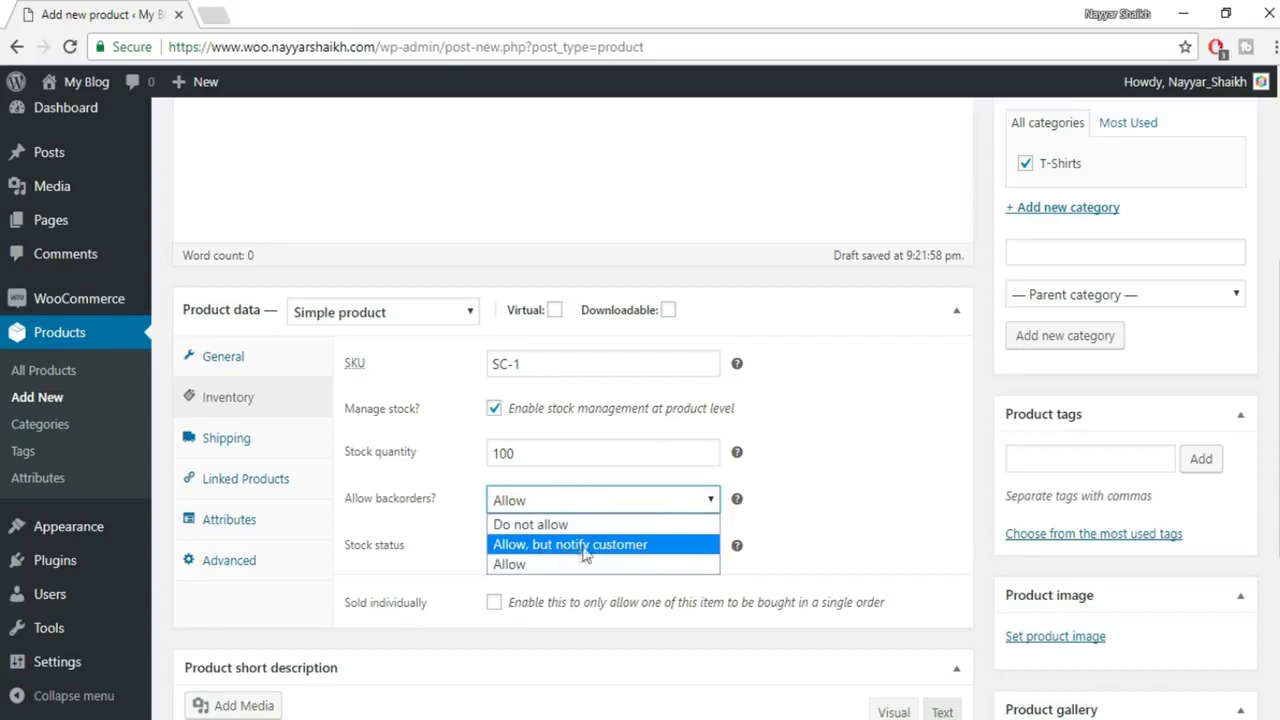
{"action": "left_click", "coordinate": [585, 545]}
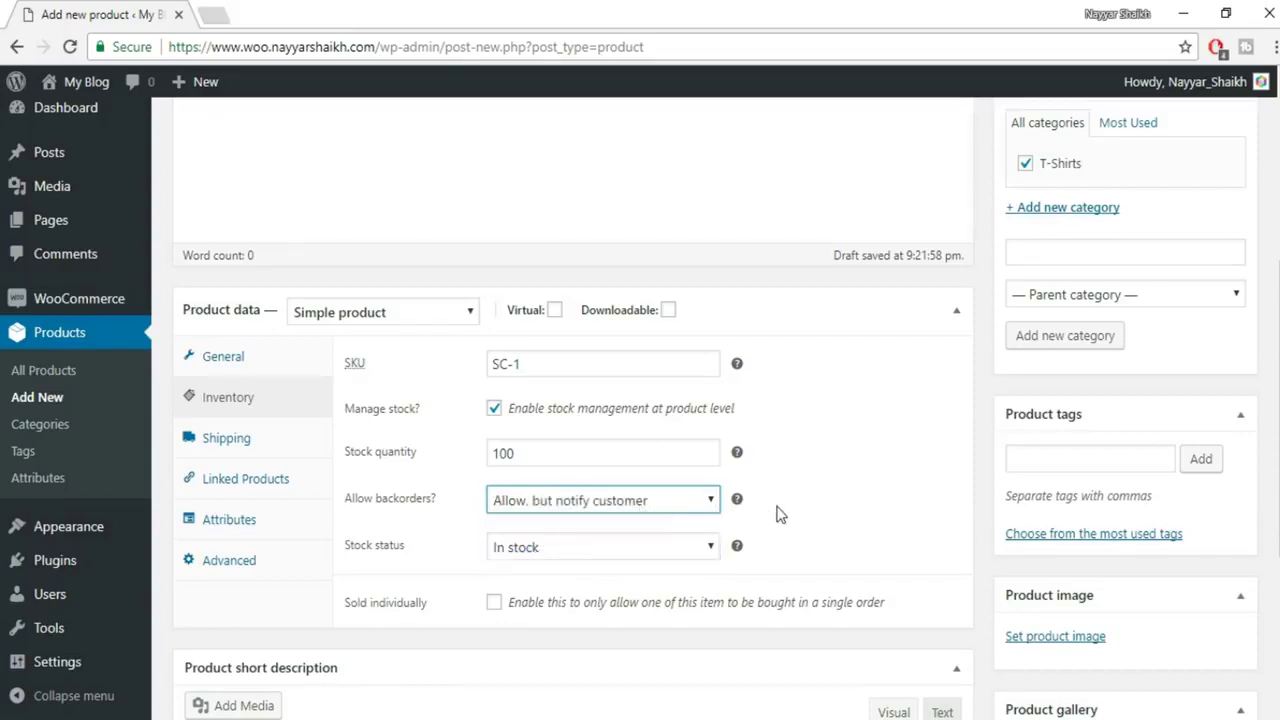
{"action": "left_click", "coordinate": [700, 500]}
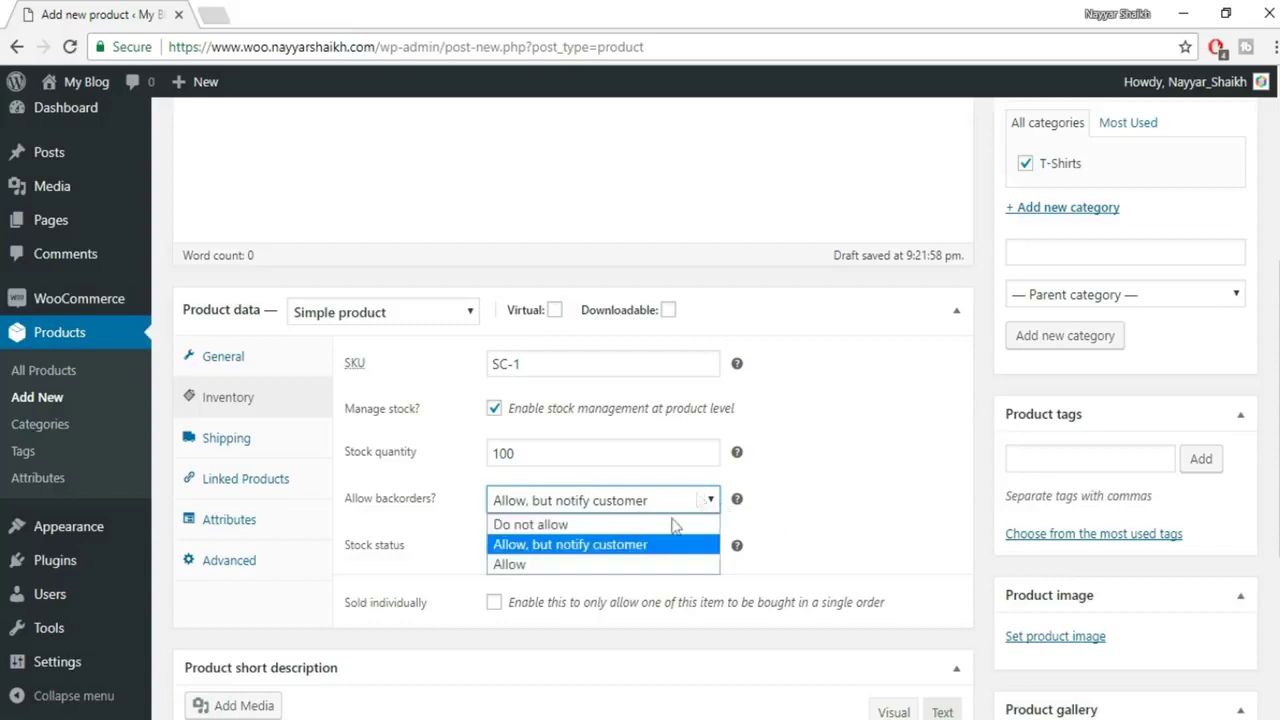
{"action": "left_click", "coordinate": [566, 524]}
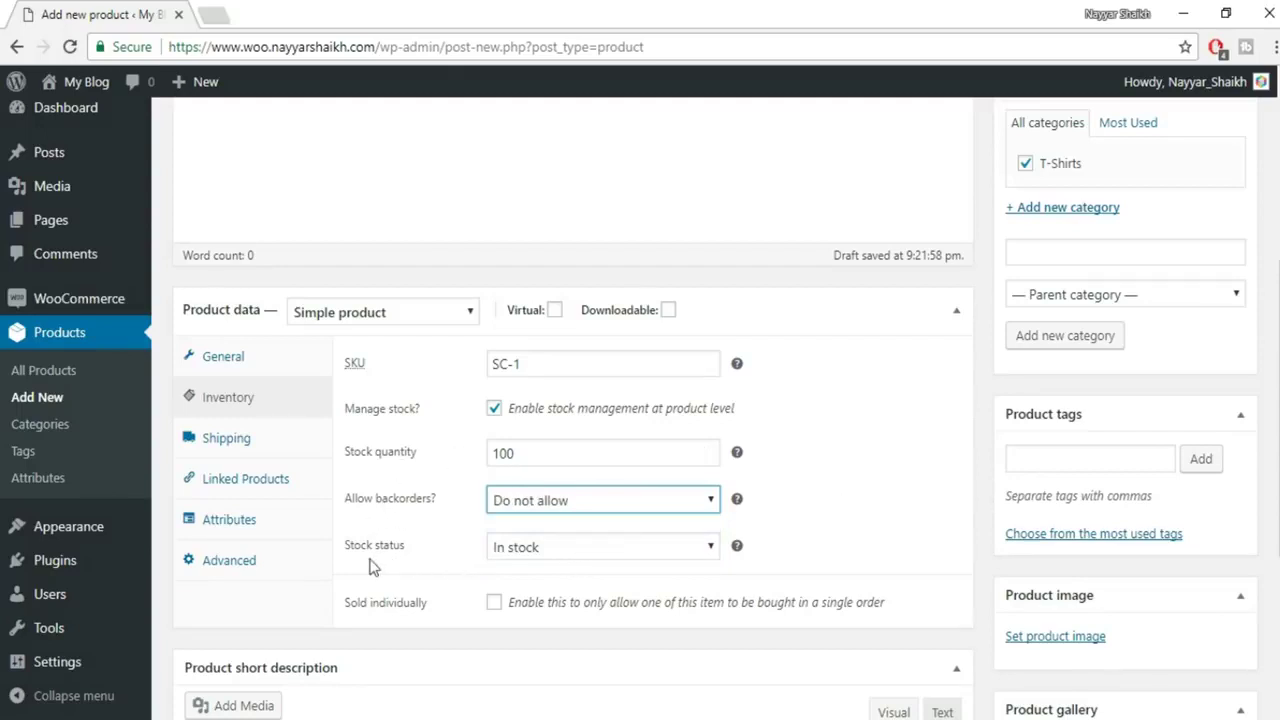
Try the Out of stock status for the product and return it to In stock.
{"action": "left_click", "coordinate": [560, 557]}
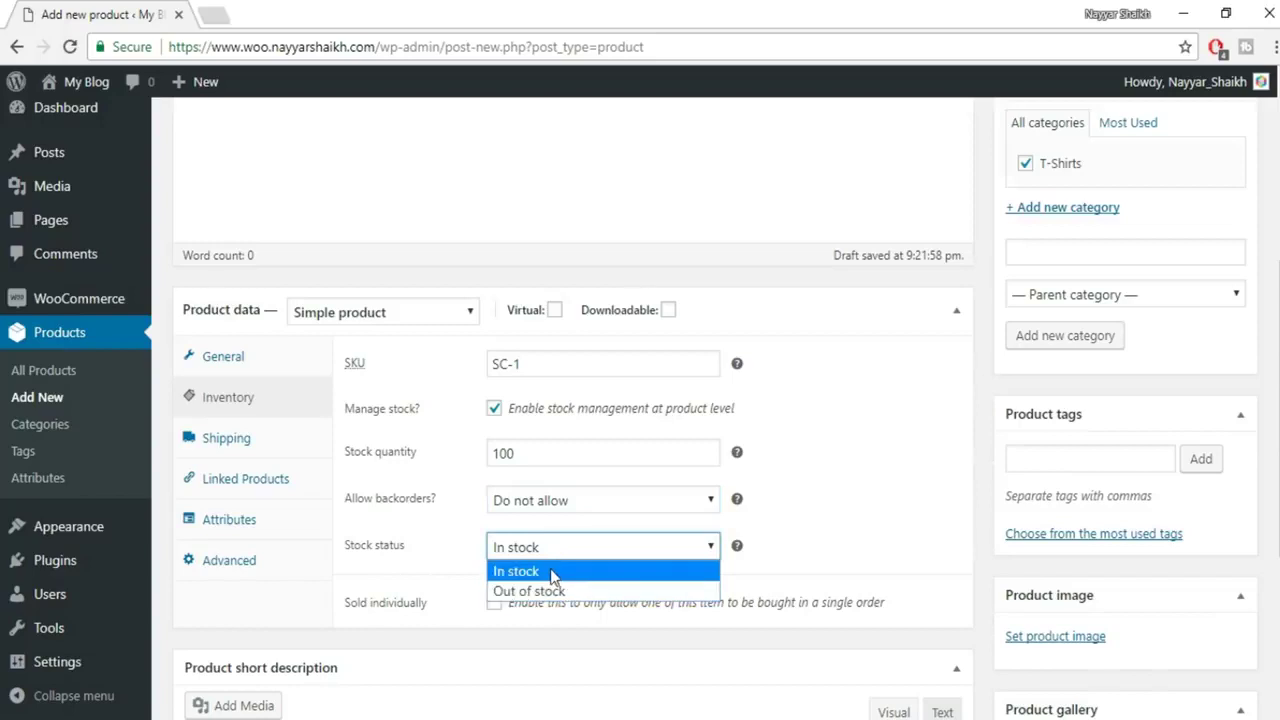
{"action": "left_click", "coordinate": [552, 574]}
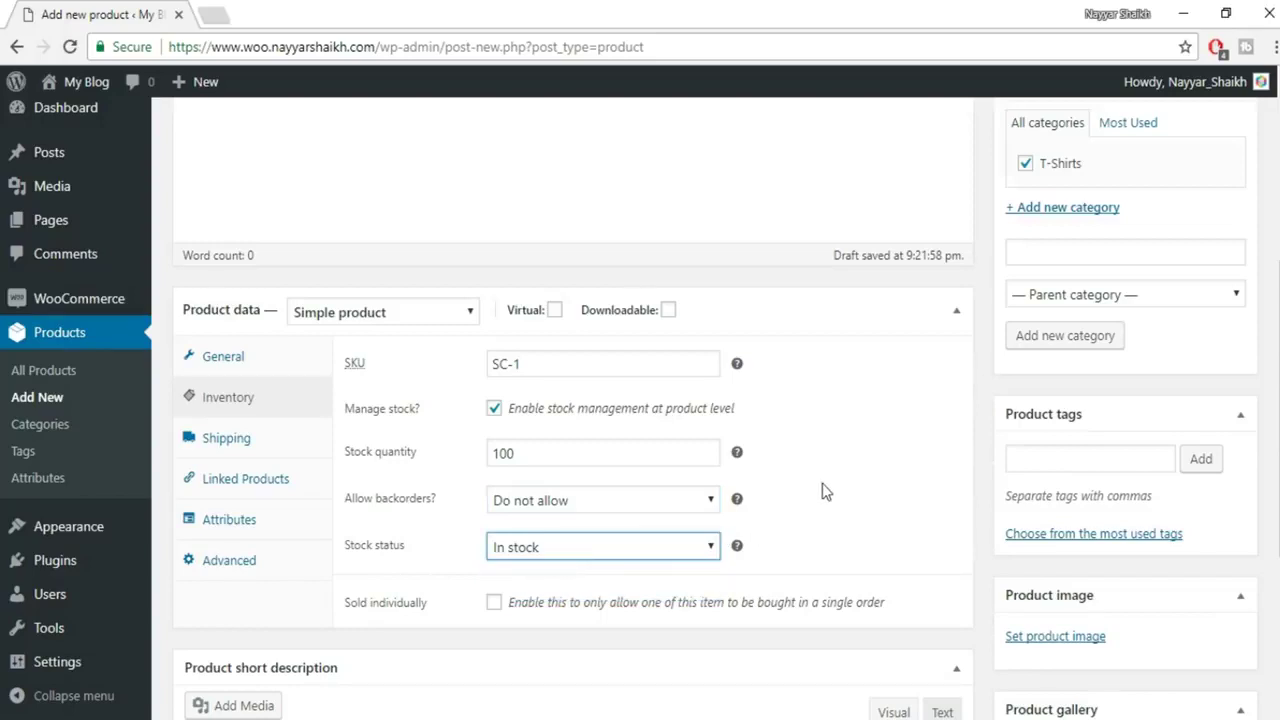
{"action": "left_click", "coordinate": [605, 547]}
{"action": "left_click", "coordinate": [576, 592]}
{"action": "left_click", "coordinate": [612, 556]}
{"action": "left_click", "coordinate": [540, 569]}
Set the product's shipping weight to 200 g.
{"action": "left_click", "coordinate": [268, 452]}
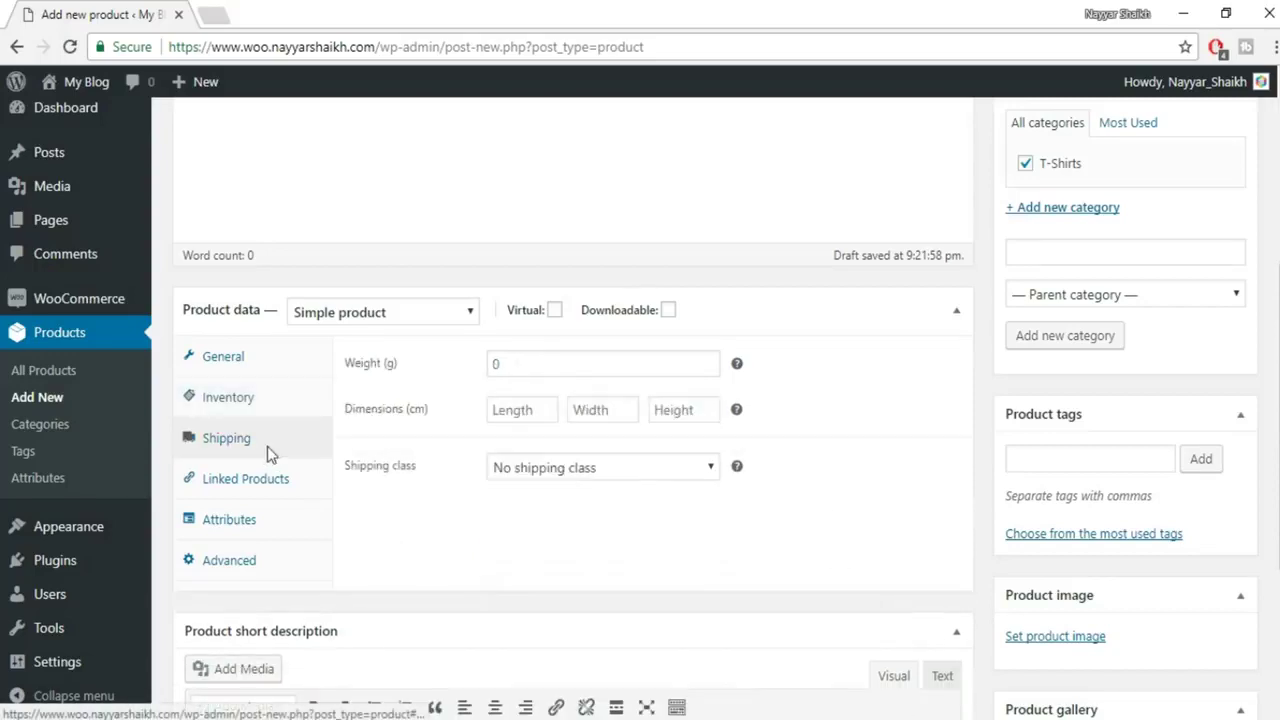
{"action": "left_click", "coordinate": [546, 366]}
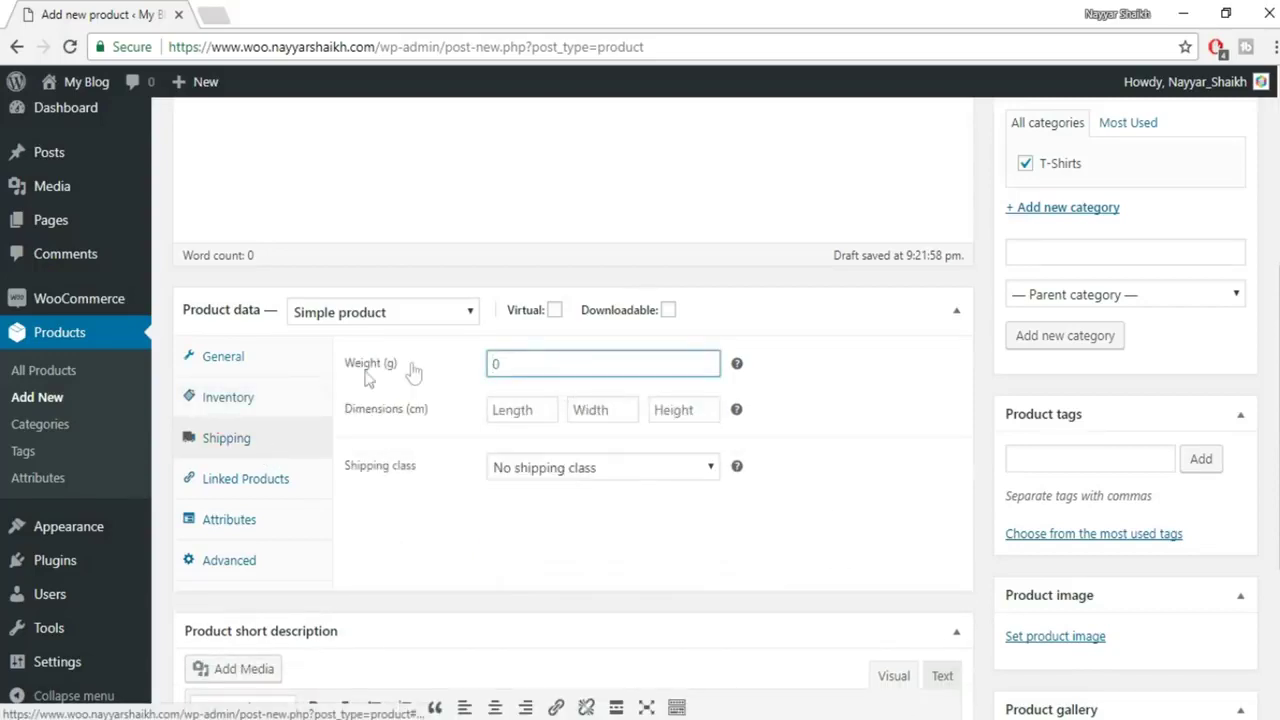
{"action": "type", "text": "0"}
{"action": "type", "text": "200"}
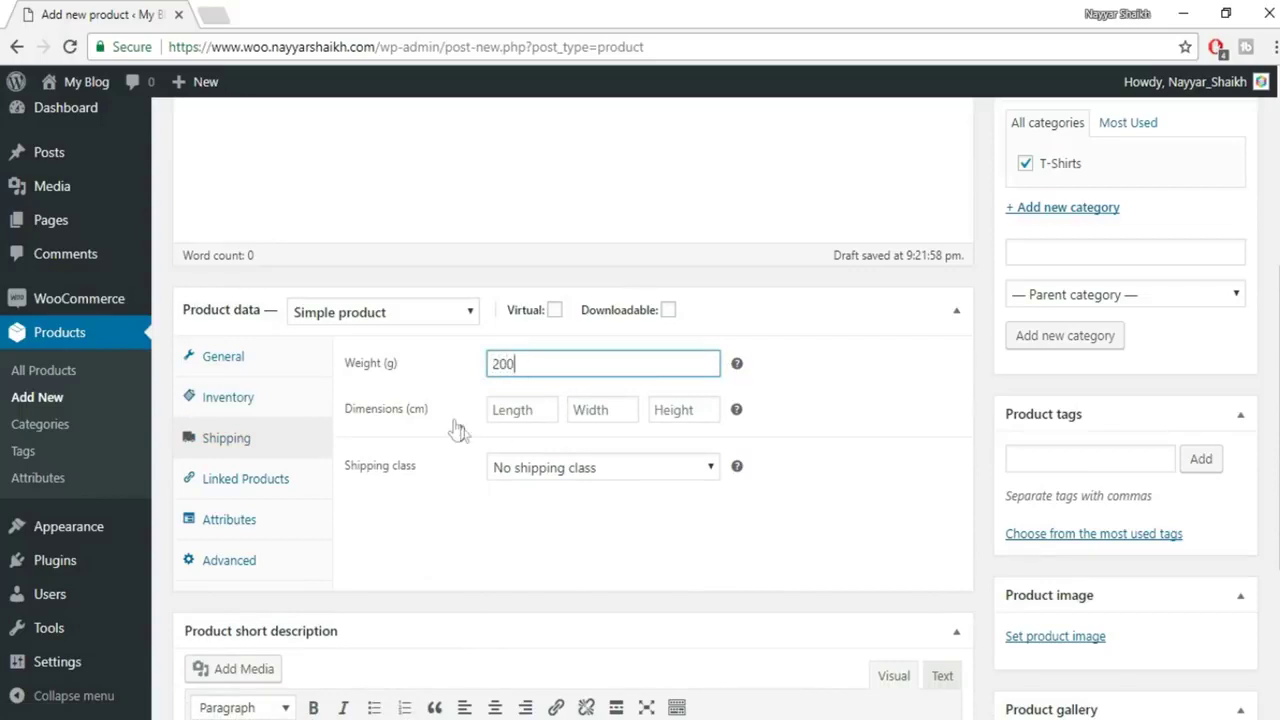
Set the shipping dimensions to length 50, width 20 and height 30 cm.
{"action": "key", "text": "Tab"}
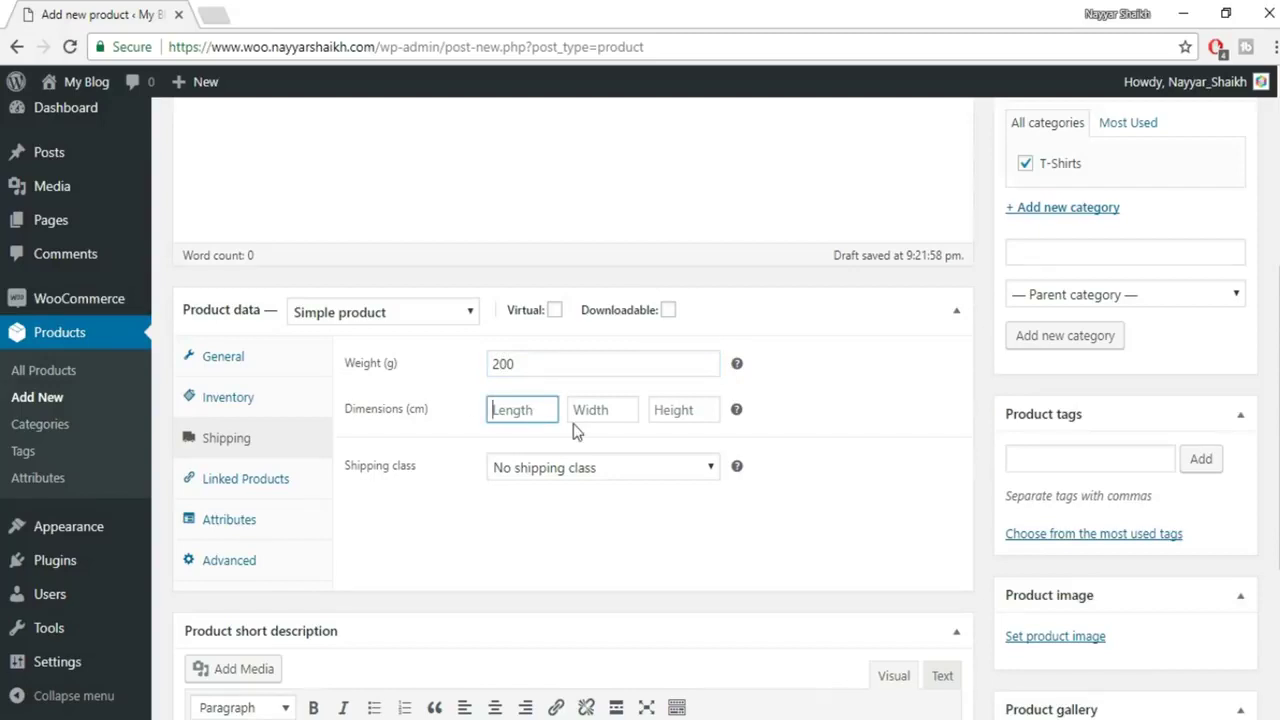
{"action": "type", "text": "50"}
{"action": "key", "text": "Tab"}
{"action": "type", "text": "20"}
{"action": "key", "text": "Tab"}
{"action": "type", "text": "30"}
Try the Television shipping class for the product and return it to No shipping class.
{"action": "left_click", "coordinate": [589, 472]}
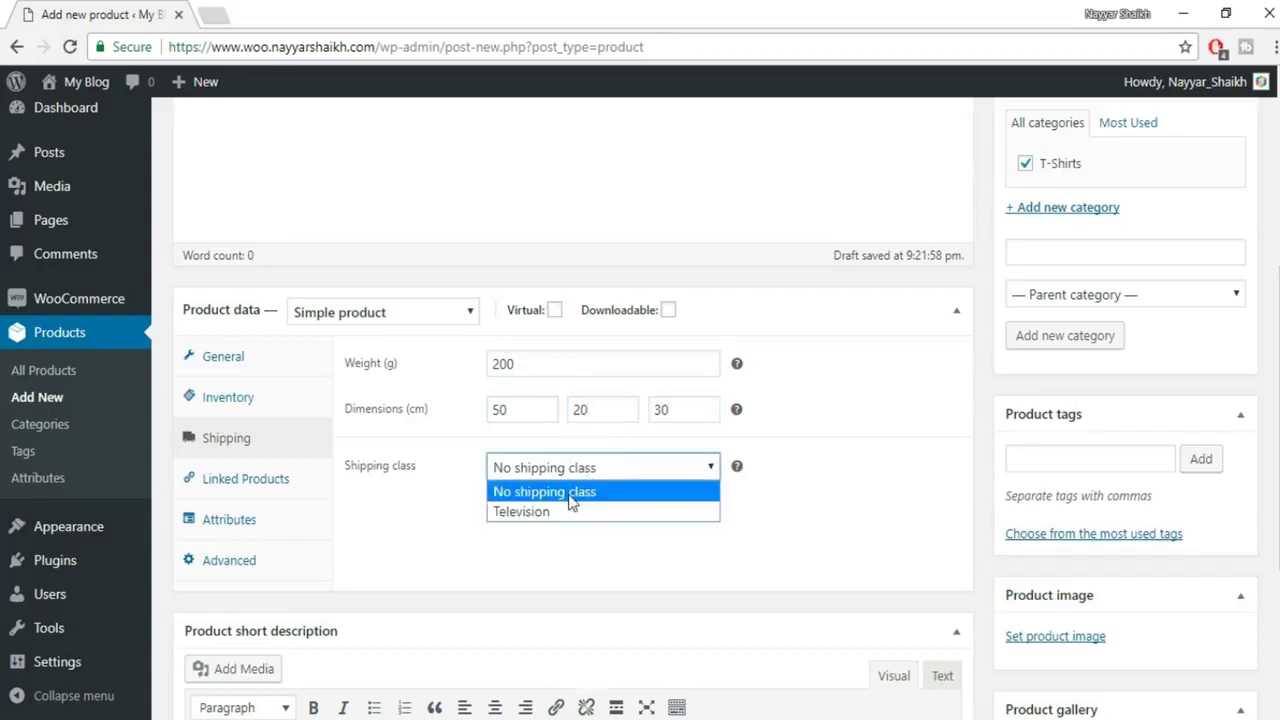
{"action": "left_click", "coordinate": [572, 492]}
{"action": "left_click", "coordinate": [621, 472]}
{"action": "left_click", "coordinate": [572, 492]}
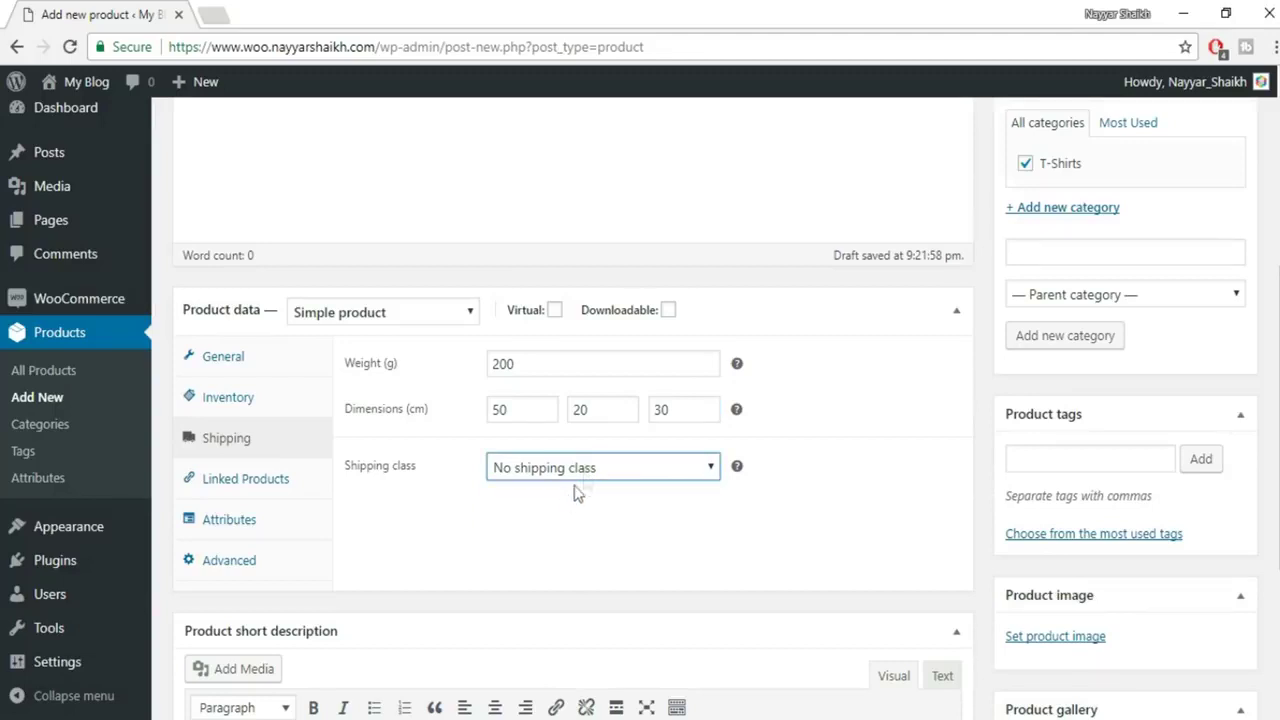
{"action": "left_click", "coordinate": [590, 470]}
{"action": "left_click", "coordinate": [586, 511]}
{"action": "left_click", "coordinate": [572, 469]}
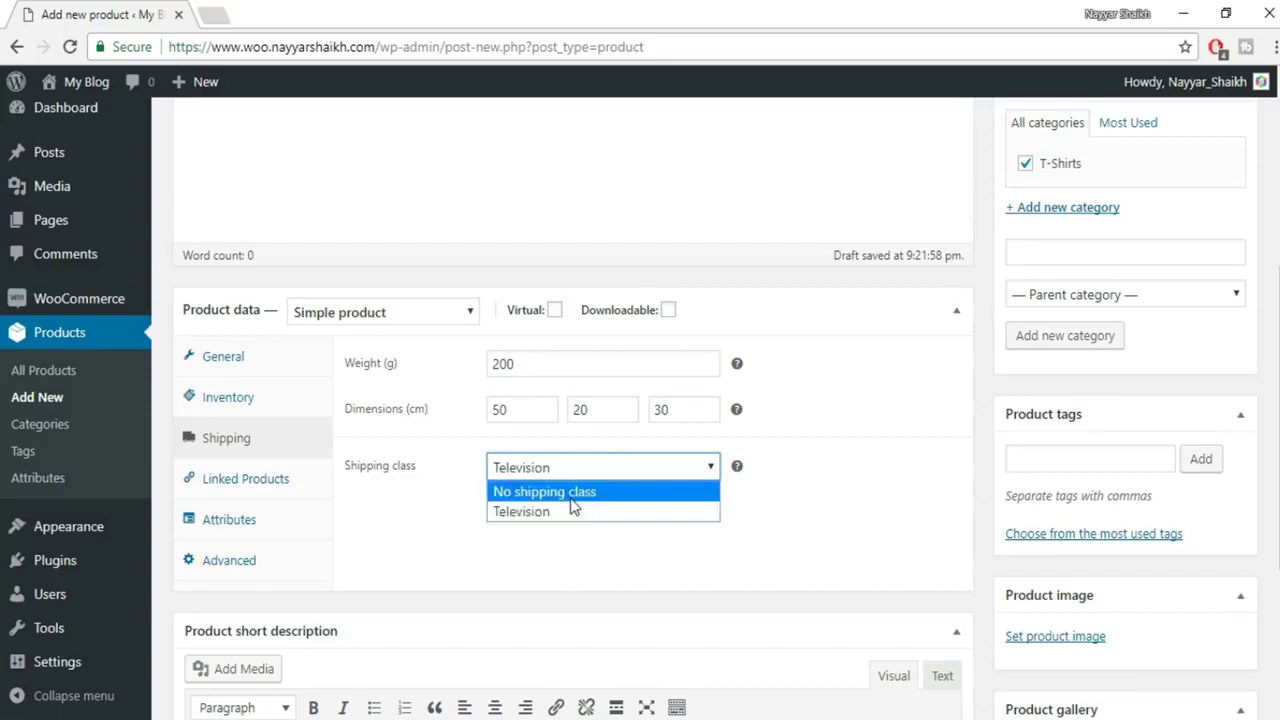
{"action": "left_click", "coordinate": [570, 495]}
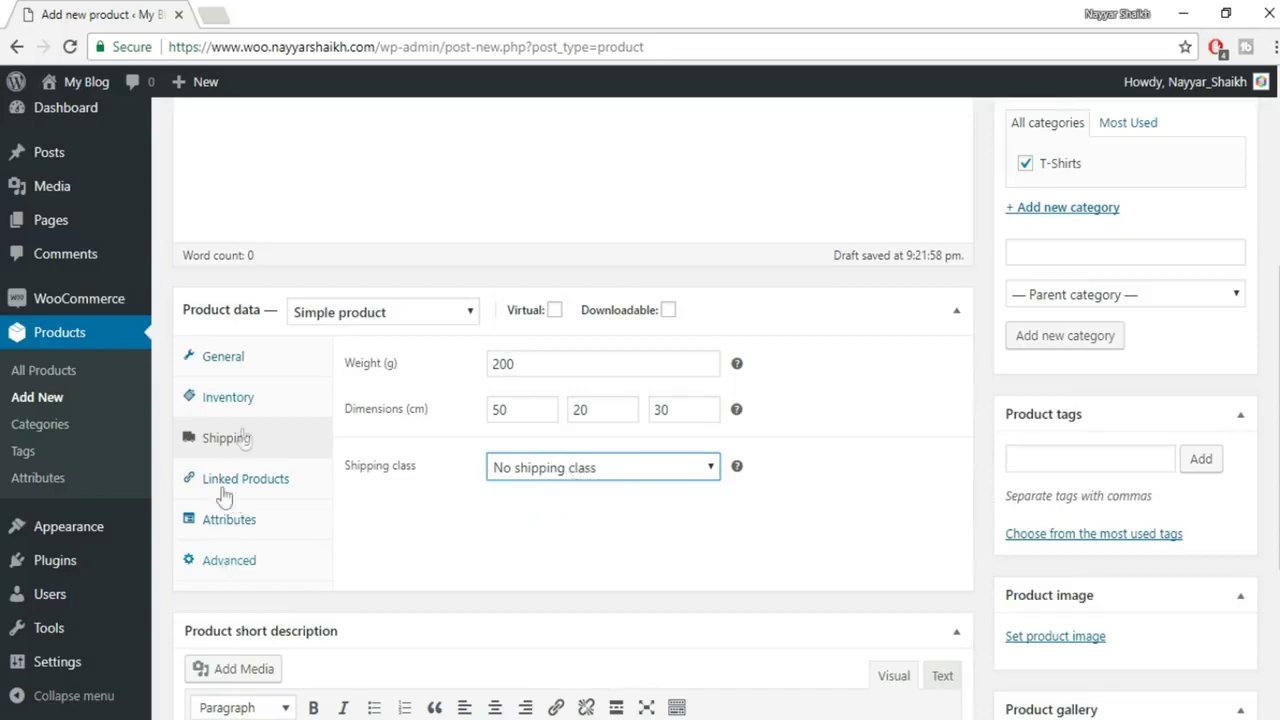
{"action": "left_click", "coordinate": [583, 471]}
{"action": "left_click", "coordinate": [587, 491]}
Examine the Upsells and Cross-sells fields in the product's linked products data.
{"action": "left_click", "coordinate": [312, 484]}
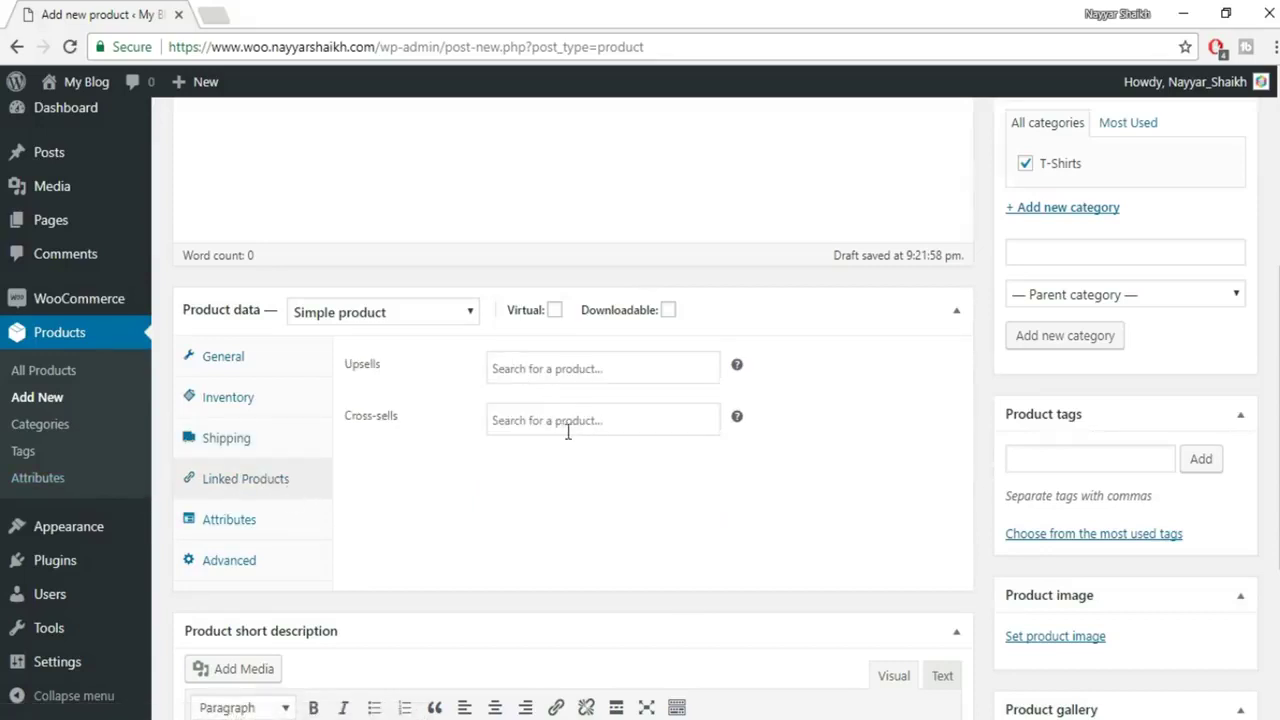
{"action": "left_click", "coordinate": [558, 366]}
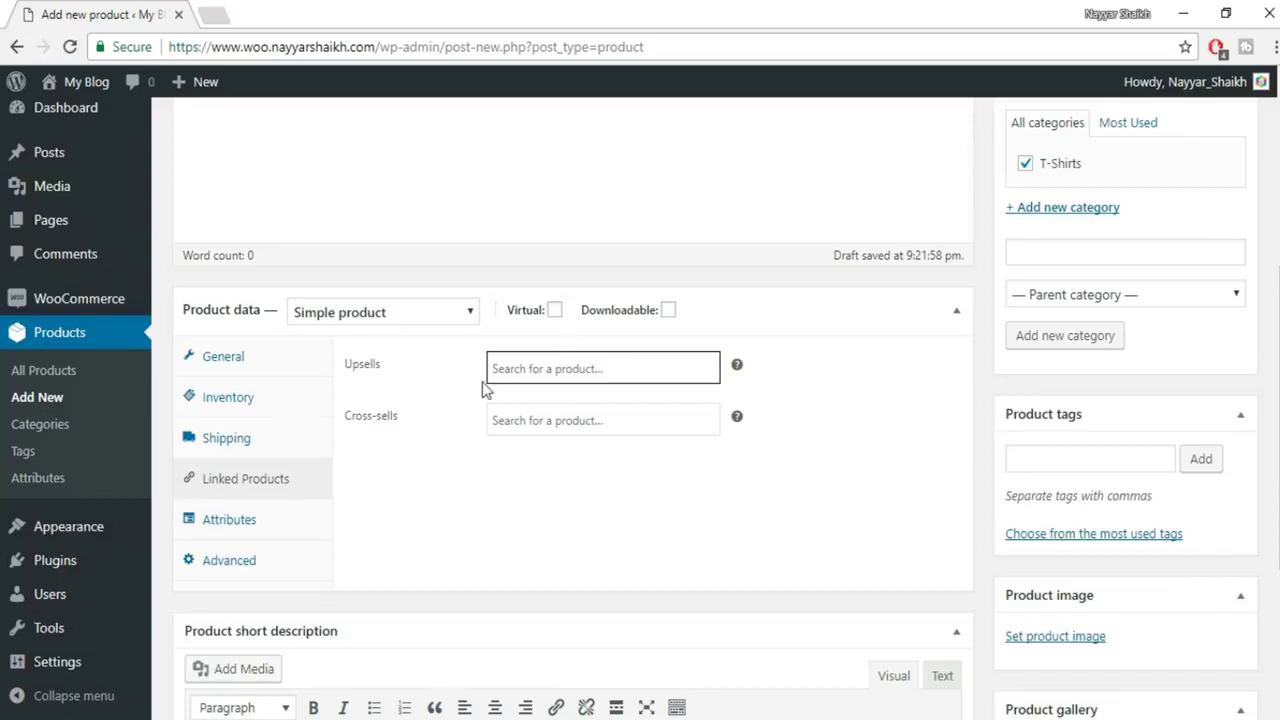
{"action": "left_click", "coordinate": [588, 482]}
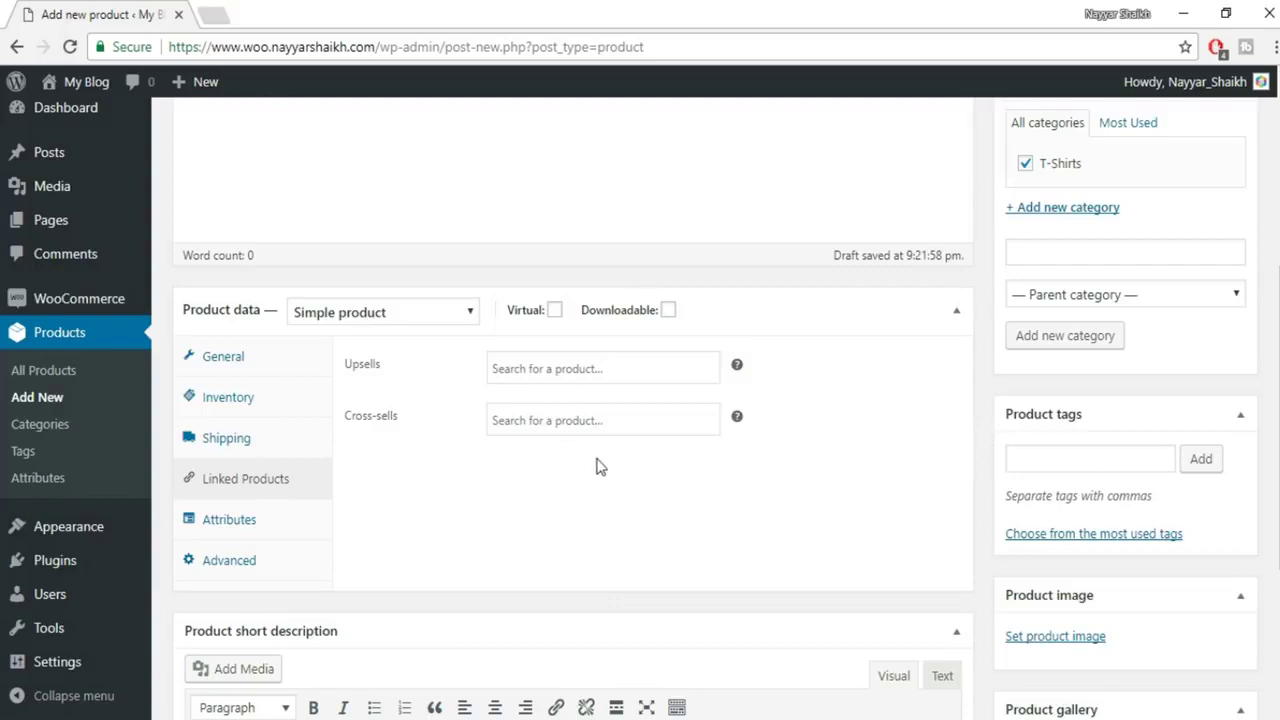
Review the product's attributes and general data, the short description area and the empty main description.
{"action": "left_click", "coordinate": [236, 526]}
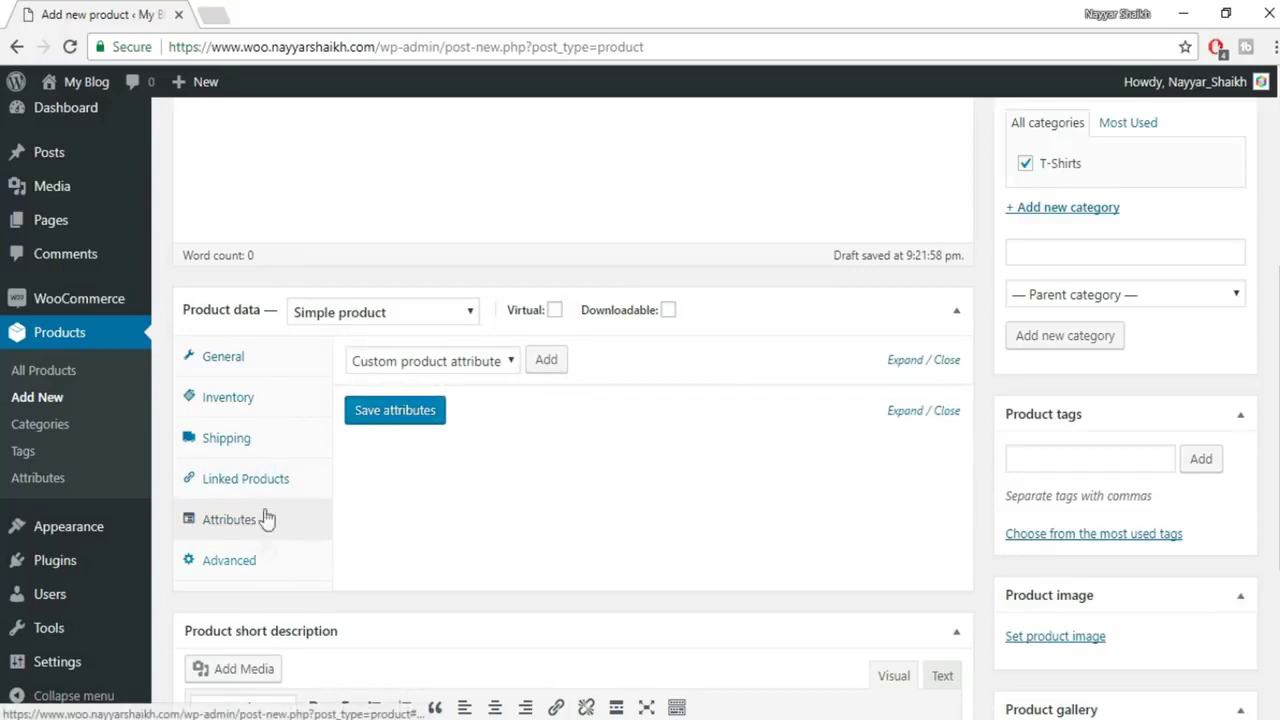
{"action": "left_click", "coordinate": [238, 357]}
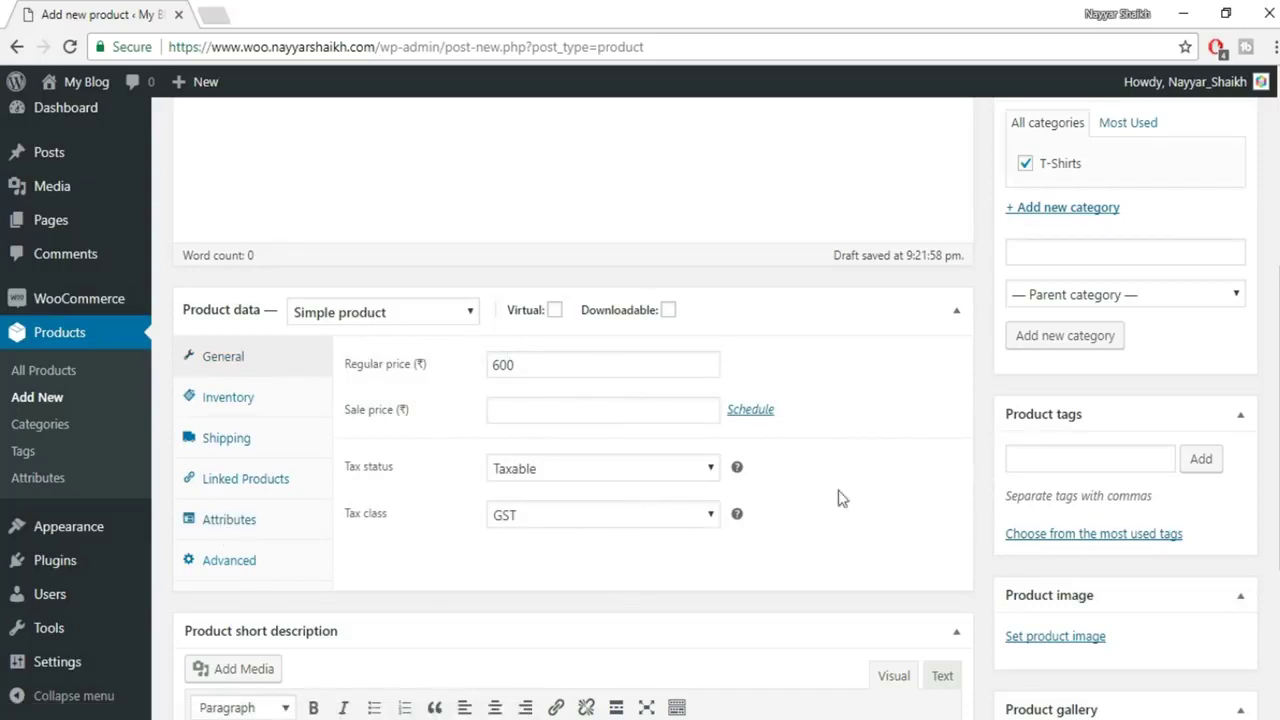
{"action": "scroll", "coordinate": [838, 497], "scroll_direction": "down", "scroll_amount": 2}
{"action": "scroll", "coordinate": [440, 430], "scroll_direction": "up", "scroll_amount": 1}
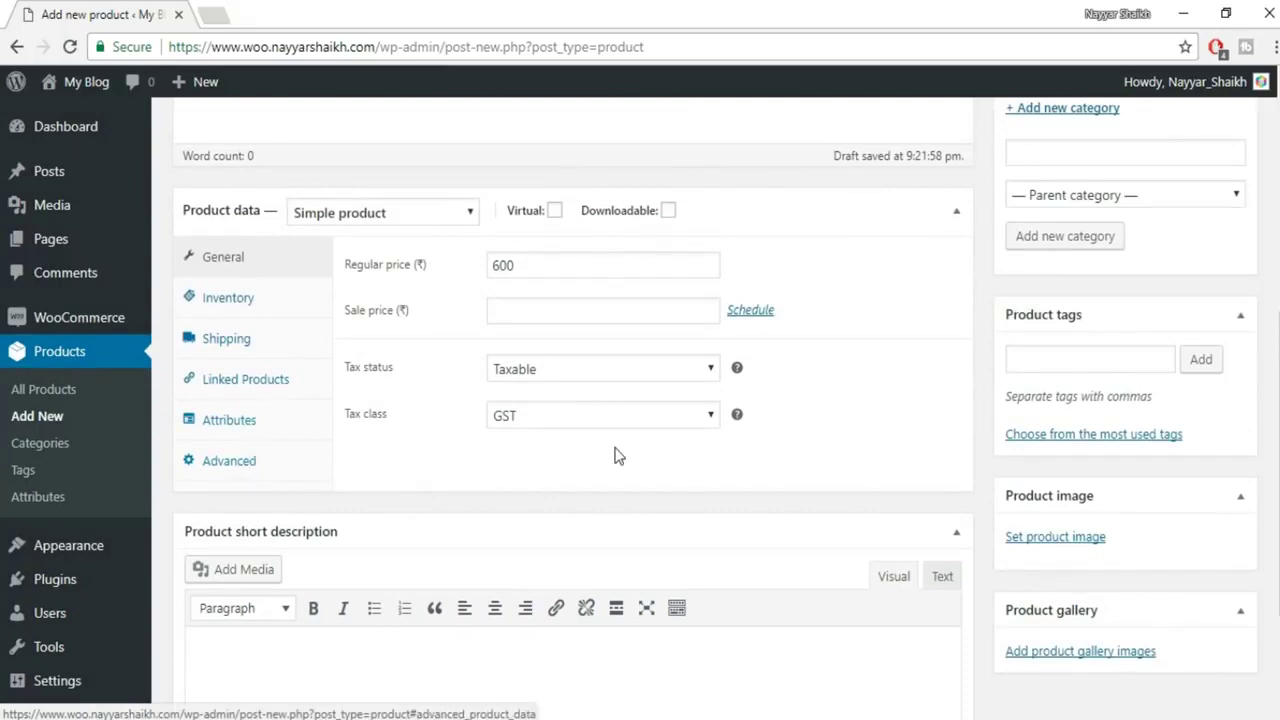
{"action": "scroll", "coordinate": [624, 510], "scroll_direction": "down", "scroll_amount": 1}
{"action": "scroll", "coordinate": [630, 569], "scroll_direction": "down", "scroll_amount": 1}
{"action": "scroll", "coordinate": [540, 543], "scroll_direction": "up", "scroll_amount": 4}
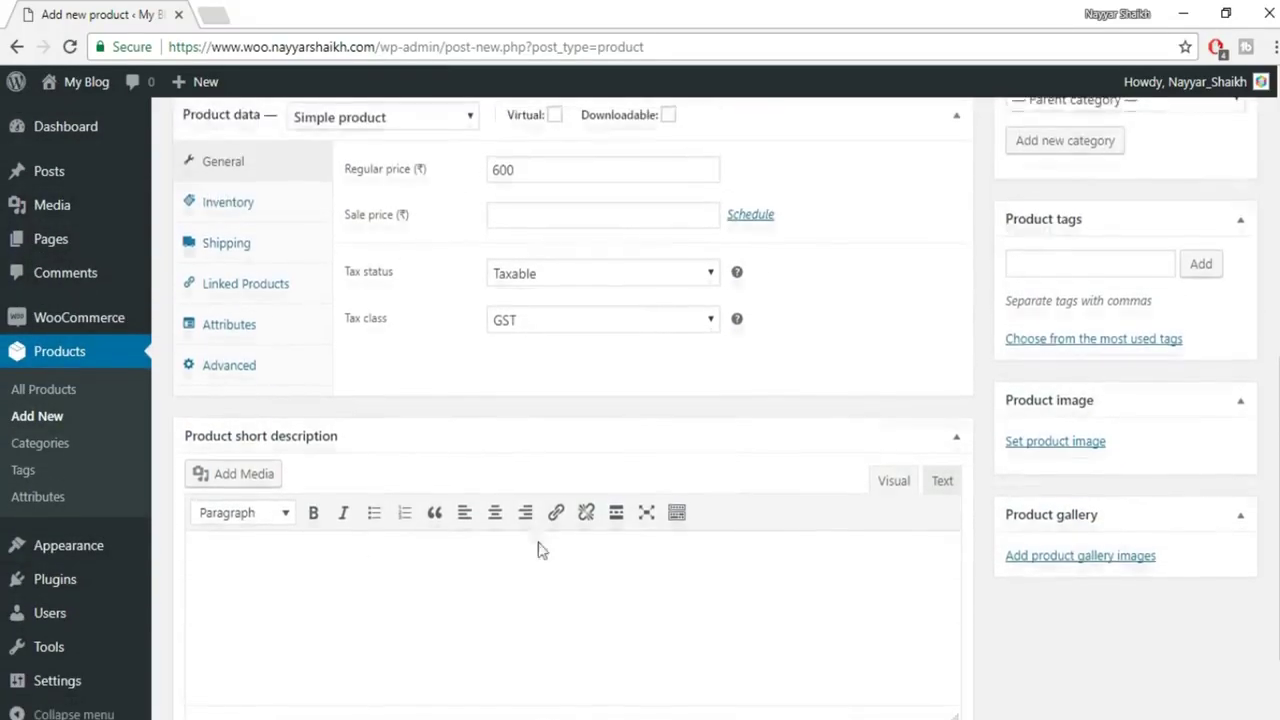
{"action": "scroll", "coordinate": [538, 550], "scroll_direction": "up", "scroll_amount": 3}
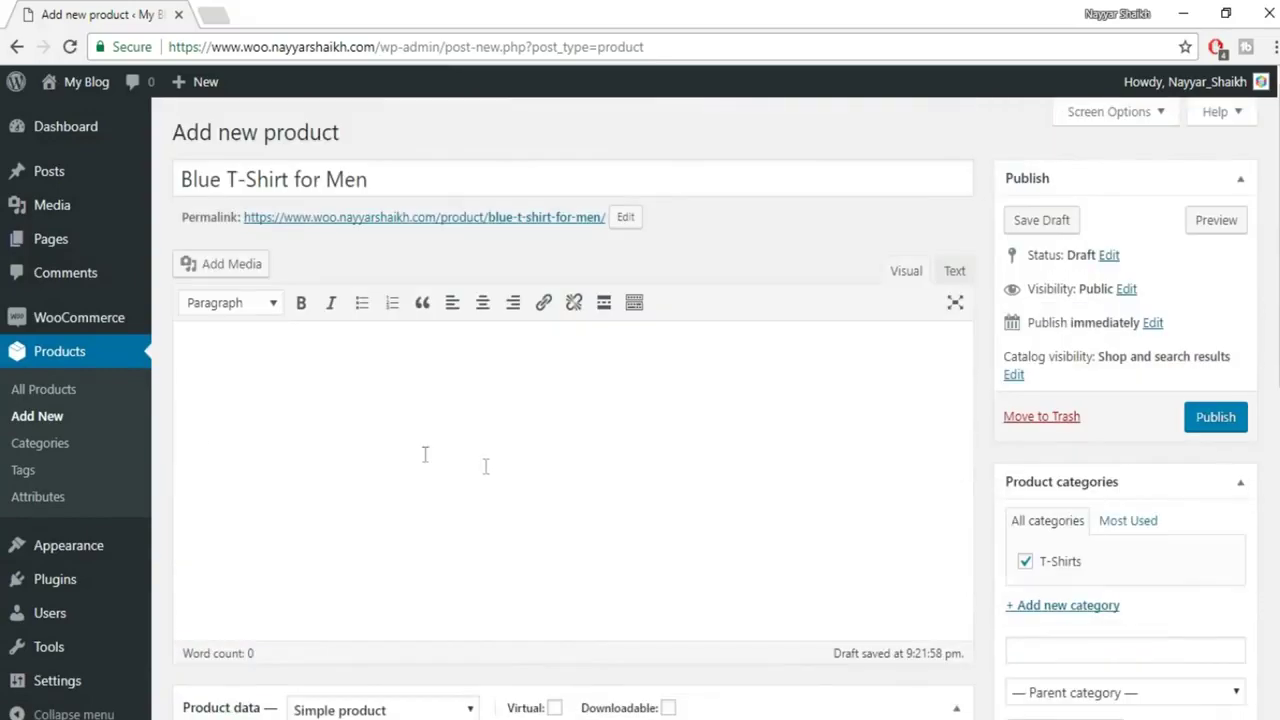
Search Google for "lorem ipsum" in a new browser tab, open lipsum.com and generate placeholder paragraphs.
{"action": "left_click", "coordinate": [222, 8]}
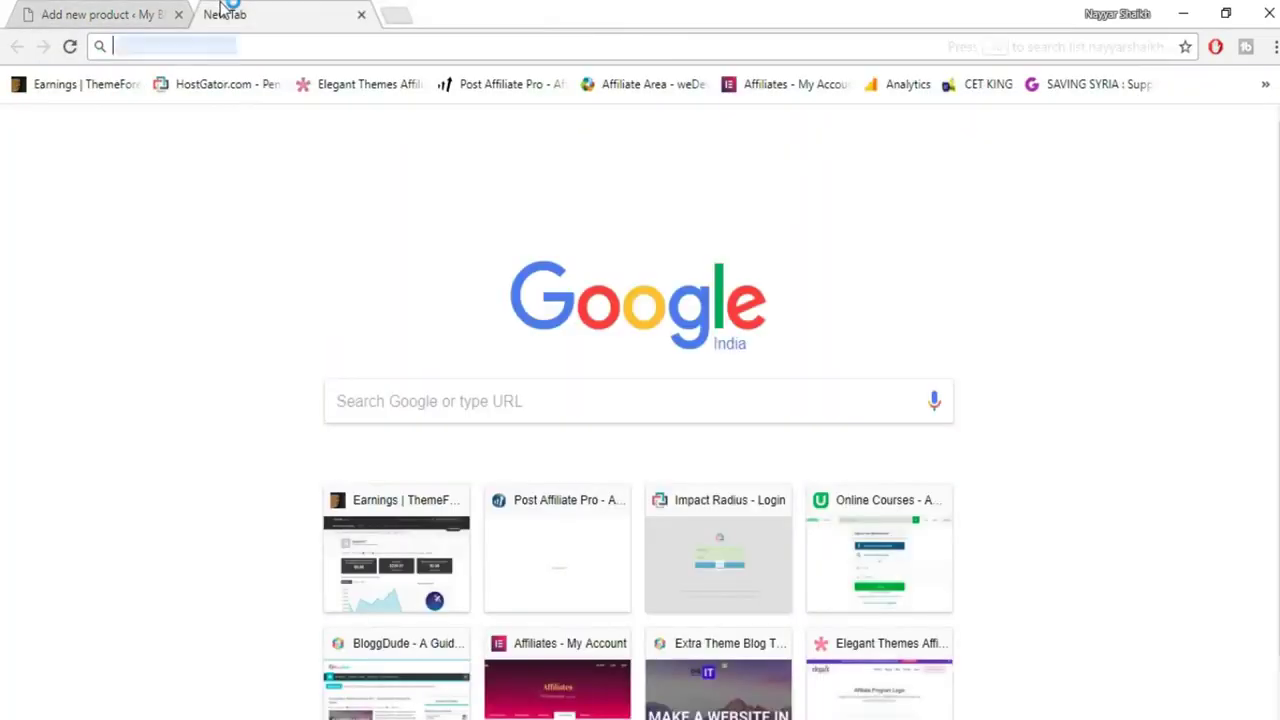
{"action": "type", "text": "lorem ipsum"}
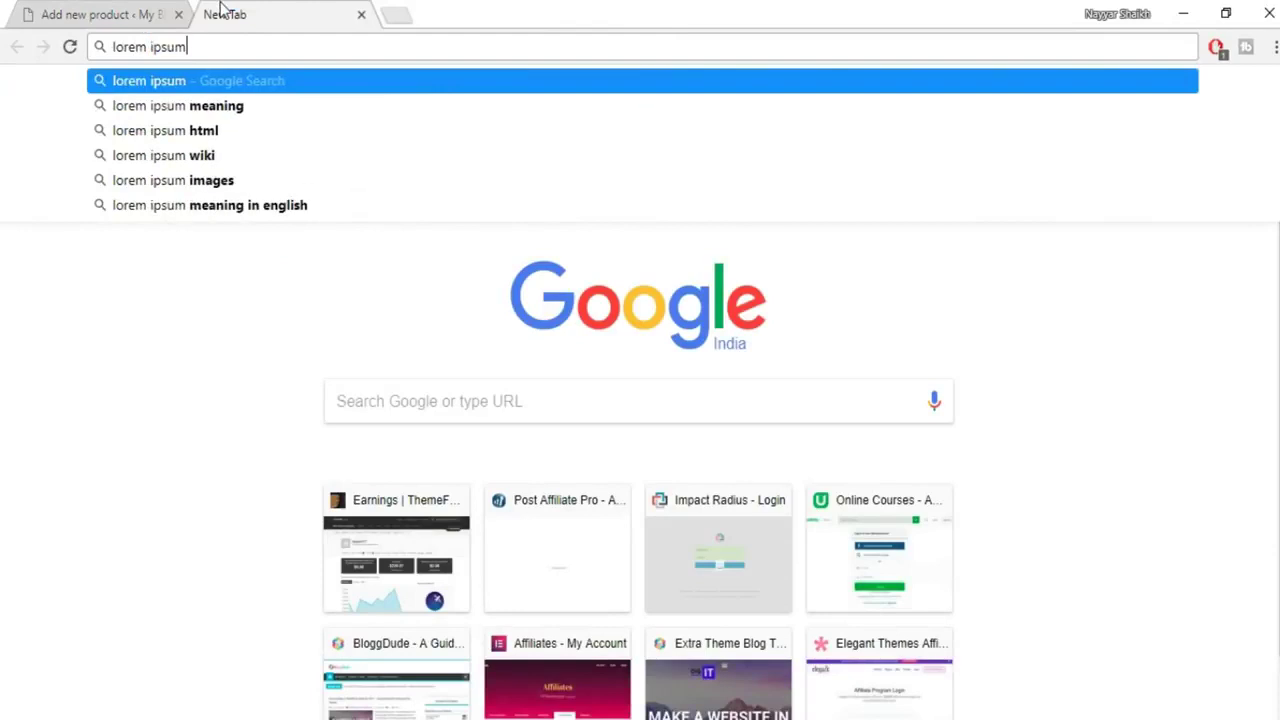
{"action": "key", "text": "Return"}
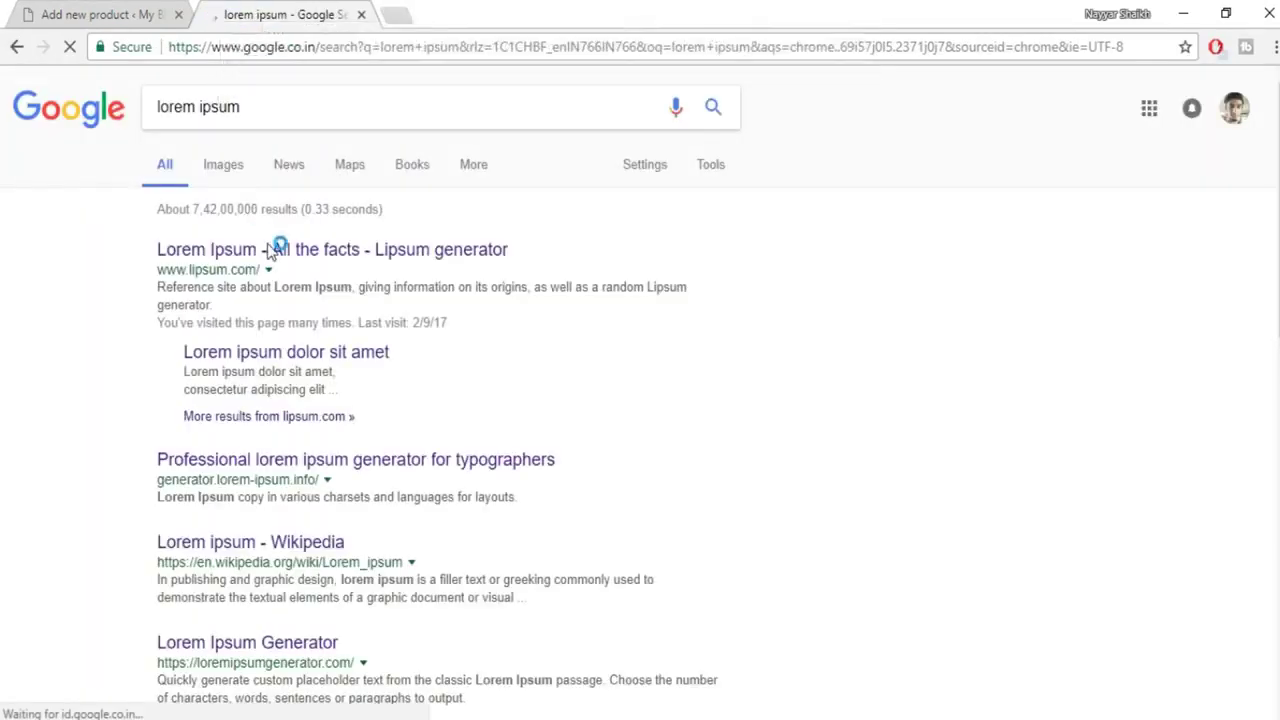
{"action": "left_click", "coordinate": [270, 249]}
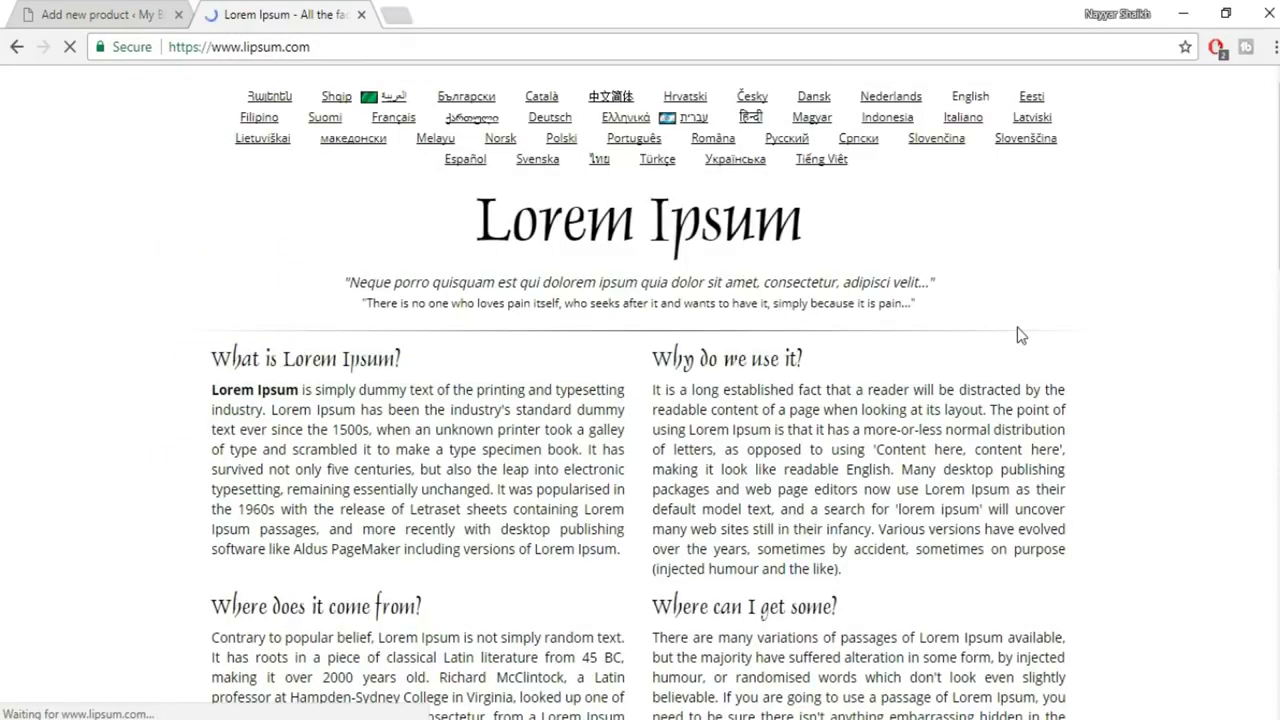
{"action": "scroll", "coordinate": [1017, 327], "scroll_direction": "down", "scroll_amount": 6}
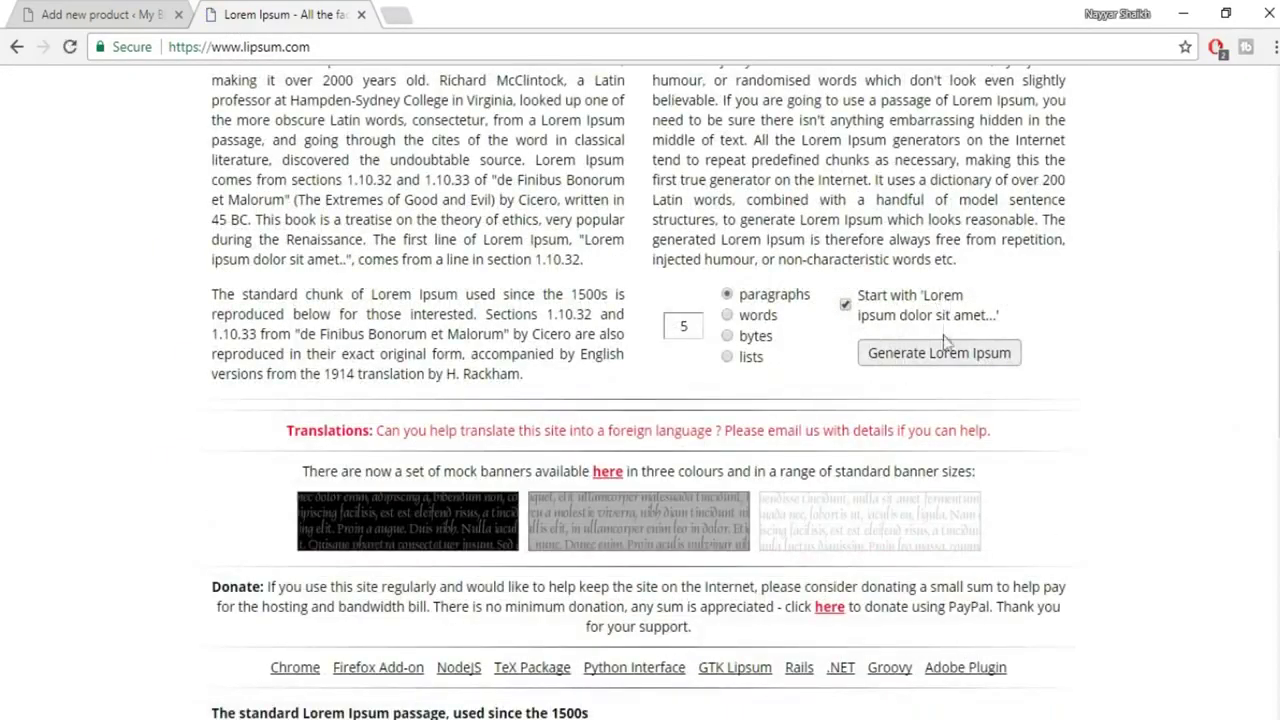
{"action": "left_click", "coordinate": [945, 350]}
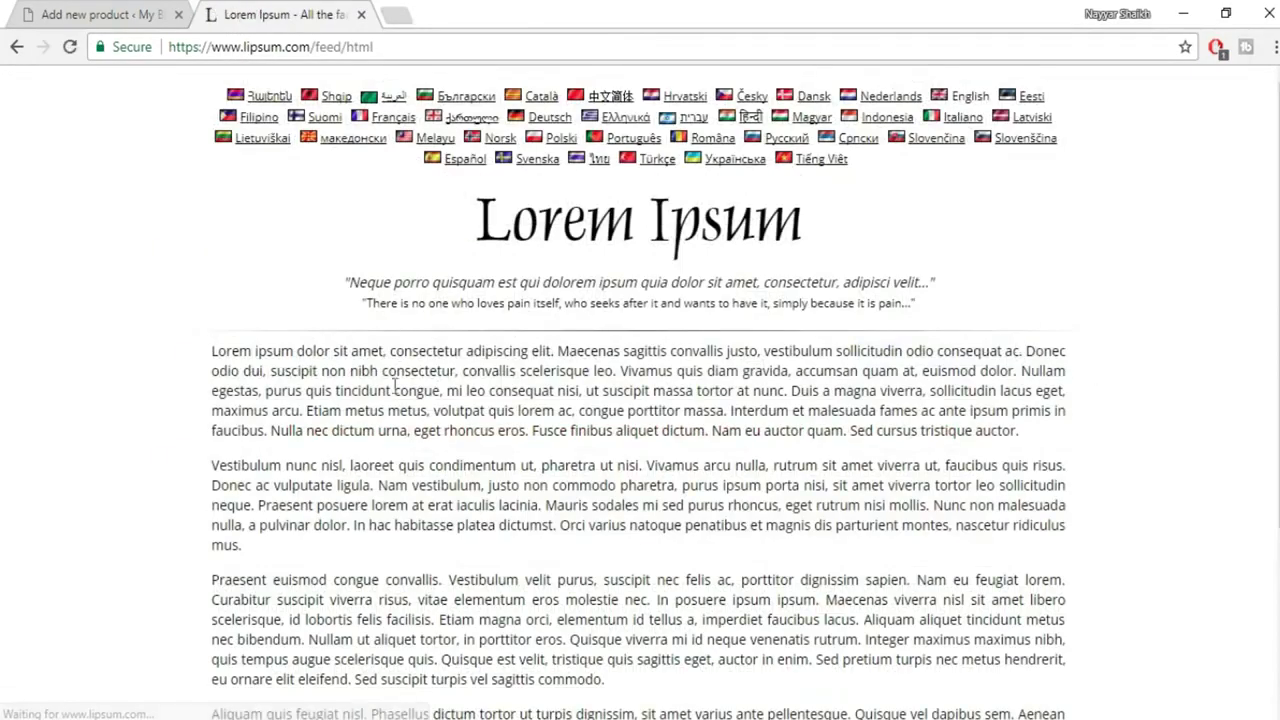
Copy the passage from "eget rutrum nisi mollis" to "in porttitor eros." and paste it into the product's main description.
{"action": "scroll", "coordinate": [594, 396], "scroll_direction": "down", "scroll_amount": 1}
{"action": "left_click_drag", "start_coordinate": [789, 408], "coordinate": [572, 545]}
{"action": "key", "text": "ctrl+c"}
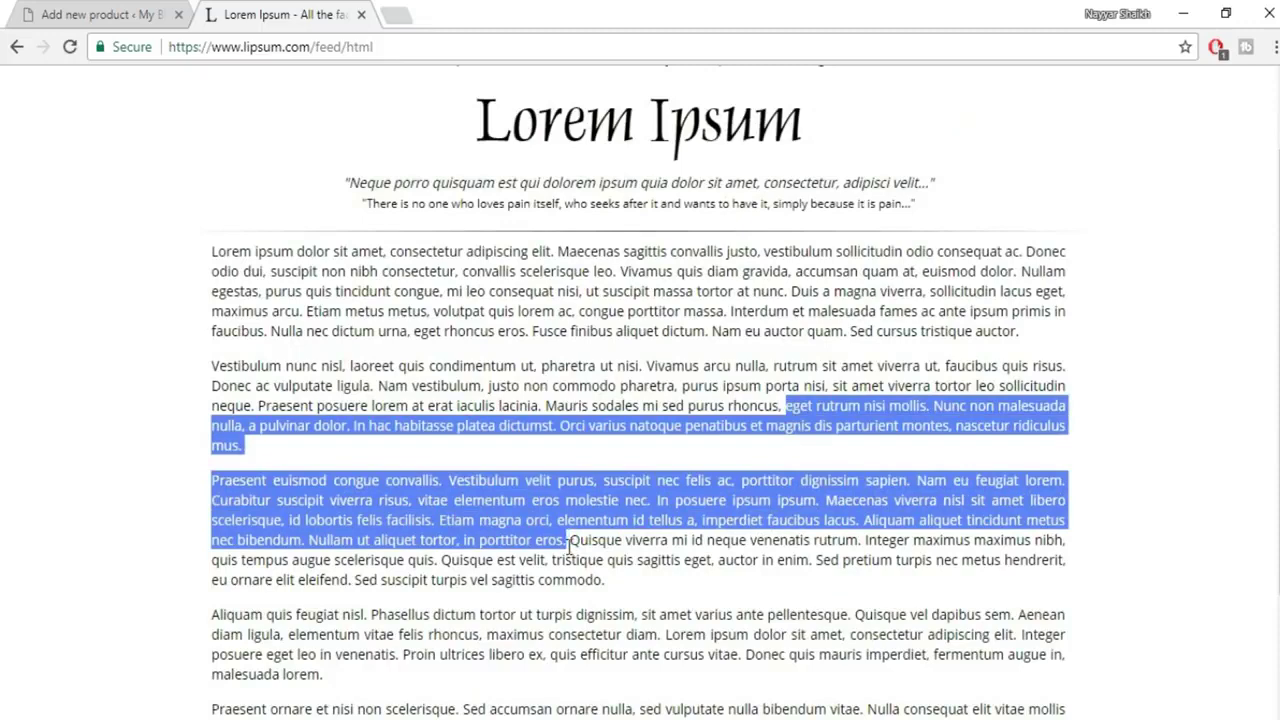
{"action": "left_click", "coordinate": [118, 14]}
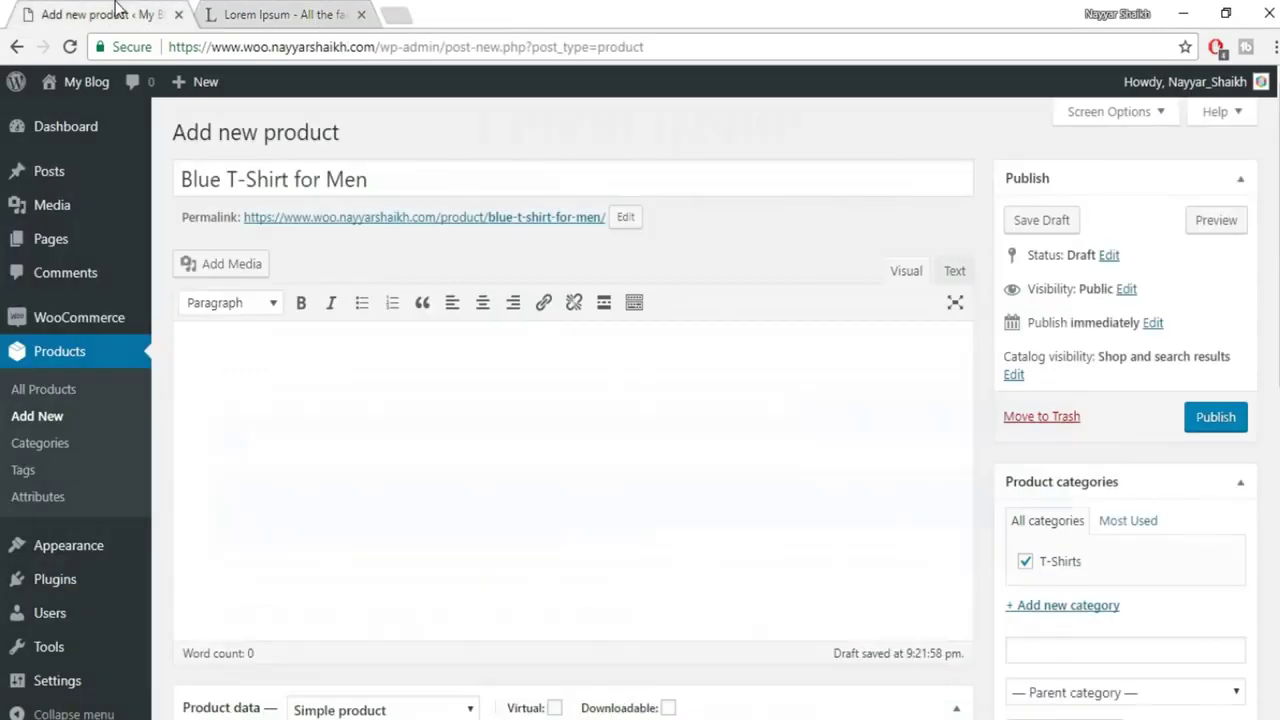
{"action": "scroll", "coordinate": [634, 391], "scroll_direction": "down", "scroll_amount": 7}
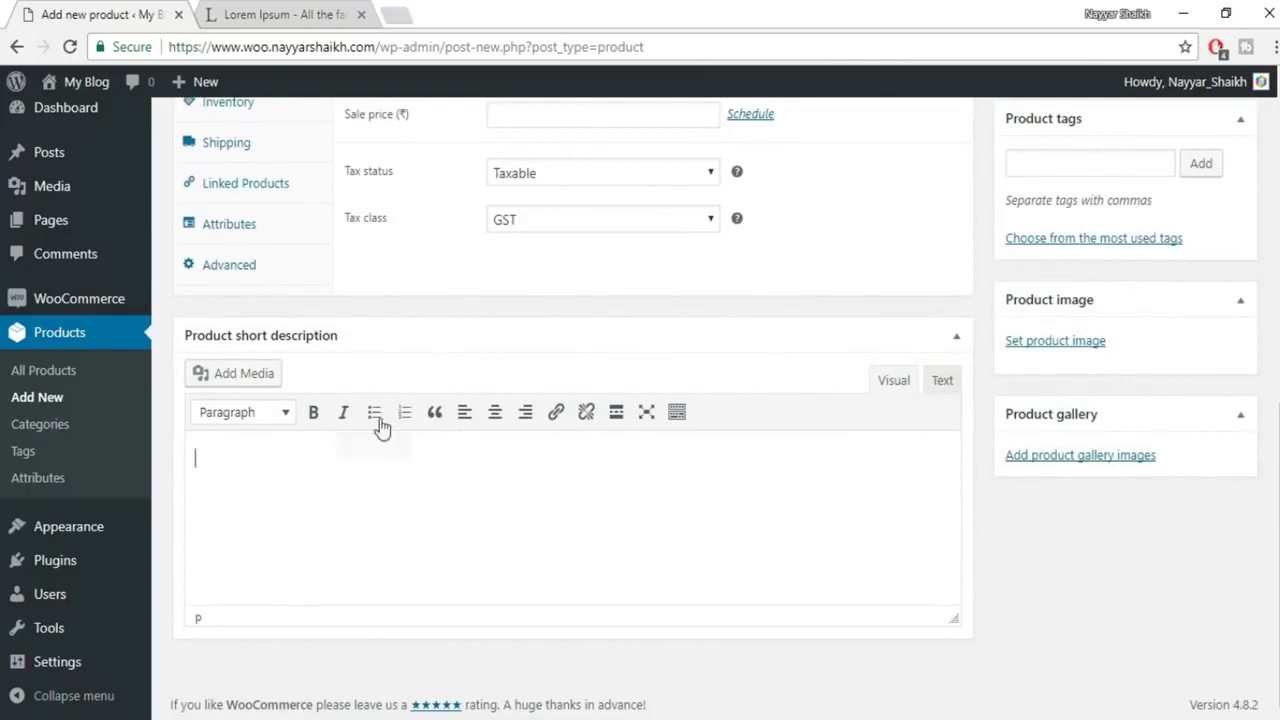
{"action": "scroll", "coordinate": [394, 530], "scroll_direction": "up", "scroll_amount": 7}
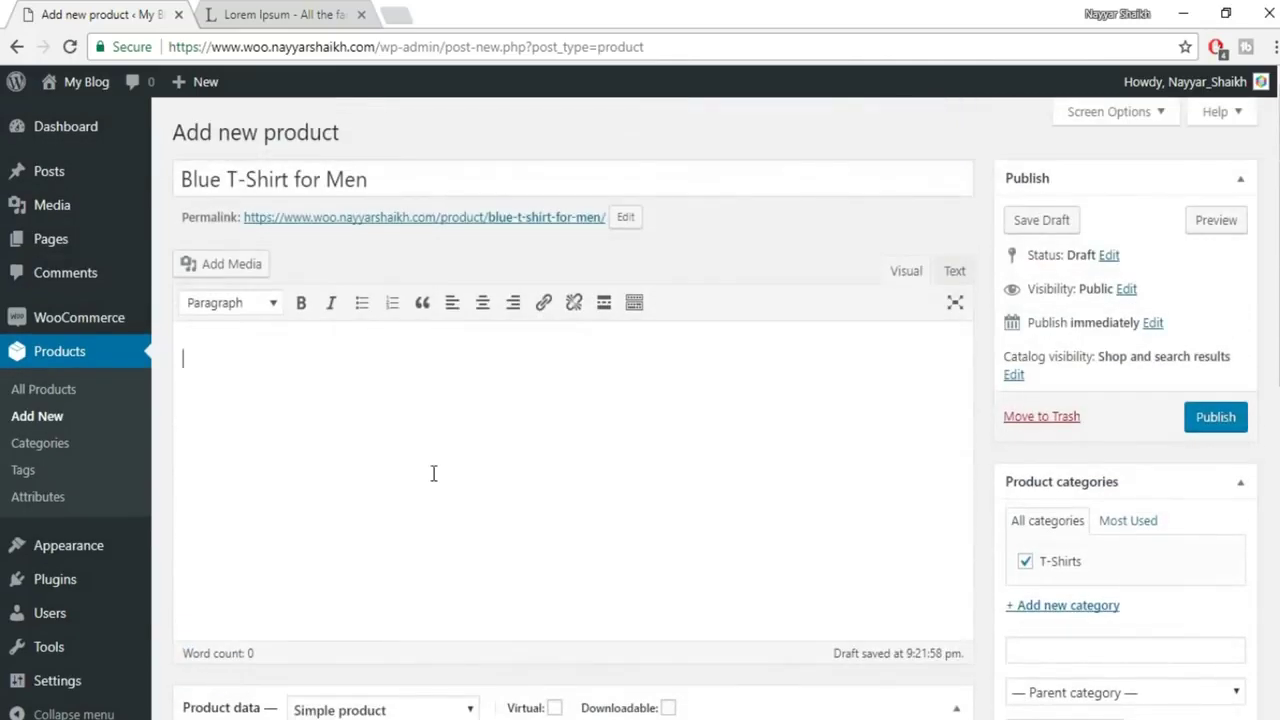
{"action": "key", "text": "ctrl+v"}
Copy the first paragraph of the main description into the product short description.
{"action": "left_click_drag", "start_coordinate": [718, 389], "coordinate": [176, 342]}
{"action": "key", "text": "ctrl+c"}
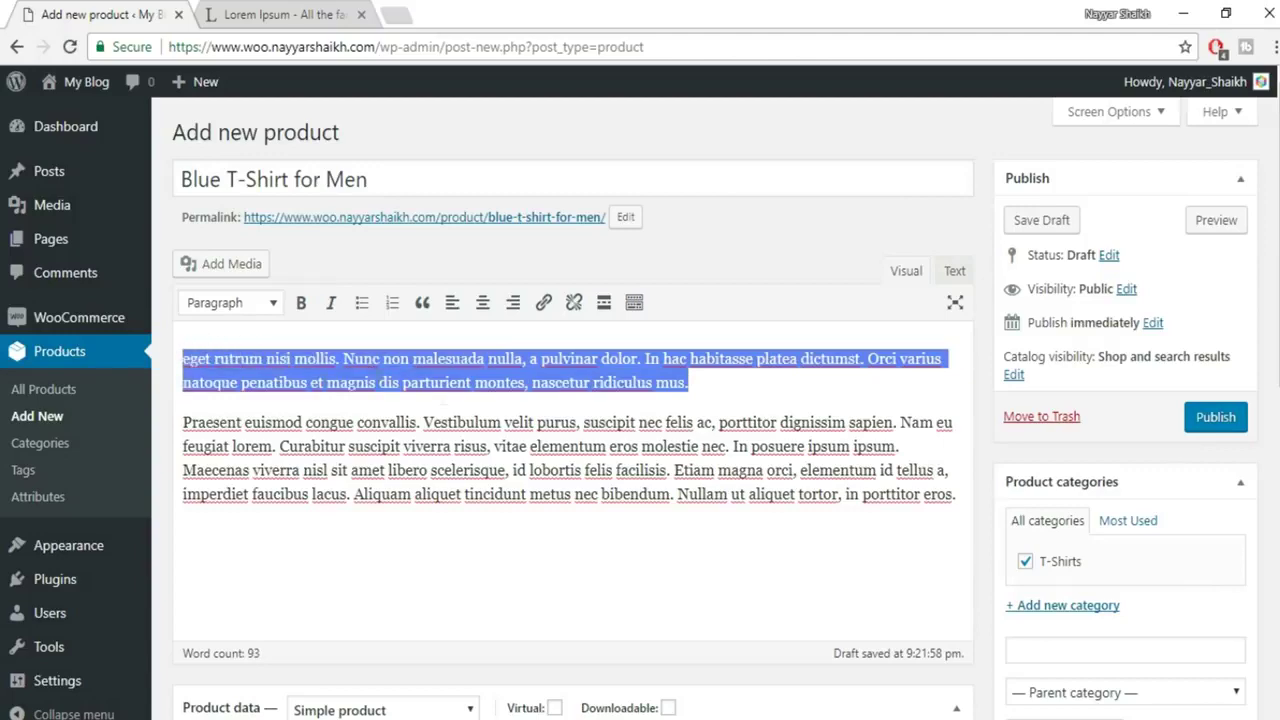
{"action": "scroll", "coordinate": [448, 400], "scroll_direction": "down", "scroll_amount": 7}
{"action": "left_click", "coordinate": [402, 494]}
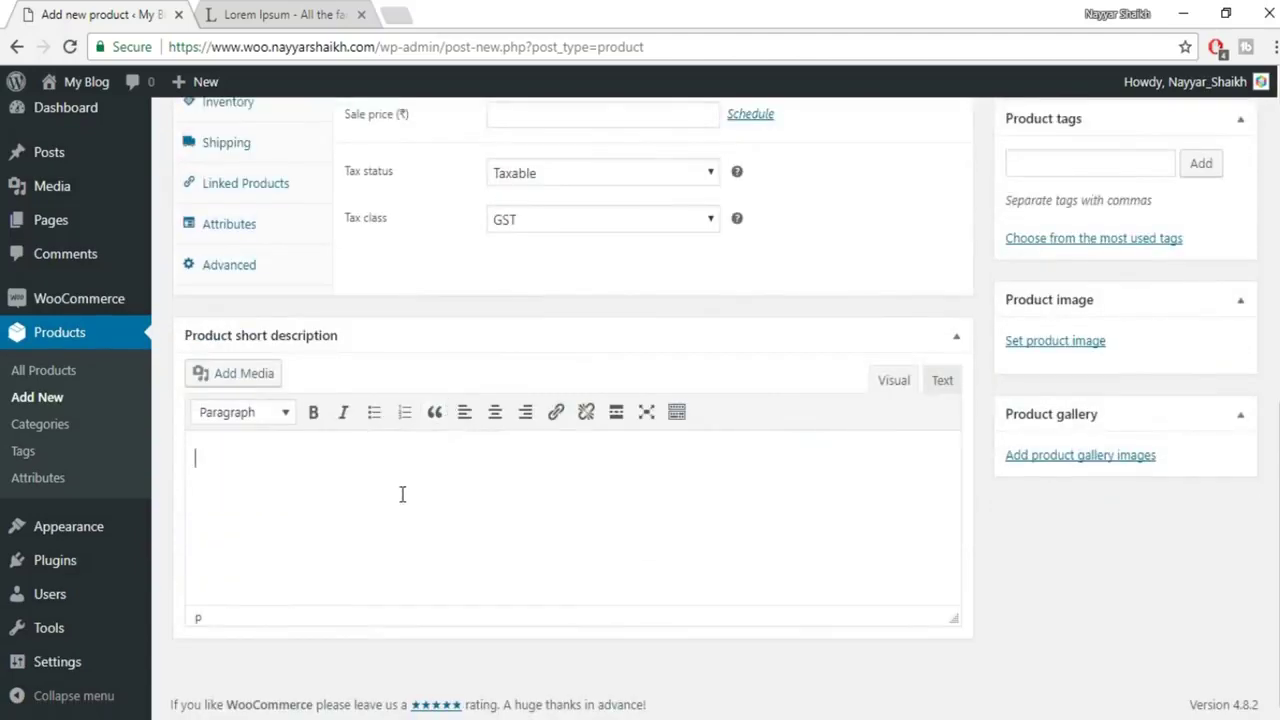
{"action": "key", "text": "ctrl+v"}
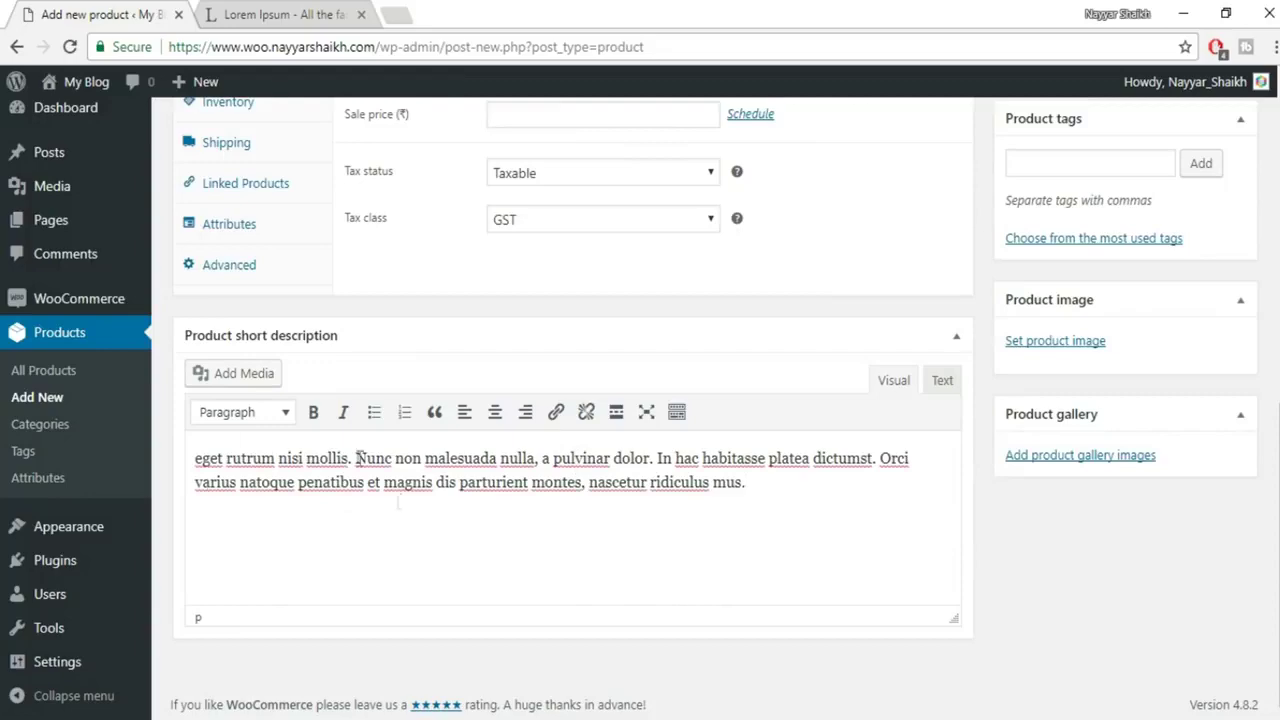
Upload image 1 from the Product Images folder and set it as the product image.
{"action": "scroll", "coordinate": [616, 532], "scroll_direction": "up", "scroll_amount": 3}
{"action": "scroll", "coordinate": [616, 532], "scroll_direction": "down", "scroll_amount": 3}
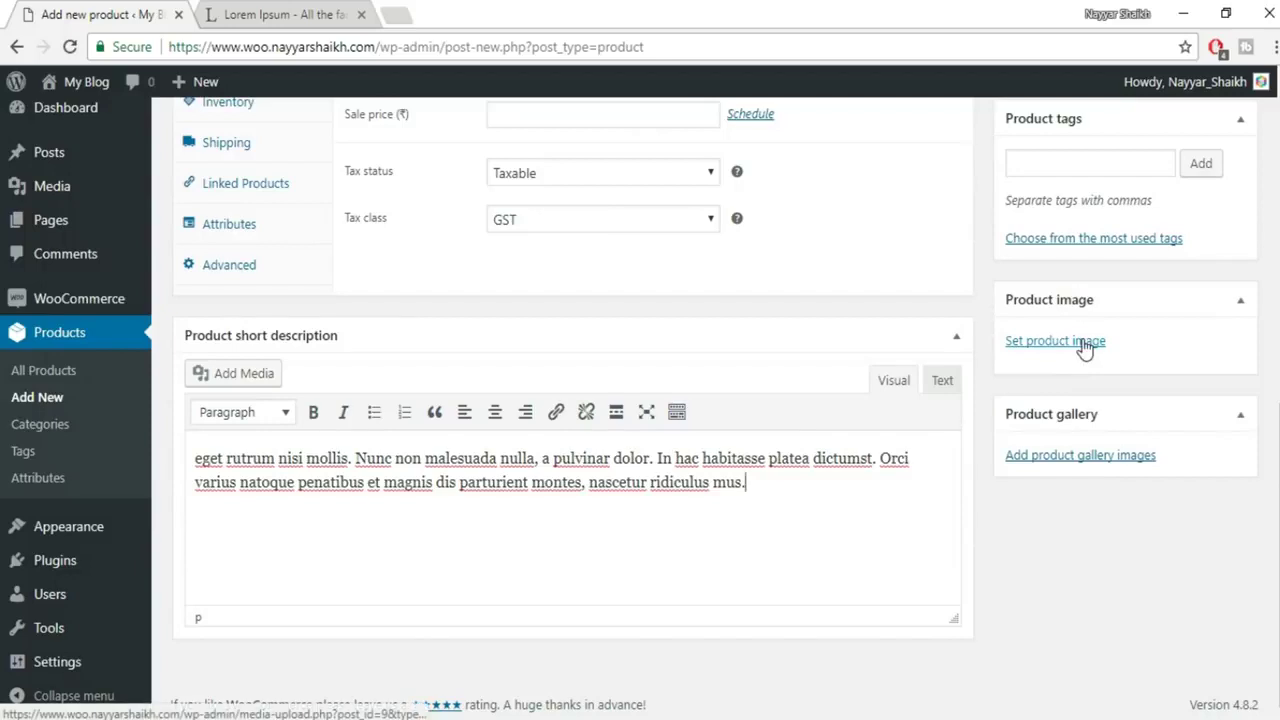
{"action": "left_click", "coordinate": [1067, 342]}
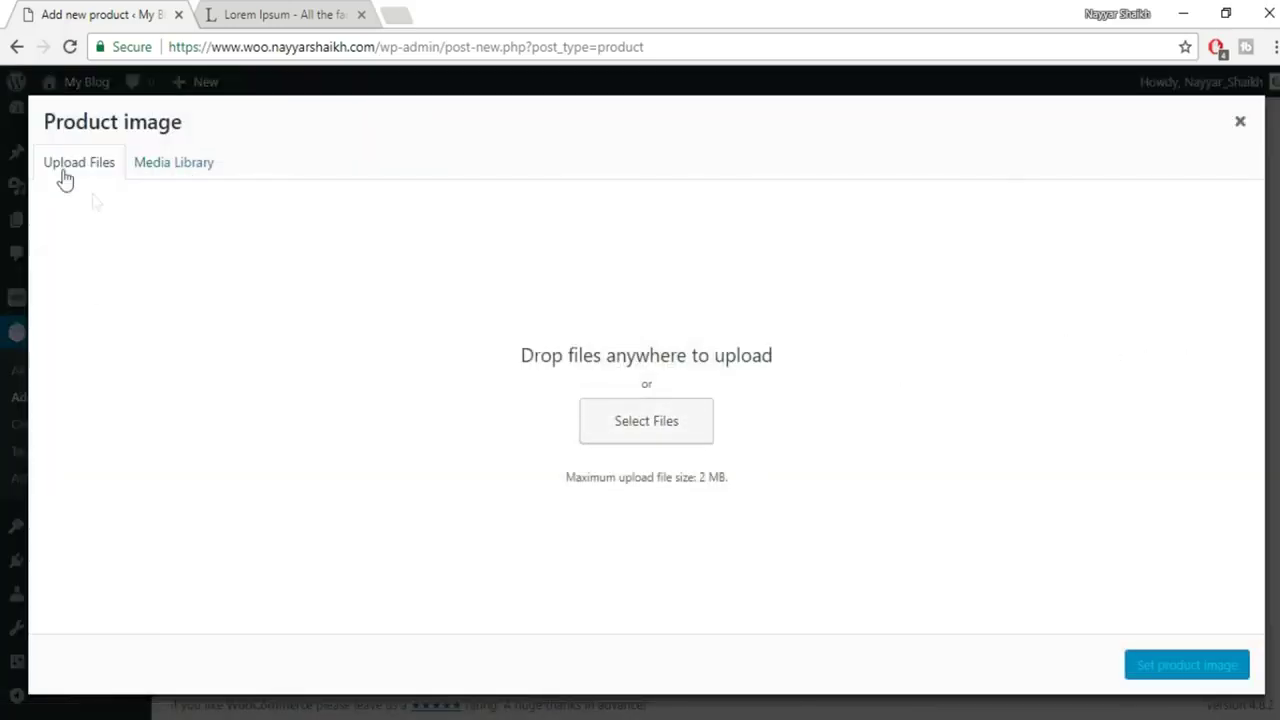
{"action": "left_click", "coordinate": [619, 433]}
{"action": "left_click", "coordinate": [245, 172]}
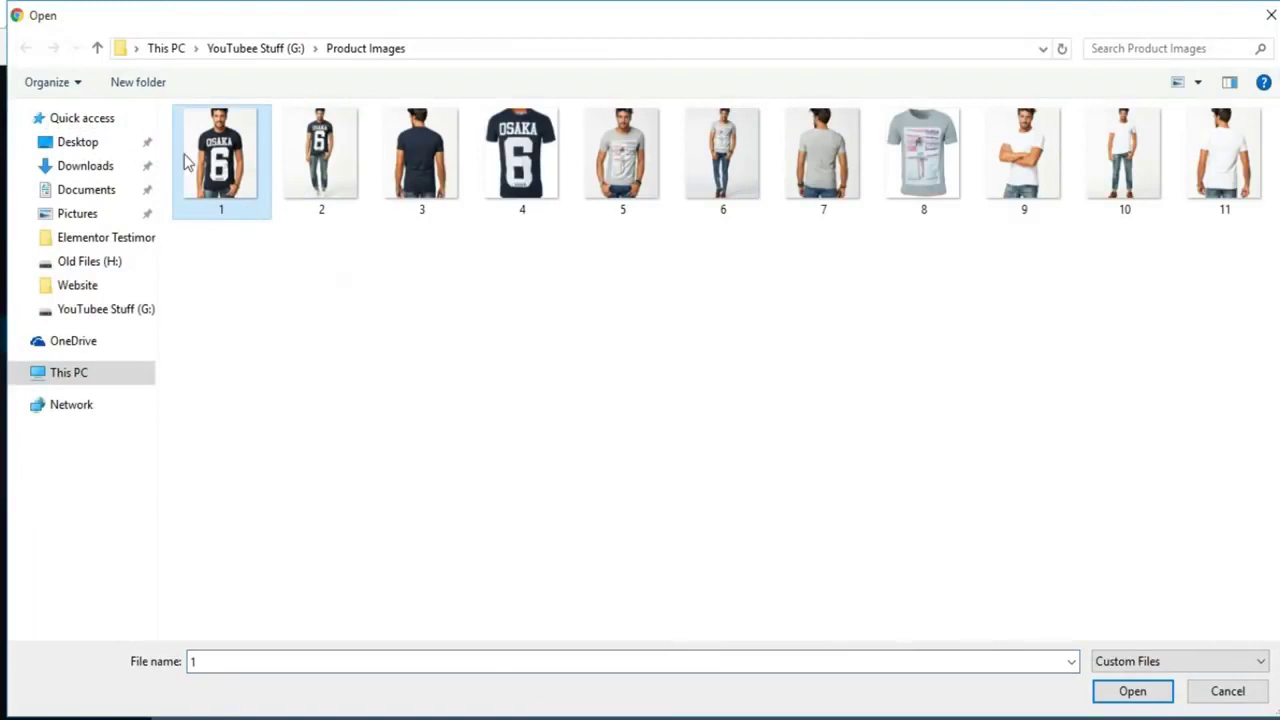
{"action": "left_click", "coordinate": [1133, 691]}
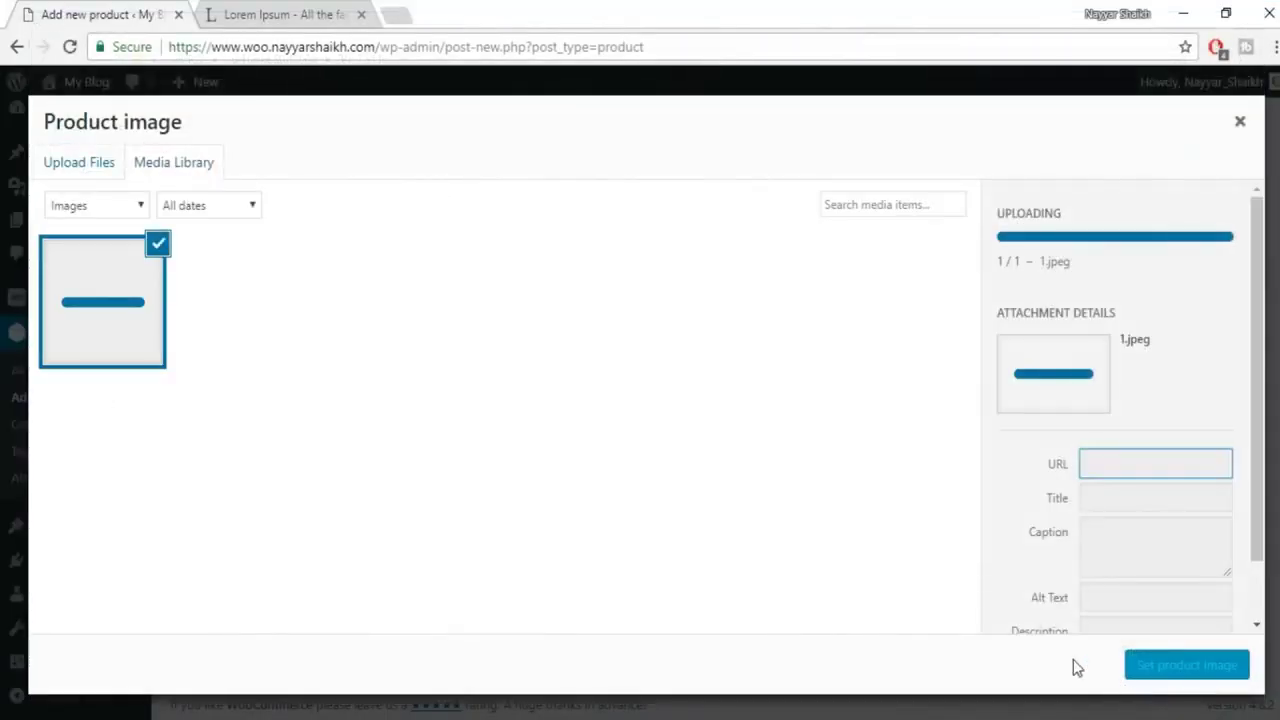
{"action": "left_click", "coordinate": [1188, 672]}
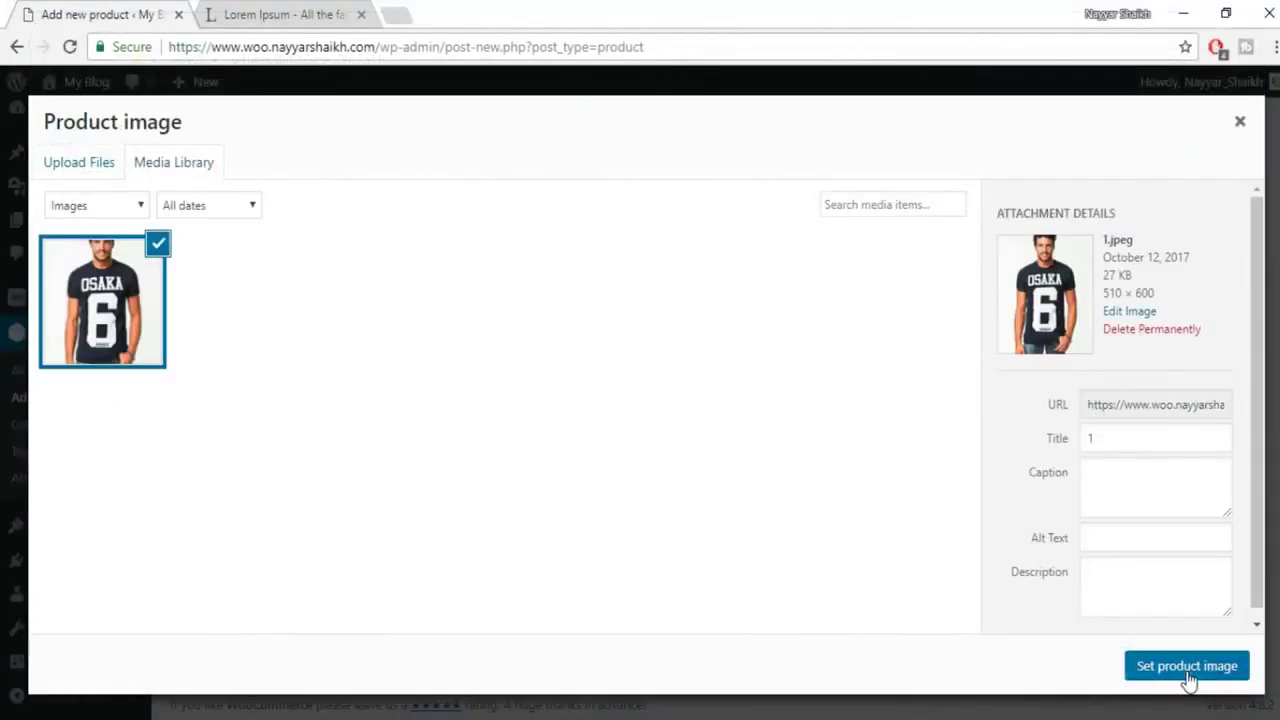
Upload images 2, 3 and 4 from the Product Images folder and add them to the product gallery.
{"action": "scroll", "coordinate": [1177, 636], "scroll_direction": "down", "scroll_amount": 3}
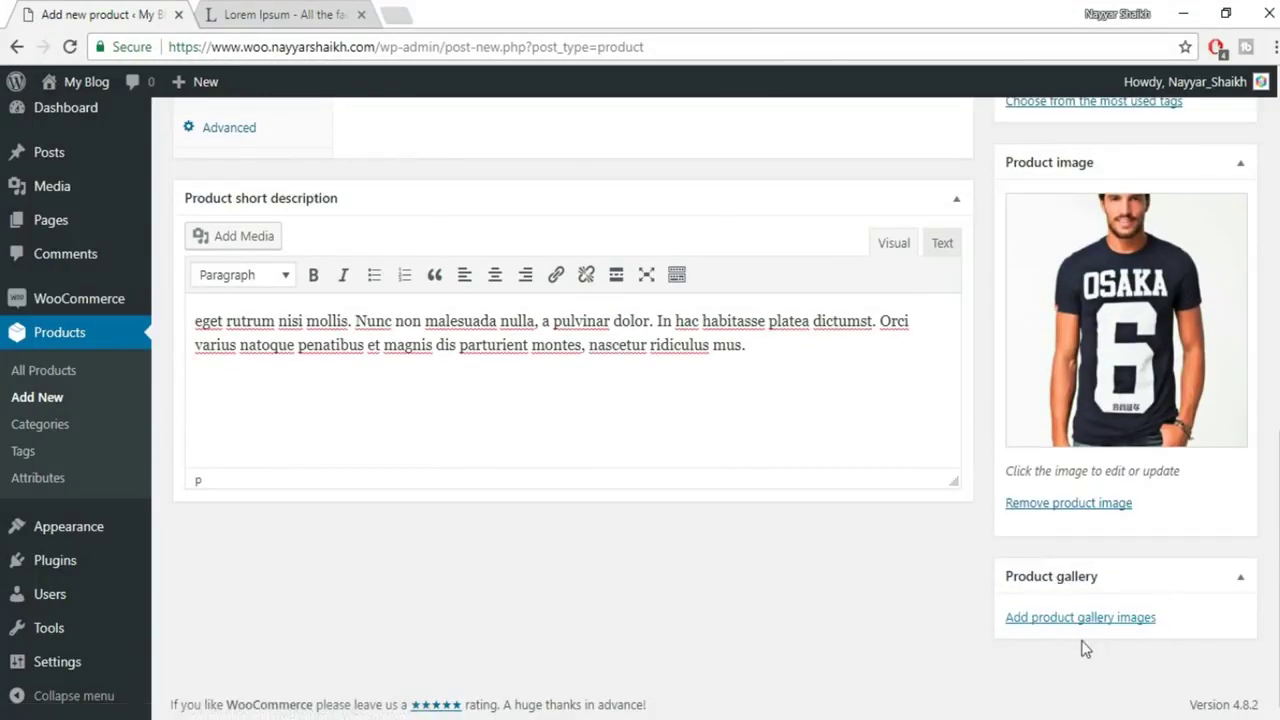
{"action": "left_click", "coordinate": [1052, 620]}
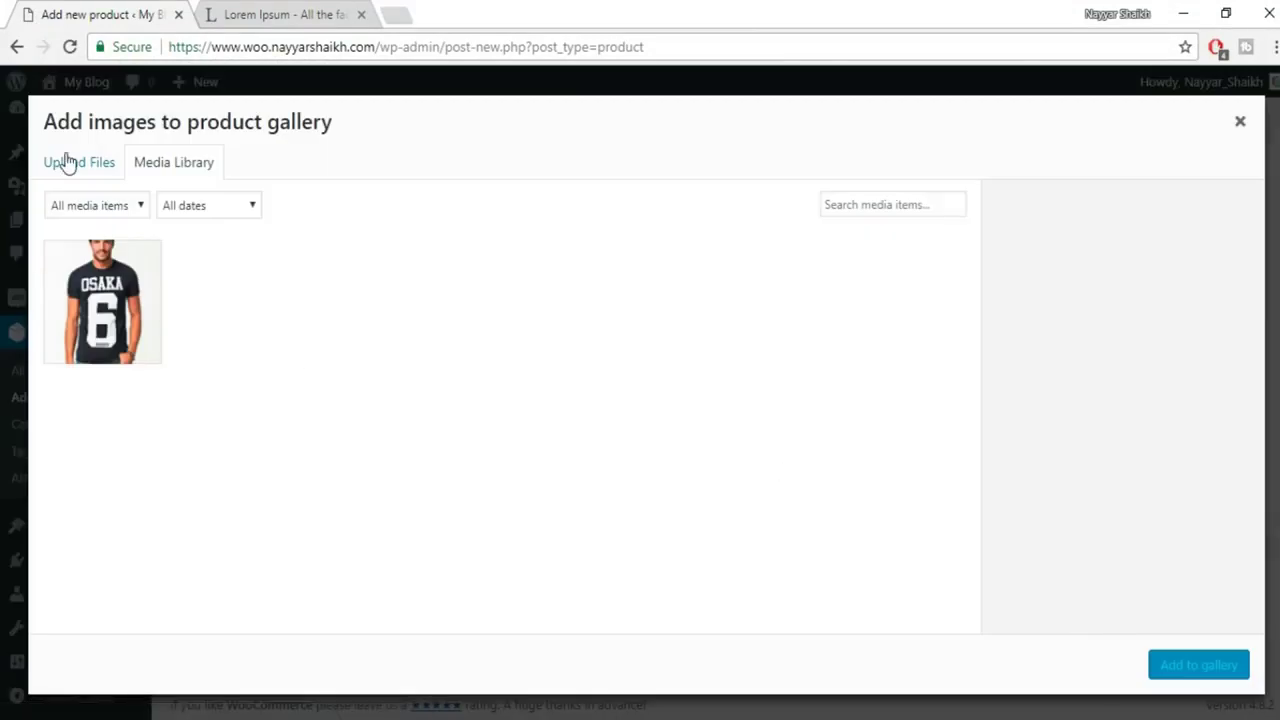
{"action": "left_click", "coordinate": [67, 163]}
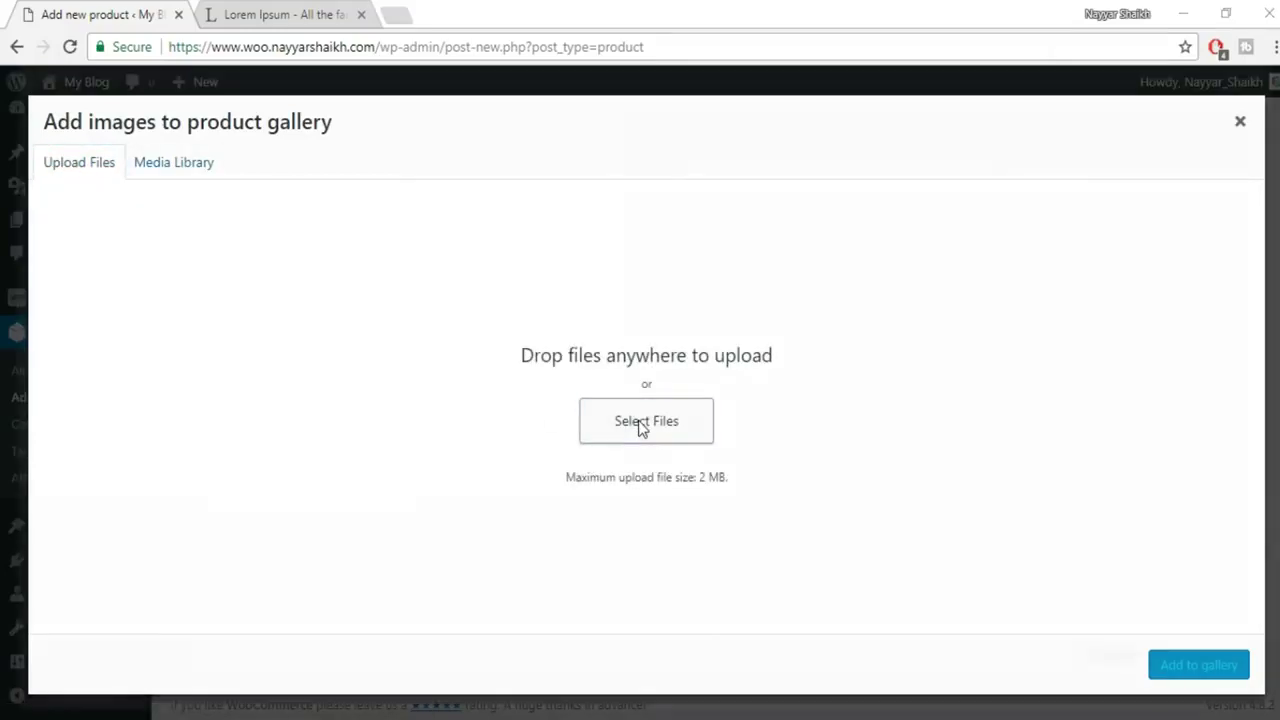
{"action": "left_click", "coordinate": [641, 425]}
{"action": "left_click", "coordinate": [345, 195]}
{"action": "left_click", "coordinate": [410, 190], "text": "ctrl"}
{"action": "left_click", "coordinate": [490, 190], "text": "ctrl"}
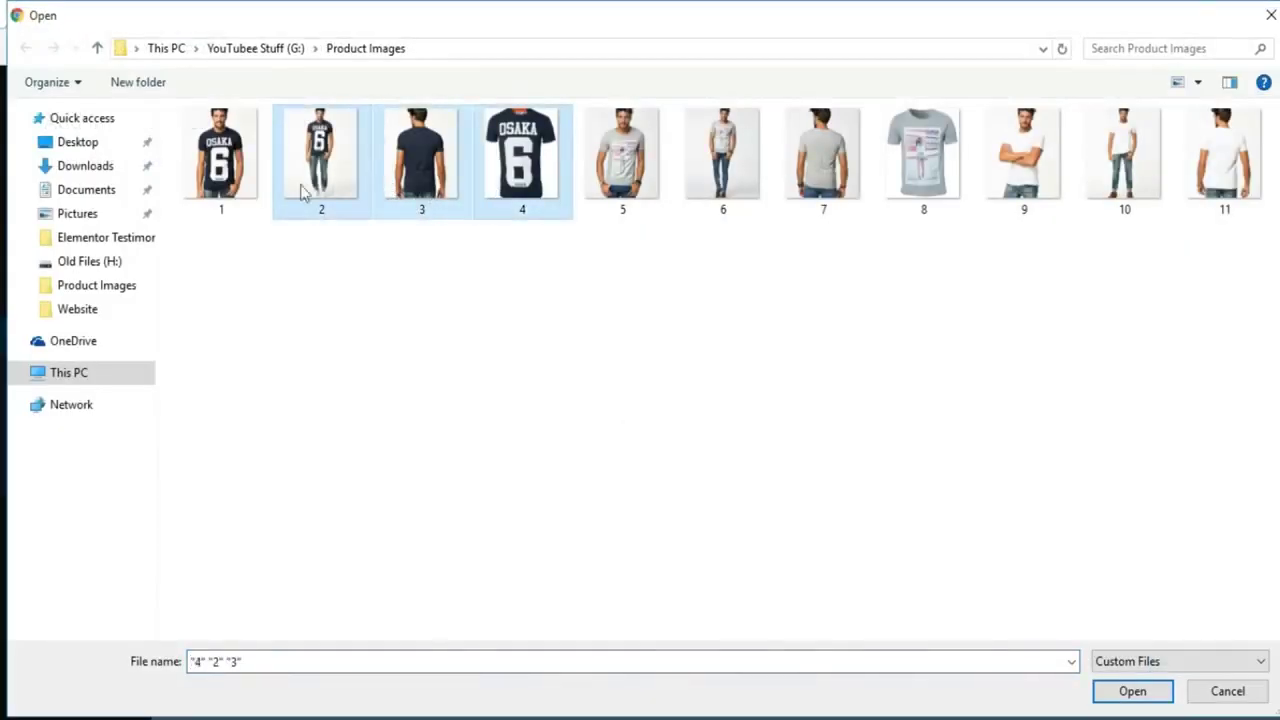
{"action": "left_click", "coordinate": [1140, 693]}
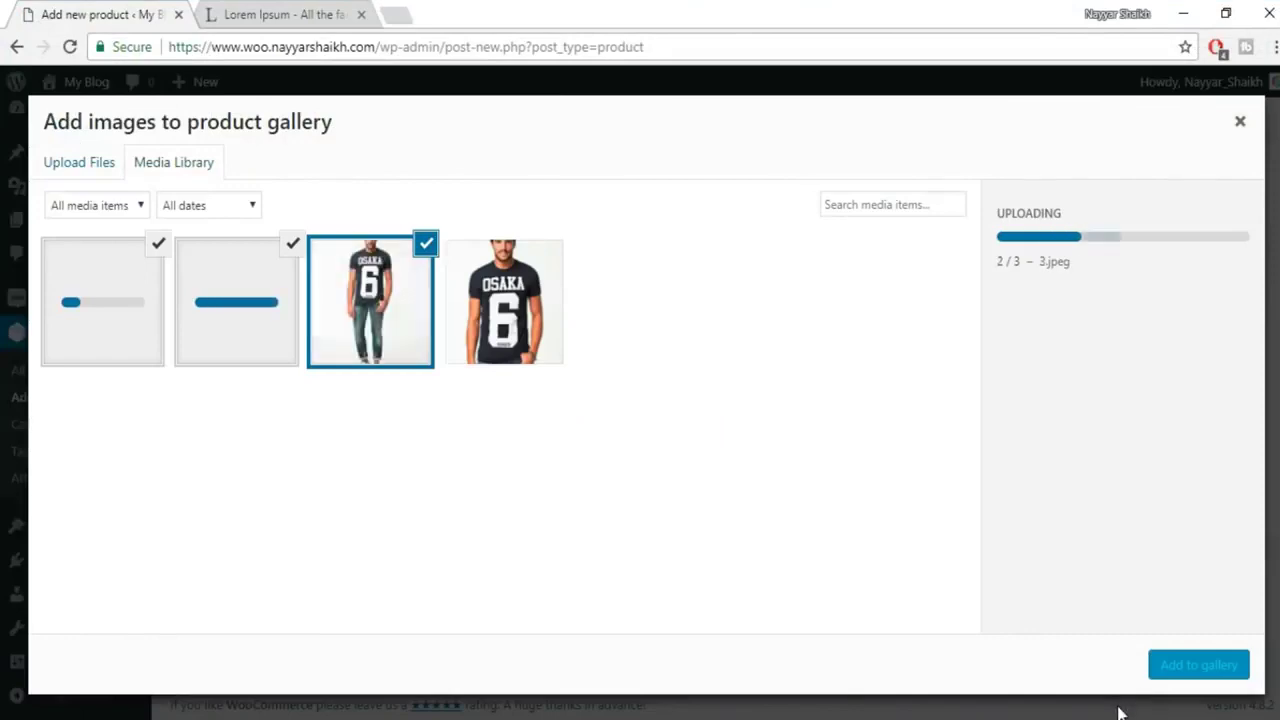
{"action": "left_click", "coordinate": [1165, 673]}
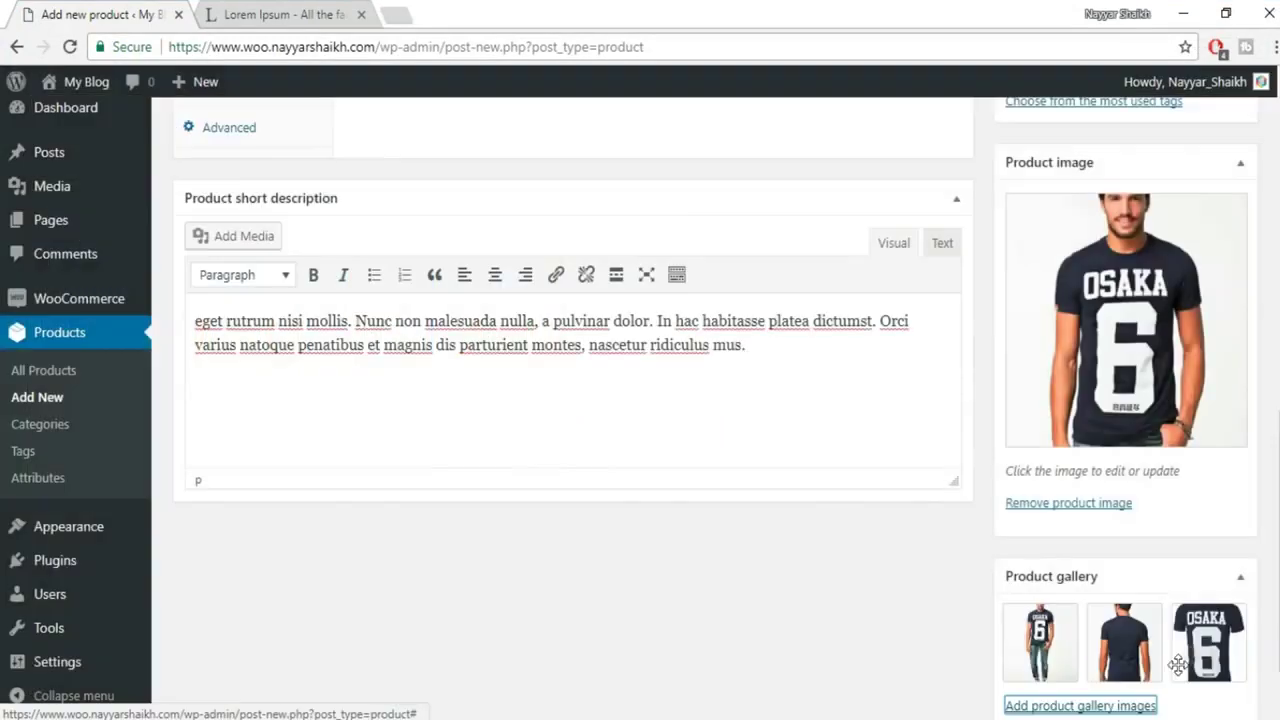
Add the product tags Shirts and Men.
{"action": "scroll", "coordinate": [1172, 655], "scroll_direction": "up", "scroll_amount": 4}
{"action": "left_click", "coordinate": [1097, 428]}
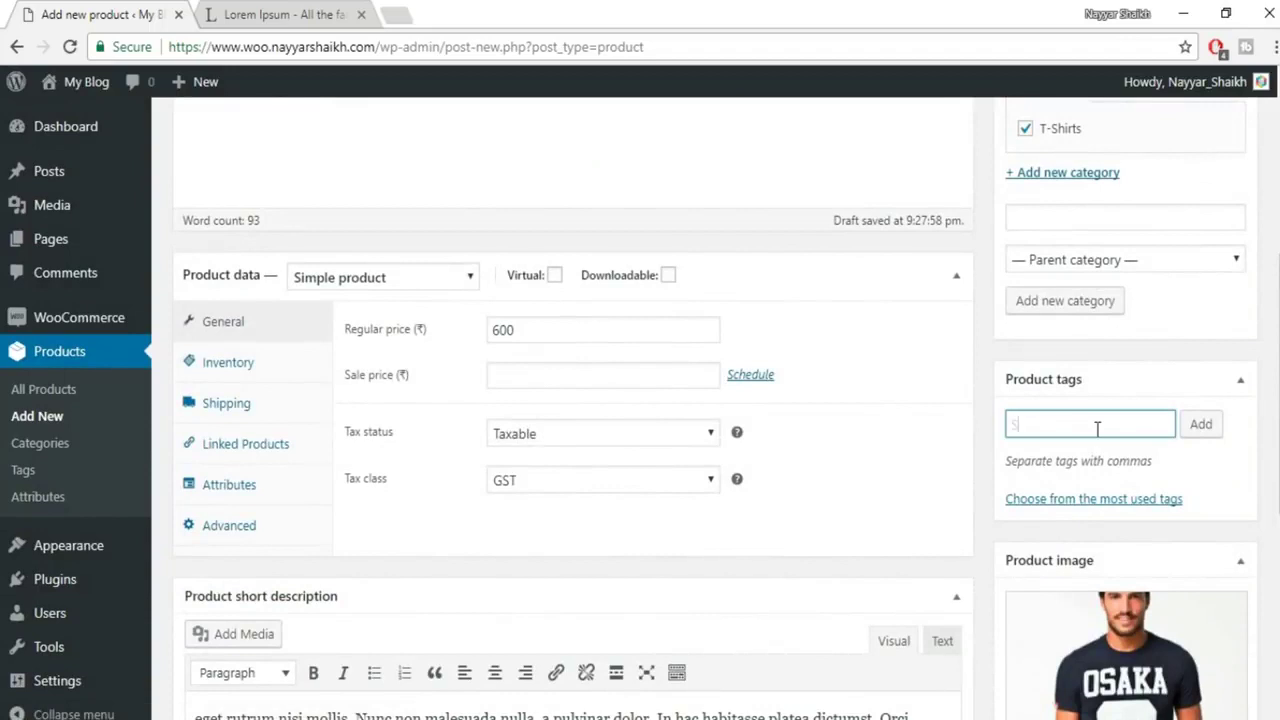
{"action": "key", "text": "Return"}
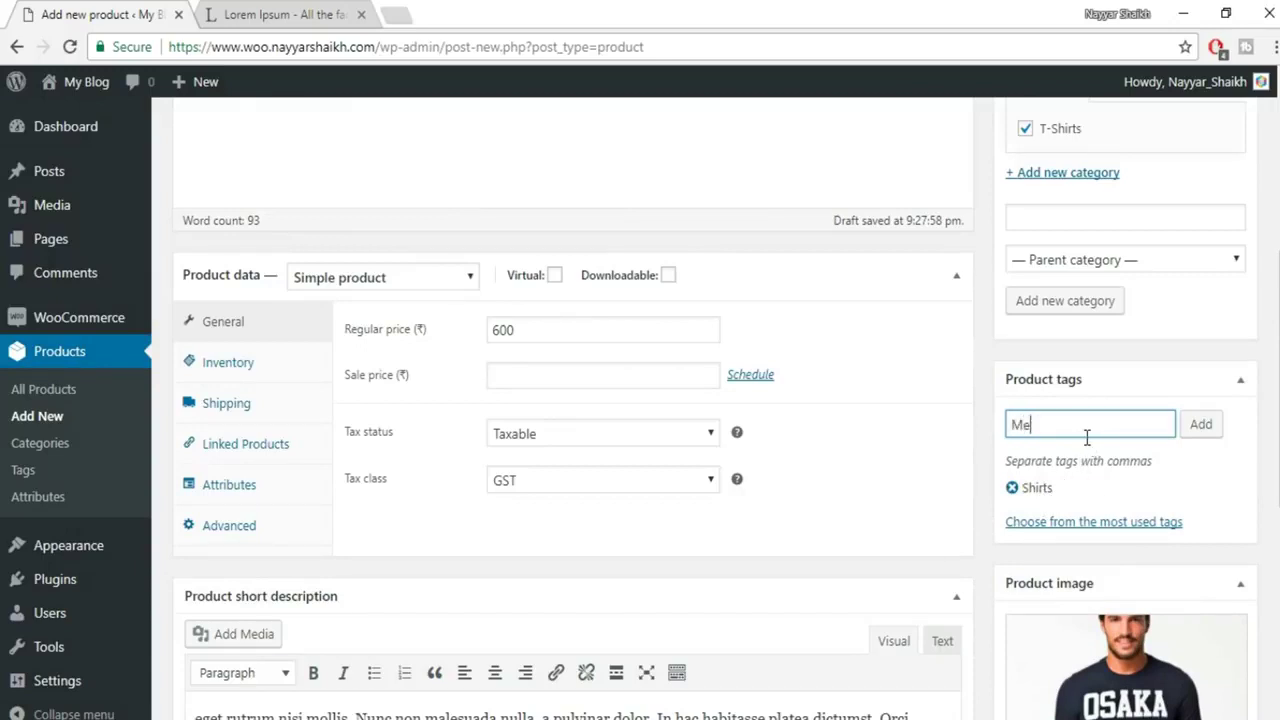
{"action": "key", "text": "Return"}
Preview the product page and check its title, price, short description, stock, tags and gallery thumbnails.
{"action": "scroll", "coordinate": [1186, 445], "scroll_direction": "up", "scroll_amount": 5}
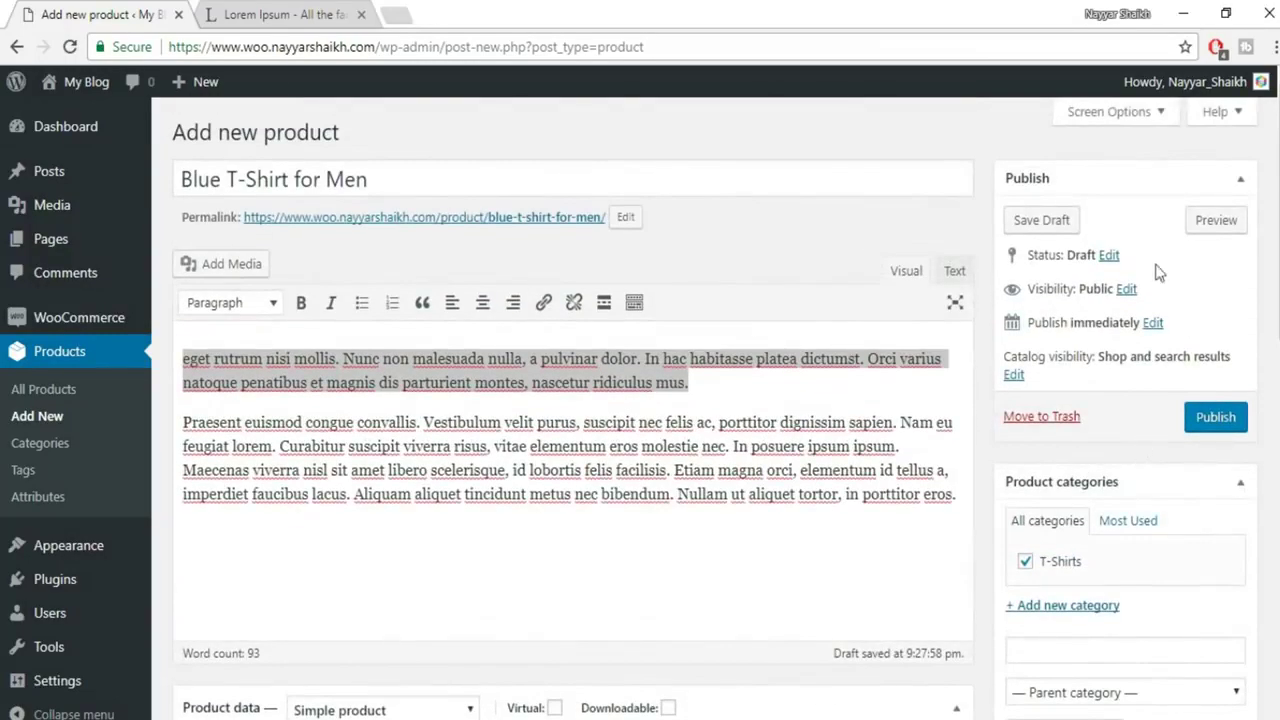
{"action": "left_click", "coordinate": [1228, 222]}
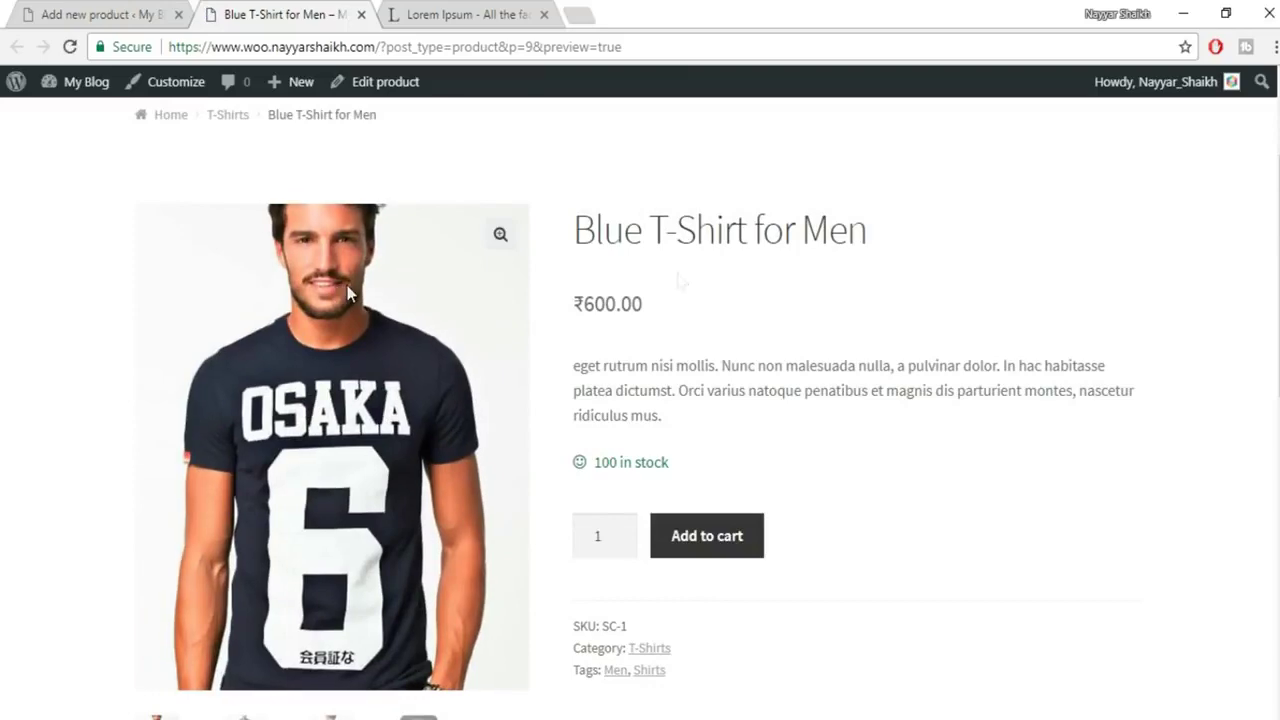
{"action": "left_click_drag", "start_coordinate": [585, 230], "coordinate": [886, 226]}
{"action": "left_click", "coordinate": [927, 276]}
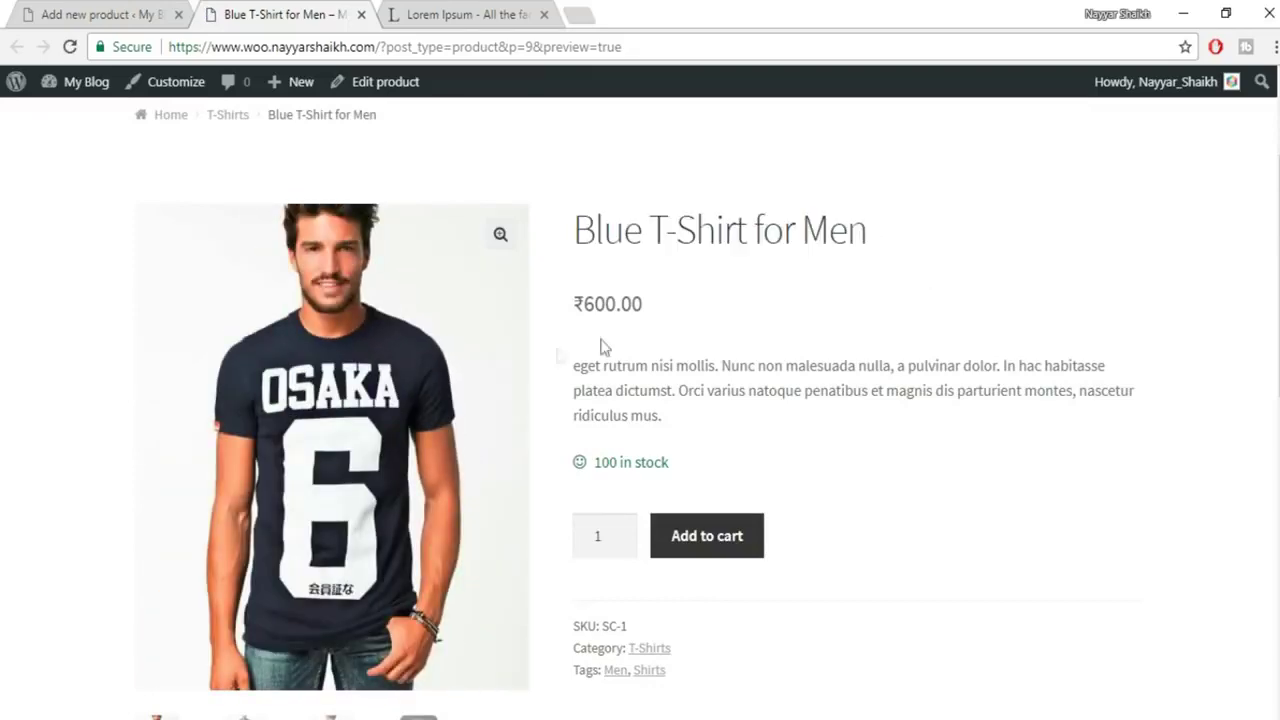
{"action": "left_click_drag", "start_coordinate": [606, 304], "coordinate": [672, 305]}
{"action": "left_click", "coordinate": [672, 305]}
{"action": "scroll", "coordinate": [800, 331], "scroll_direction": "down", "scroll_amount": 2}
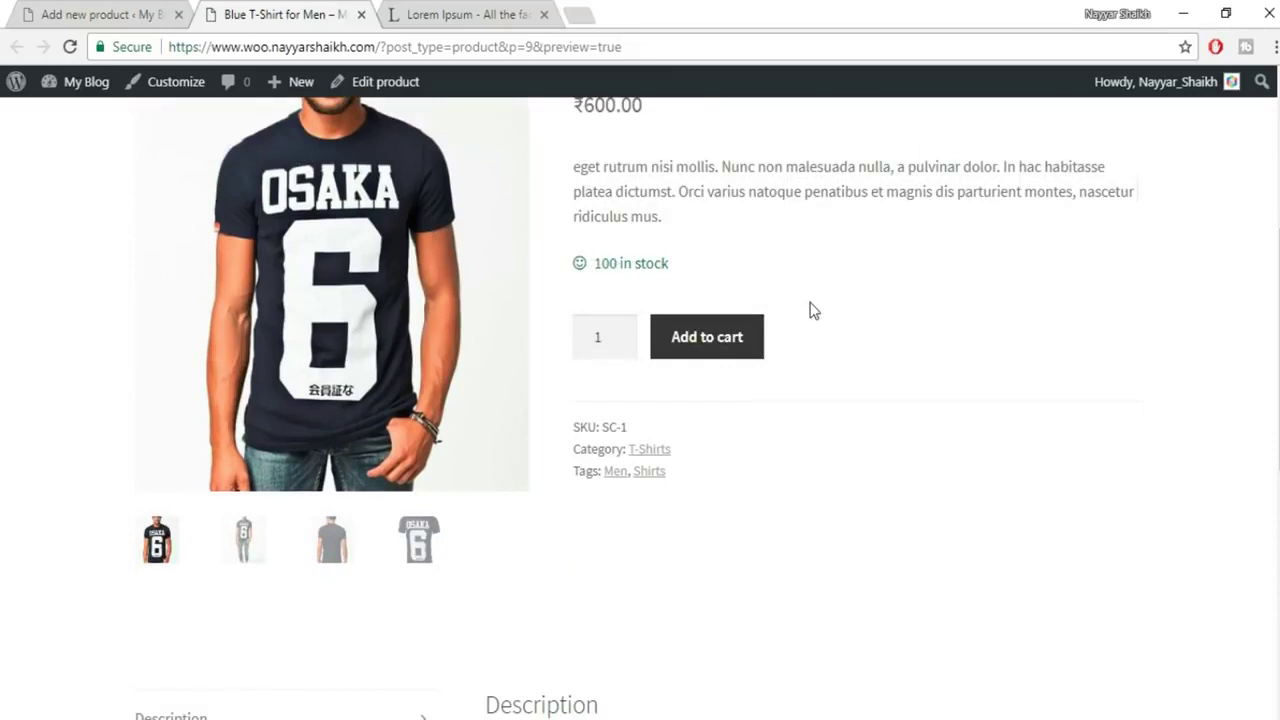
Examine the product preview's summary details and its description, additional information and reviews sections.
{"action": "scroll", "coordinate": [814, 310], "scroll_direction": "up", "scroll_amount": 1}
{"action": "left_click_drag", "start_coordinate": [613, 290], "coordinate": [674, 314]}
{"action": "left_click", "coordinate": [674, 314]}
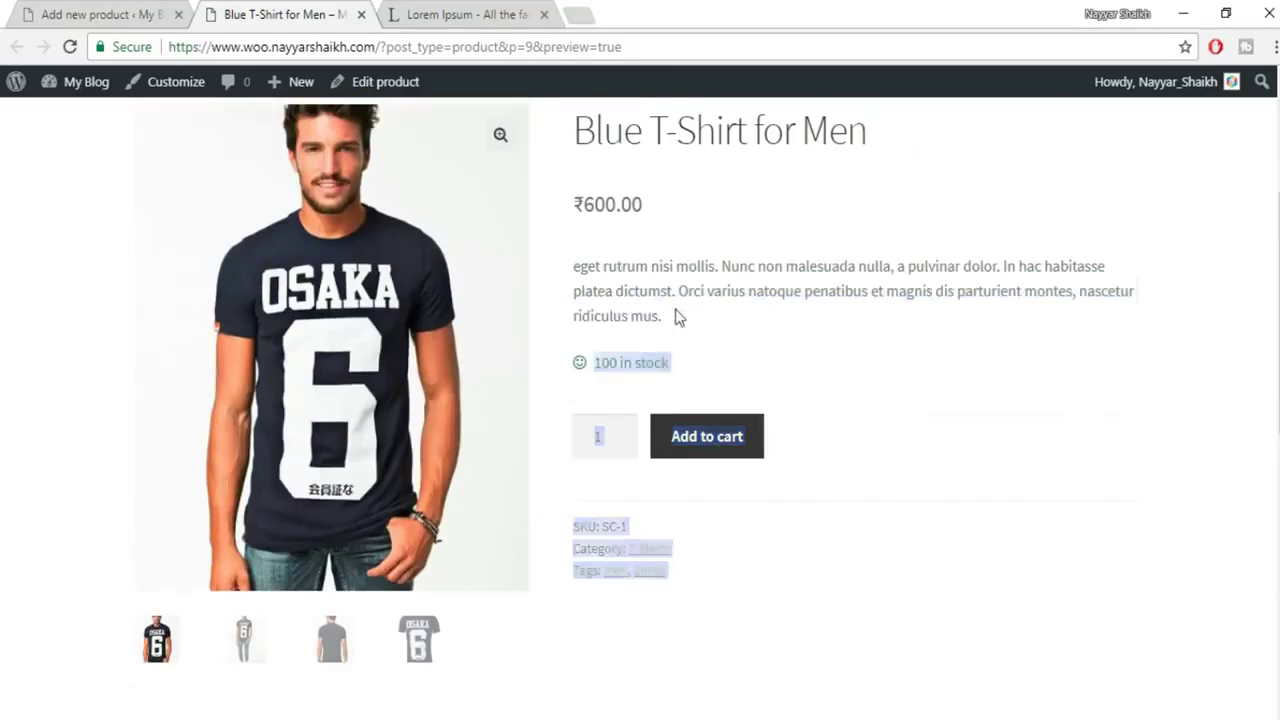
{"action": "scroll", "coordinate": [660, 445], "scroll_direction": "down", "scroll_amount": 1}
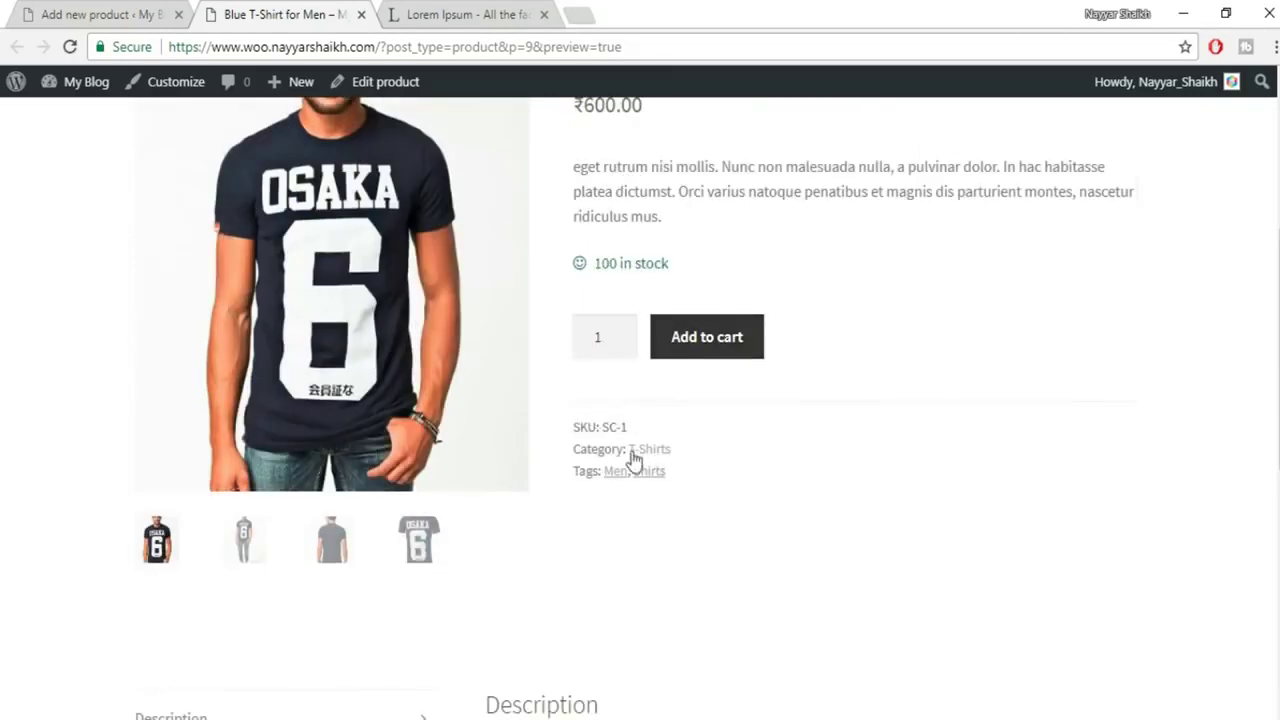
{"action": "scroll", "coordinate": [849, 437], "scroll_direction": "down", "scroll_amount": 5}
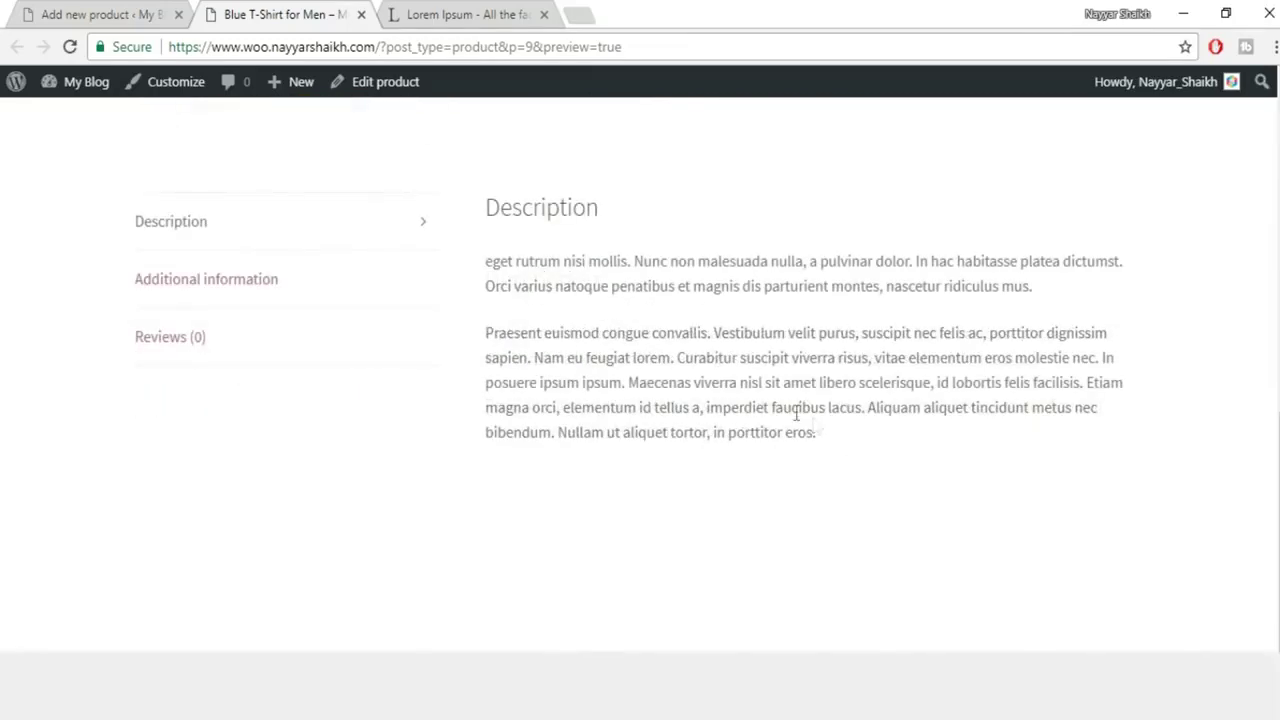
{"action": "left_click", "coordinate": [288, 292]}
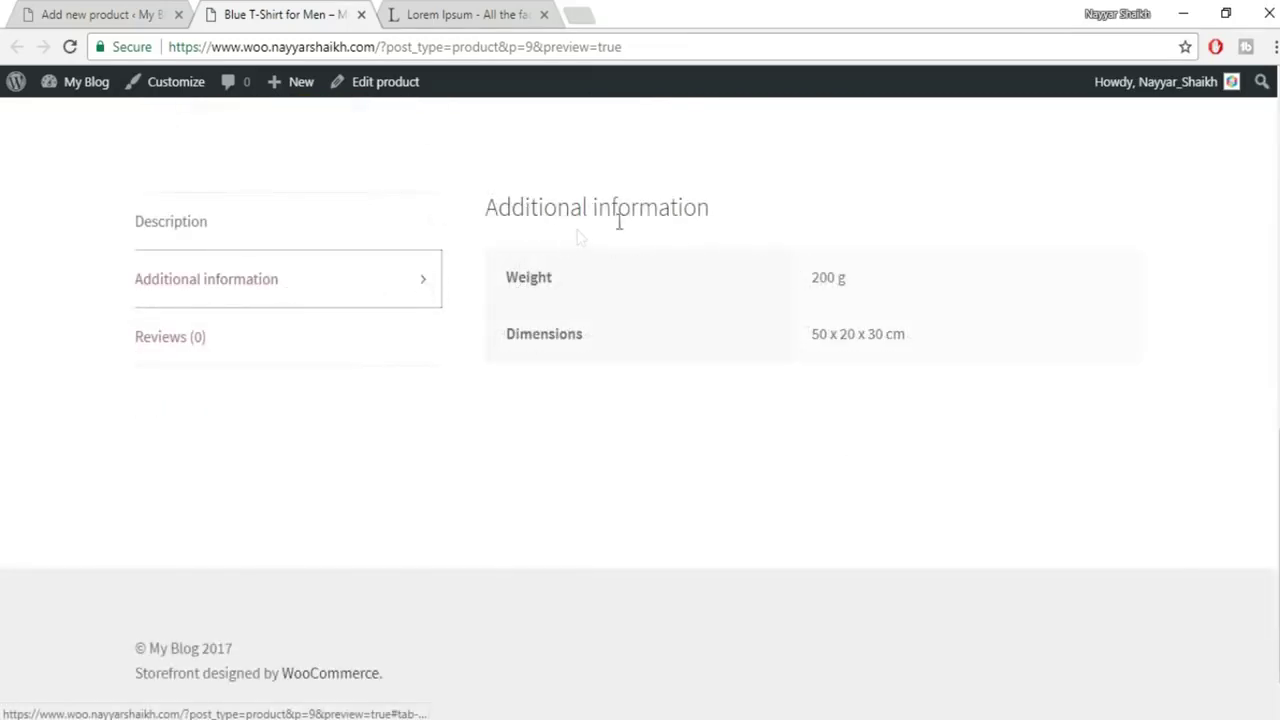
{"action": "left_click", "coordinate": [240, 352]}
{"action": "scroll", "coordinate": [717, 457], "scroll_direction": "down", "scroll_amount": 3}
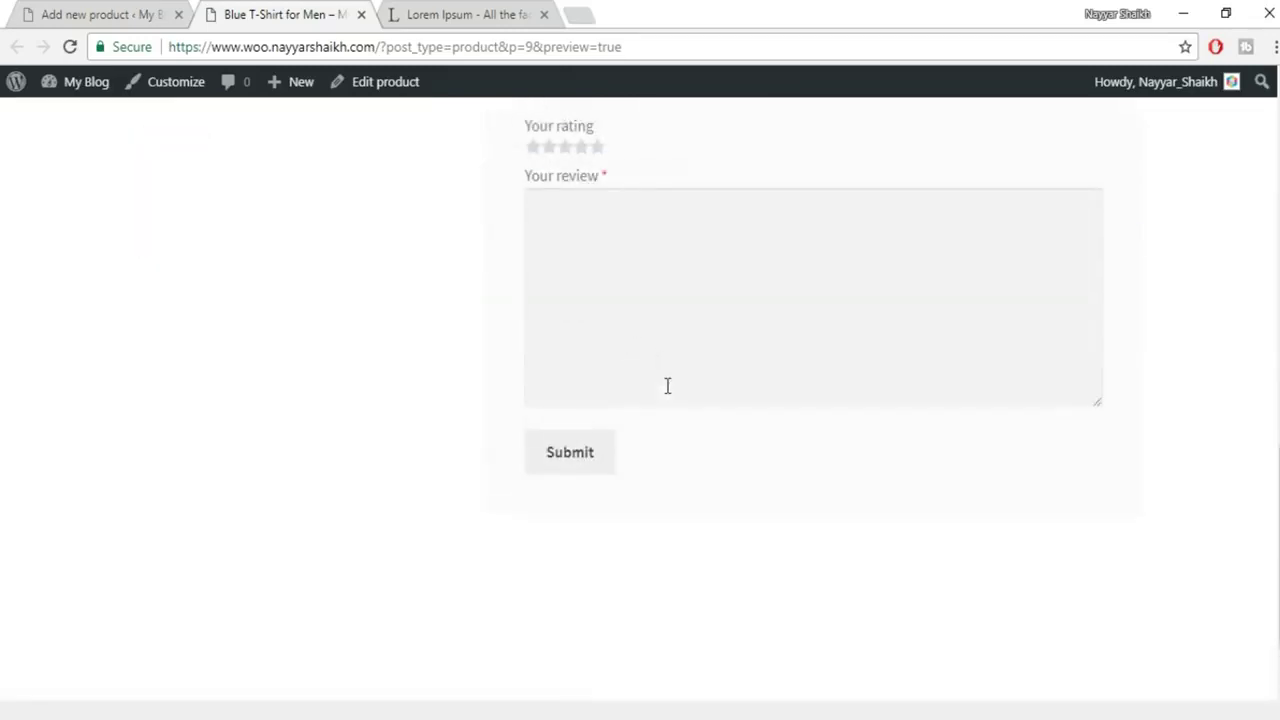
{"action": "scroll", "coordinate": [666, 390], "scroll_direction": "up", "scroll_amount": 2}
{"action": "scroll", "coordinate": [277, 266], "scroll_direction": "up", "scroll_amount": 1}
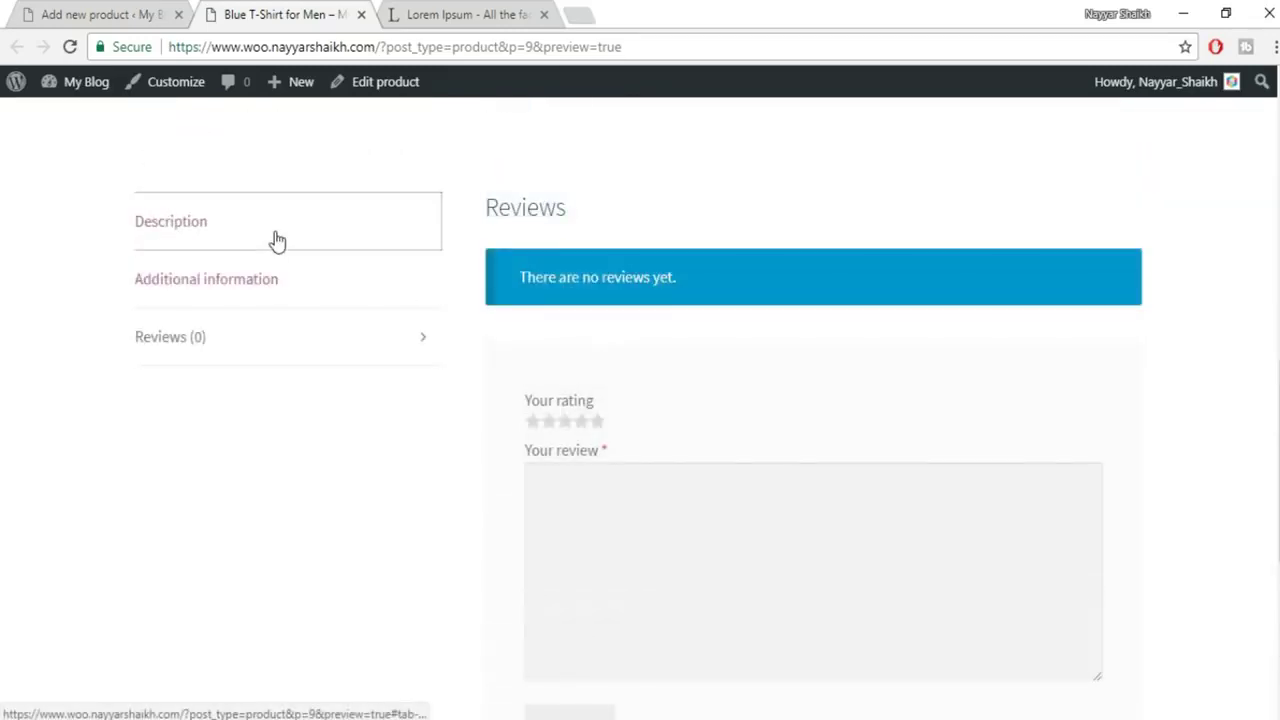
{"action": "left_click", "coordinate": [277, 240]}
View each gallery image of the T-shirt in the preview, ending on the main image.
{"action": "scroll", "coordinate": [954, 268], "scroll_direction": "up", "scroll_amount": 2}
{"action": "scroll", "coordinate": [954, 268], "scroll_direction": "up", "scroll_amount": 4}
{"action": "scroll", "coordinate": [960, 329], "scroll_direction": "down", "scroll_amount": 2}
{"action": "left_click", "coordinate": [243, 545]}
{"action": "left_click", "coordinate": [325, 560]}
{"action": "left_click", "coordinate": [413, 547]}
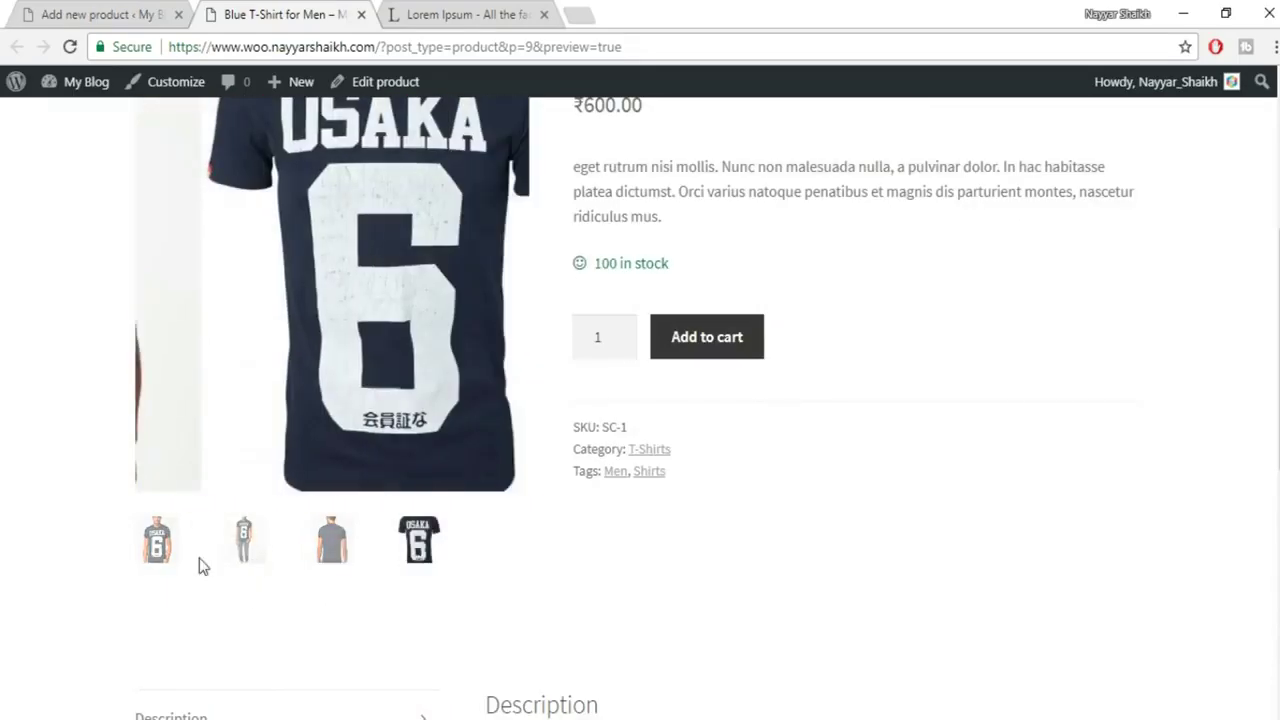
{"action": "left_click", "coordinate": [168, 548]}
{"action": "scroll", "coordinate": [897, 513], "scroll_direction": "up", "scroll_amount": 2}
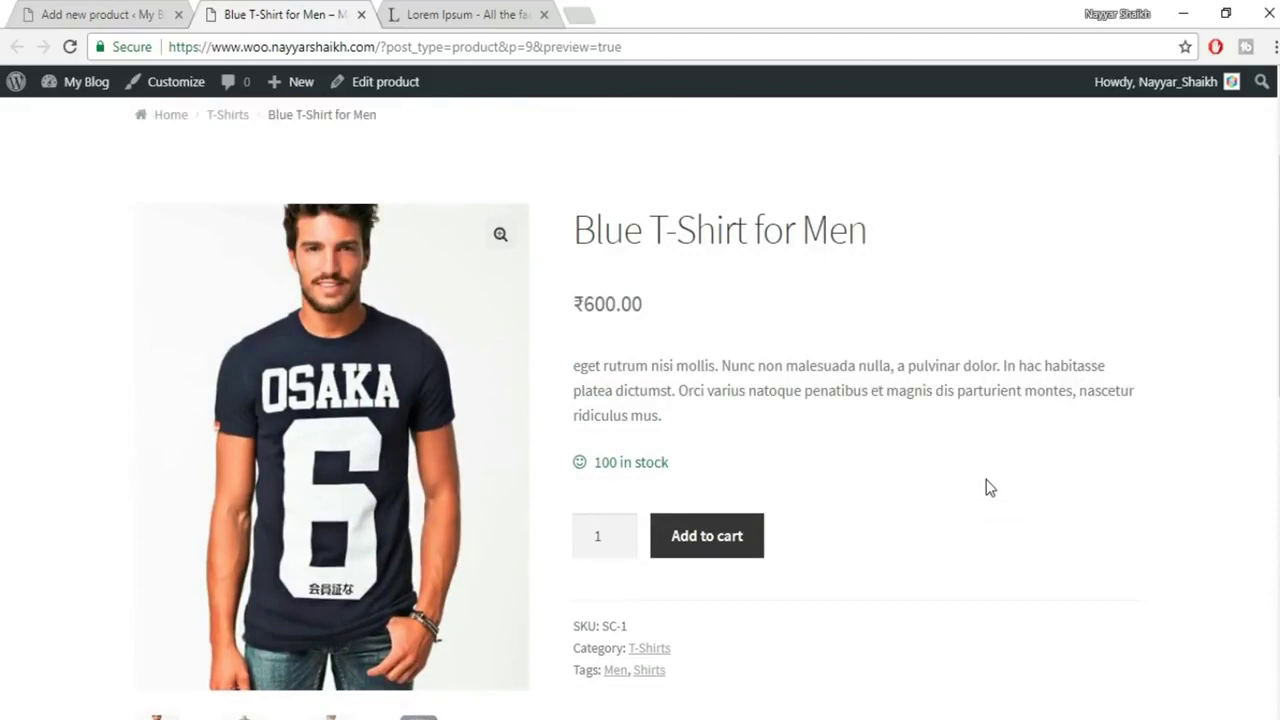
Publish the Blue T-Shirt for Men product and check its shipping data.
{"action": "left_click", "coordinate": [150, 12]}
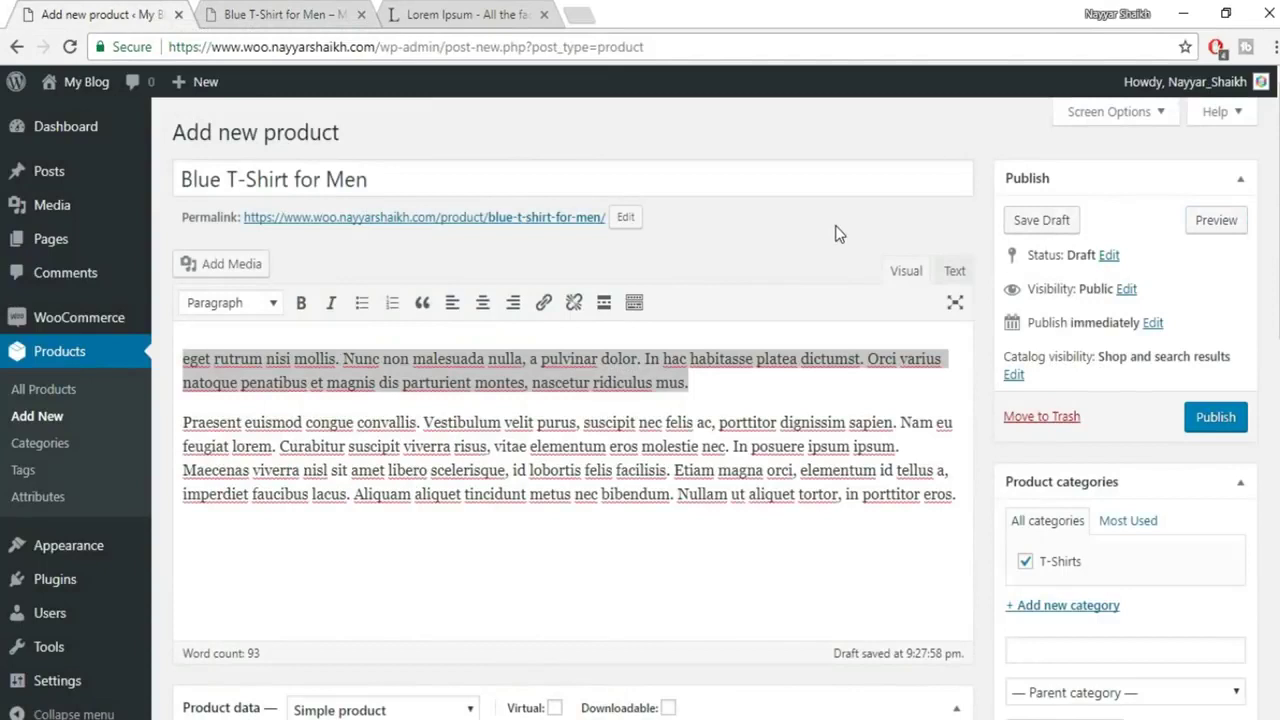
{"action": "left_click", "coordinate": [1218, 423]}
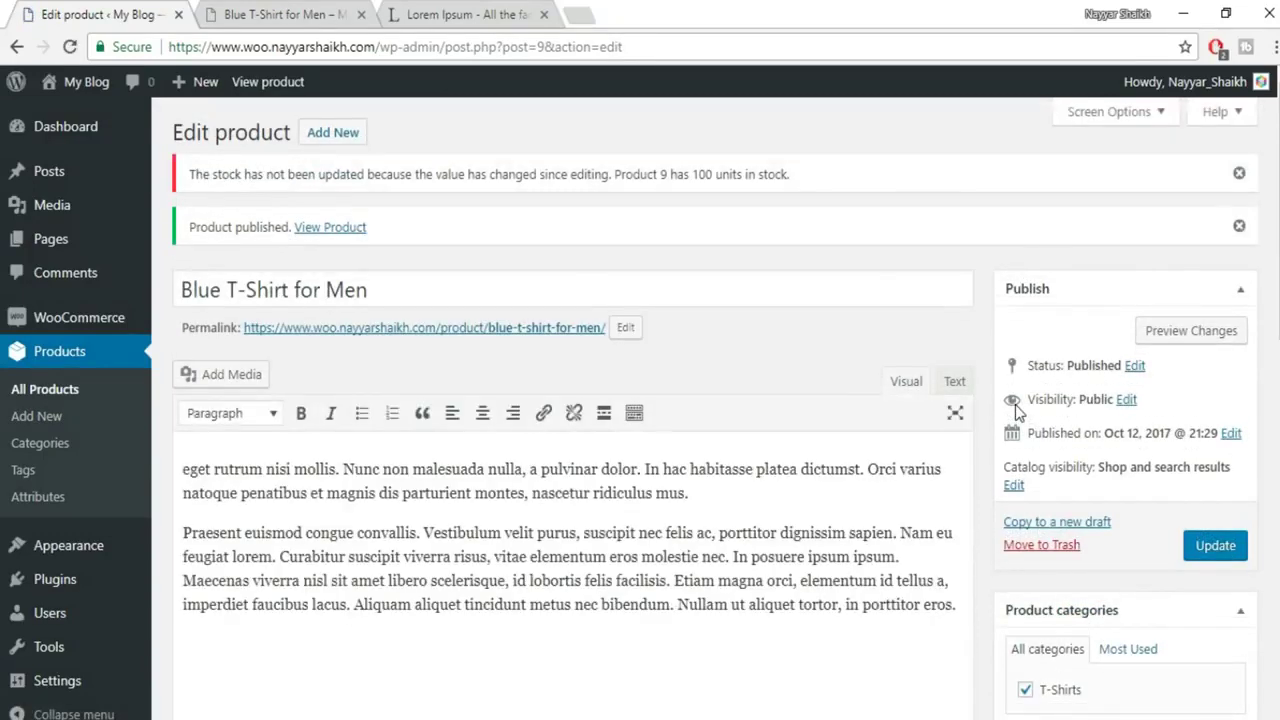
{"action": "scroll", "coordinate": [957, 406], "scroll_direction": "down", "scroll_amount": 5}
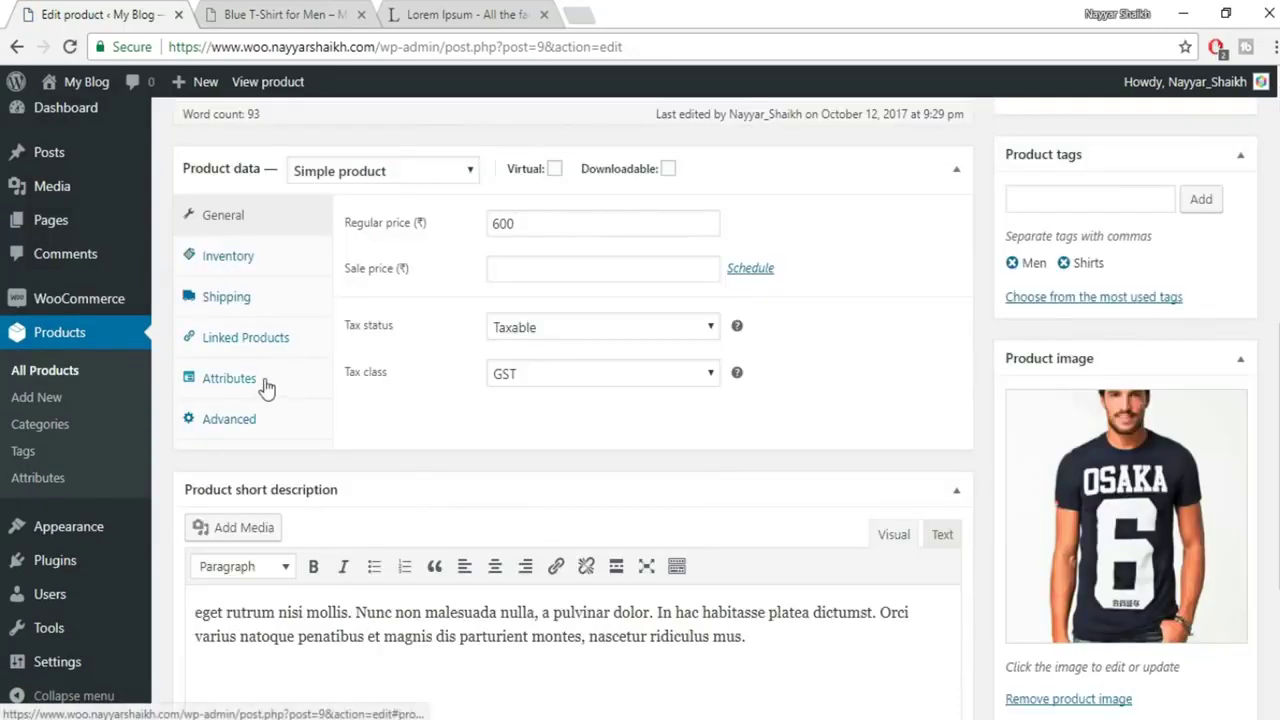
{"action": "left_click", "coordinate": [248, 298]}
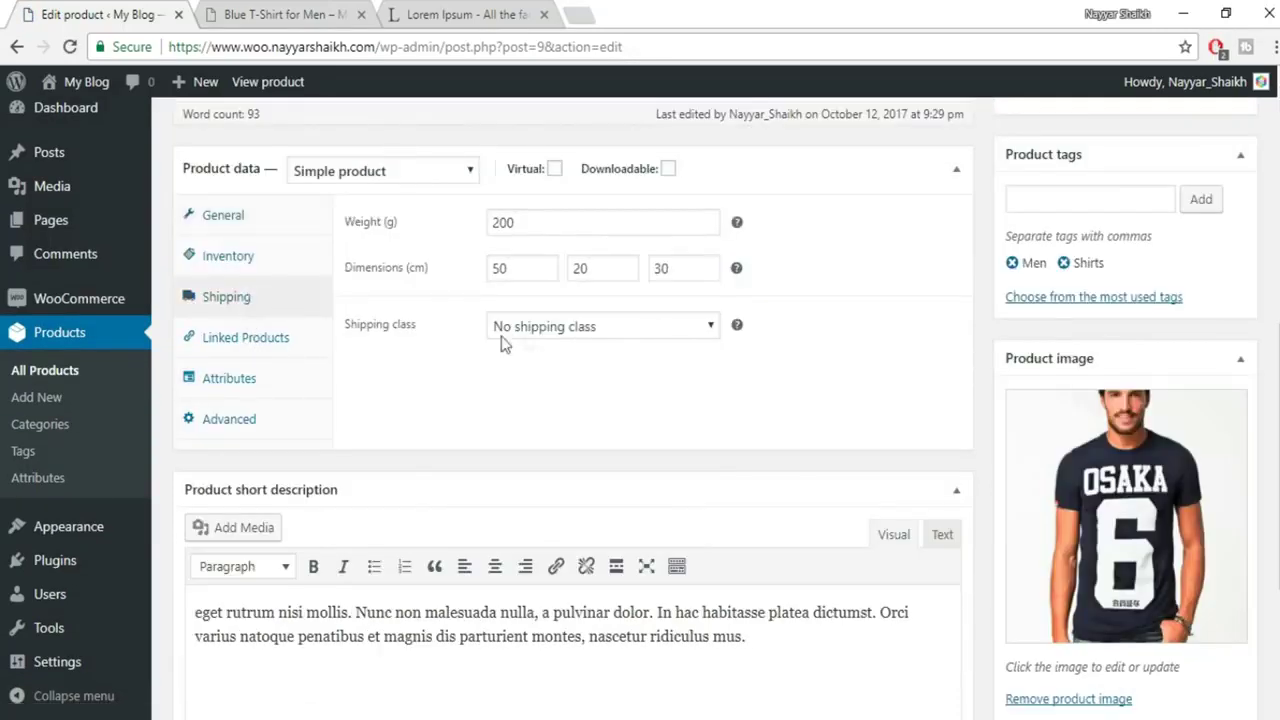
In the WooCommerce shipping settings, add and save a shipping class named T-Shirts with slug shirts and description Shirts.
{"action": "mouse_move", "coordinate": [100, 308]}
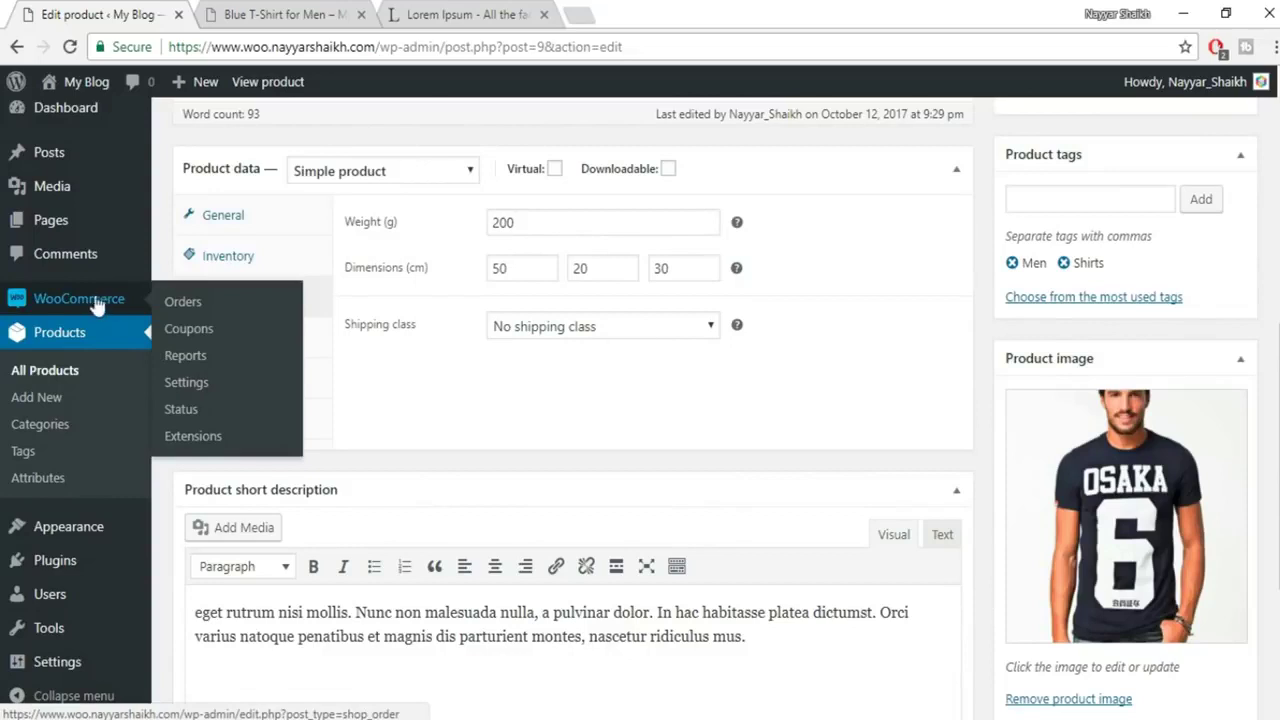
{"action": "left_click", "coordinate": [197, 381]}
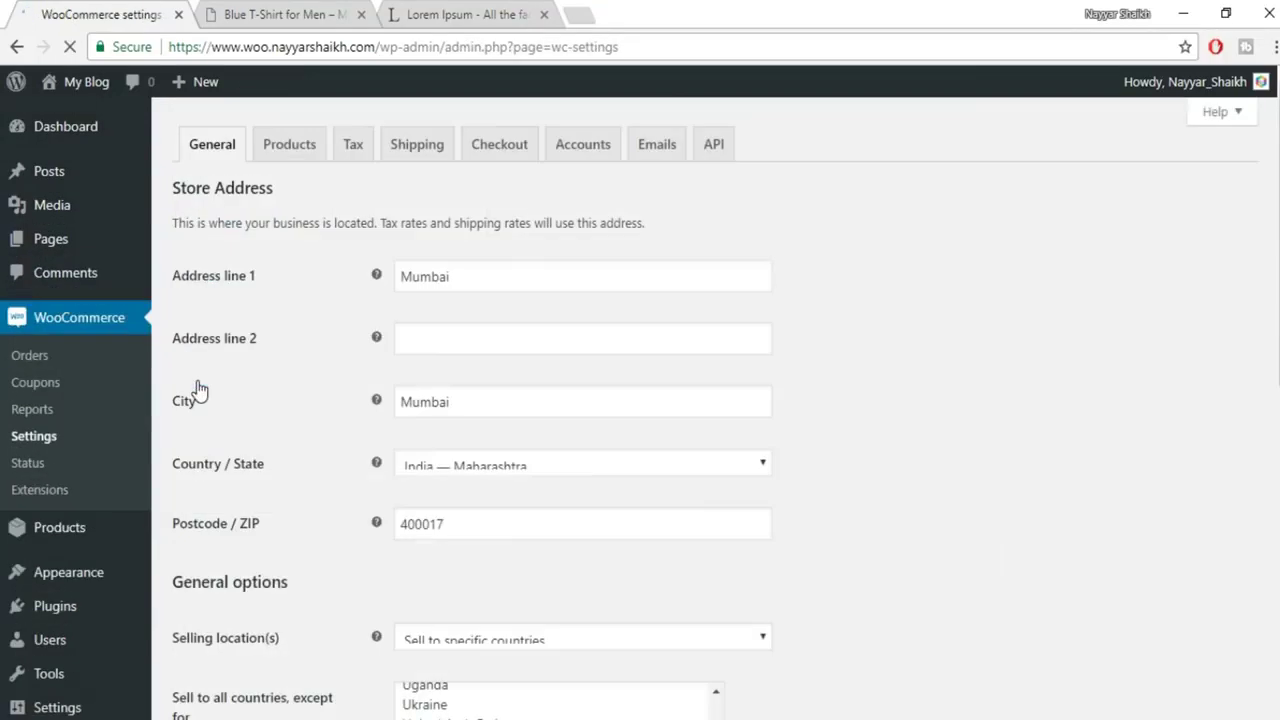
{"action": "left_click", "coordinate": [428, 163]}
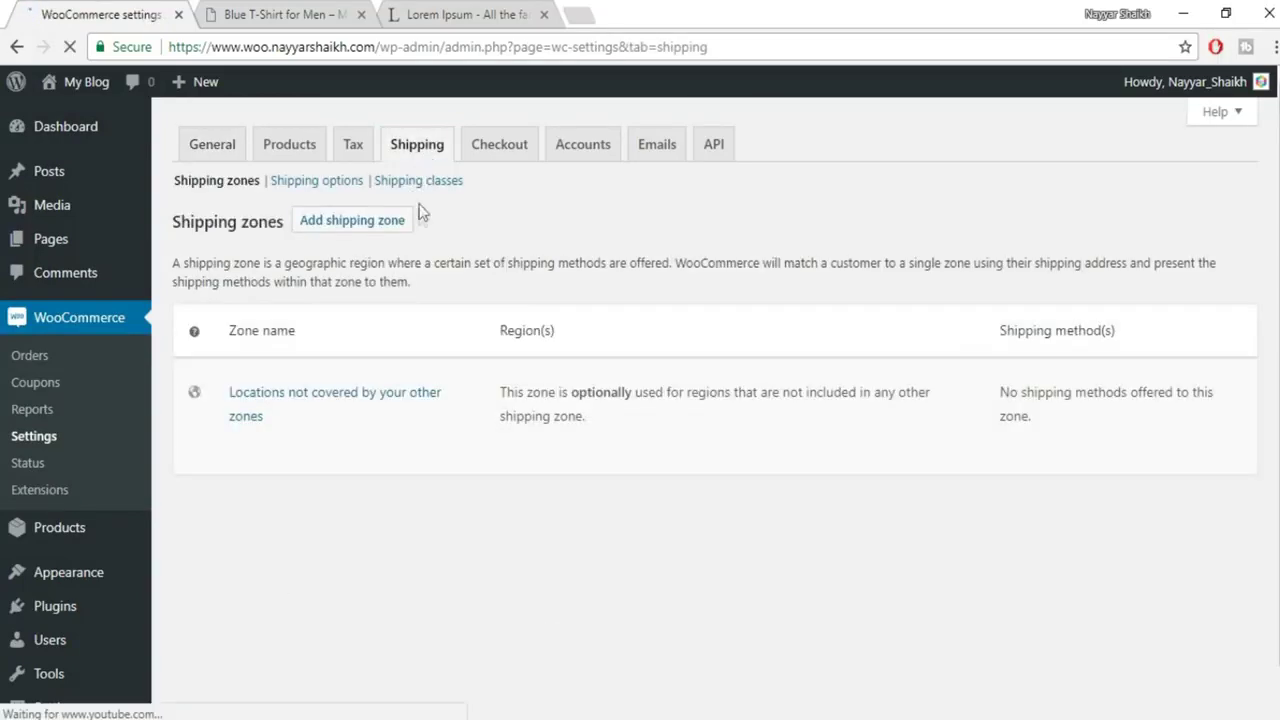
{"action": "left_click", "coordinate": [433, 184]}
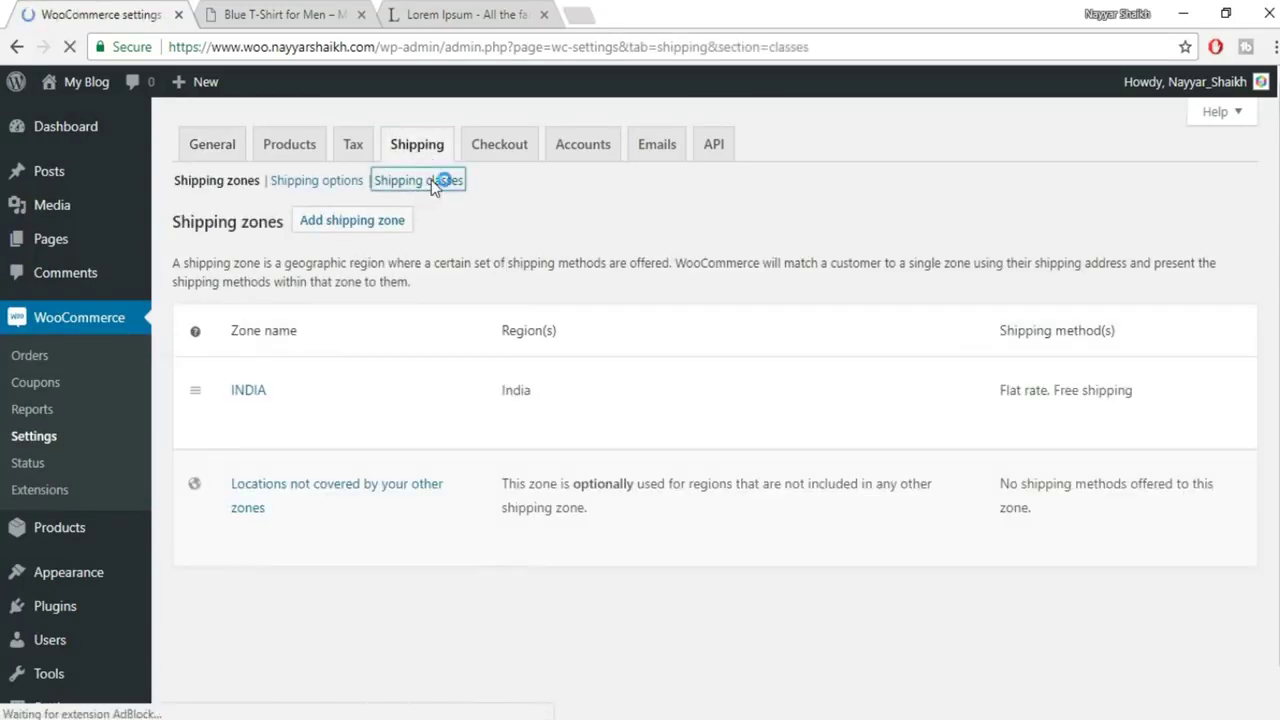
{"action": "mouse_move", "coordinate": [306, 366]}
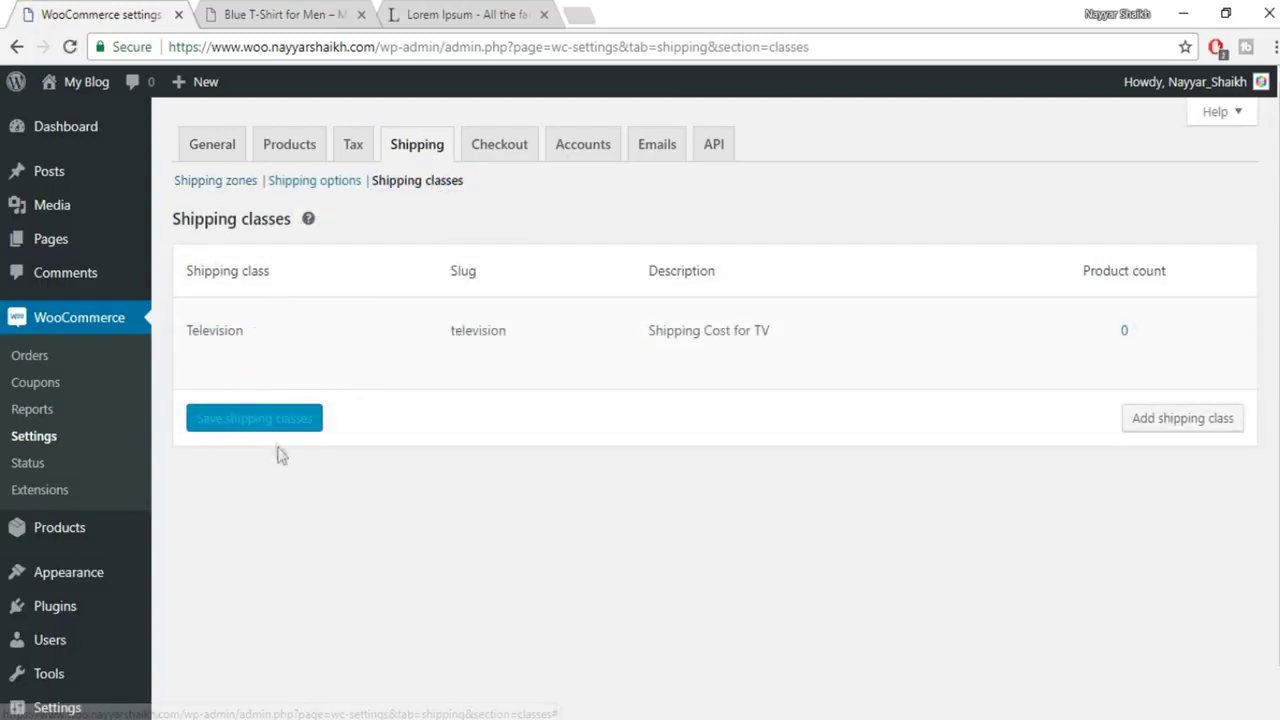
{"action": "left_click", "coordinate": [1160, 428]}
{"action": "left_click", "coordinate": [398, 423]}
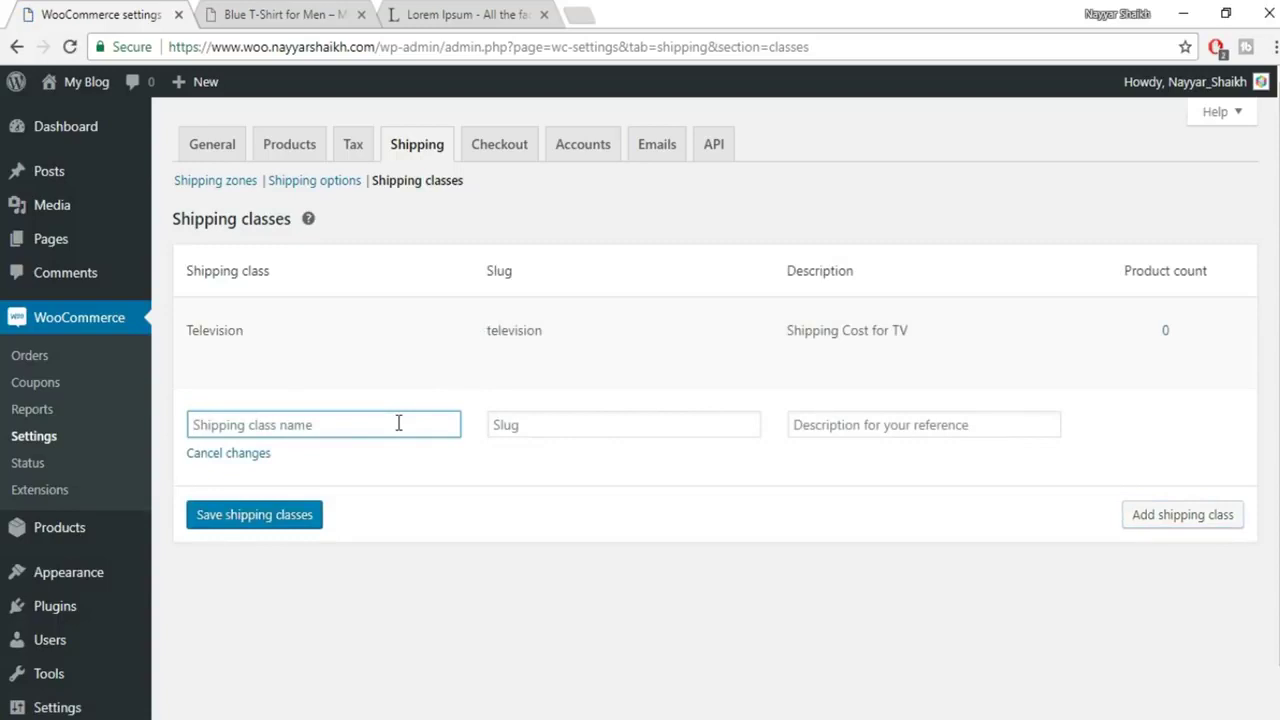
{"action": "type", "text": "T-Shirts"}
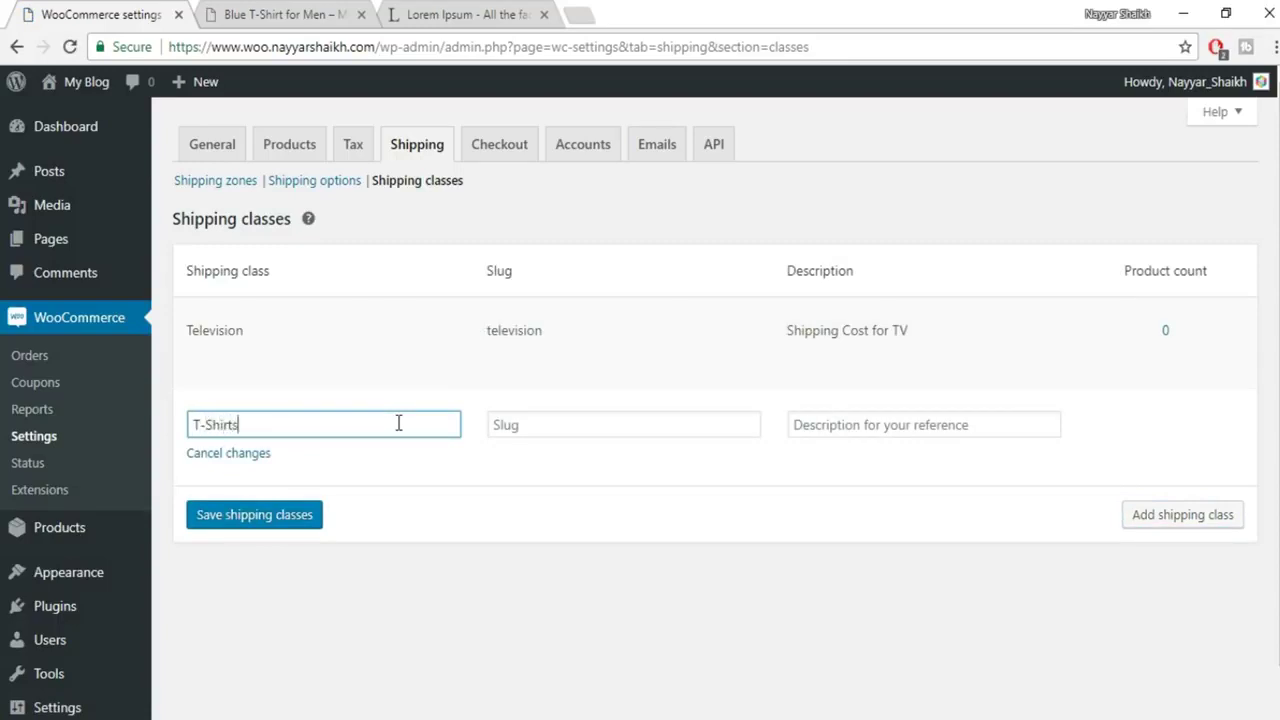
{"action": "left_click", "coordinate": [581, 428]}
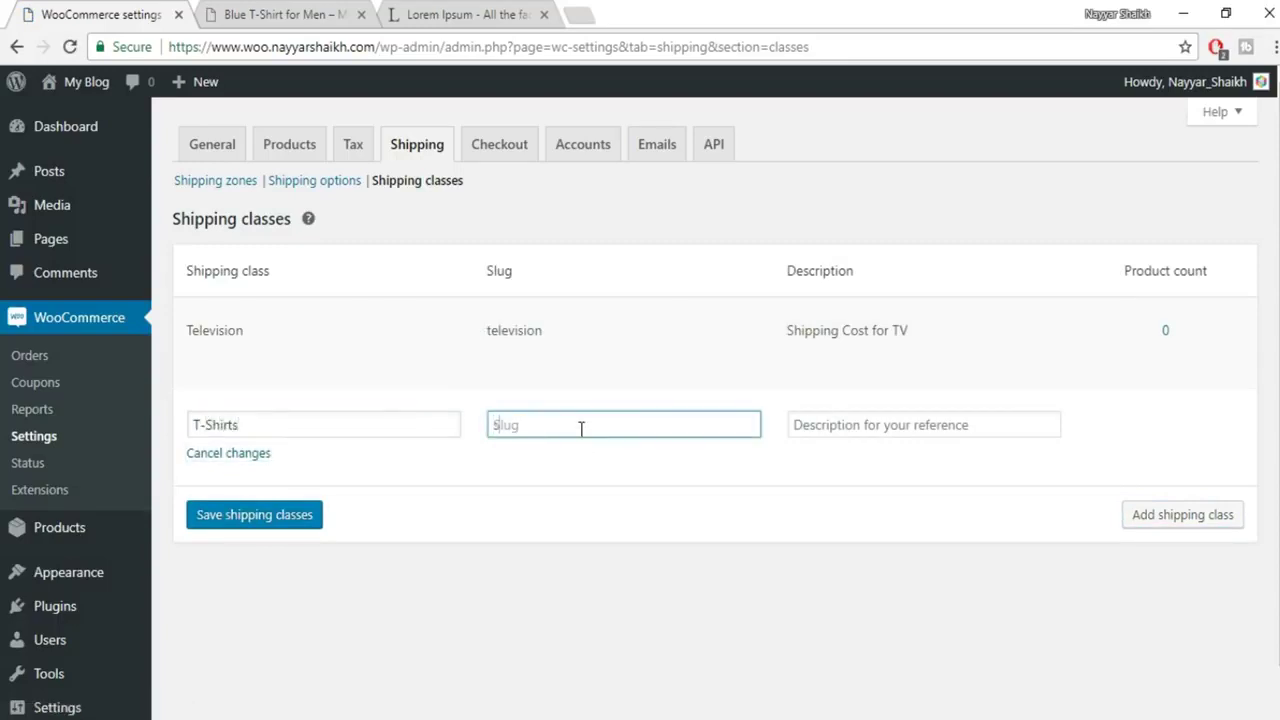
{"action": "left_click", "coordinate": [859, 426]}
{"action": "type", "text": "Shirts"}
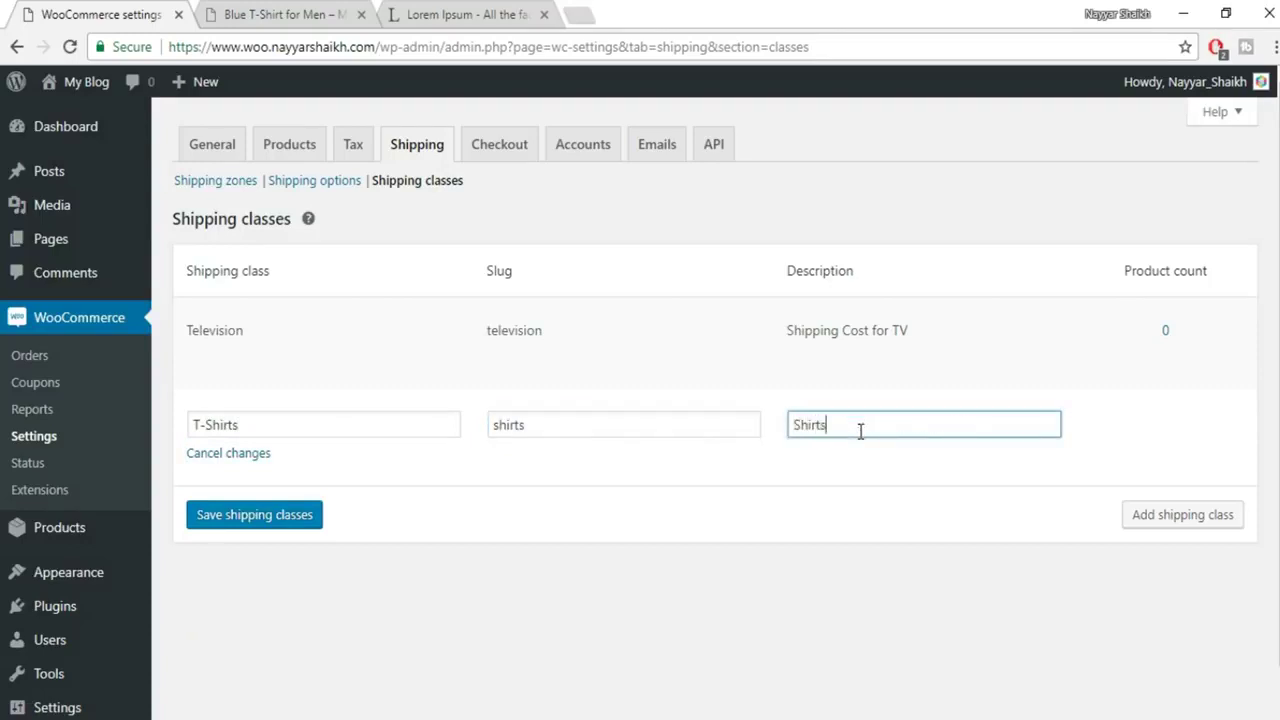
{"action": "left_click", "coordinate": [284, 522]}
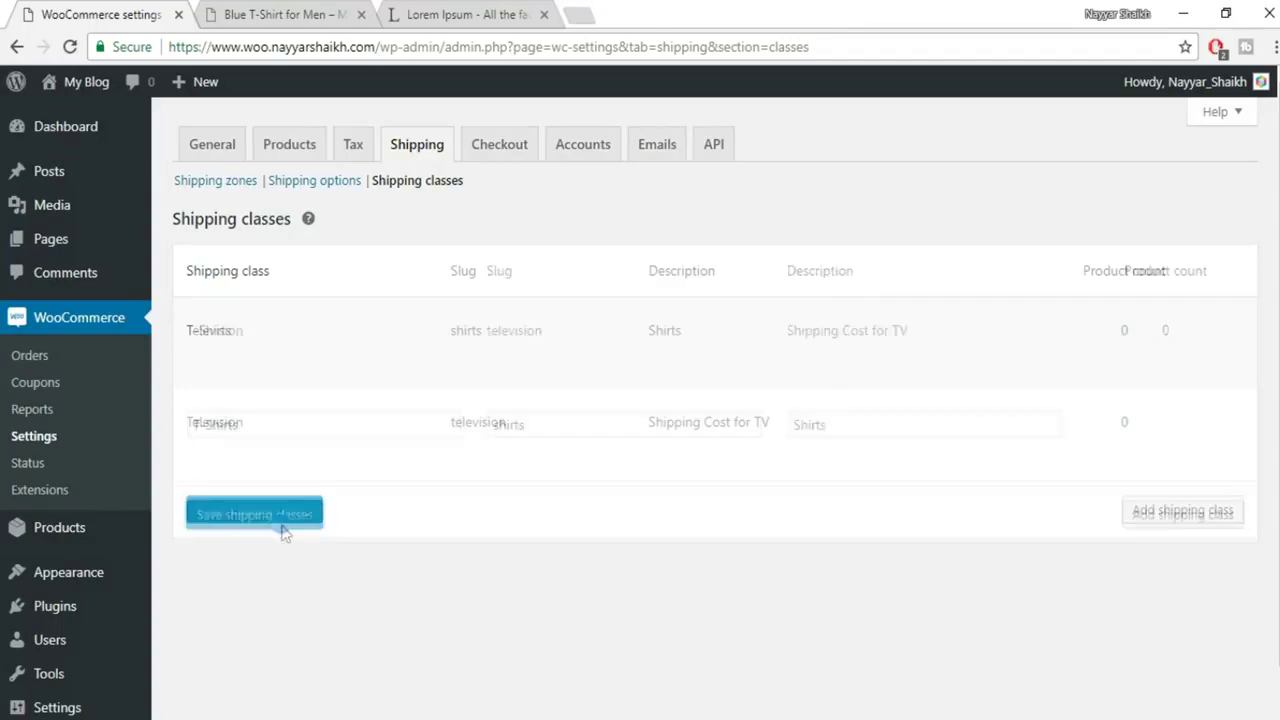
Set the T-Shirts shipping class cost to [qty] * 60 in the INDIA zone's flat rate method and save it.
{"action": "left_click", "coordinate": [305, 182]}
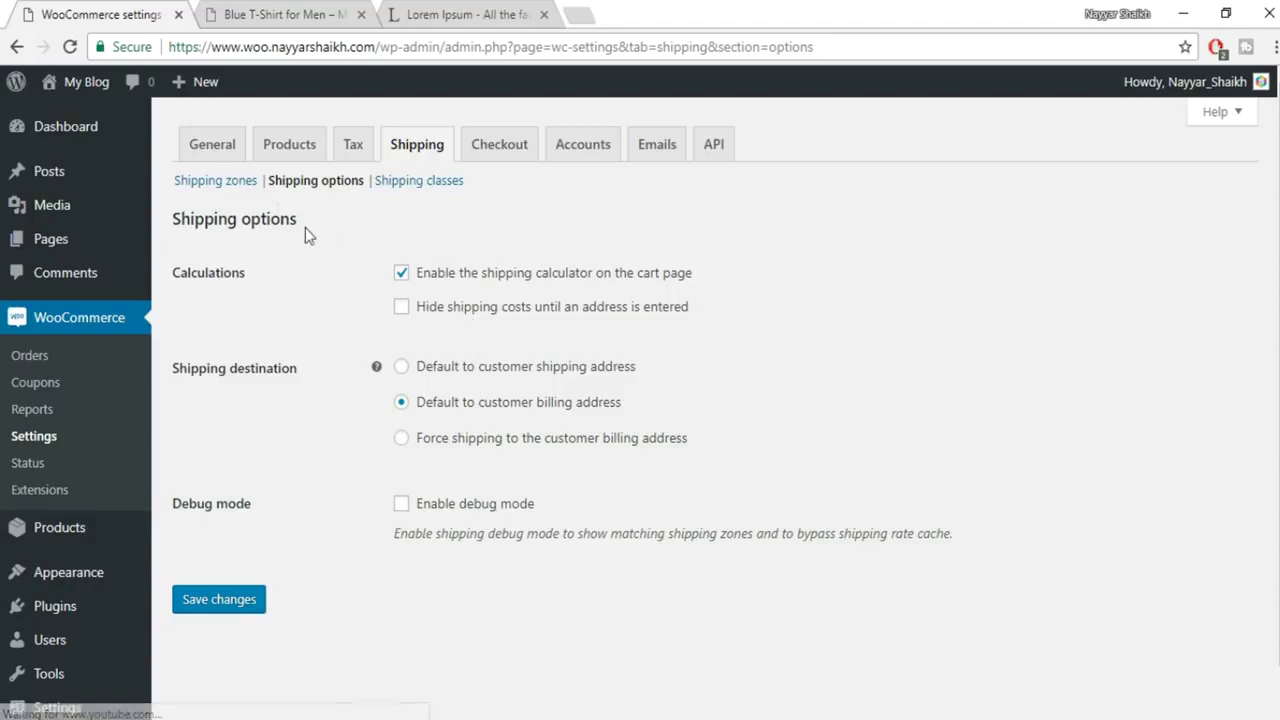
{"action": "left_click", "coordinate": [233, 186]}
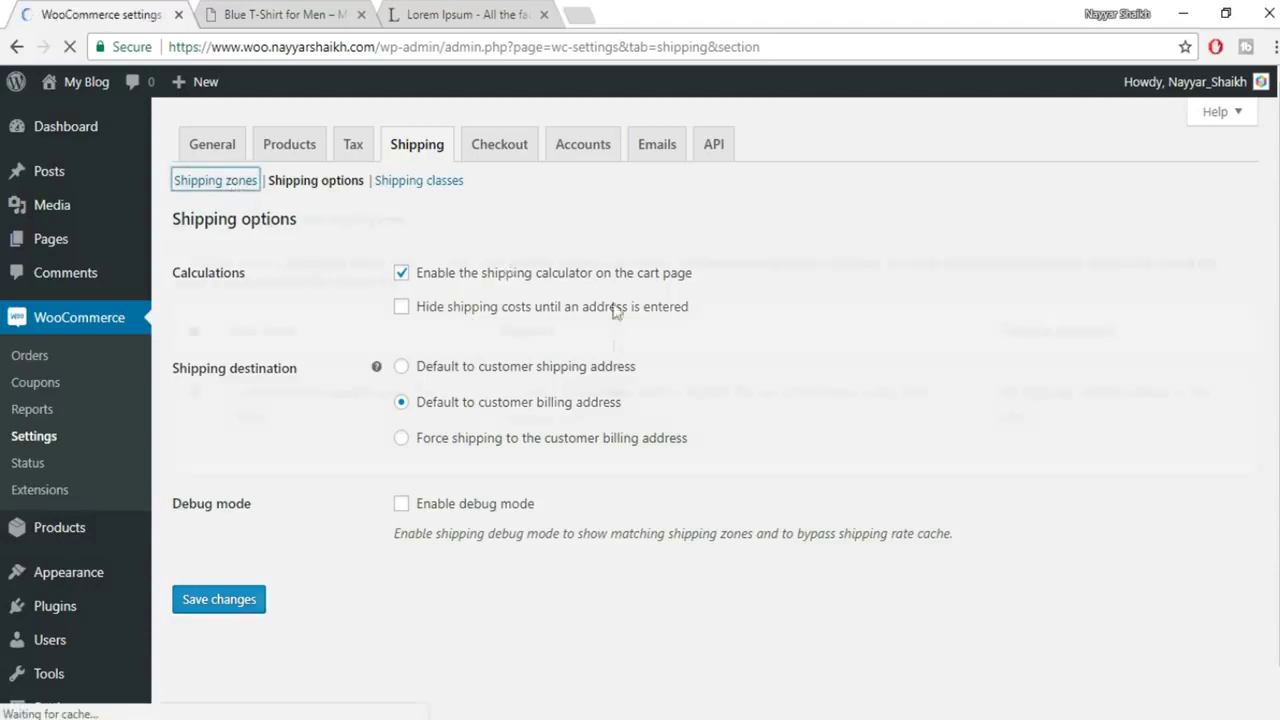
{"action": "scroll", "coordinate": [245, 395], "scroll_direction": "down", "scroll_amount": 1}
{"action": "left_click", "coordinate": [241, 370]}
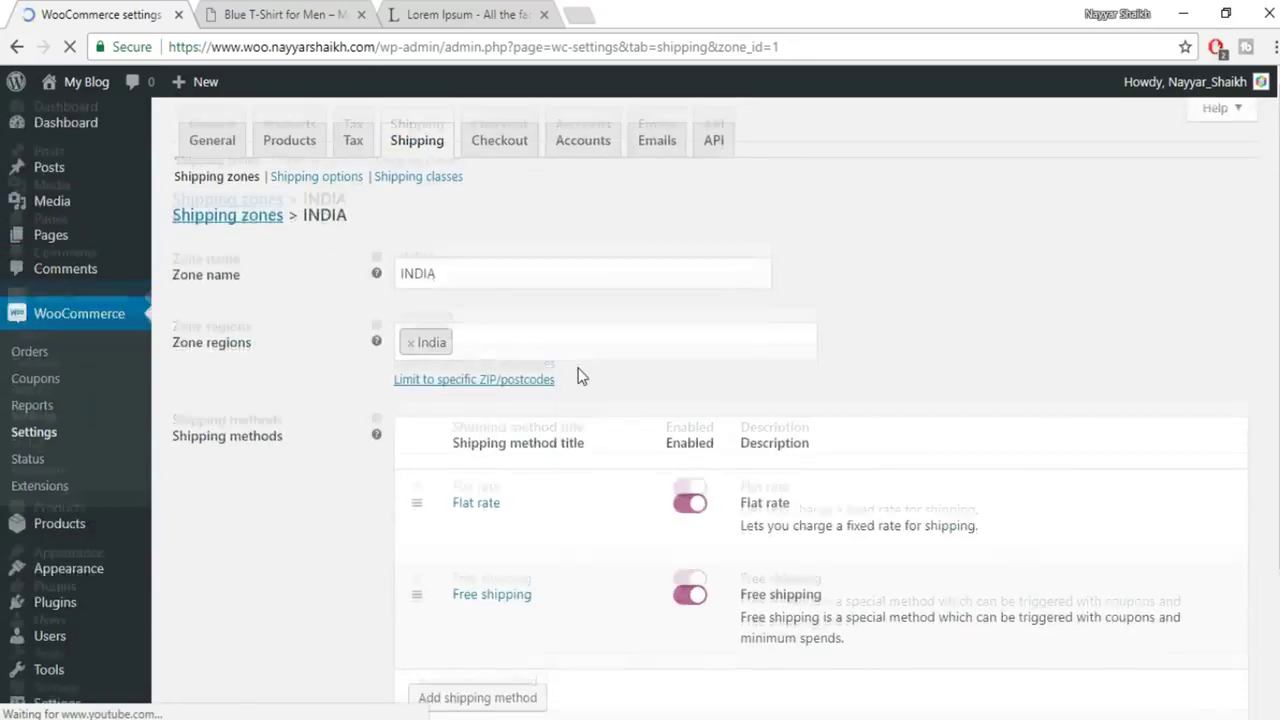
{"action": "scroll", "coordinate": [580, 371], "scroll_direction": "down", "scroll_amount": 2}
{"action": "left_click", "coordinate": [461, 433]}
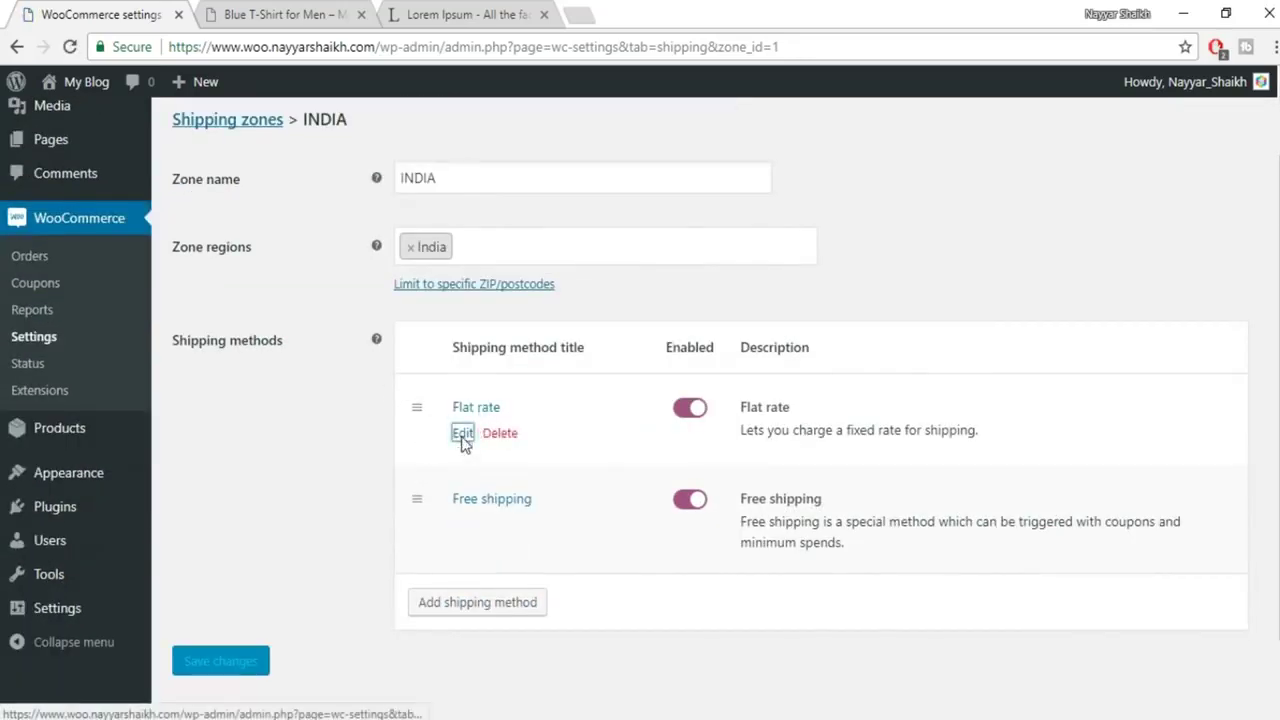
{"action": "scroll", "coordinate": [650, 392], "scroll_direction": "down", "scroll_amount": 1}
{"action": "left_click", "coordinate": [578, 433]}
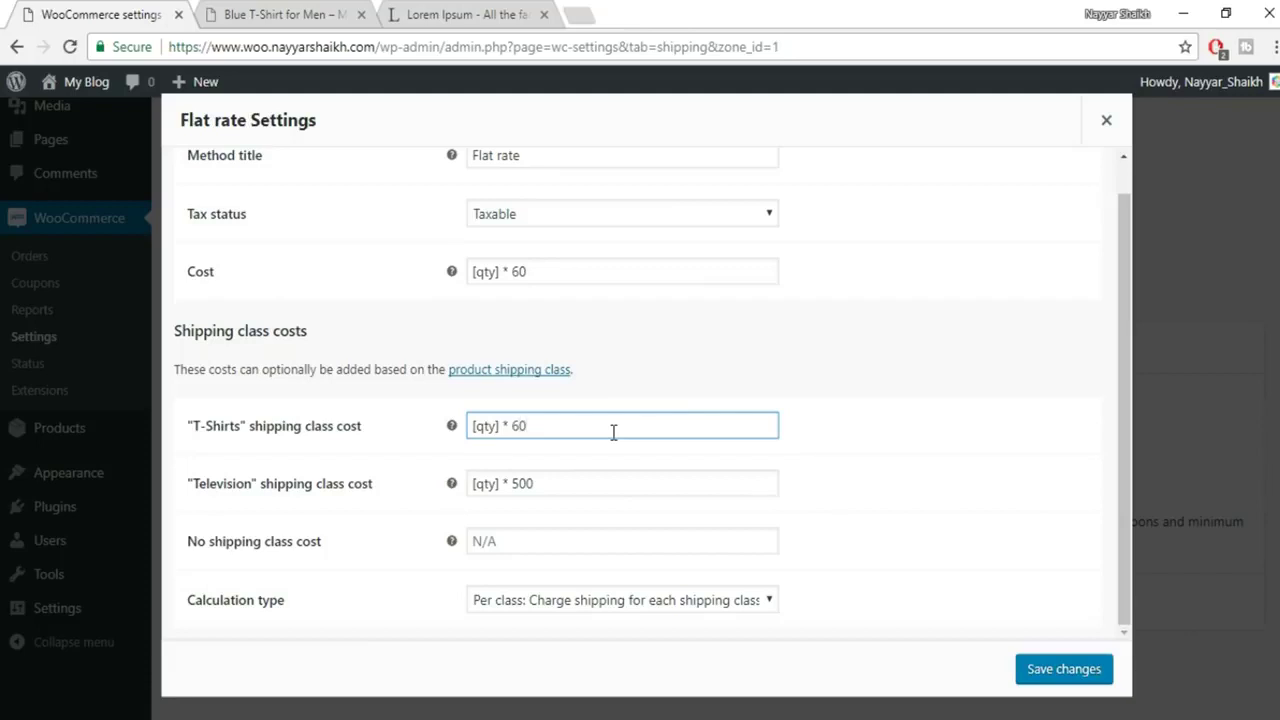
{"action": "left_click", "coordinate": [1064, 669]}
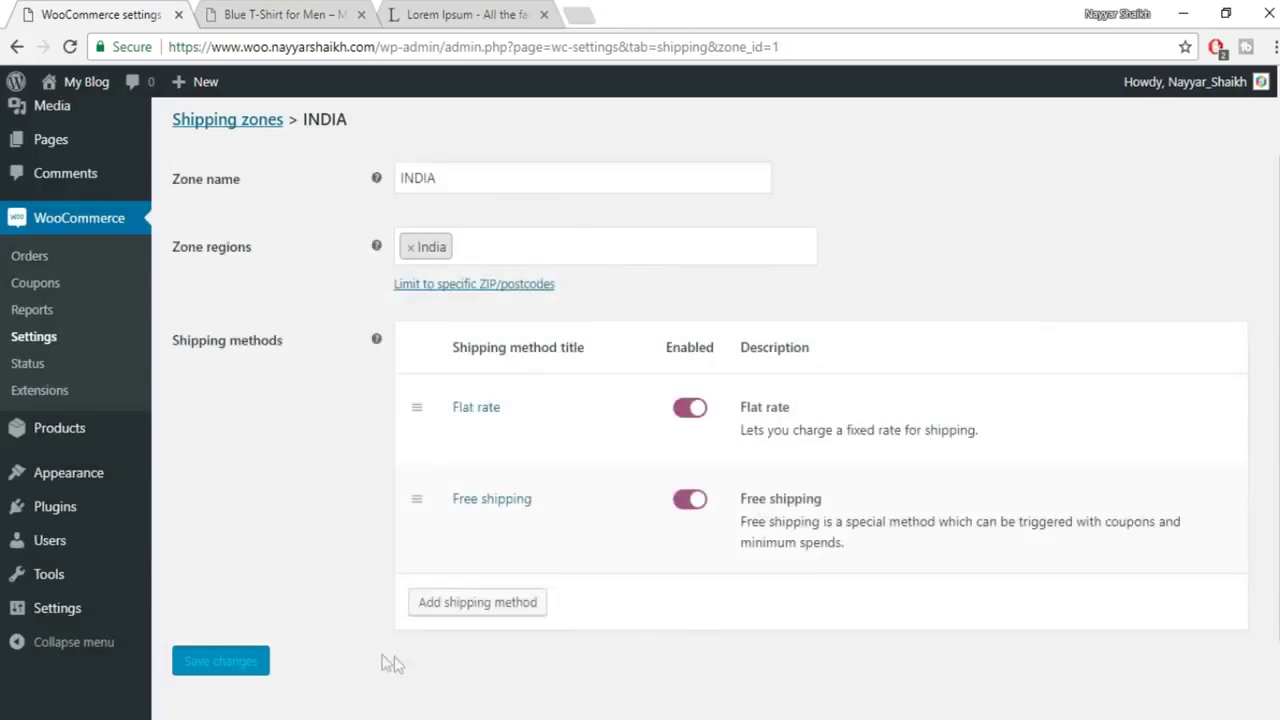
Assign the T-Shirts shipping class to the Blue T-Shirt for Men product, update it and return to its store preview.
{"action": "left_click", "coordinate": [289, 13]}
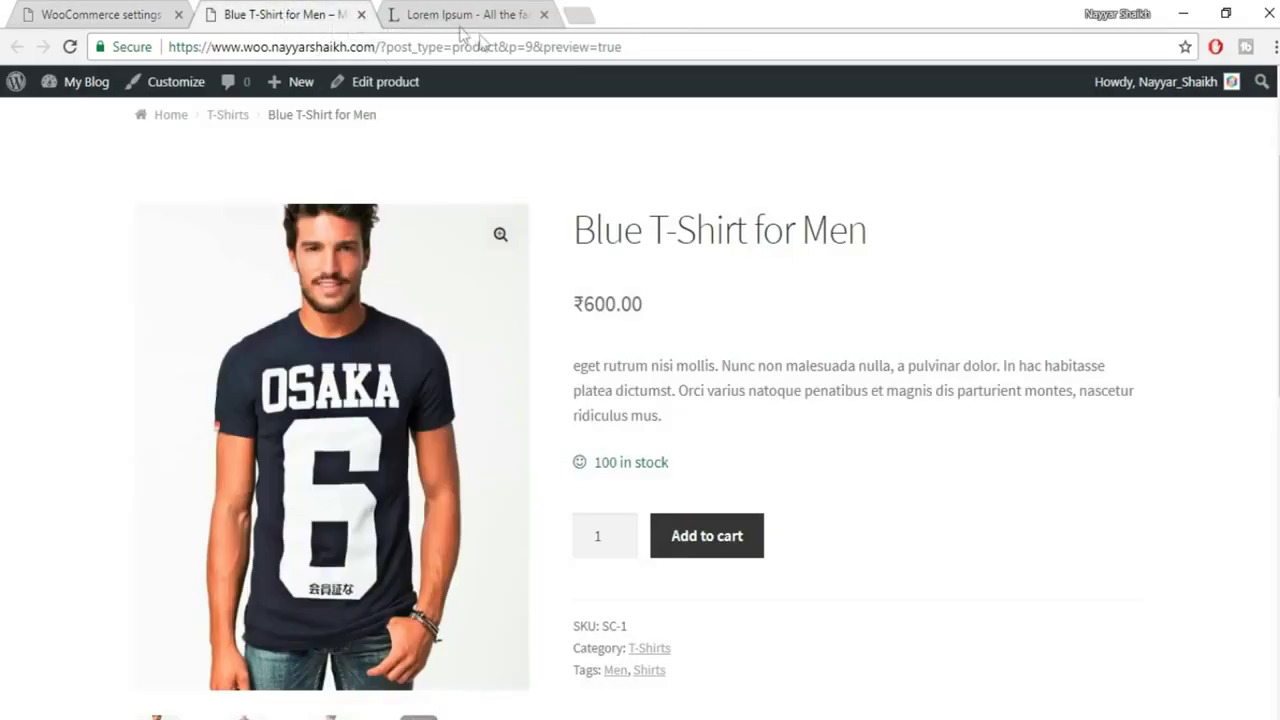
{"action": "middle_click", "coordinate": [387, 86]}
{"action": "left_click_drag", "start_coordinate": [543, 11], "coordinate": [305, 12]}
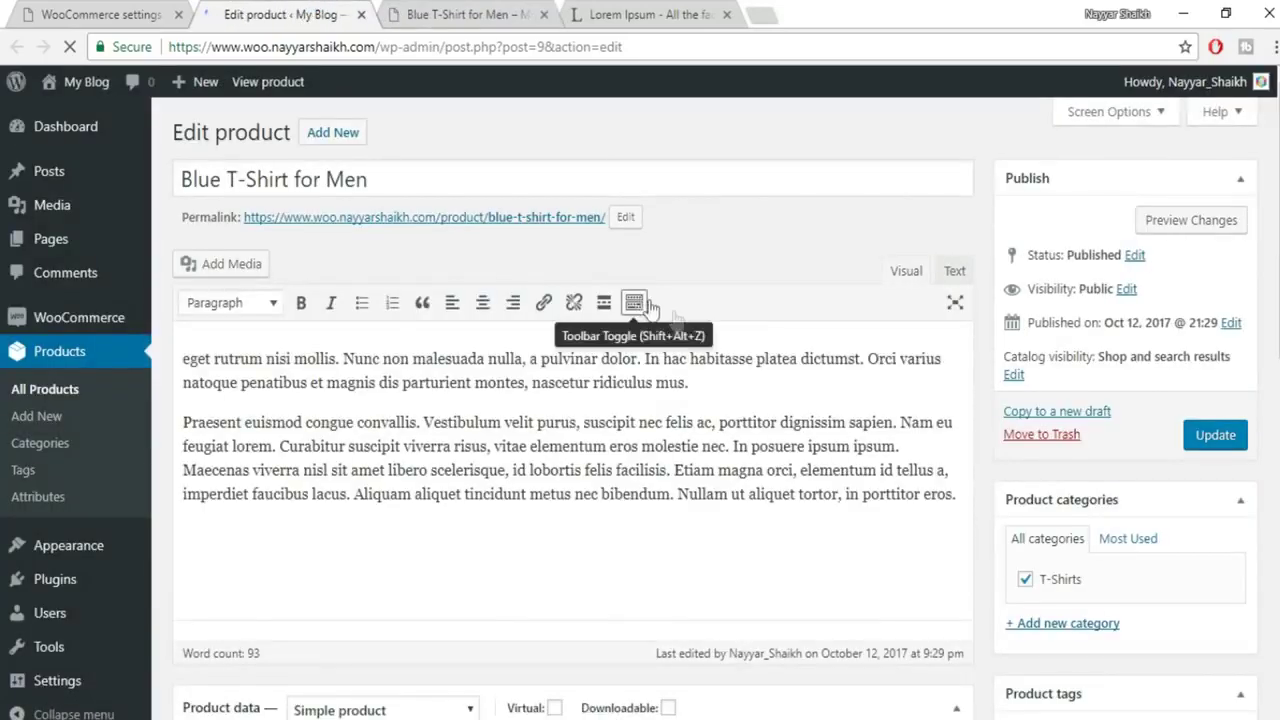
{"action": "scroll", "coordinate": [675, 318], "scroll_direction": "down", "scroll_amount": 3}
{"action": "scroll", "coordinate": [676, 312], "scroll_direction": "down", "scroll_amount": 3}
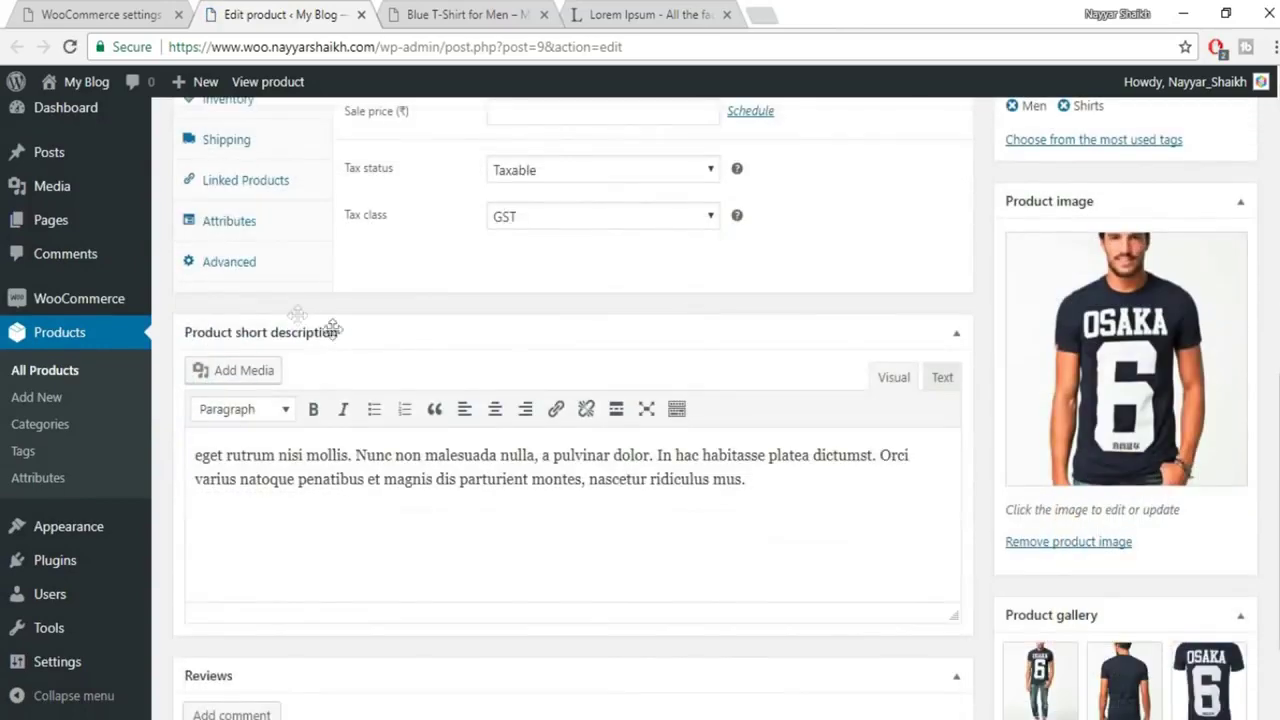
{"action": "scroll", "coordinate": [285, 200], "scroll_direction": "up", "scroll_amount": 1}
{"action": "left_click", "coordinate": [270, 240]}
{"action": "left_click", "coordinate": [587, 268]}
{"action": "left_click", "coordinate": [557, 336]}
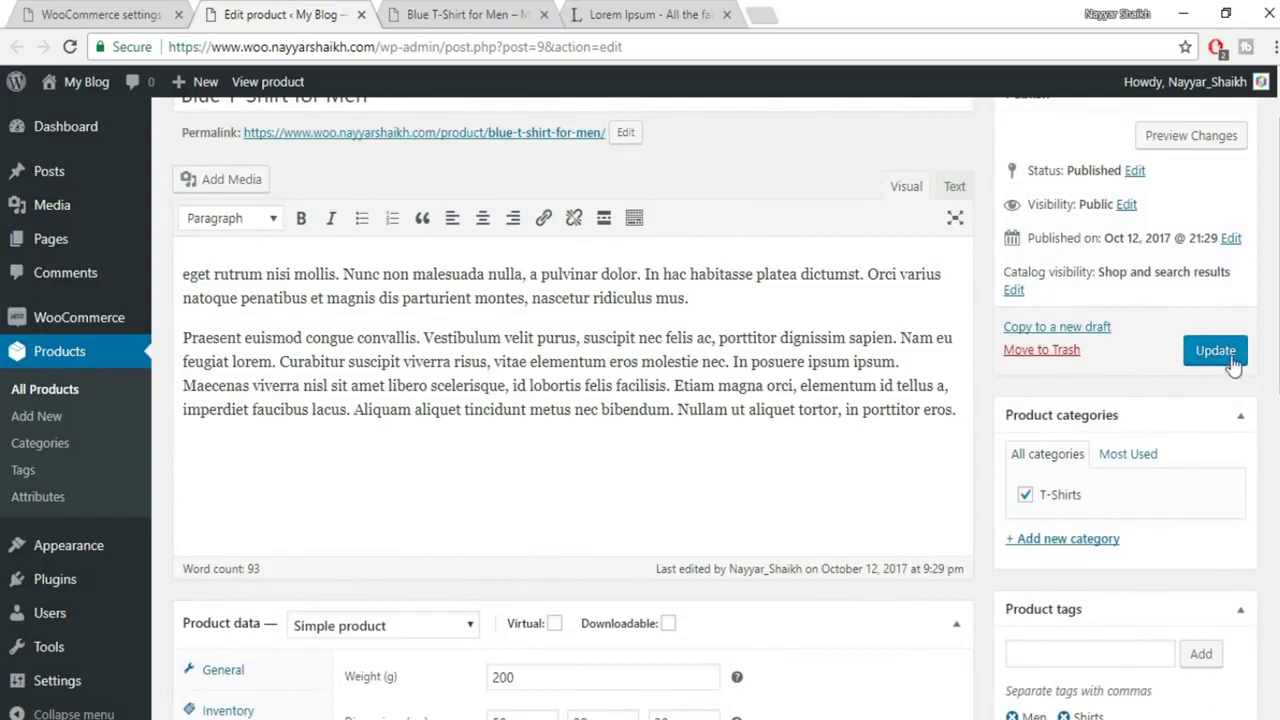
{"action": "left_click", "coordinate": [1230, 362]}
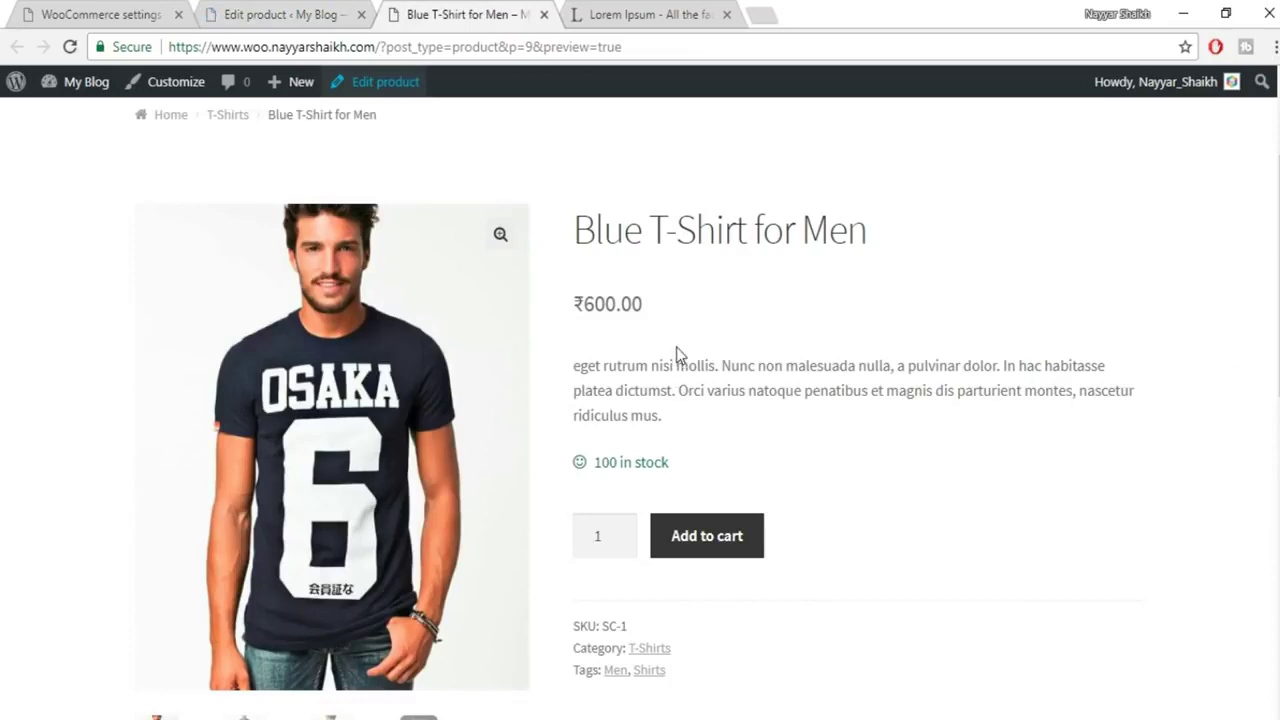
{"action": "scroll", "coordinate": [640, 310], "scroll_direction": "down", "scroll_amount": 1}
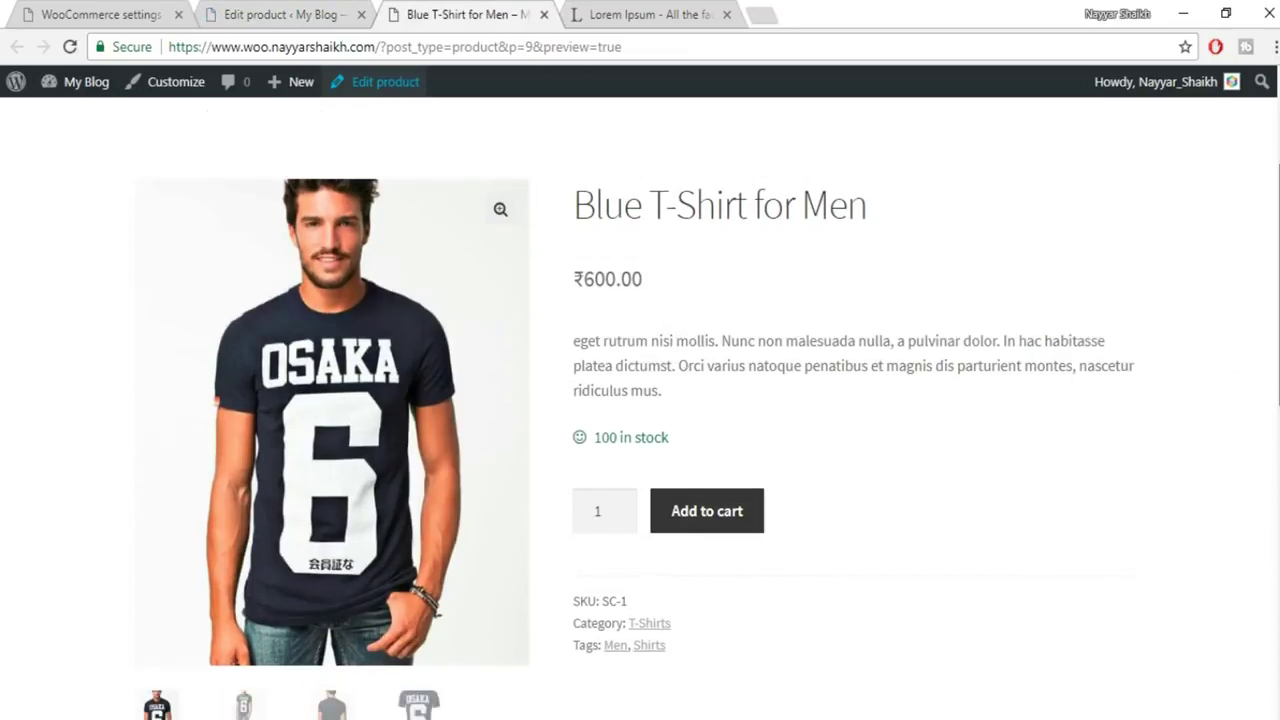
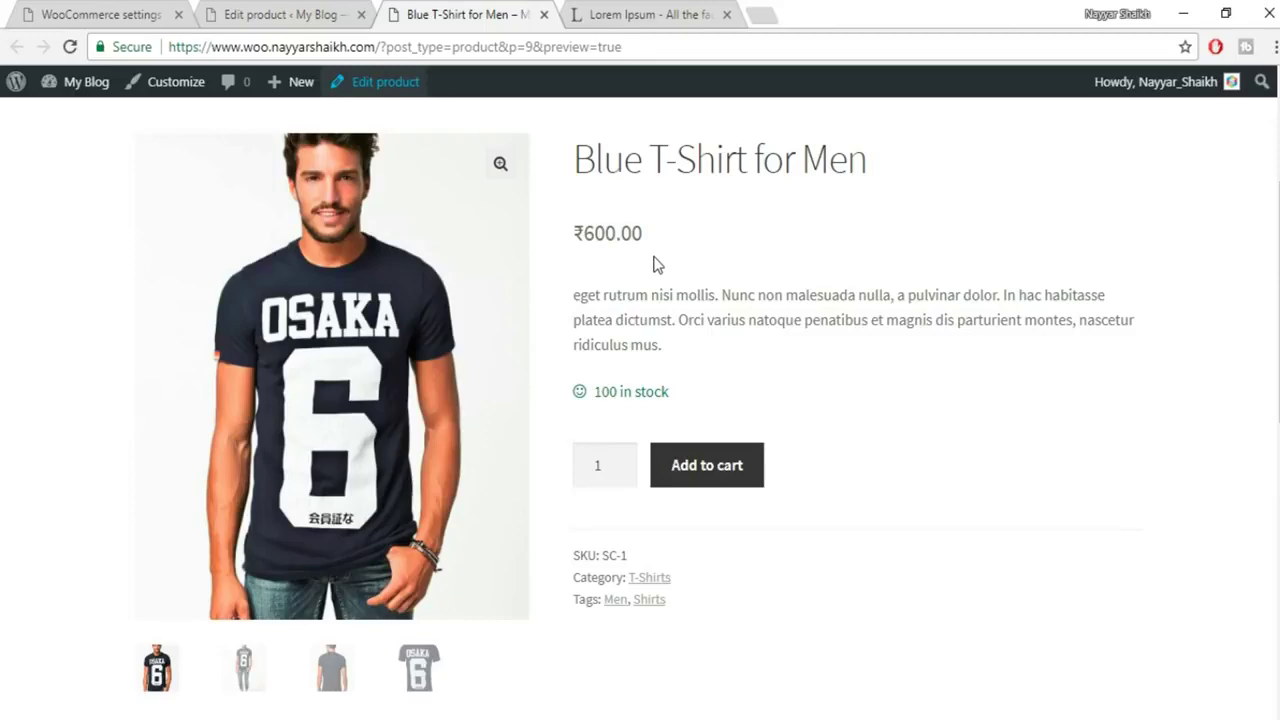
Set a sale price of 400 in the Blue T-Shirt for Men product's general data.
{"action": "left_click", "coordinate": [297, 12]}
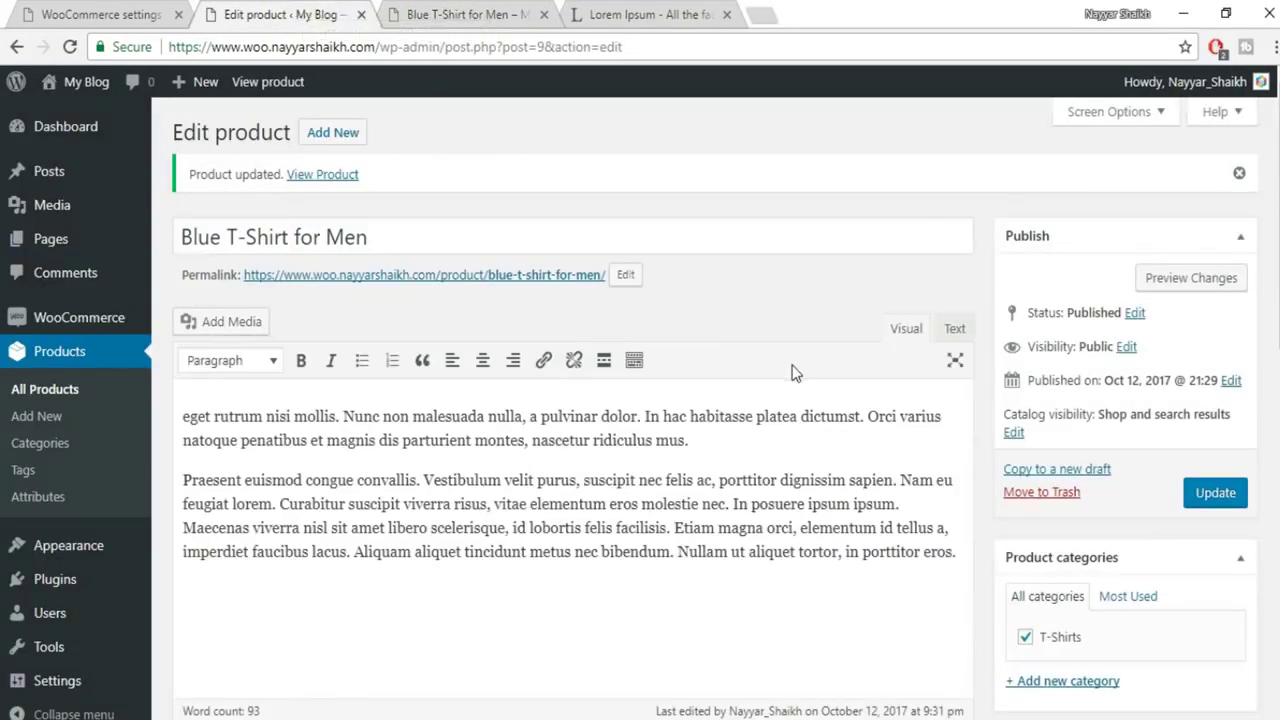
{"action": "scroll", "coordinate": [795, 372], "scroll_direction": "down", "scroll_amount": 6}
{"action": "left_click", "coordinate": [518, 269]}
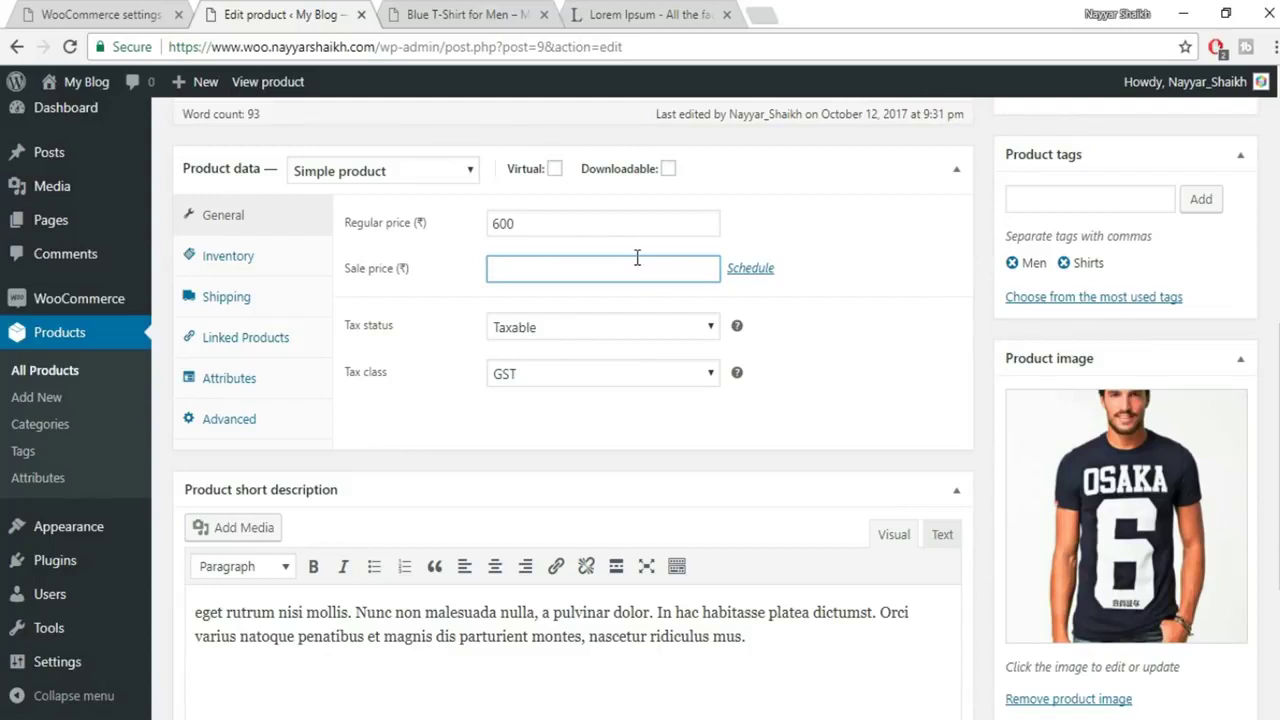
{"action": "left_click_drag", "start_coordinate": [637, 258], "coordinate": [472, 282]}
{"action": "left_click", "coordinate": [510, 222]}
{"action": "left_click_drag", "start_coordinate": [510, 222], "coordinate": [484, 226]}
{"action": "left_click_drag", "start_coordinate": [546, 268], "coordinate": [483, 272]}
{"action": "left_click", "coordinate": [783, 378]}
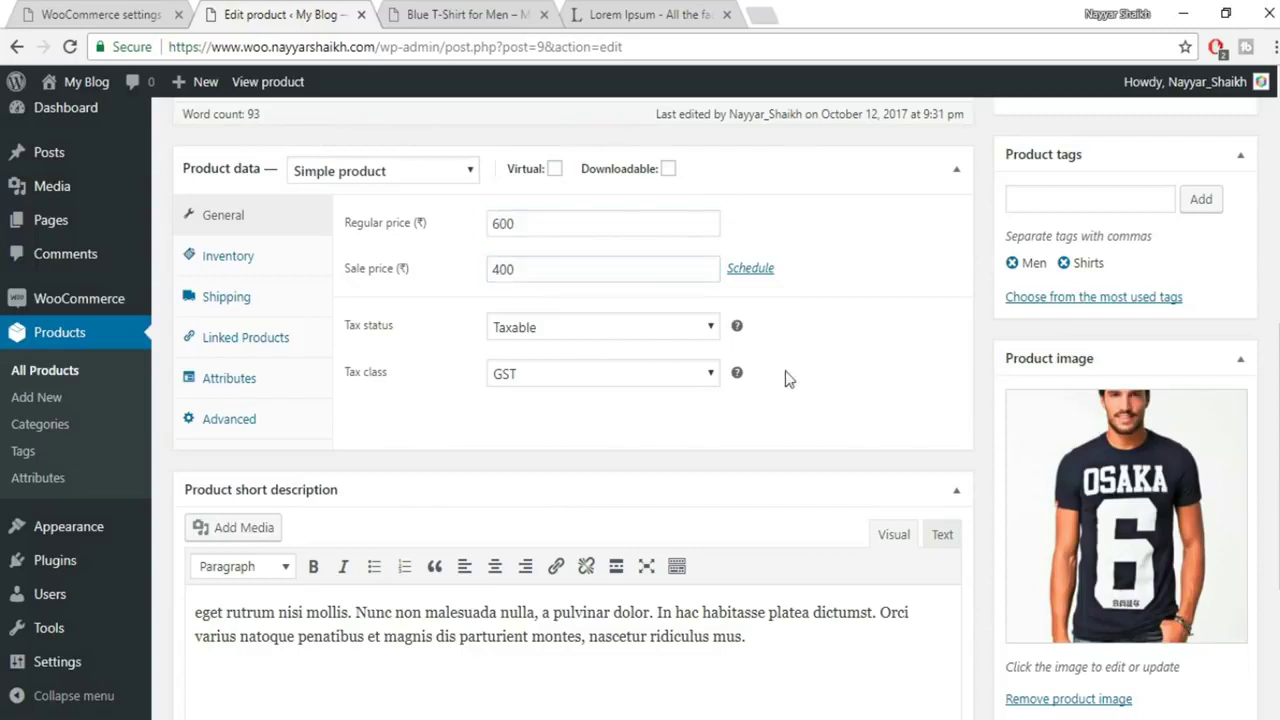
Schedule the product's sale price from 2017-10-12 to 2017-10-15 and update the product.
{"action": "left_click", "coordinate": [752, 270]}
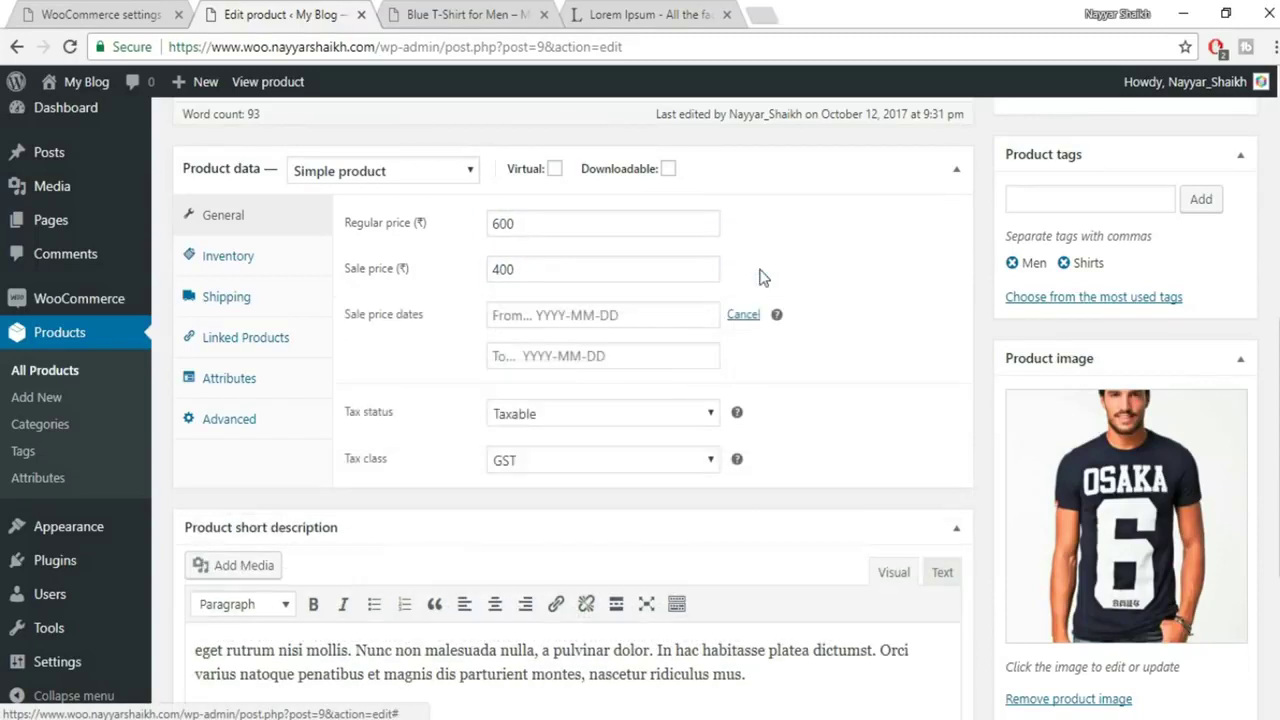
{"action": "left_click", "coordinate": [582, 316]}
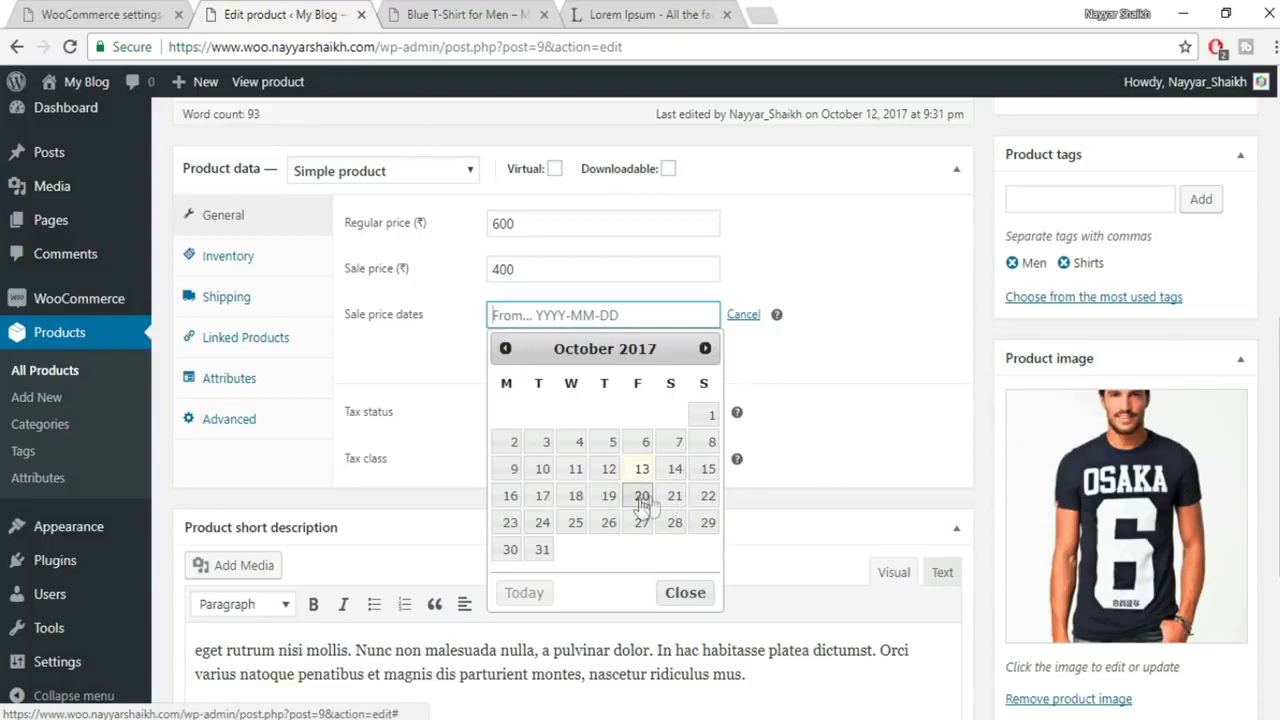
{"action": "left_click", "coordinate": [642, 469]}
{"action": "left_click", "coordinate": [604, 318]}
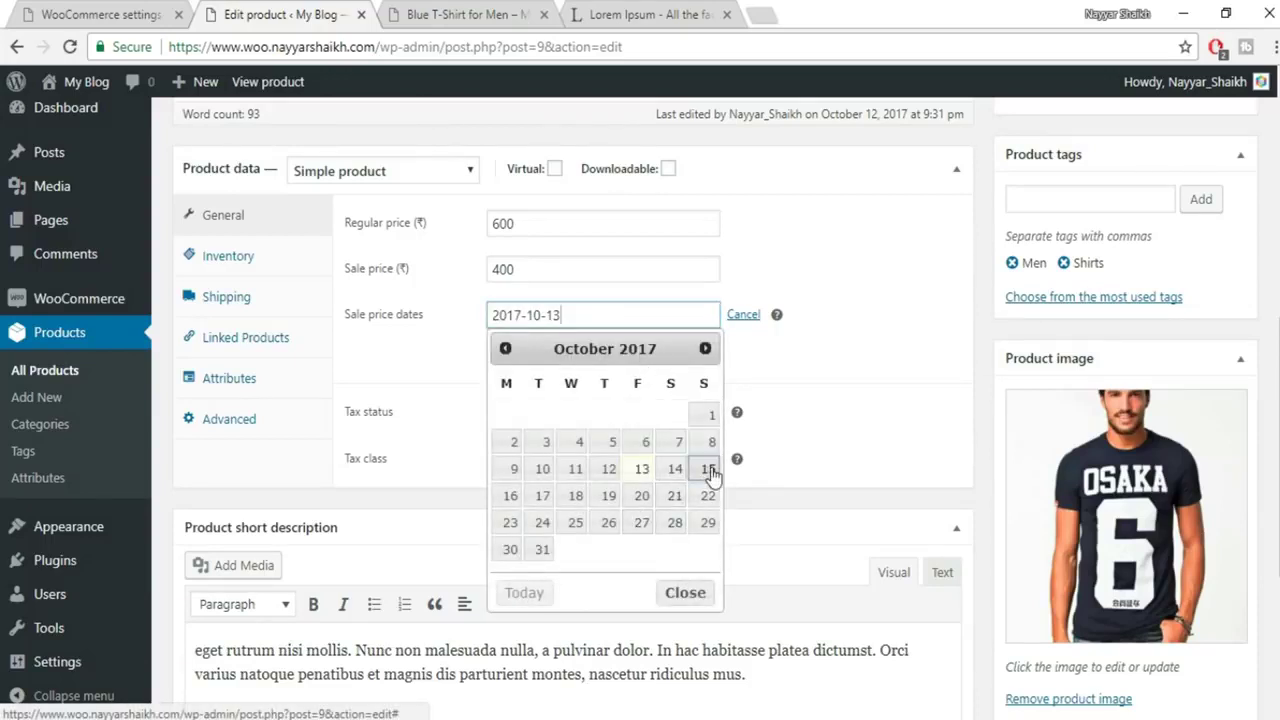
{"action": "left_click", "coordinate": [708, 470]}
{"action": "left_click", "coordinate": [623, 345]}
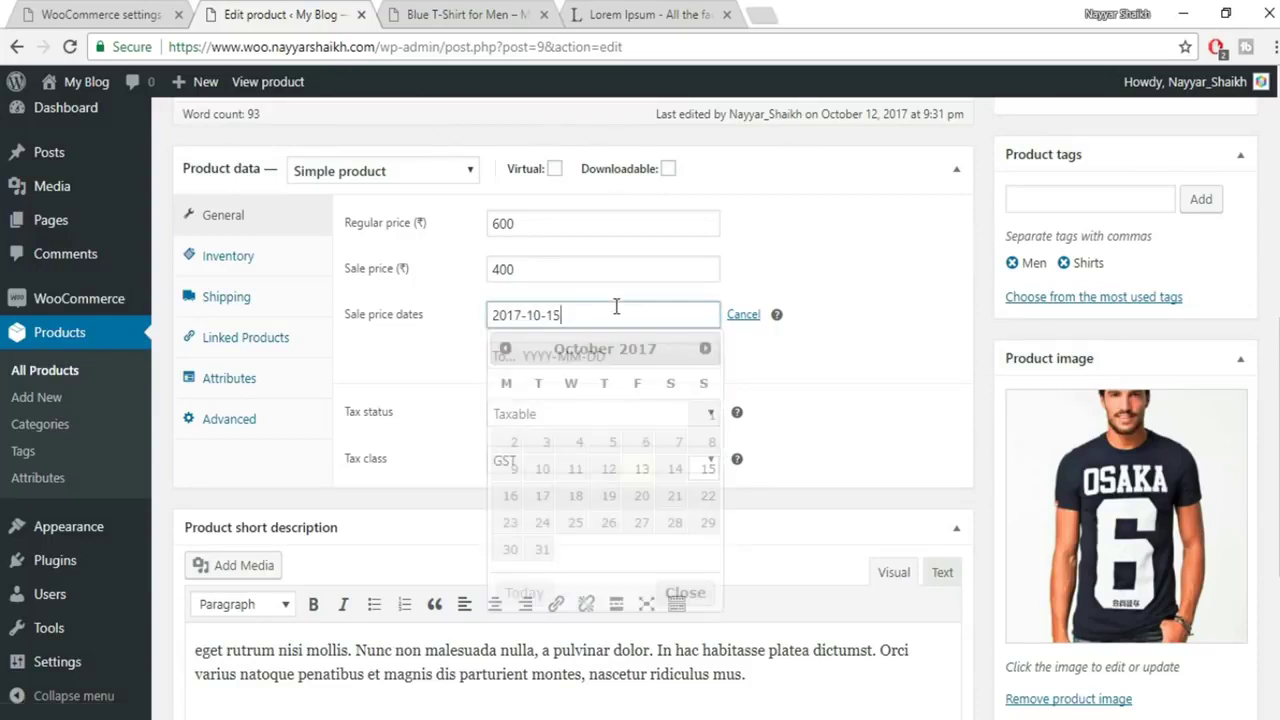
{"action": "left_click", "coordinate": [609, 469]}
{"action": "left_click", "coordinate": [603, 356]}
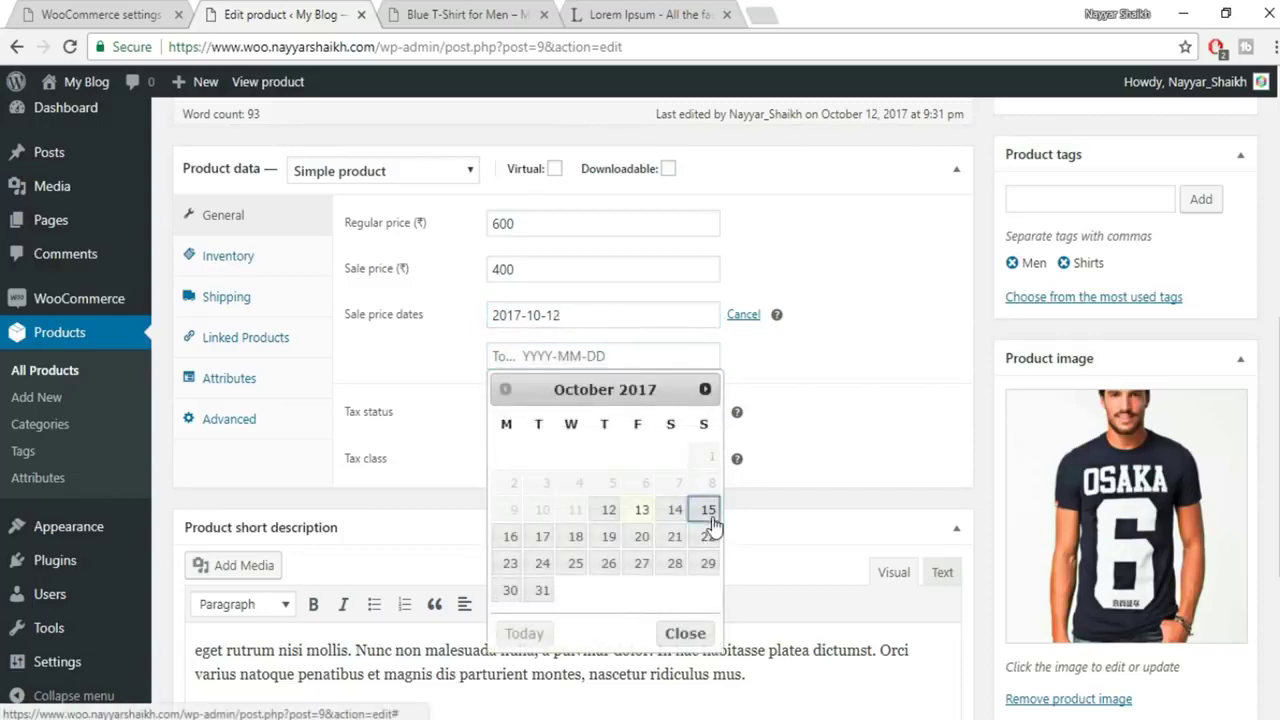
{"action": "left_click", "coordinate": [708, 510]}
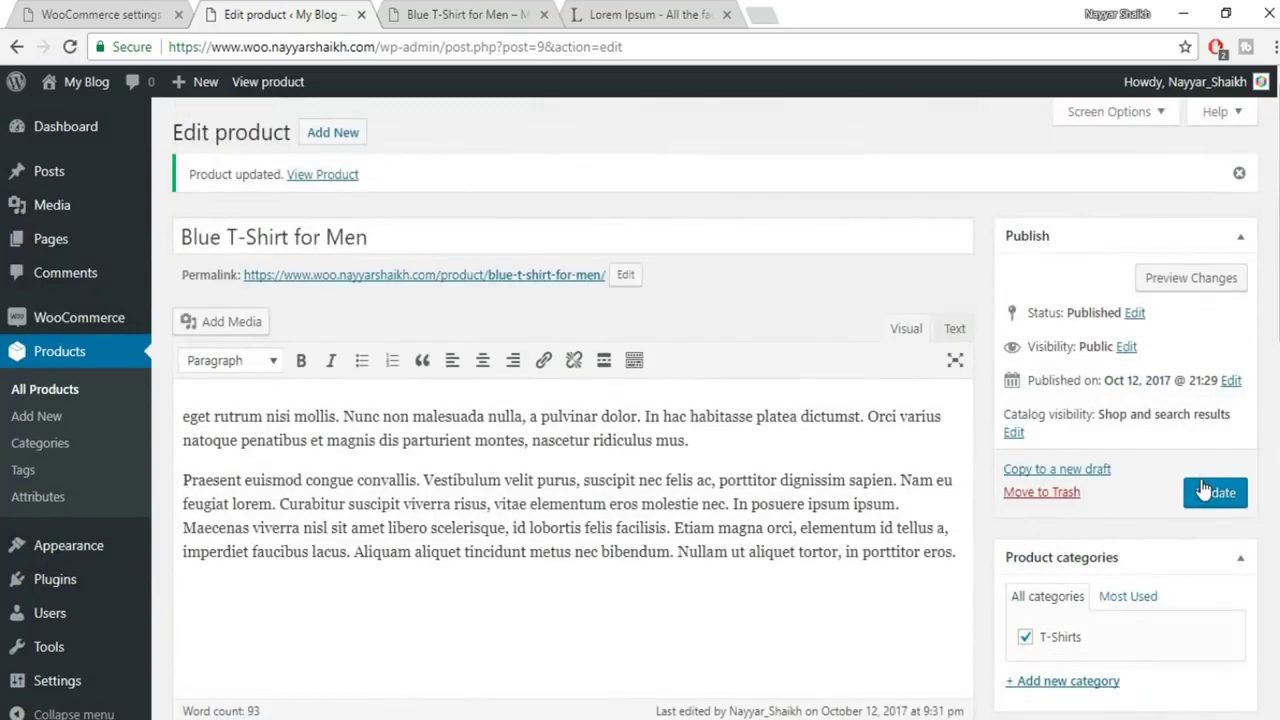
{"action": "left_click", "coordinate": [1202, 490]}
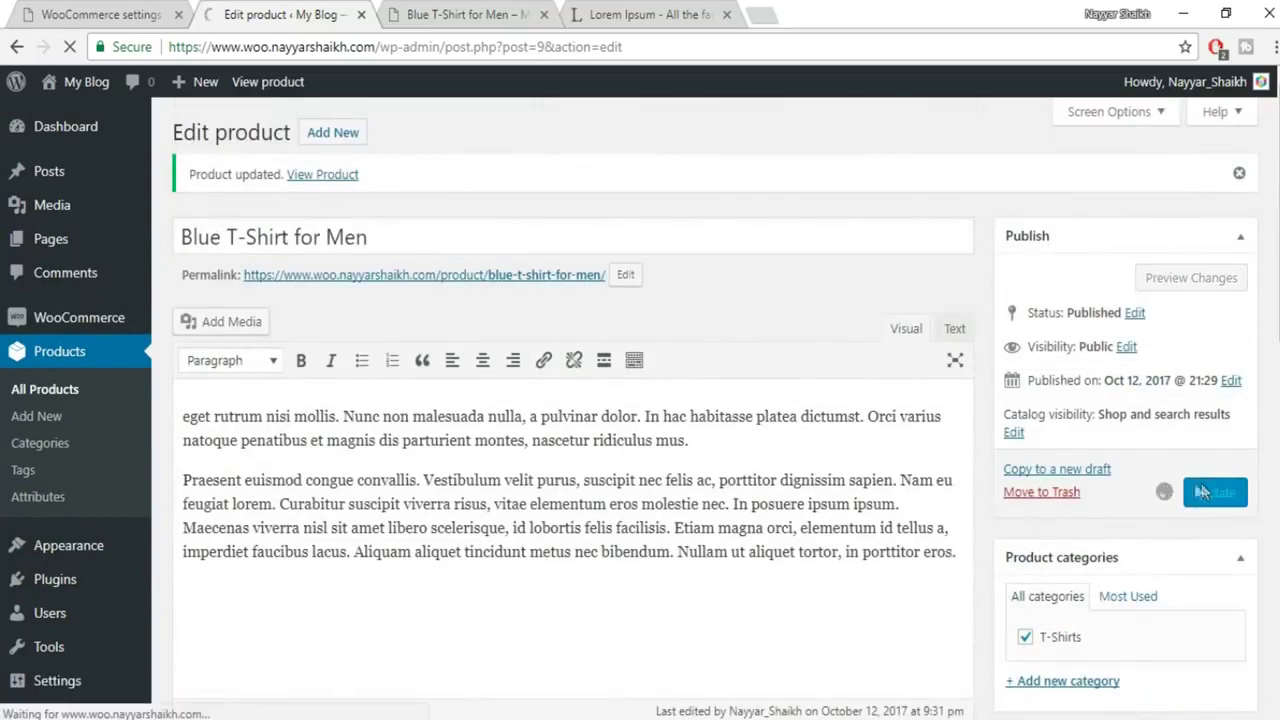
Reload the Blue T-Shirt for Men store page and check its sale badge, regular and sale prices, and description.
{"action": "left_click", "coordinate": [488, 12]}
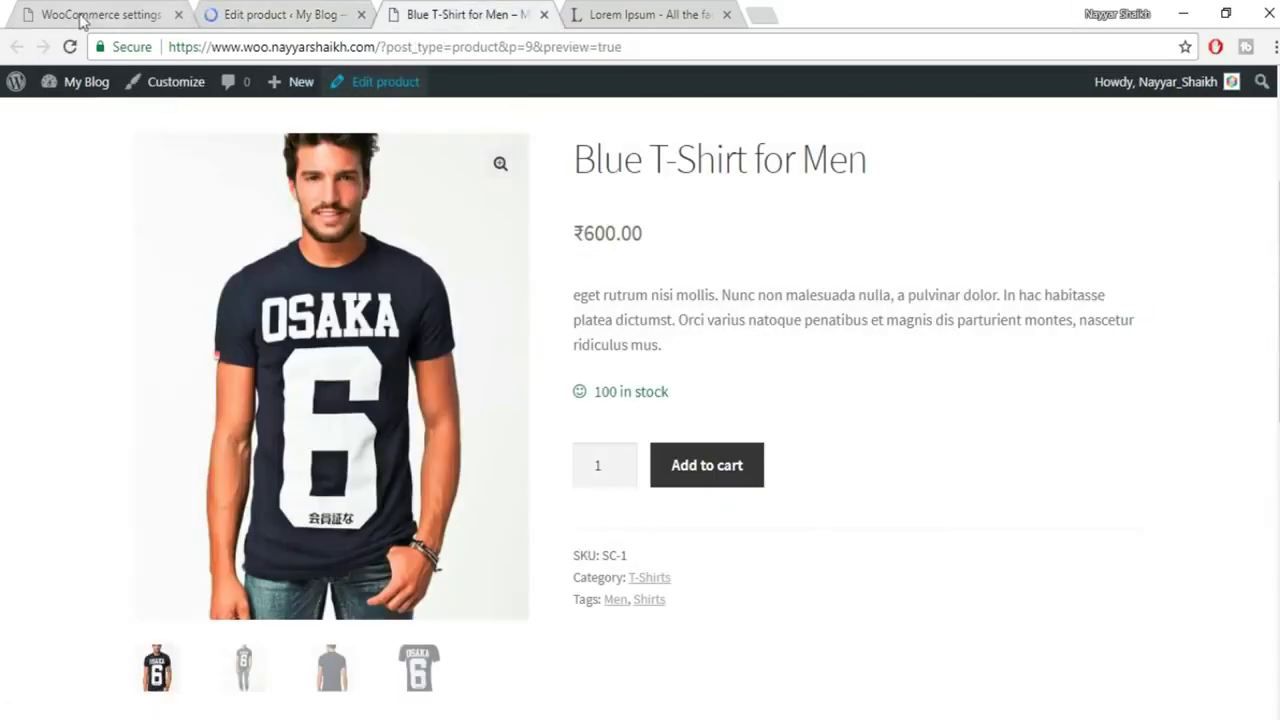
{"action": "left_click", "coordinate": [70, 46]}
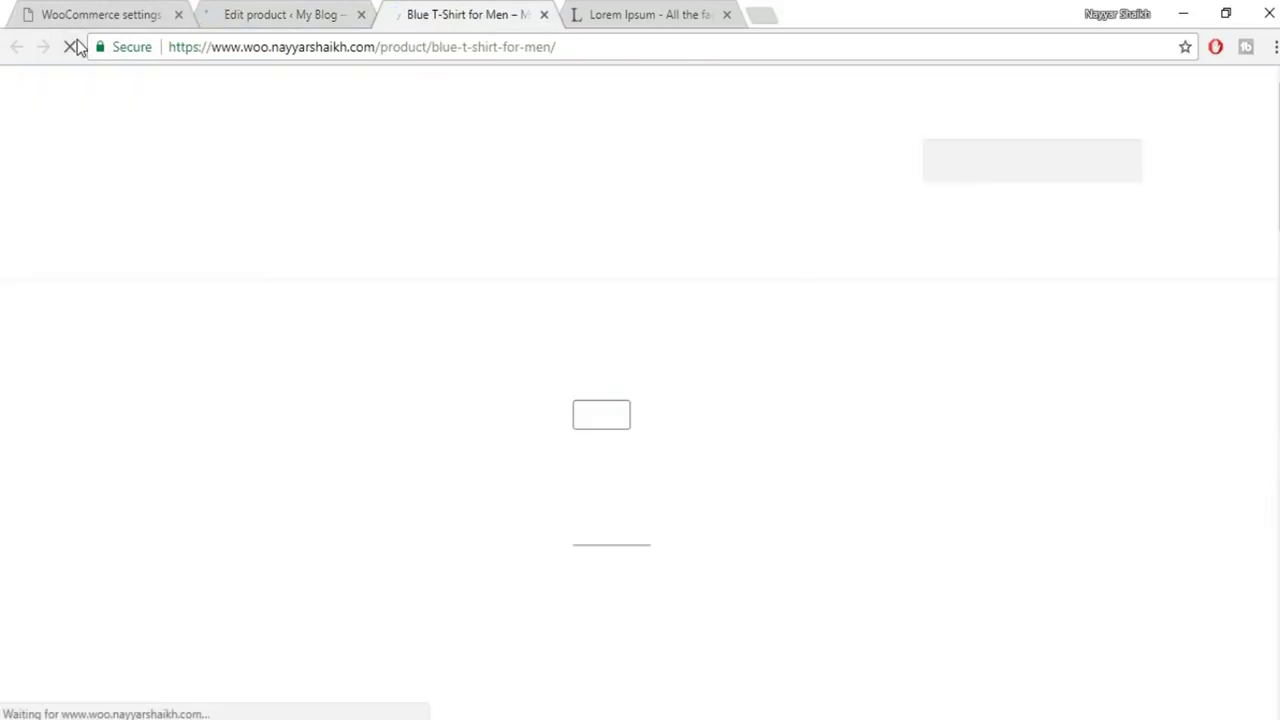
{"action": "scroll", "coordinate": [921, 324], "scroll_direction": "down", "scroll_amount": 2}
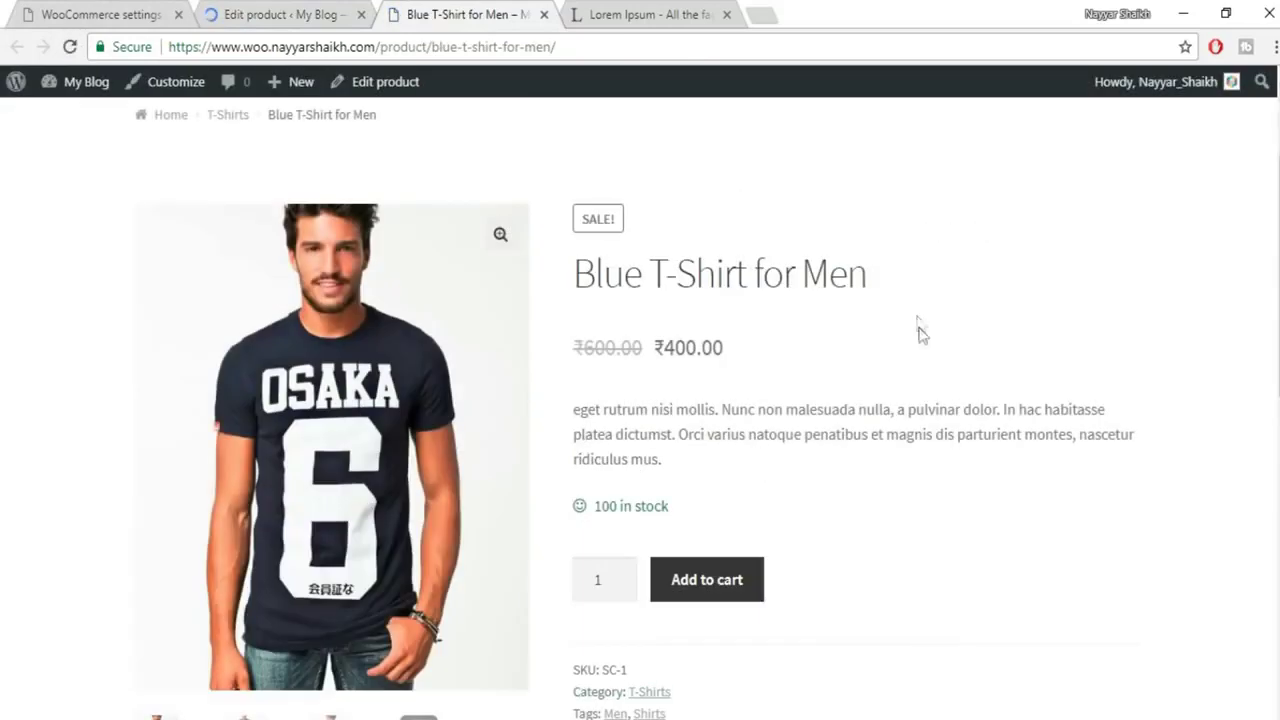
{"action": "left_click_drag", "start_coordinate": [584, 352], "coordinate": [634, 357]}
{"action": "left_click", "coordinate": [634, 357]}
{"action": "scroll", "coordinate": [731, 210], "scroll_direction": "down", "scroll_amount": 3}
{"action": "scroll", "coordinate": [737, 223], "scroll_direction": "up", "scroll_amount": 2}
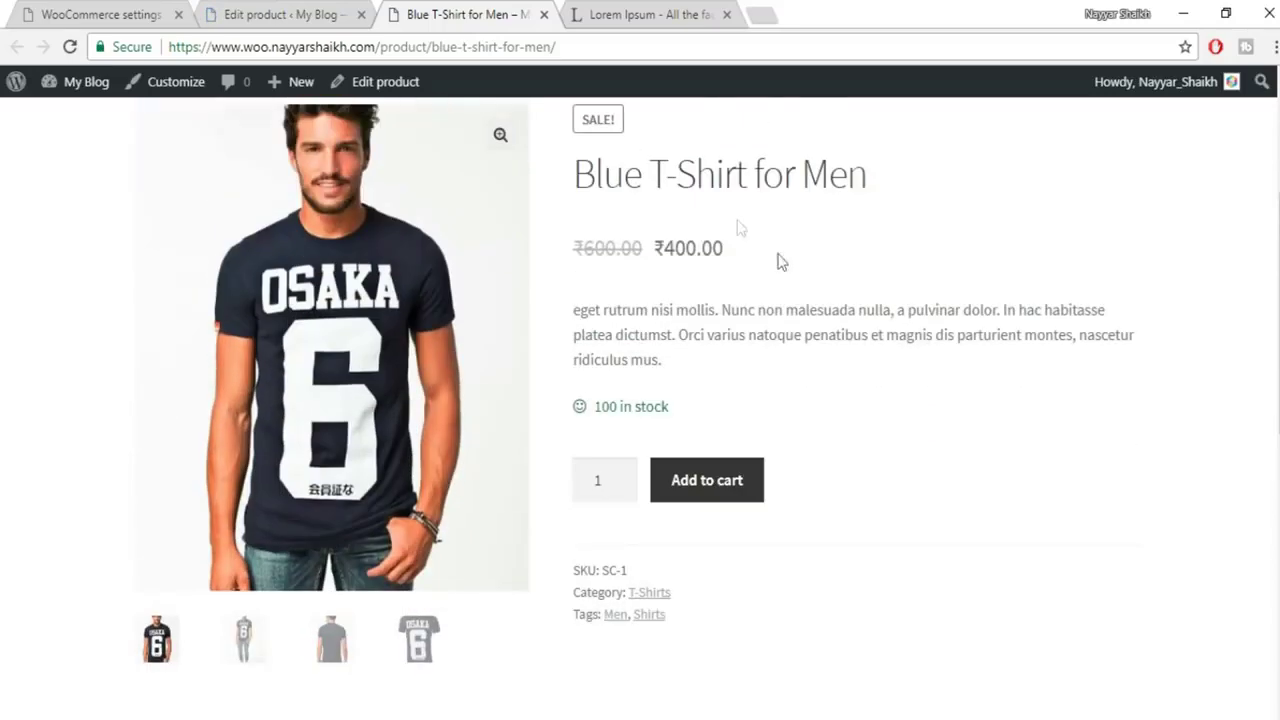
{"action": "left_click_drag", "start_coordinate": [740, 248], "coordinate": [655, 248]}
{"action": "left_click", "coordinate": [726, 250]}
{"action": "scroll", "coordinate": [723, 251], "scroll_direction": "up", "scroll_amount": 2}
{"action": "double_click", "coordinate": [615, 318]}
{"action": "left_click", "coordinate": [673, 322]}
{"action": "scroll", "coordinate": [786, 350], "scroll_direction": "down", "scroll_amount": 6}
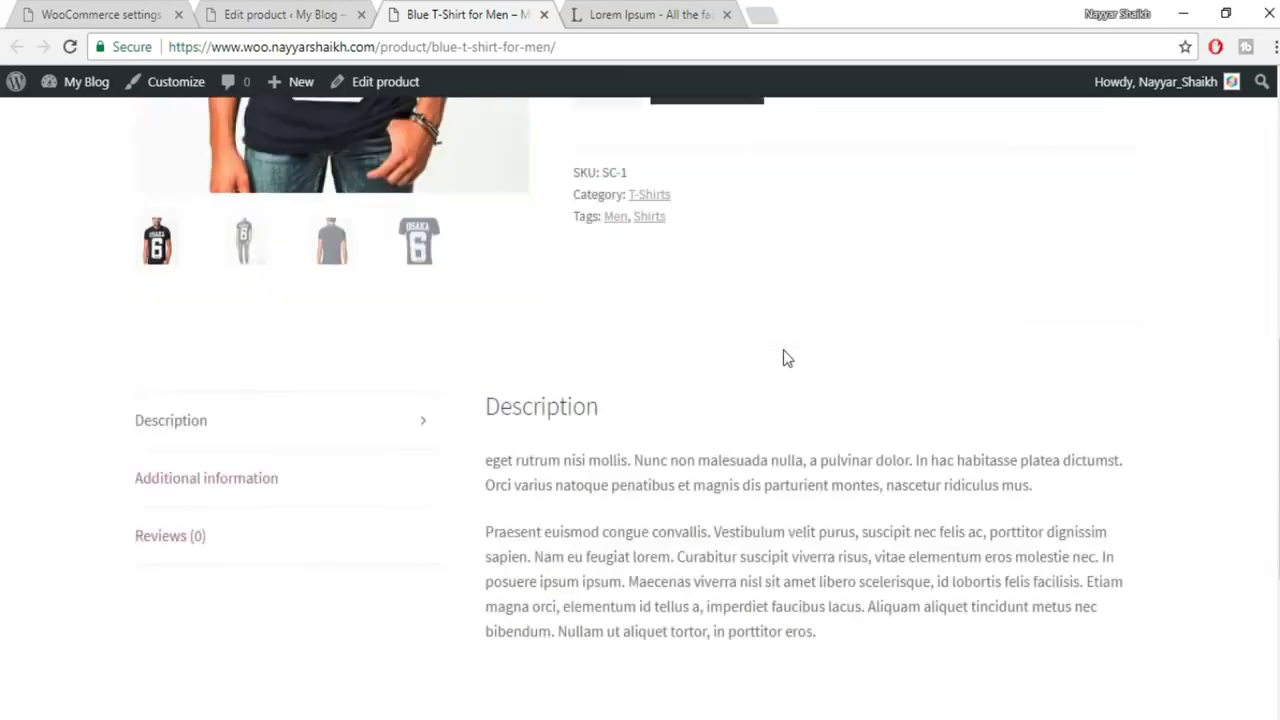
{"action": "scroll", "coordinate": [787, 358], "scroll_direction": "up", "scroll_amount": 6}
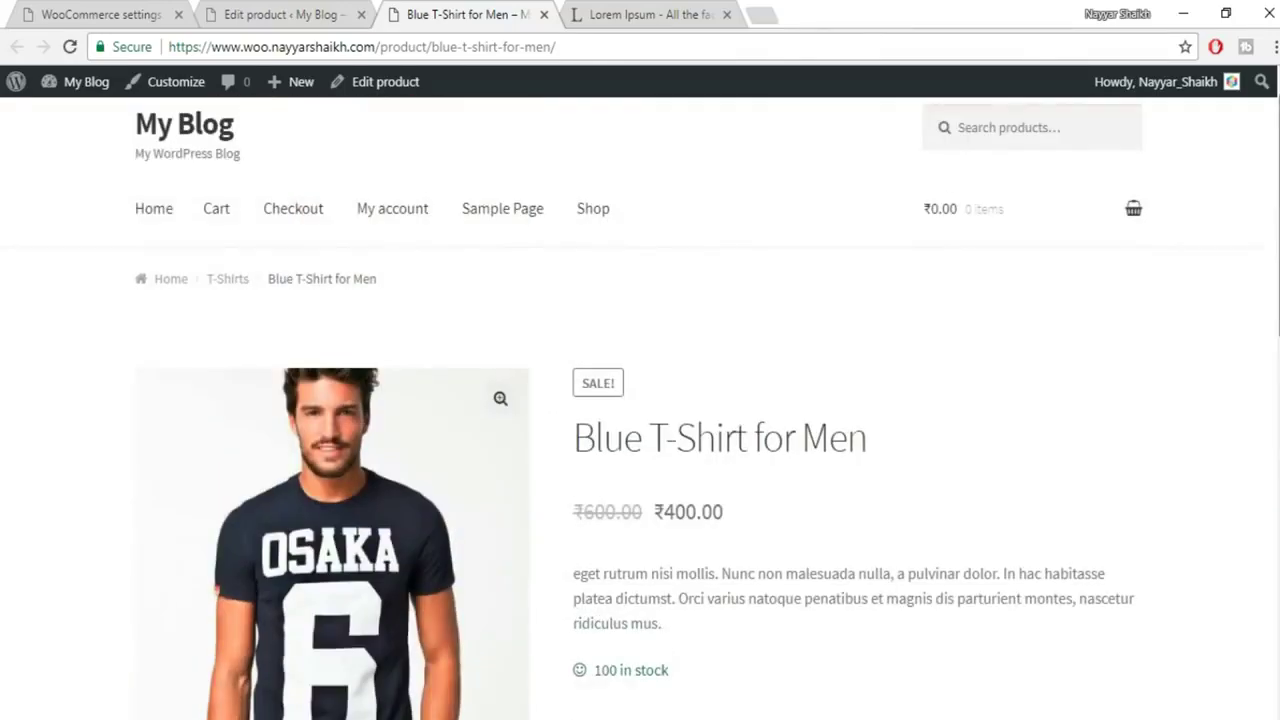
{"action": "scroll", "coordinate": [622, 196], "scroll_direction": "down", "scroll_amount": 2}
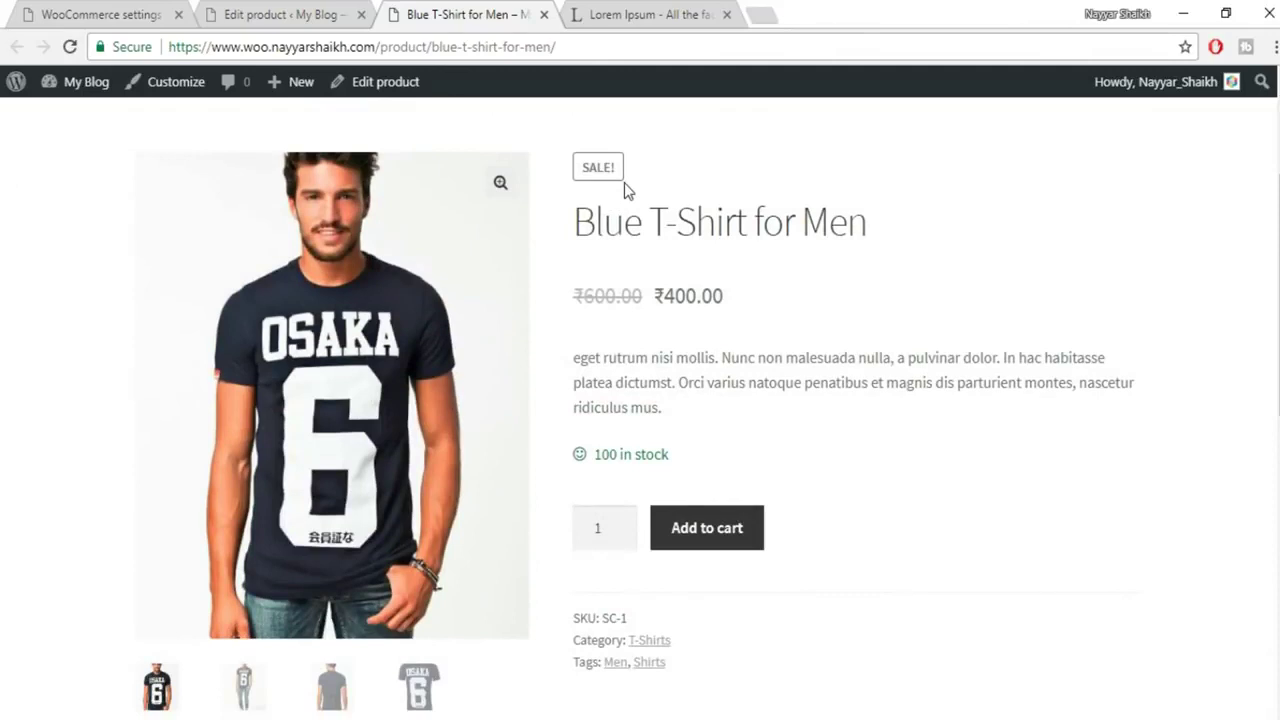
Change the product's type to Variable product and review its inventory, shipping and linked products data.
{"action": "left_click", "coordinate": [280, 14]}
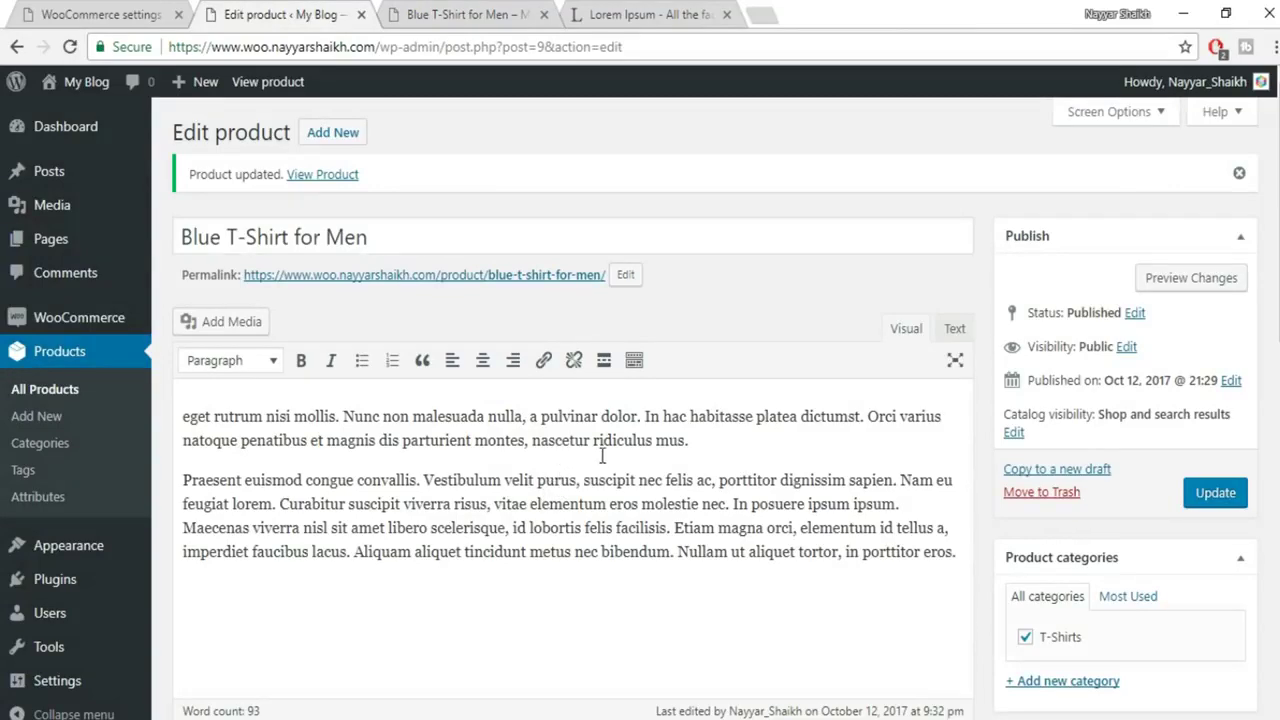
{"action": "scroll", "coordinate": [602, 456], "scroll_direction": "down", "scroll_amount": 6}
{"action": "left_click", "coordinate": [384, 177]}
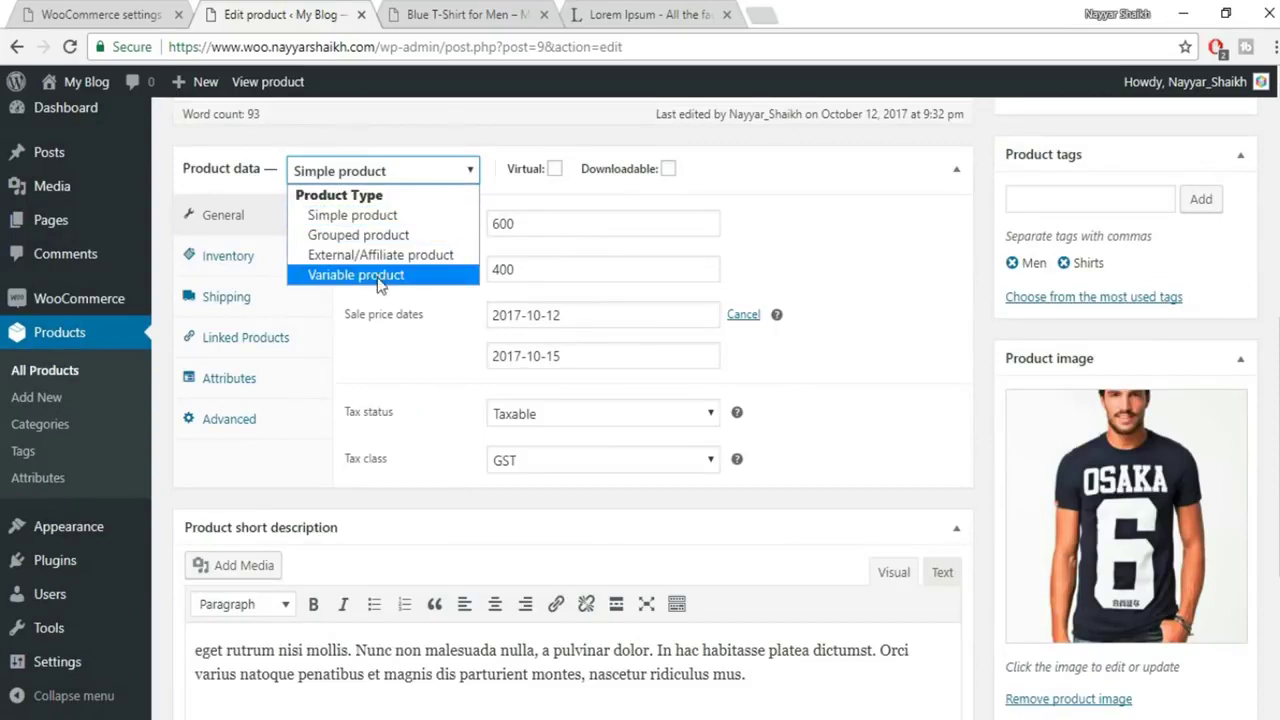
{"action": "left_click", "coordinate": [363, 276]}
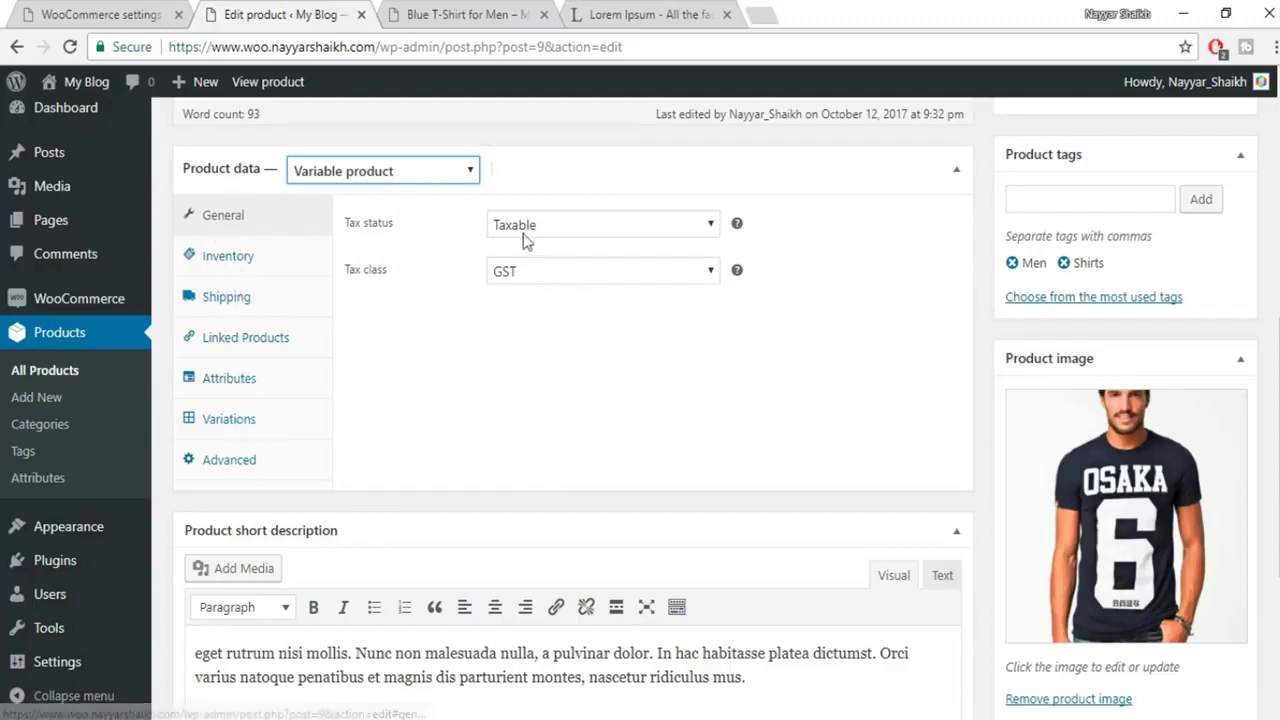
{"action": "left_click", "coordinate": [230, 262]}
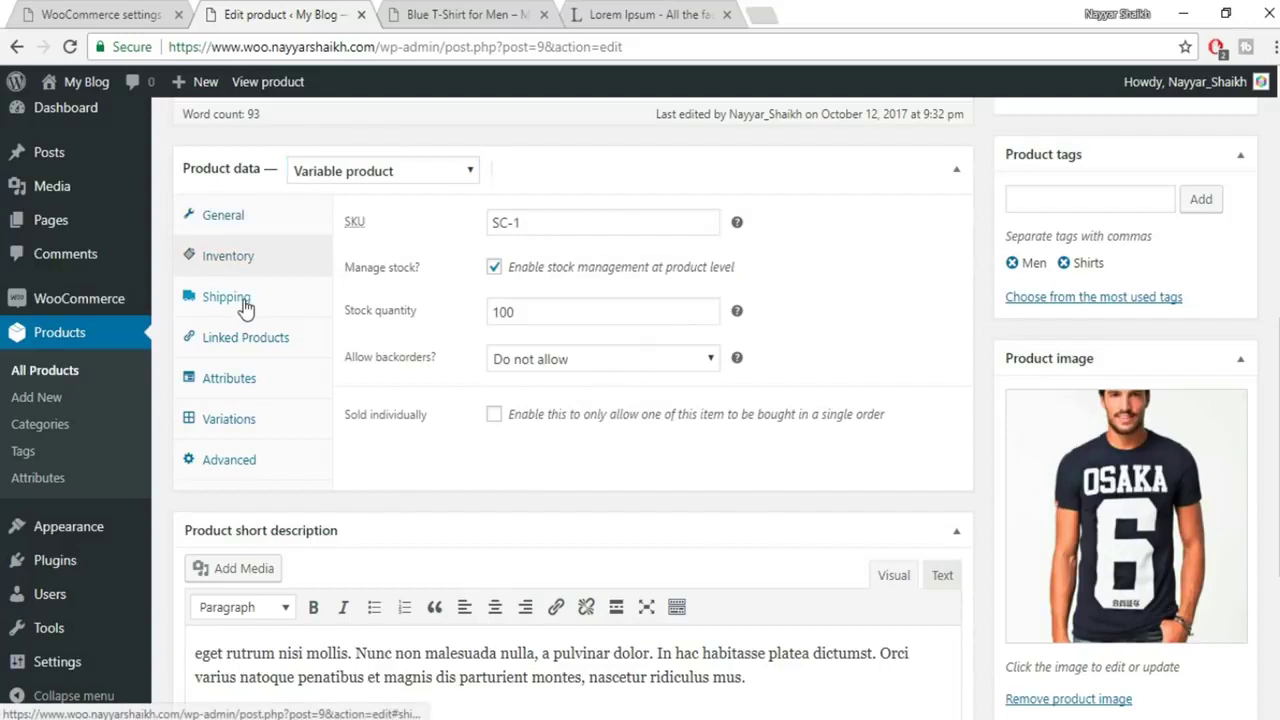
{"action": "left_click", "coordinate": [244, 304]}
{"action": "left_click", "coordinate": [276, 340]}
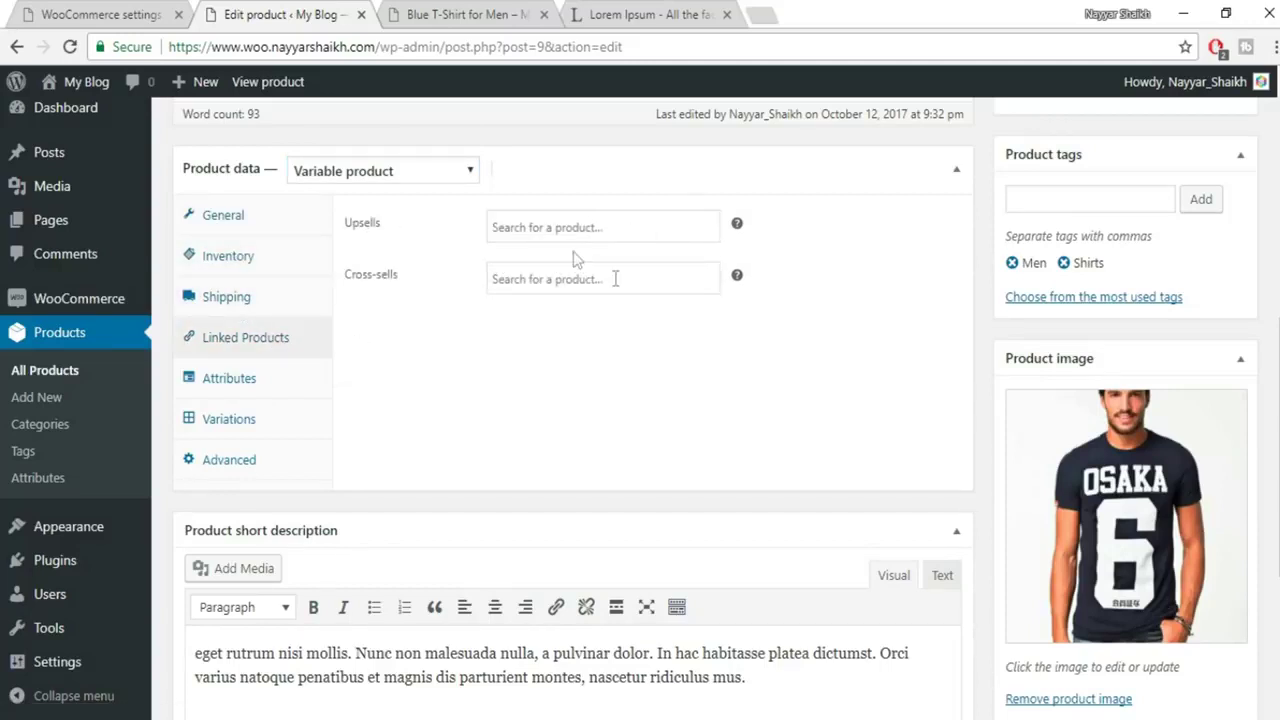
{"action": "left_click", "coordinate": [614, 228]}
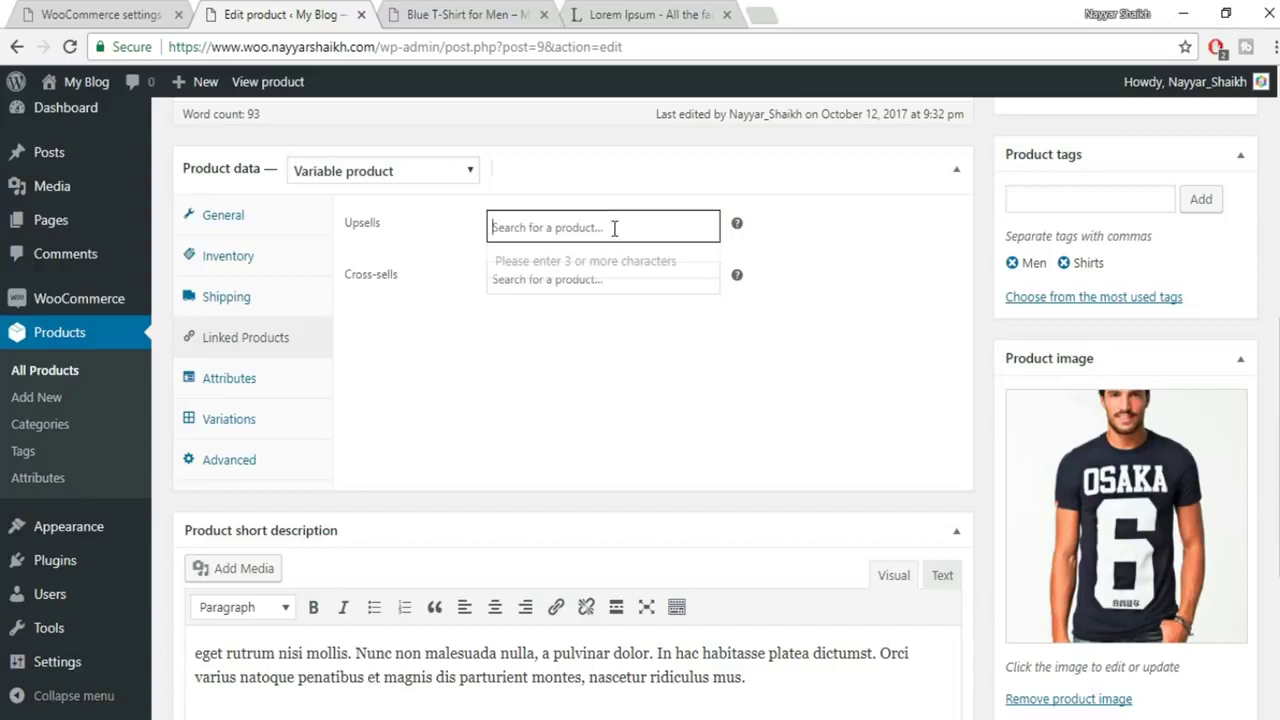
{"action": "left_click", "coordinate": [559, 237]}
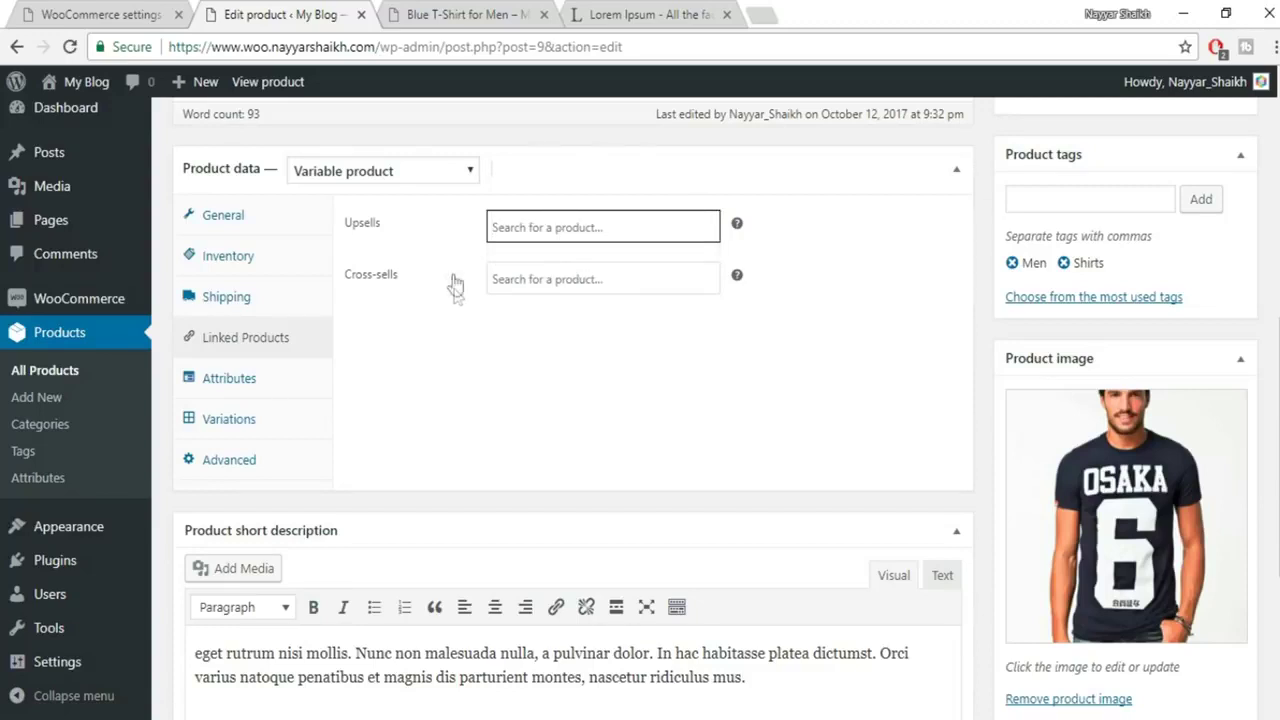
Add and save a custom product attribute named Colors, used for variations, with the values Blue | White | Black.
{"action": "left_click", "coordinate": [230, 385]}
{"action": "left_click", "coordinate": [541, 220]}
{"action": "left_click", "coordinate": [500, 337]}
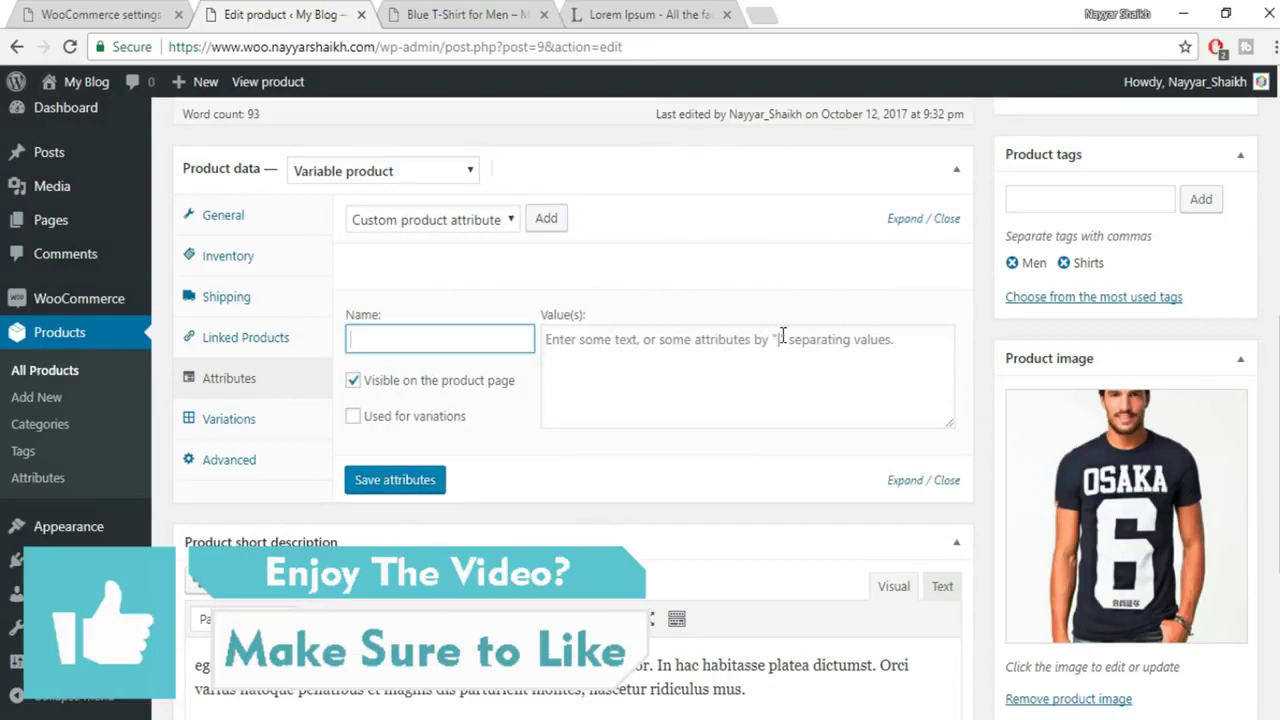
{"action": "type", "text": "Colors"}
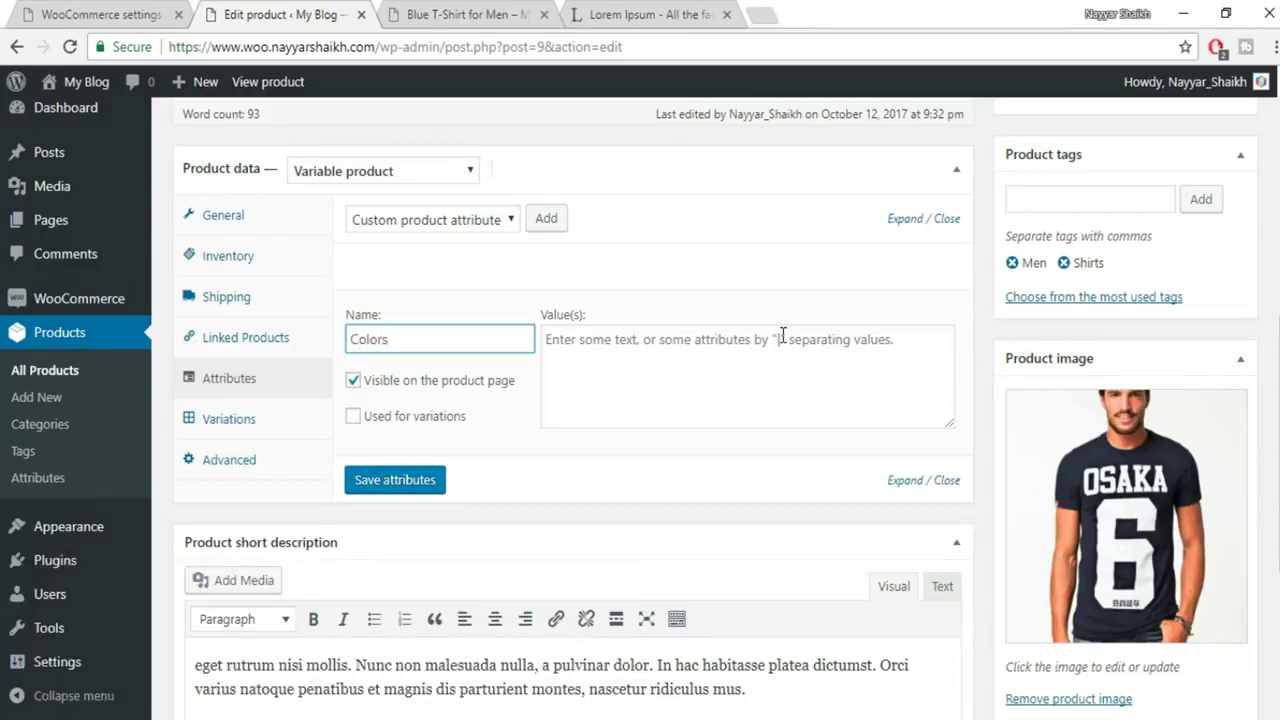
{"action": "left_click", "coordinate": [376, 418]}
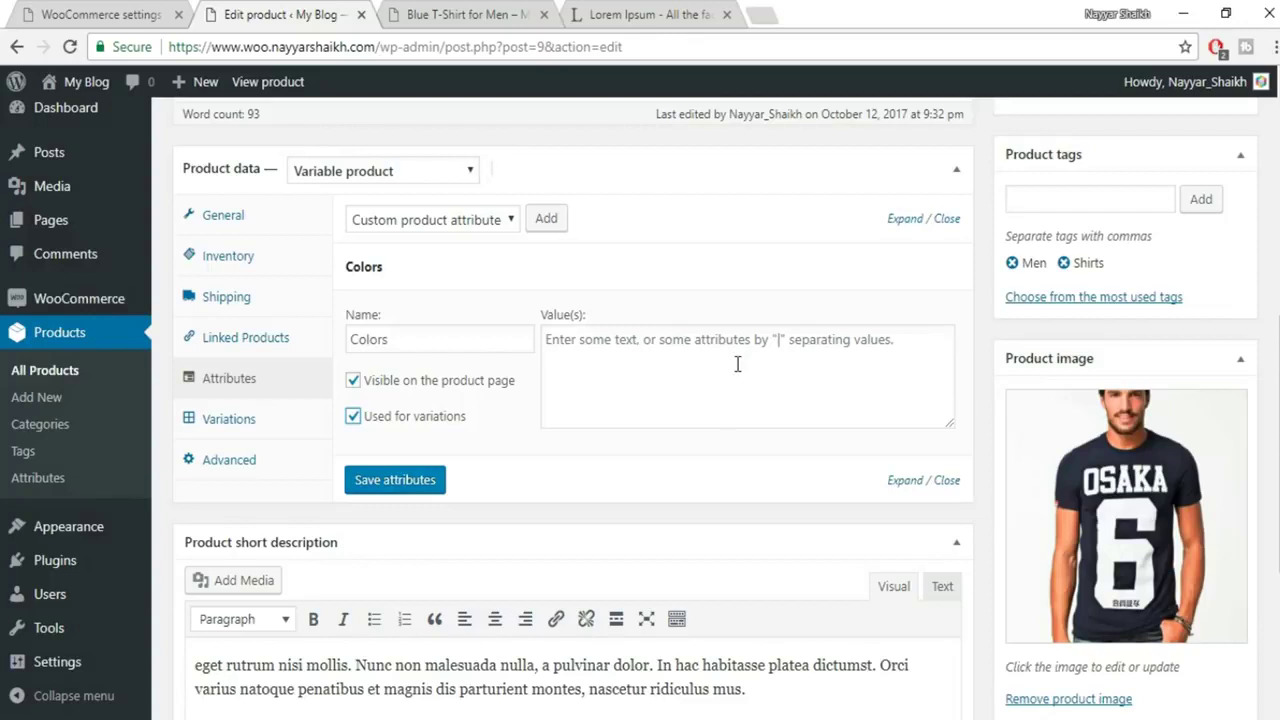
{"action": "left_click", "coordinate": [814, 346]}
{"action": "type", "text": "R"}
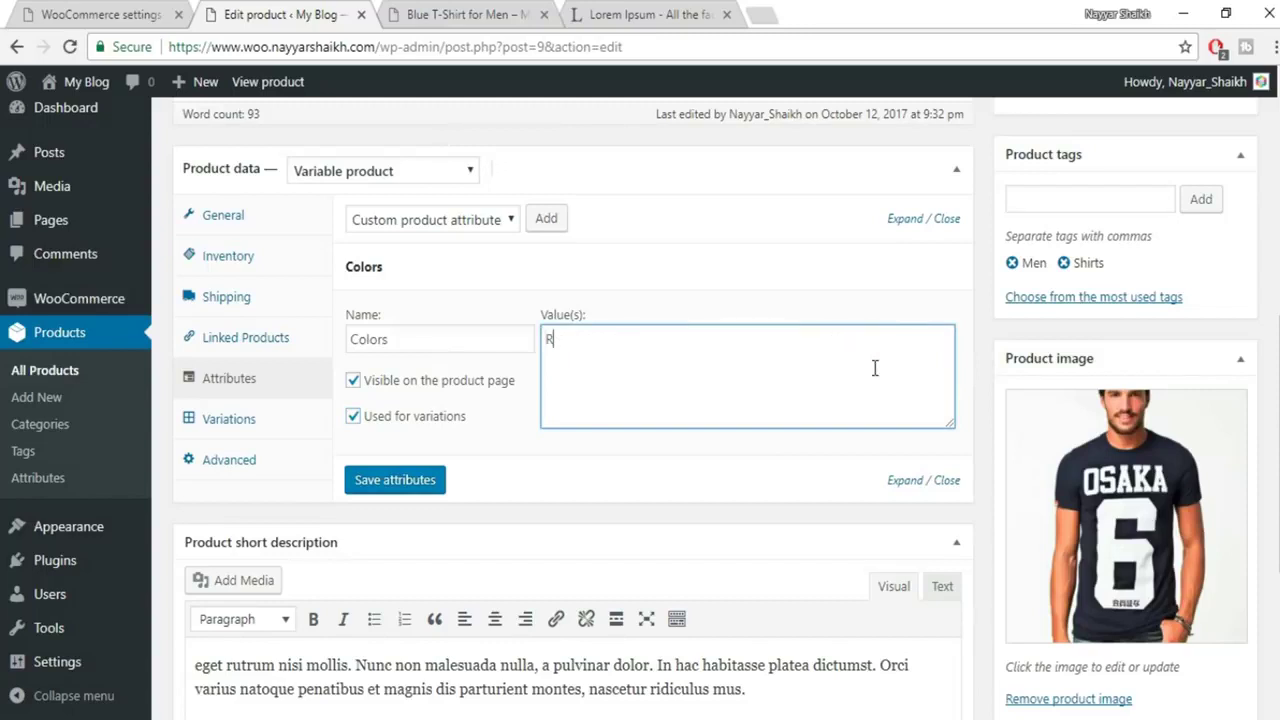
{"action": "key", "text": "BackSpace"}
{"action": "type", "text": "Blue | White | Black"}
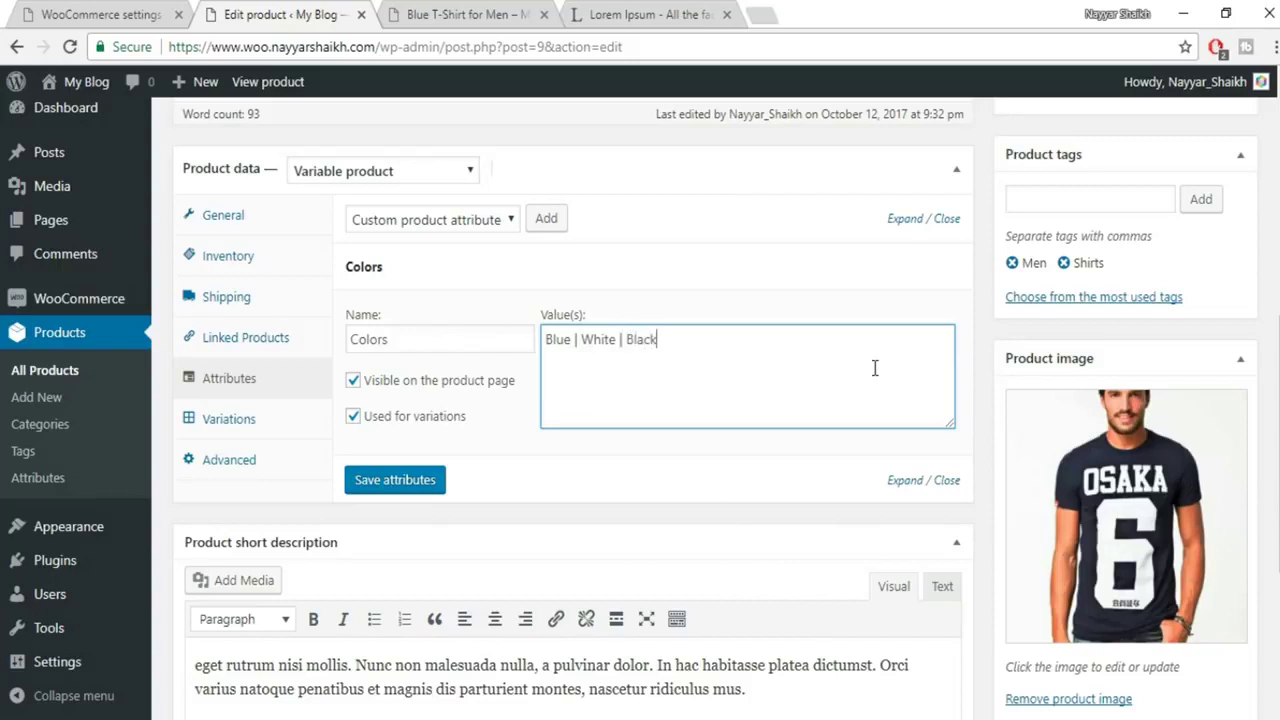
{"action": "left_click", "coordinate": [442, 482]}
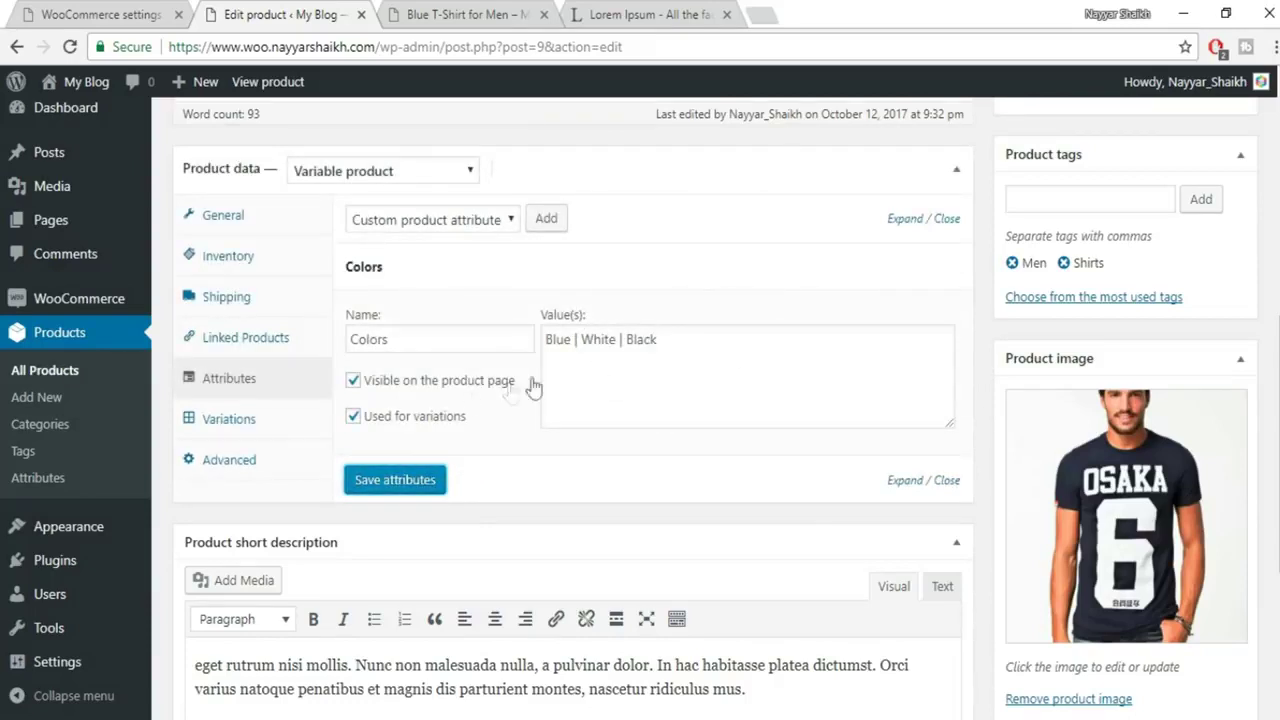
Create product variations from all attributes and confirm linking all variations.
{"action": "left_click", "coordinate": [226, 420]}
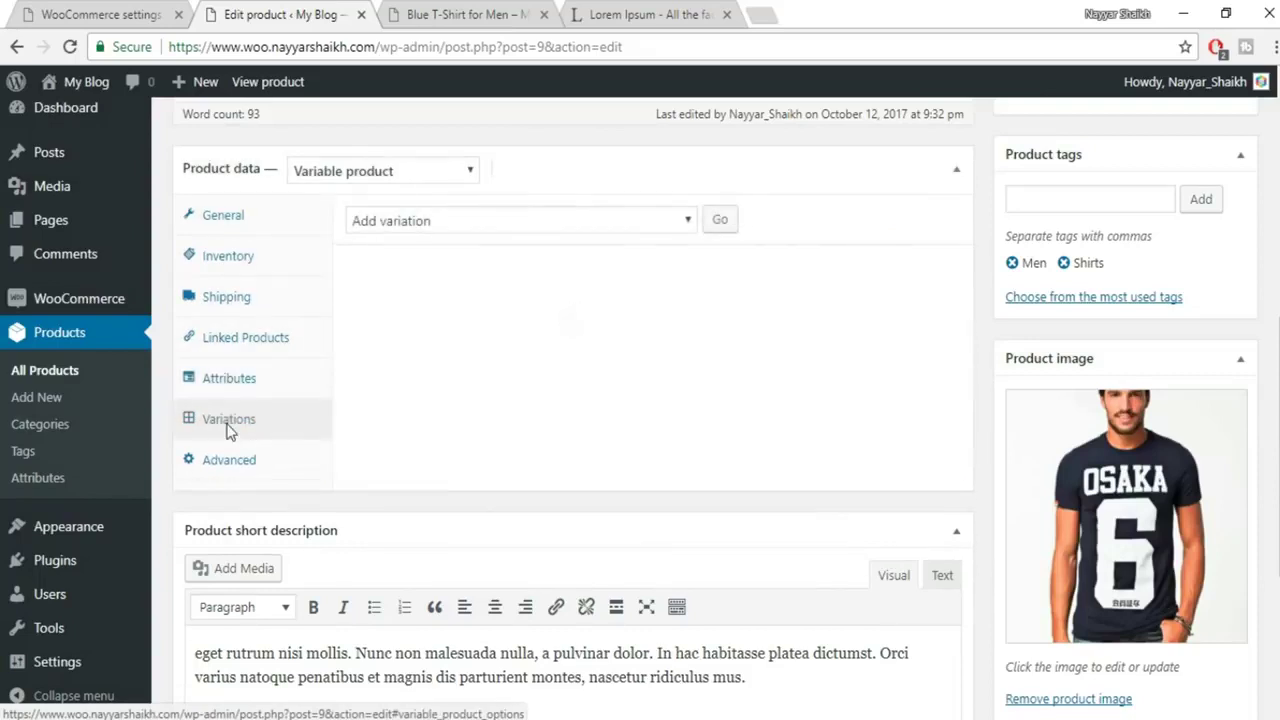
{"action": "left_click", "coordinate": [539, 219]}
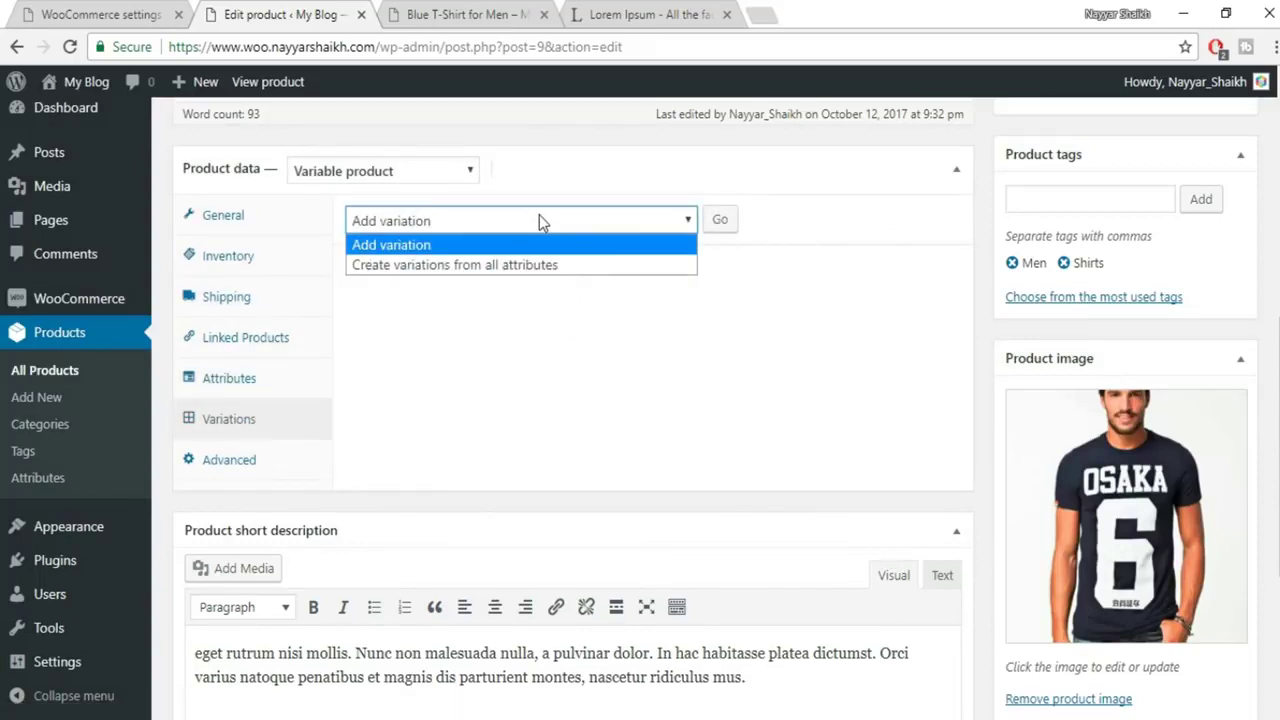
{"action": "left_click", "coordinate": [453, 266]}
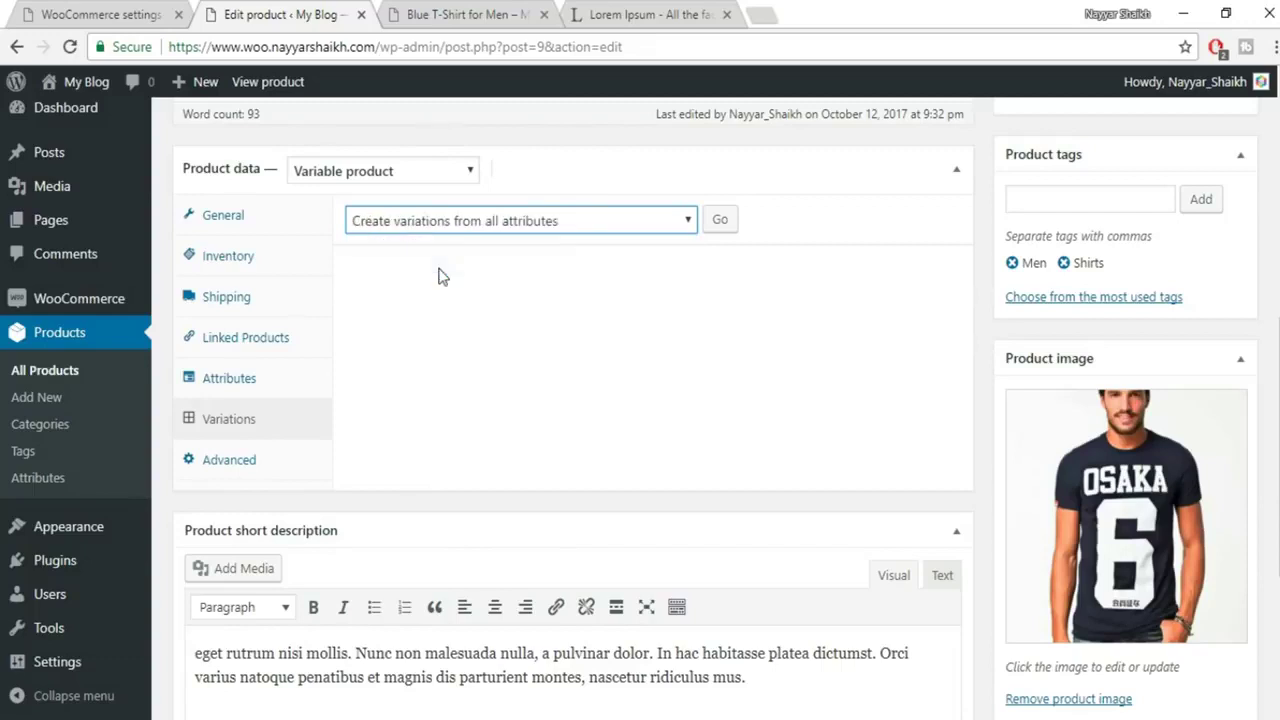
{"action": "left_click", "coordinate": [720, 221]}
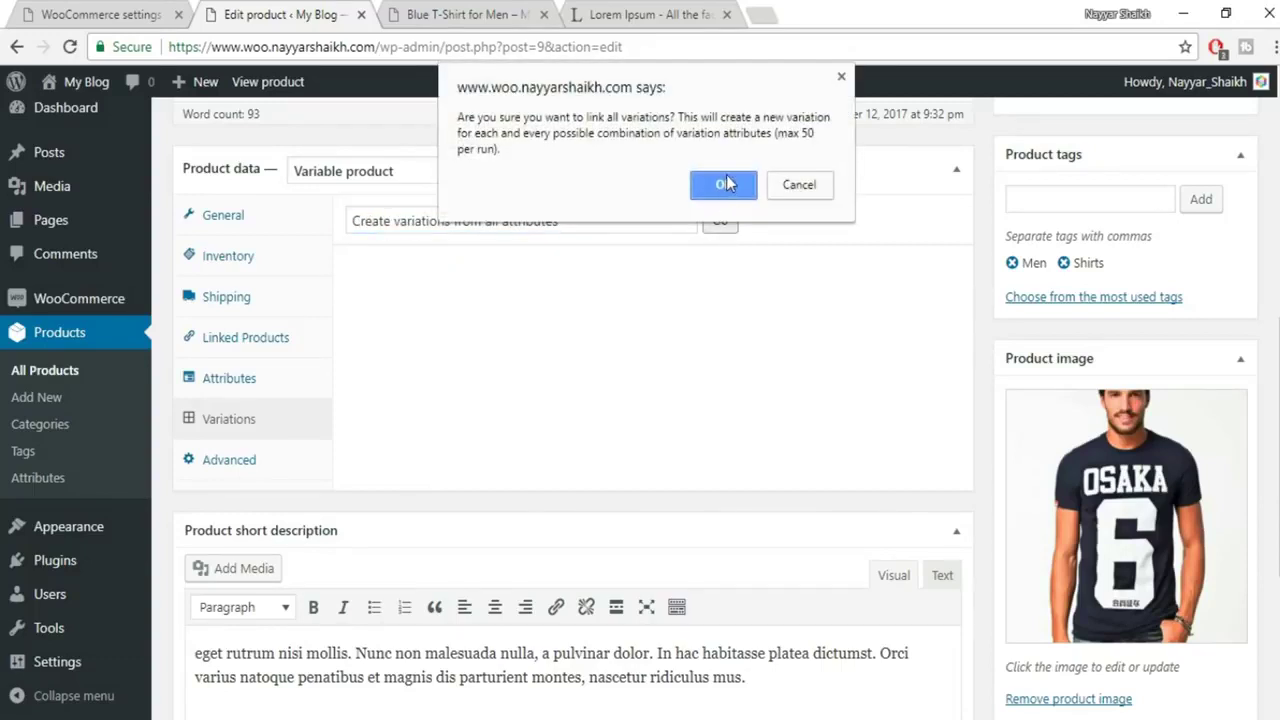
{"action": "left_click", "coordinate": [724, 187]}
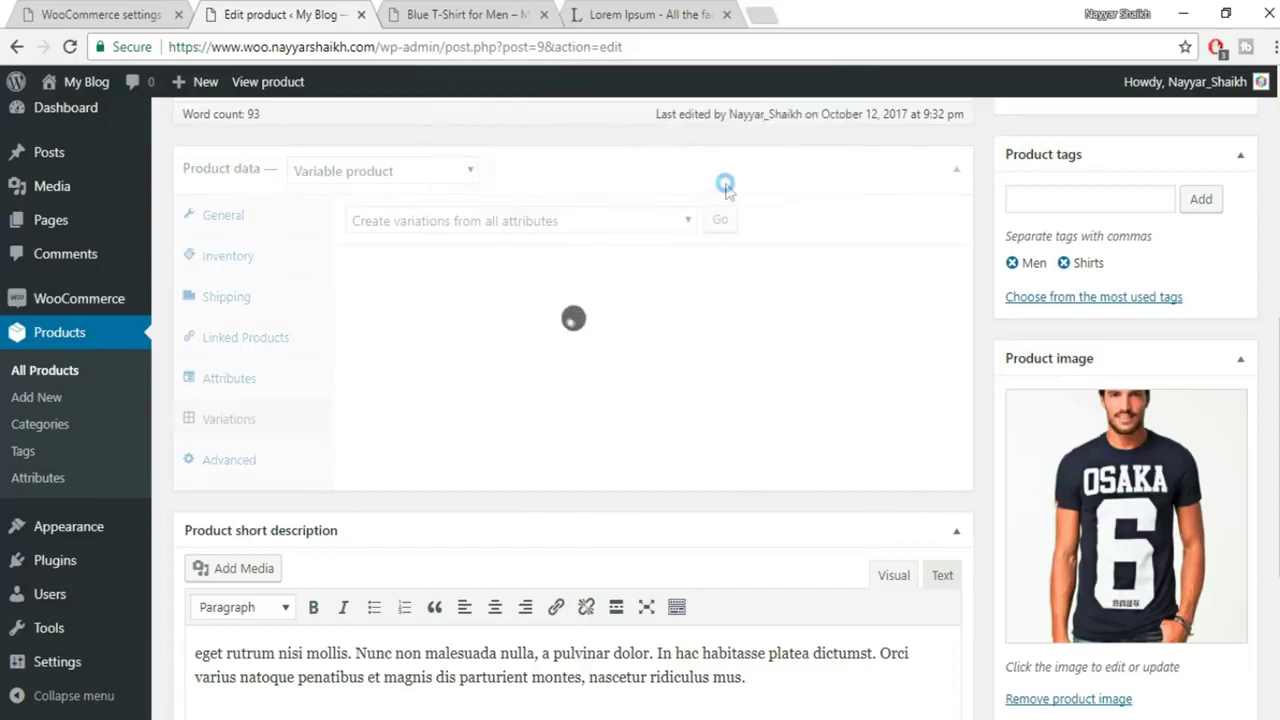
Accept the added variations, then give the Blue variation the existing 1.jpeg image and a regular price of 600.
{"action": "left_click", "coordinate": [797, 152]}
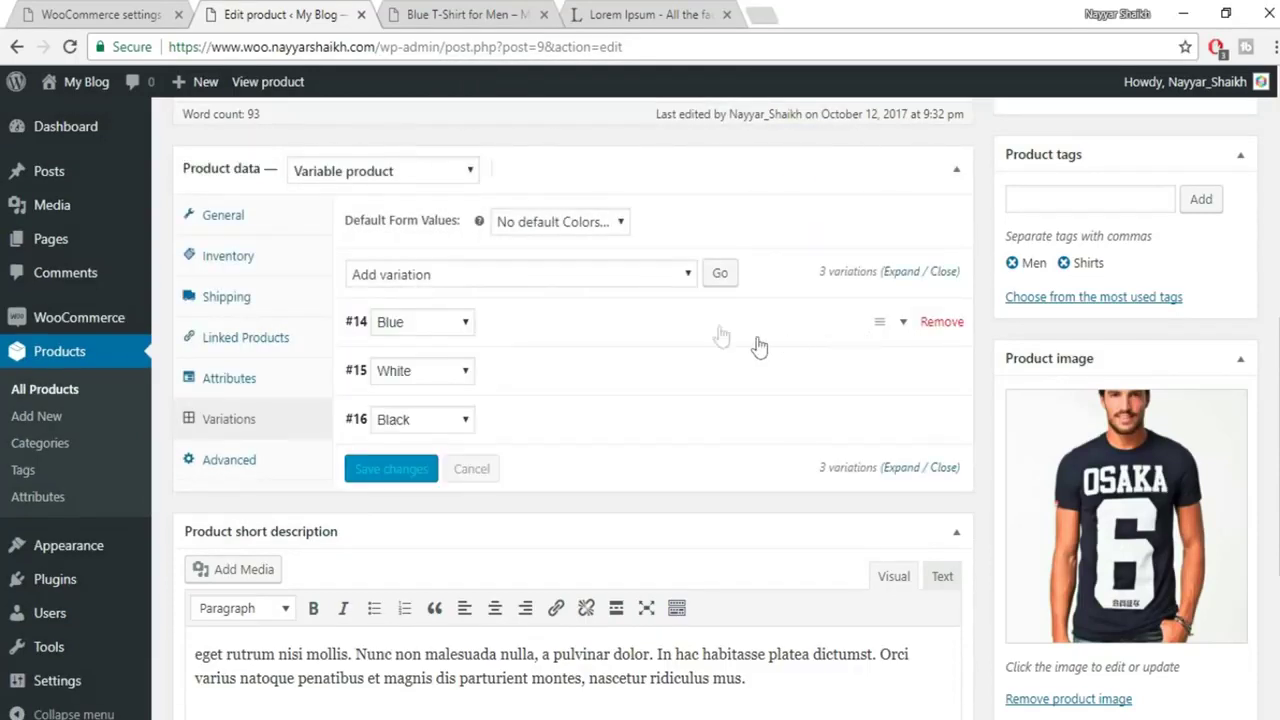
{"action": "left_click", "coordinate": [905, 328]}
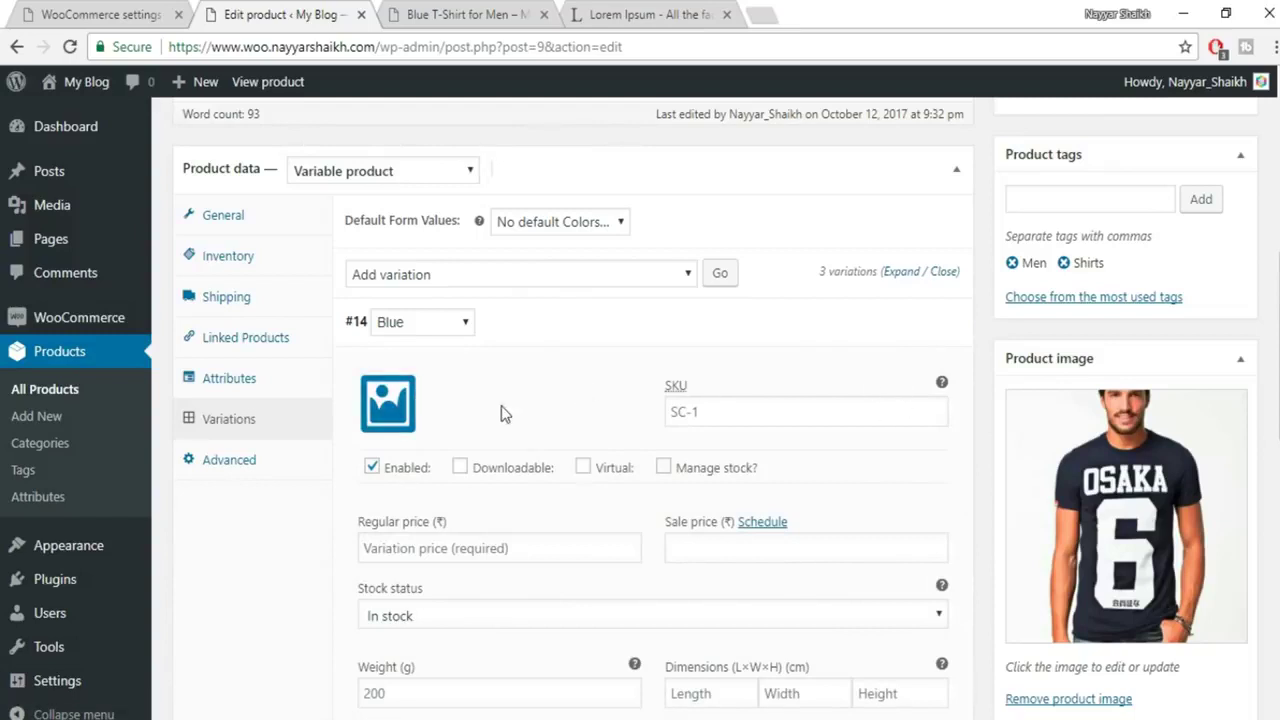
{"action": "scroll", "coordinate": [448, 337], "scroll_direction": "down", "scroll_amount": 1}
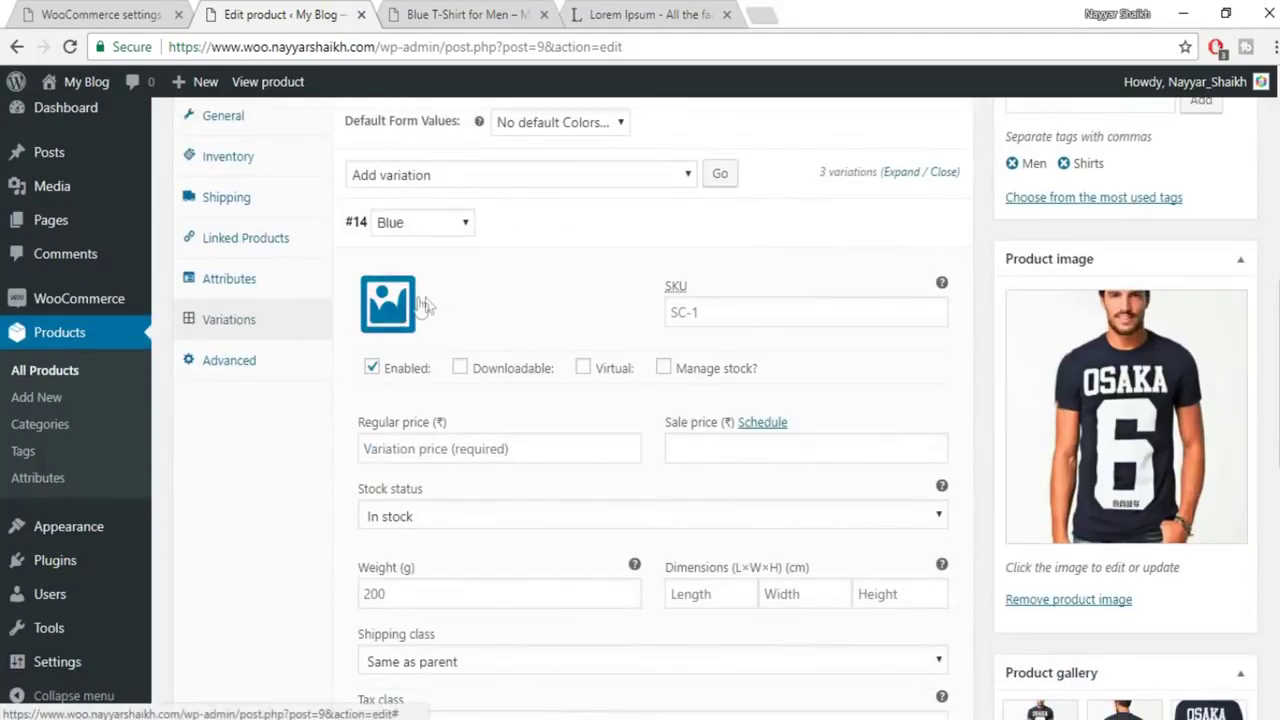
{"action": "left_click", "coordinate": [383, 308]}
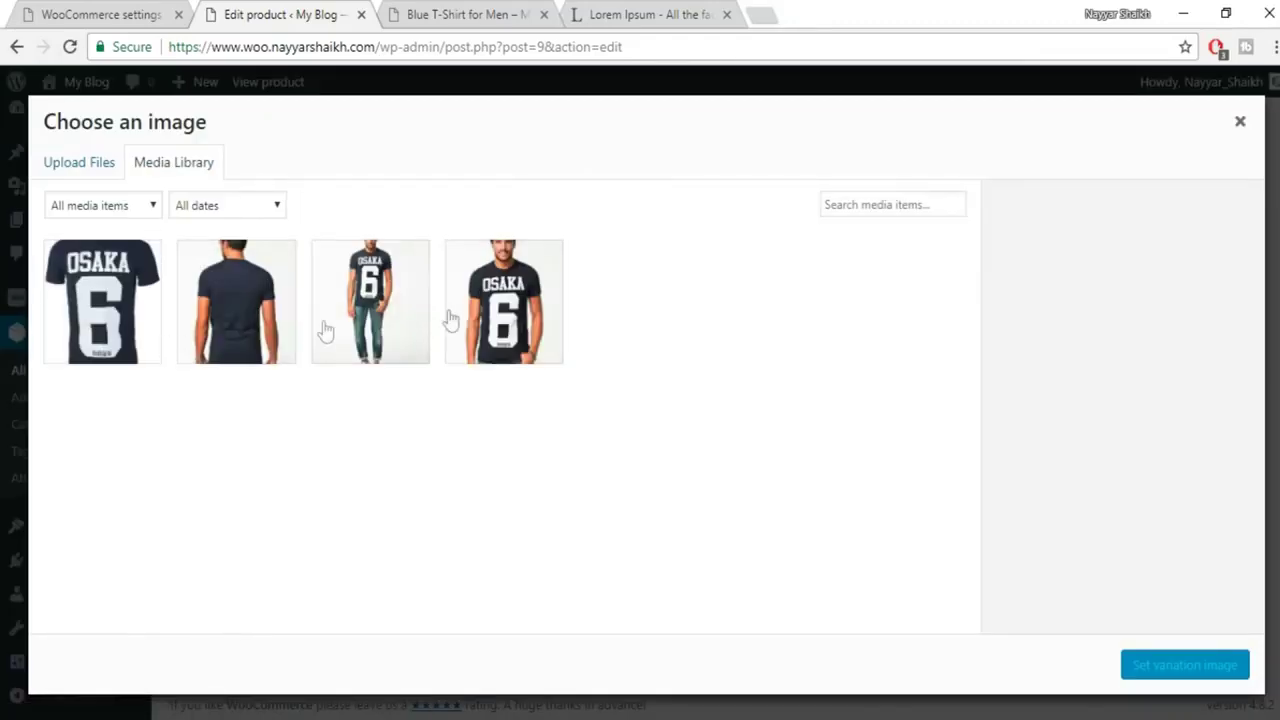
{"action": "left_click", "coordinate": [516, 318]}
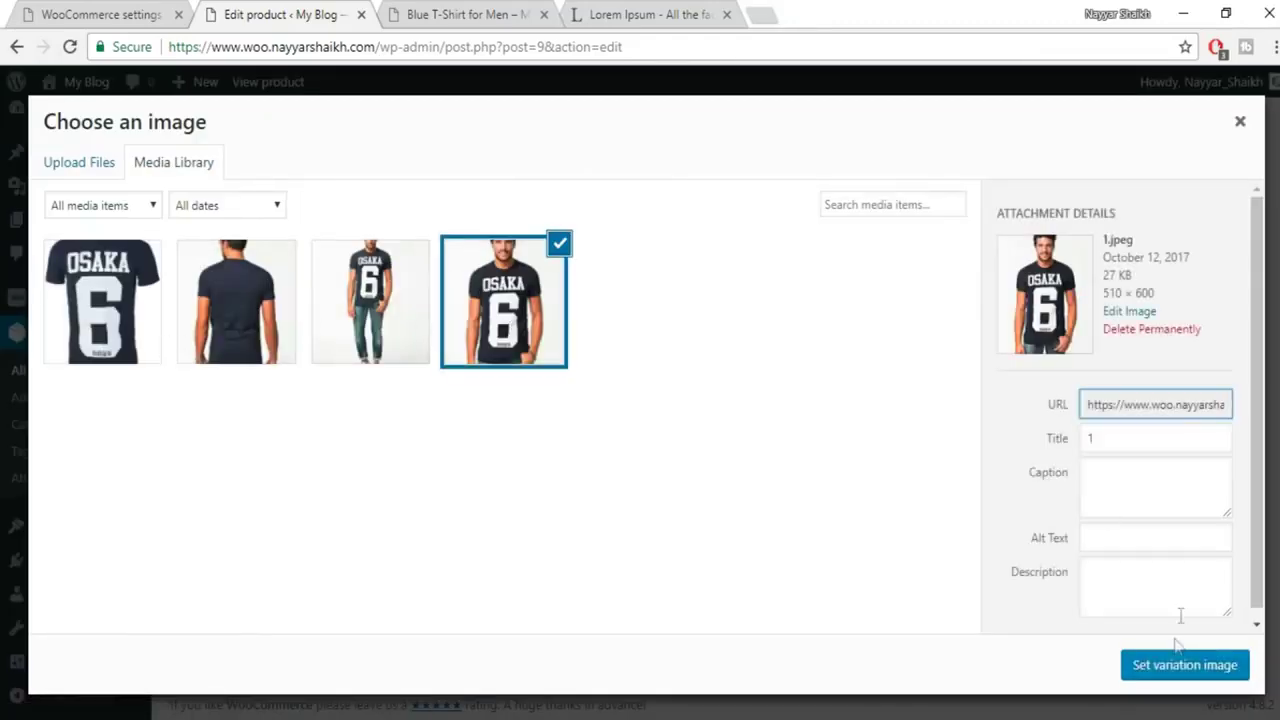
{"action": "left_click", "coordinate": [1178, 668]}
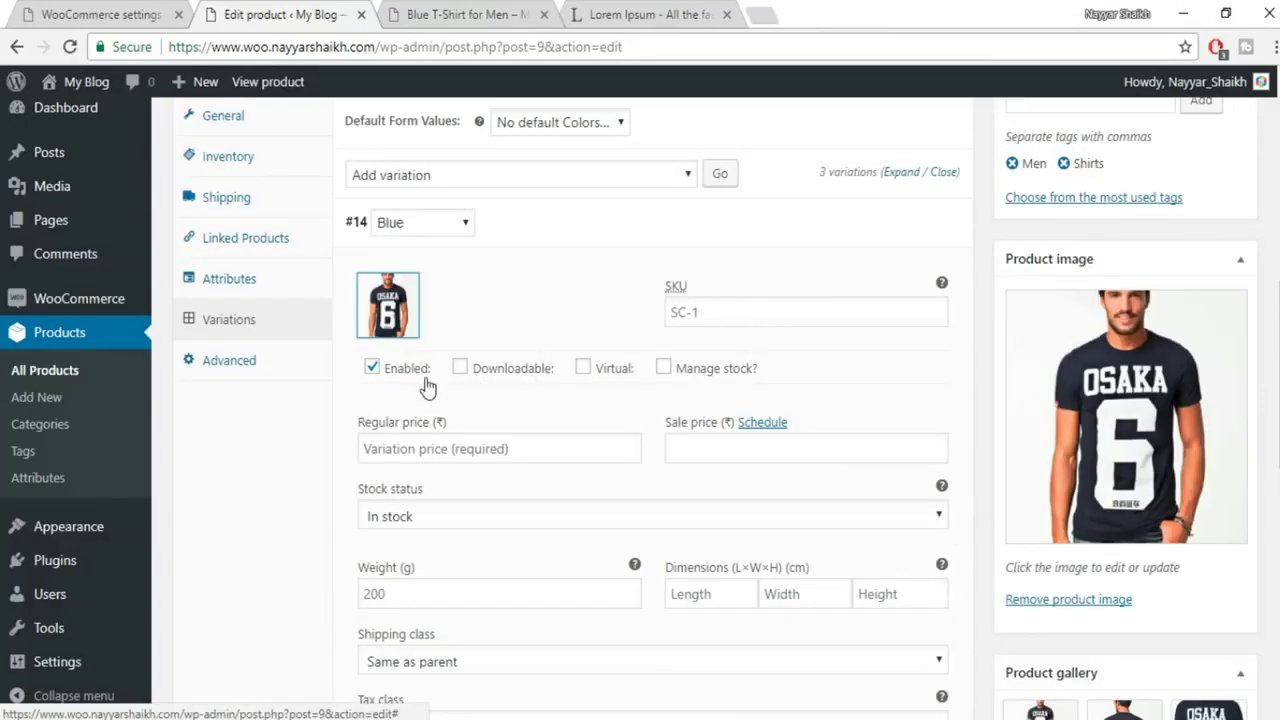
{"action": "left_click", "coordinate": [466, 449]}
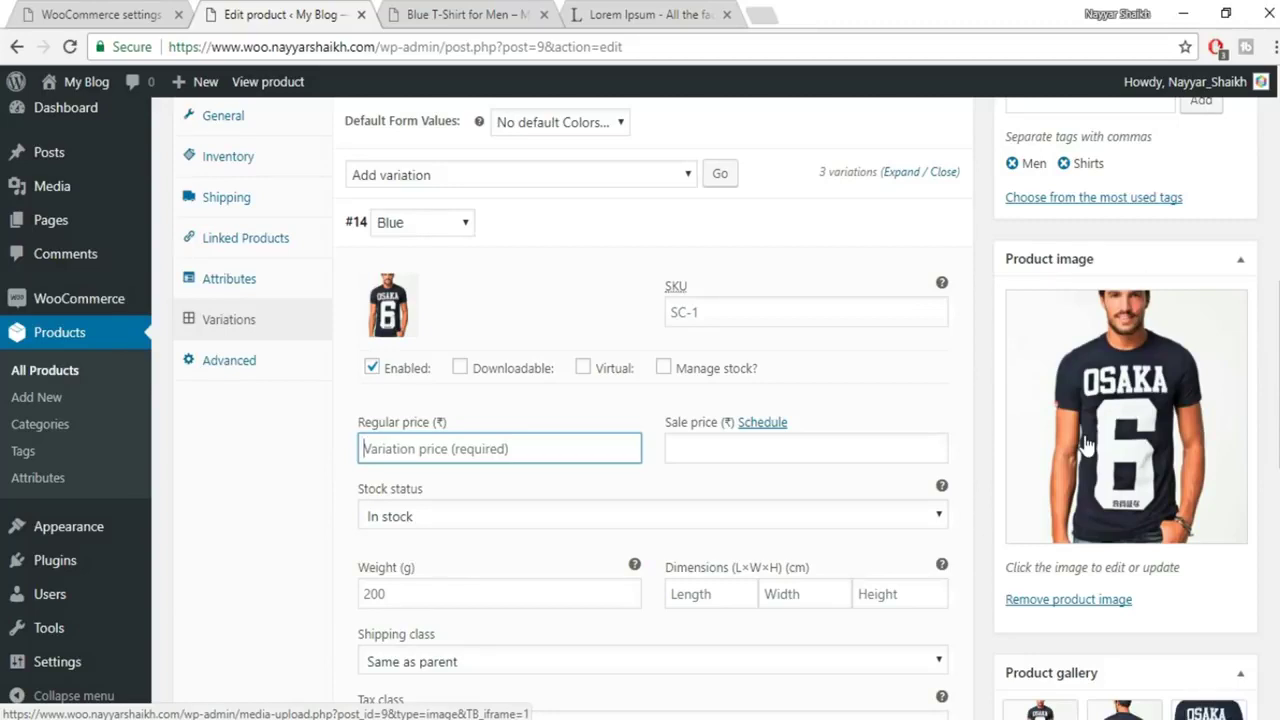
{"action": "type", "text": "600"}
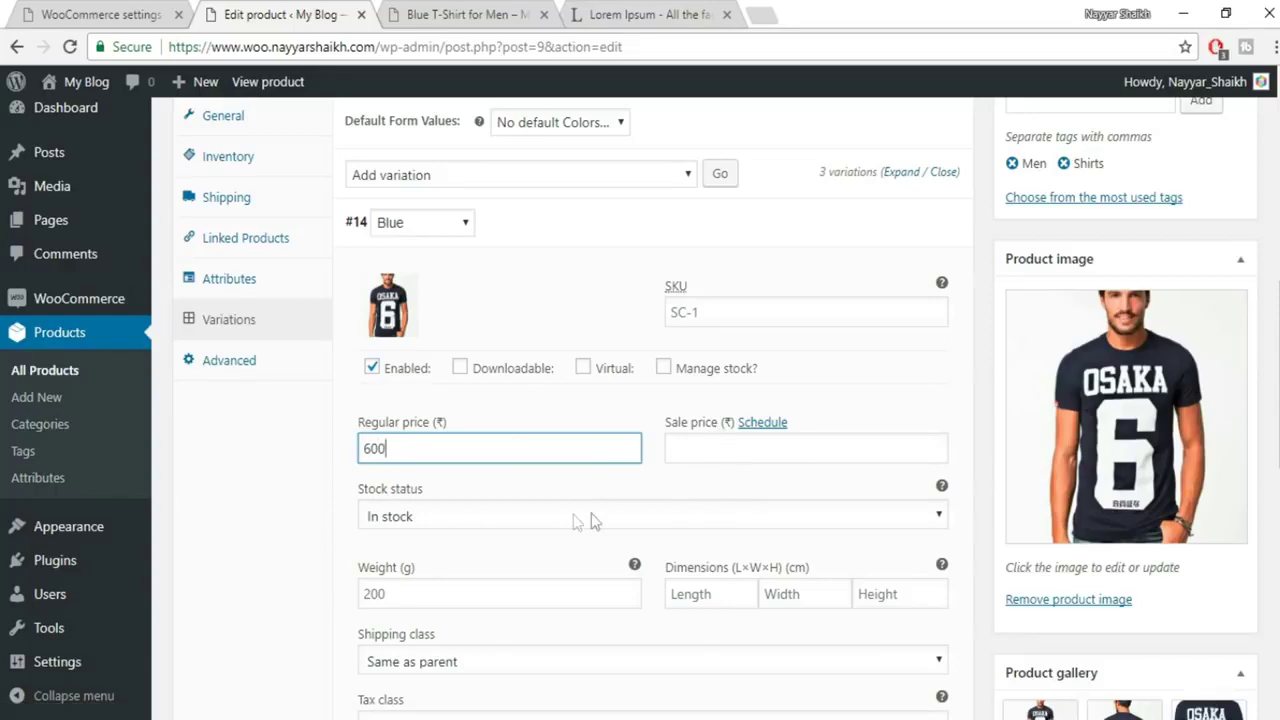
Upload image 9 from the Product Images folder and set it as the White variation's image.
{"action": "scroll", "coordinate": [498, 481], "scroll_direction": "down", "scroll_amount": 1}
{"action": "scroll", "coordinate": [571, 506], "scroll_direction": "down", "scroll_amount": 2}
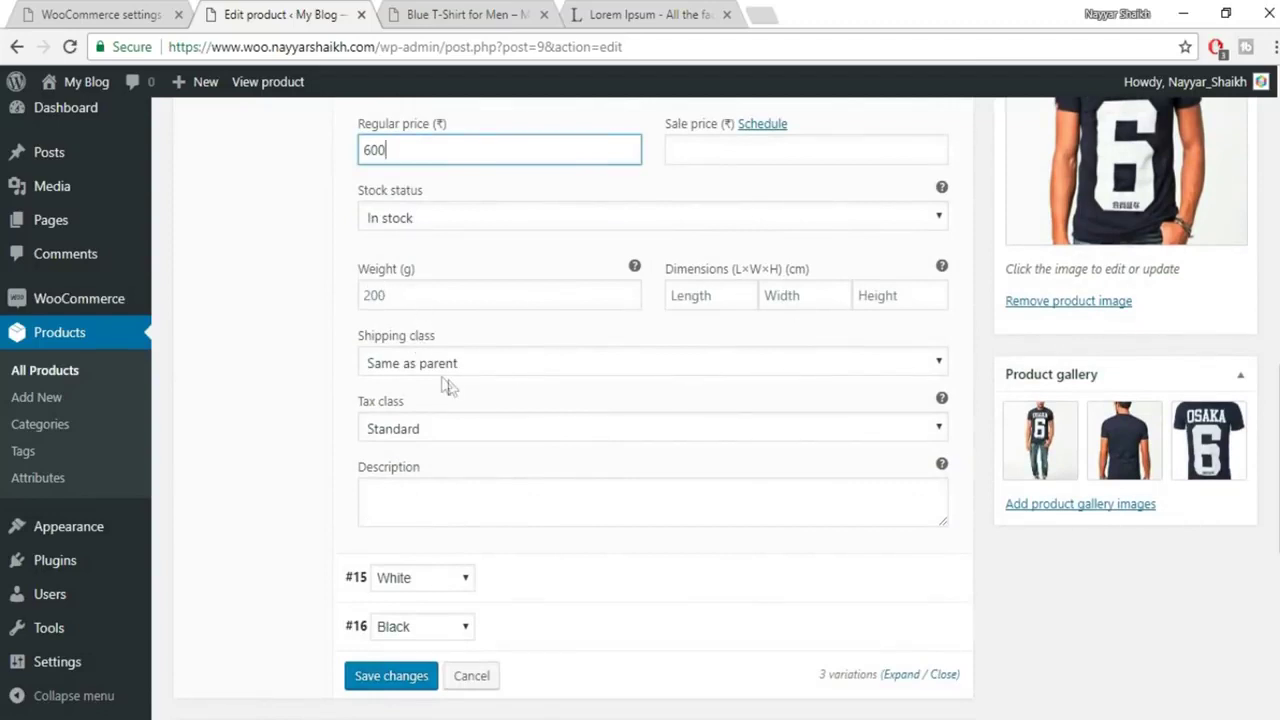
{"action": "scroll", "coordinate": [520, 482], "scroll_direction": "down", "scroll_amount": 1}
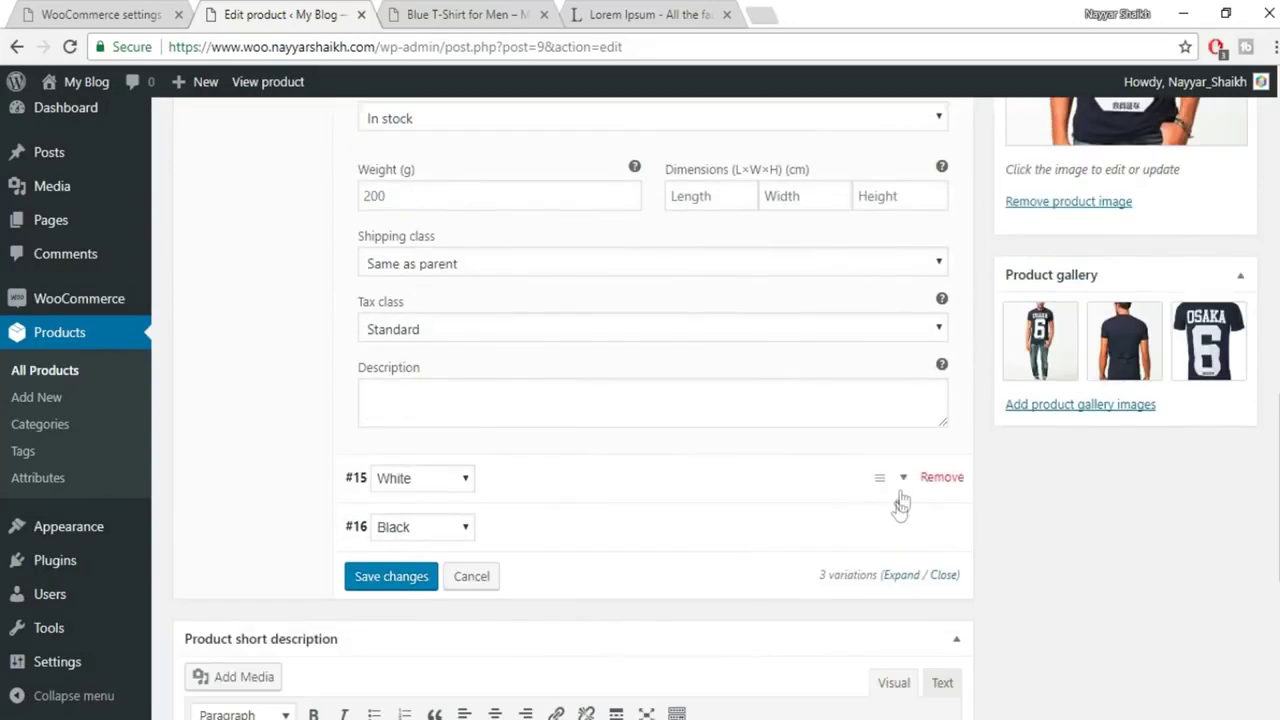
{"action": "left_click", "coordinate": [906, 490]}
{"action": "scroll", "coordinate": [906, 490], "scroll_direction": "down", "scroll_amount": 3}
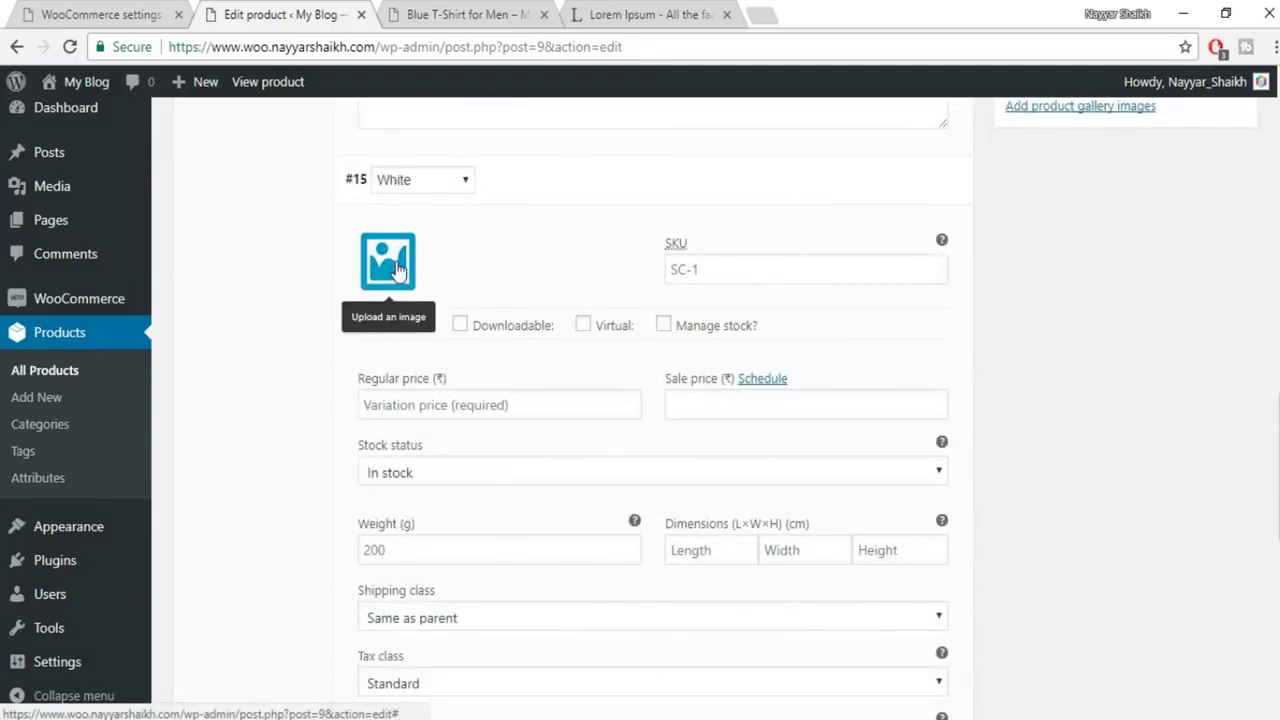
{"action": "left_click", "coordinate": [398, 268]}
{"action": "left_click", "coordinate": [68, 170]}
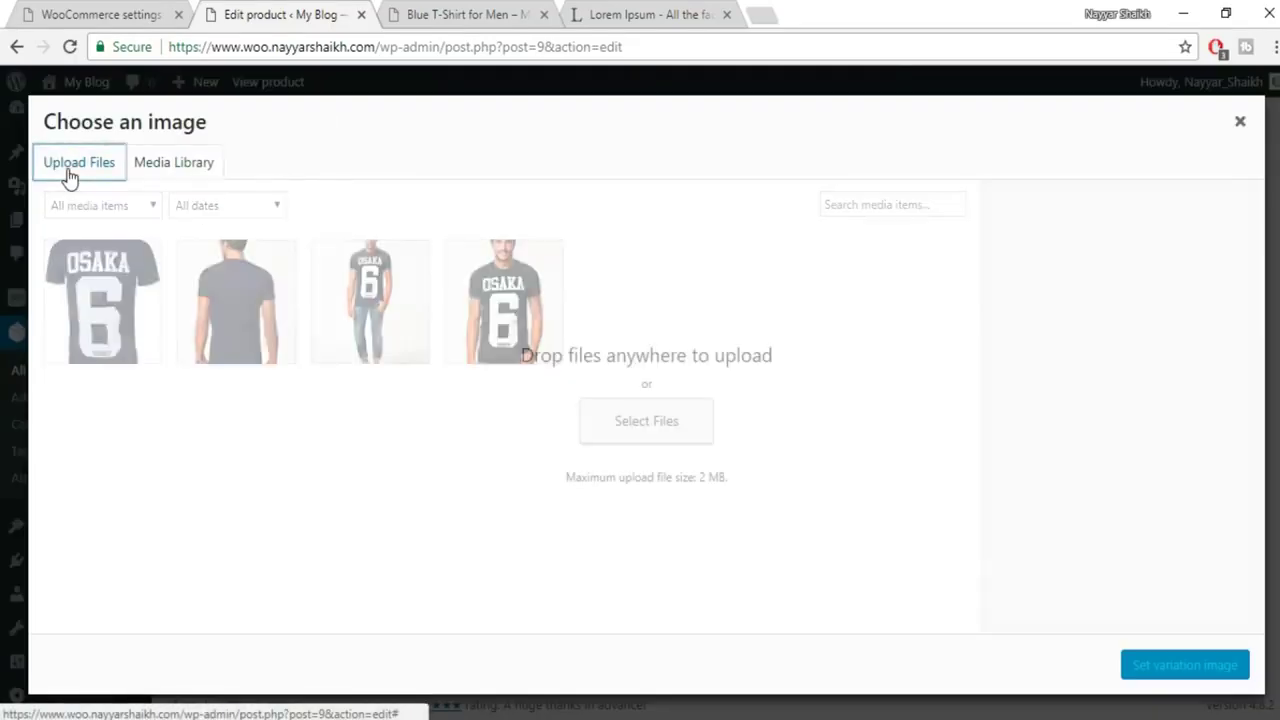
{"action": "left_click", "coordinate": [631, 437]}
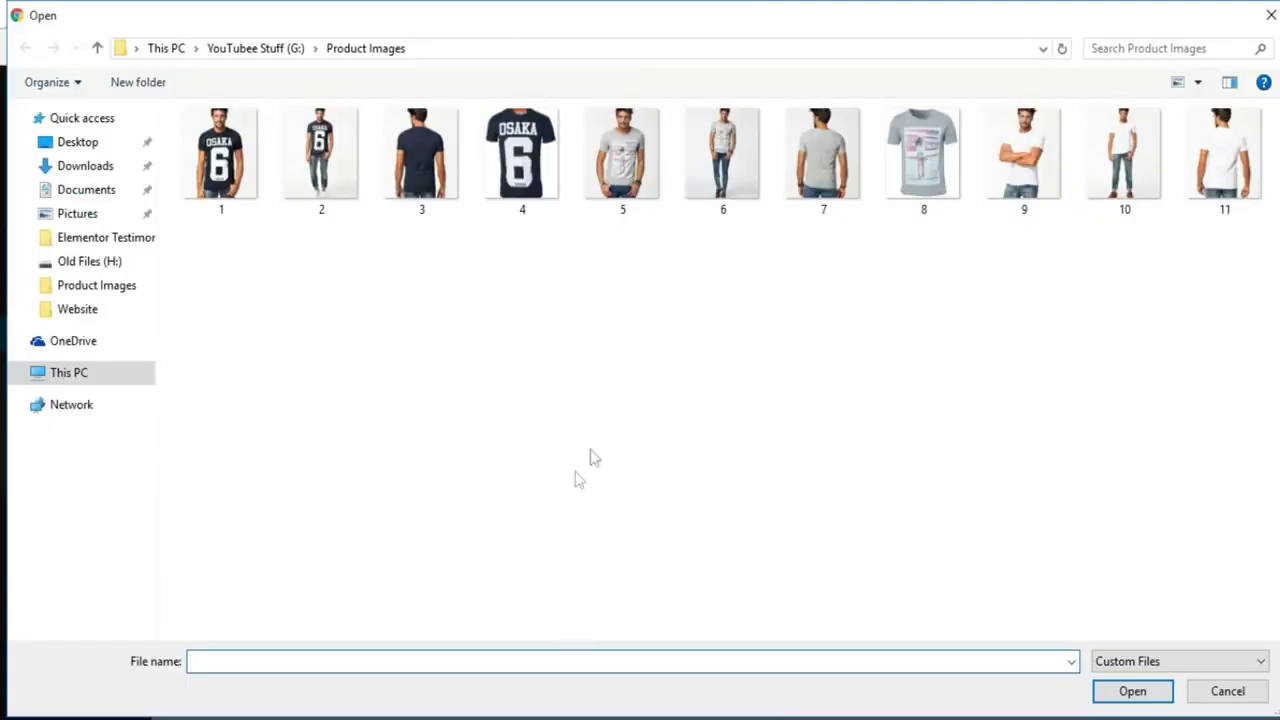
{"action": "left_click", "coordinate": [1037, 190]}
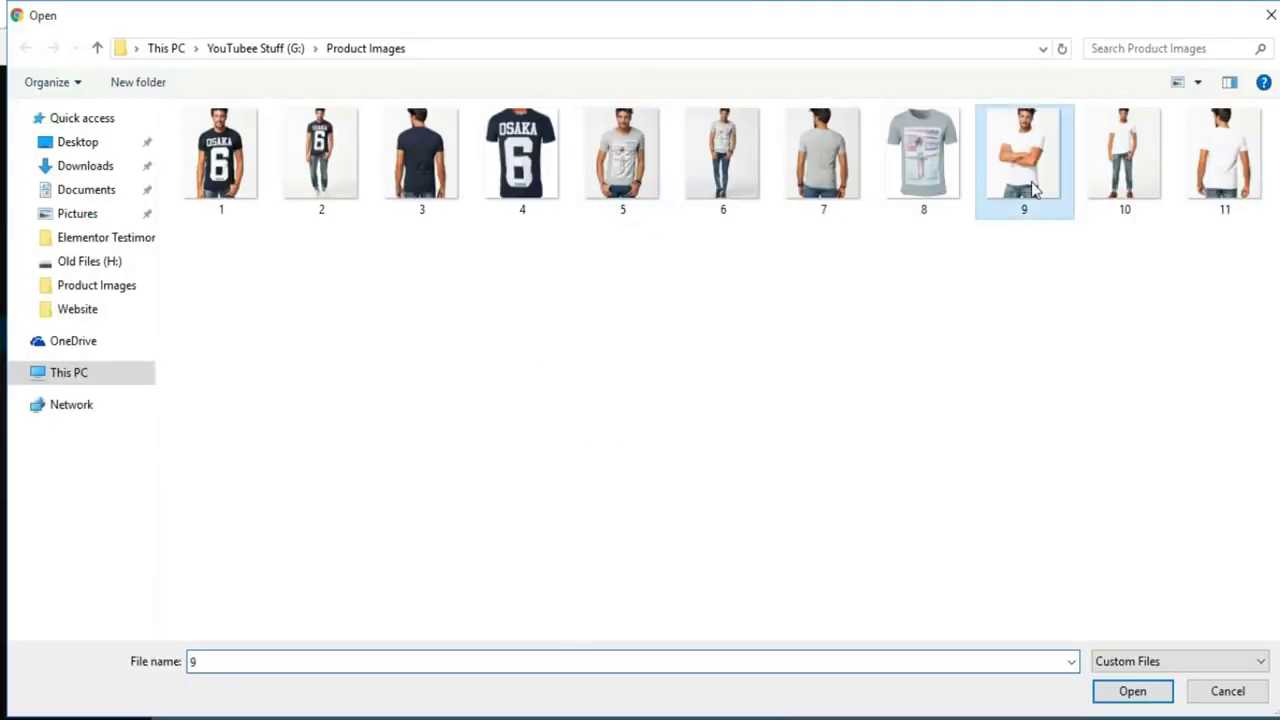
{"action": "left_click", "coordinate": [1132, 690]}
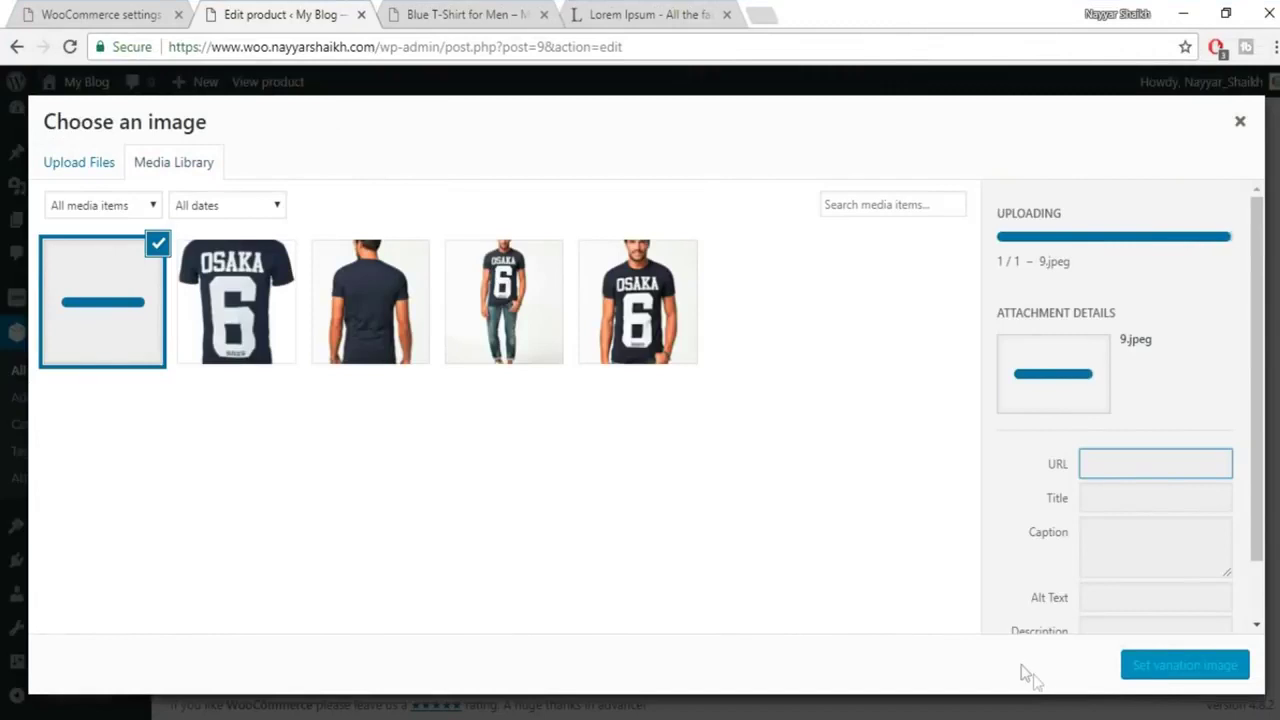
{"action": "left_click", "coordinate": [1170, 668]}
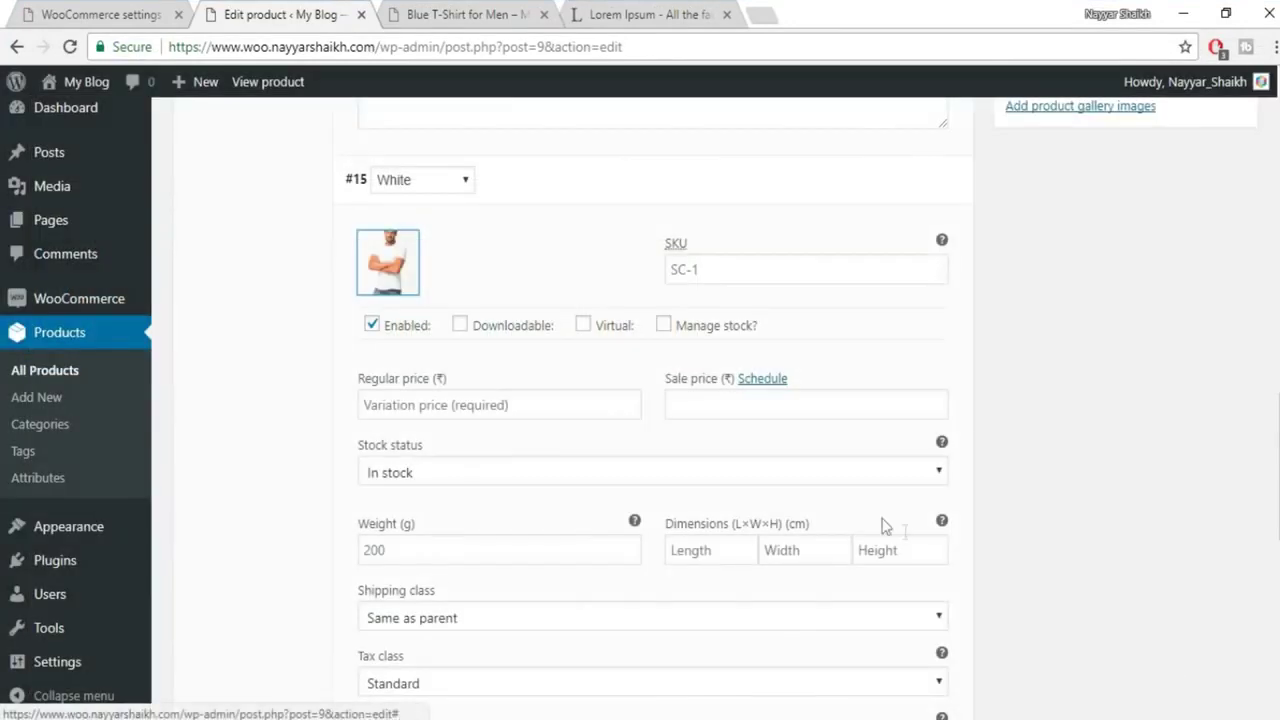
Set the White variation's regular price to 500.
{"action": "scroll", "coordinate": [1078, 469], "scroll_direction": "down", "scroll_amount": 1}
{"action": "left_click", "coordinate": [468, 308]}
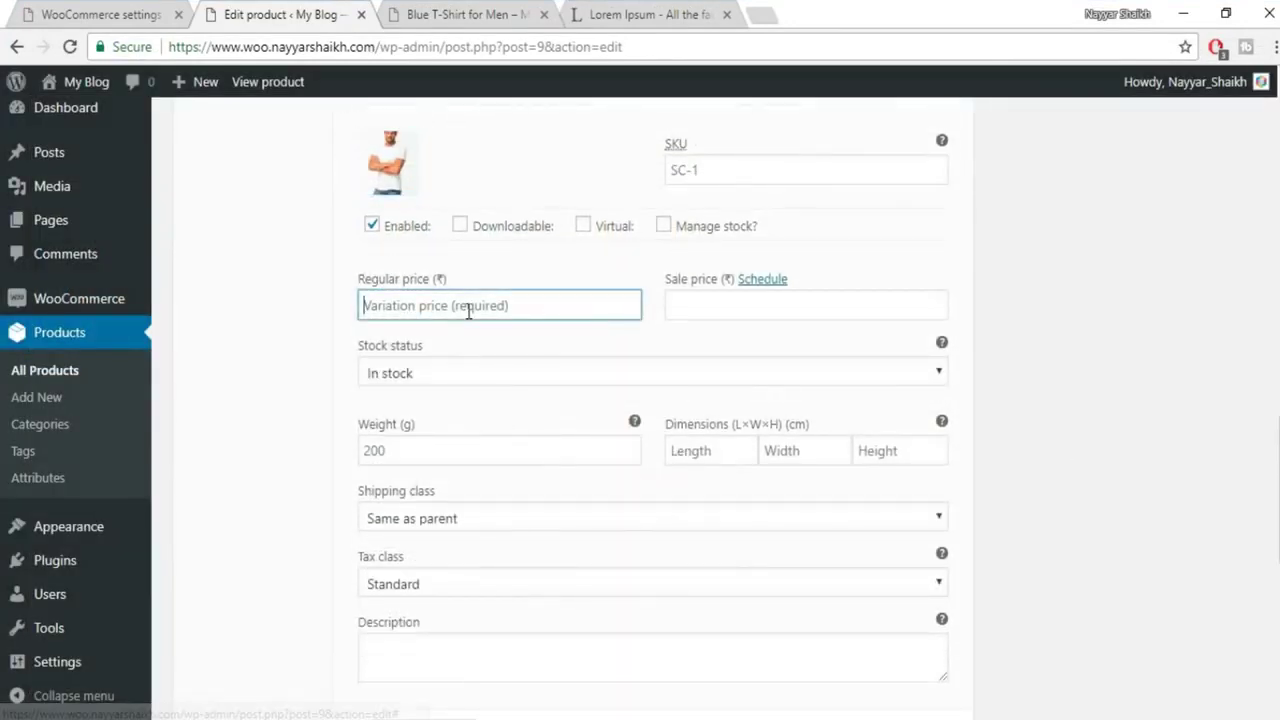
{"action": "type", "text": "500"}
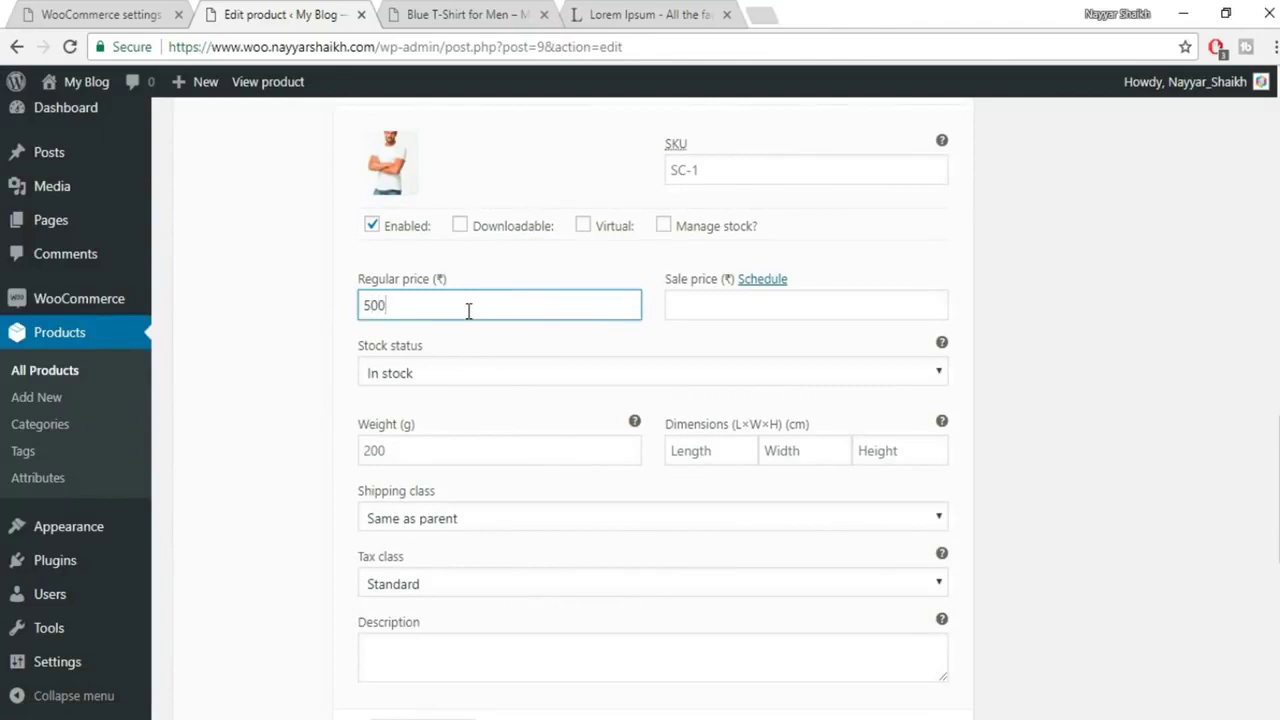
Upload image 5 from the Product Images folder and set it as the Black variation's image.
{"action": "scroll", "coordinate": [1014, 383], "scroll_direction": "down", "scroll_amount": 2}
{"action": "scroll", "coordinate": [960, 560], "scroll_direction": "down", "scroll_amount": 1}
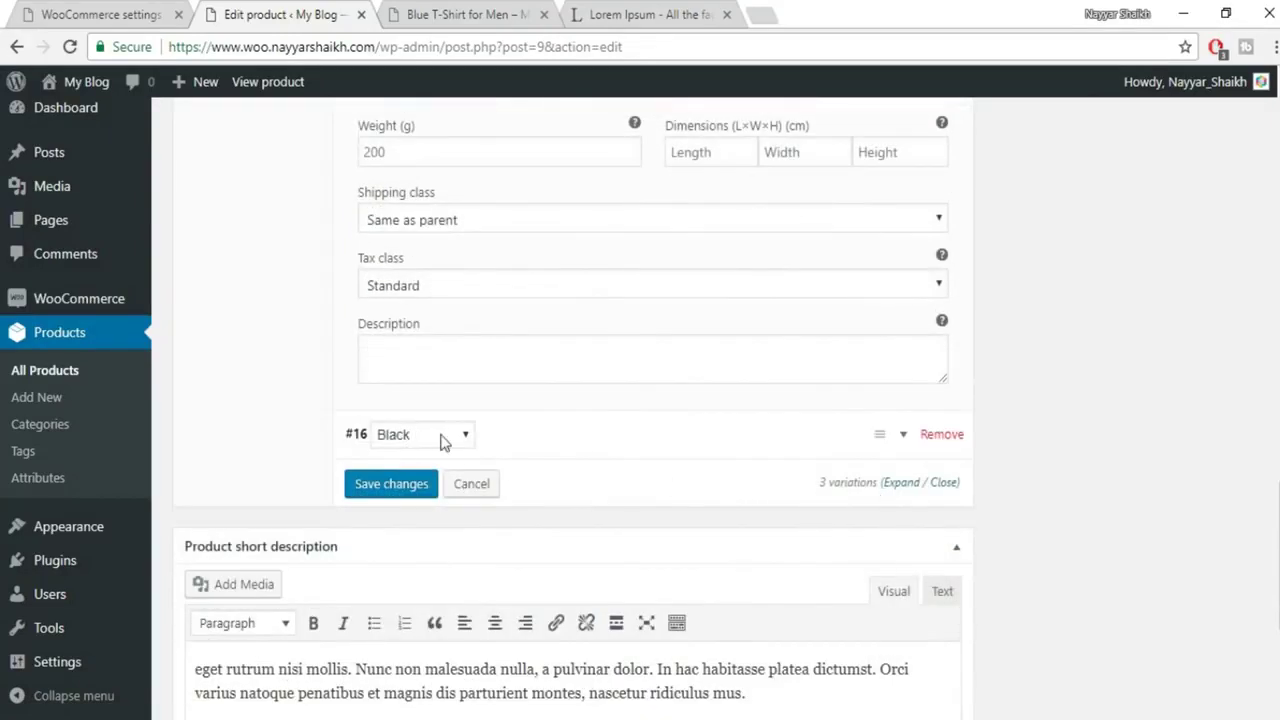
{"action": "left_click", "coordinate": [905, 435]}
{"action": "scroll", "coordinate": [1014, 427], "scroll_direction": "down", "scroll_amount": 2}
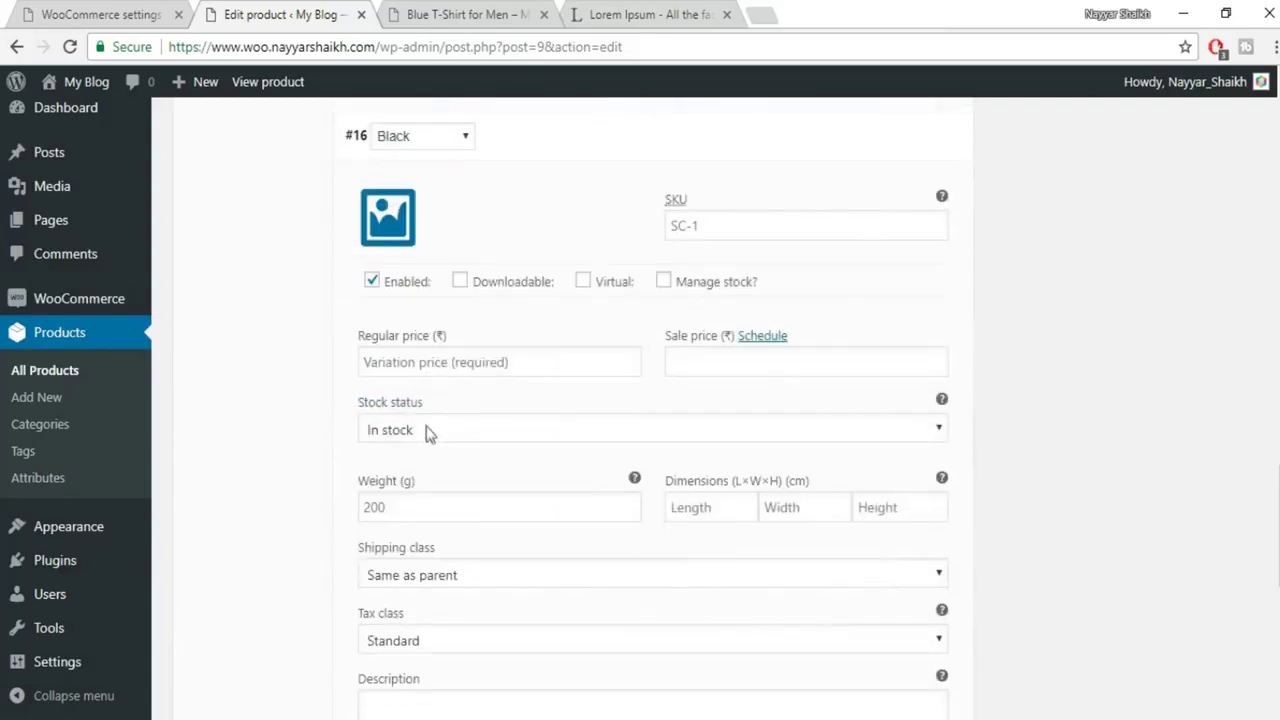
{"action": "left_click", "coordinate": [405, 240]}
{"action": "left_click", "coordinate": [65, 168]}
{"action": "left_click", "coordinate": [622, 414]}
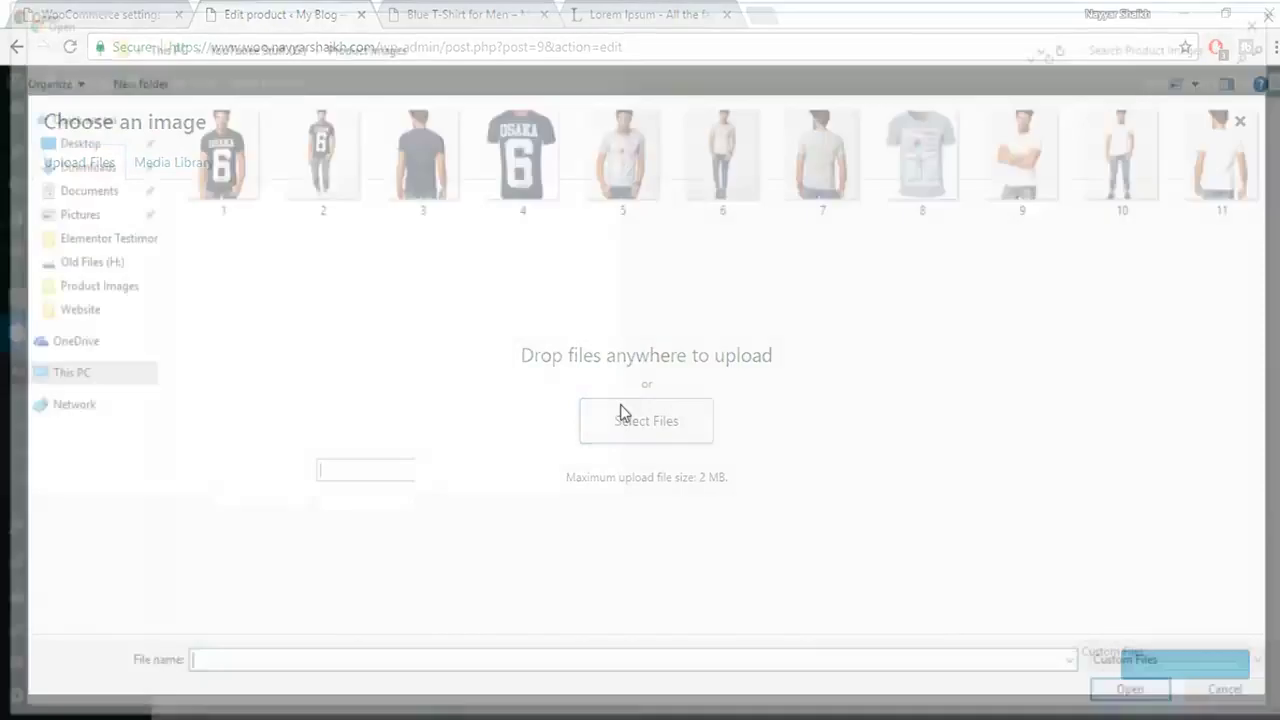
{"action": "left_click", "coordinate": [623, 176]}
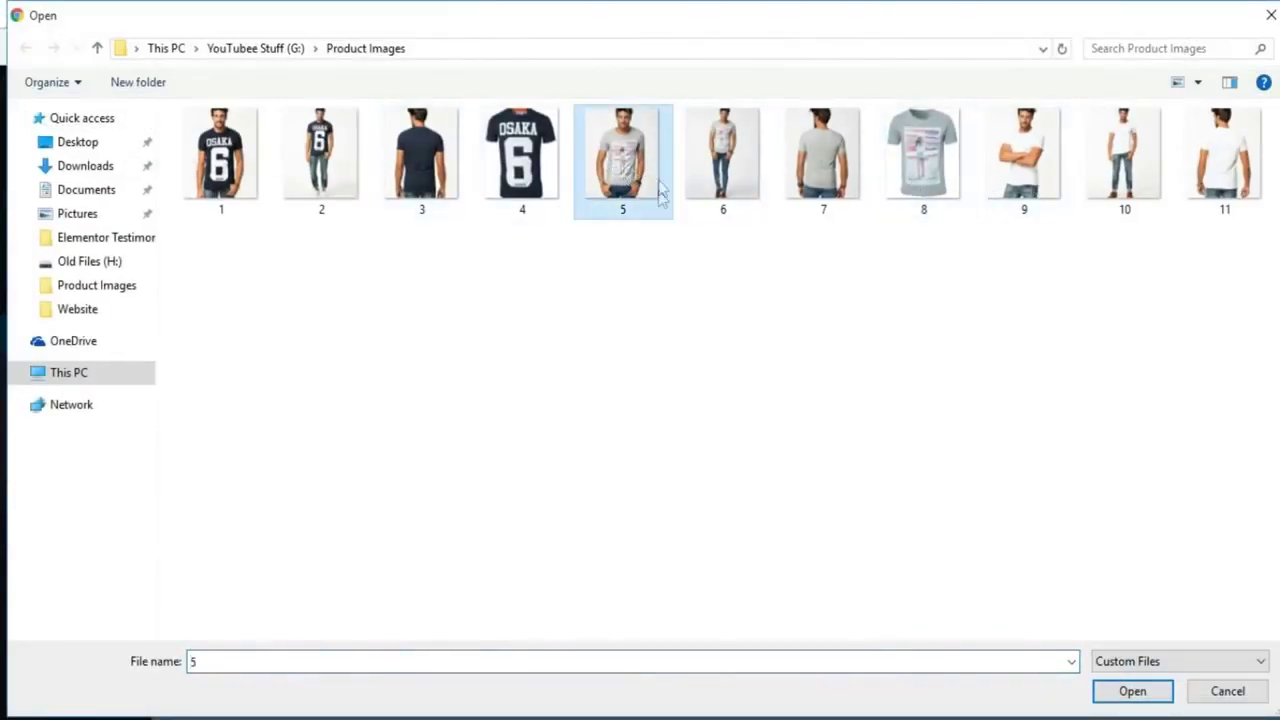
{"action": "left_click", "coordinate": [1125, 690]}
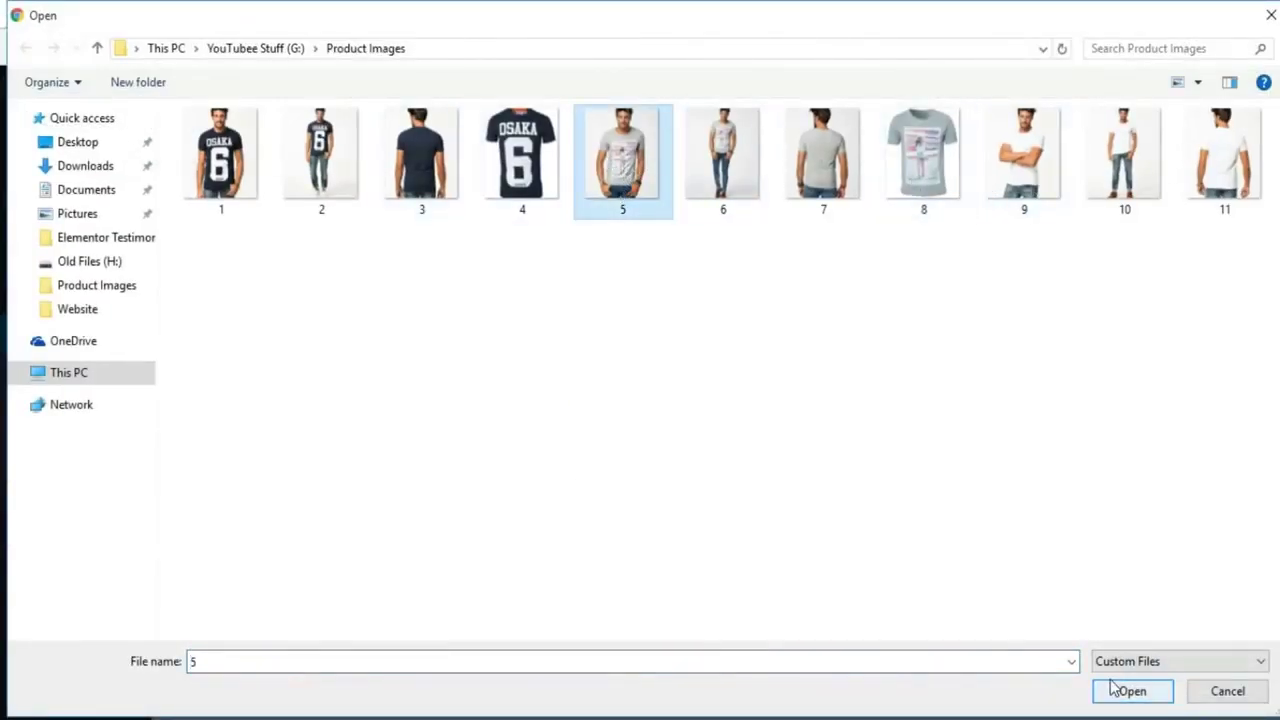
{"action": "left_click", "coordinate": [1234, 672]}
Set the Black variation's regular price to 400 and save the changes to the variations.
{"action": "left_click", "coordinate": [519, 360]}
{"action": "type", "text": "40"}
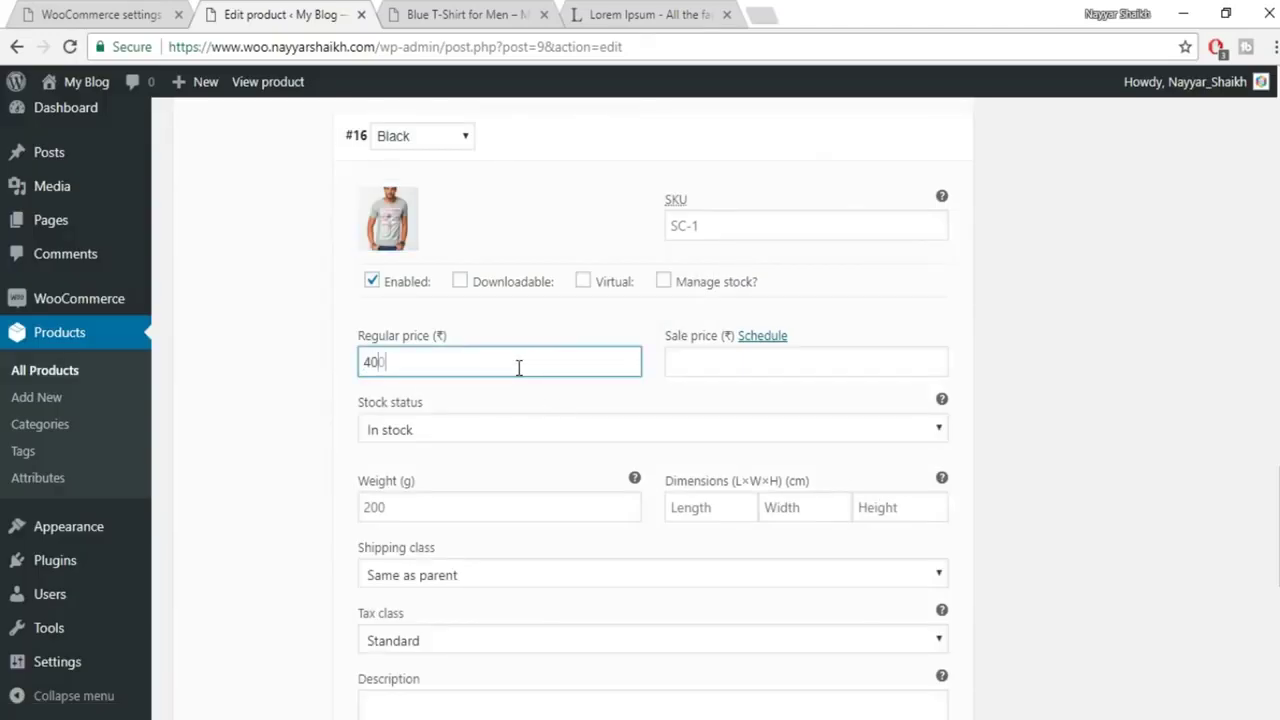
{"action": "type", "text": "0"}
{"action": "scroll", "coordinate": [913, 494], "scroll_direction": "down", "scroll_amount": 5}
{"action": "left_click", "coordinate": [367, 298]}
Review the saved variations list and update the Blue T-Shirt for Men product.
{"action": "scroll", "coordinate": [1170, 620], "scroll_direction": "down", "scroll_amount": 3}
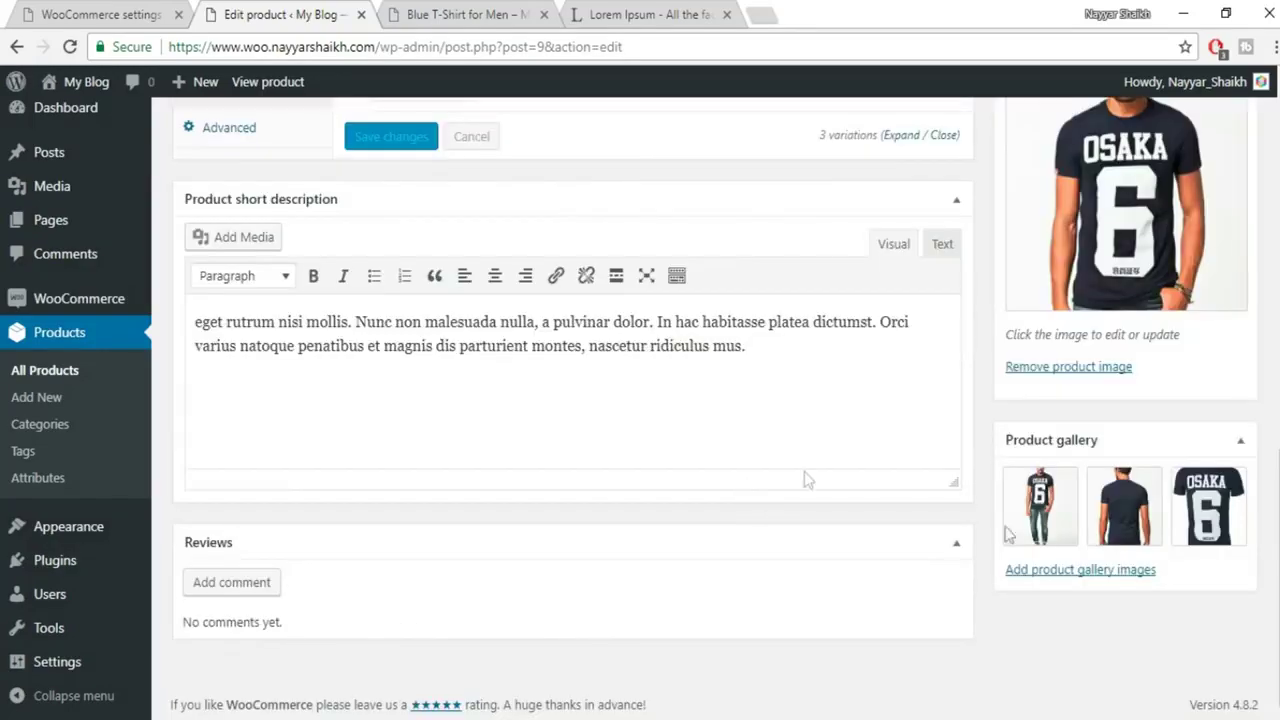
{"action": "scroll", "coordinate": [1087, 570], "scroll_direction": "up", "scroll_amount": 3}
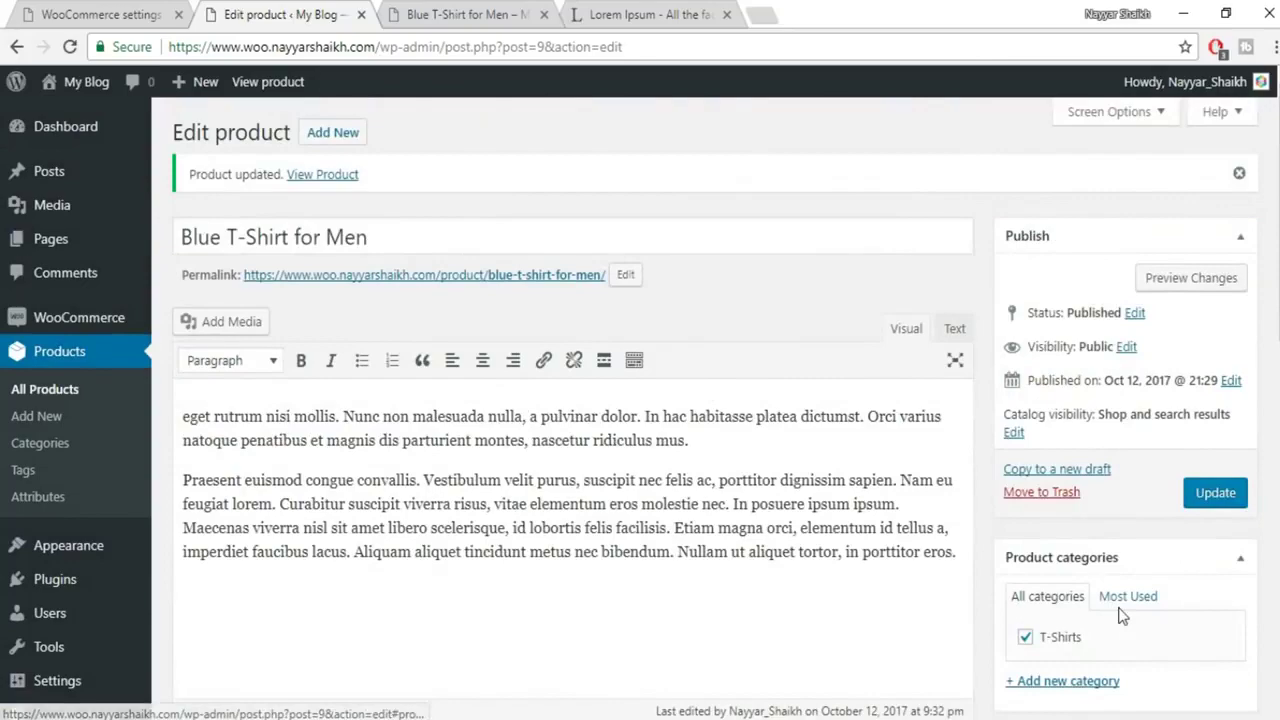
{"action": "scroll", "coordinate": [1045, 357], "scroll_direction": "down", "scroll_amount": 3}
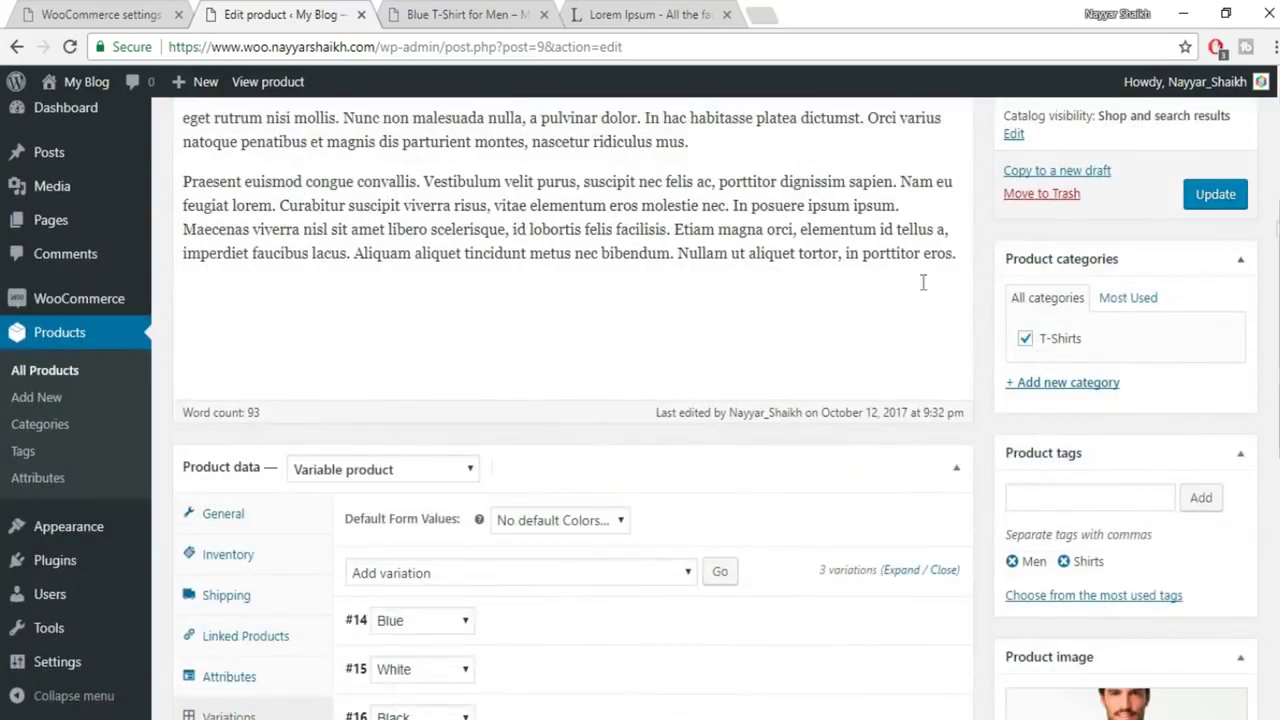
{"action": "scroll", "coordinate": [846, 530], "scroll_direction": "down", "scroll_amount": 4}
{"action": "scroll", "coordinate": [626, 534], "scroll_direction": "up", "scroll_amount": 1}
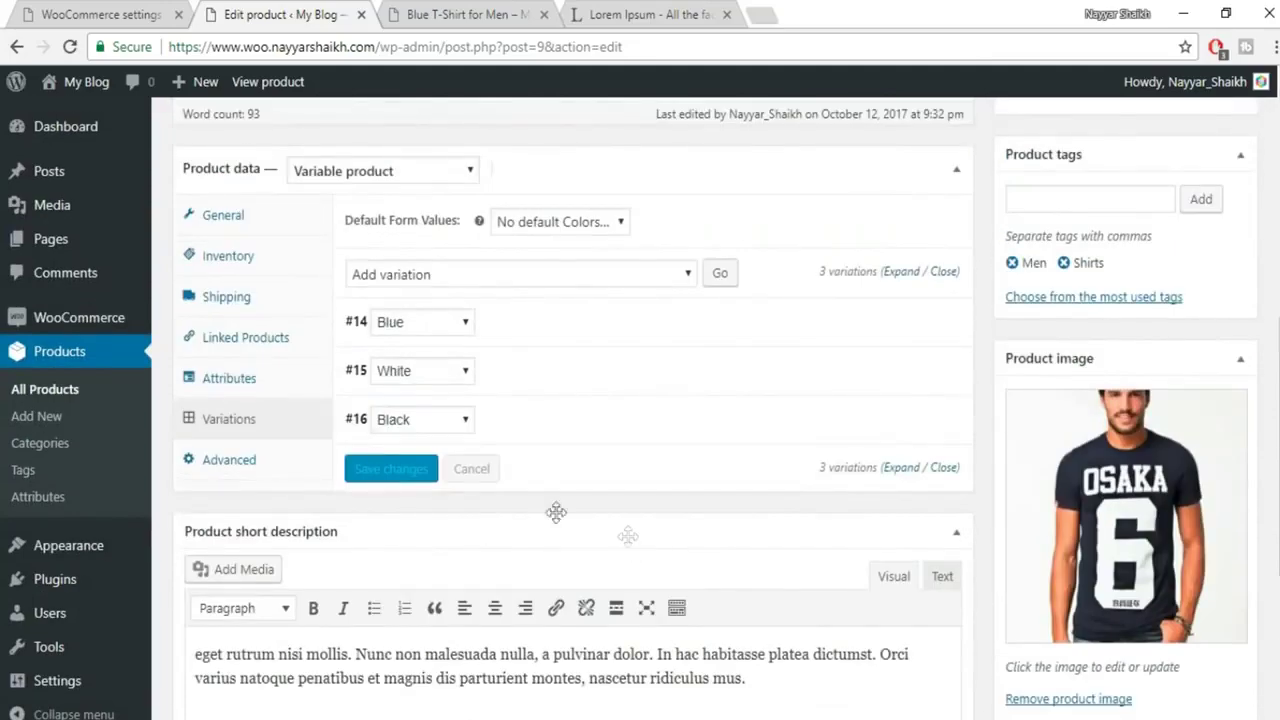
{"action": "scroll", "coordinate": [651, 497], "scroll_direction": "up", "scroll_amount": 5}
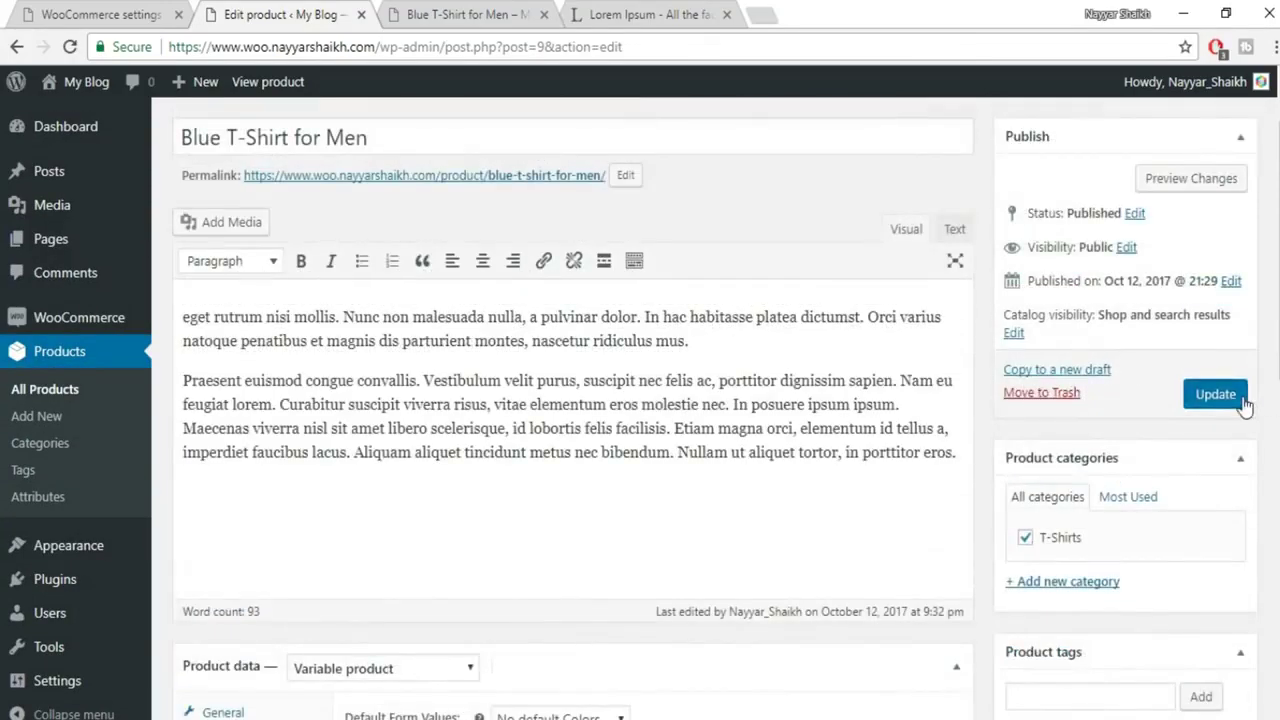
{"action": "left_click", "coordinate": [1240, 400]}
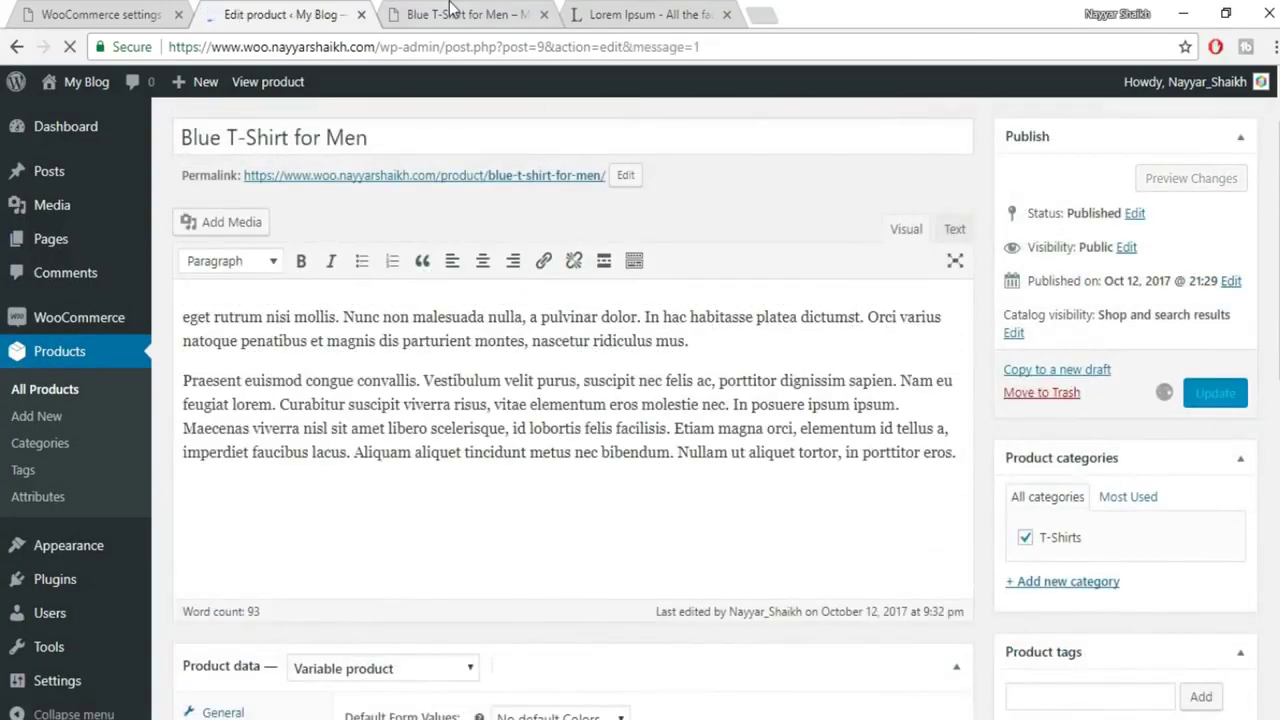
Reload the Blue T-Shirt for Men store page and check the displayed price range.
{"action": "left_click", "coordinate": [455, 14]}
{"action": "left_click", "coordinate": [70, 47]}
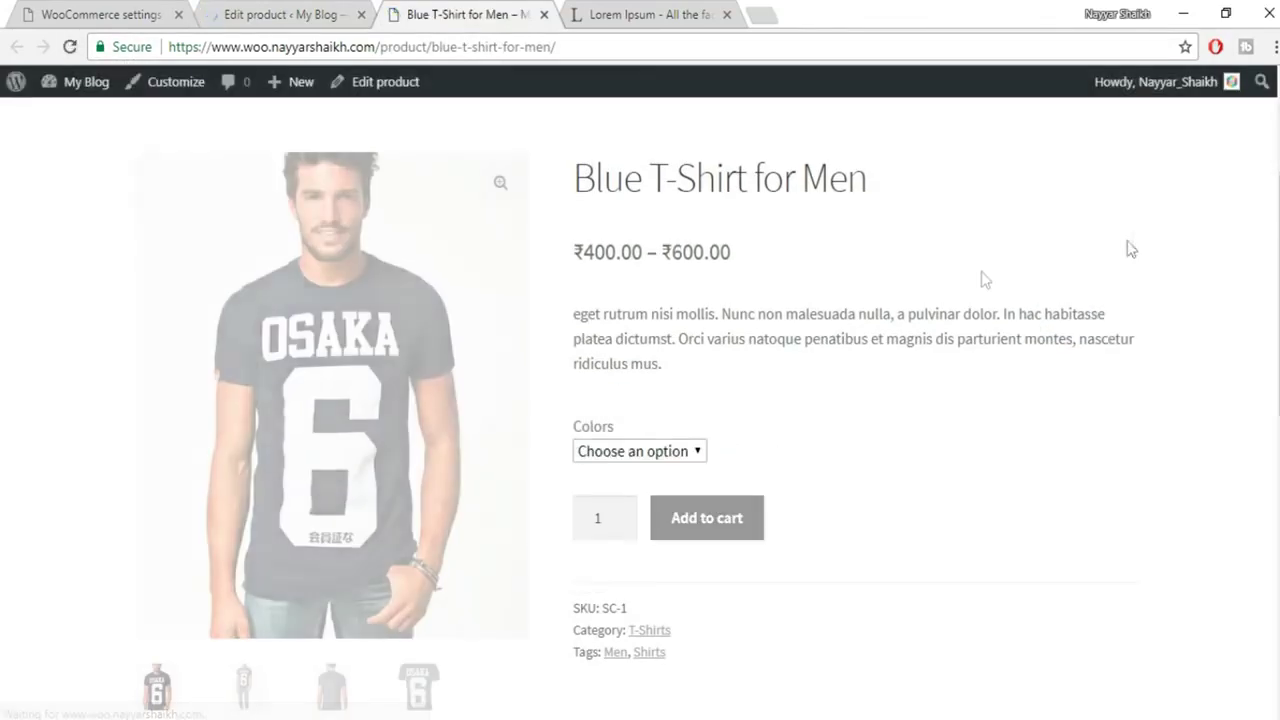
{"action": "left_click_drag", "start_coordinate": [574, 252], "coordinate": [785, 258]}
{"action": "left_click", "coordinate": [785, 257]}
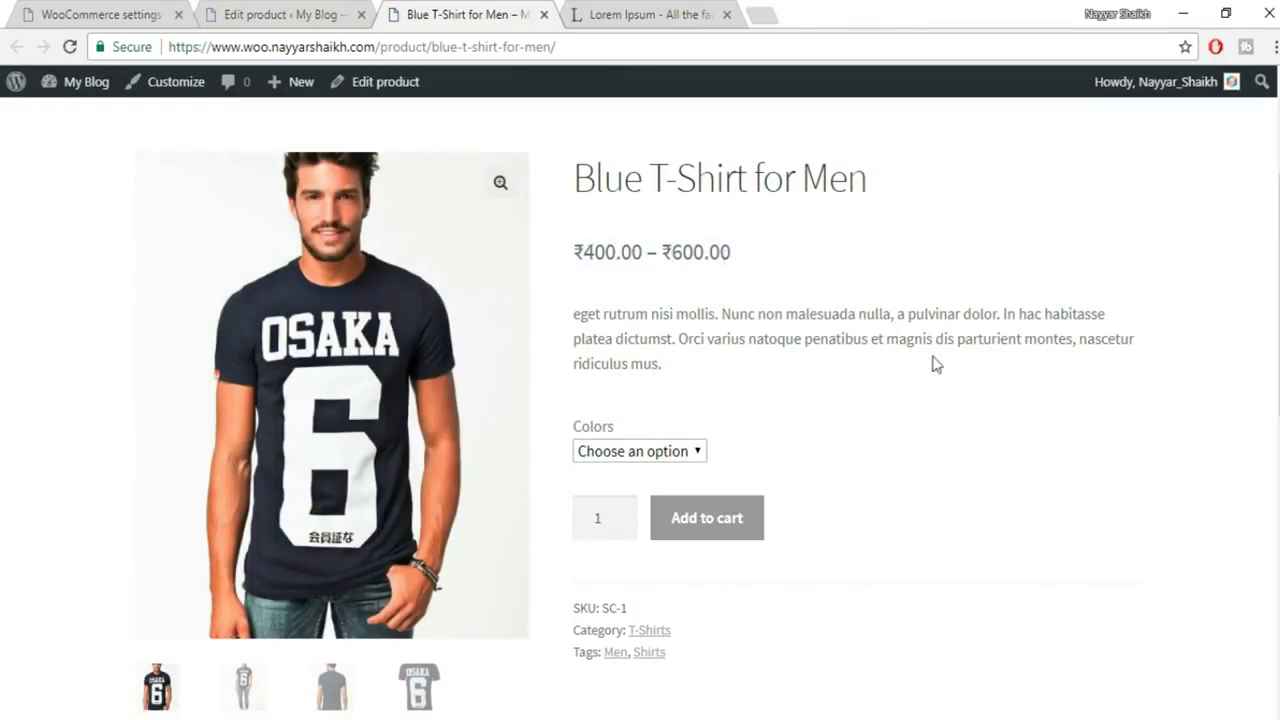
Choose the Blue color on the store page and check that variation's price and stock.
{"action": "left_click", "coordinate": [620, 455]}
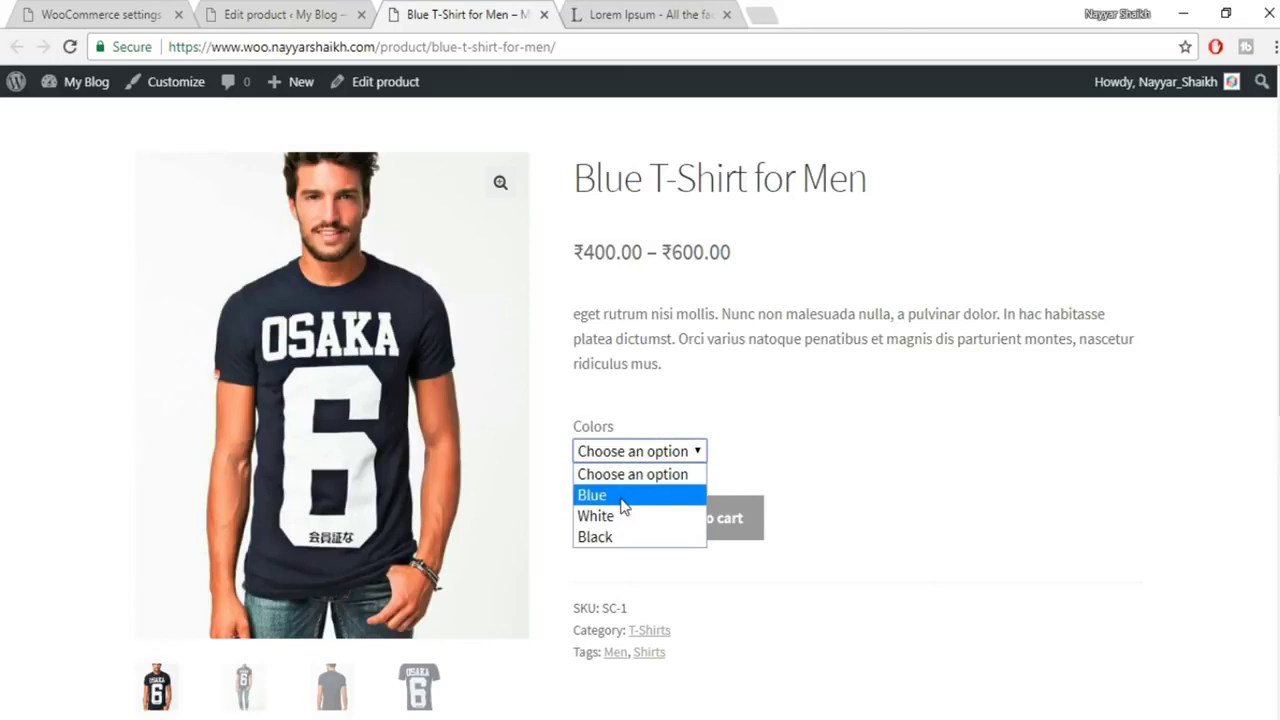
{"action": "left_click", "coordinate": [623, 497]}
{"action": "left_click_drag", "start_coordinate": [576, 494], "coordinate": [660, 503]}
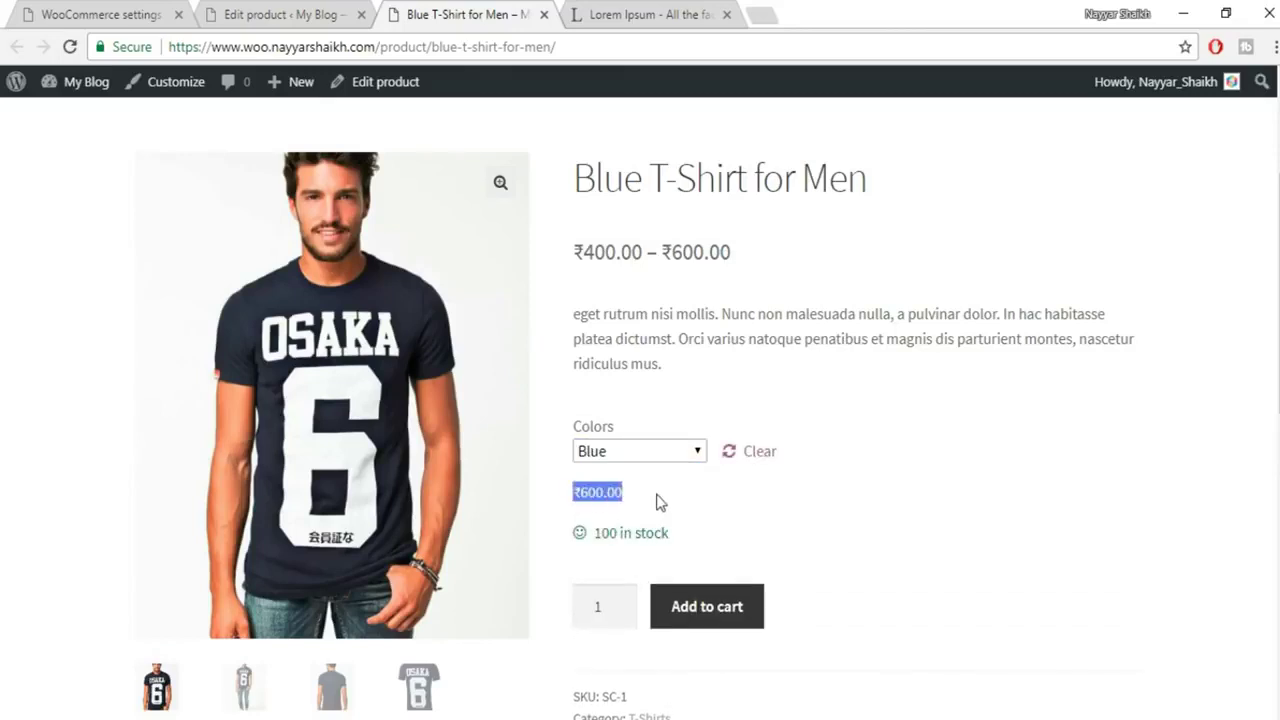
{"action": "left_click", "coordinate": [679, 505]}
{"action": "triple_click", "coordinate": [640, 532]}
Switch the color to White and check that variation's price and image.
{"action": "left_click", "coordinate": [652, 452]}
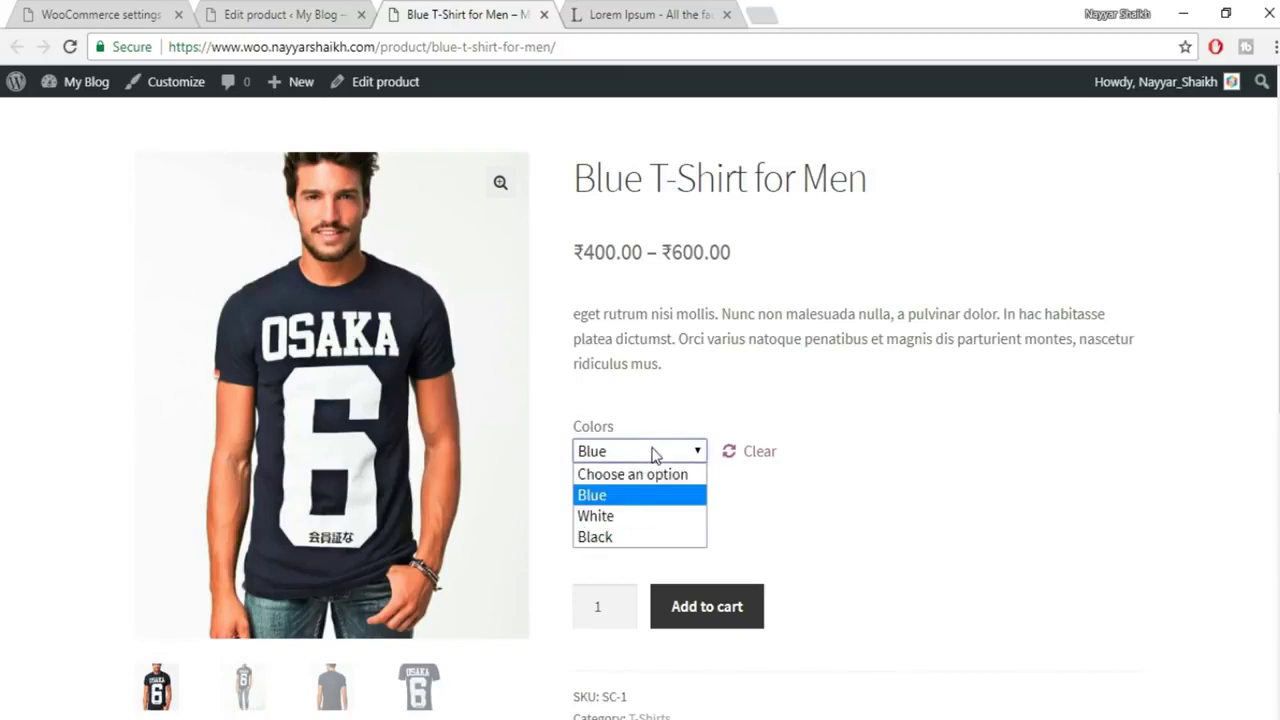
{"action": "left_click", "coordinate": [631, 518]}
{"action": "left_click_drag", "start_coordinate": [651, 506], "coordinate": [574, 503]}
{"action": "left_click", "coordinate": [574, 503]}
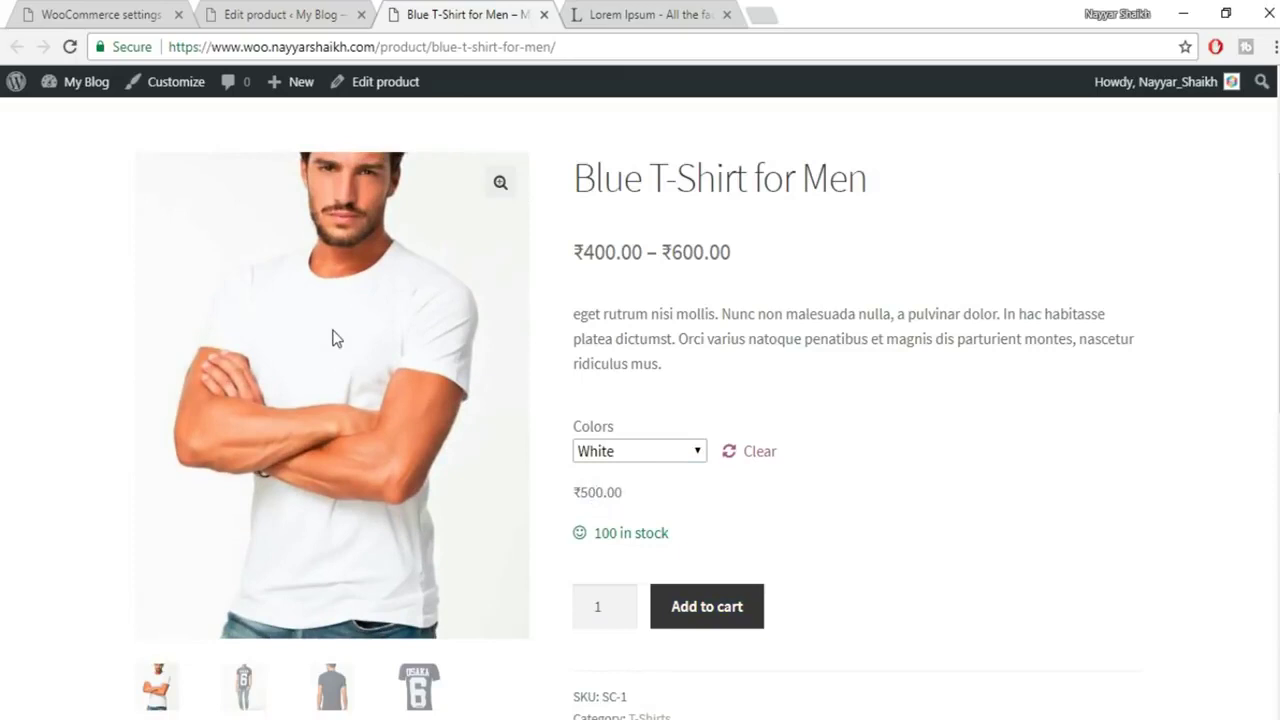
Switch the color to Black, check that variation's price and image, and look over the product description below.
{"action": "left_click", "coordinate": [640, 451]}
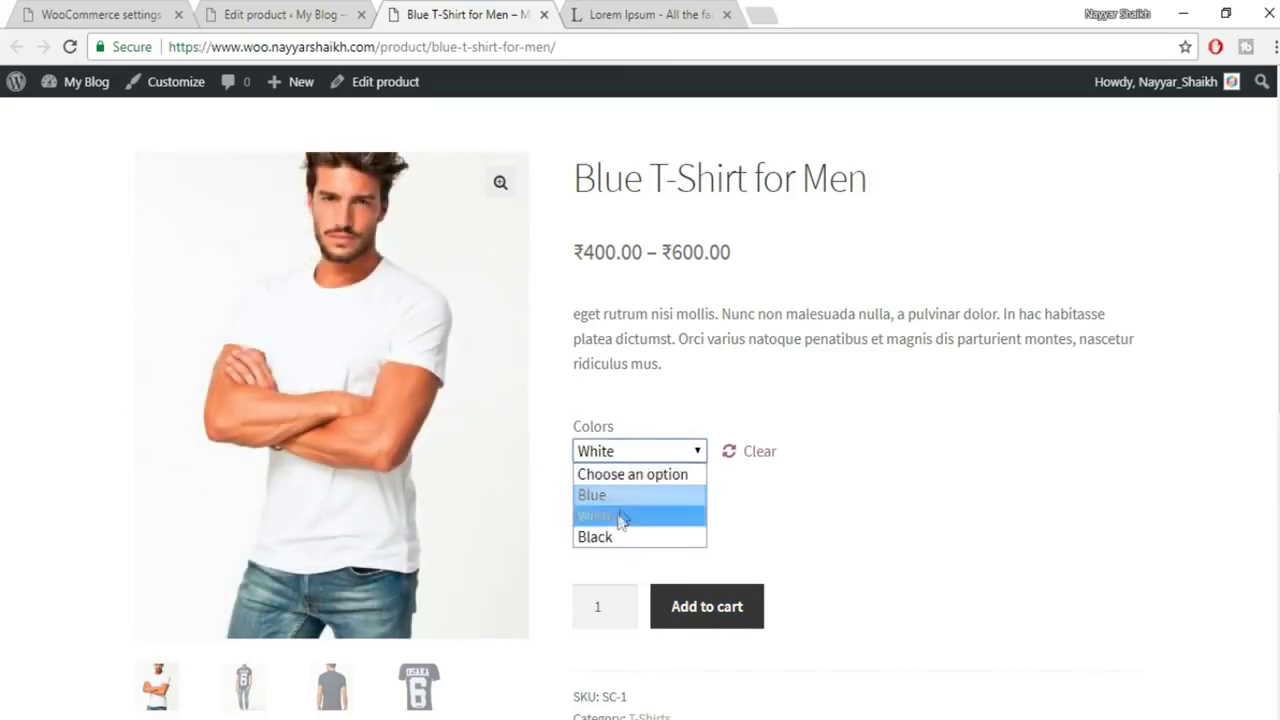
{"action": "left_click", "coordinate": [672, 534]}
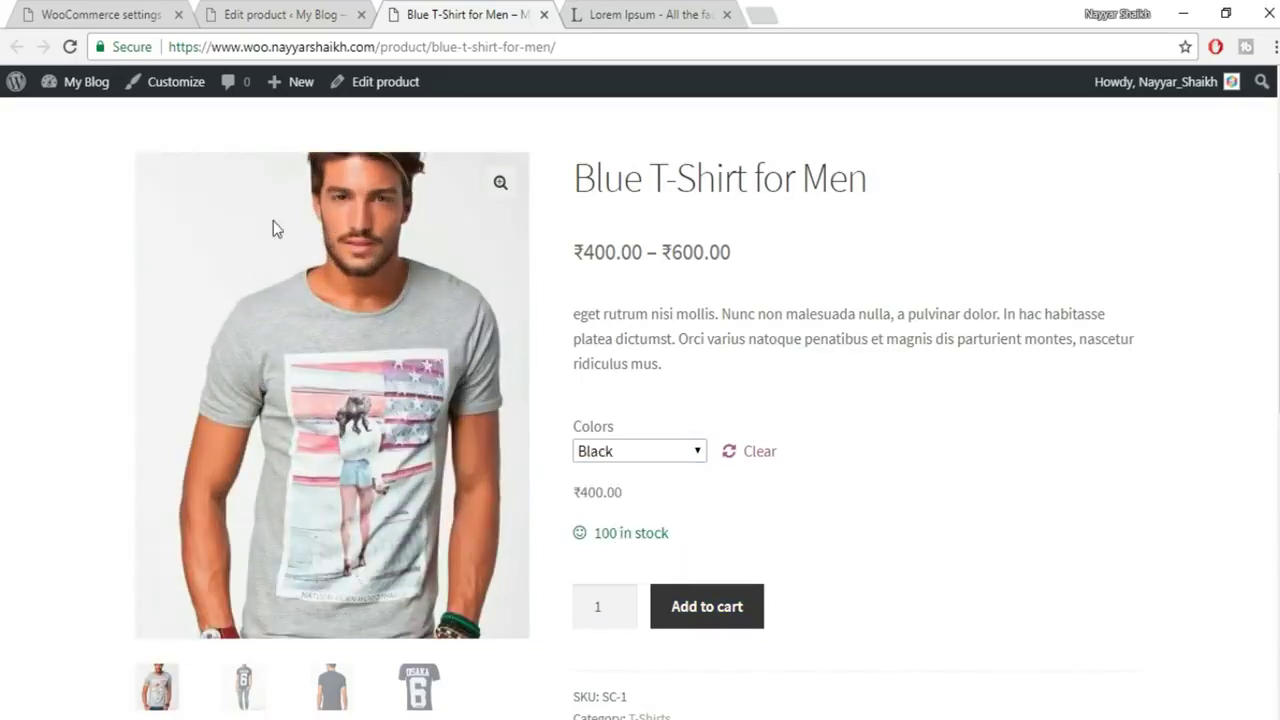
{"action": "left_click_drag", "start_coordinate": [634, 503], "coordinate": [528, 503]}
{"action": "left_click", "coordinate": [586, 493]}
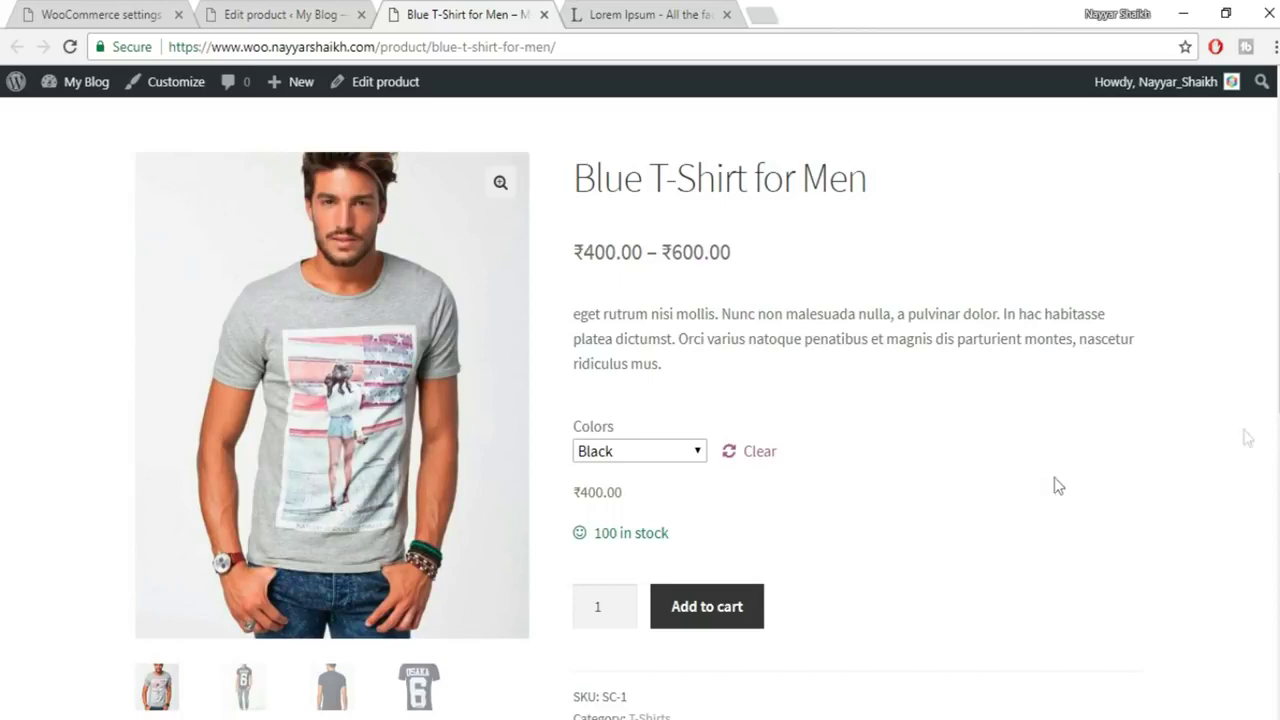
{"action": "scroll", "coordinate": [820, 521], "scroll_direction": "down", "scroll_amount": 4}
{"action": "scroll", "coordinate": [823, 525], "scroll_direction": "up", "scroll_amount": 3}
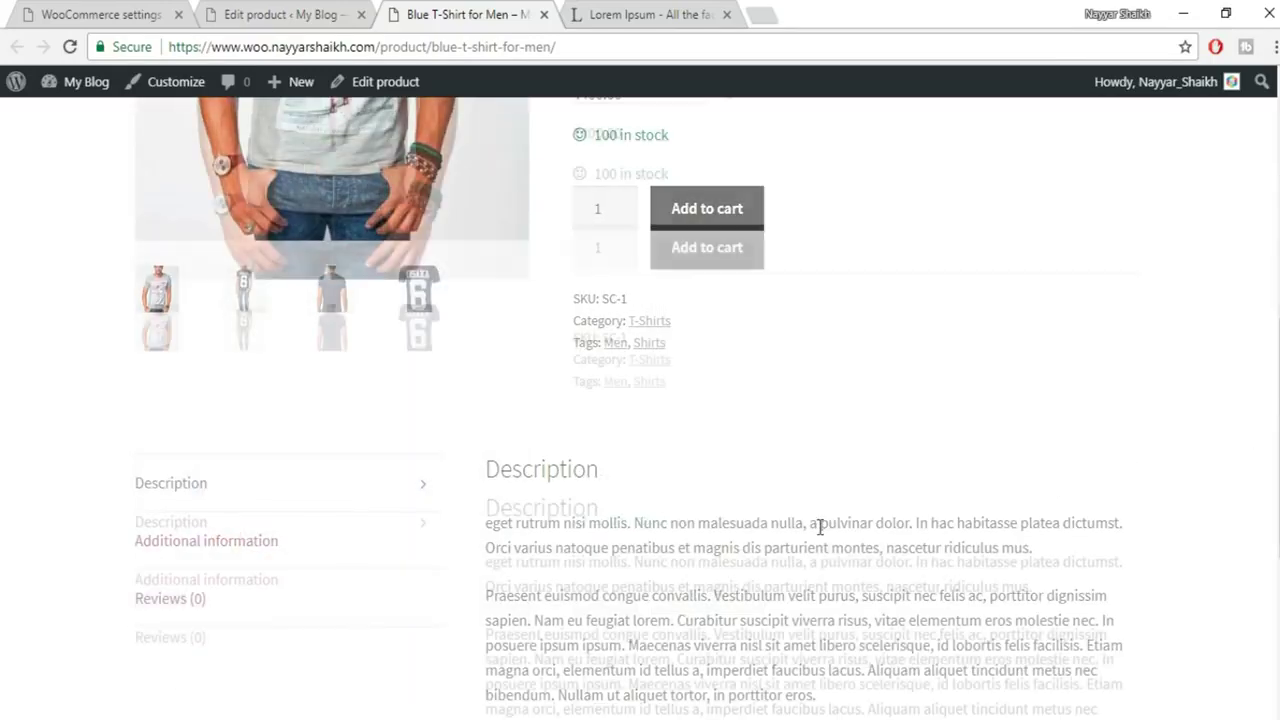
Return to the Blue T-Shirt for Men edit page and review its product type and product data.
{"action": "key", "text": "ctrl+shift+Tab"}
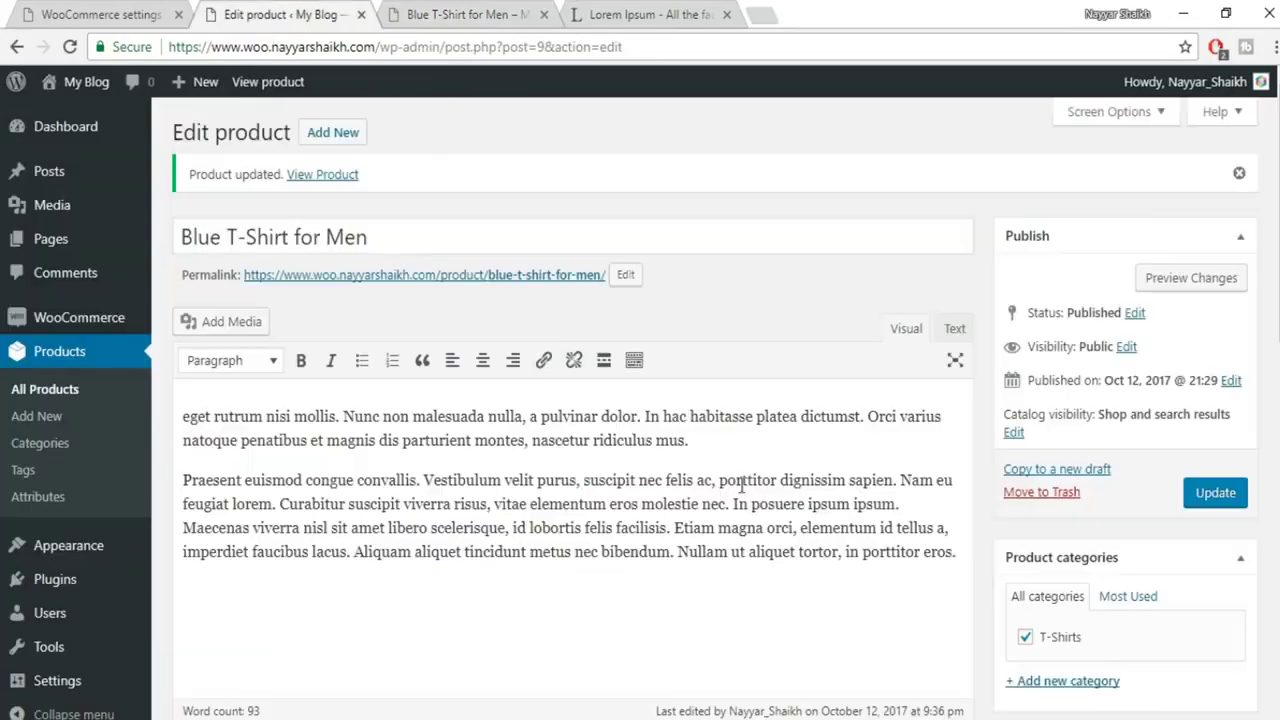
{"action": "scroll", "coordinate": [805, 517], "scroll_direction": "down", "scroll_amount": 5}
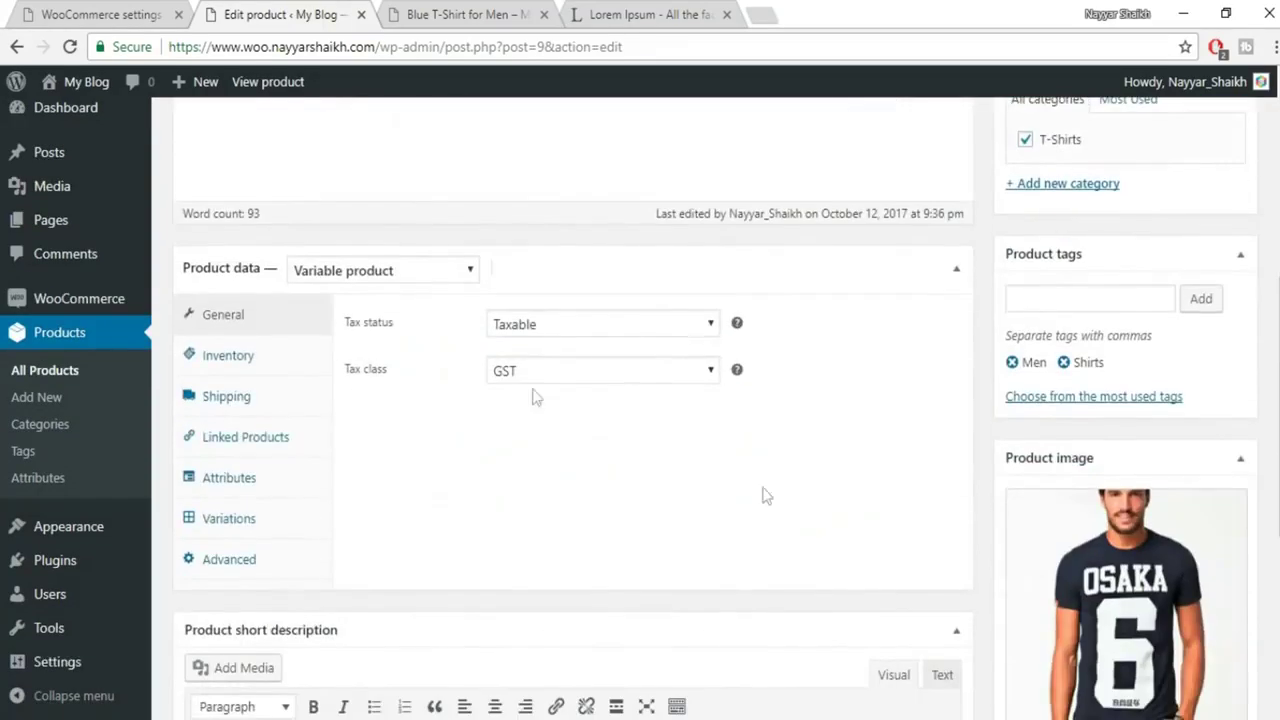
{"action": "left_click", "coordinate": [424, 276]}
{"action": "scroll", "coordinate": [545, 400], "scroll_direction": "up", "scroll_amount": 5}
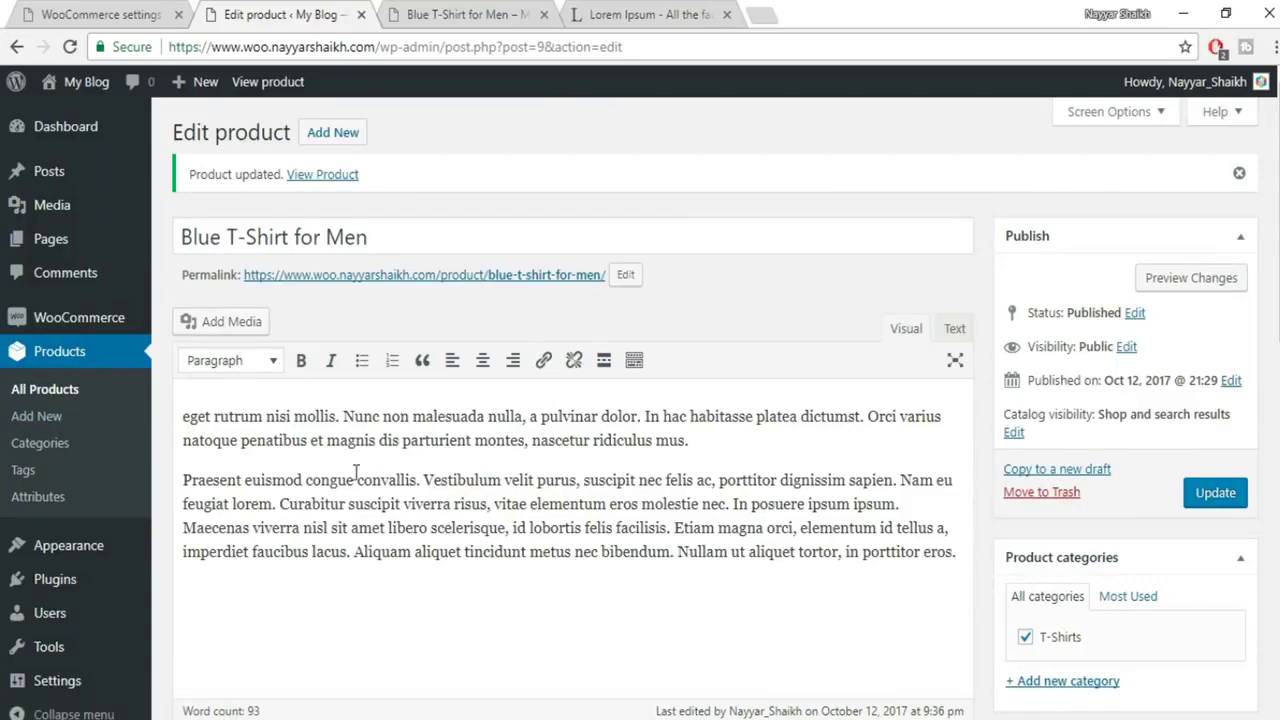
{"action": "scroll", "coordinate": [433, 452], "scroll_direction": "down", "scroll_amount": 9}
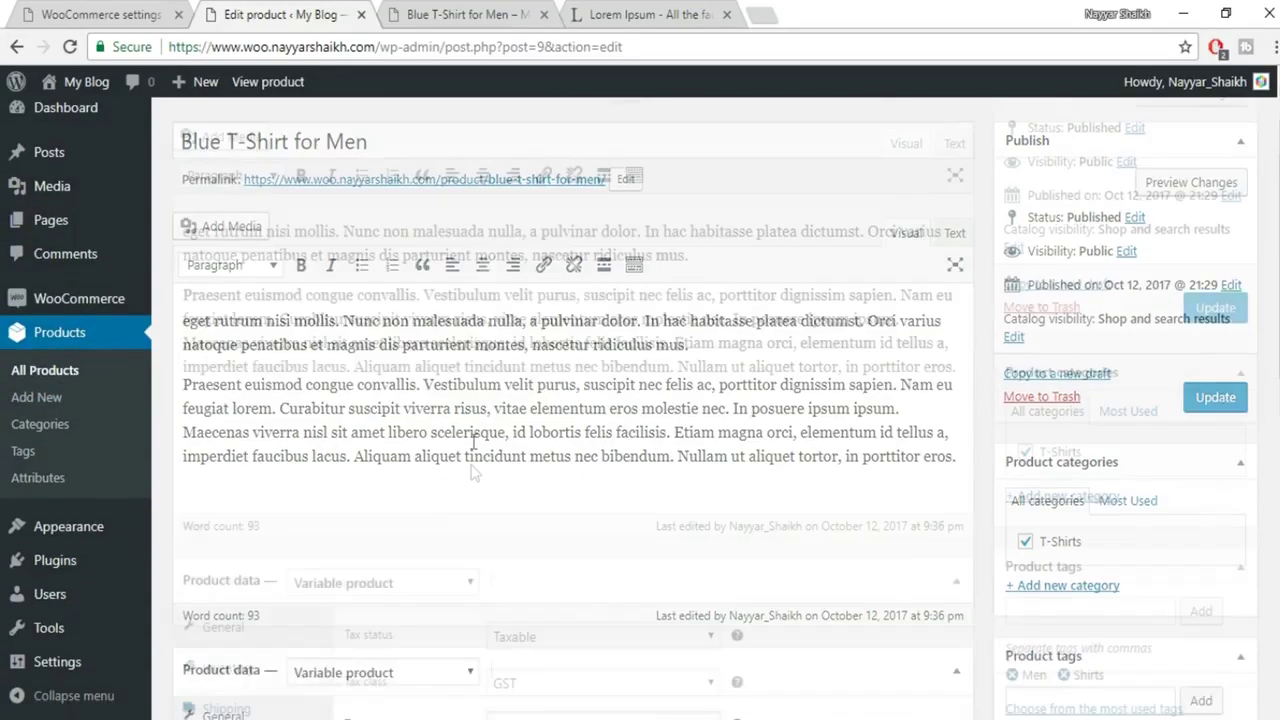
{"action": "scroll", "coordinate": [1150, 565], "scroll_direction": "up", "scroll_amount": 5}
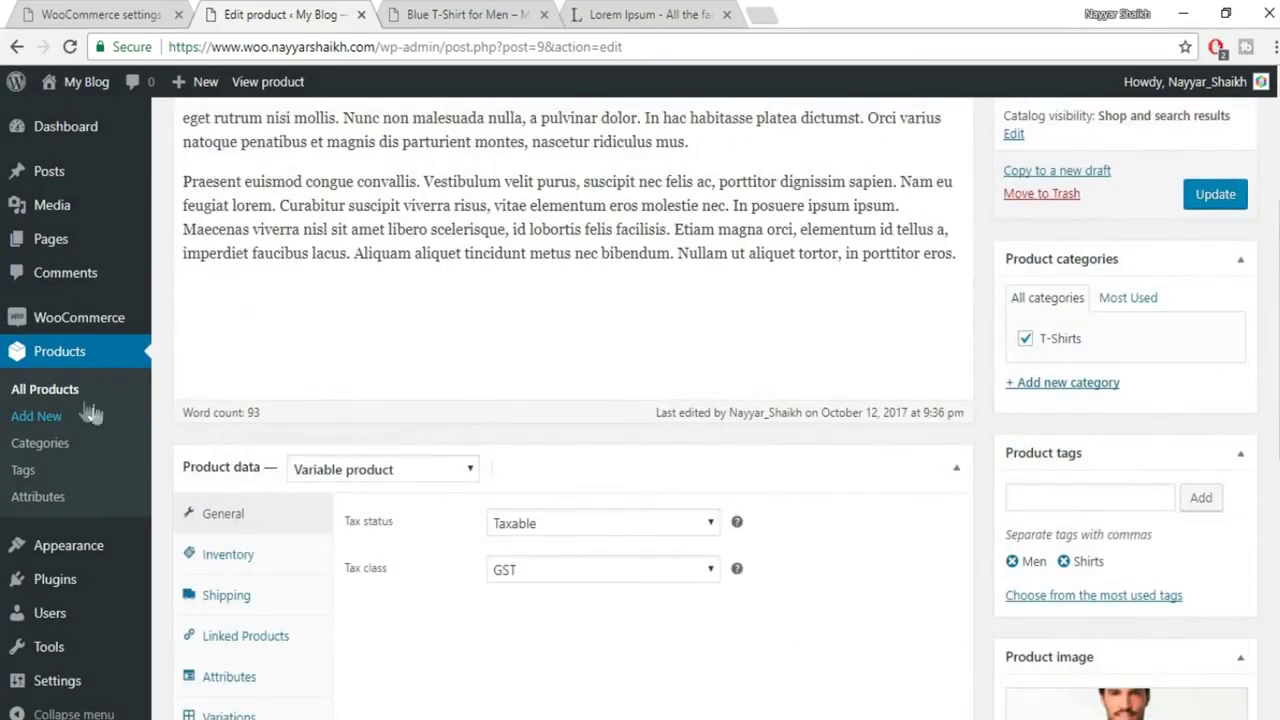
Duplicate the Blue T-Shirt for Men product from the product list and title the copy "White T-Shirt for Men".
{"action": "left_click", "coordinate": [90, 400]}
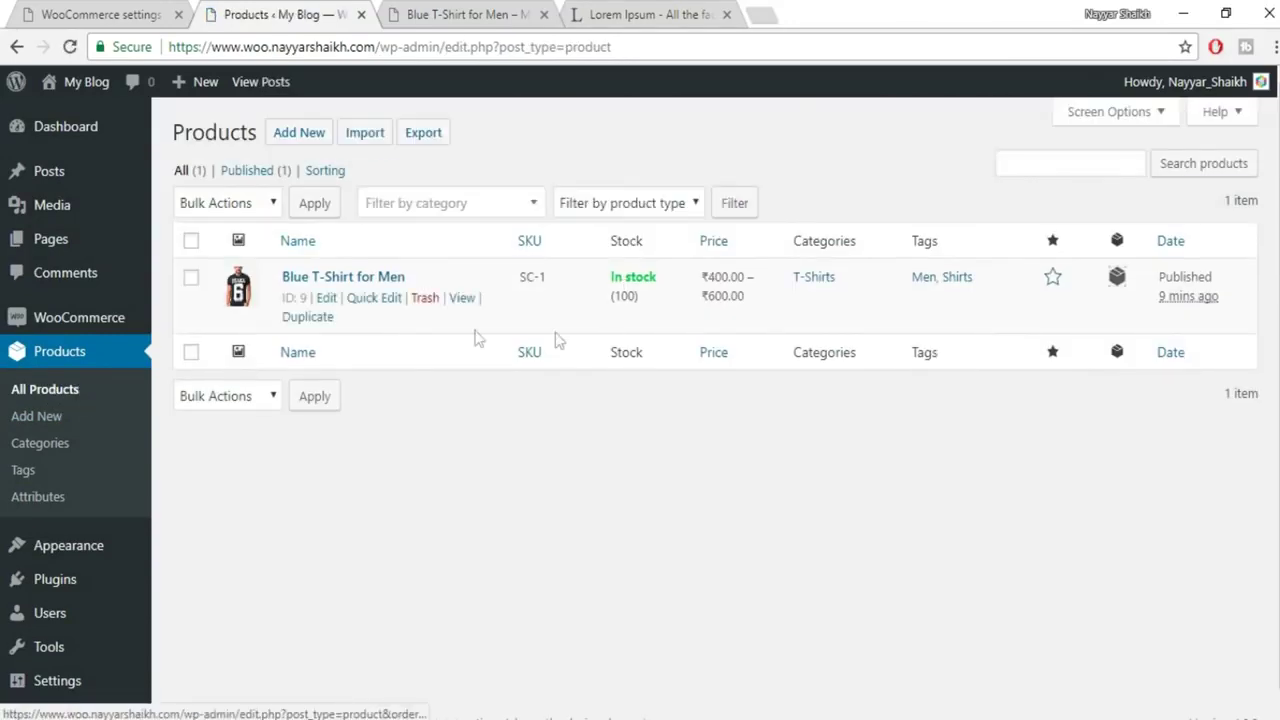
{"action": "left_click", "coordinate": [312, 320]}
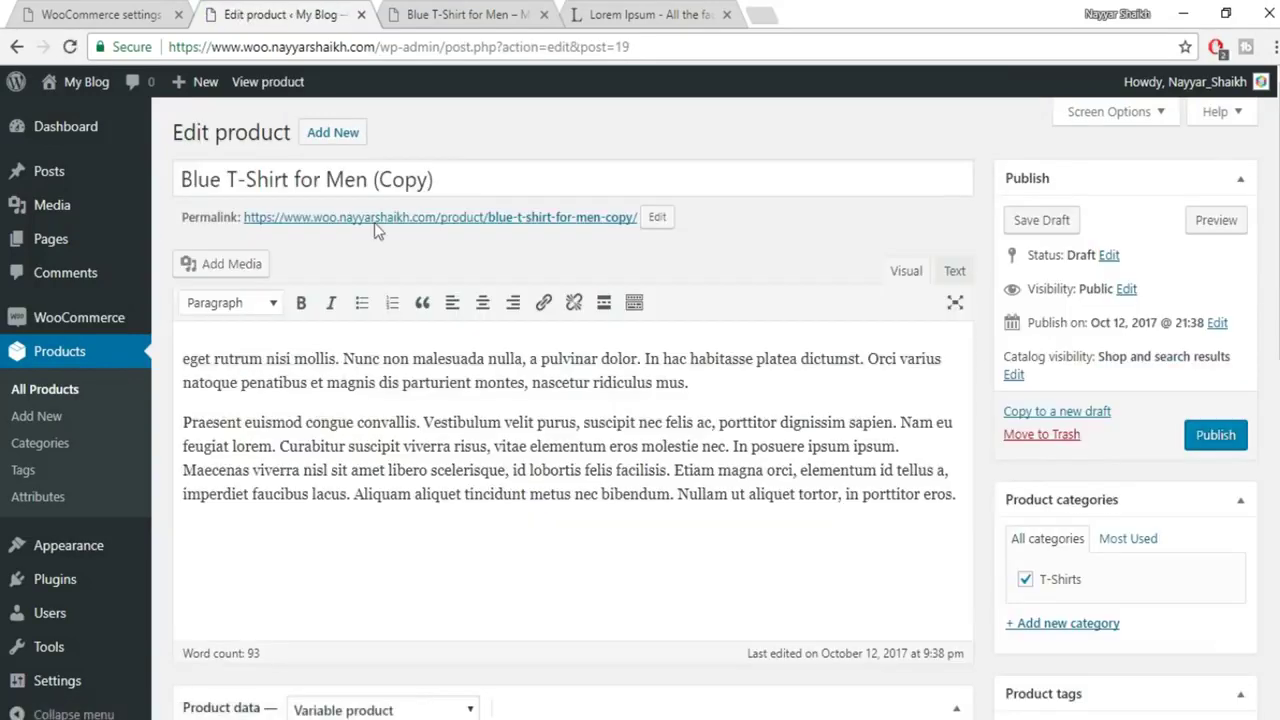
{"action": "double_click", "coordinate": [219, 183]}
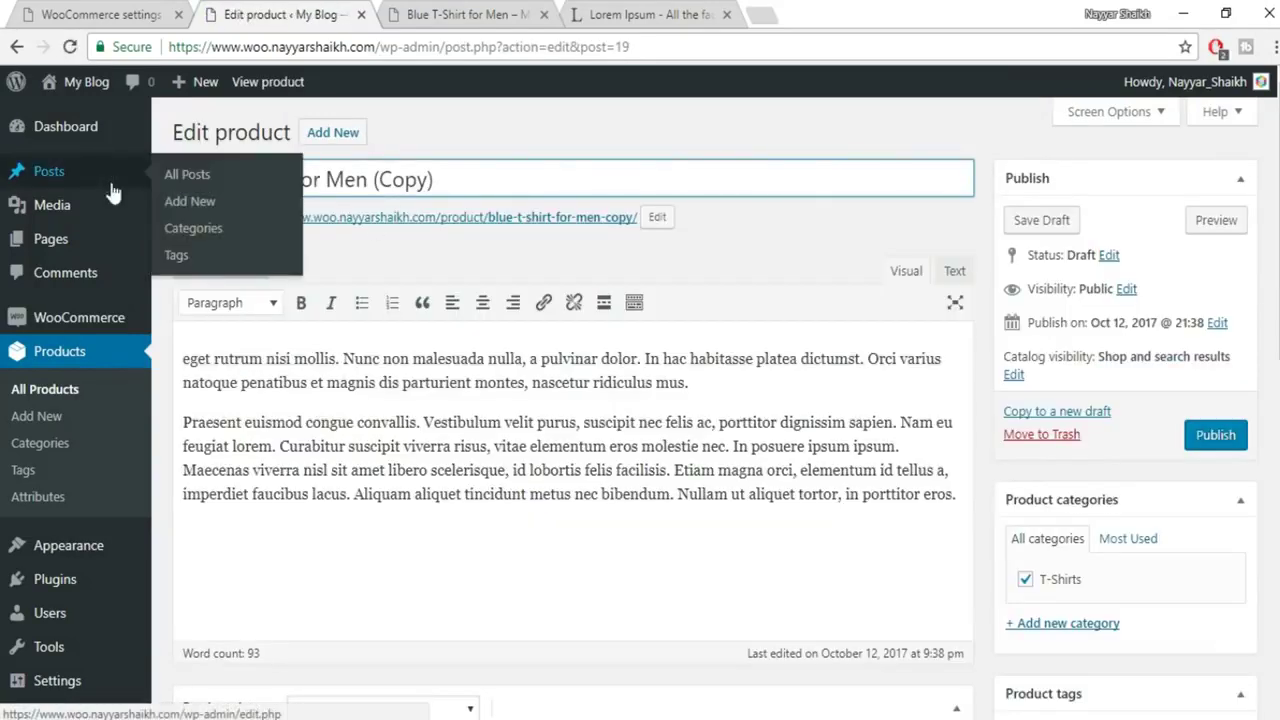
{"action": "key", "text": "BackSpace"}
{"action": "type", "text": "White T-Shirt f"}
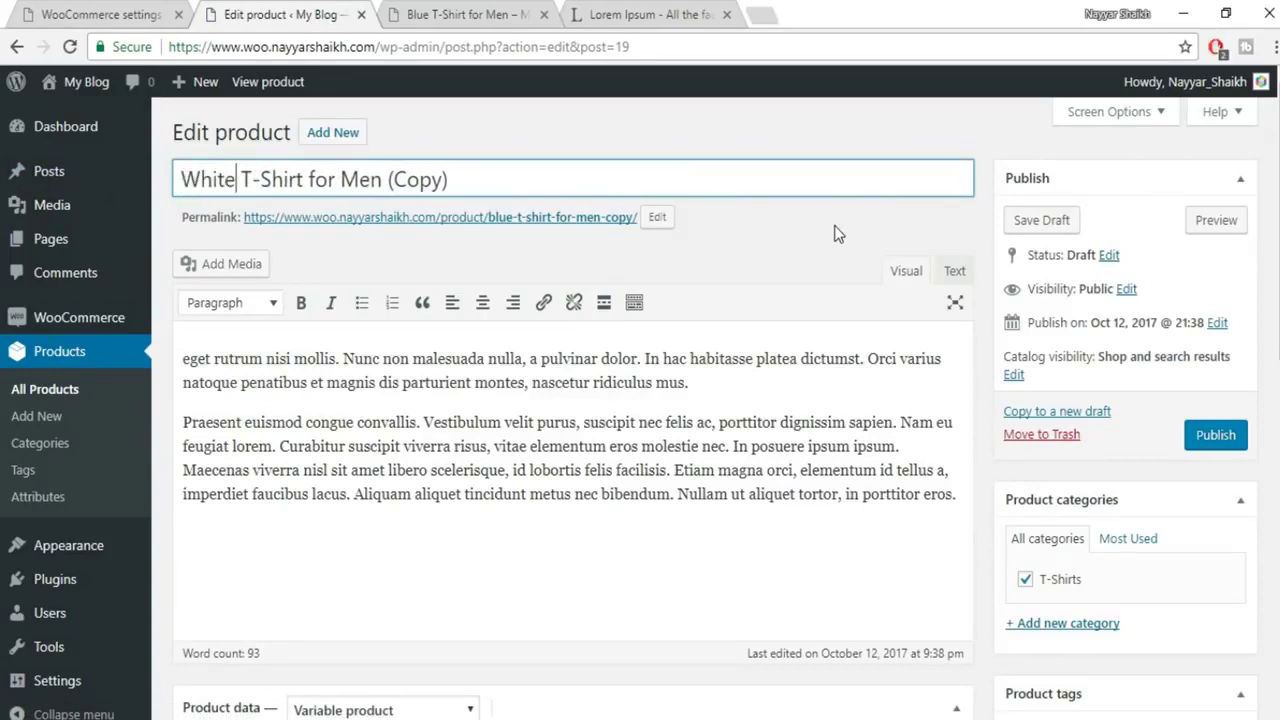
{"action": "left_click_drag", "start_coordinate": [449, 180], "coordinate": [389, 179]}
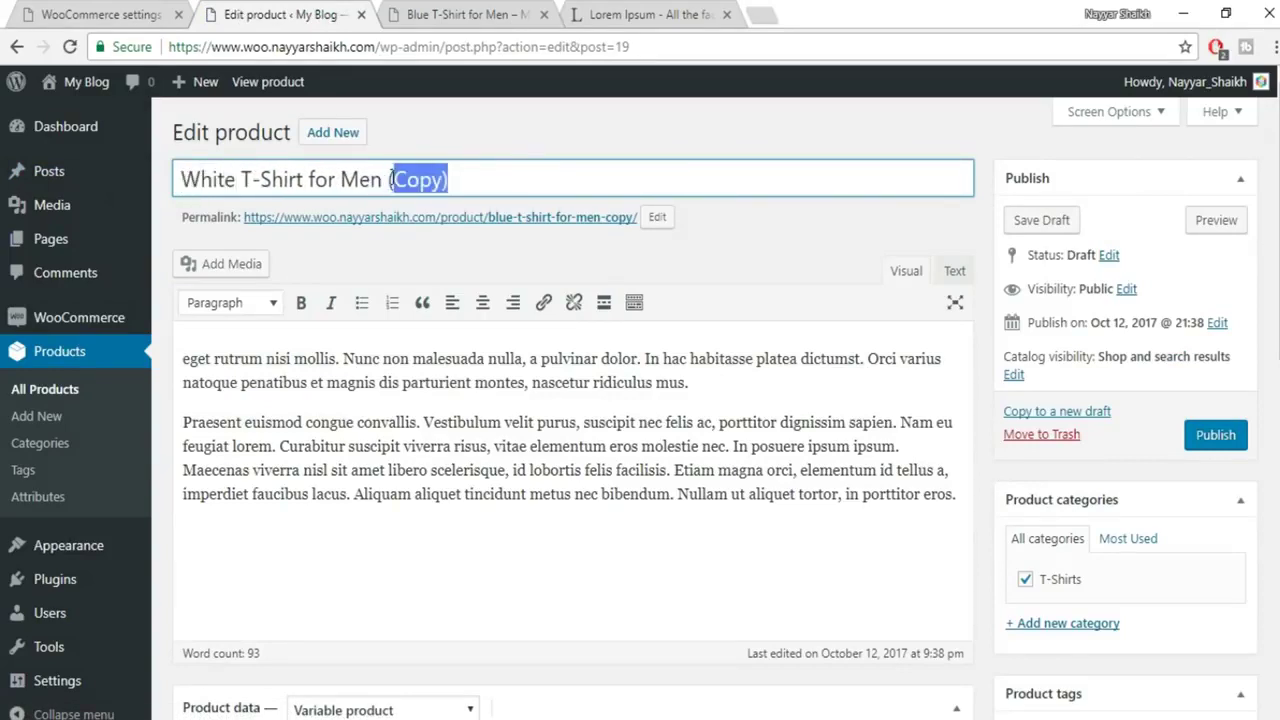
{"action": "key", "text": "BackSpace"}
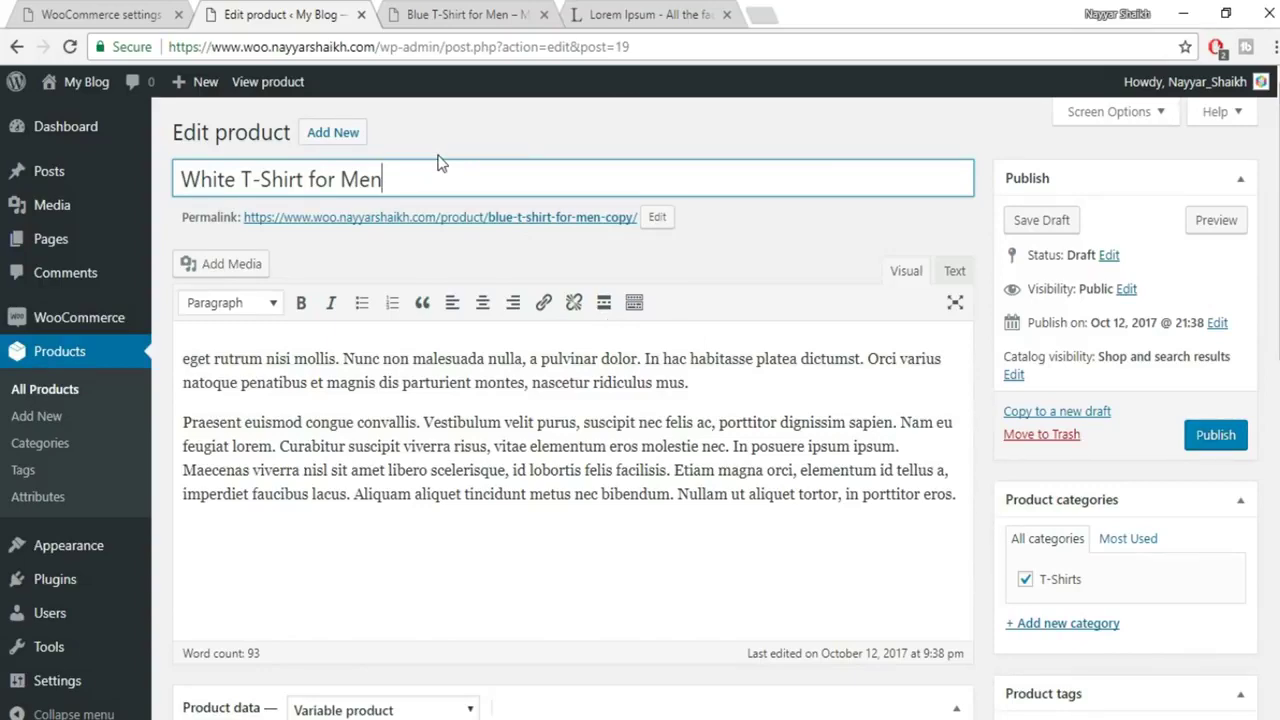
Search the linked products for "blue" and add Blue T-Shirt for Men (SC-1) as an upsell.
{"action": "scroll", "coordinate": [514, 409], "scroll_direction": "down", "scroll_amount": 1}
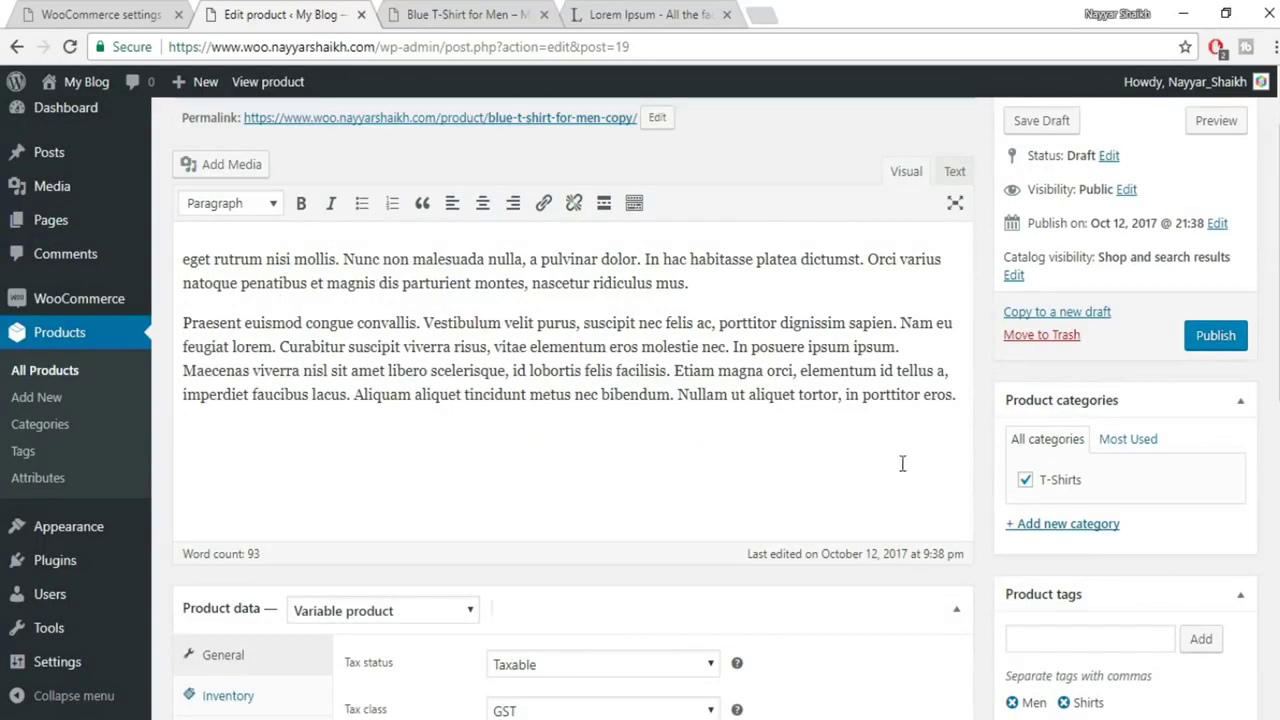
{"action": "scroll", "coordinate": [1085, 477], "scroll_direction": "down", "scroll_amount": 4}
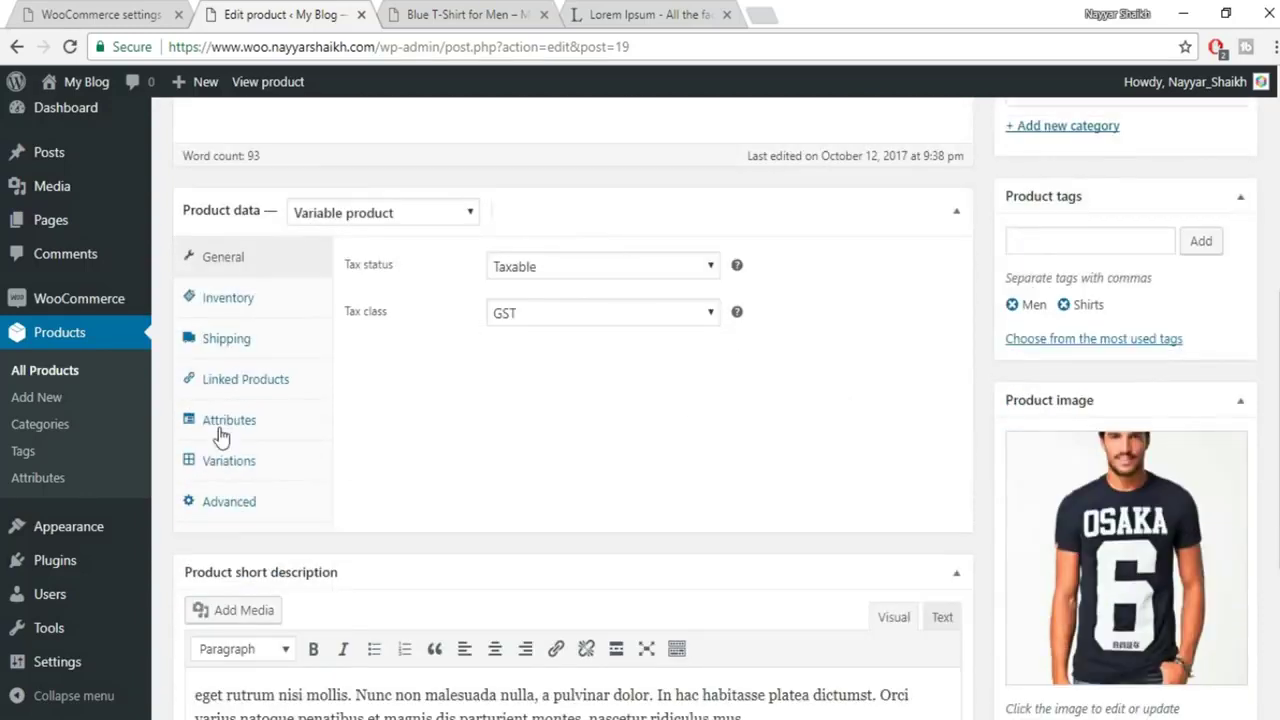
{"action": "left_click", "coordinate": [256, 385]}
{"action": "left_click", "coordinate": [607, 270]}
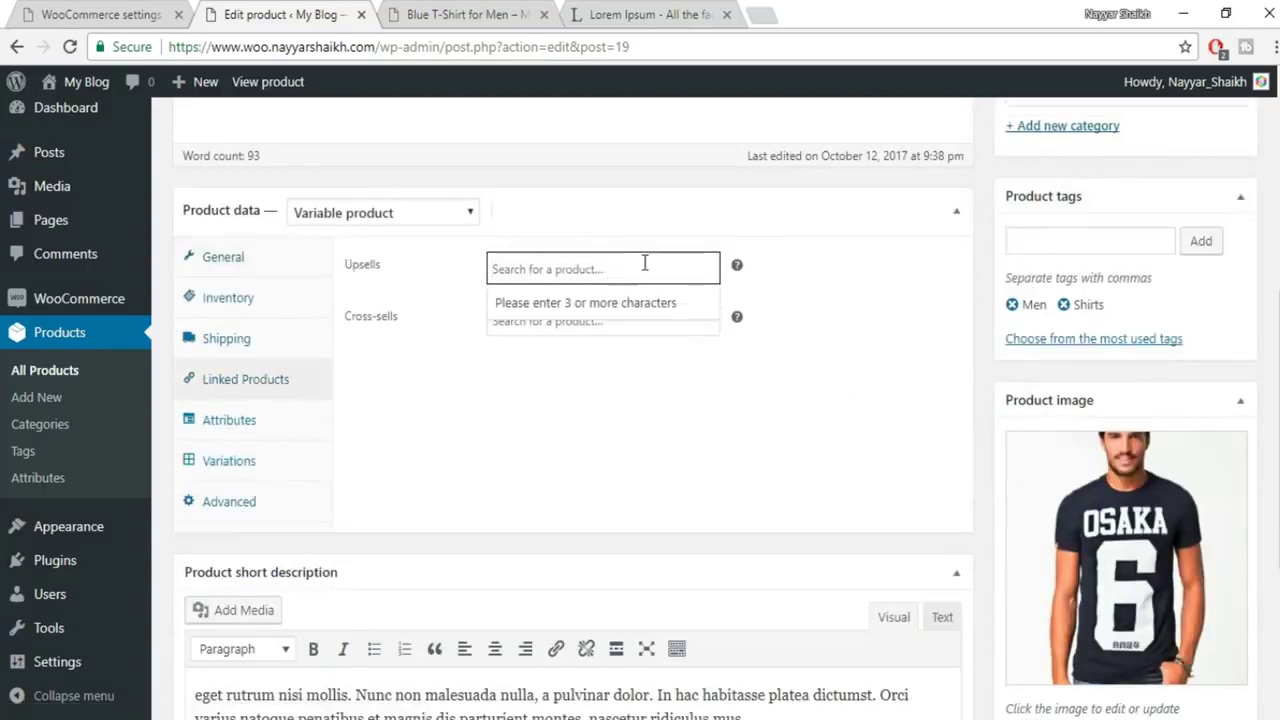
{"action": "type", "text": "blue"}
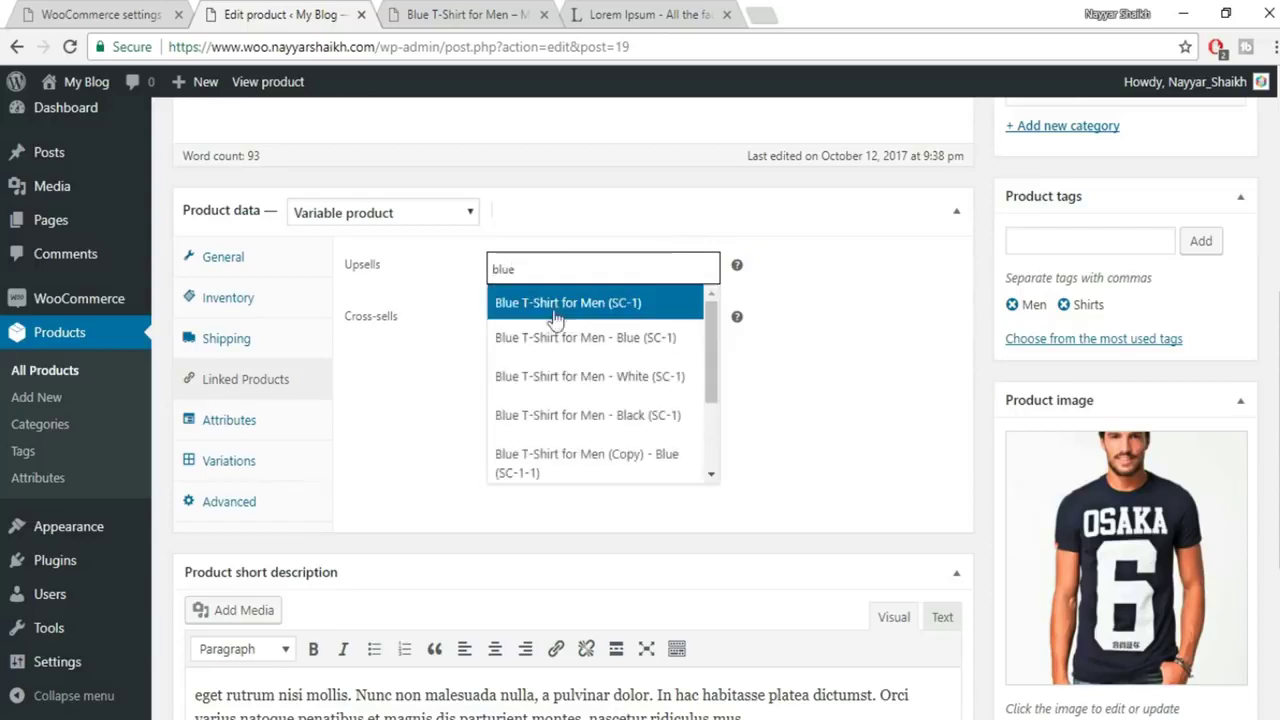
{"action": "scroll", "coordinate": [648, 340], "scroll_direction": "down", "scroll_amount": 2}
{"action": "scroll", "coordinate": [657, 440], "scroll_direction": "up", "scroll_amount": 2}
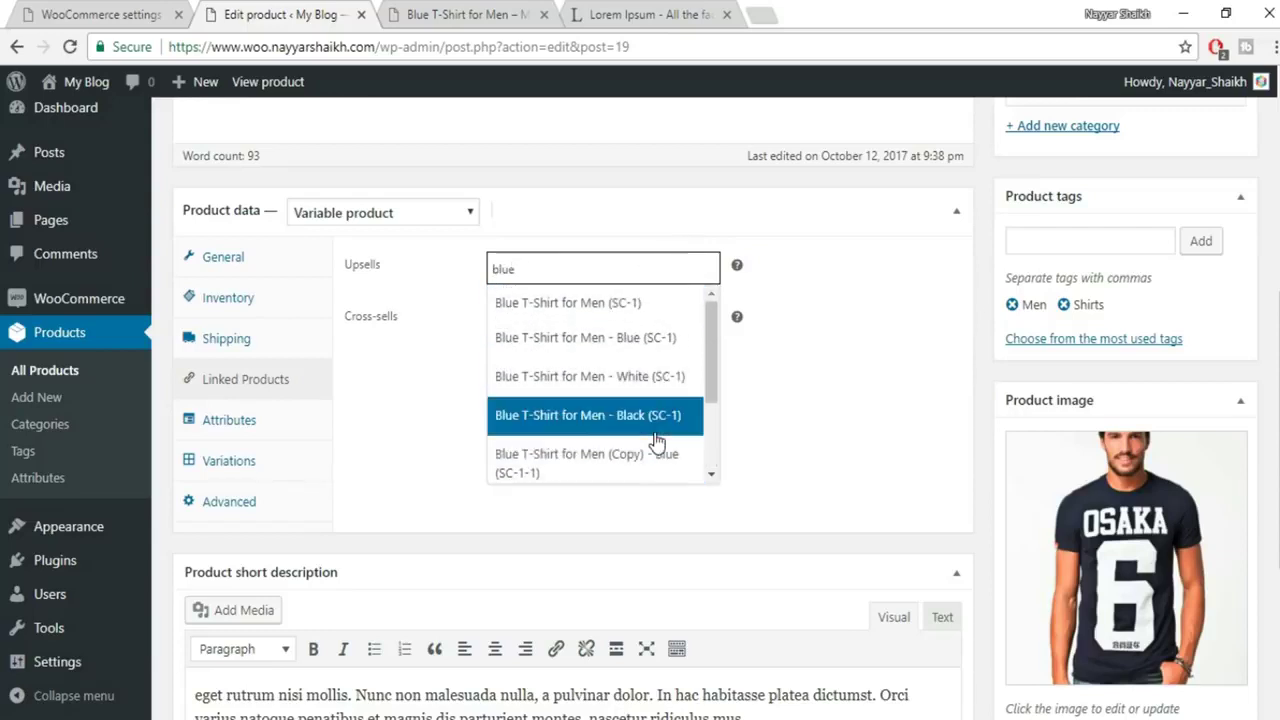
{"action": "left_click", "coordinate": [577, 304]}
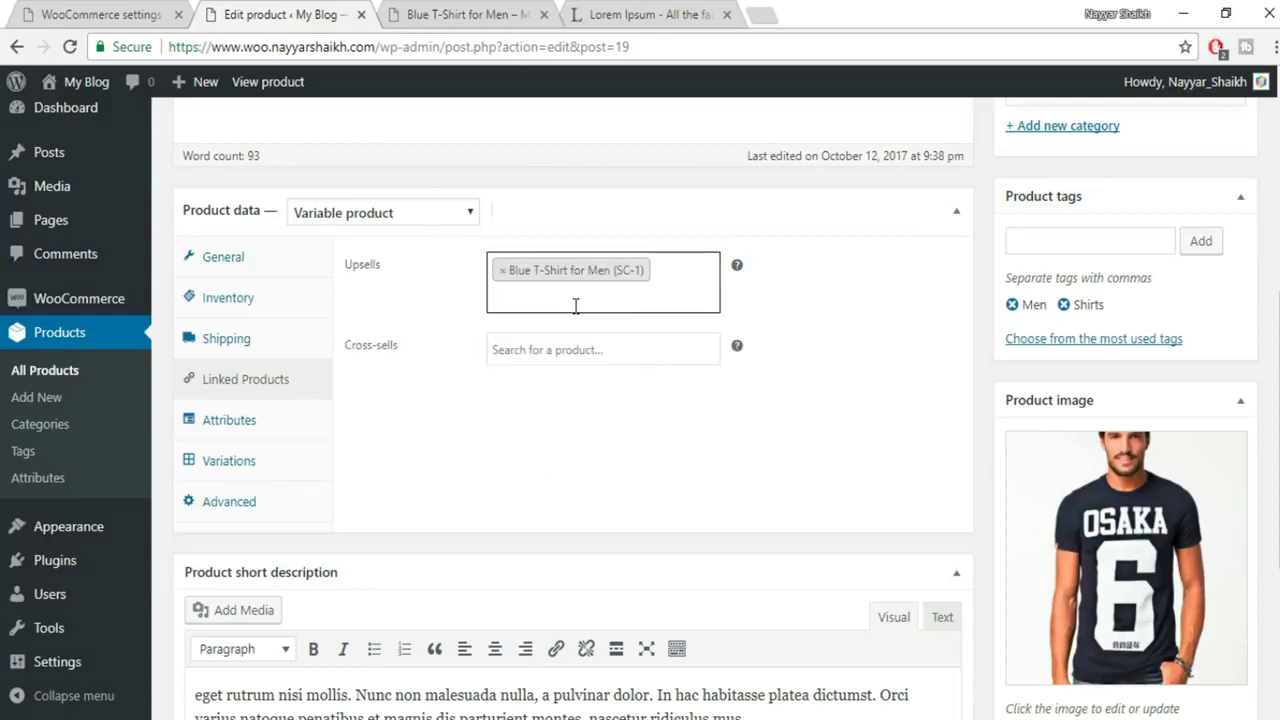
Add Blue T-Shirt for Men (SC-1) as a cross-sell of the White T-Shirt for Men product.
{"action": "left_click", "coordinate": [535, 347]}
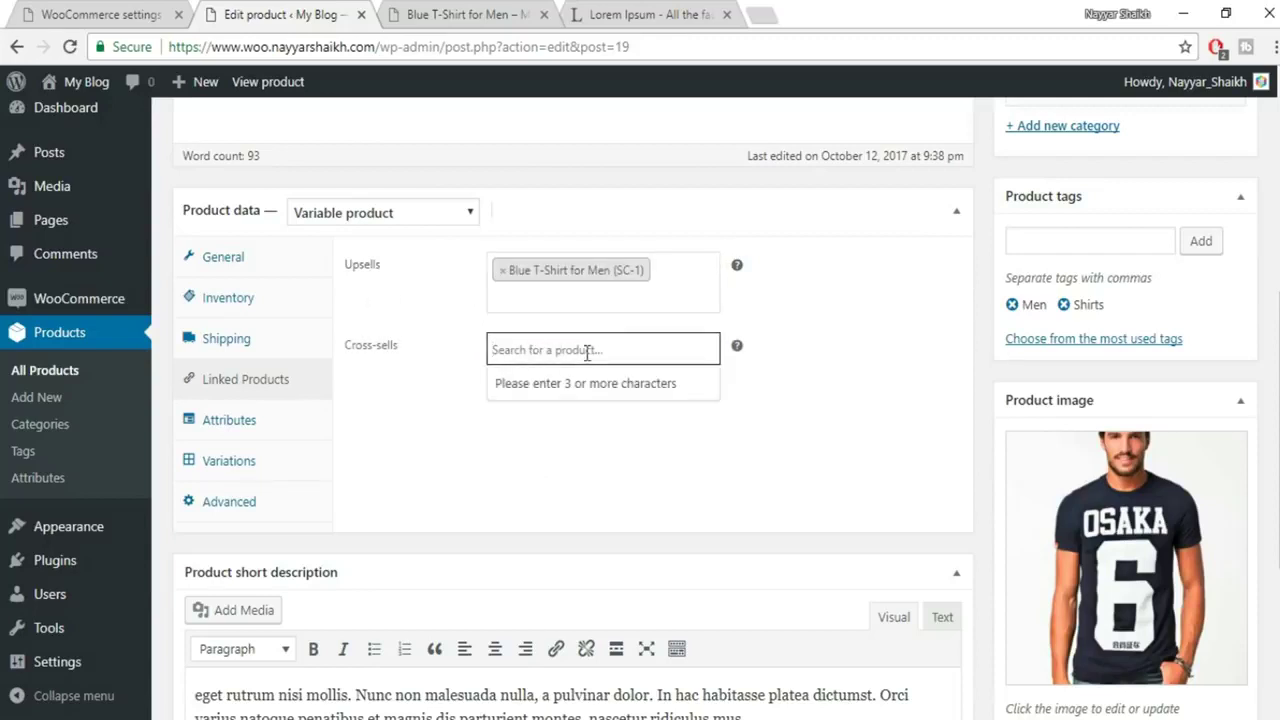
{"action": "type", "text": "blue"}
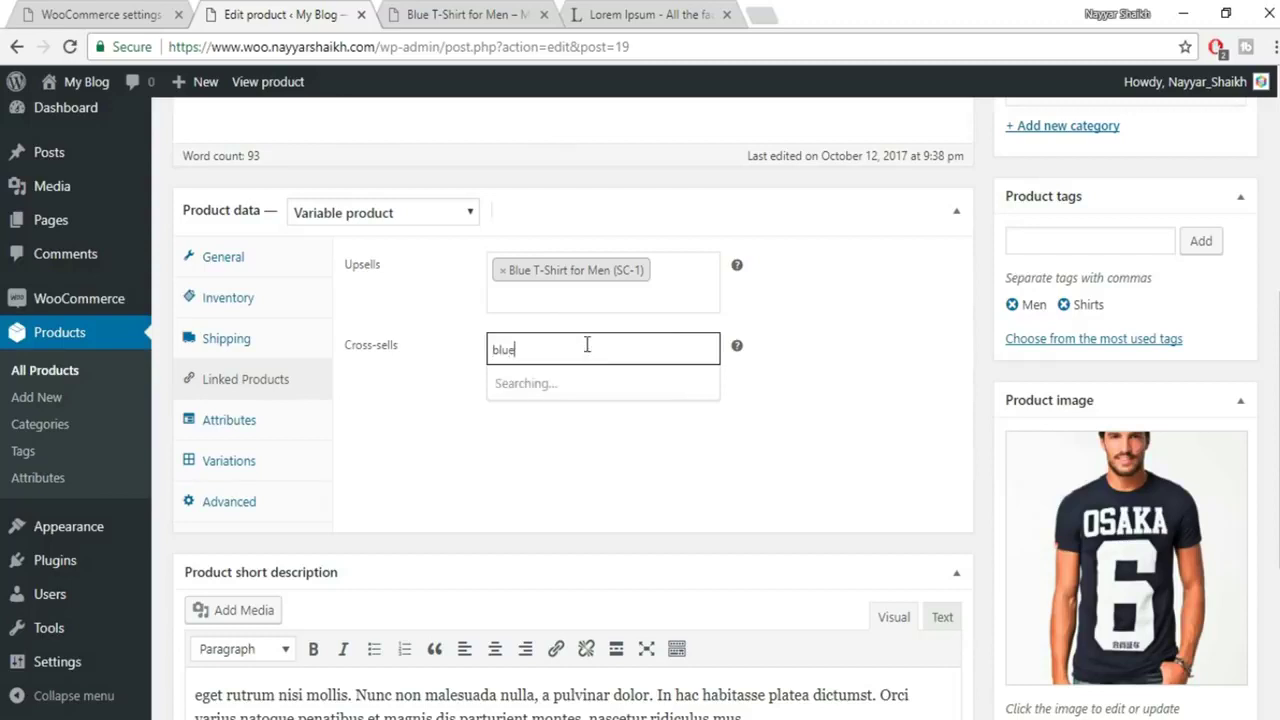
{"action": "left_click", "coordinate": [575, 385]}
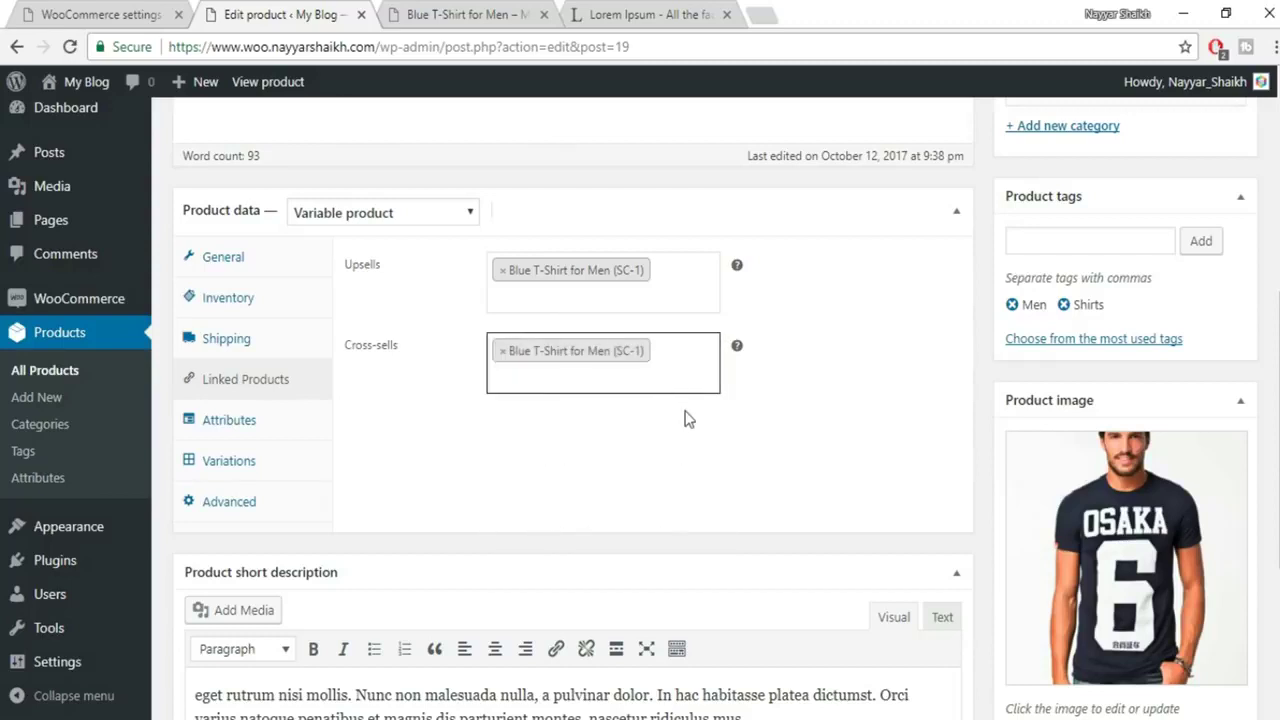
Replace the product image with the white T-shirt photo from the media library.
{"action": "scroll", "coordinate": [817, 454], "scroll_direction": "down", "scroll_amount": 2}
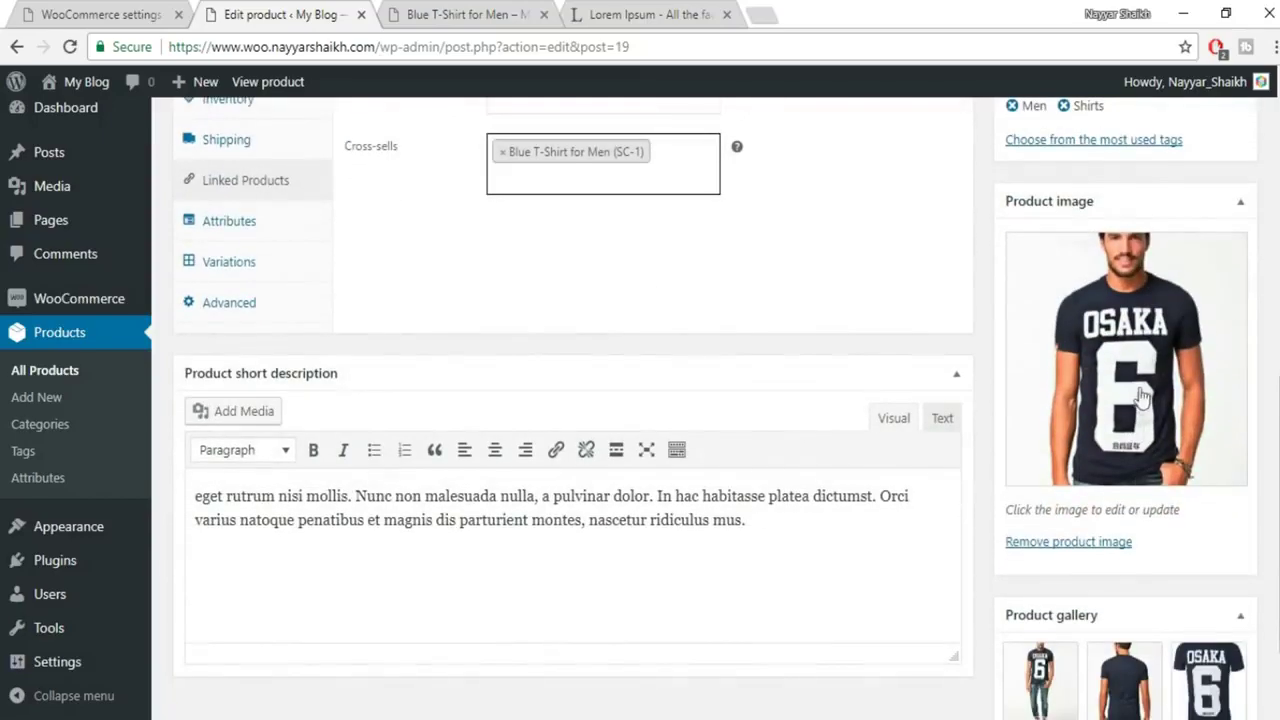
{"action": "left_click", "coordinate": [1144, 392]}
{"action": "left_click", "coordinate": [235, 308]}
{"action": "left_click", "coordinate": [1180, 666]}
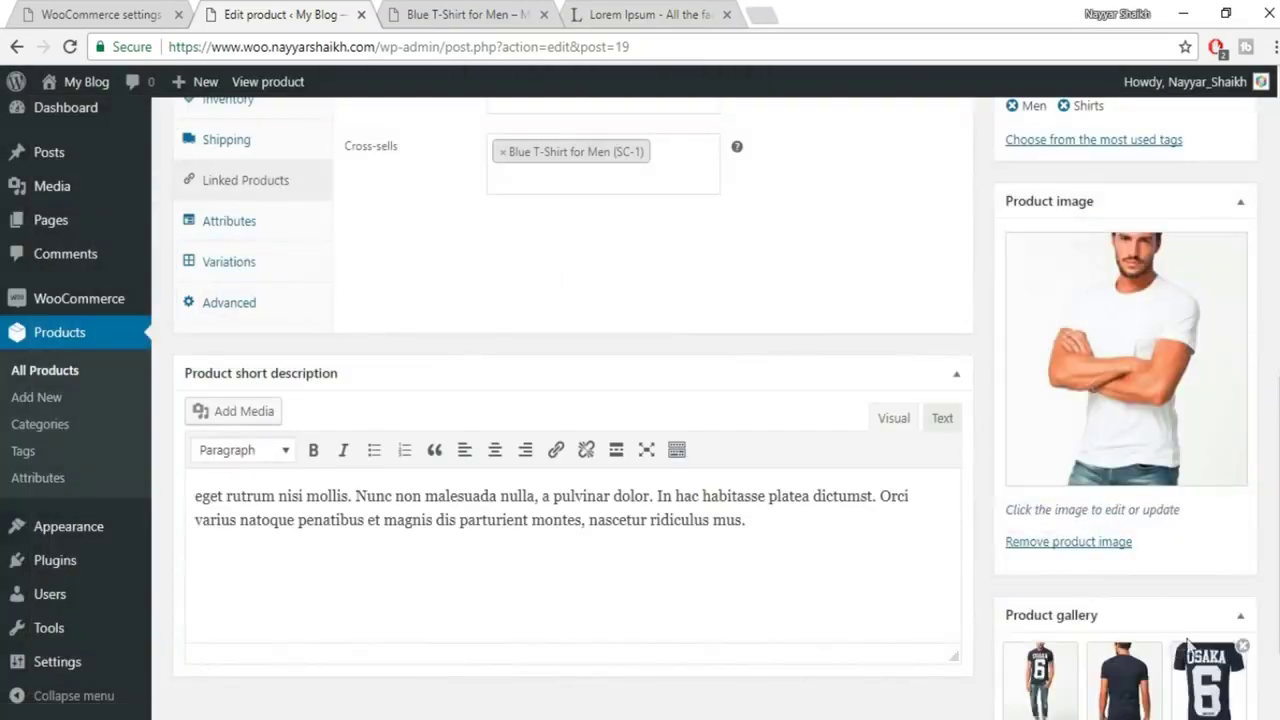
Remove all three dark T-shirt images from the product gallery.
{"action": "scroll", "coordinate": [1190, 645], "scroll_direction": "down", "scroll_amount": 2}
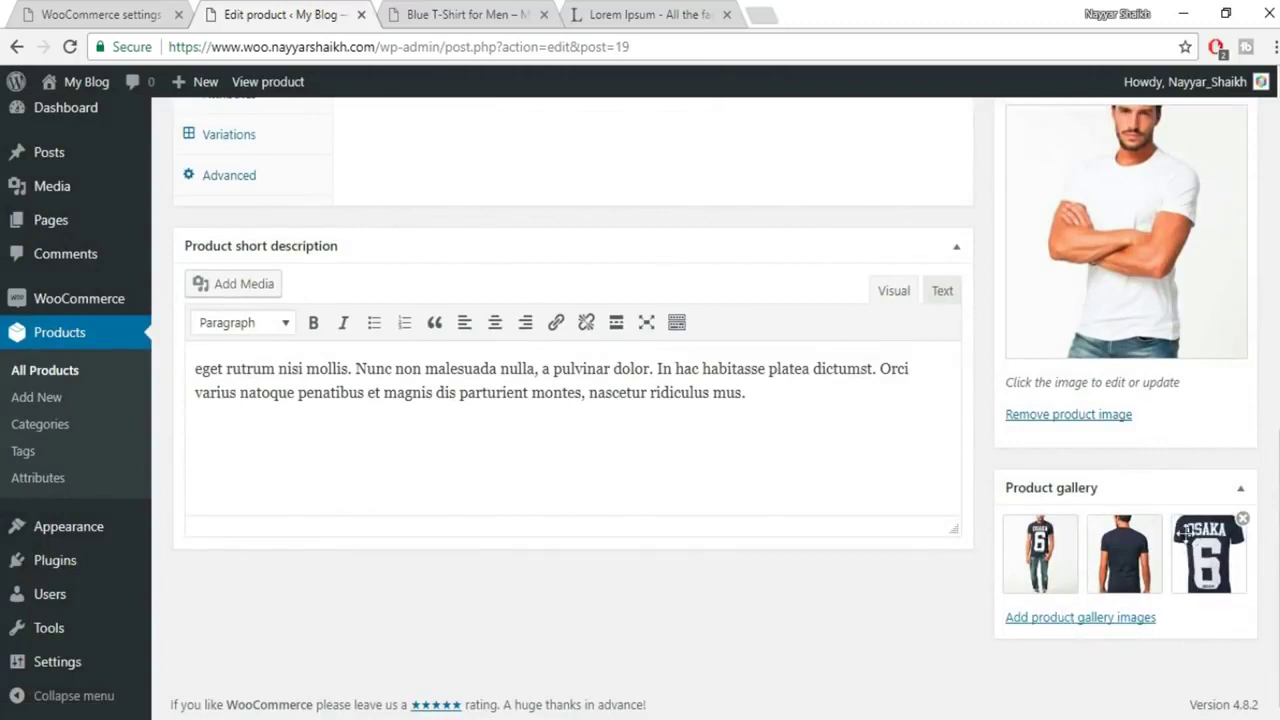
{"action": "left_click", "coordinate": [1074, 519]}
{"action": "left_click", "coordinate": [1075, 520]}
{"action": "left_click", "coordinate": [1075, 520]}
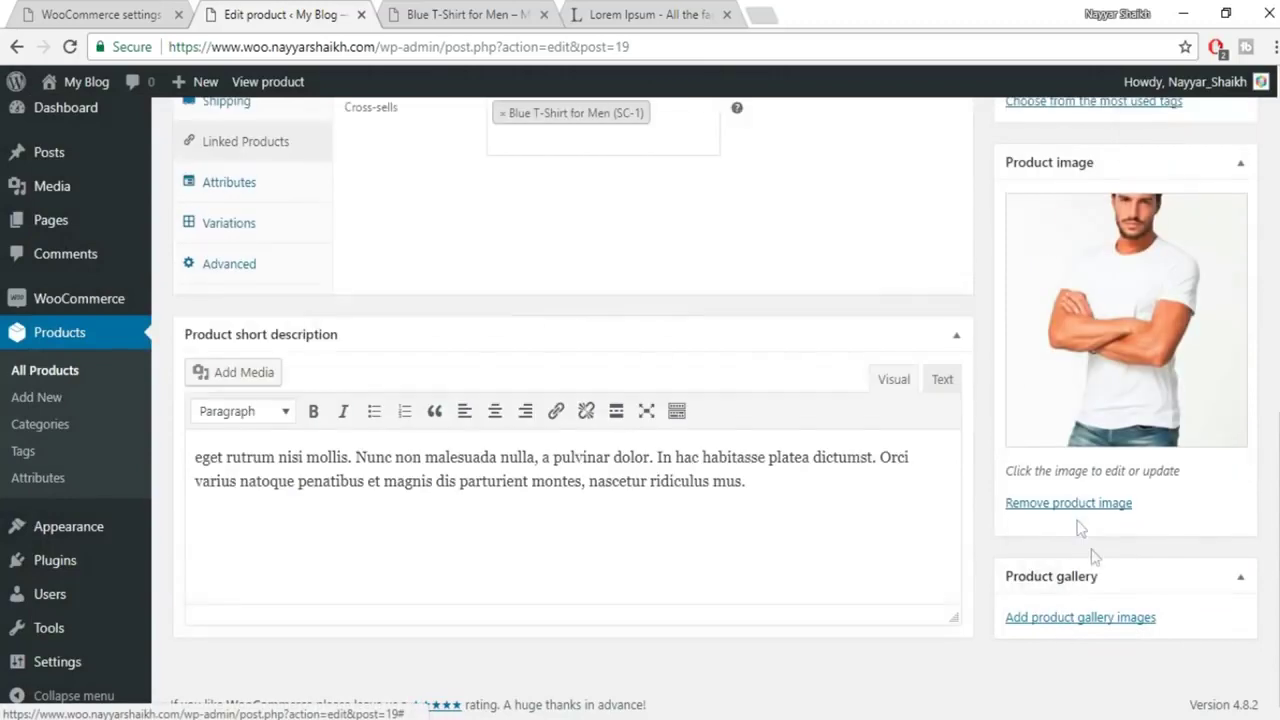
Upload images 10 and 11 from the Product Images folder and add both to the product gallery.
{"action": "left_click", "coordinate": [1114, 618]}
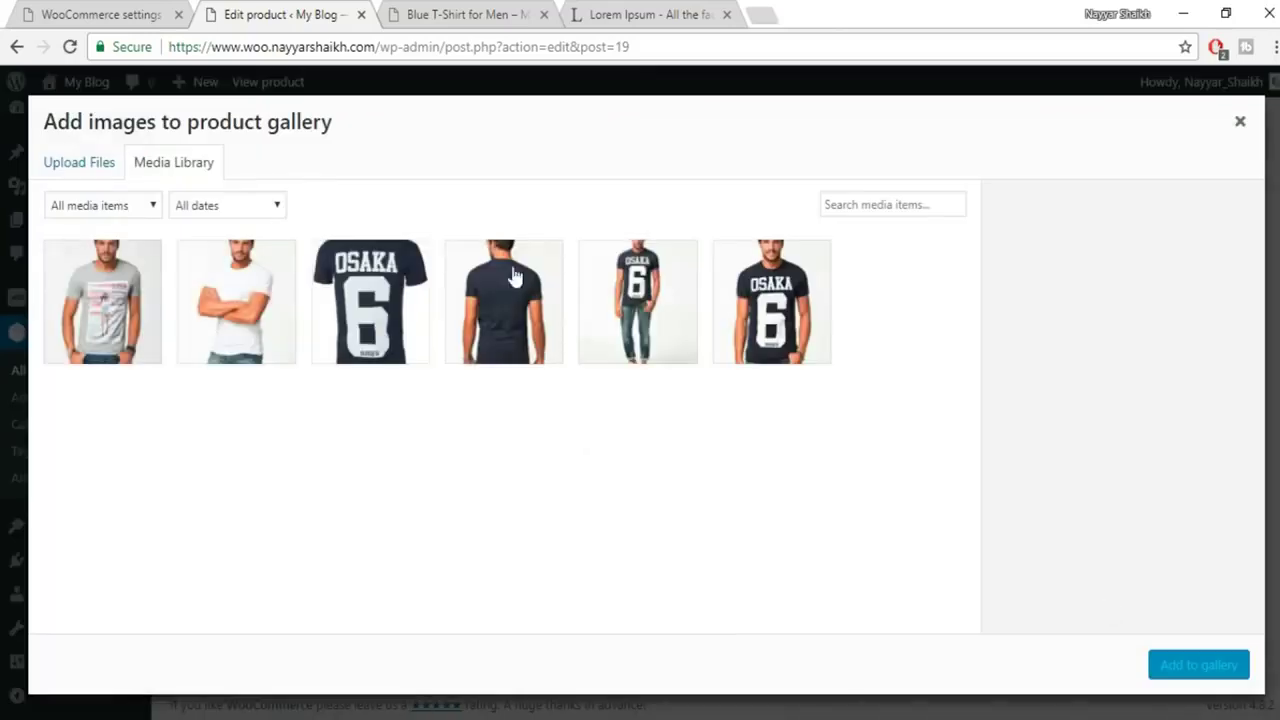
{"action": "left_click", "coordinate": [80, 175]}
{"action": "left_click", "coordinate": [651, 432]}
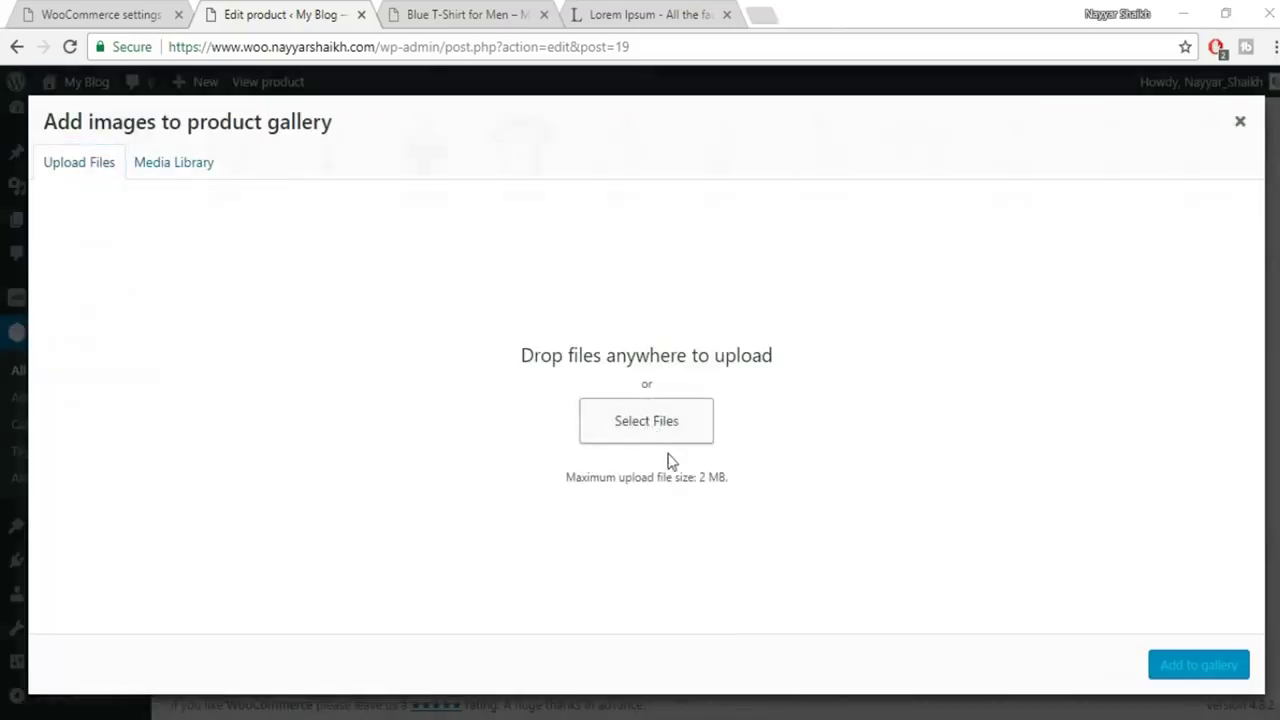
{"action": "left_click_drag", "start_coordinate": [1265, 260], "coordinate": [1140, 185]}
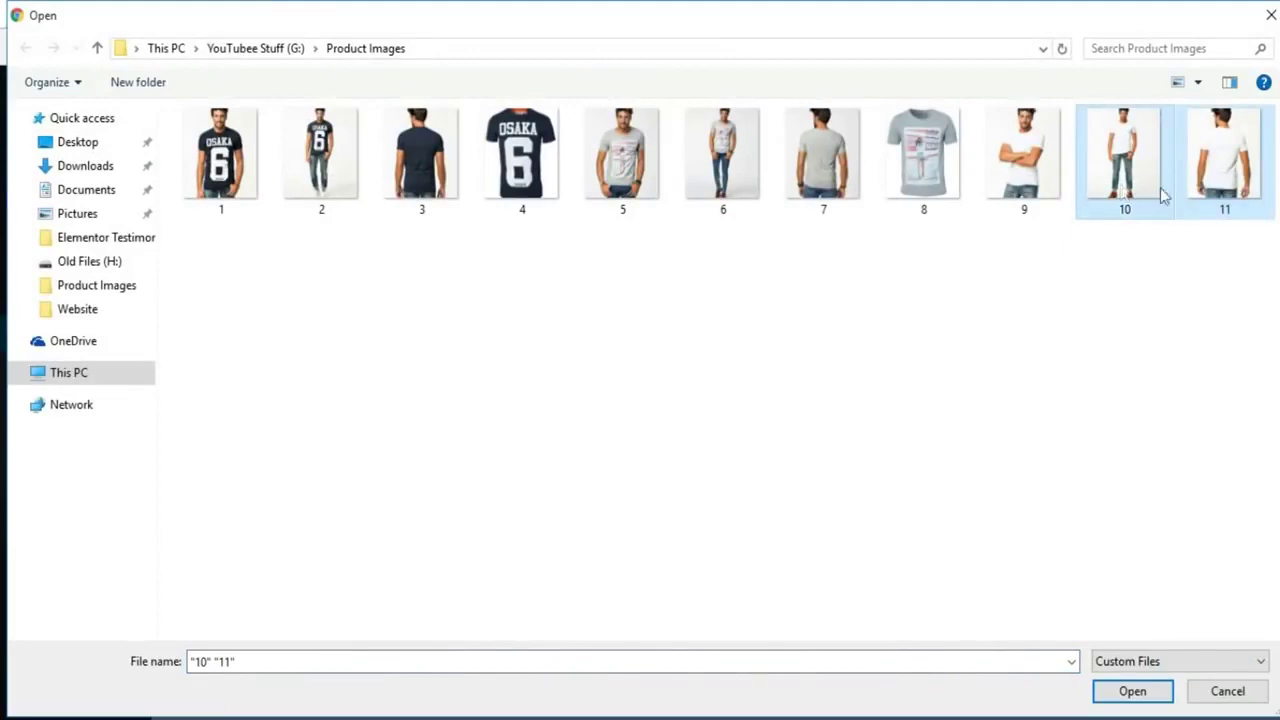
{"action": "left_click", "coordinate": [1133, 691]}
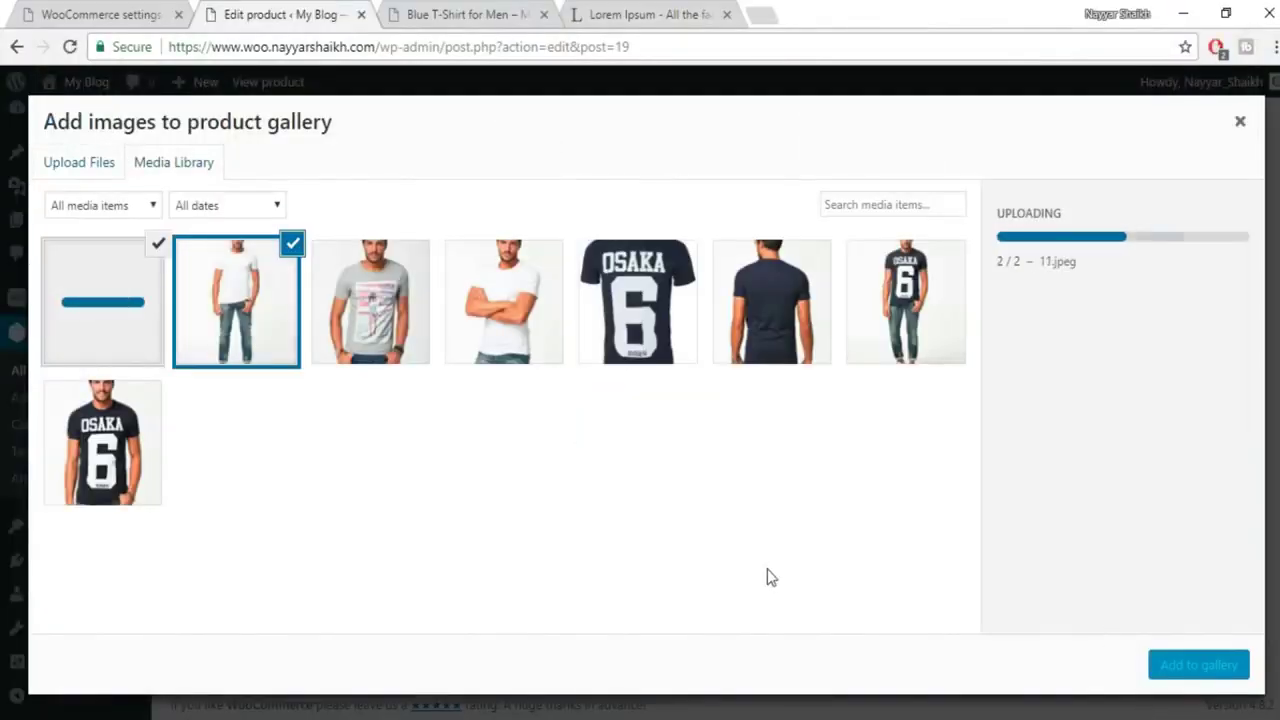
{"action": "left_click", "coordinate": [1222, 665]}
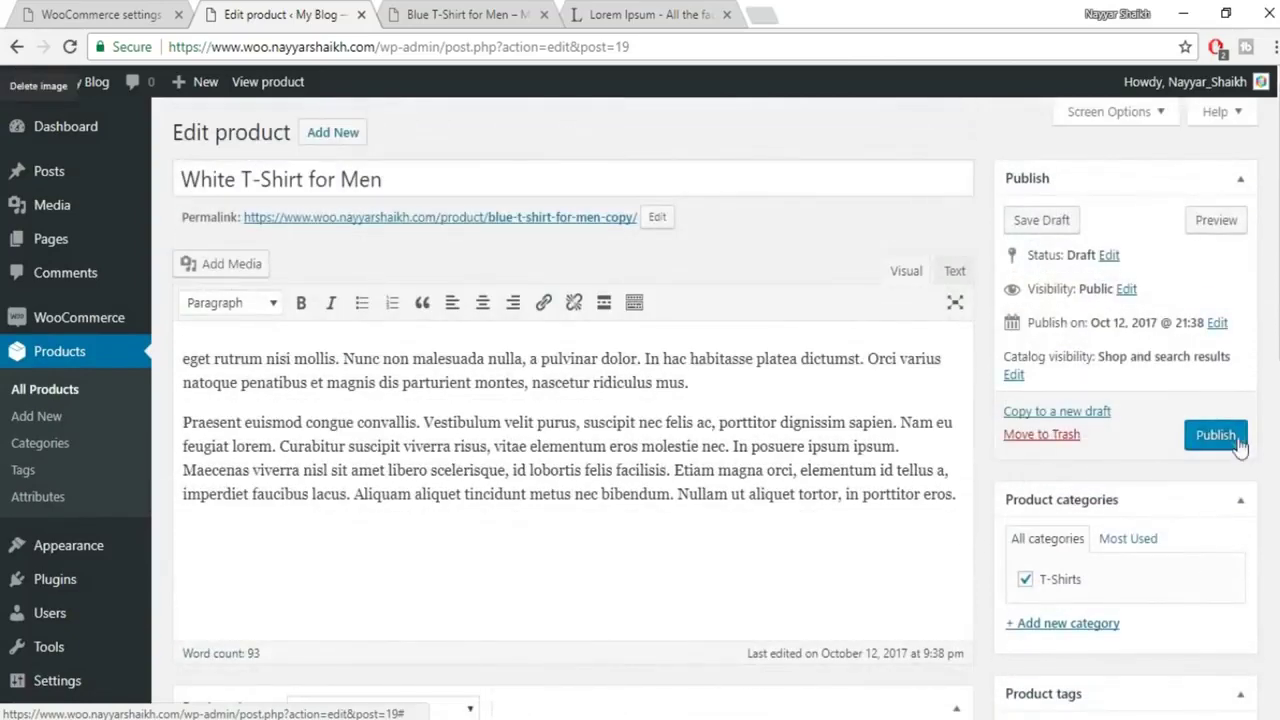
Publish the White T-Shirt for Men product and preview its store page.
{"action": "left_click", "coordinate": [1236, 436]}
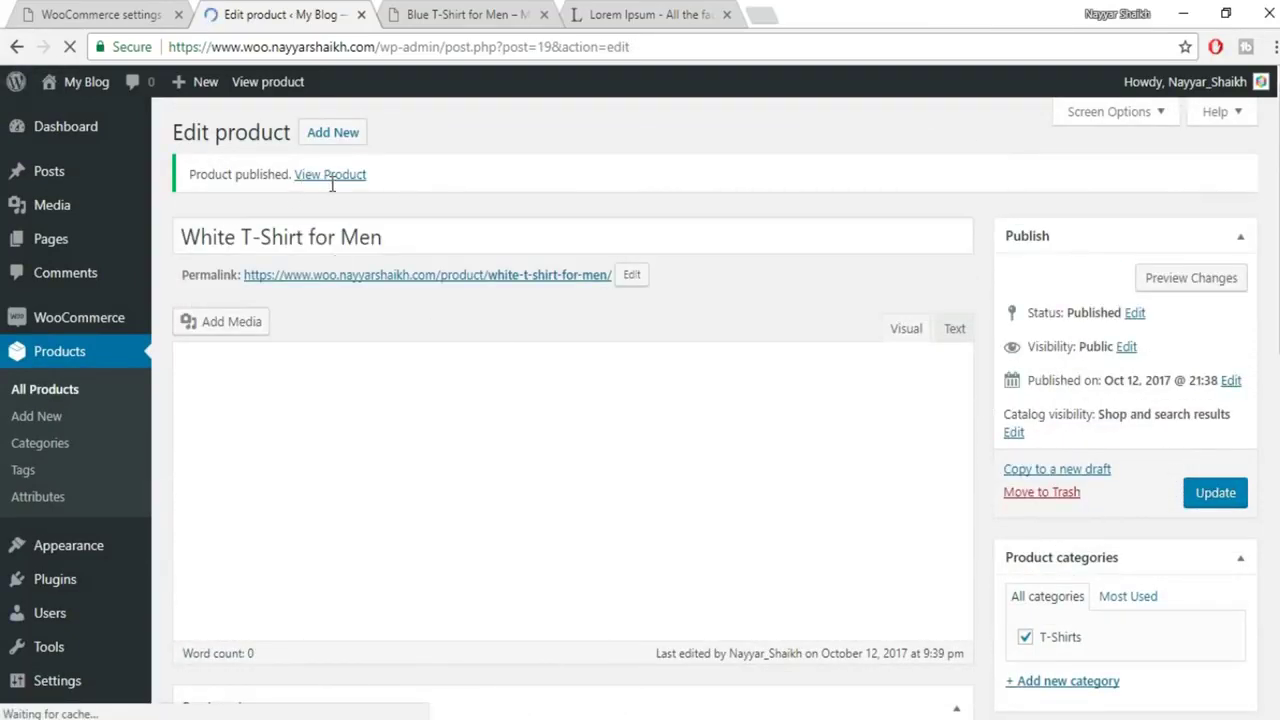
{"action": "left_click", "coordinate": [1156, 279]}
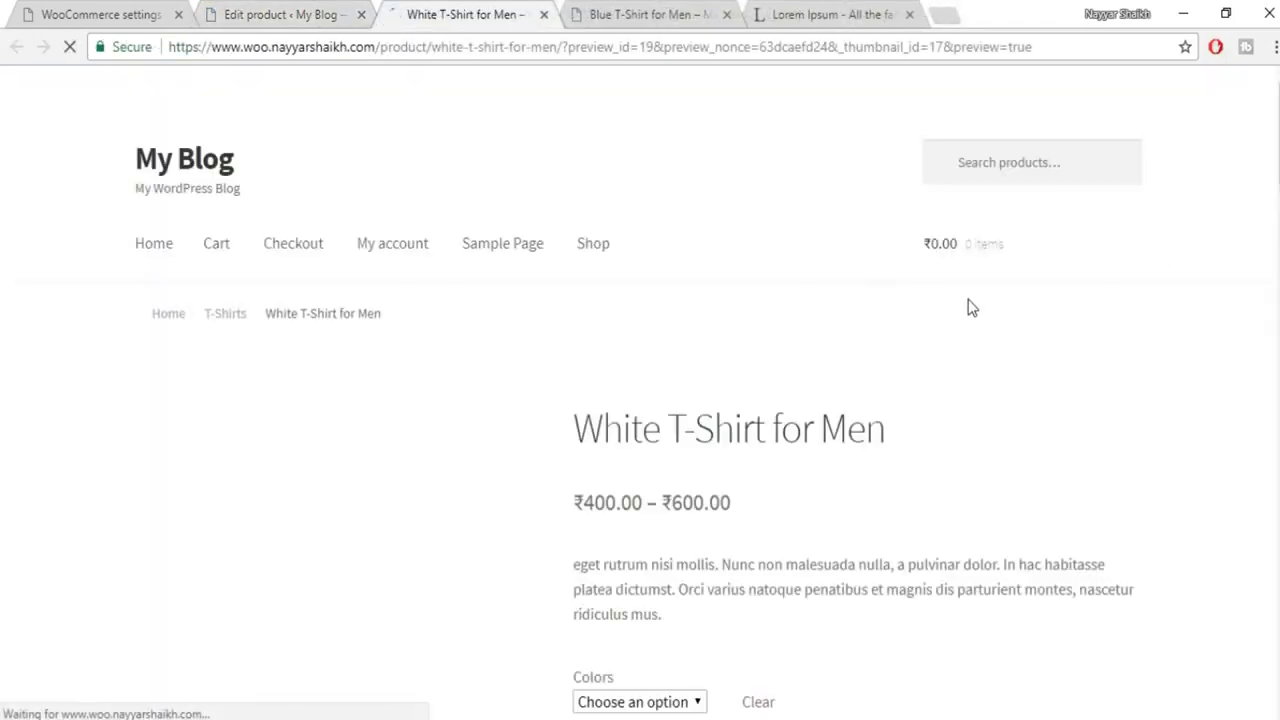
Try the Blue and White color options on the White T-Shirt for Men page, finishing with Black selected.
{"action": "scroll", "coordinate": [975, 330], "scroll_direction": "down", "scroll_amount": 3}
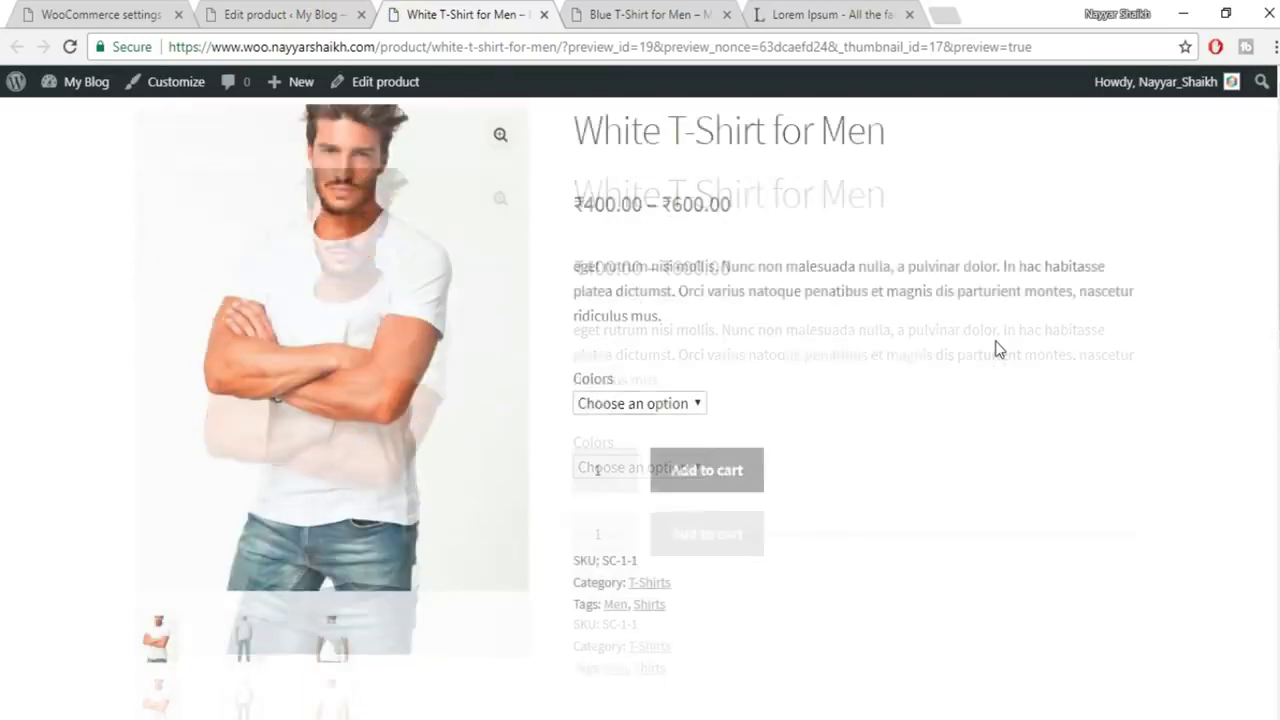
{"action": "left_click", "coordinate": [590, 404]}
{"action": "left_click", "coordinate": [644, 450]}
{"action": "left_click", "coordinate": [652, 406]}
{"action": "left_click", "coordinate": [643, 466]}
{"action": "left_click", "coordinate": [676, 404]}
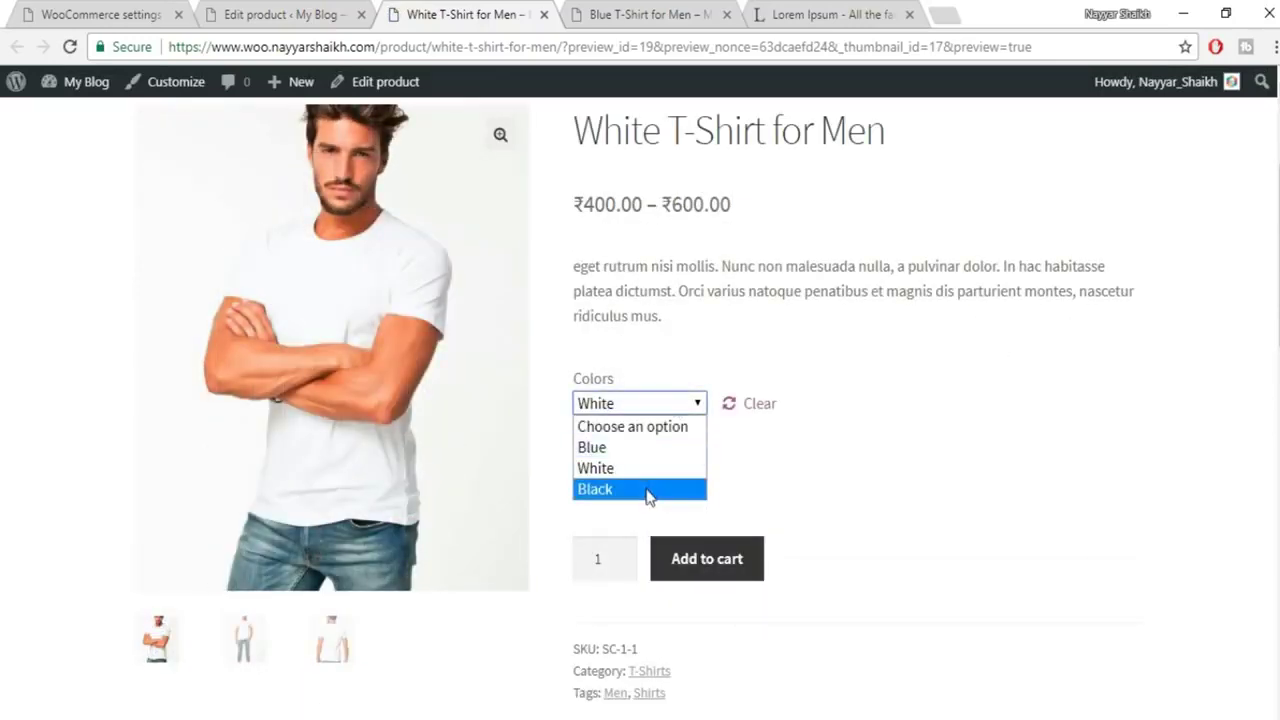
{"action": "left_click", "coordinate": [646, 489]}
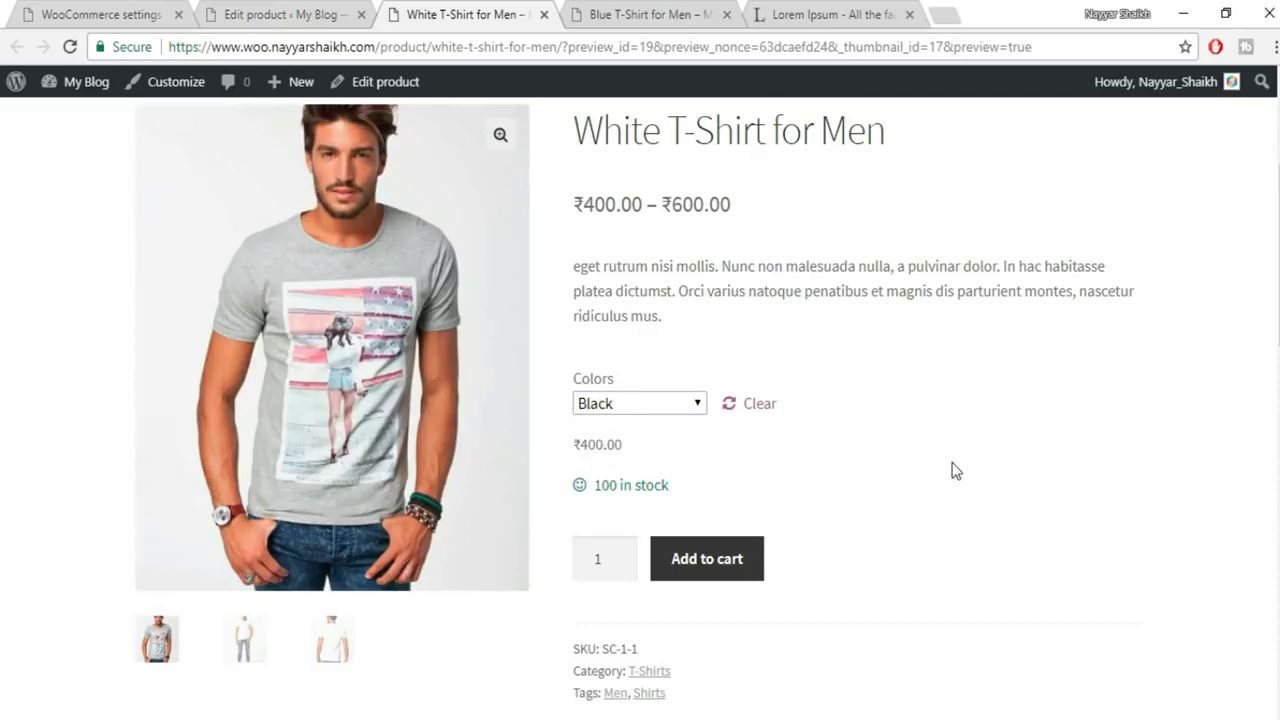
Examine the upsell shown under "You may also like…" on the White T-Shirt for Men page.
{"action": "scroll", "coordinate": [955, 470], "scroll_direction": "down", "scroll_amount": 10}
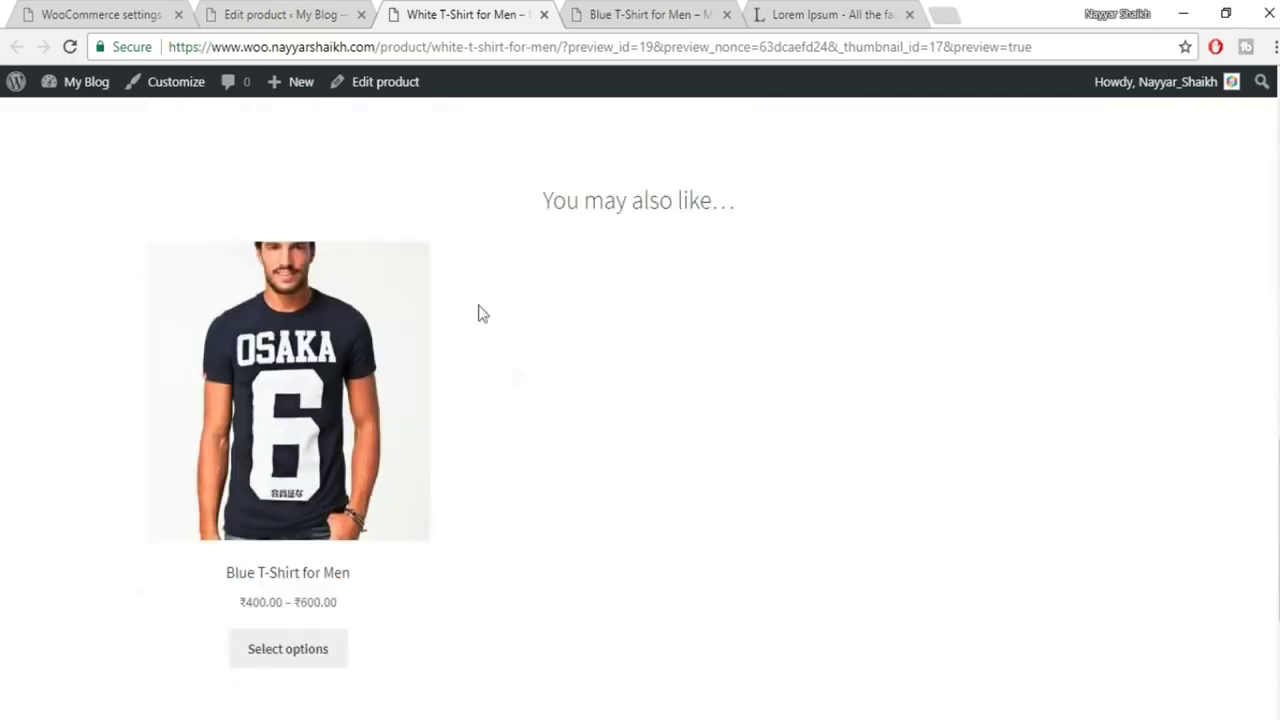
{"action": "left_click_drag", "start_coordinate": [529, 209], "coordinate": [736, 204]}
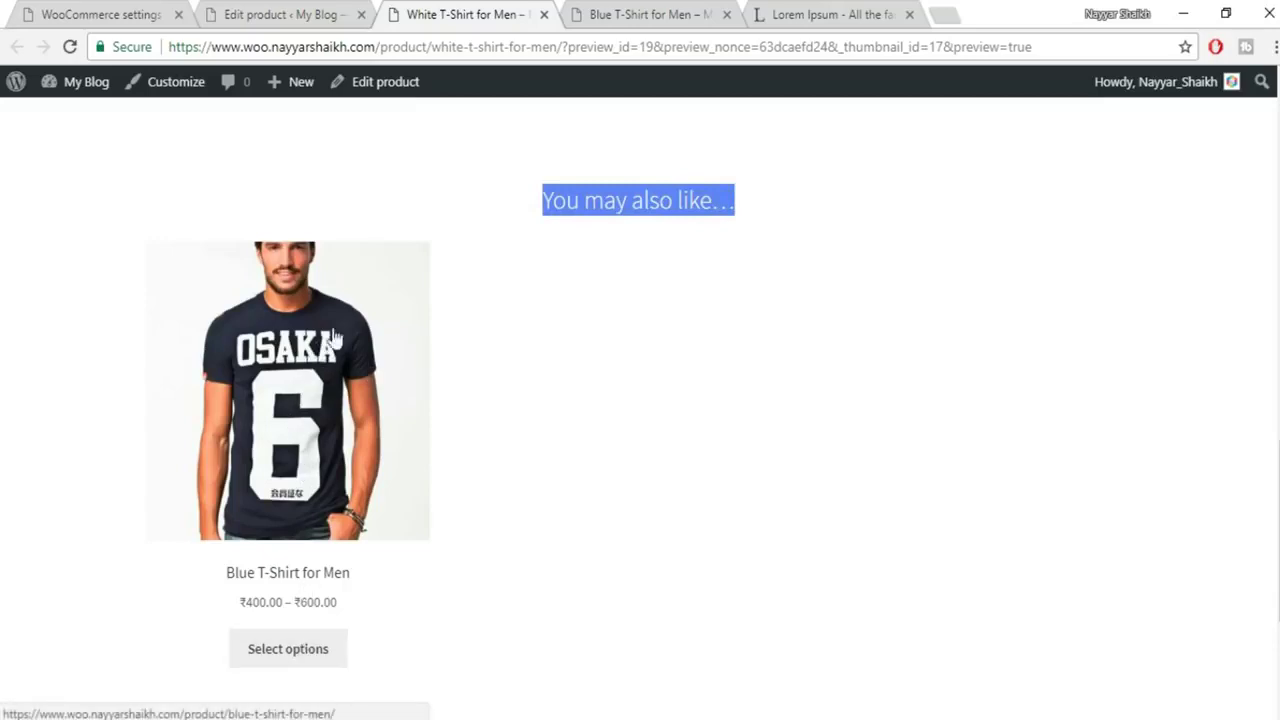
{"action": "scroll", "coordinate": [343, 537], "scroll_direction": "down", "scroll_amount": 3}
{"action": "scroll", "coordinate": [344, 551], "scroll_direction": "up", "scroll_amount": 3}
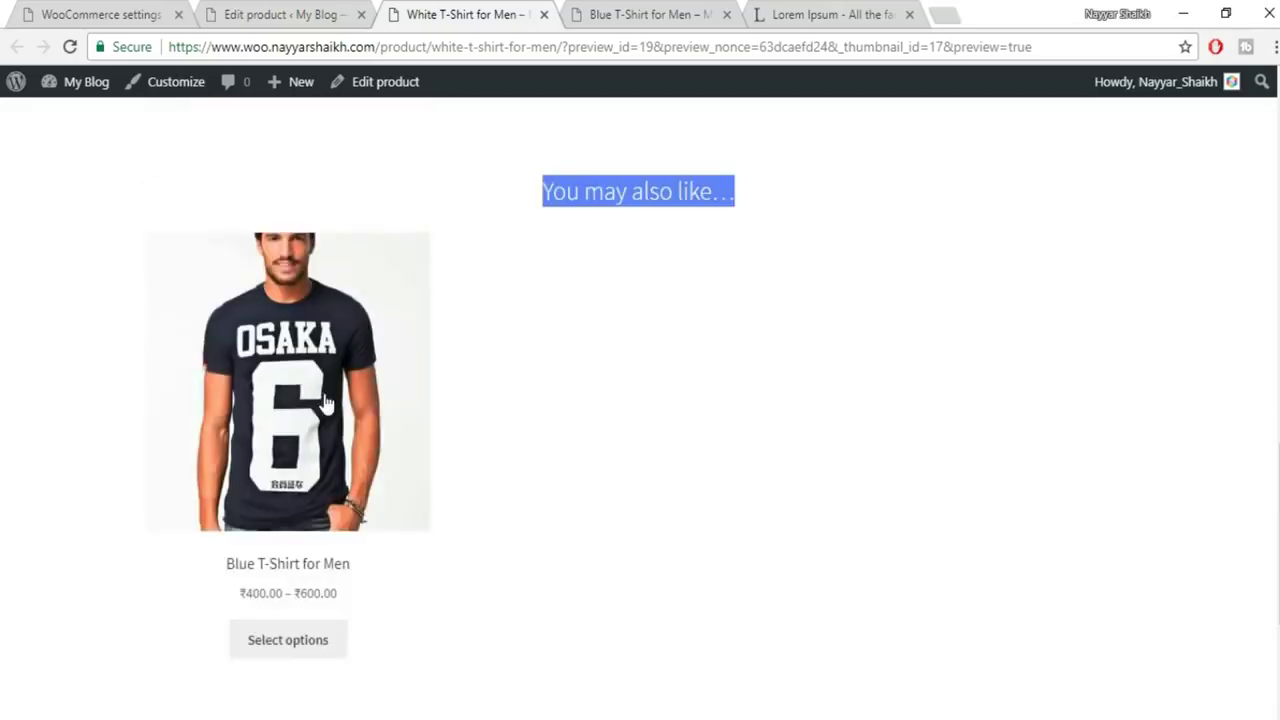
{"action": "scroll", "coordinate": [354, 523], "scroll_direction": "up", "scroll_amount": 10}
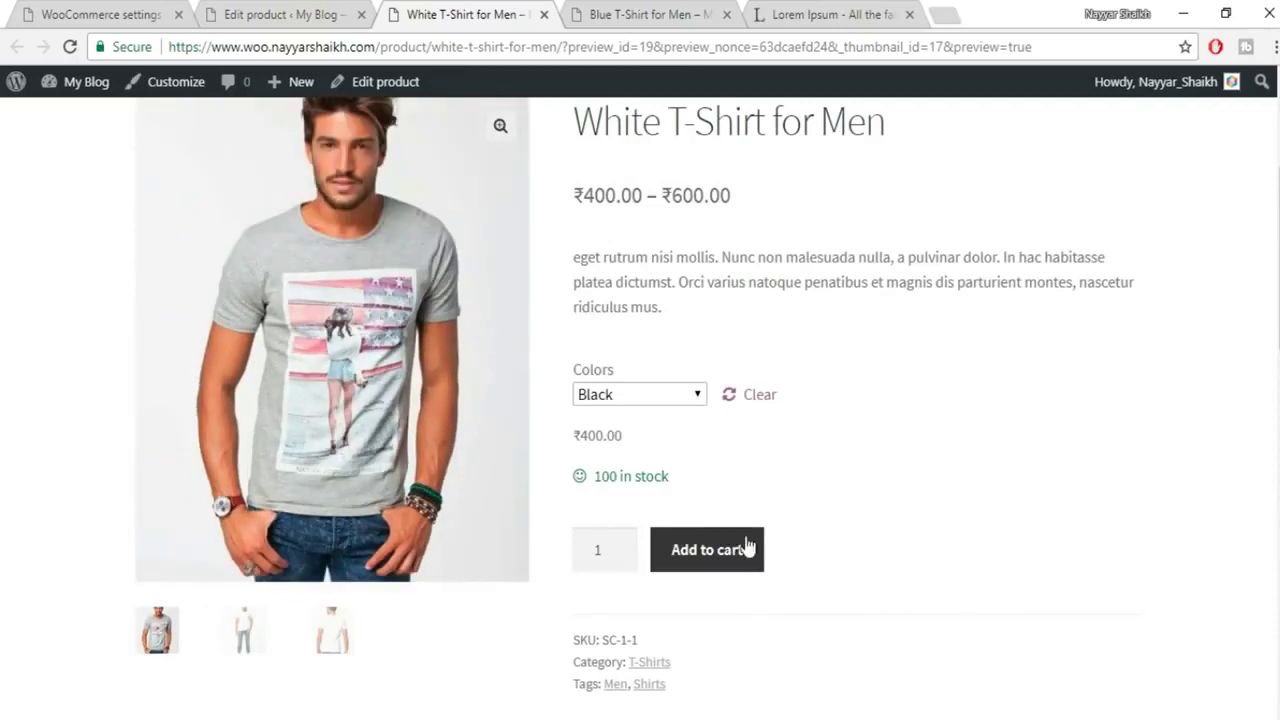
Add one Black White T-Shirt for Men to the cart and view the cart page.
{"action": "left_click", "coordinate": [716, 552]}
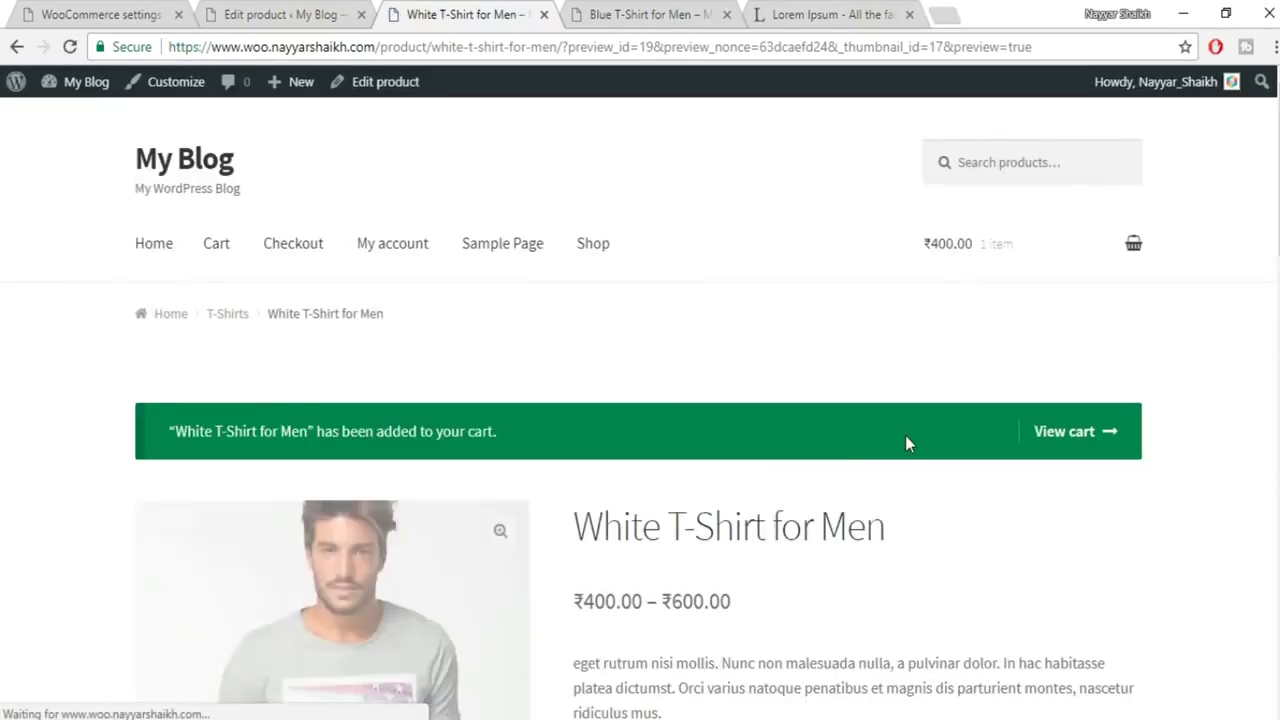
{"action": "mouse_move", "coordinate": [1048, 282]}
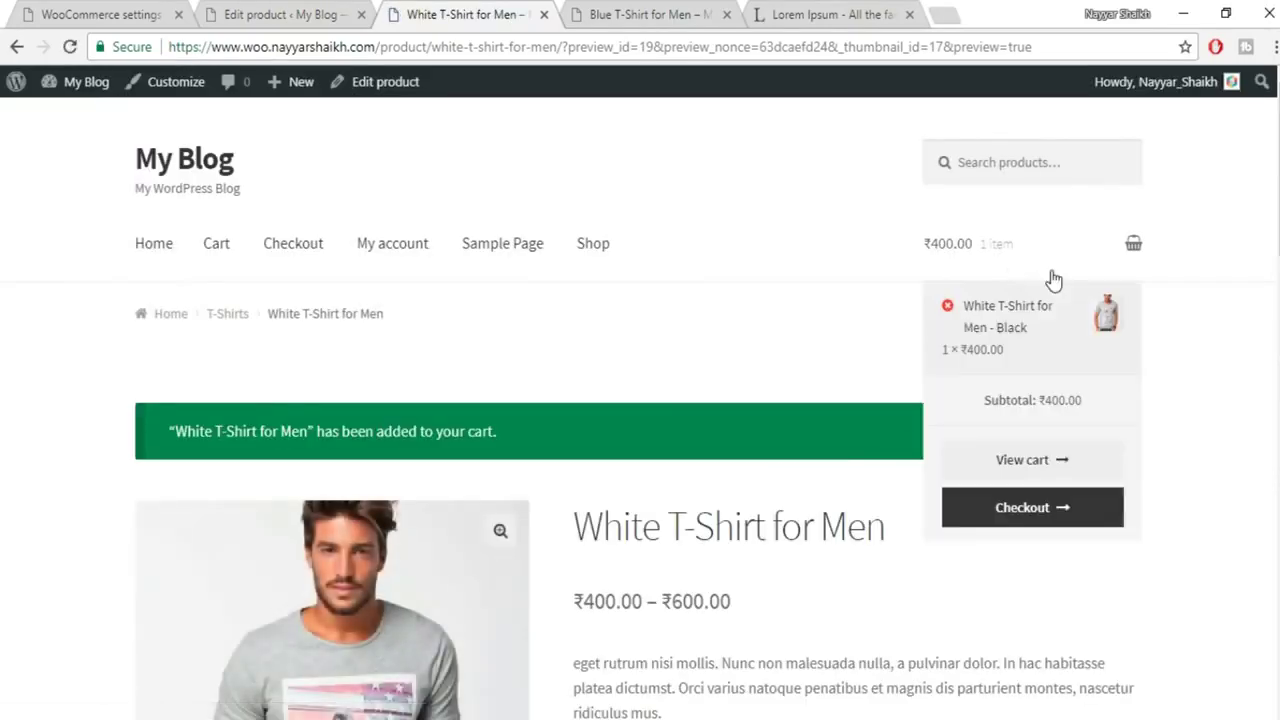
{"action": "left_click", "coordinate": [993, 341]}
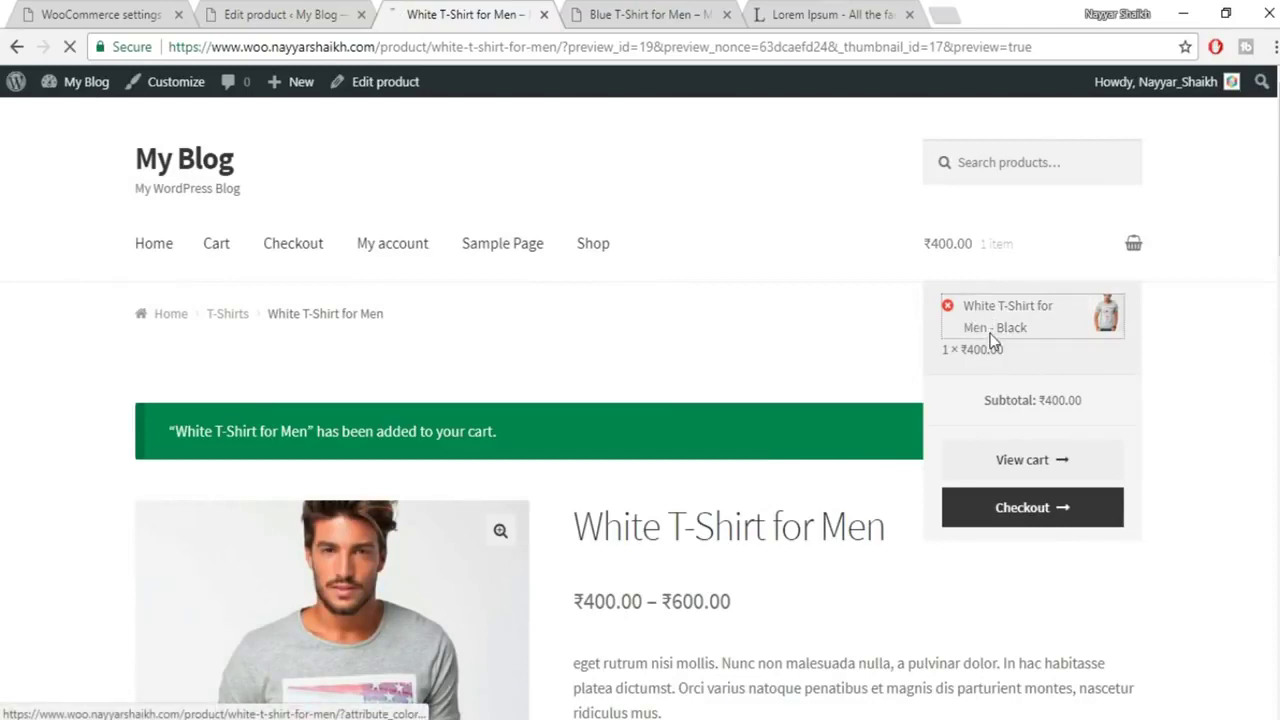
{"action": "mouse_move", "coordinate": [940, 254]}
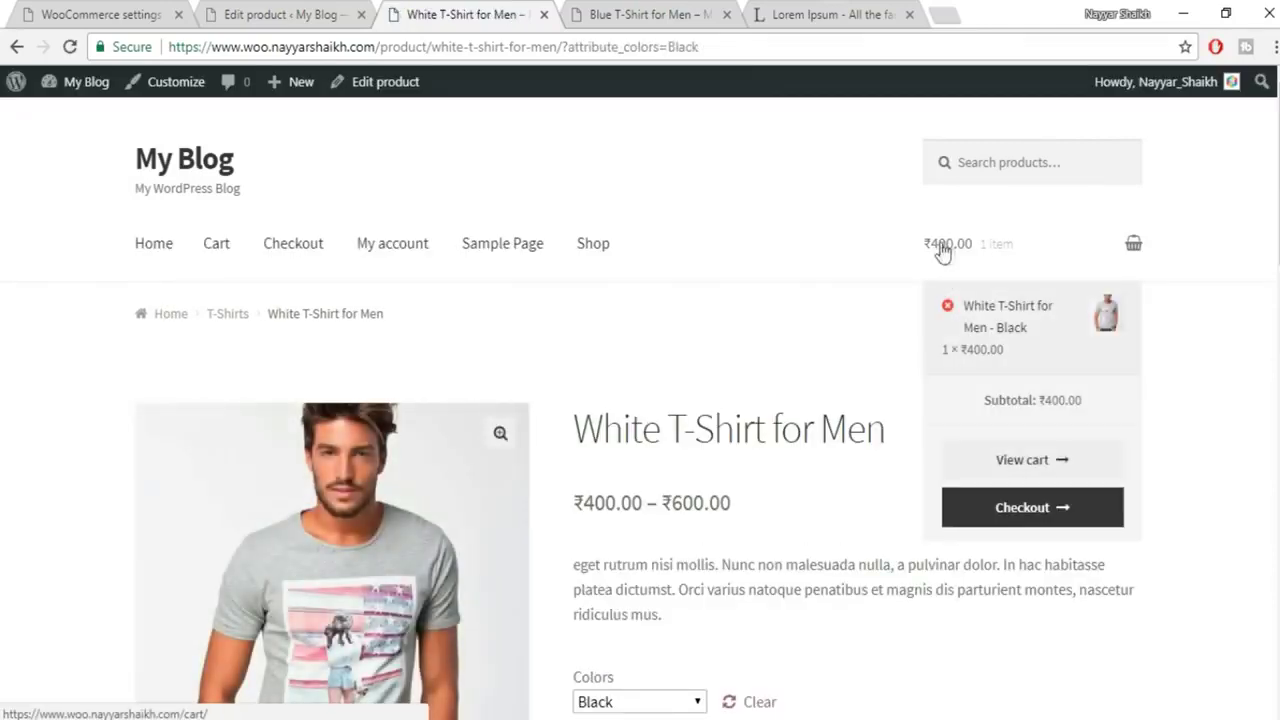
{"action": "left_click", "coordinate": [1130, 245]}
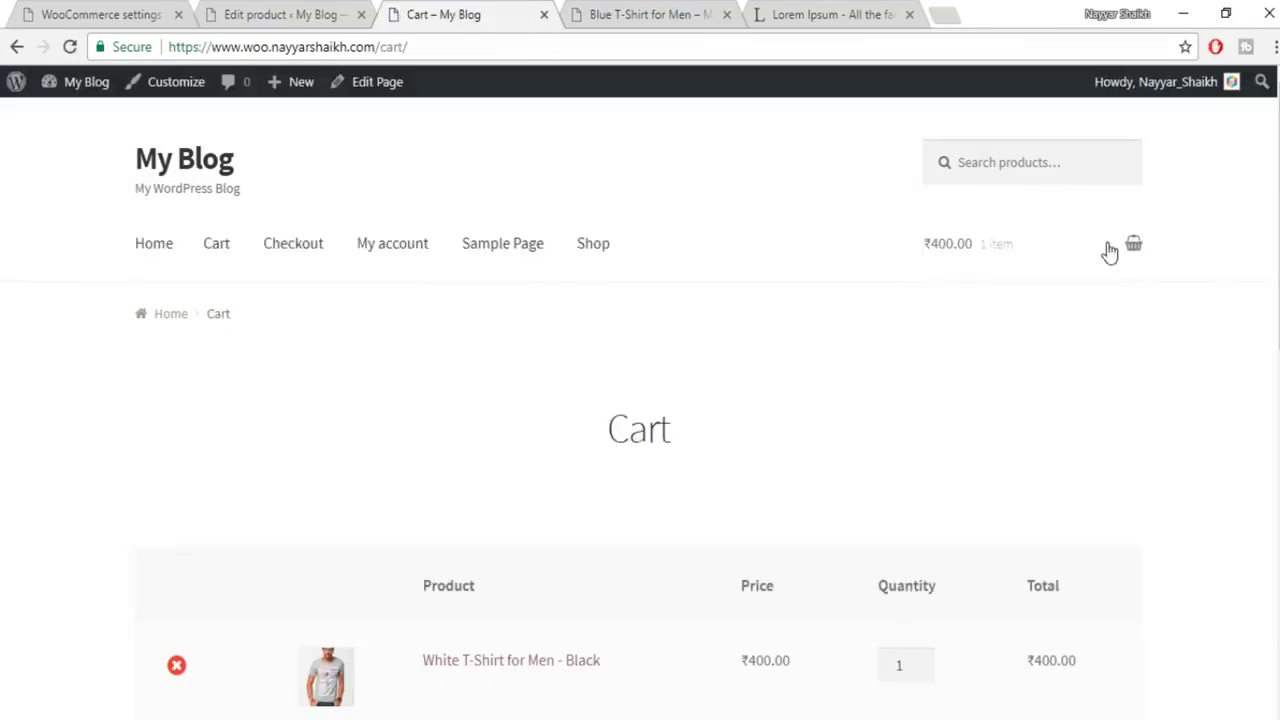
Examine the cross-sell shown under "You may be interested in…" below the cart items.
{"action": "scroll", "coordinate": [1128, 331], "scroll_direction": "down", "scroll_amount": 5}
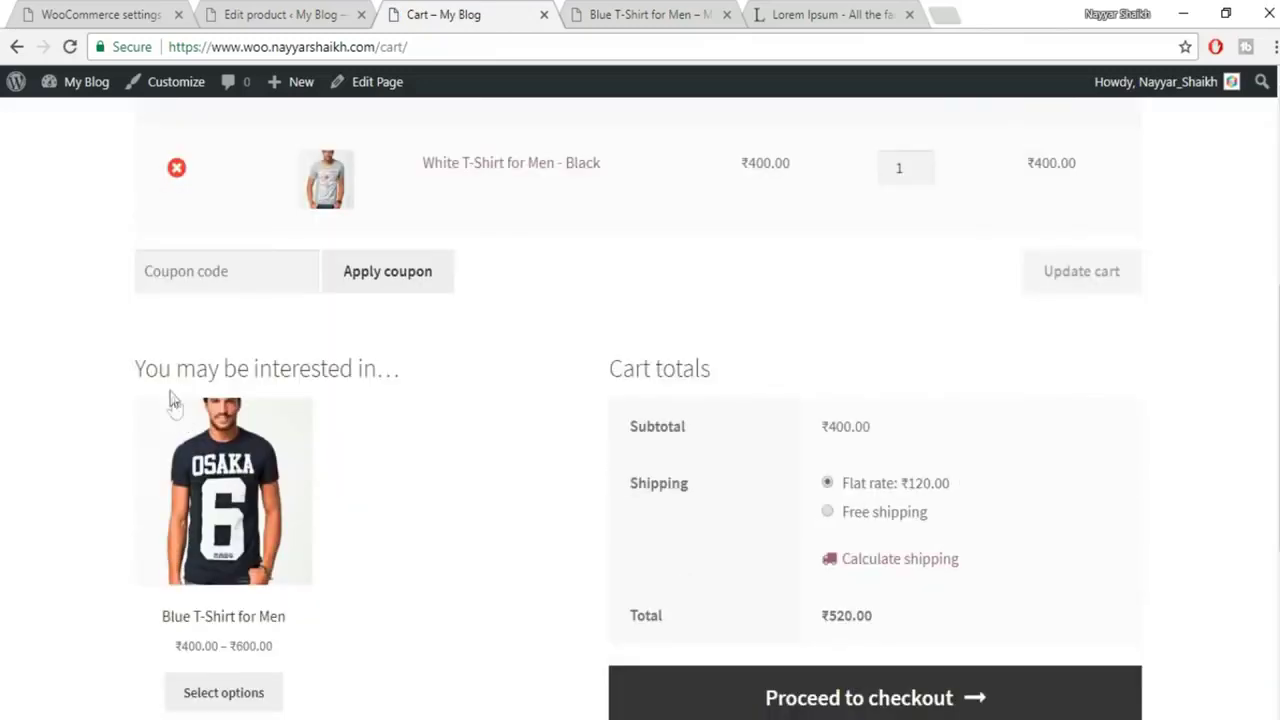
{"action": "scroll", "coordinate": [320, 430], "scroll_direction": "down", "scroll_amount": 1}
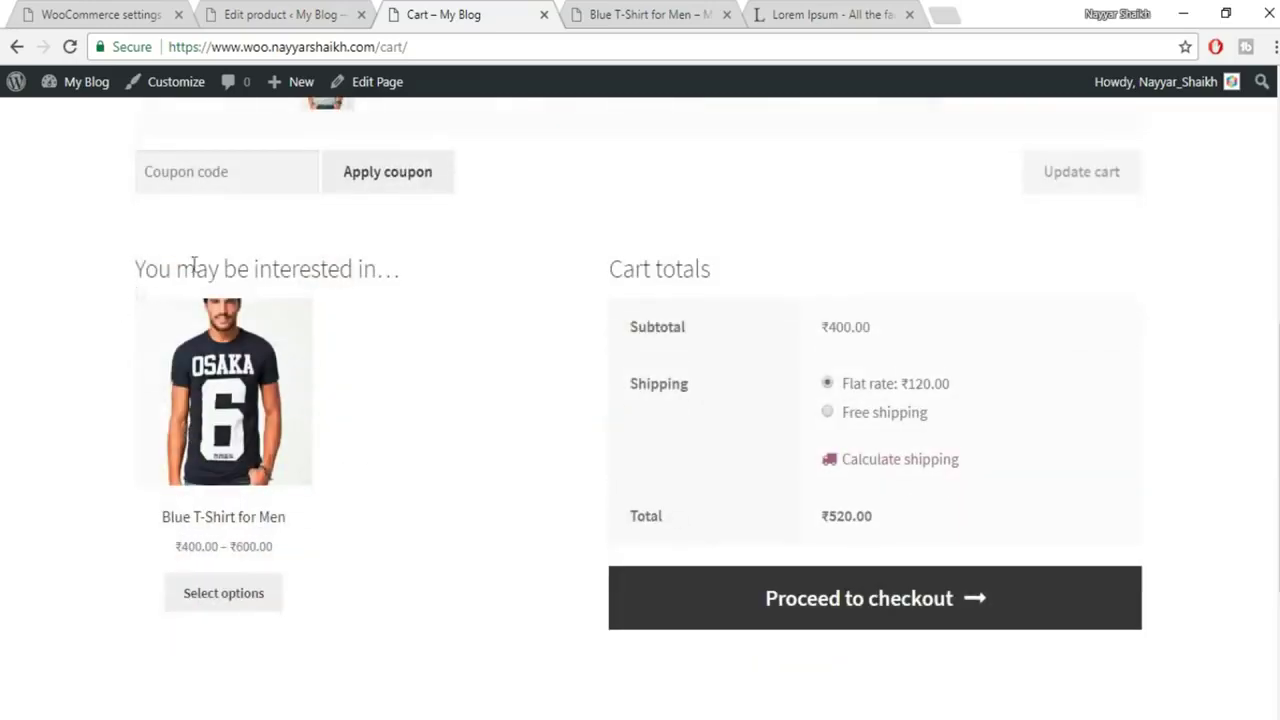
{"action": "scroll", "coordinate": [388, 514], "scroll_direction": "up", "scroll_amount": 3}
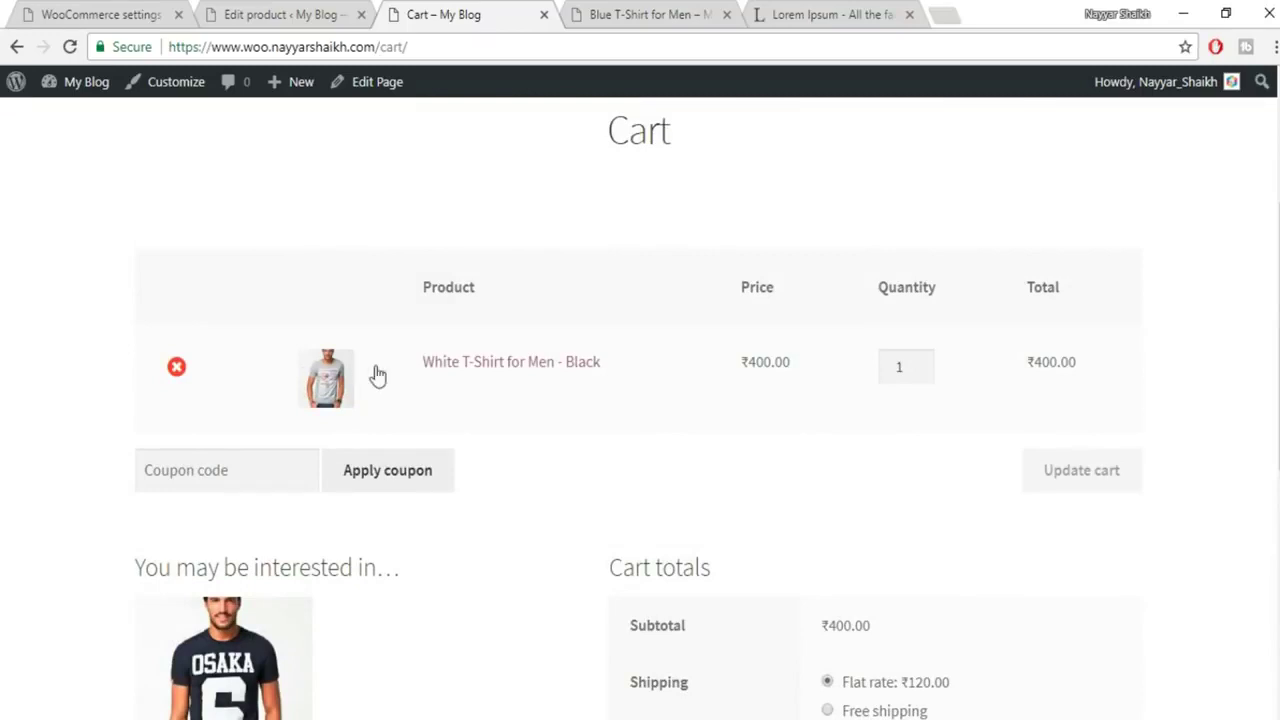
{"action": "scroll", "coordinate": [414, 400], "scroll_direction": "down", "scroll_amount": 3}
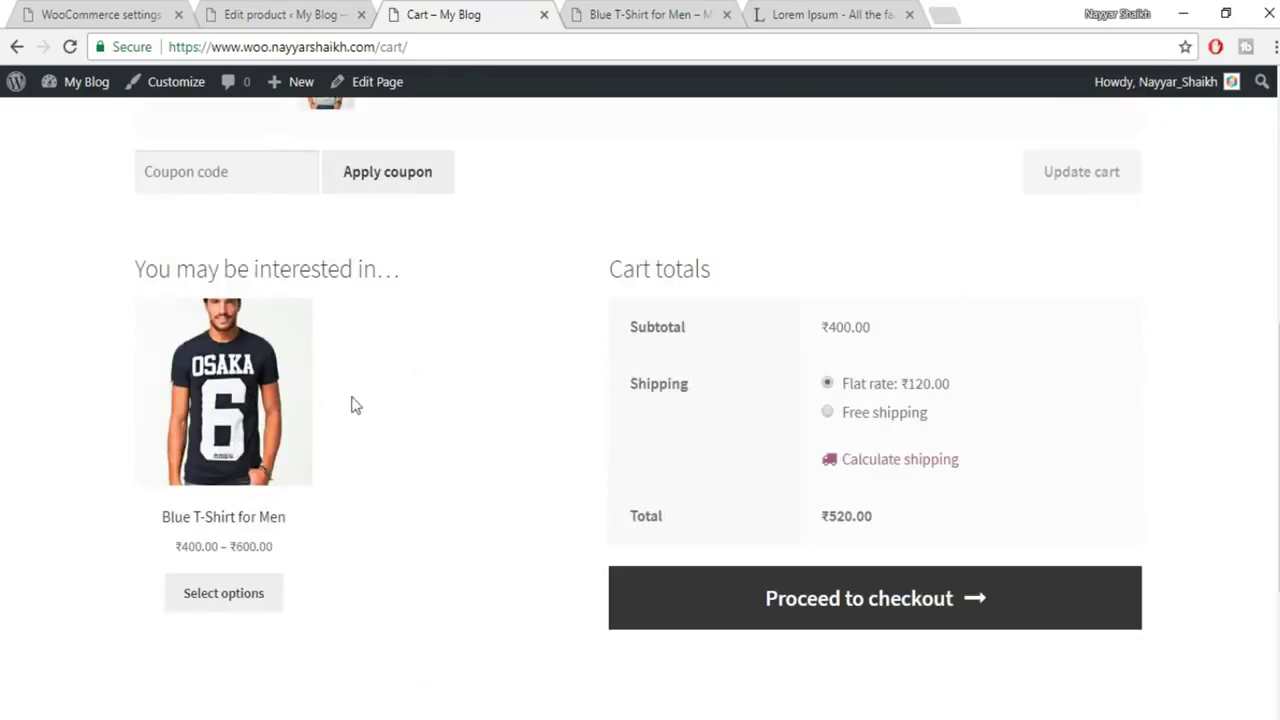
{"action": "scroll", "coordinate": [511, 456], "scroll_direction": "up", "scroll_amount": 1}
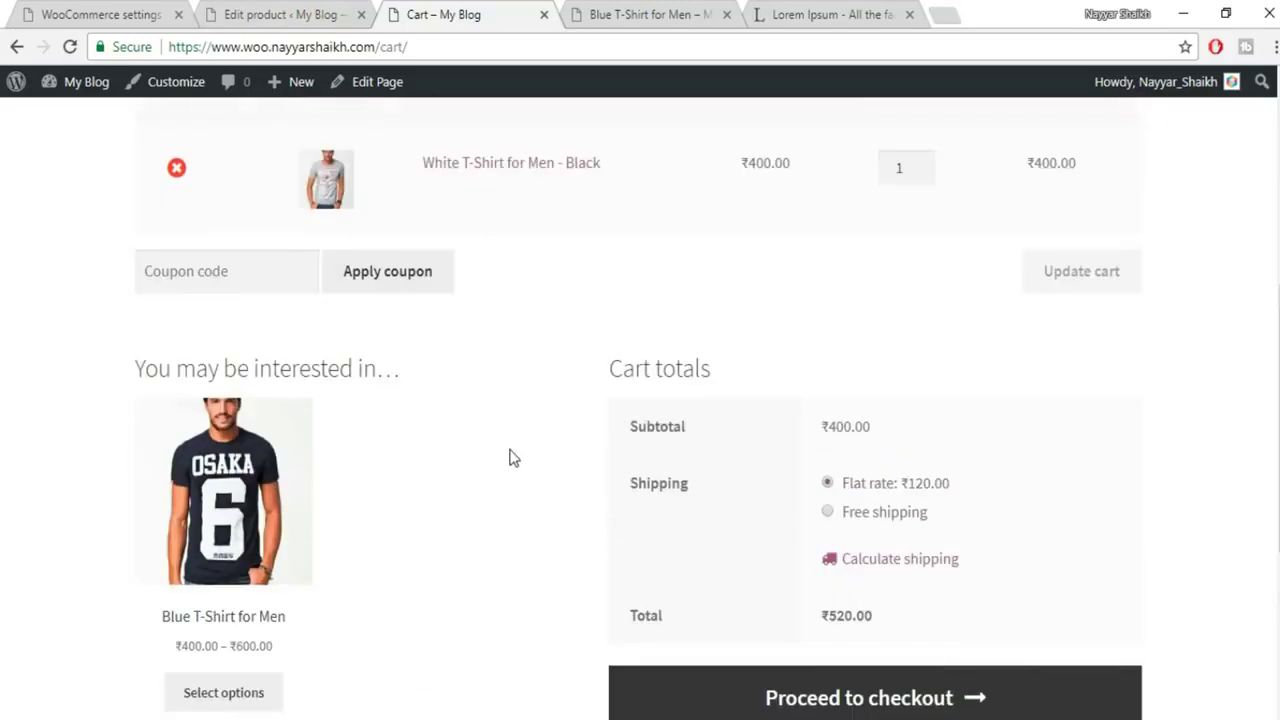
Check the flat rate shipping charge in the cart totals against the item in the cart.
{"action": "scroll", "coordinate": [850, 400], "scroll_direction": "down", "scroll_amount": 1}
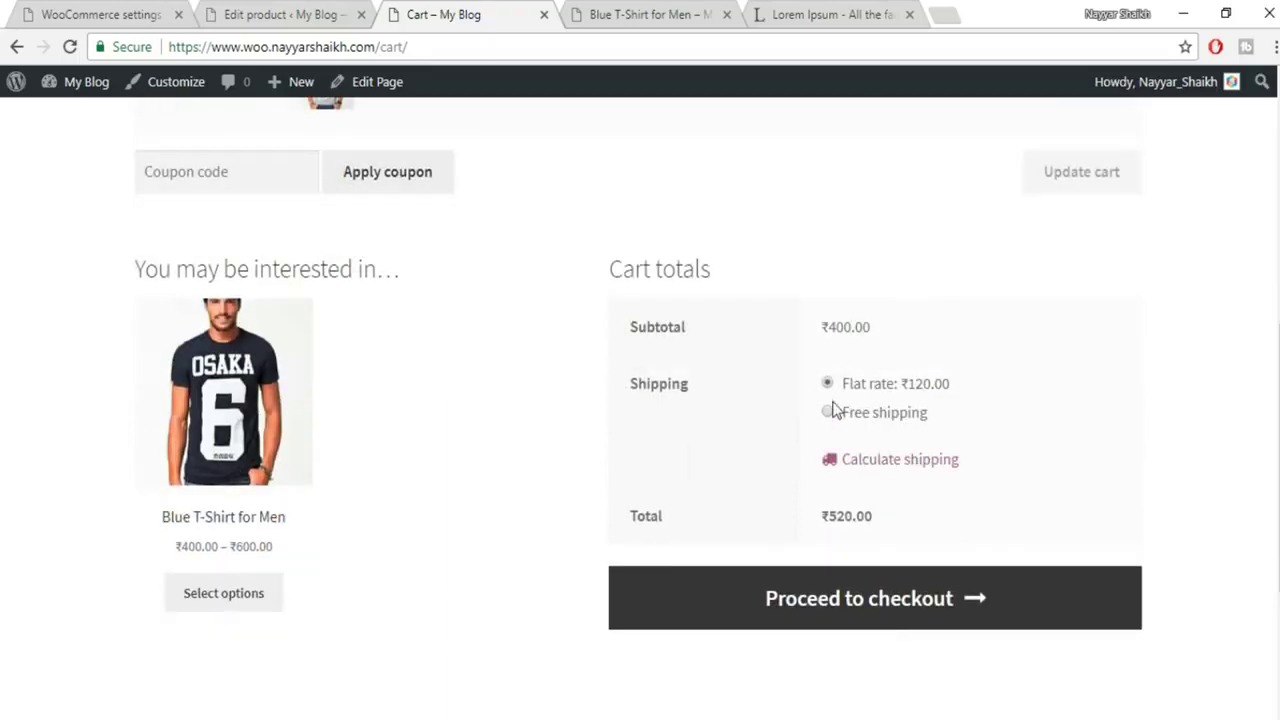
{"action": "left_click_drag", "start_coordinate": [955, 386], "coordinate": [904, 388]}
{"action": "left_click", "coordinate": [970, 395]}
{"action": "scroll", "coordinate": [1040, 462], "scroll_direction": "up", "scroll_amount": 2}
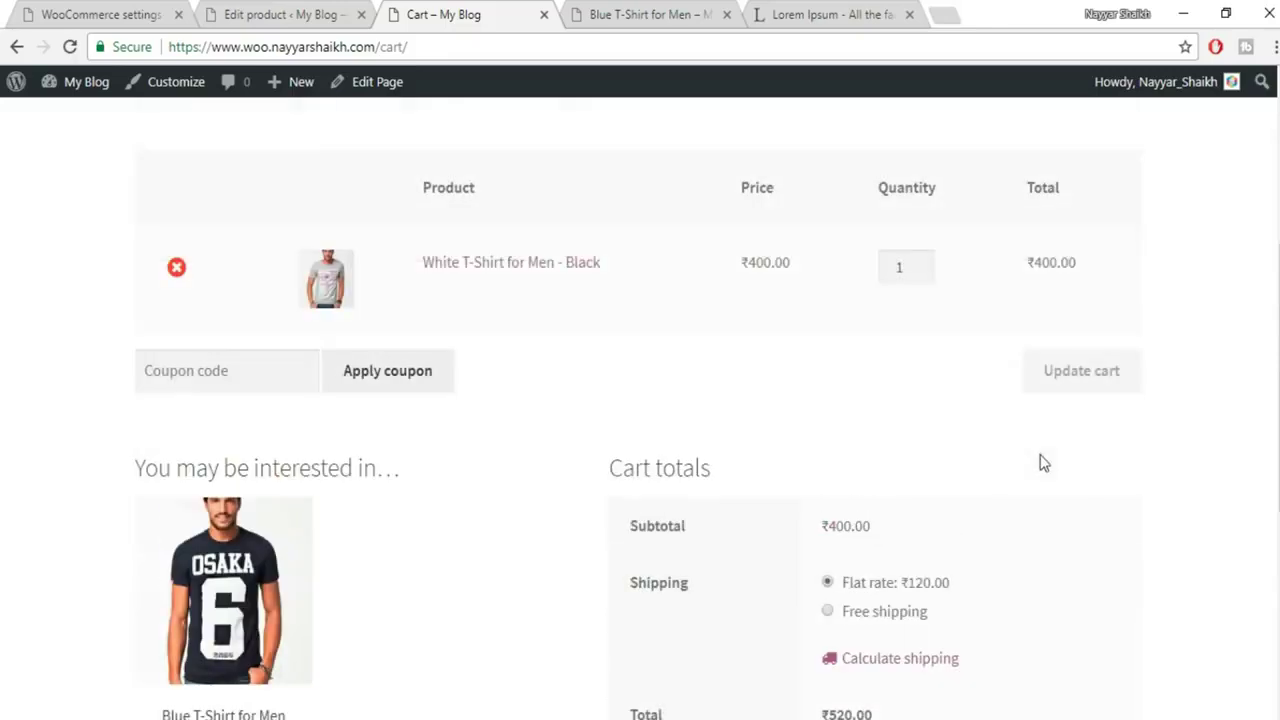
{"action": "scroll", "coordinate": [977, 449], "scroll_direction": "down", "scroll_amount": 2}
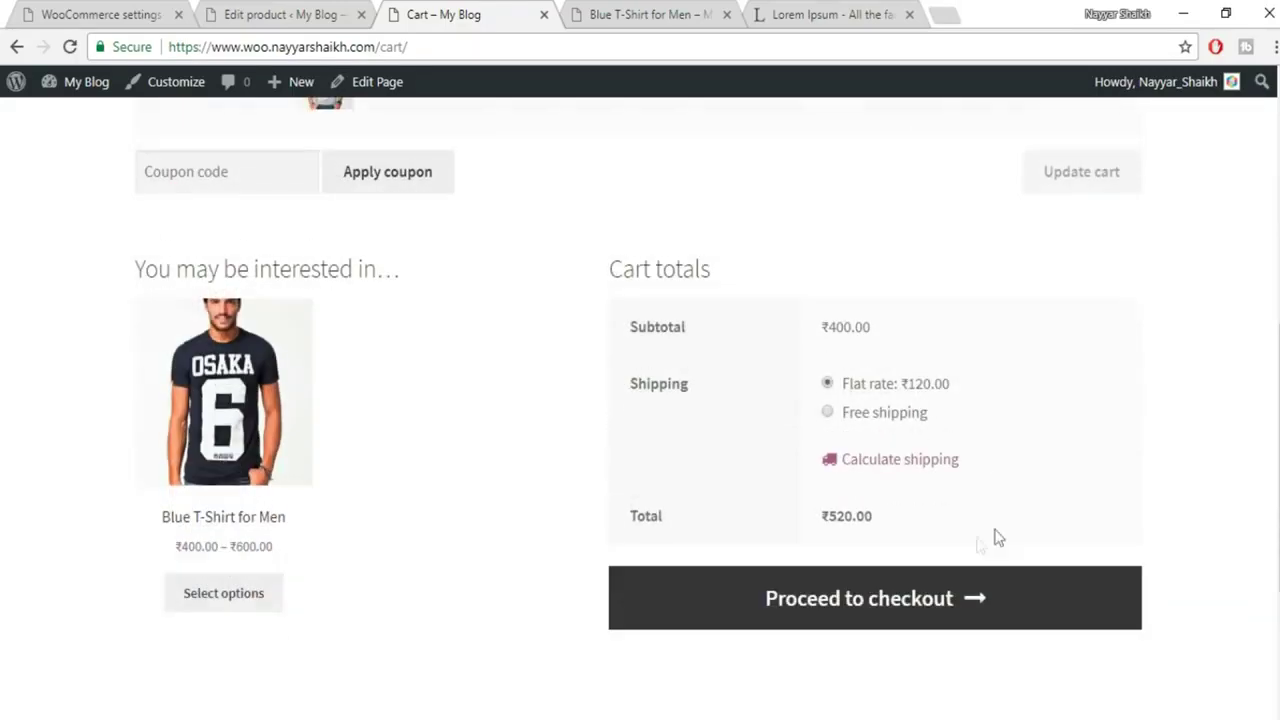
Recalculate the cart's shipping costs by entering the delivery postcode and updating the totals.
{"action": "left_click", "coordinate": [901, 462]}
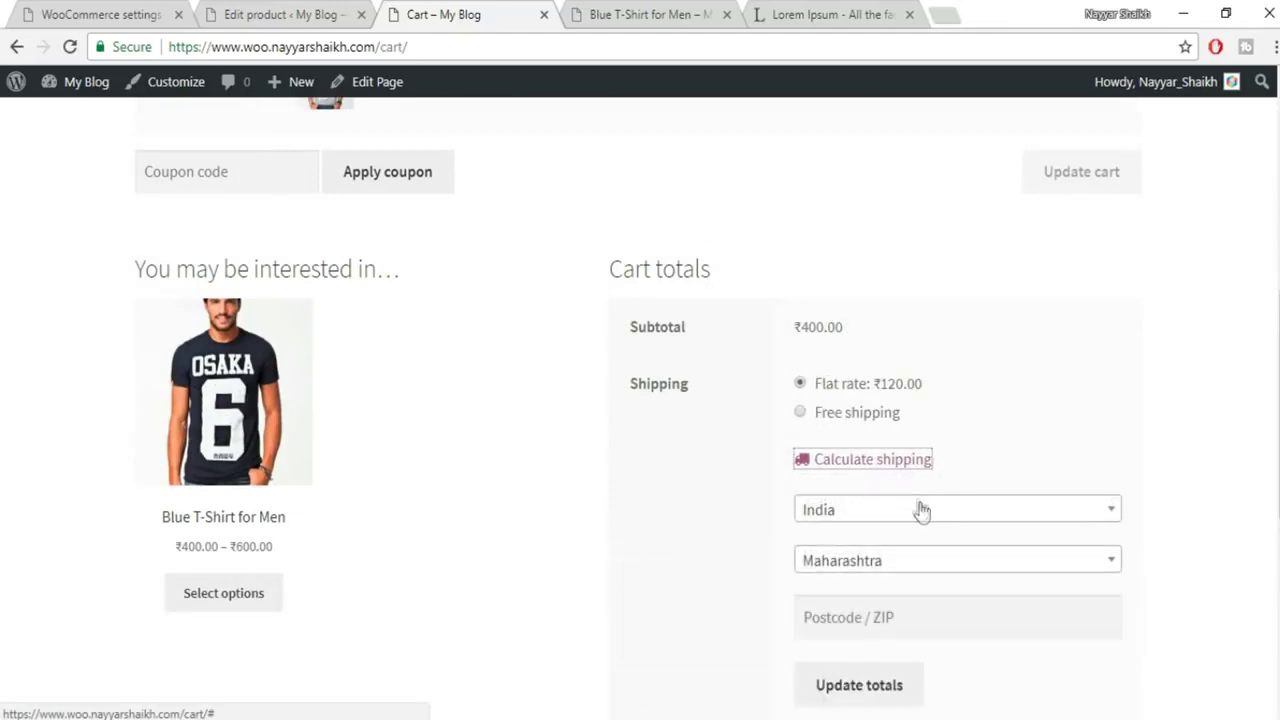
{"action": "scroll", "coordinate": [917, 509], "scroll_direction": "down", "scroll_amount": 2}
{"action": "left_click", "coordinate": [897, 415]}
{"action": "type", "text": "400017"}
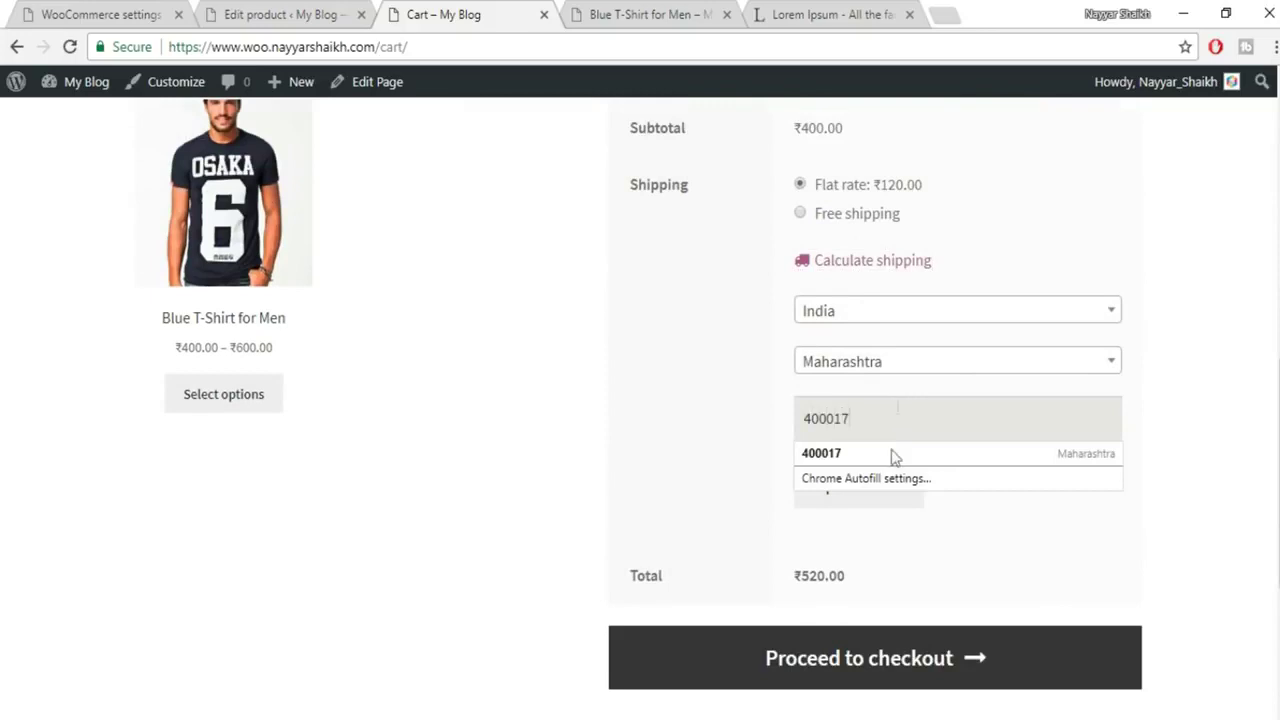
{"action": "left_click", "coordinate": [893, 456]}
{"action": "left_click", "coordinate": [871, 497]}
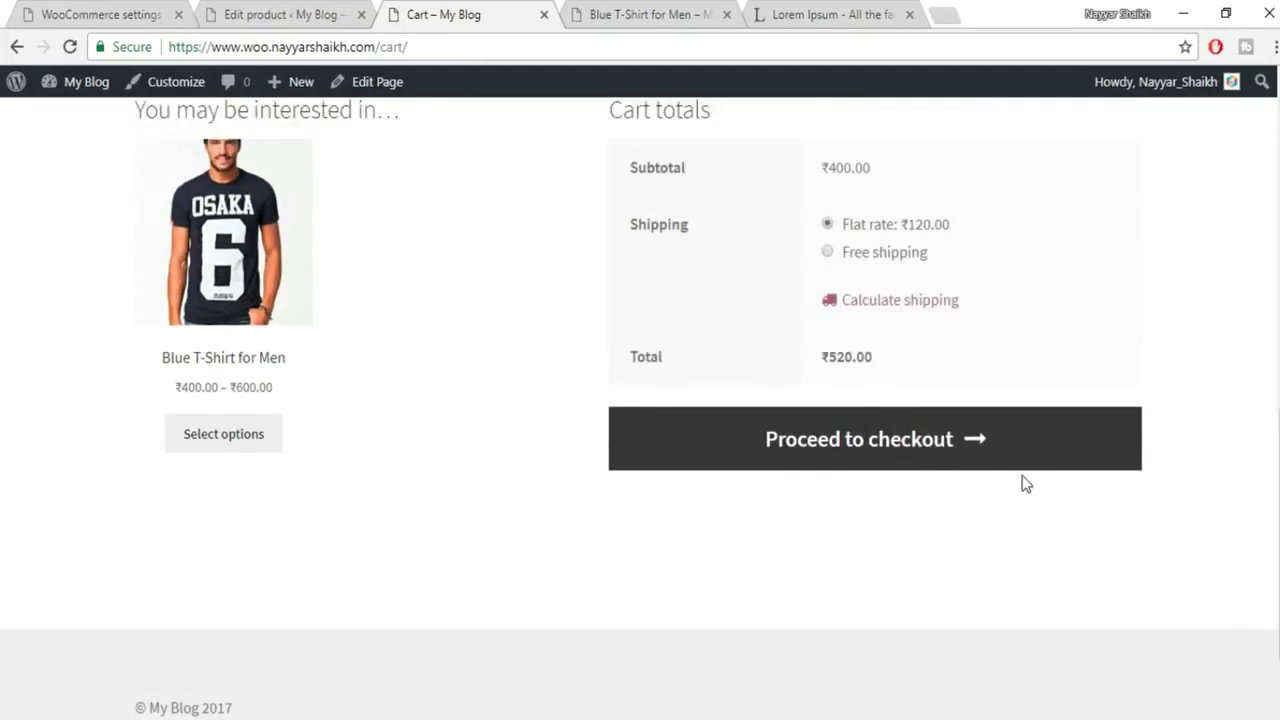
Review the flat rate and free shipping options in the recalculated cart totals.
{"action": "scroll", "coordinate": [1025, 483], "scroll_direction": "up", "scroll_amount": 2}
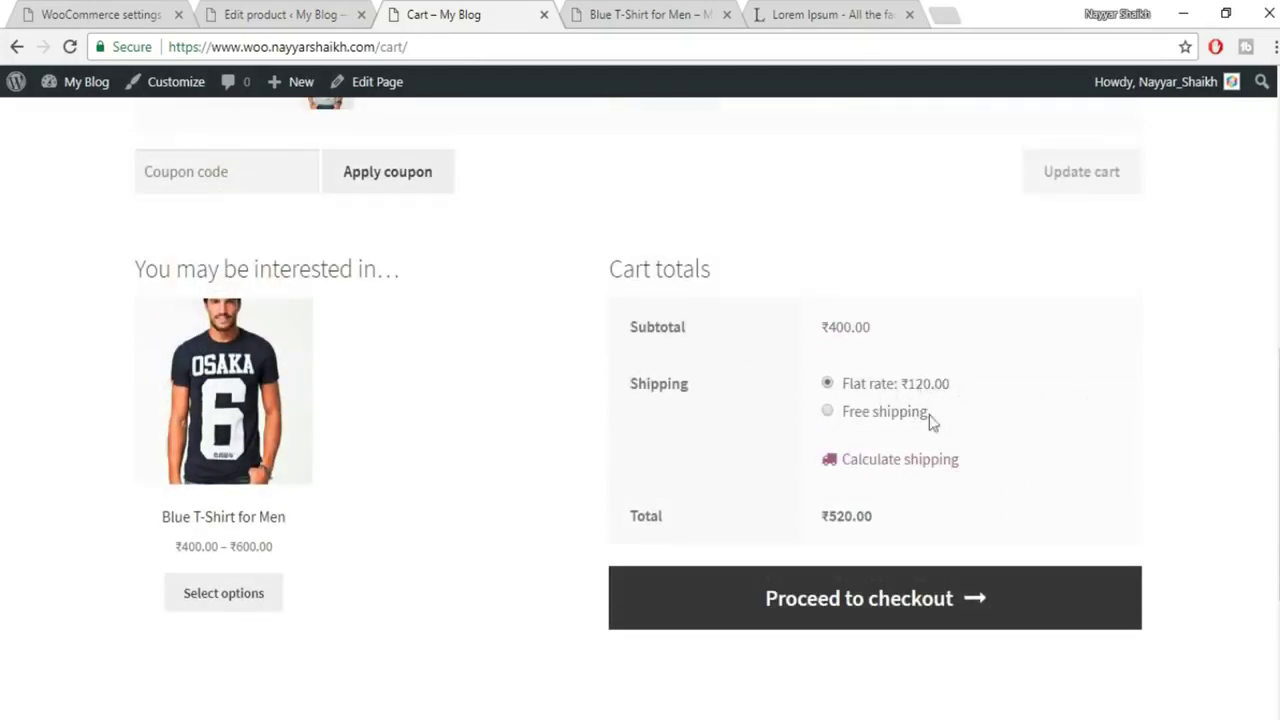
{"action": "left_click", "coordinate": [886, 386]}
{"action": "left_click_drag", "start_coordinate": [990, 378], "coordinate": [840, 388]}
{"action": "left_click", "coordinate": [966, 400]}
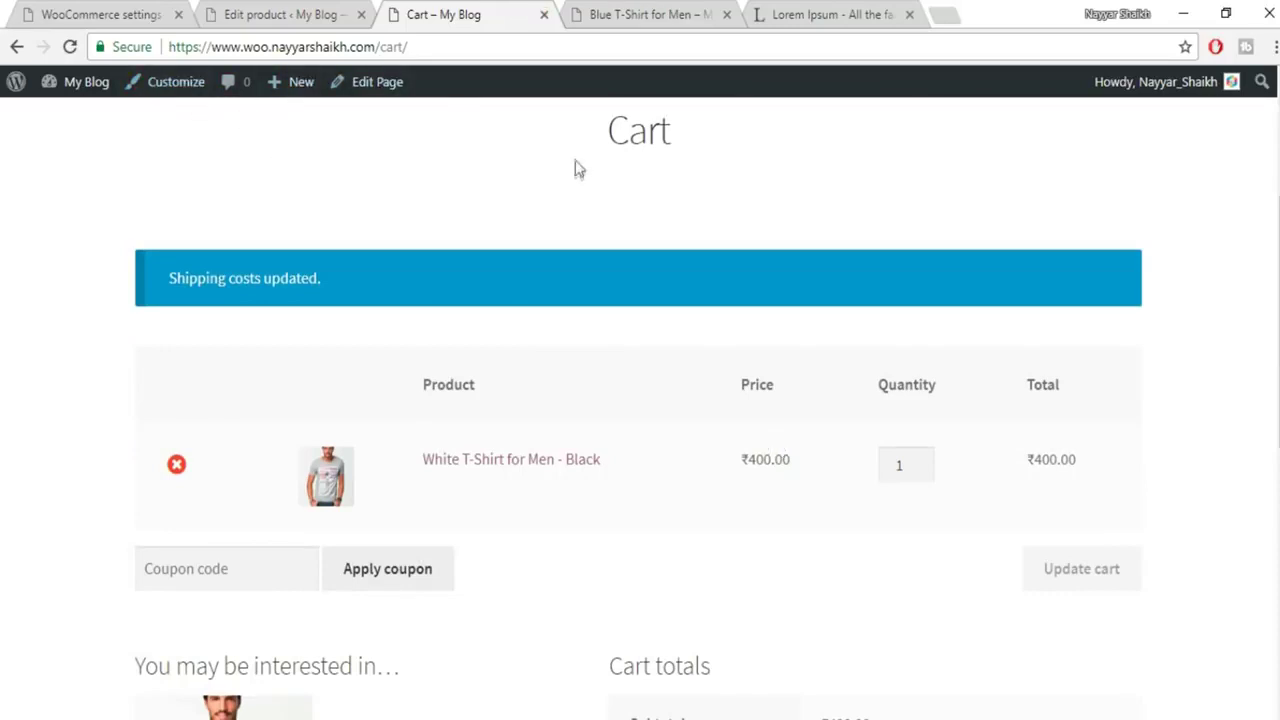
Close the cart page and review the product data settings of White T-Shirt for Men in the product editor.
{"action": "left_click", "coordinate": [543, 14]}
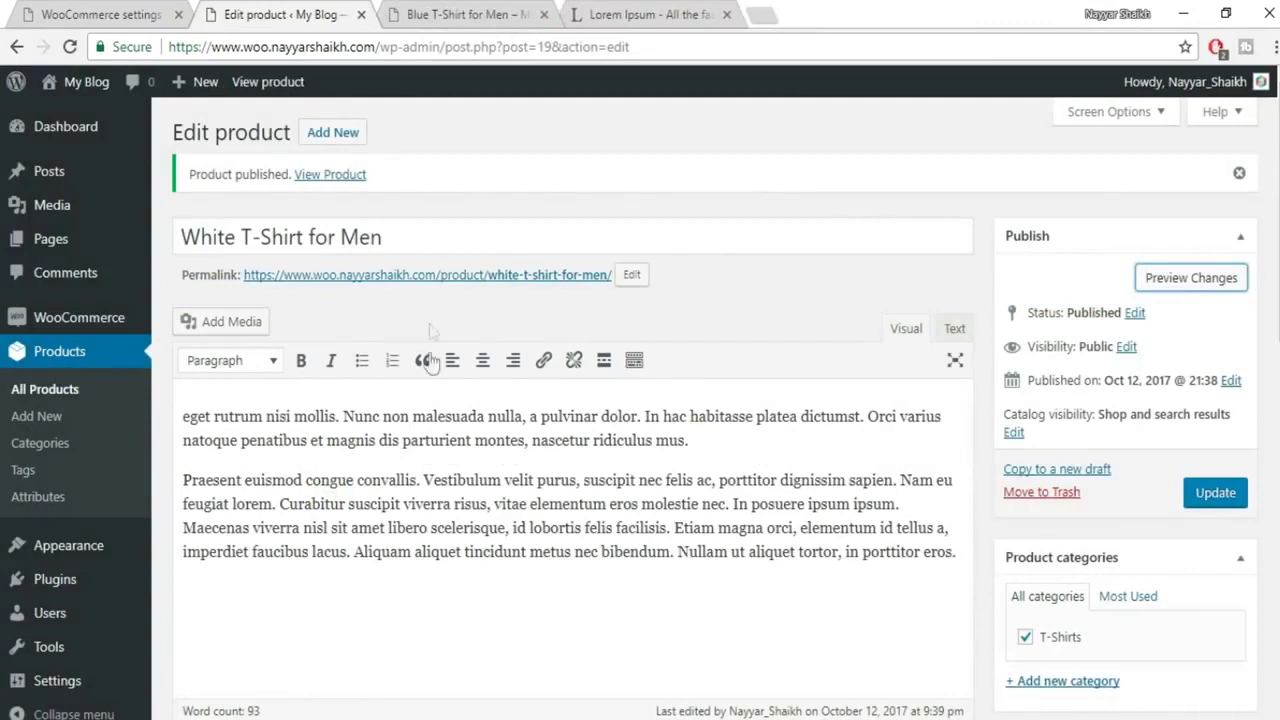
{"action": "scroll", "coordinate": [465, 428], "scroll_direction": "down", "scroll_amount": 5}
{"action": "left_click", "coordinate": [928, 265]}
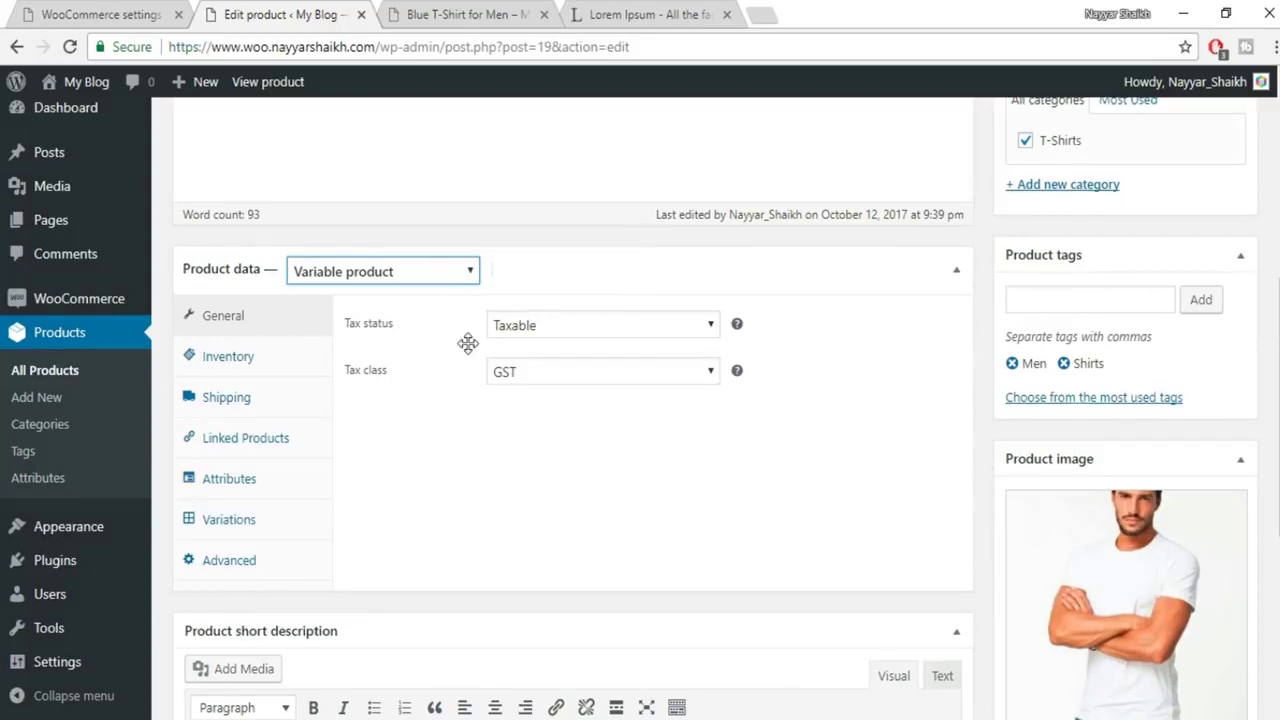
{"action": "scroll", "coordinate": [466, 343], "scroll_direction": "up", "scroll_amount": 4}
{"action": "scroll", "coordinate": [200, 480], "scroll_direction": "down", "scroll_amount": 3}
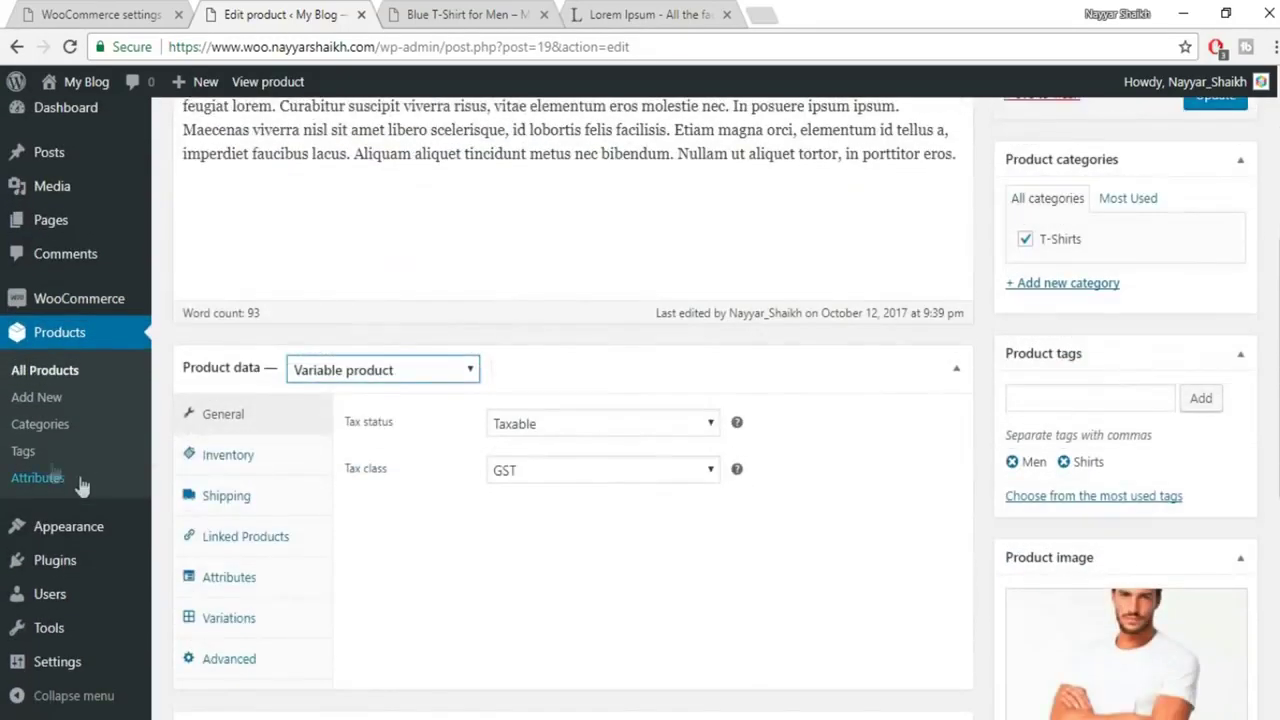
Duplicate White T-Shirt for Men from the product list and title the copy "Grey T-Shirt for Men".
{"action": "left_click", "coordinate": [52, 376]}
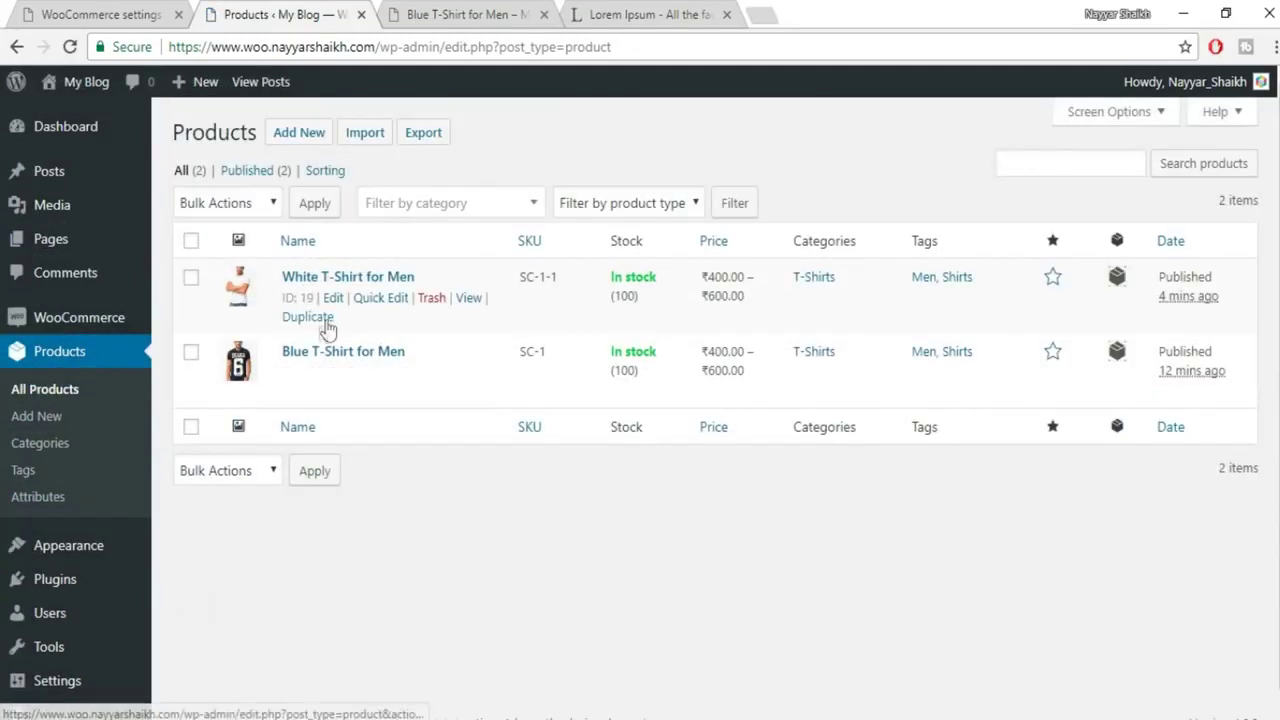
{"action": "left_click", "coordinate": [317, 325]}
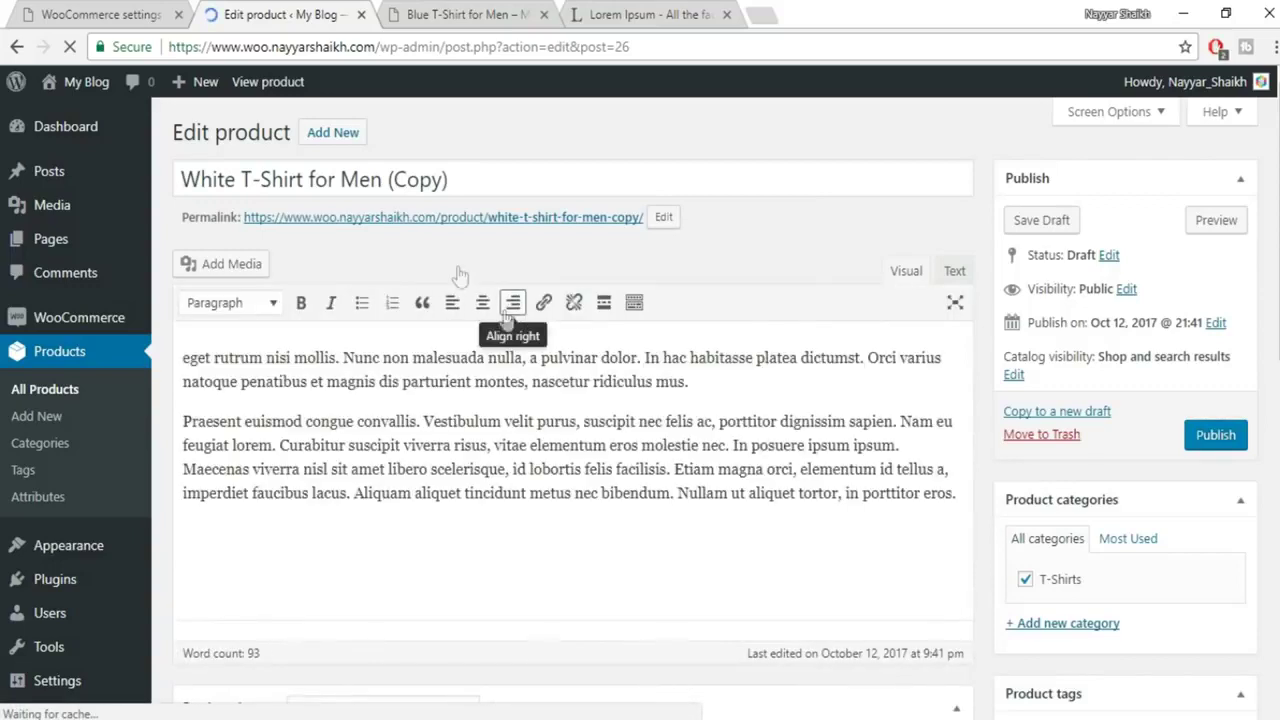
{"action": "left_click_drag", "start_coordinate": [452, 180], "coordinate": [390, 184]}
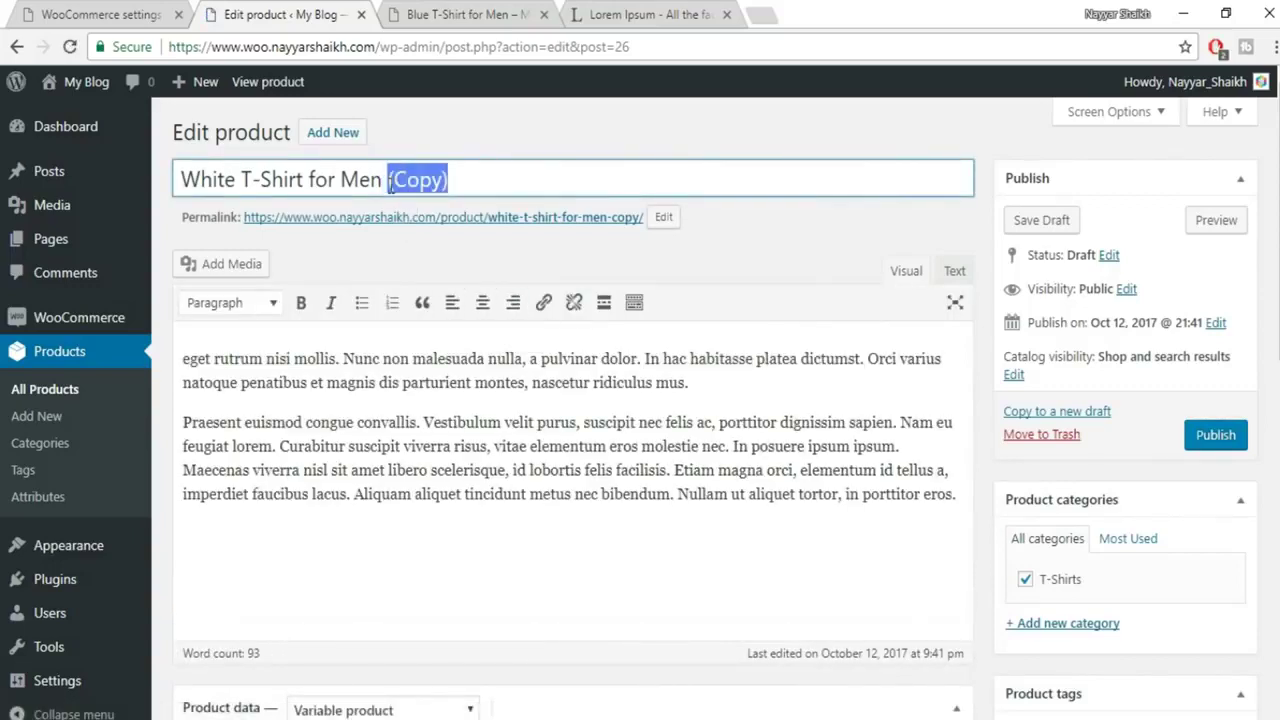
{"action": "key", "text": "BackSpace"}
{"action": "key", "text": "BackSpace"}
{"action": "key", "text": "BackSpace"}
{"action": "key", "text": "BackSpace"}
{"action": "key", "text": "BackSpace"}
{"action": "key", "text": "BackSpace"}
{"action": "key", "text": "BackSpace"}
{"action": "key", "text": "BackSpace"}
{"action": "type", "text": "Grey"}
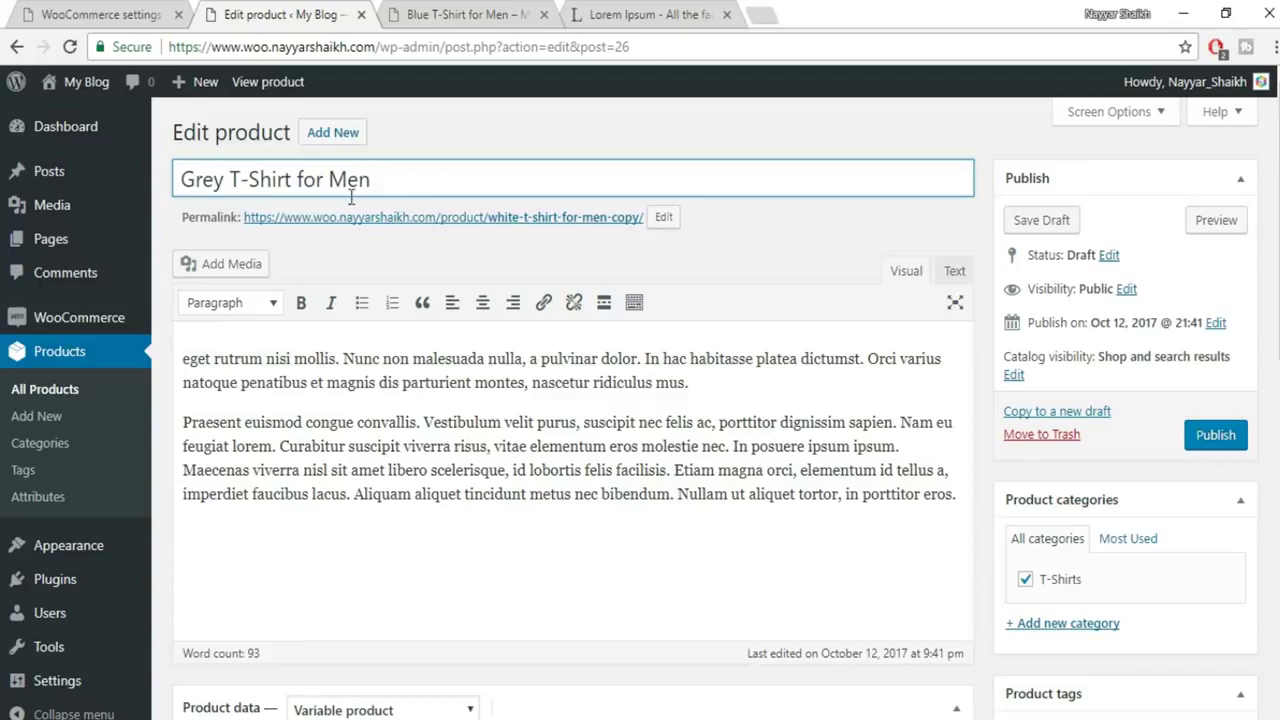
Set the product type of the duplicated product to Grouped product.
{"action": "scroll", "coordinate": [1010, 425], "scroll_direction": "down", "scroll_amount": 5}
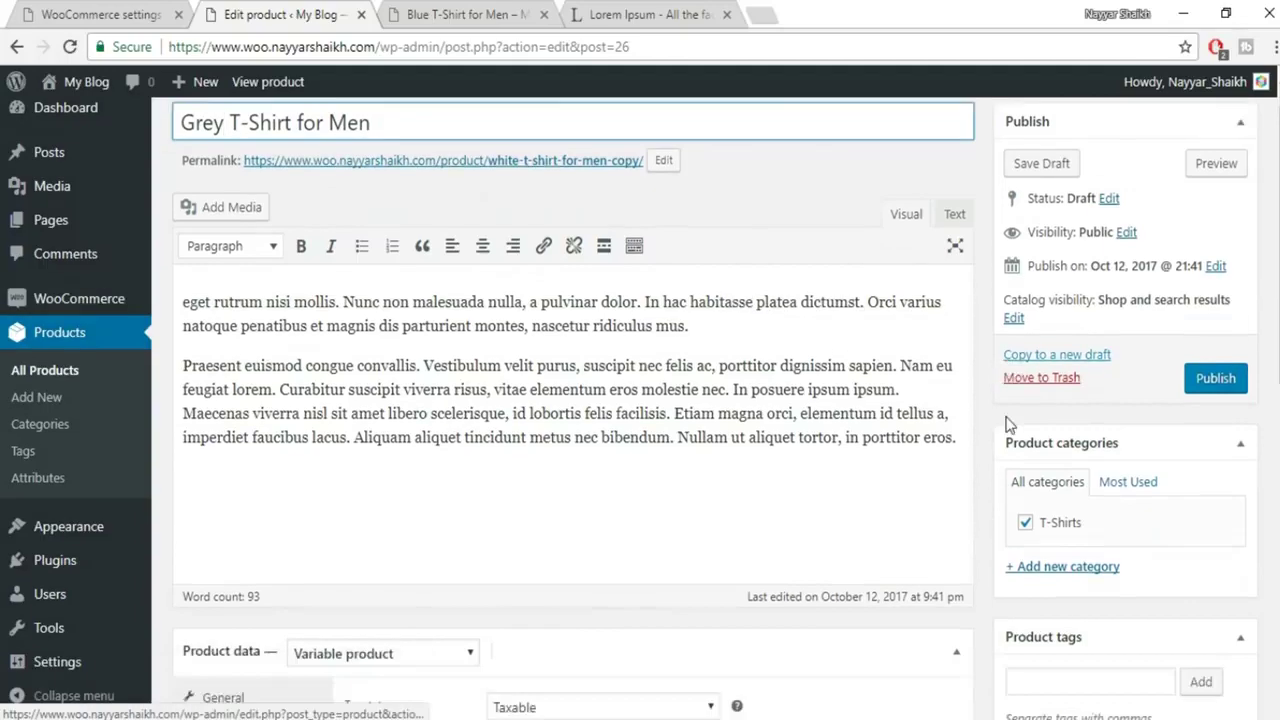
{"action": "left_click", "coordinate": [440, 220]}
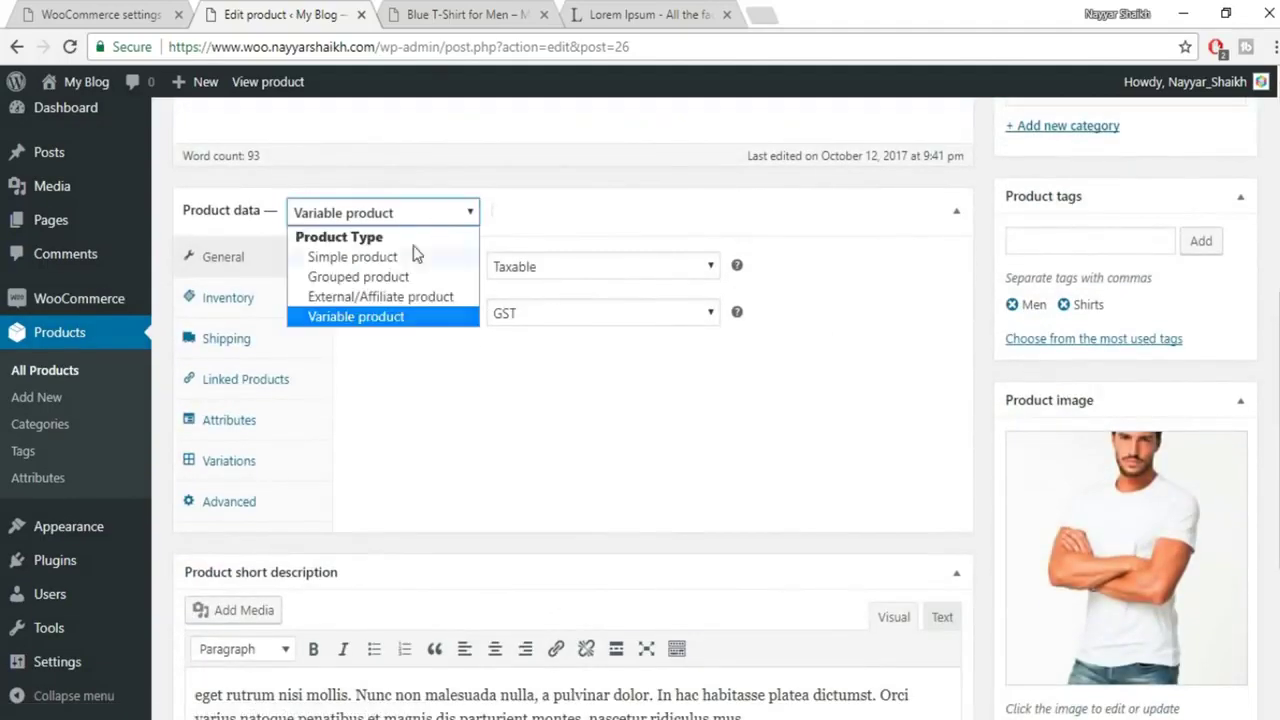
{"action": "left_click", "coordinate": [405, 279]}
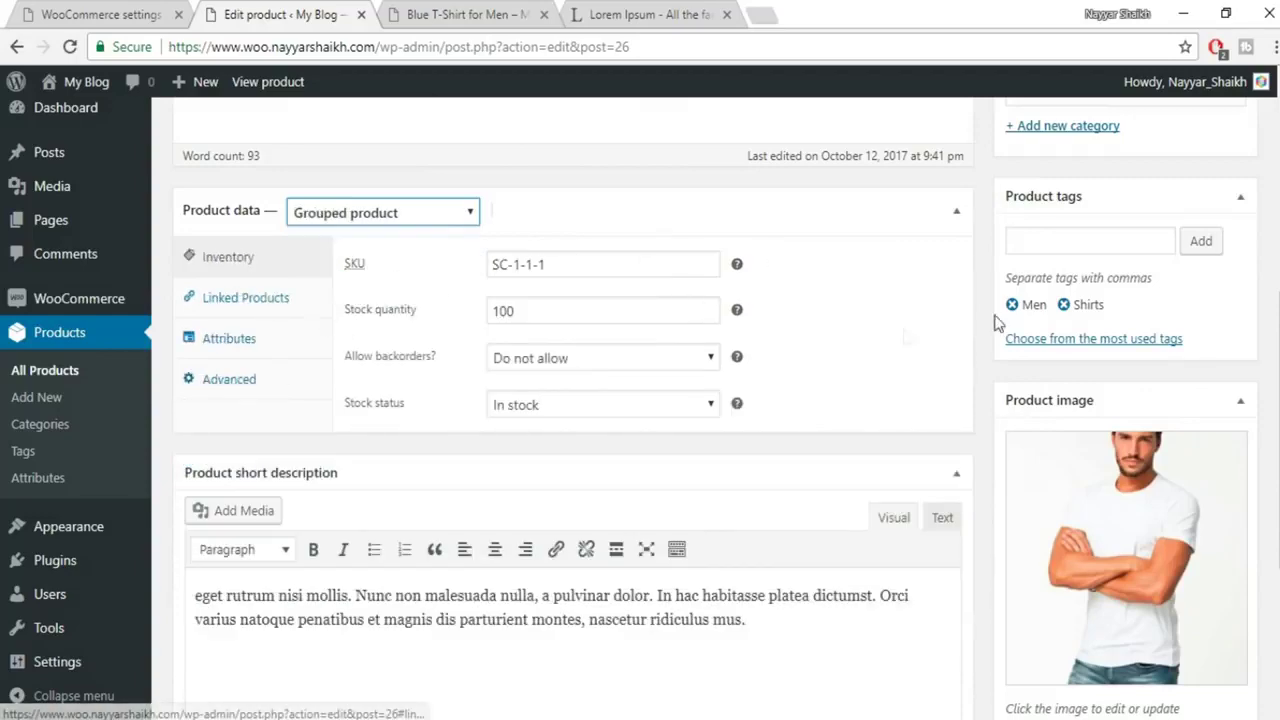
Retitle the grouped product as "T-Shirt Combo".
{"action": "scroll", "coordinate": [889, 334], "scroll_direction": "up", "scroll_amount": 5}
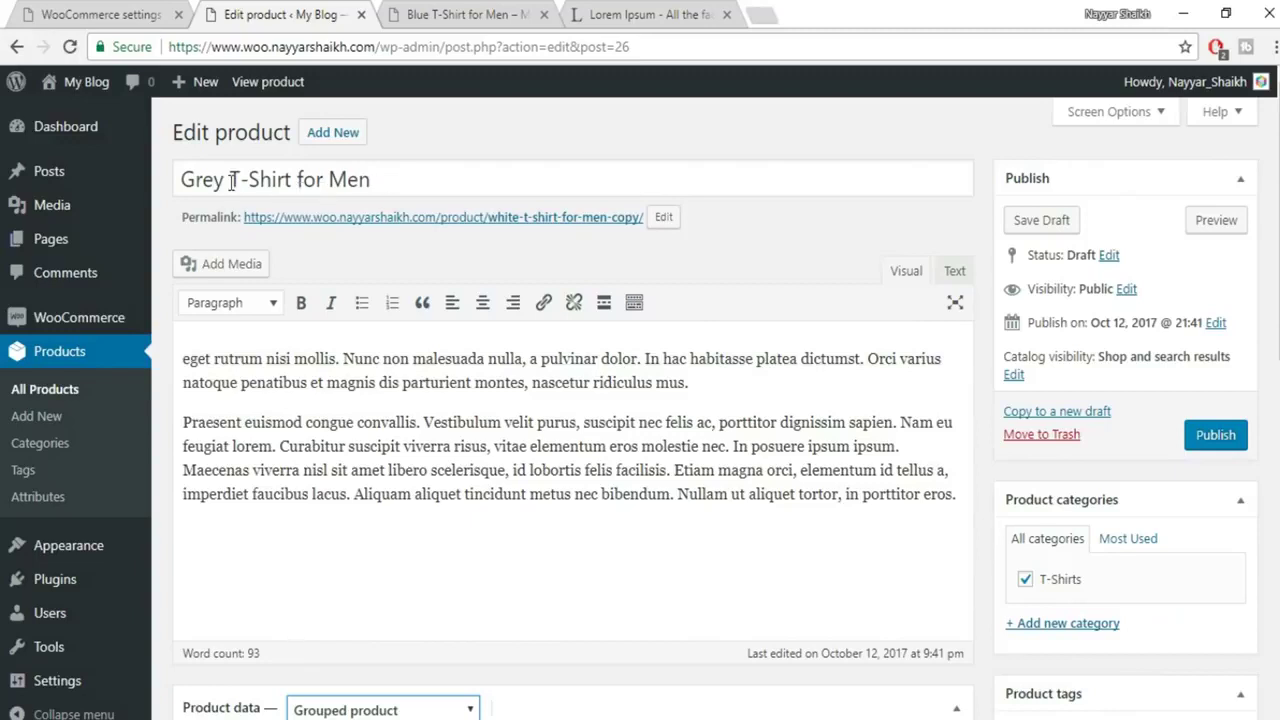
{"action": "left_click", "coordinate": [500, 179]}
{"action": "key", "text": "ctrl+a"}
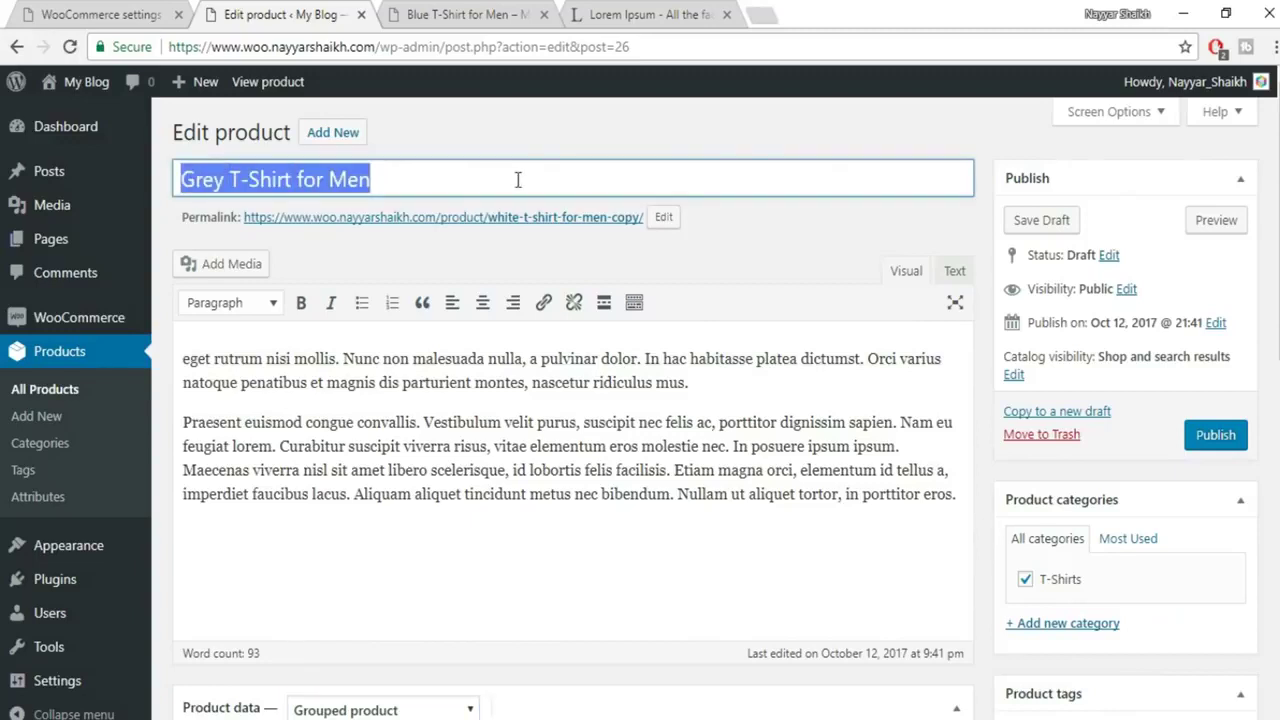
{"action": "type", "text": "T-Shirt Combo"}
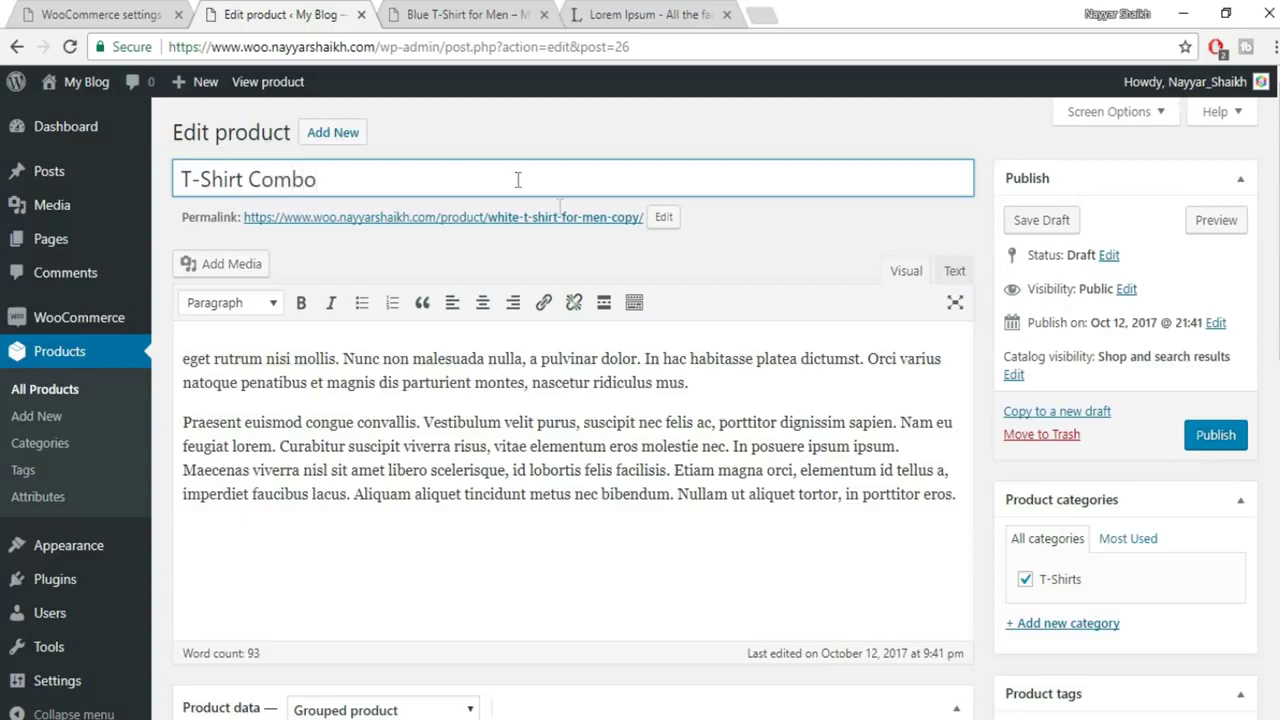
Clear the SKU in the T-Shirt Combo inventory settings.
{"action": "scroll", "coordinate": [846, 330], "scroll_direction": "down", "scroll_amount": 3}
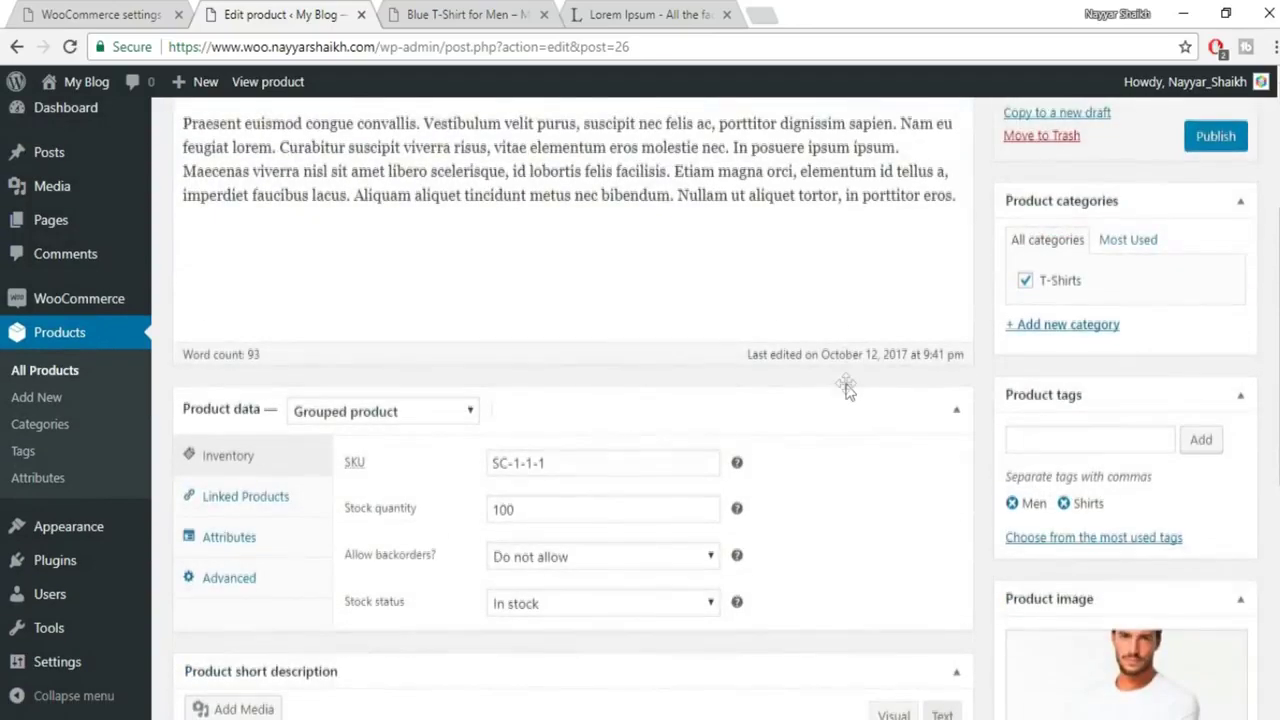
{"action": "scroll", "coordinate": [846, 340], "scroll_direction": "down", "scroll_amount": 2}
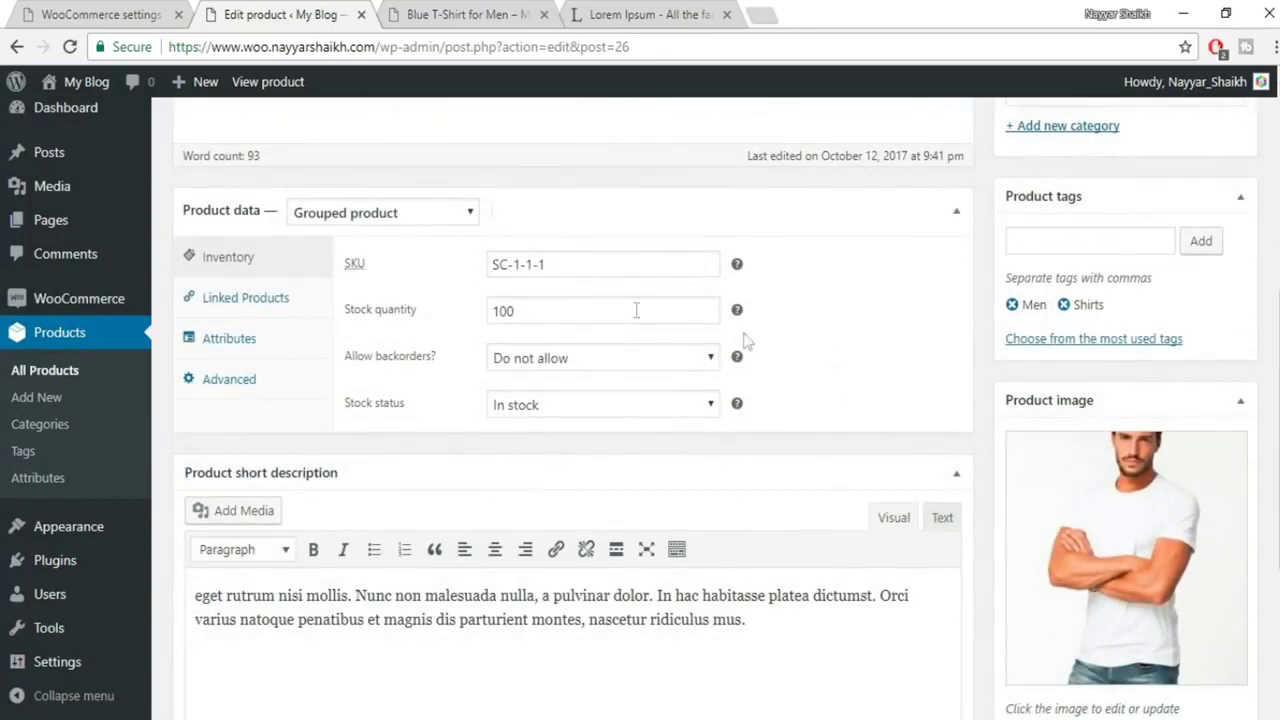
{"action": "left_click_drag", "start_coordinate": [545, 268], "coordinate": [458, 288]}
{"action": "key", "text": "BackSpace"}
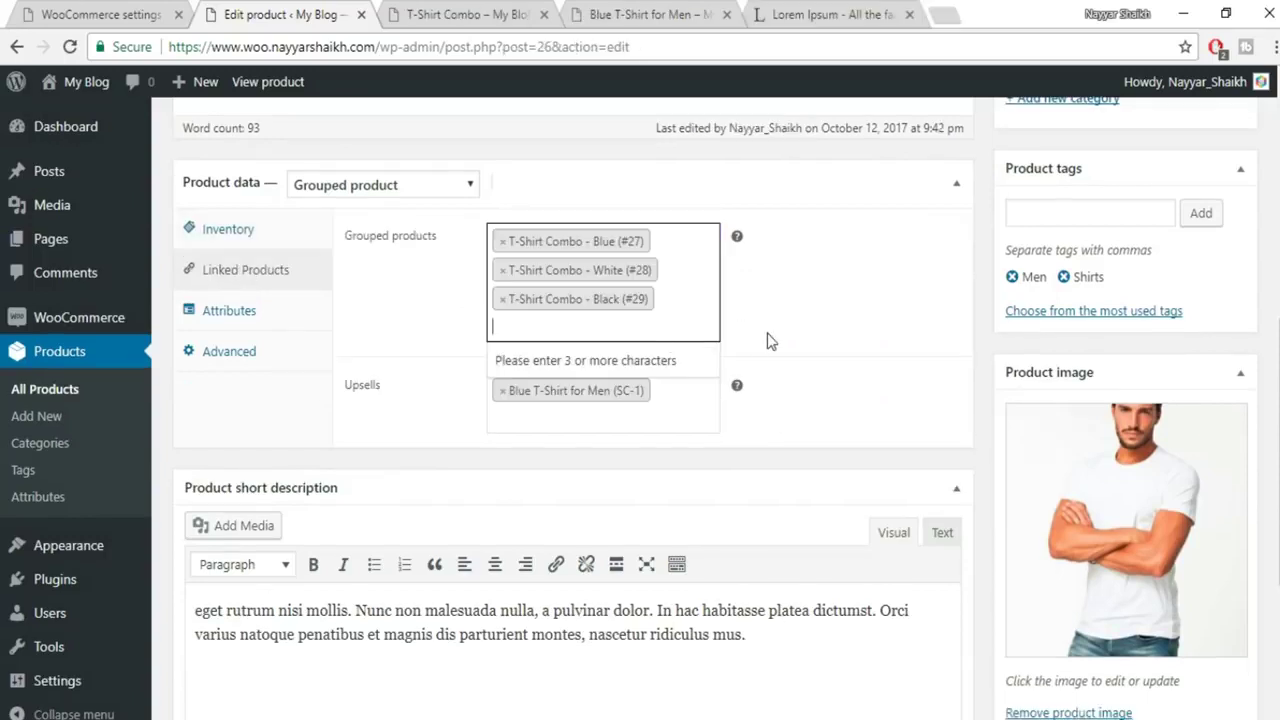
Remove the Blue, White and Black T-Shirt Combo entries from the grouped products and Blue T-Shirt for Men from the upsells.
{"action": "left_click", "coordinate": [503, 299]}
{"action": "left_click", "coordinate": [503, 270]}
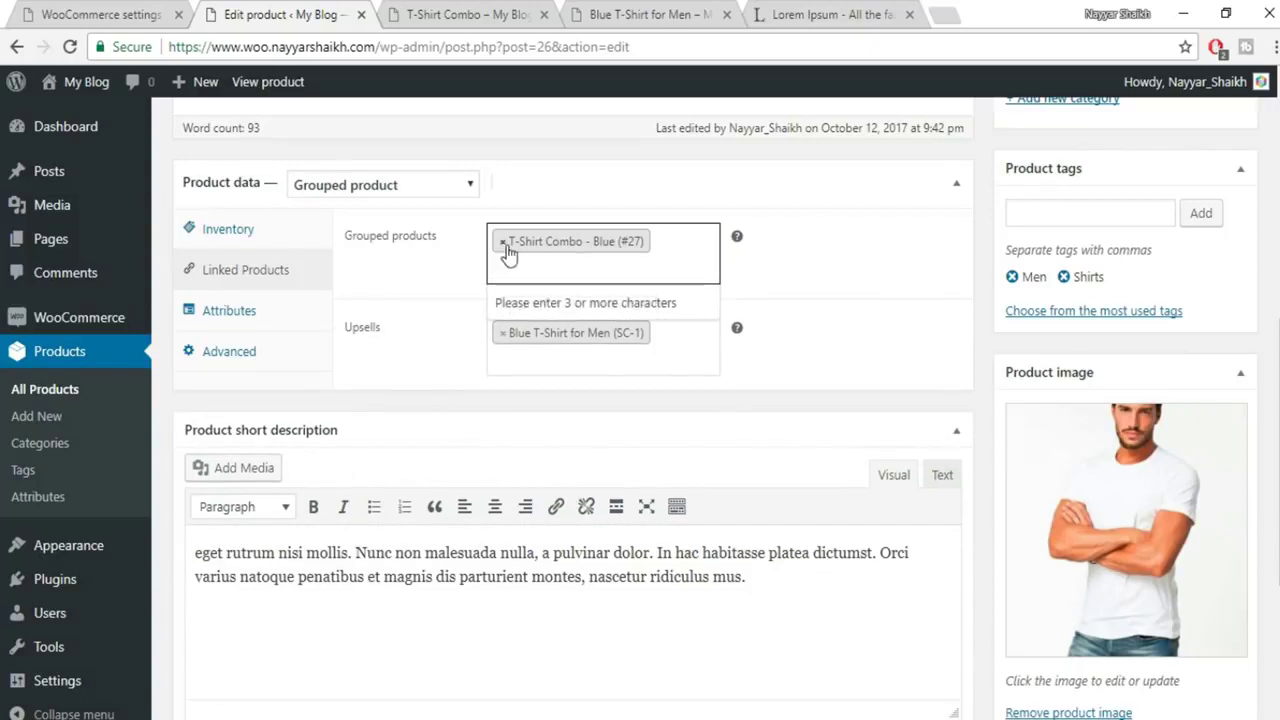
{"action": "left_click", "coordinate": [503, 242]}
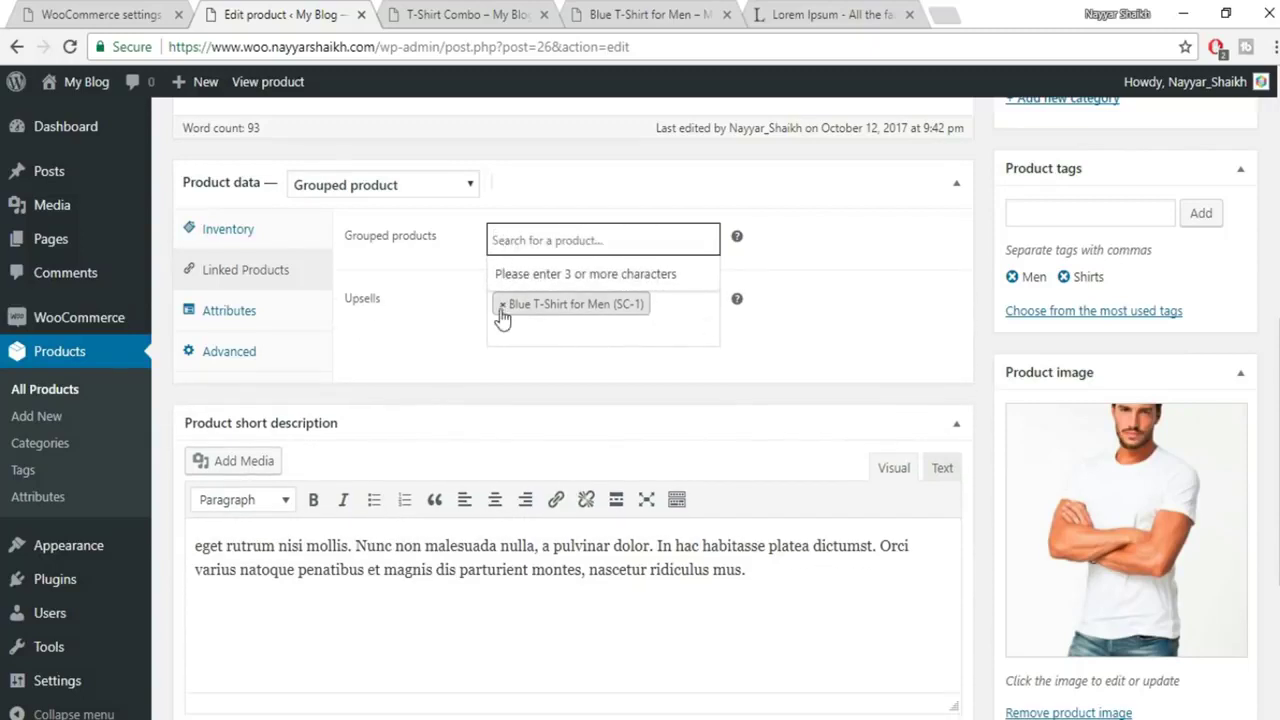
{"action": "left_click", "coordinate": [503, 306]}
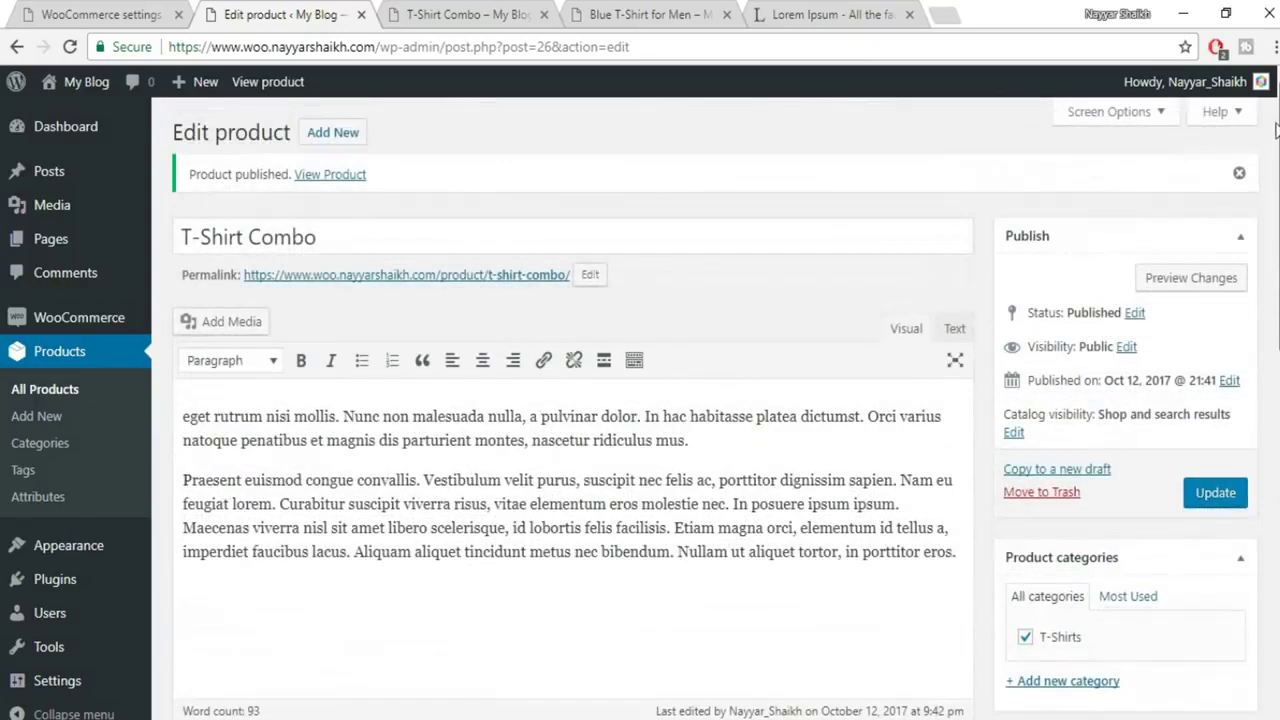
Update the T-Shirt Combo product and preview its store page, returning to the product editor.
{"action": "left_click", "coordinate": [1215, 492]}
{"action": "left_click", "coordinate": [544, 14]}
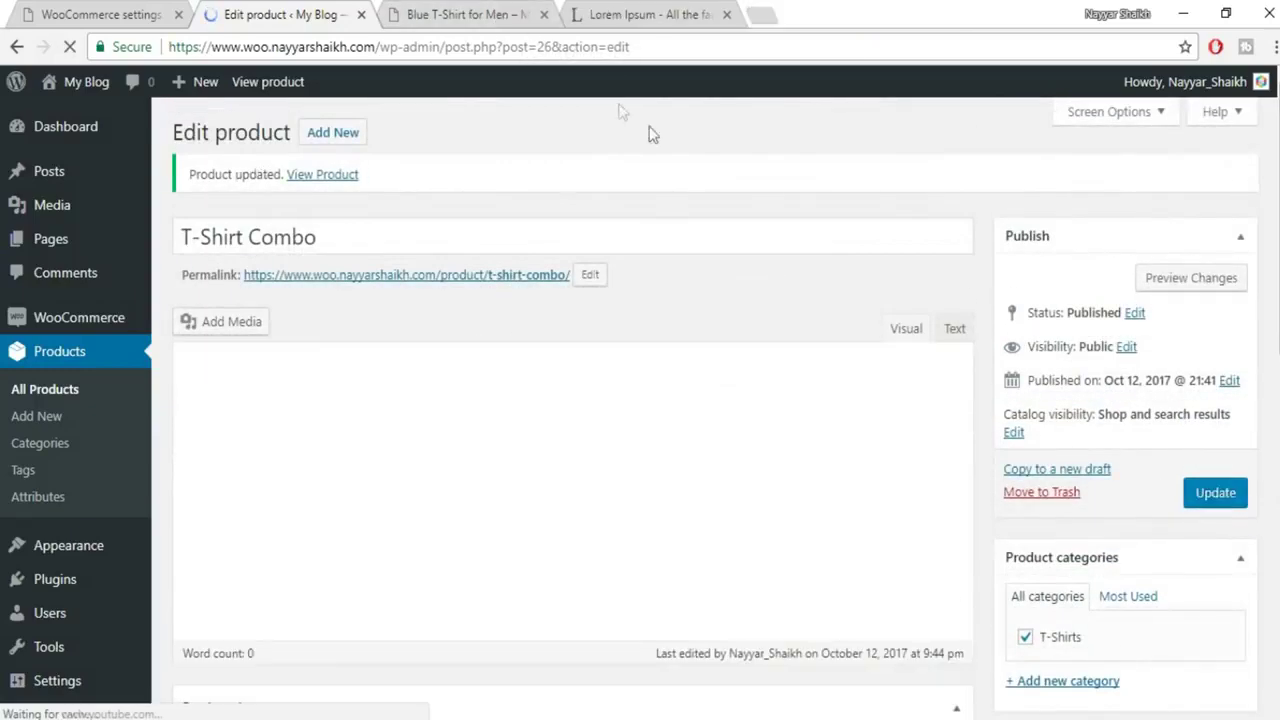
{"action": "left_click", "coordinate": [1190, 278]}
{"action": "scroll", "coordinate": [1142, 424], "scroll_direction": "down", "scroll_amount": 3}
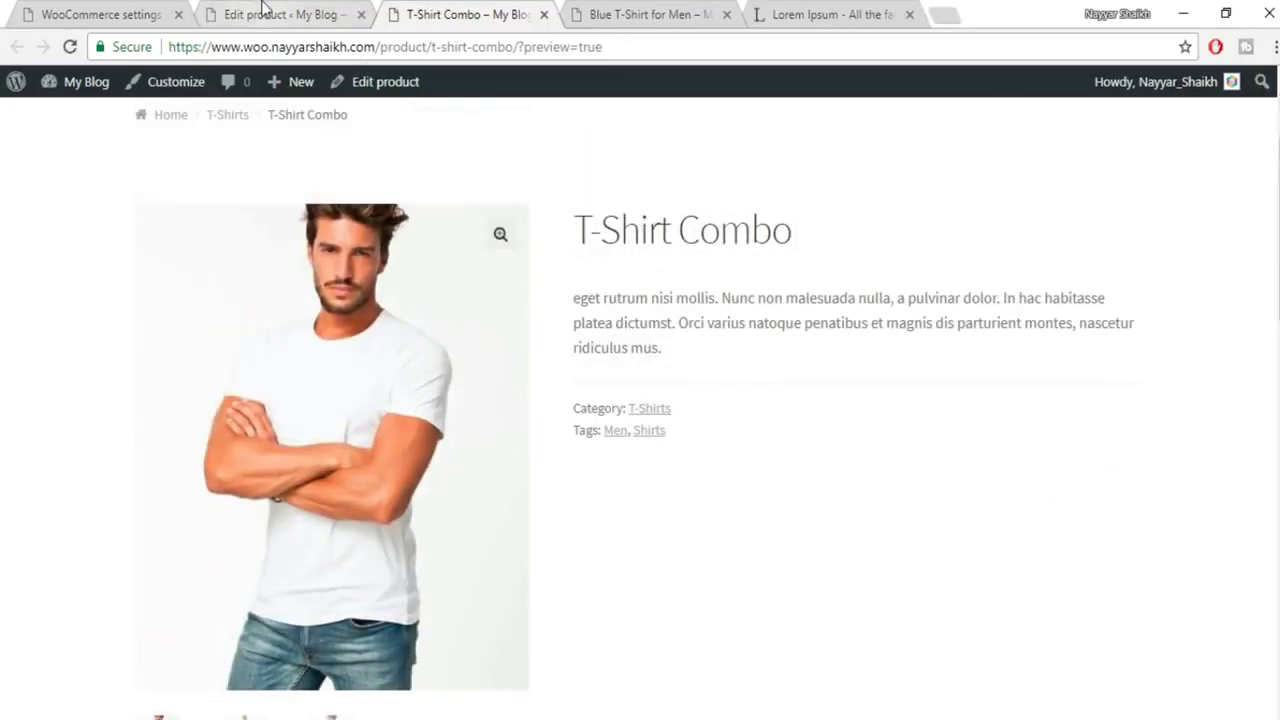
{"action": "left_click", "coordinate": [265, 12]}
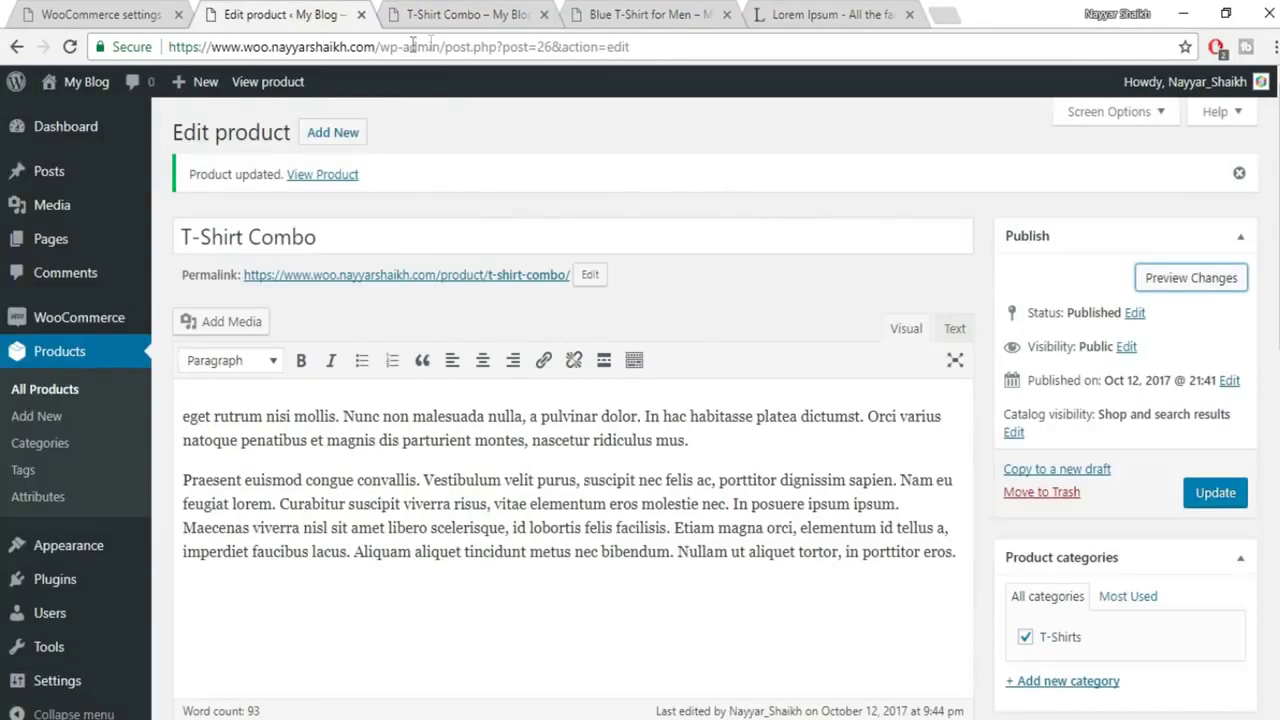
Duplicate Blue T-Shirt for Men from the product list and title the copy "Blue T-Shirt for Men Simple".
{"action": "left_click", "coordinate": [46, 397]}
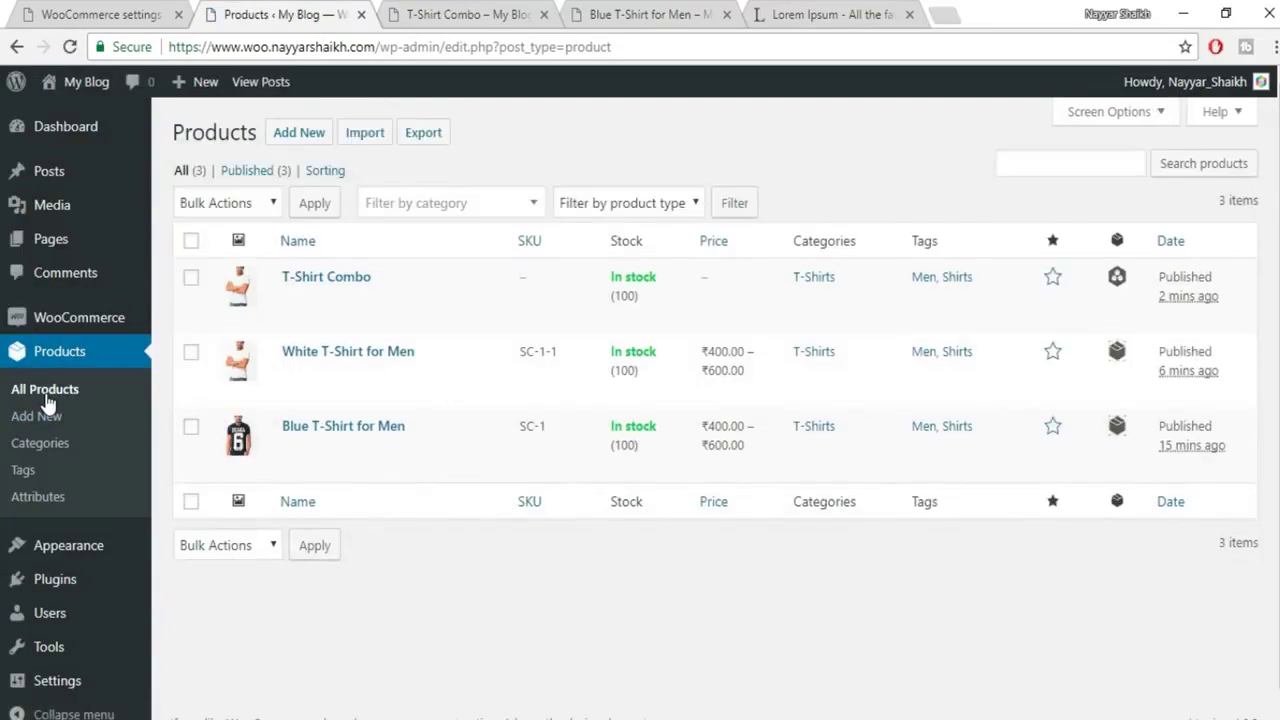
{"action": "left_click", "coordinate": [320, 467]}
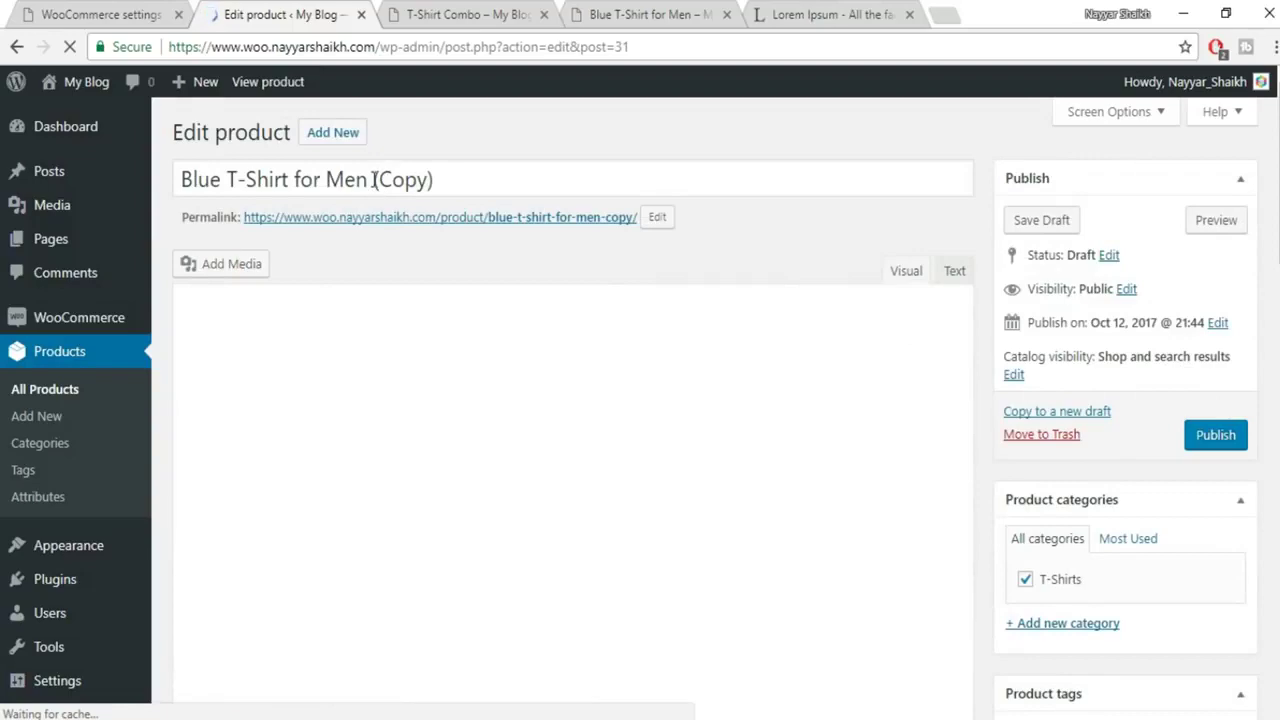
{"action": "left_click_drag", "start_coordinate": [615, 179], "coordinate": [373, 179]}
{"action": "type", "text": "Simple"}
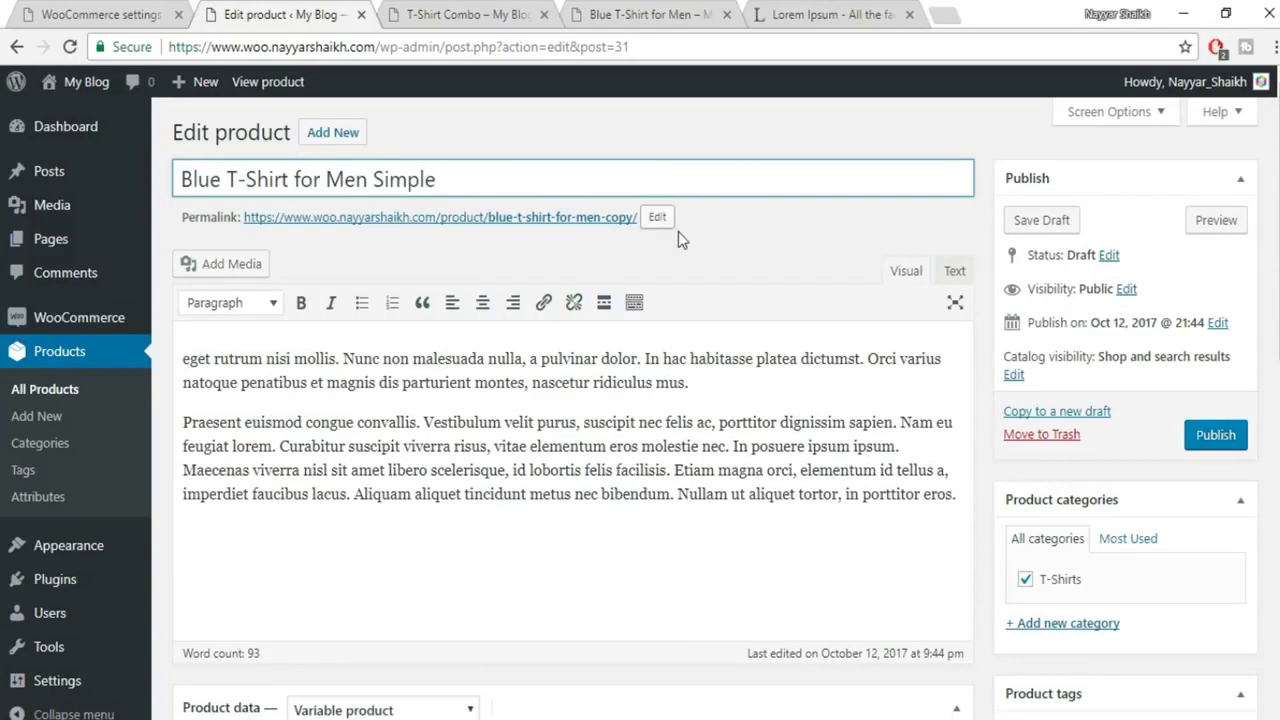
Change Blue T-Shirt for Men Simple to a Simple product with a regular price of 600.
{"action": "scroll", "coordinate": [678, 231], "scroll_direction": "down", "scroll_amount": 6}
{"action": "scroll", "coordinate": [678, 231], "scroll_direction": "up", "scroll_amount": 2}
{"action": "left_click", "coordinate": [402, 312]}
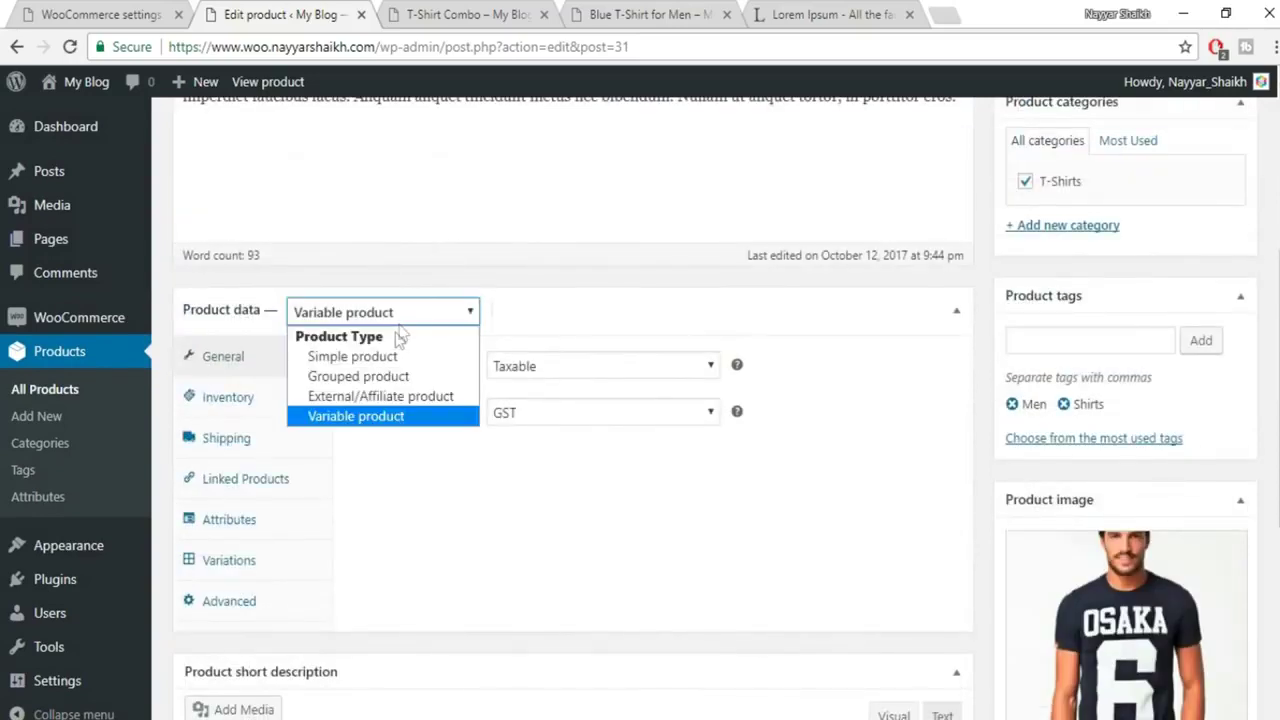
{"action": "left_click", "coordinate": [389, 357]}
{"action": "left_click", "coordinate": [567, 358]}
{"action": "type", "text": "60"}
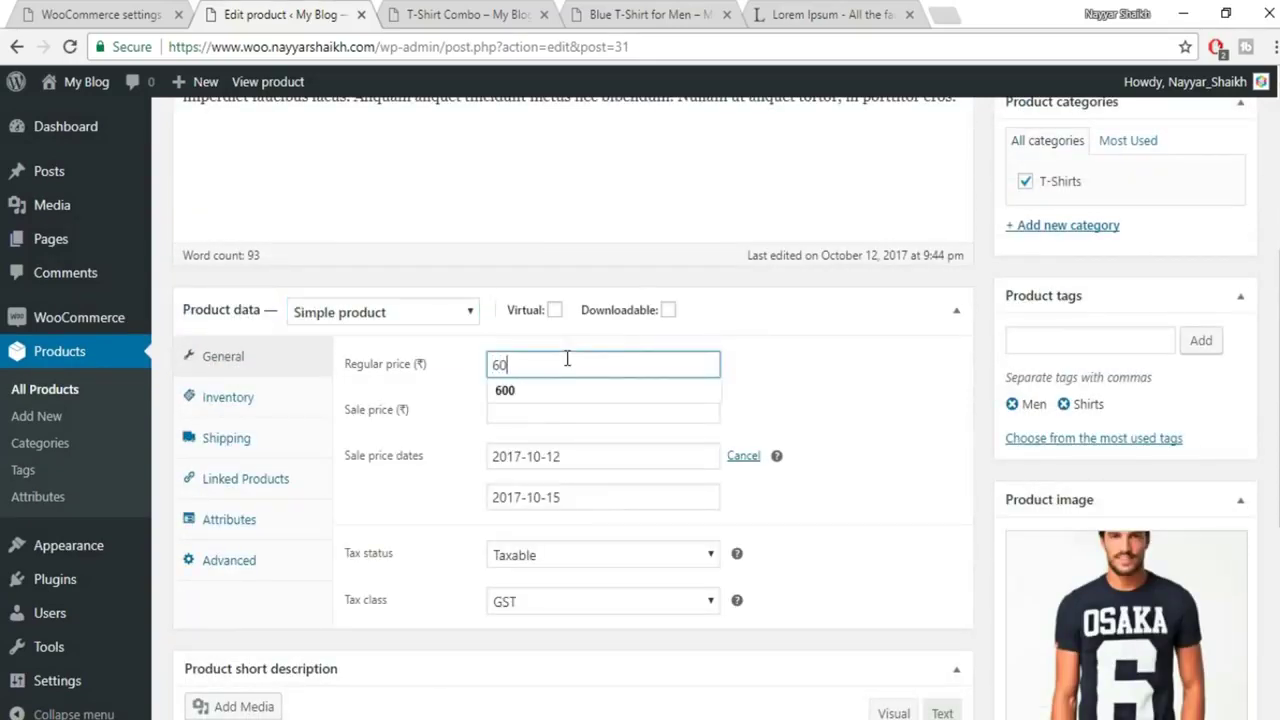
{"action": "left_click", "coordinate": [795, 356]}
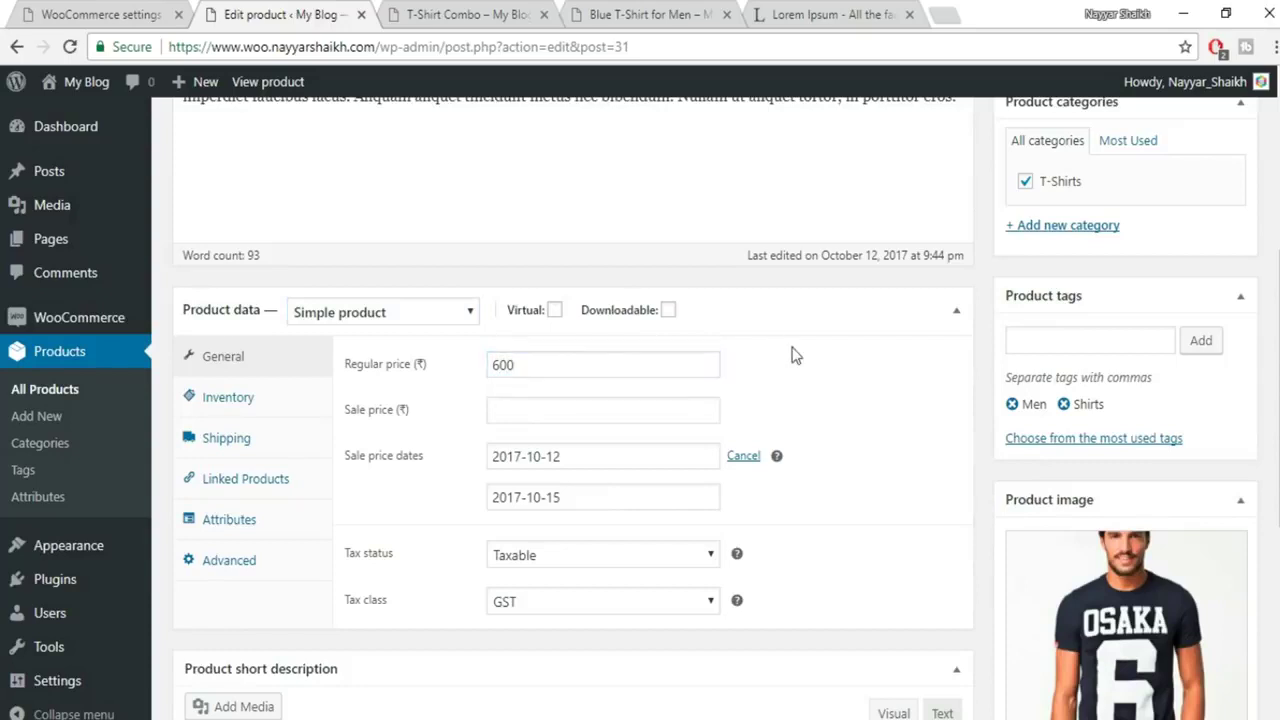
Cancel the sale price schedule and remove the Colors attribute from Blue T-Shirt for Men Simple.
{"action": "left_click", "coordinate": [744, 460]}
{"action": "left_click", "coordinate": [235, 400]}
{"action": "left_click", "coordinate": [236, 442]}
{"action": "left_click", "coordinate": [238, 482]}
{"action": "left_click", "coordinate": [235, 519]}
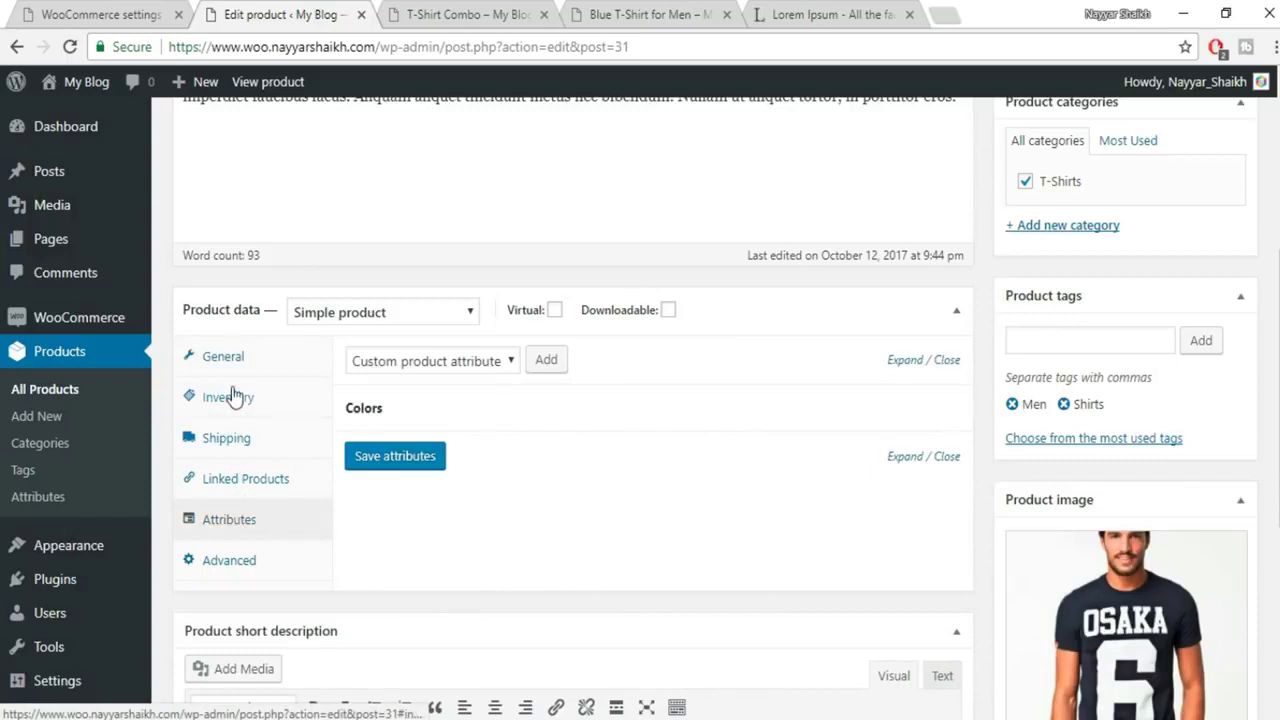
{"action": "mouse_move", "coordinate": [935, 410]}
{"action": "left_click", "coordinate": [938, 409]}
{"action": "left_click", "coordinate": [725, 152]}
Publish the Blue T-Shirt for Men Simple product.
{"action": "scroll", "coordinate": [383, 505], "scroll_direction": "down", "scroll_amount": 2}
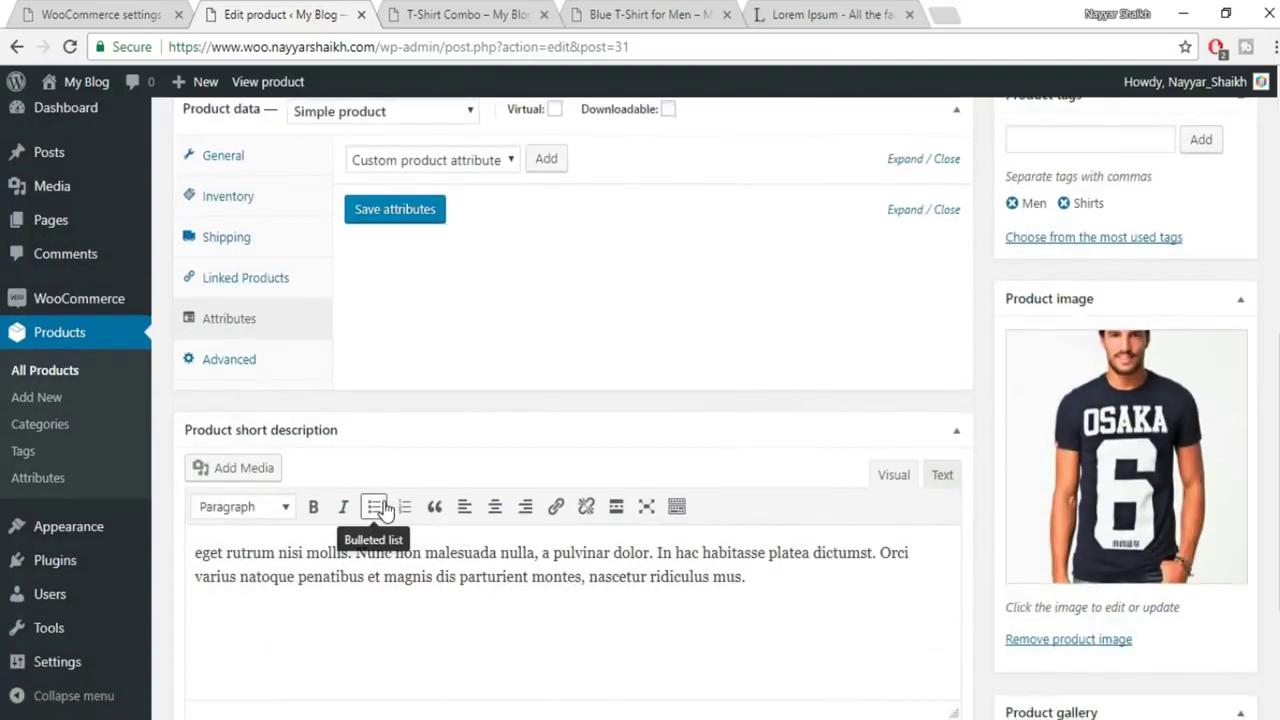
{"action": "scroll", "coordinate": [383, 510], "scroll_direction": "down", "scroll_amount": 2}
{"action": "scroll", "coordinate": [383, 510], "scroll_direction": "up", "scroll_amount": 7}
{"action": "scroll", "coordinate": [1230, 430], "scroll_direction": "up", "scroll_amount": 1}
{"action": "left_click", "coordinate": [1228, 408]}
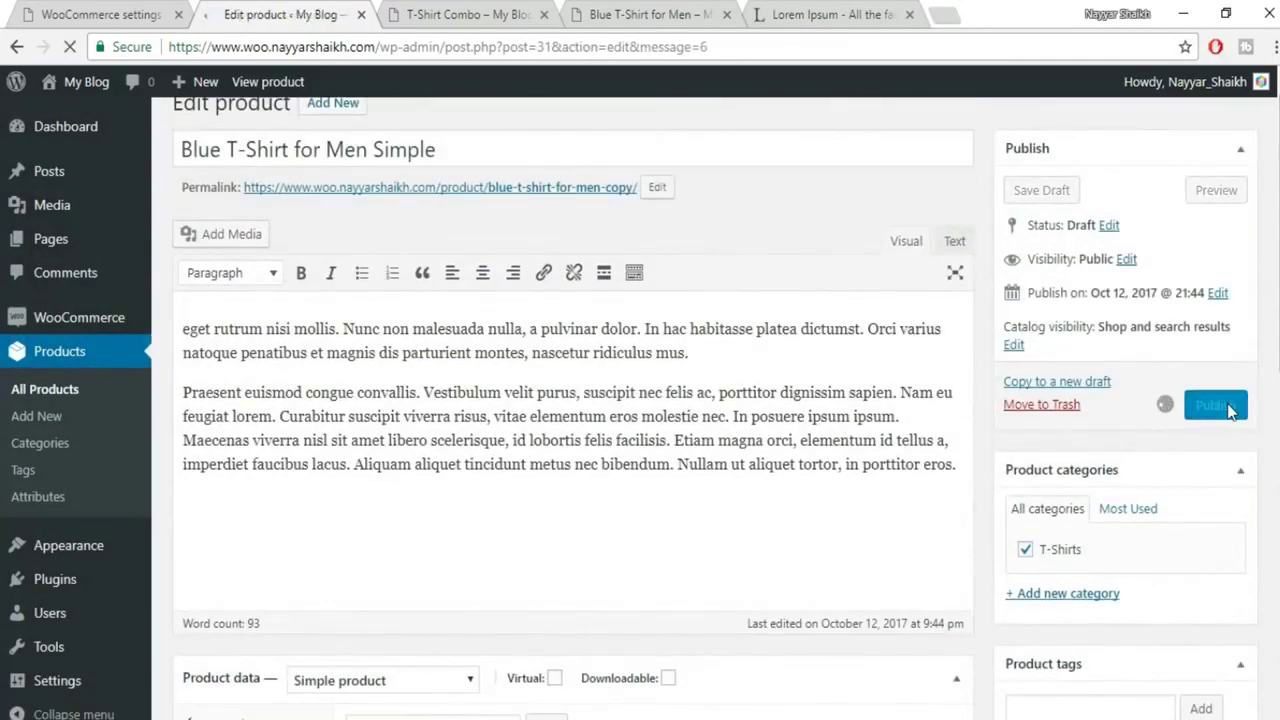
Duplicate Blue T-Shirt for Men Simple from the product list and title the copy "Grey T-Shirt for Men Simple".
{"action": "left_click", "coordinate": [53, 395]}
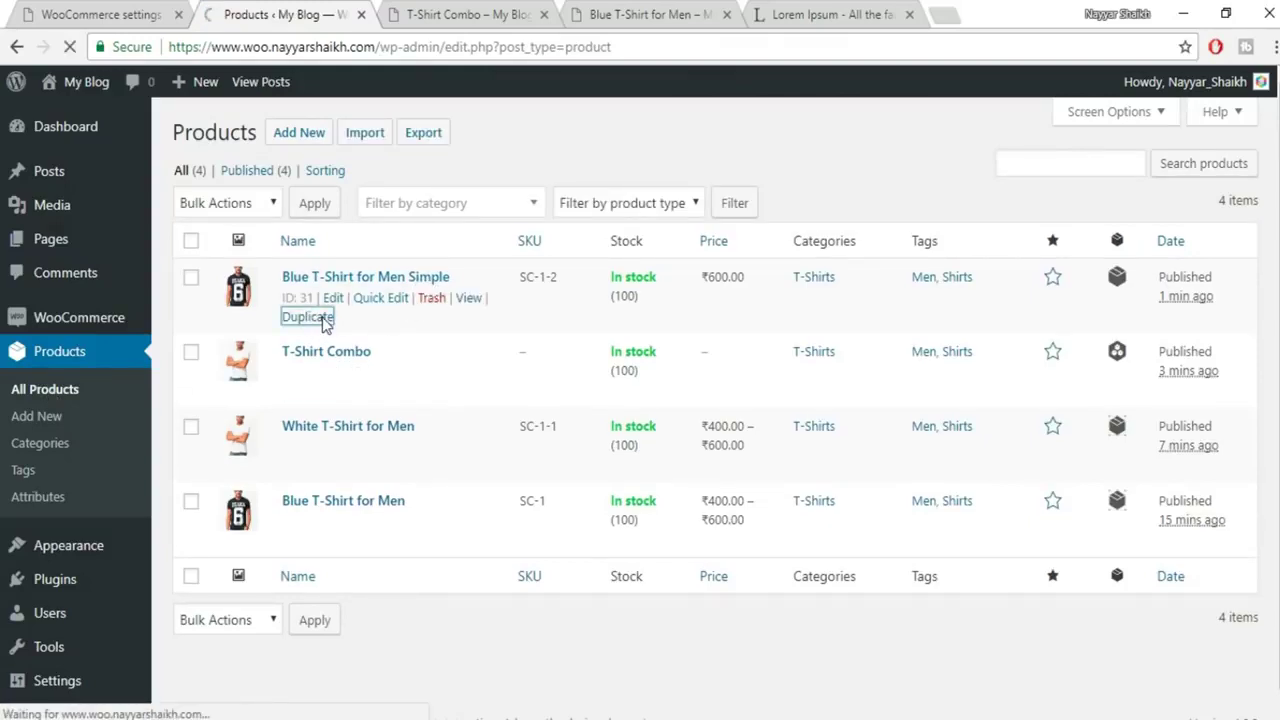
{"action": "left_click", "coordinate": [322, 318]}
{"action": "left_click_drag", "start_coordinate": [537, 180], "coordinate": [437, 193]}
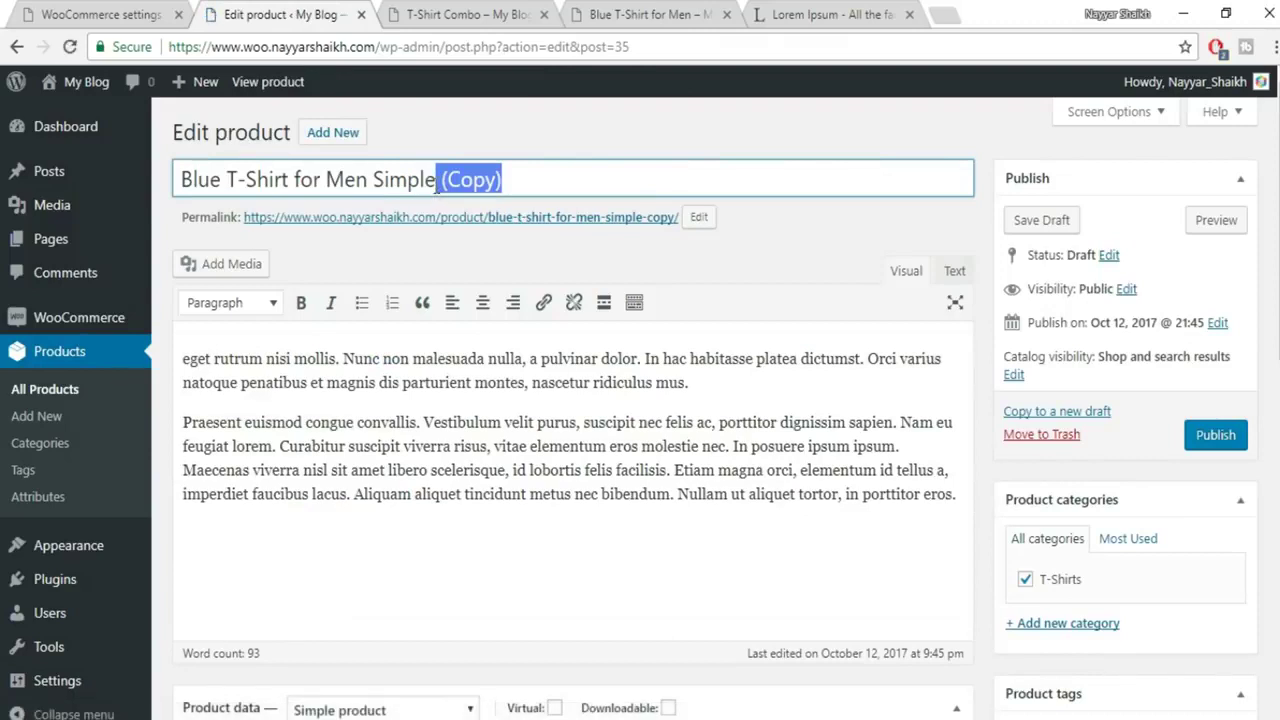
{"action": "key", "text": "BackSpace"}
{"action": "double_click", "coordinate": [221, 193]}
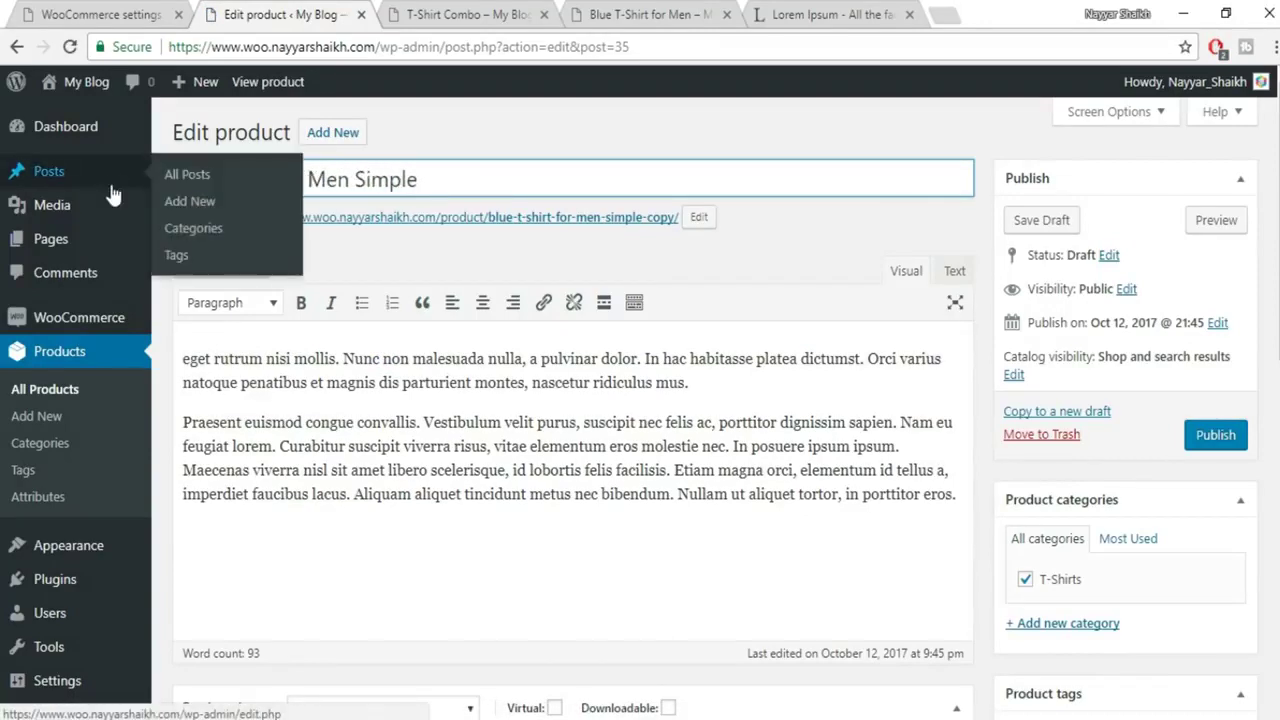
{"action": "type", "text": "Grey T-Shirt for"}
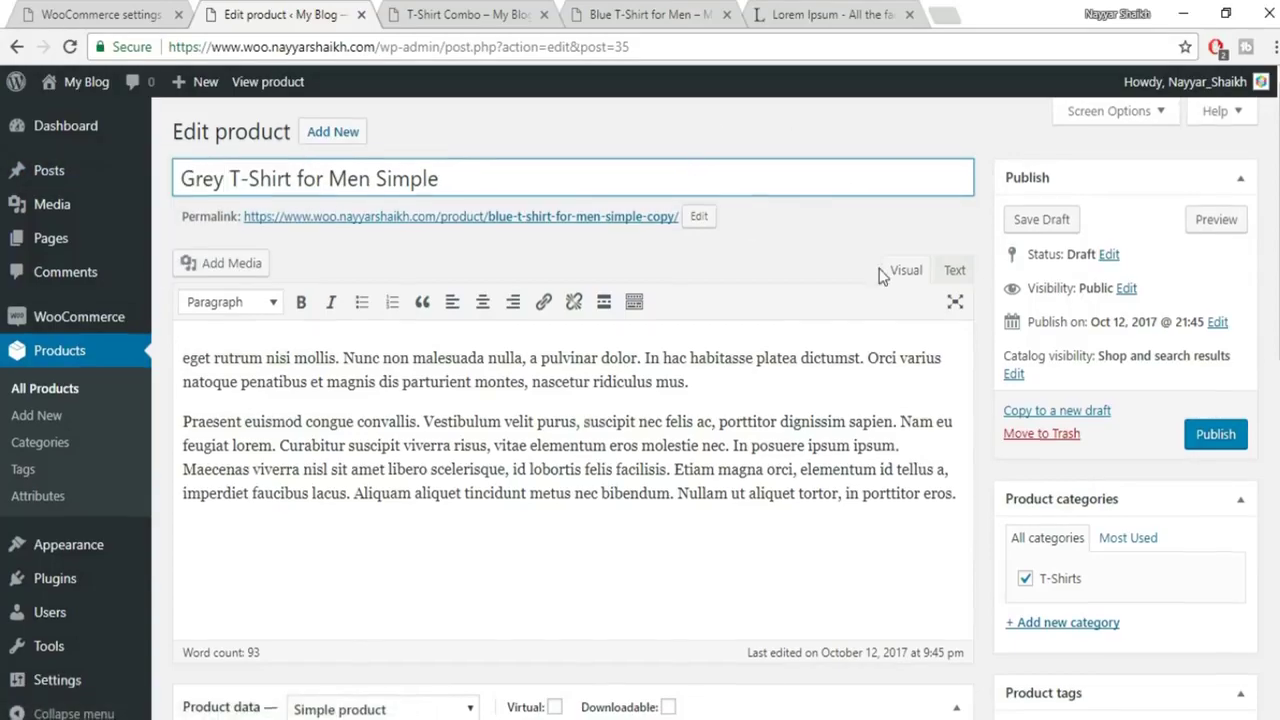
Replace the product image of Grey T-Shirt for Men Simple with the grey T-shirt picture 5.jpeg from the media library.
{"action": "scroll", "coordinate": [880, 274], "scroll_direction": "down", "scroll_amount": 9}
{"action": "left_click", "coordinate": [1167, 360]}
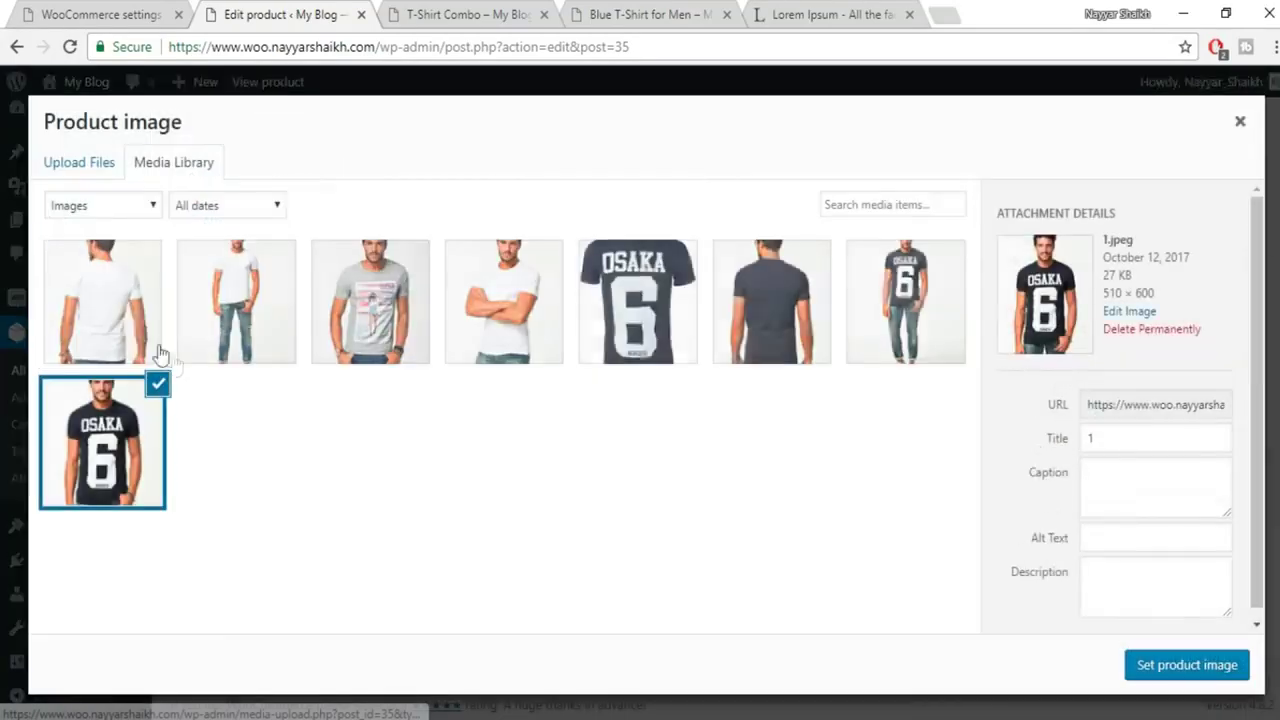
{"action": "left_click", "coordinate": [335, 307]}
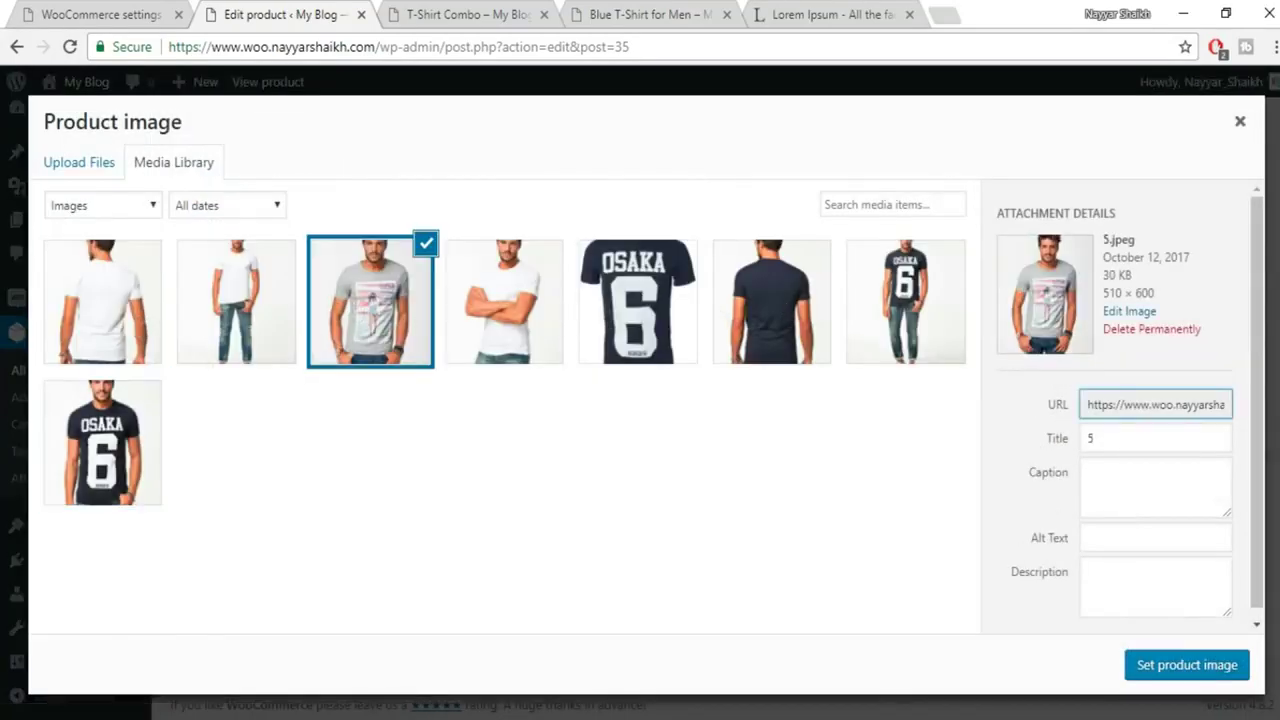
{"action": "left_click", "coordinate": [1187, 665]}
{"action": "scroll", "coordinate": [1230, 400], "scroll_direction": "up", "scroll_amount": 10}
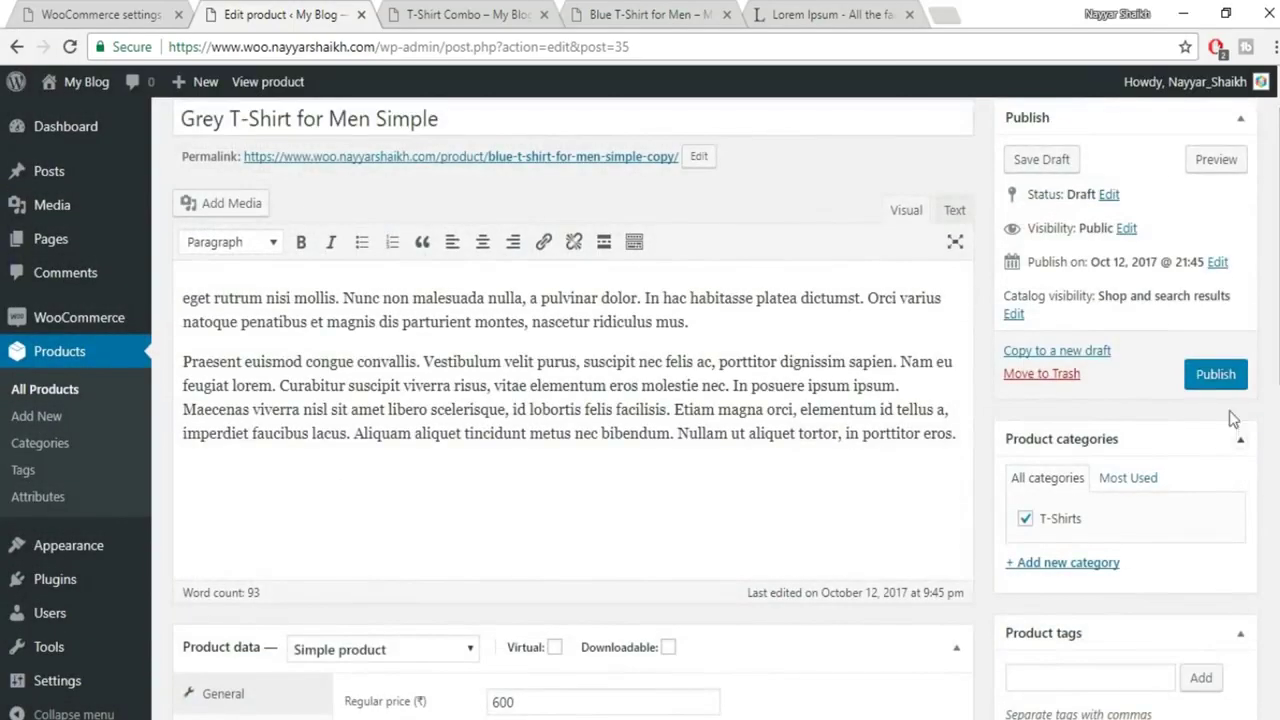
Publish the Grey T-Shirt for Men Simple product and open the T-Shirt Combo product for editing.
{"action": "left_click", "coordinate": [1215, 376]}
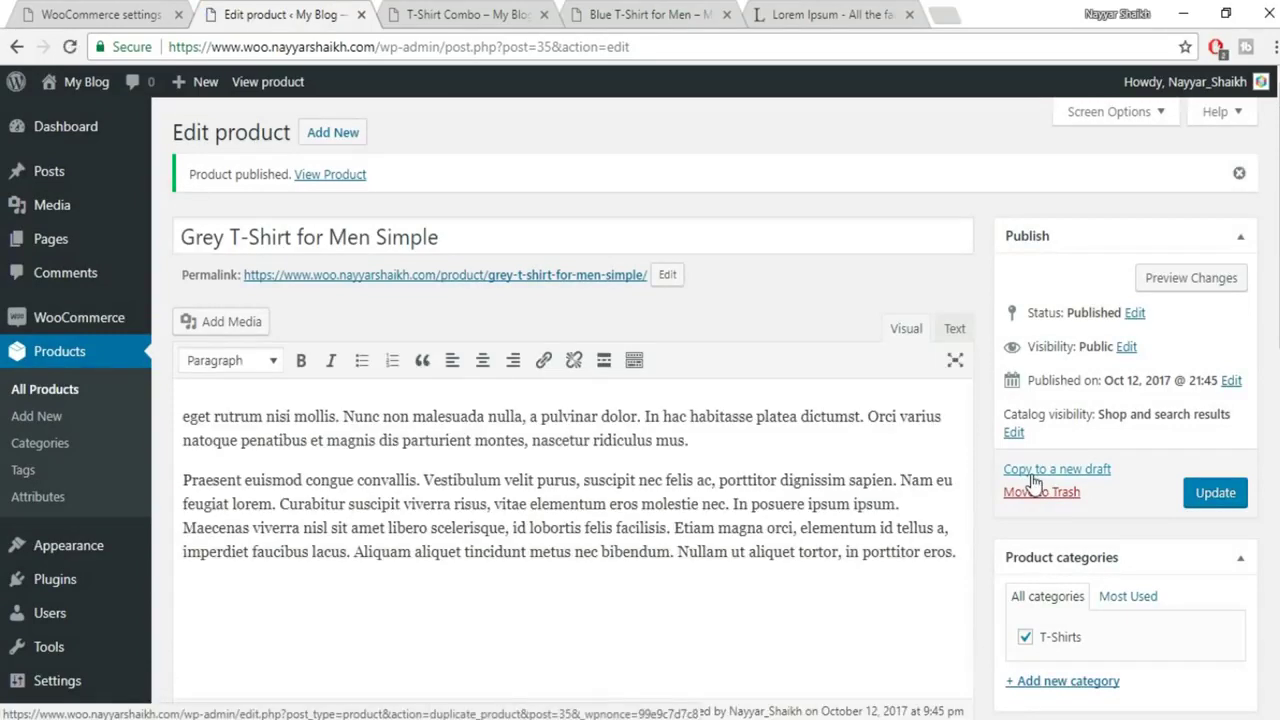
{"action": "left_click", "coordinate": [55, 394]}
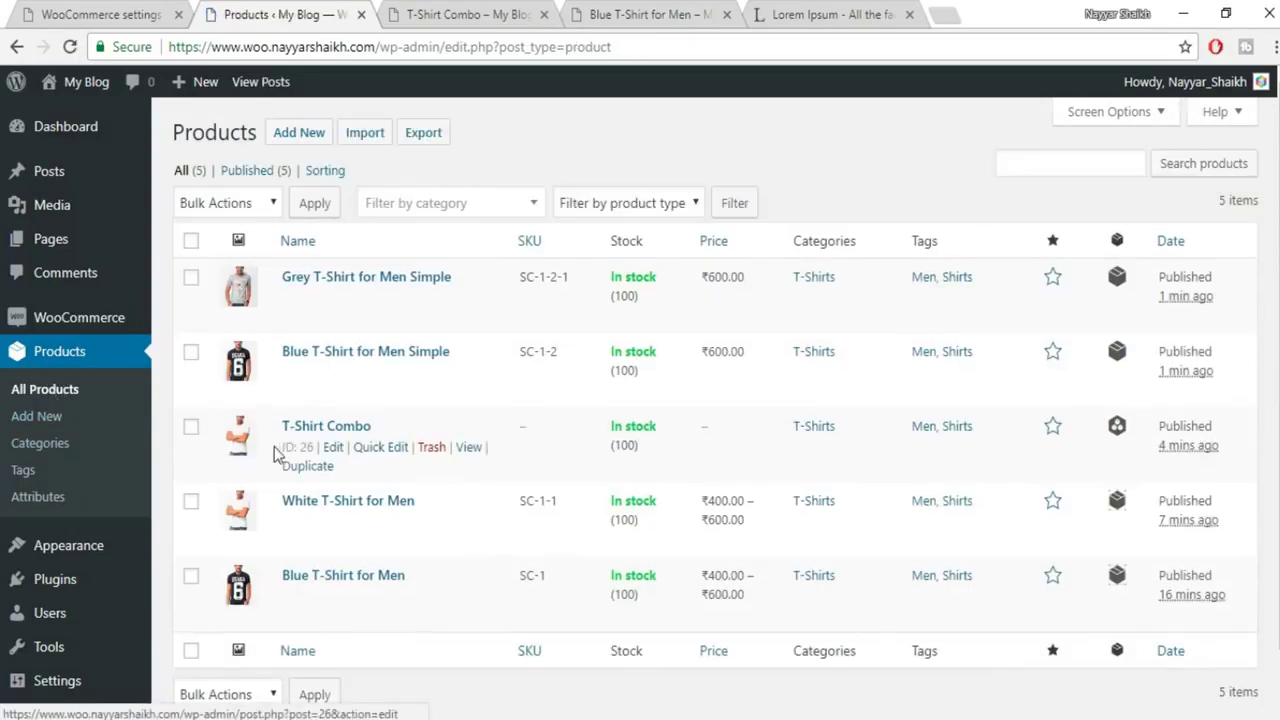
{"action": "left_click", "coordinate": [334, 449]}
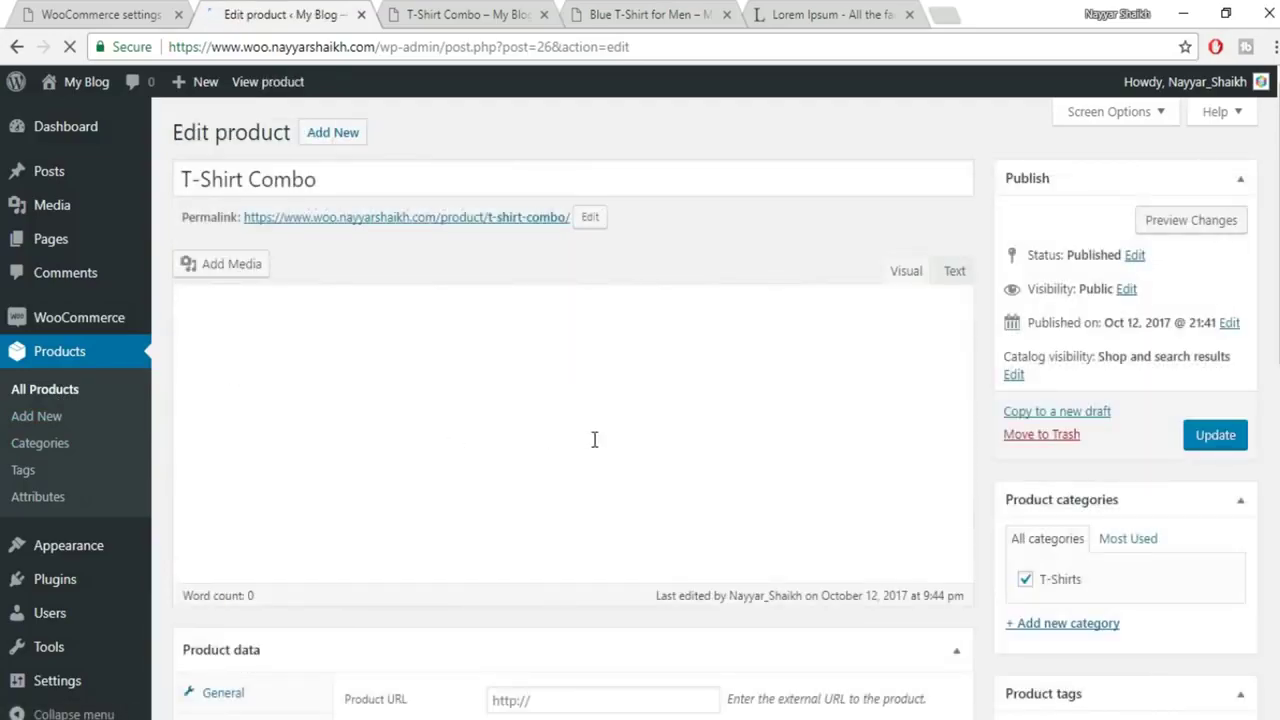
Link Blue T-Shirt for Men Simple and Grey T-Shirt for Men Simple as the grouped products of T-Shirt Combo and update the product.
{"action": "scroll", "coordinate": [594, 439], "scroll_direction": "down", "scroll_amount": 4}
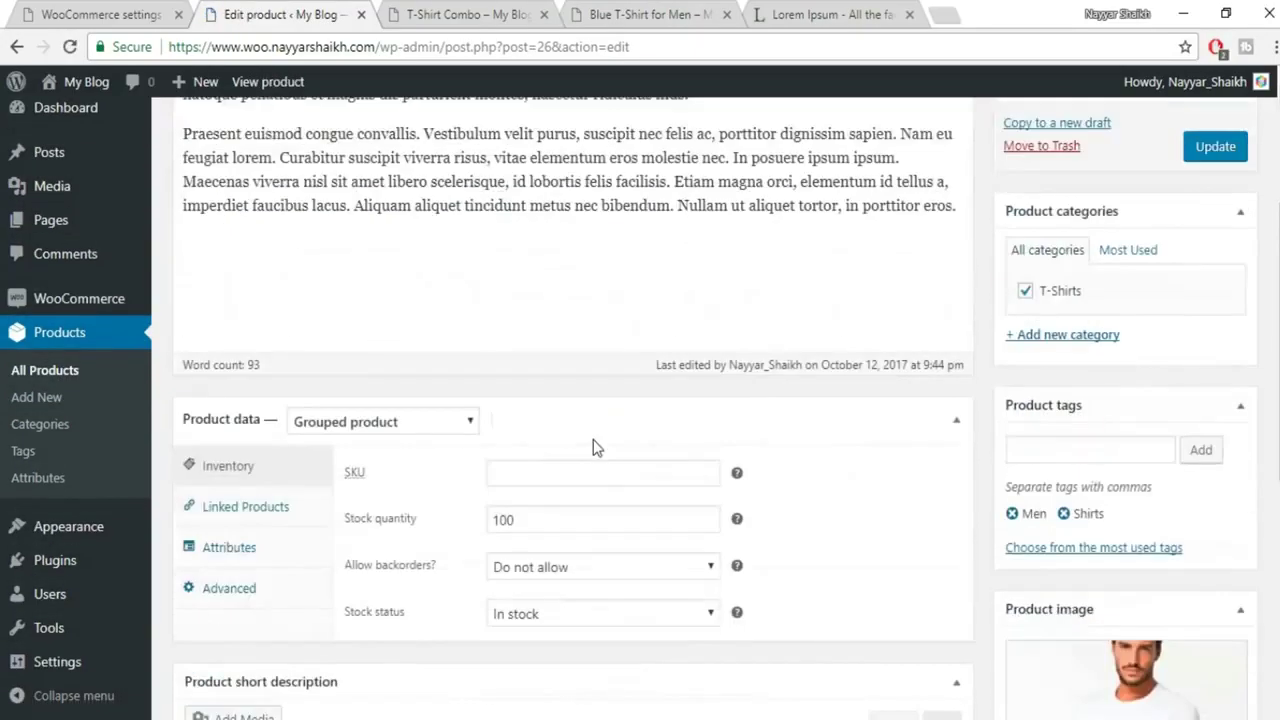
{"action": "scroll", "coordinate": [593, 446], "scroll_direction": "down", "scroll_amount": 1}
{"action": "left_click", "coordinate": [253, 305]}
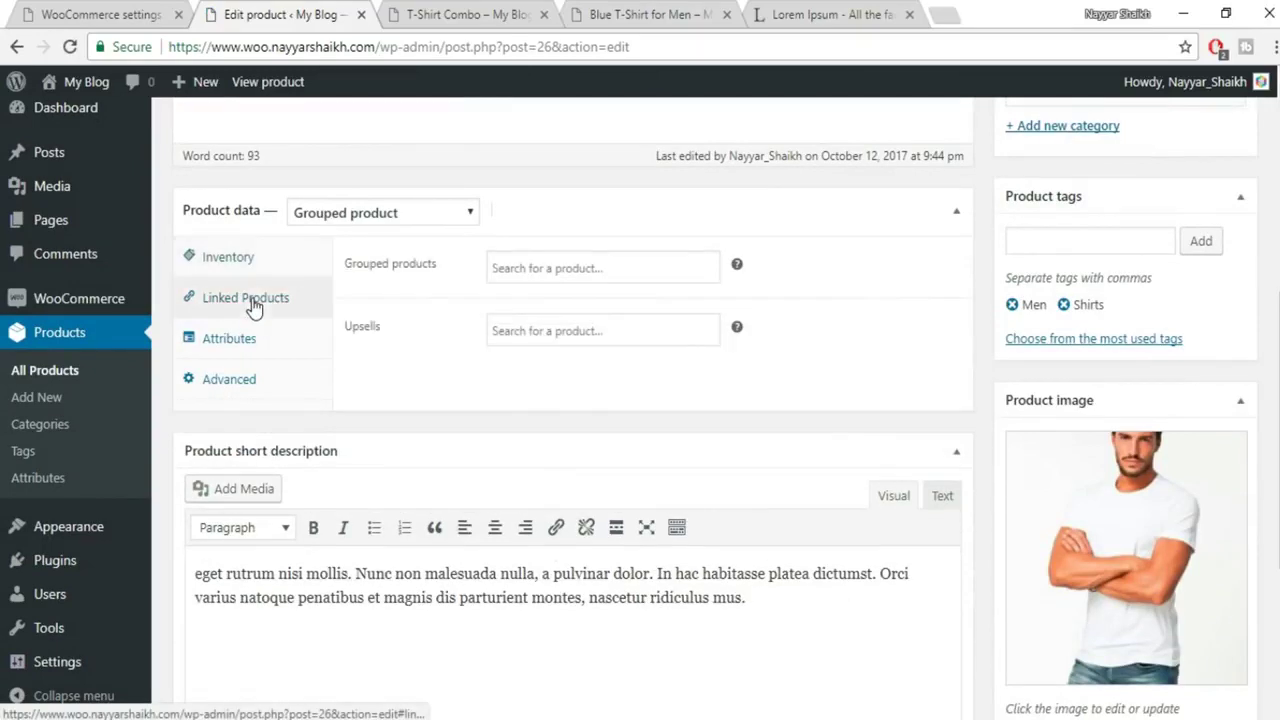
{"action": "left_click", "coordinate": [580, 270]}
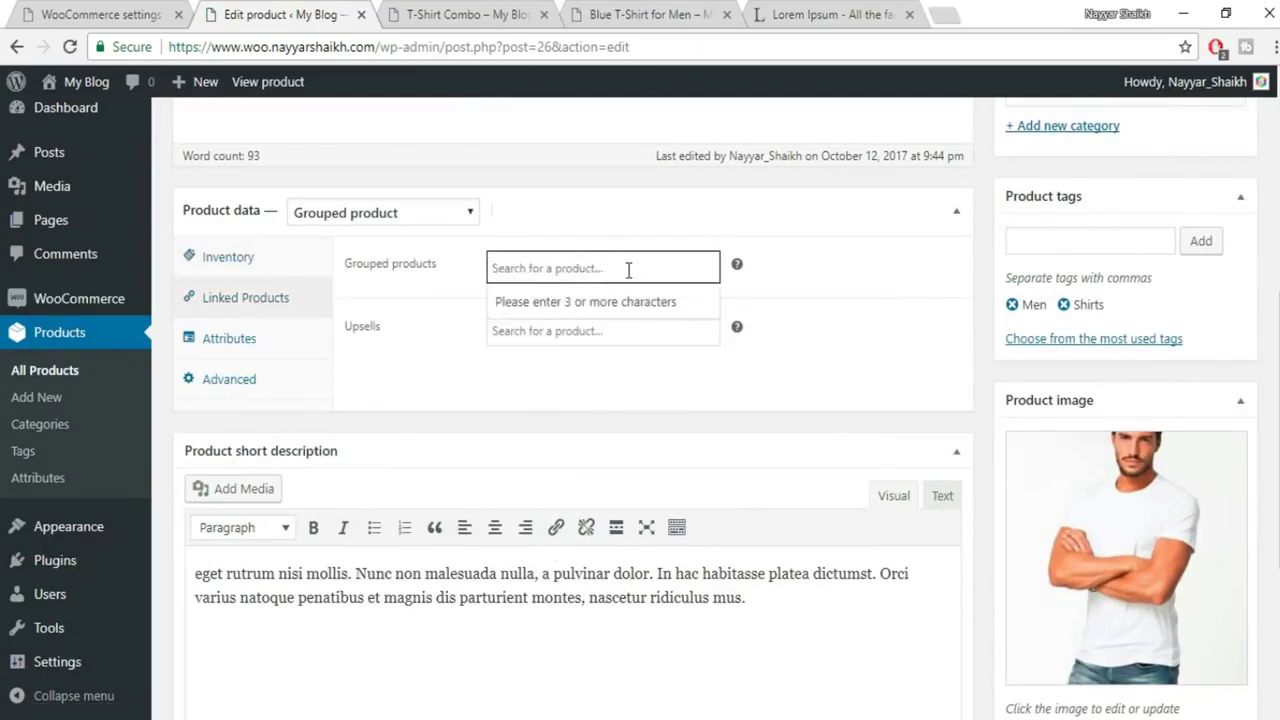
{"action": "type", "text": "simpl"}
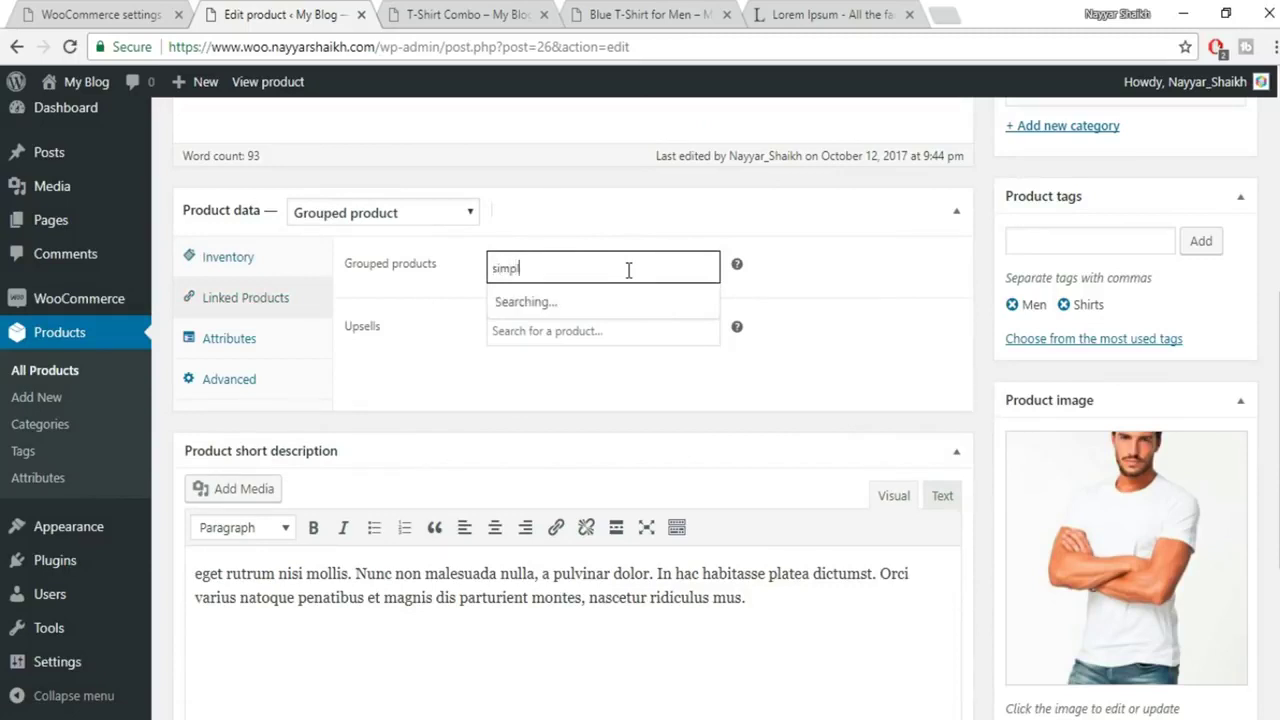
{"action": "left_click", "coordinate": [634, 304]}
{"action": "left_click", "coordinate": [656, 300]}
{"action": "type", "text": "sim"}
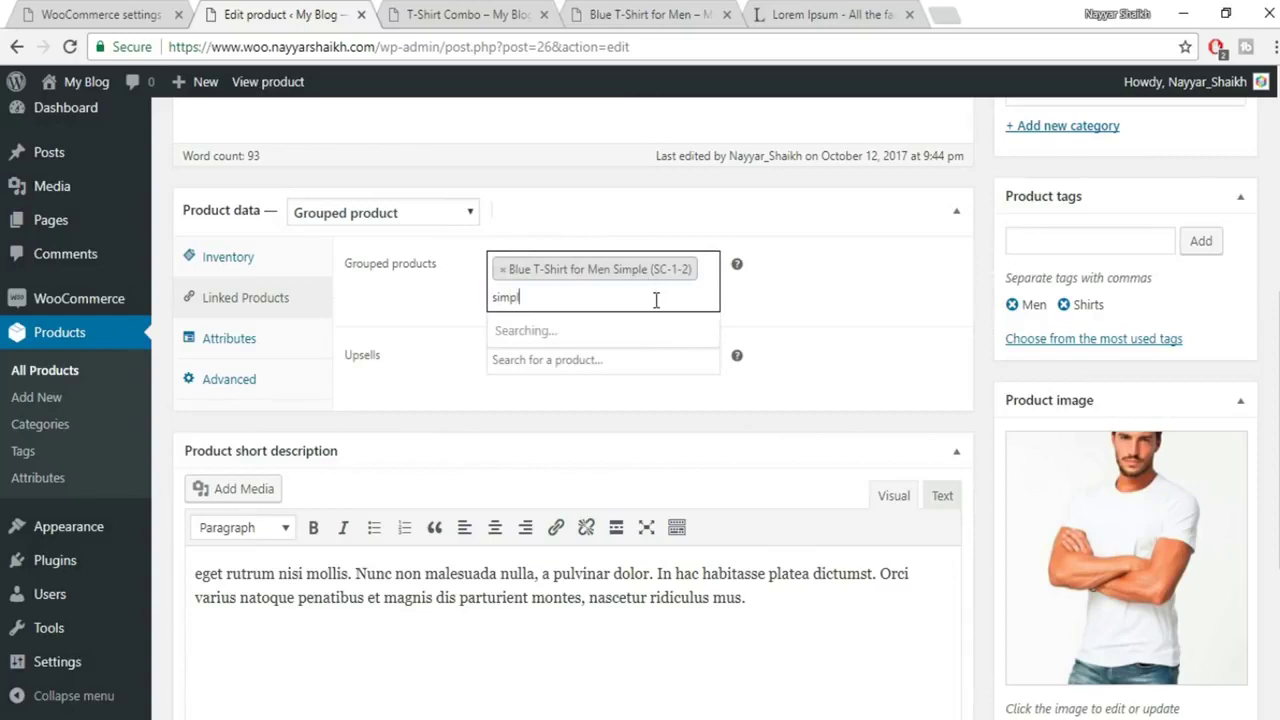
{"action": "left_click", "coordinate": [675, 372]}
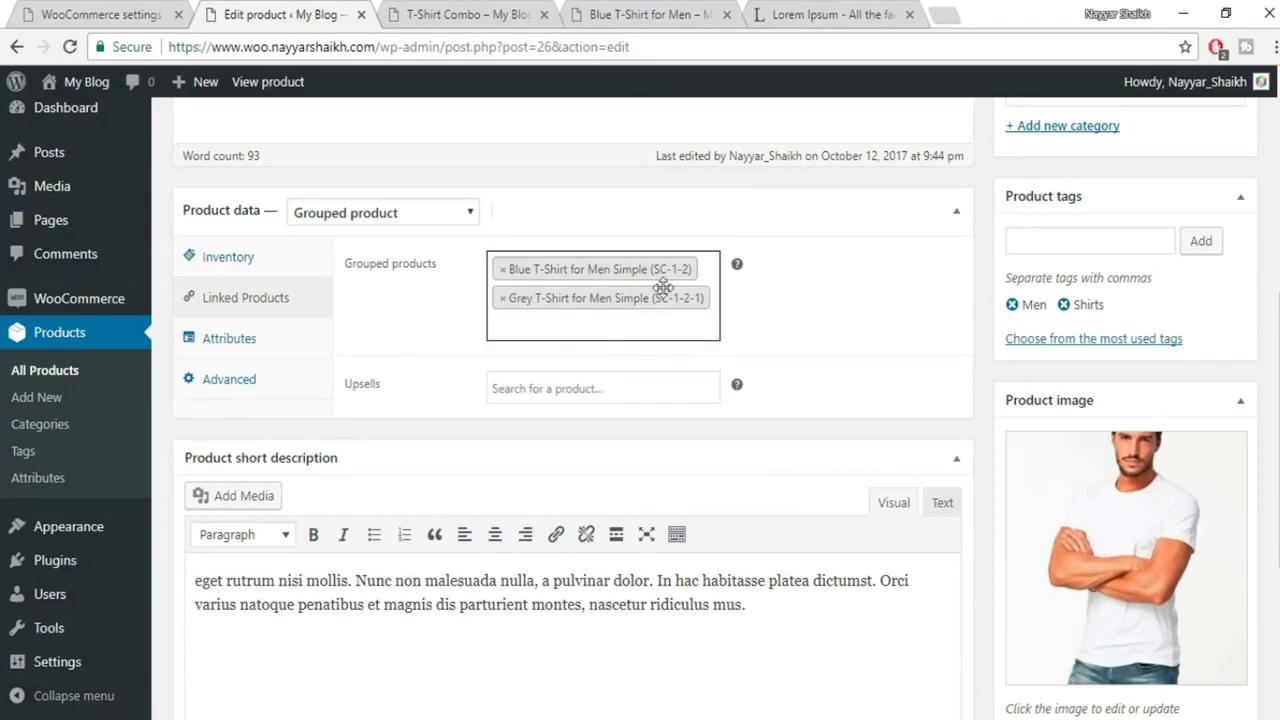
{"action": "scroll", "coordinate": [600, 300], "scroll_direction": "up", "scroll_amount": 4}
{"action": "left_click", "coordinate": [1232, 334]}
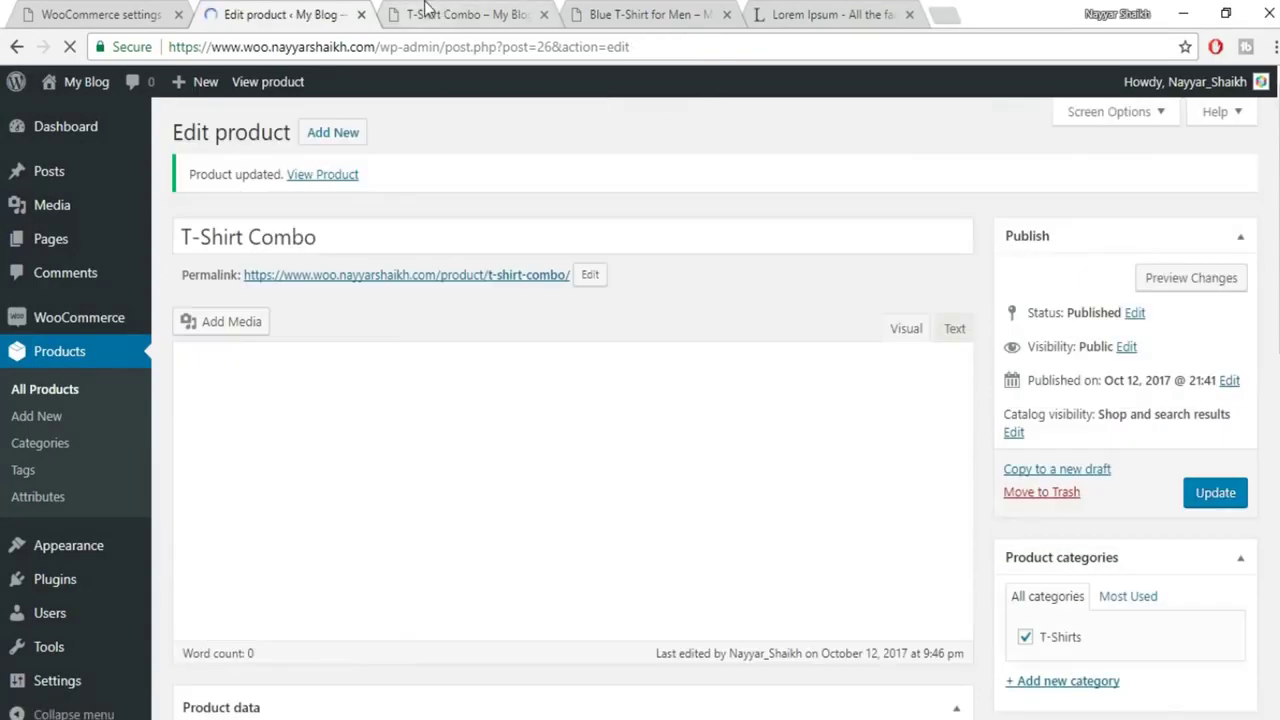
Reload the T-Shirt Combo store page and review its grouped items alongside the product's edit page.
{"action": "left_click", "coordinate": [428, 12]}
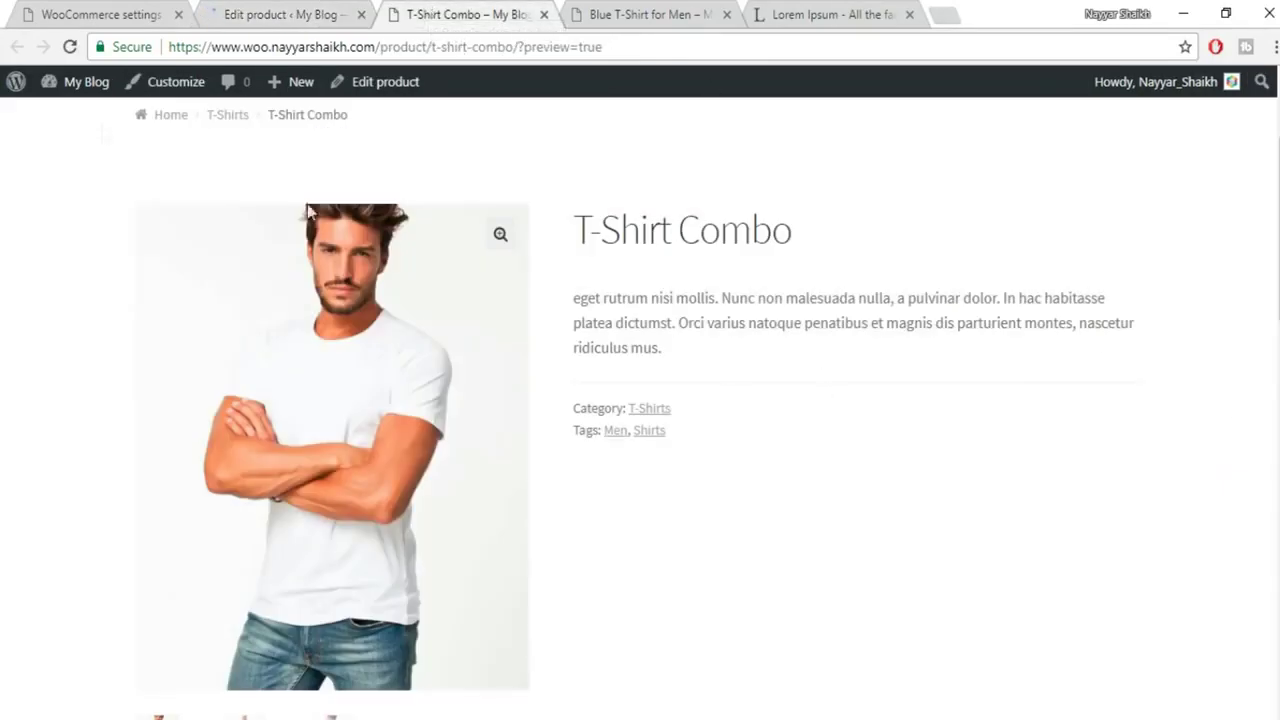
{"action": "left_click", "coordinate": [69, 46]}
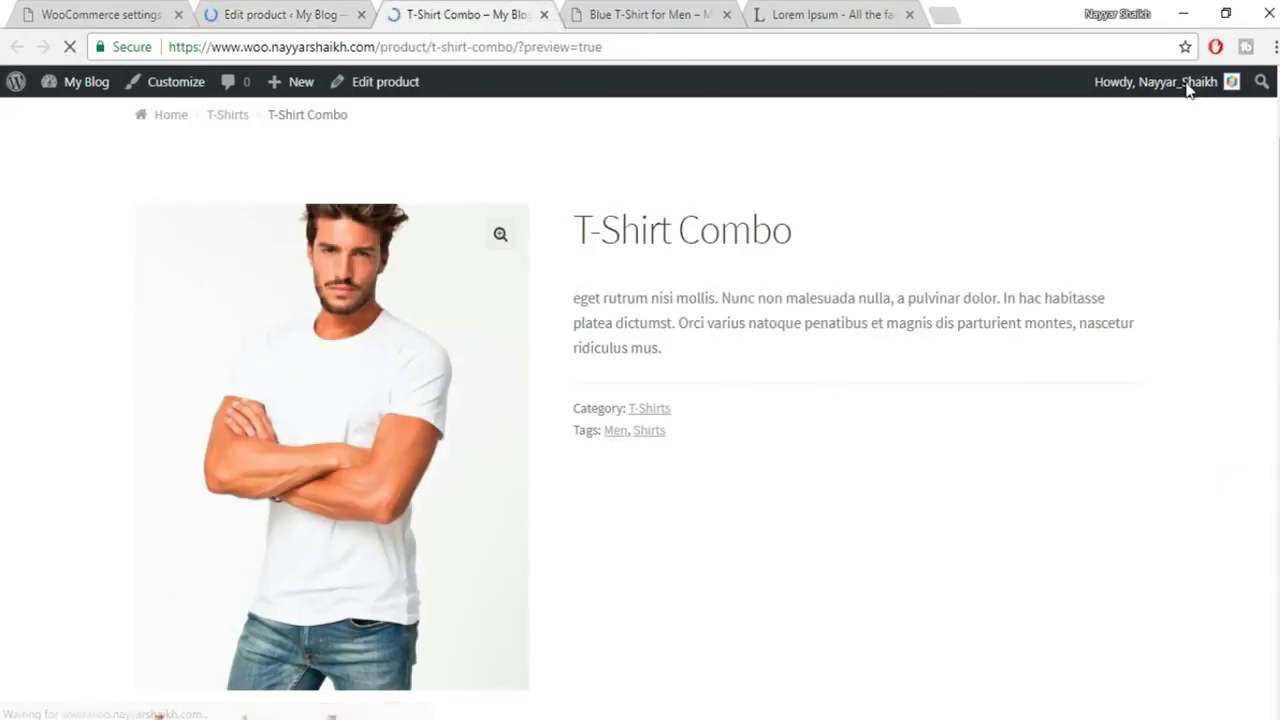
{"action": "scroll", "coordinate": [1170, 280], "scroll_direction": "down", "scroll_amount": 2}
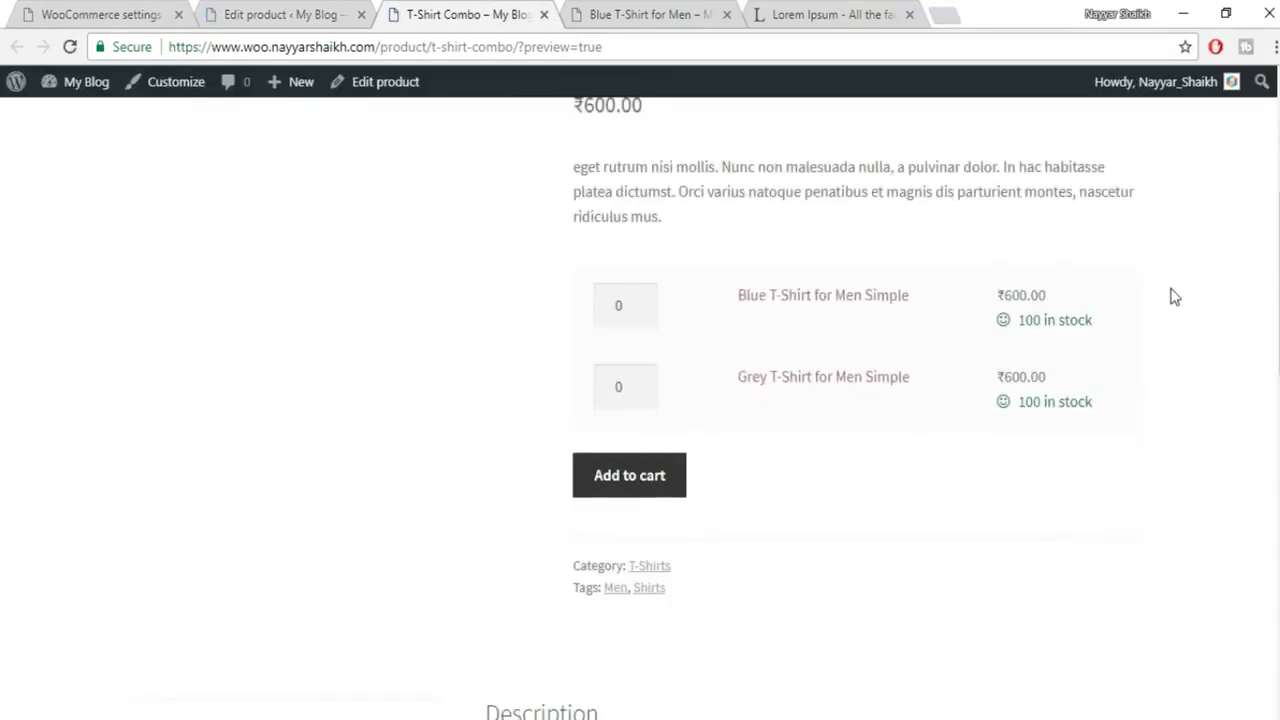
{"action": "scroll", "coordinate": [1174, 297], "scroll_direction": "up", "scroll_amount": 2}
{"action": "scroll", "coordinate": [706, 498], "scroll_direction": "down", "scroll_amount": 1}
{"action": "left_click", "coordinate": [238, 8]}
{"action": "scroll", "coordinate": [1188, 445], "scroll_direction": "down", "scroll_amount": 15}
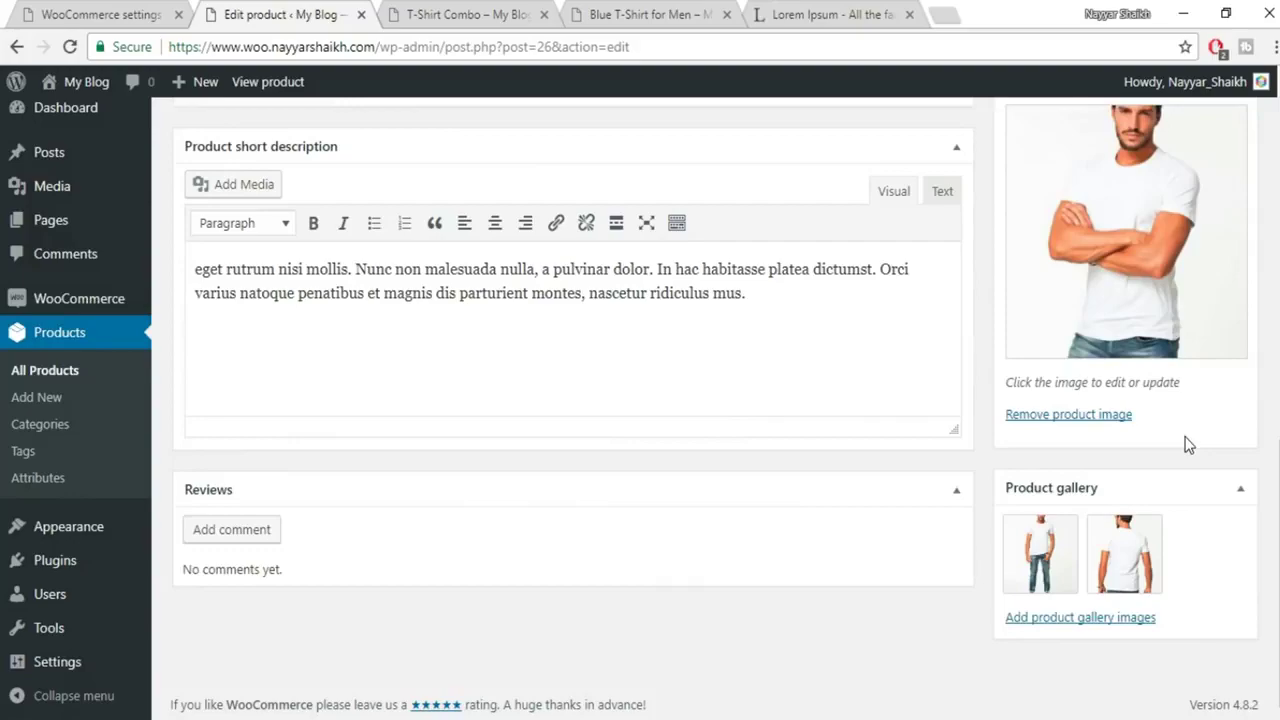
{"action": "scroll", "coordinate": [1188, 445], "scroll_direction": "up", "scroll_amount": 4}
{"action": "left_click", "coordinate": [536, 18]}
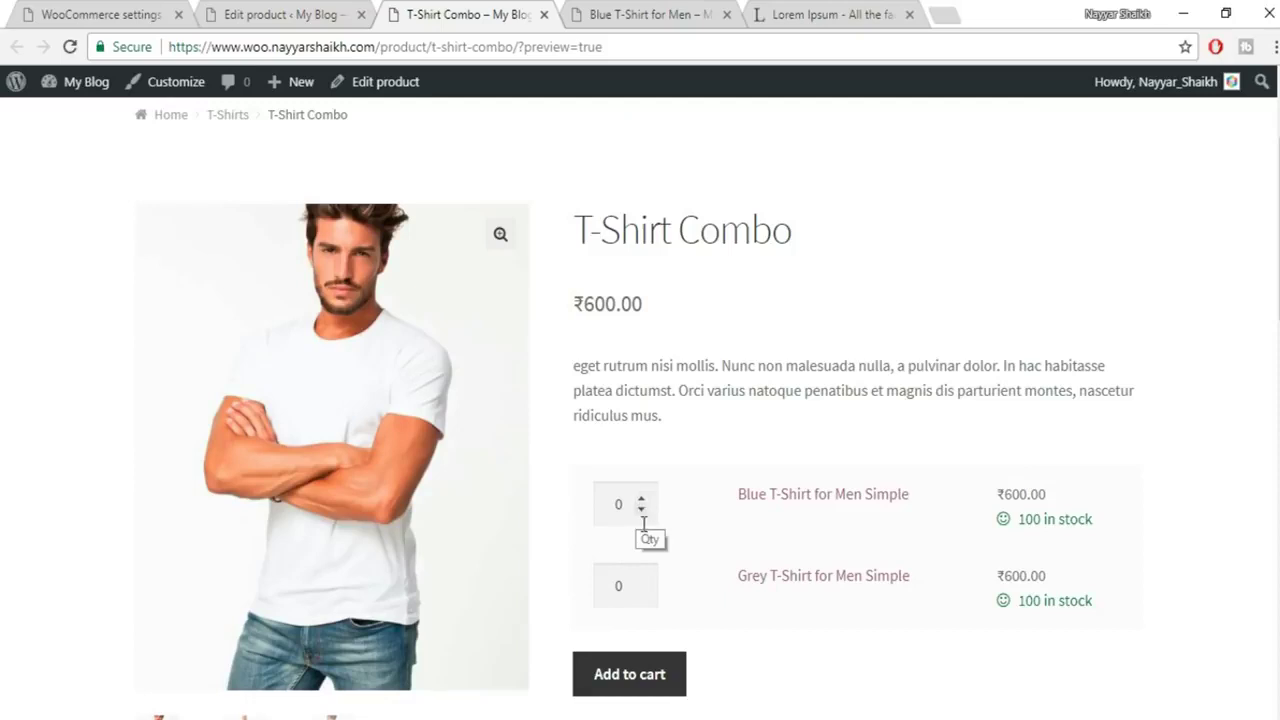
On the T-Shirt Combo store page, set the quantity to 2 for the blue T-shirt and 3 for the grey one.
{"action": "scroll", "coordinate": [1123, 393], "scroll_direction": "down", "scroll_amount": 1}
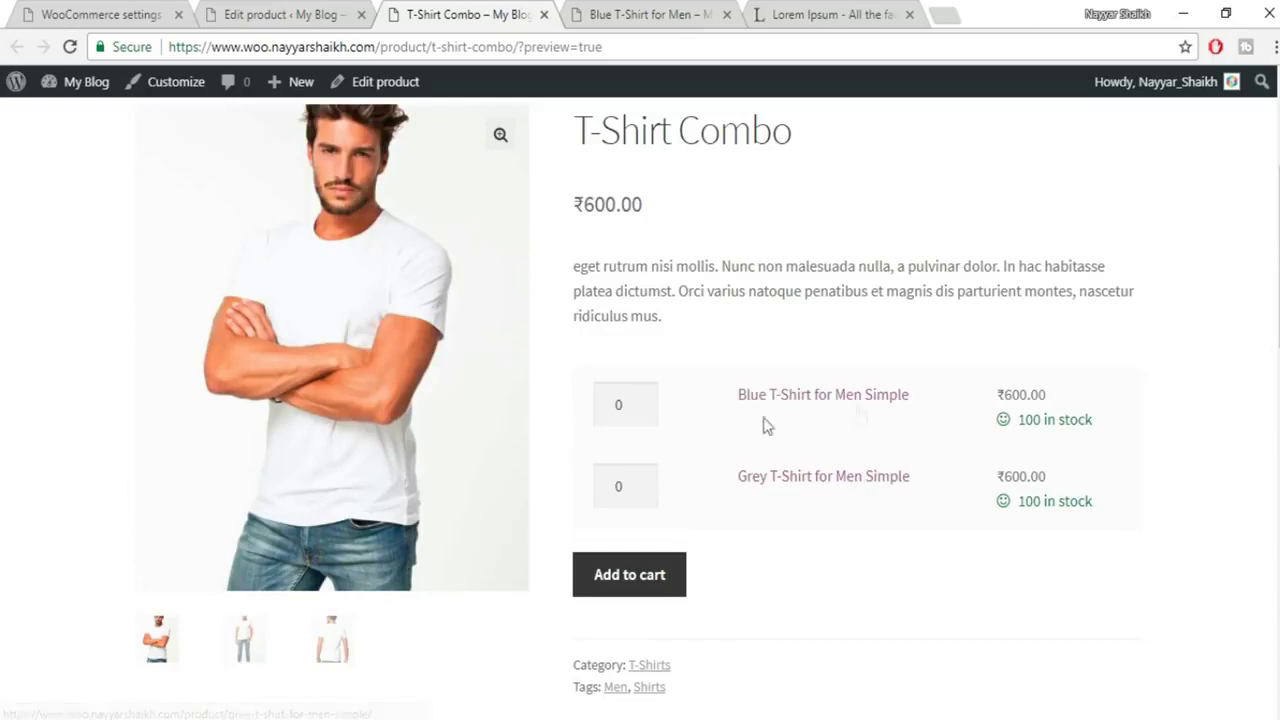
{"action": "left_click", "coordinate": [641, 400]}
{"action": "left_click", "coordinate": [641, 400]}
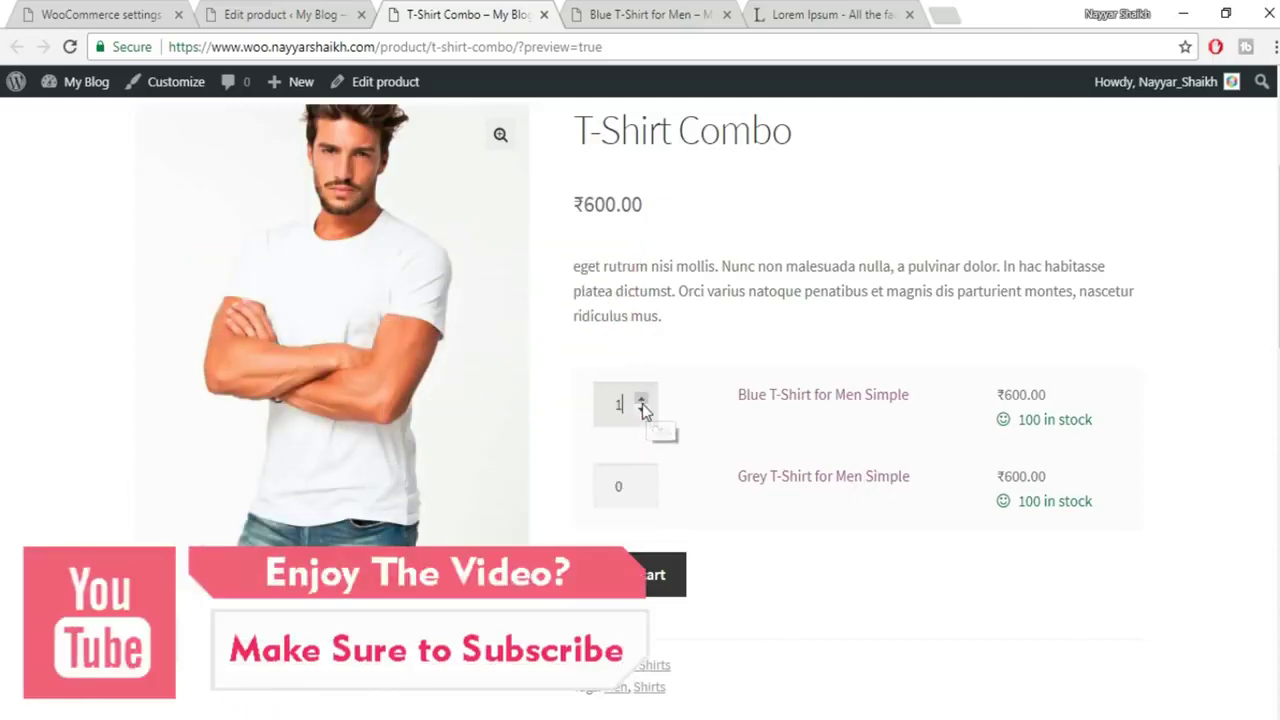
{"action": "left_click", "coordinate": [641, 481]}
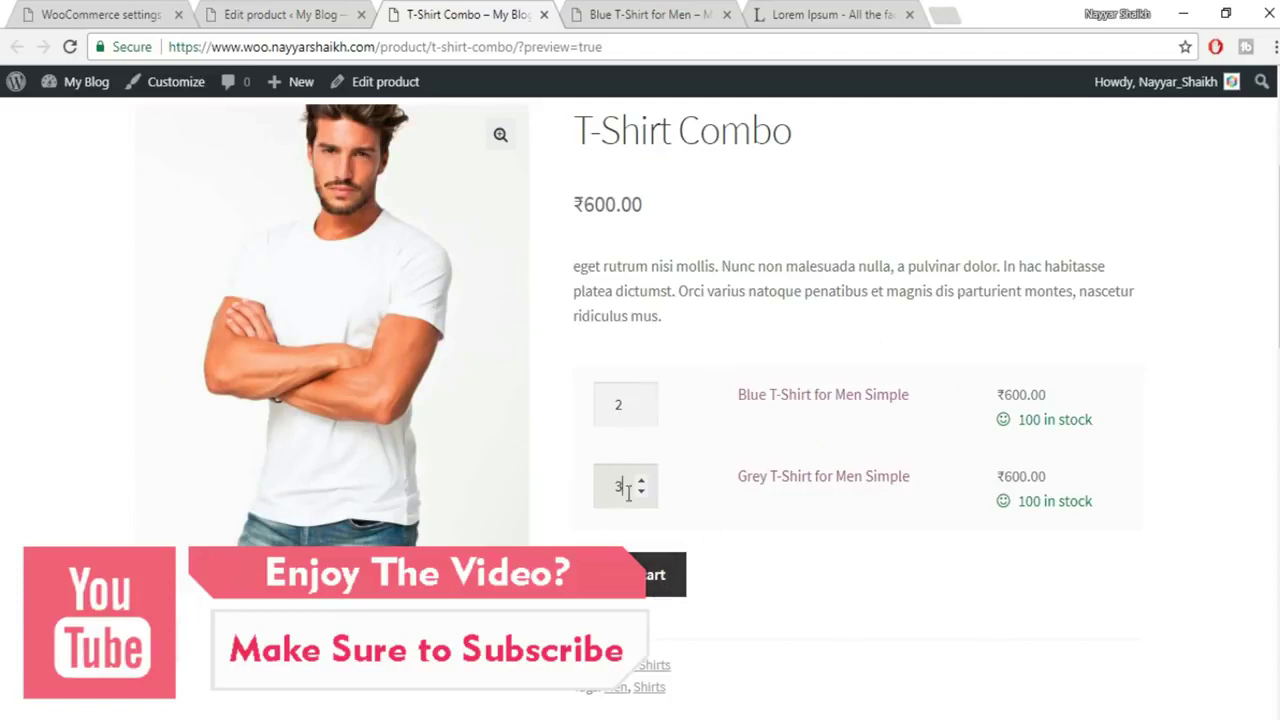
{"action": "scroll", "coordinate": [886, 500], "scroll_direction": "up", "scroll_amount": 3}
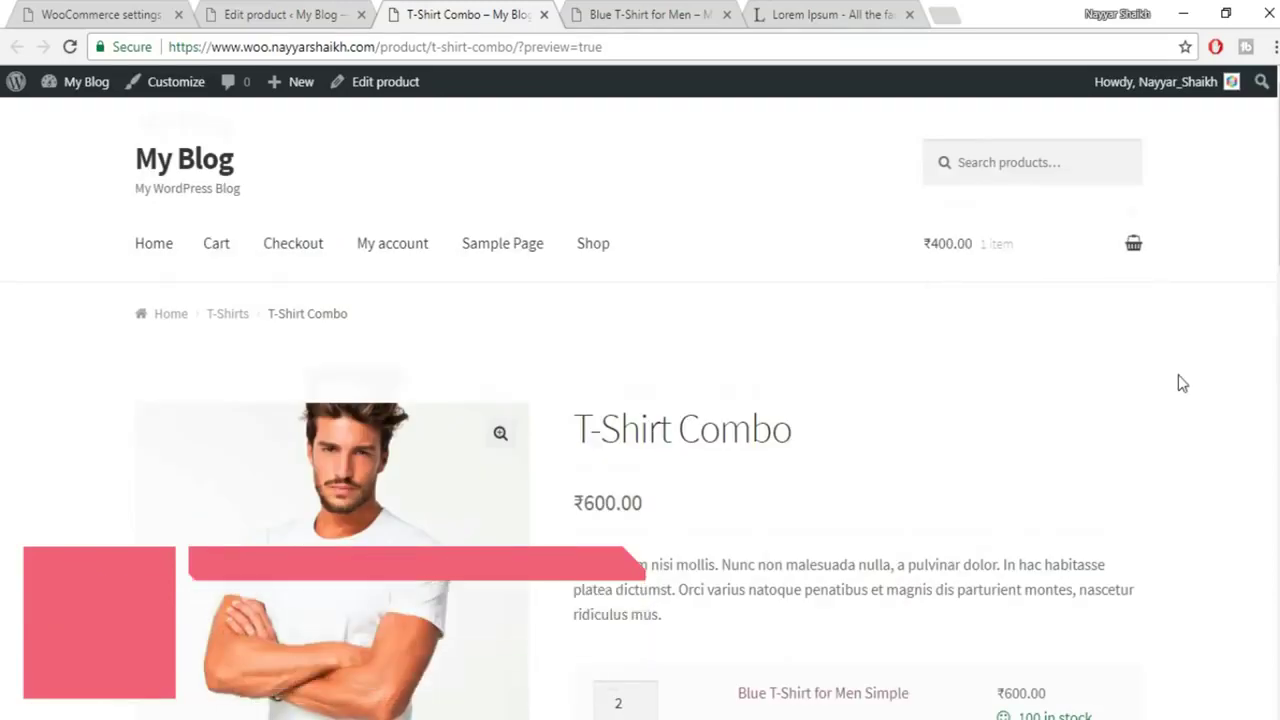
{"action": "scroll", "coordinate": [415, 193], "scroll_direction": "down", "scroll_amount": 1}
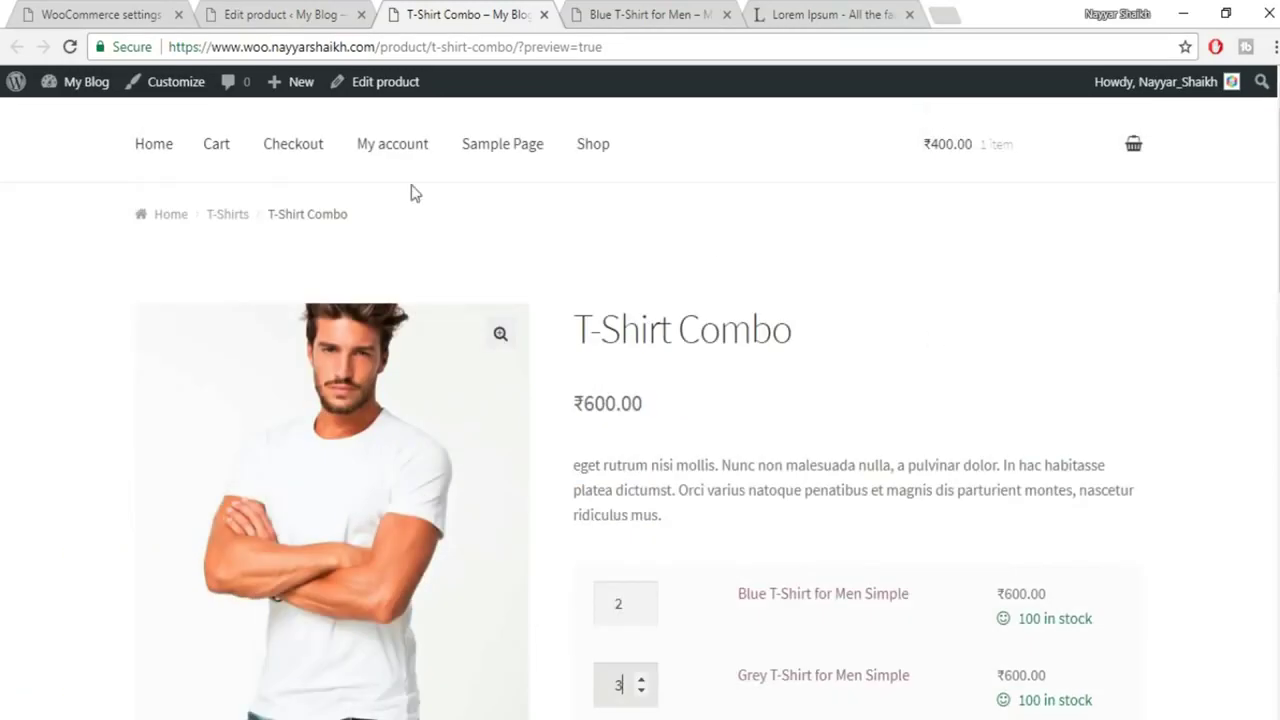
Duplicate Grey T-Shirt for Men Simple from the product list and remove "(Copy)" from the duplicate's title.
{"action": "left_click", "coordinate": [304, 12]}
{"action": "left_click", "coordinate": [74, 392]}
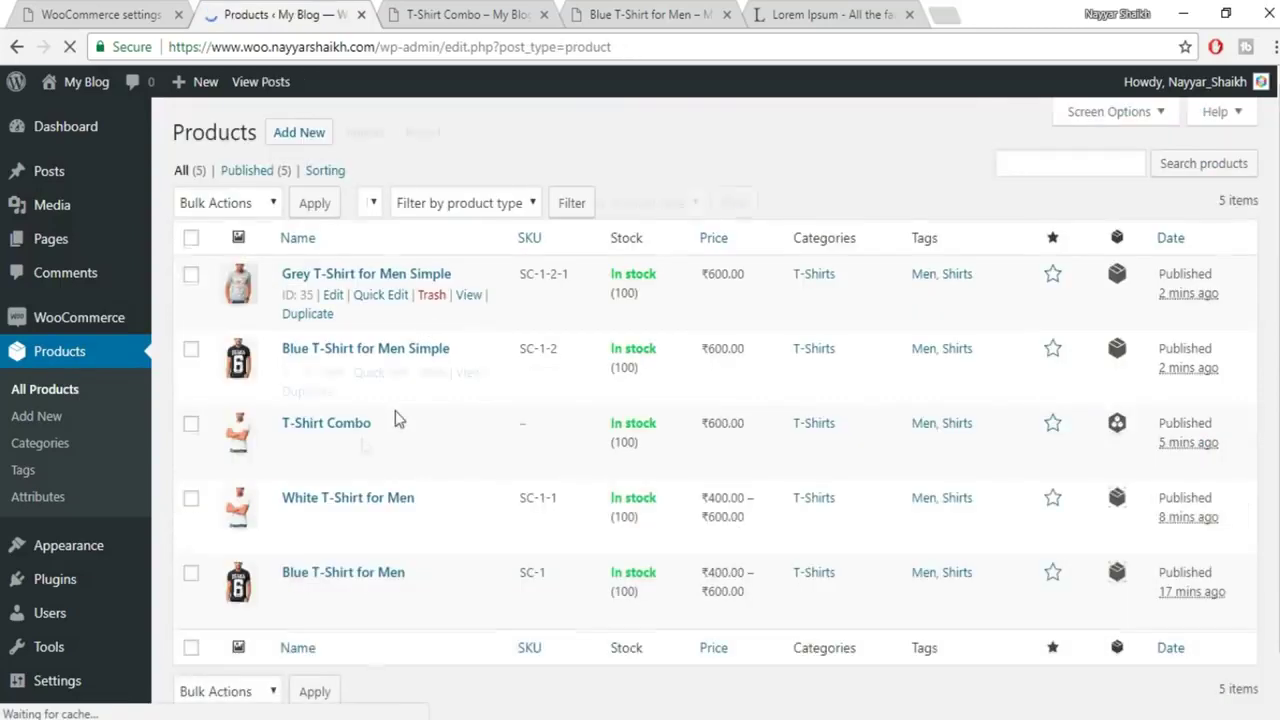
{"action": "scroll", "coordinate": [345, 548], "scroll_direction": "down", "scroll_amount": 1}
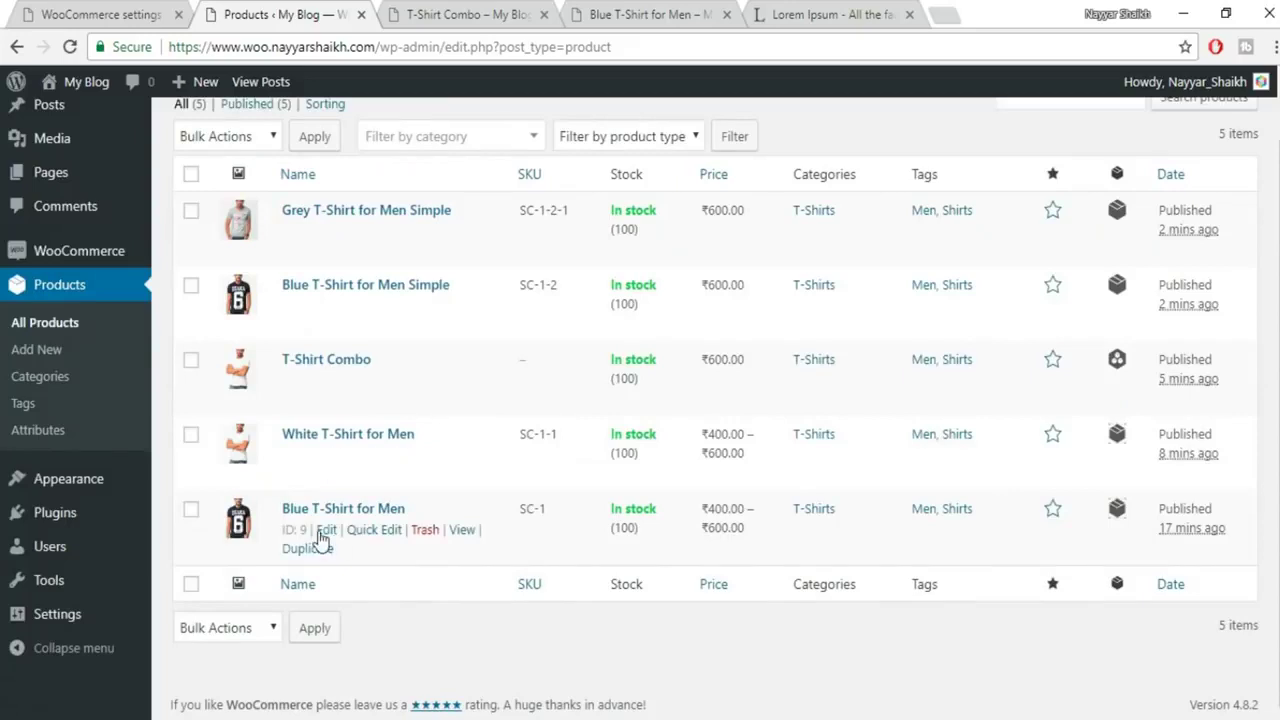
{"action": "scroll", "coordinate": [434, 520], "scroll_direction": "up", "scroll_amount": 1}
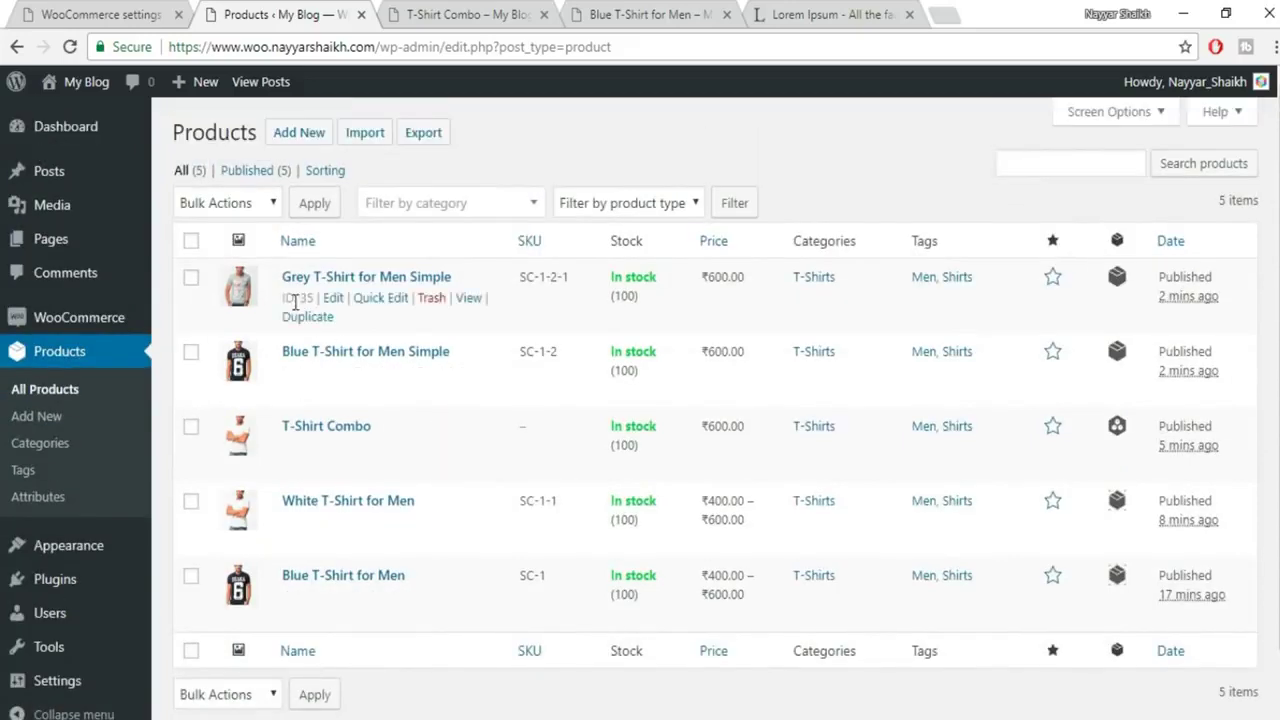
{"action": "left_click", "coordinate": [305, 318]}
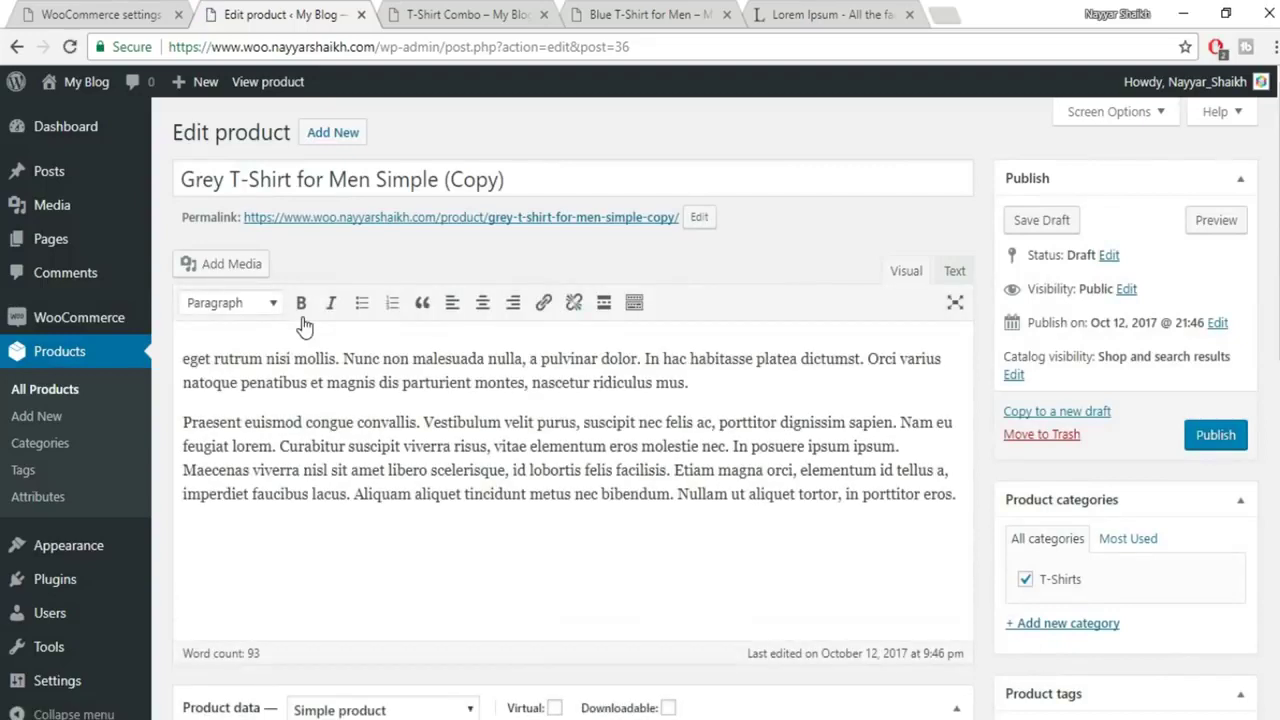
{"action": "left_click_drag", "start_coordinate": [537, 181], "coordinate": [437, 184]}
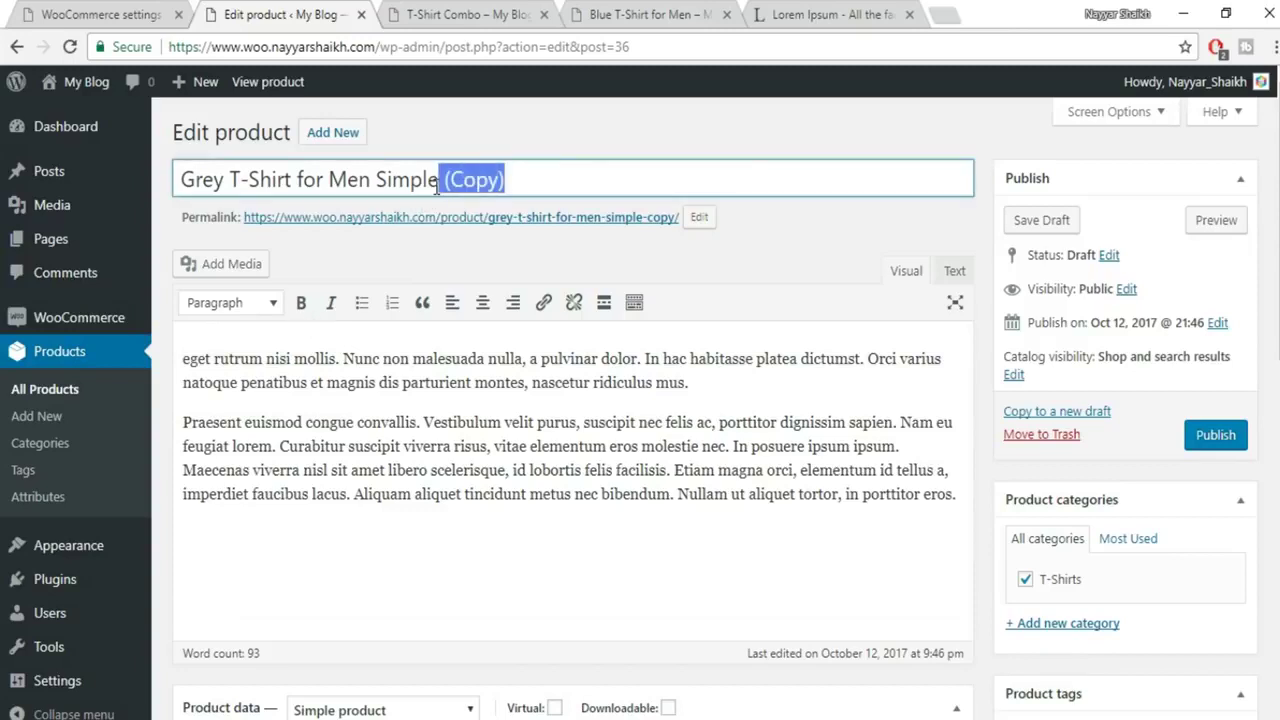
{"action": "key", "text": "BackSpace"}
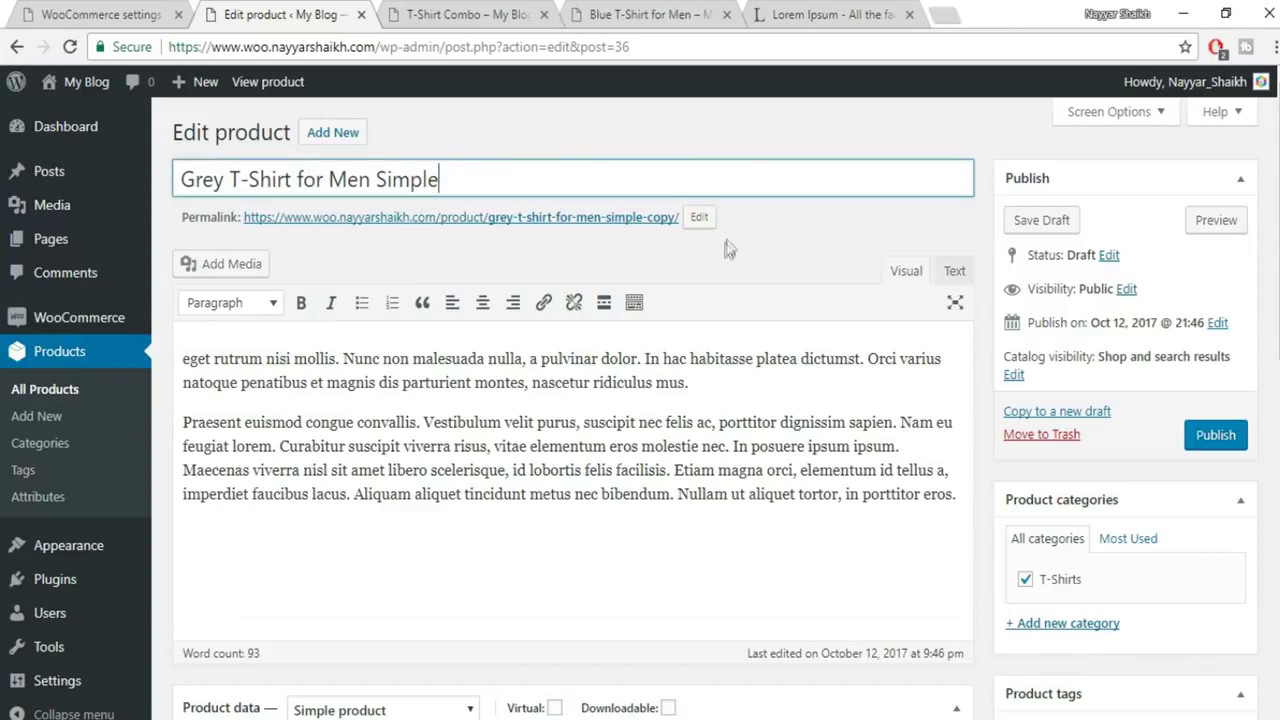
Change the duplicated product's type to External/Affiliate product and go to its Product URL.
{"action": "scroll", "coordinate": [757, 338], "scroll_direction": "down", "scroll_amount": 5}
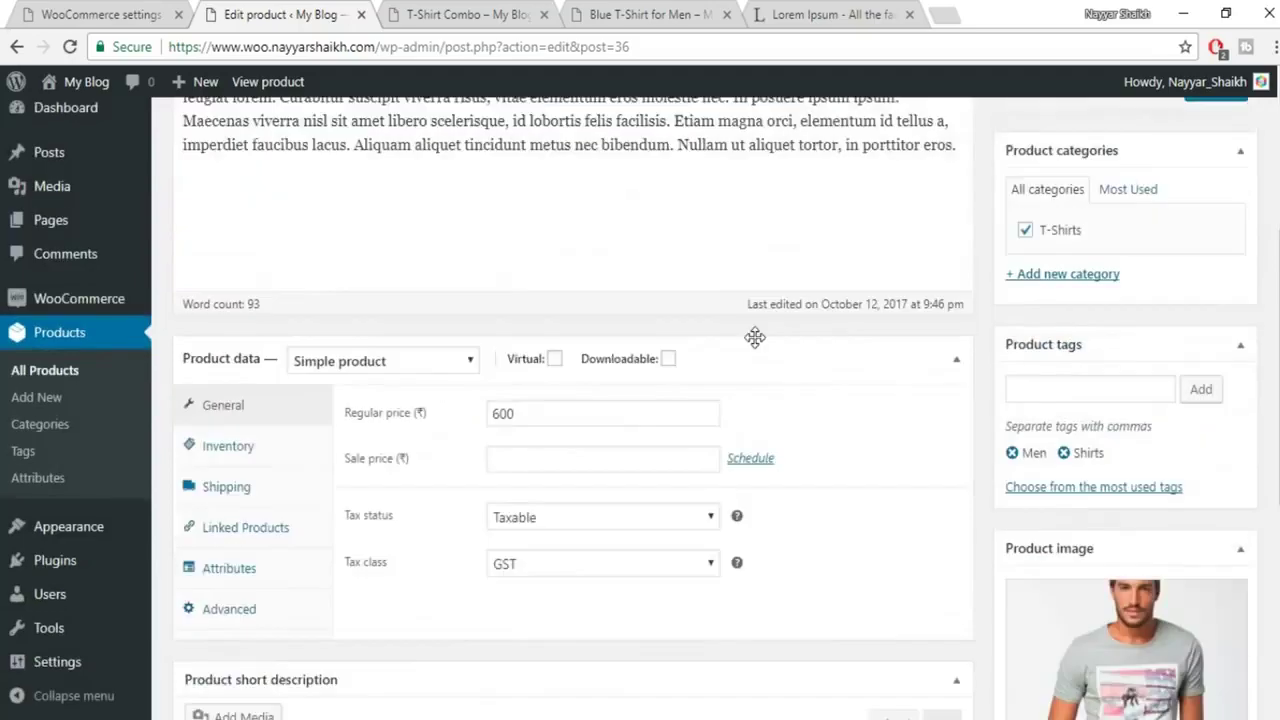
{"action": "left_click", "coordinate": [352, 214]}
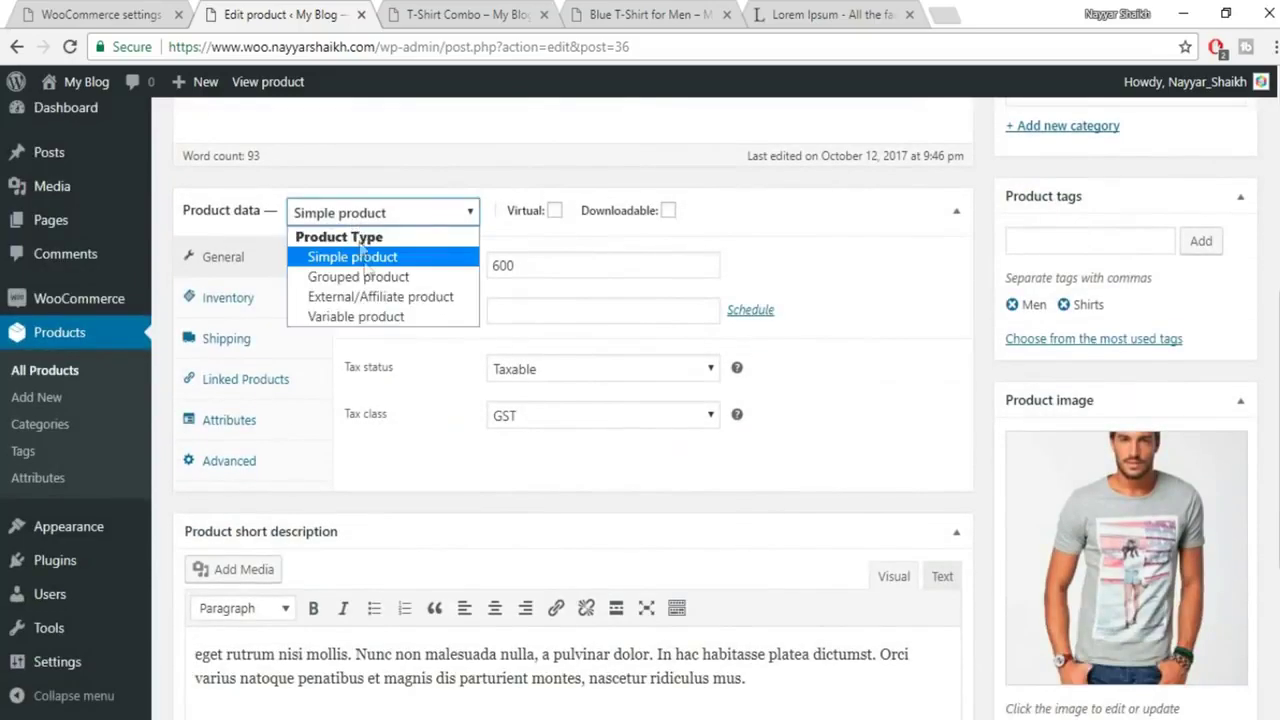
{"action": "left_click", "coordinate": [386, 298]}
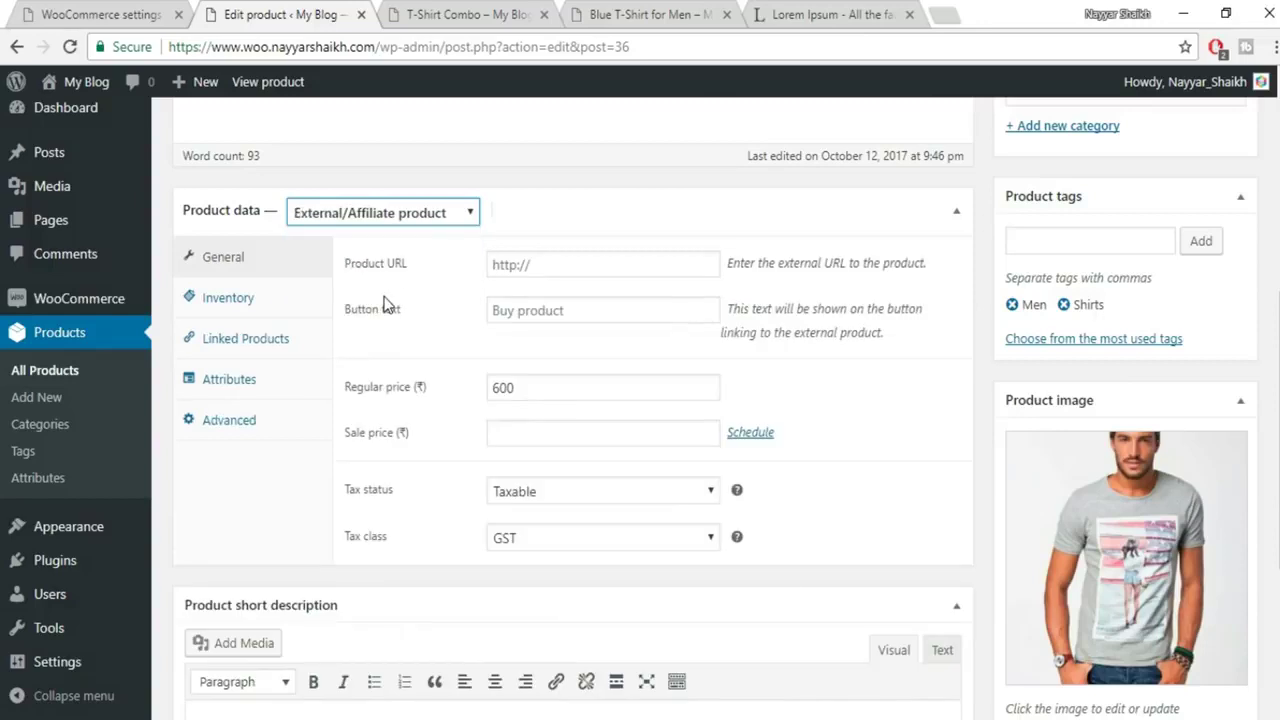
{"action": "left_click", "coordinate": [528, 268]}
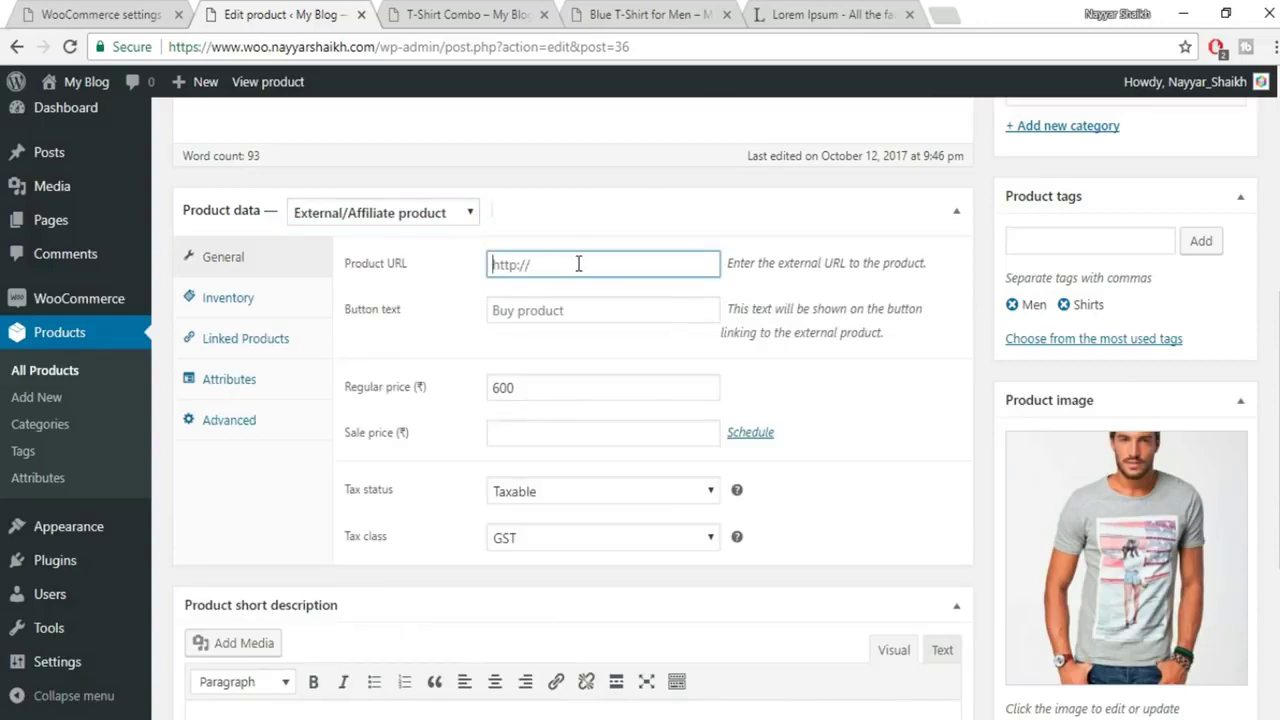
Open amazon.in in a new browser tab and place it directly after the product editing tab.
{"action": "left_click", "coordinate": [950, 12]}
{"action": "type", "text": "ama"}
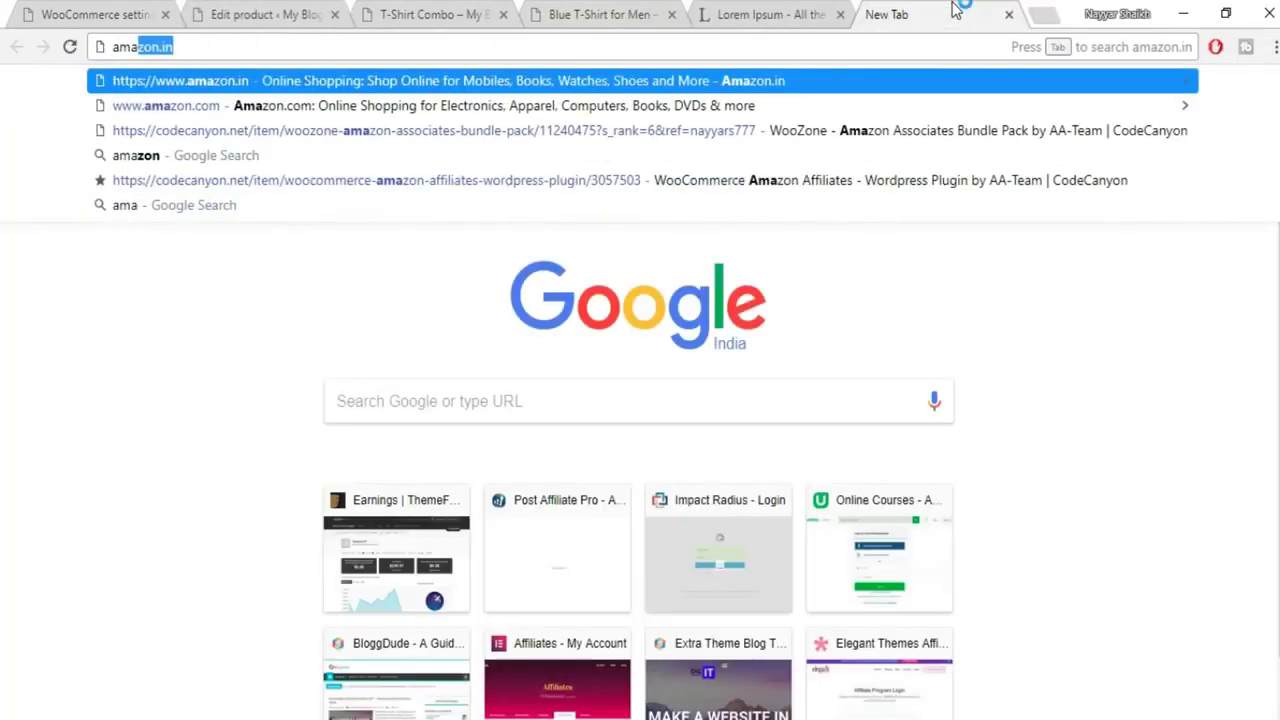
{"action": "key", "text": "Return"}
{"action": "left_click_drag", "start_coordinate": [955, 12], "coordinate": [510, 20]}
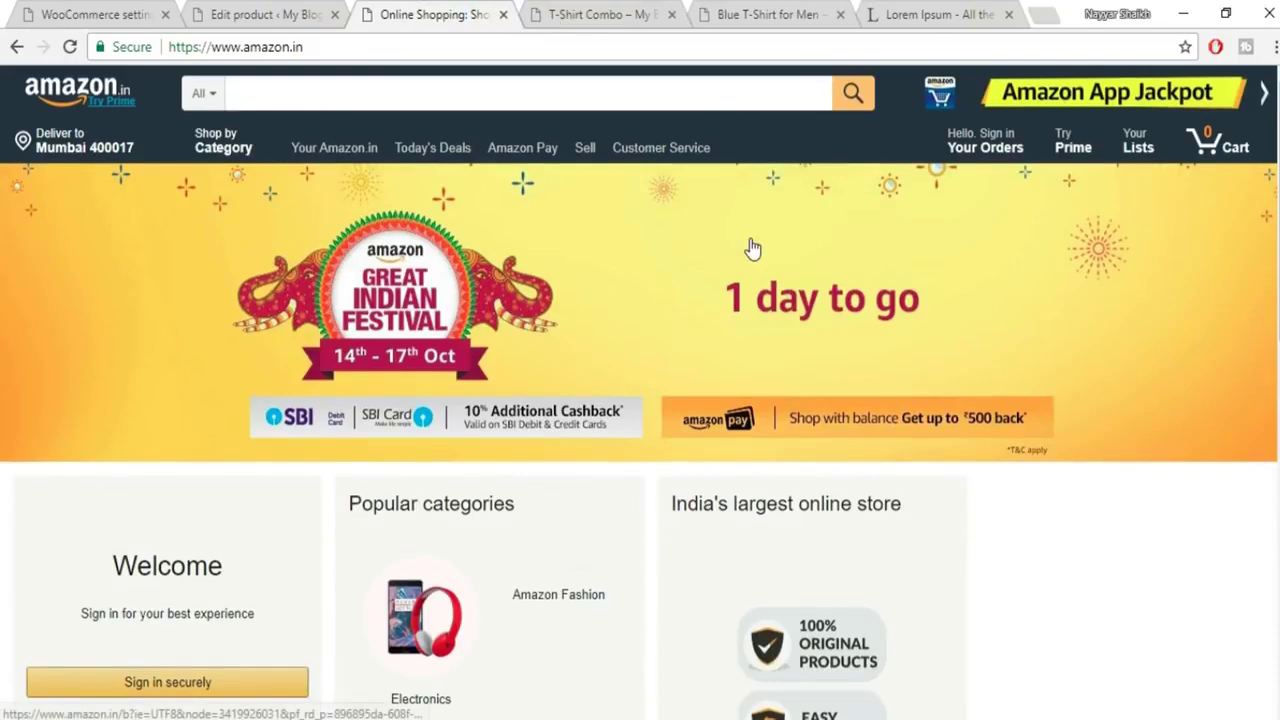
{"action": "scroll", "coordinate": [823, 297], "scroll_direction": "down", "scroll_amount": 8}
{"action": "scroll", "coordinate": [826, 300], "scroll_direction": "up", "scroll_amount": 8}
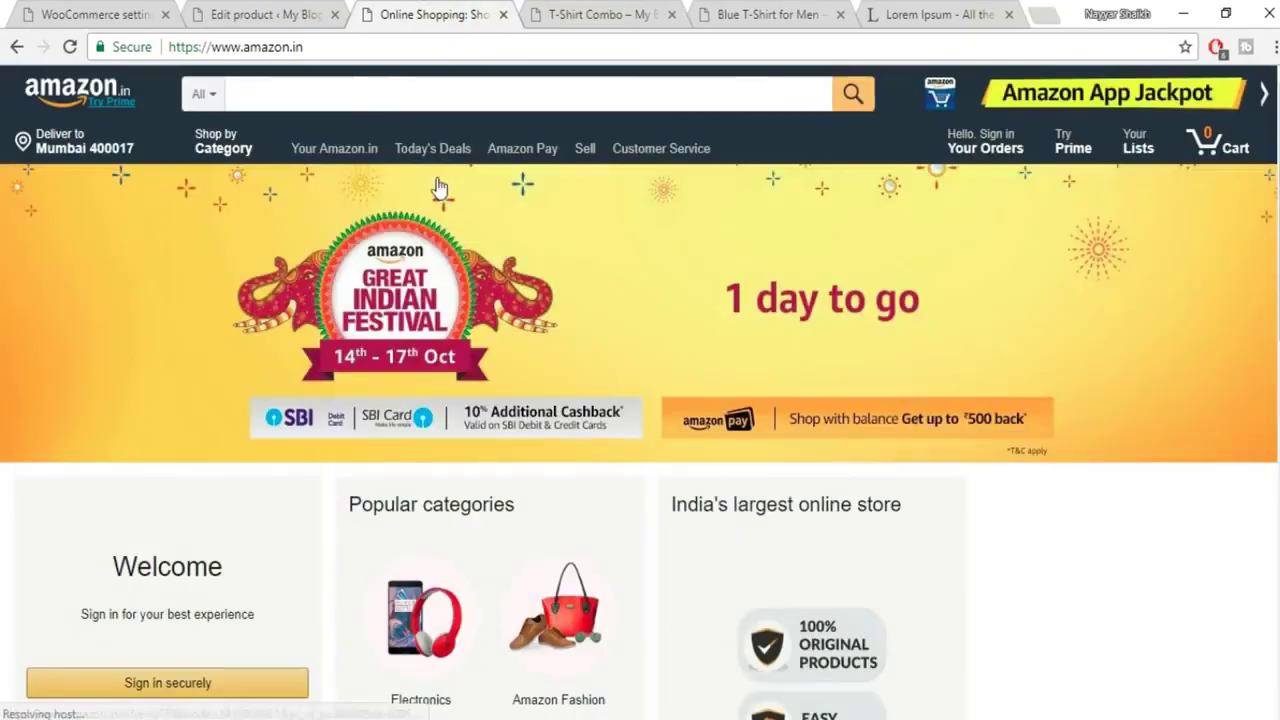
{"action": "left_click", "coordinate": [228, 22]}
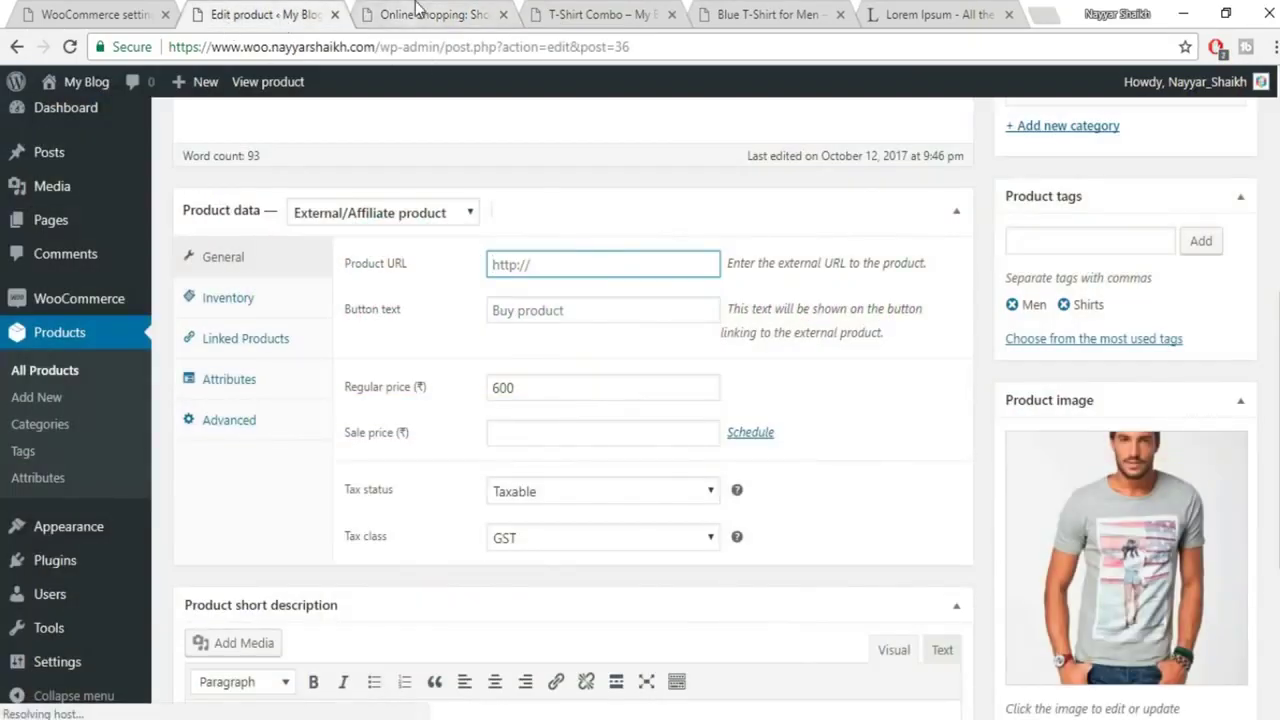
{"action": "left_click", "coordinate": [425, 14]}
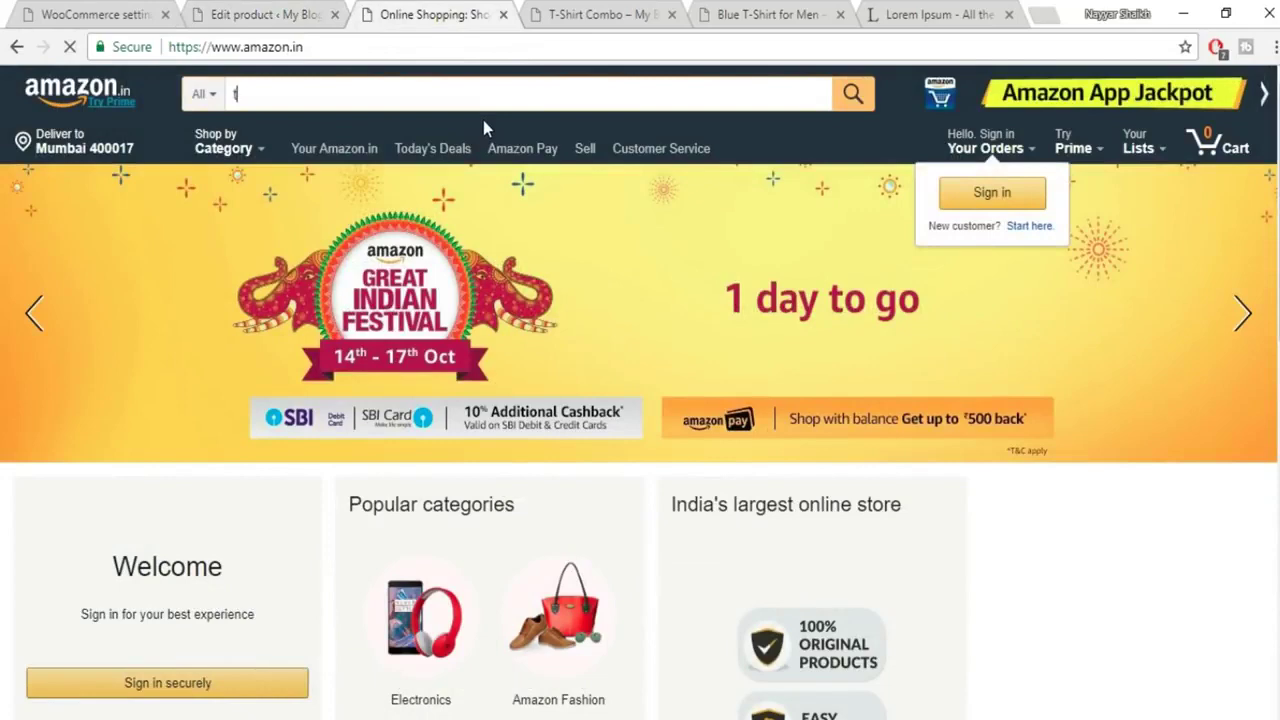
Search Amazon for "t hisrt" and open the Qube By Fort Collins Men's T-Shirt product page.
{"action": "type", "text": "t"}
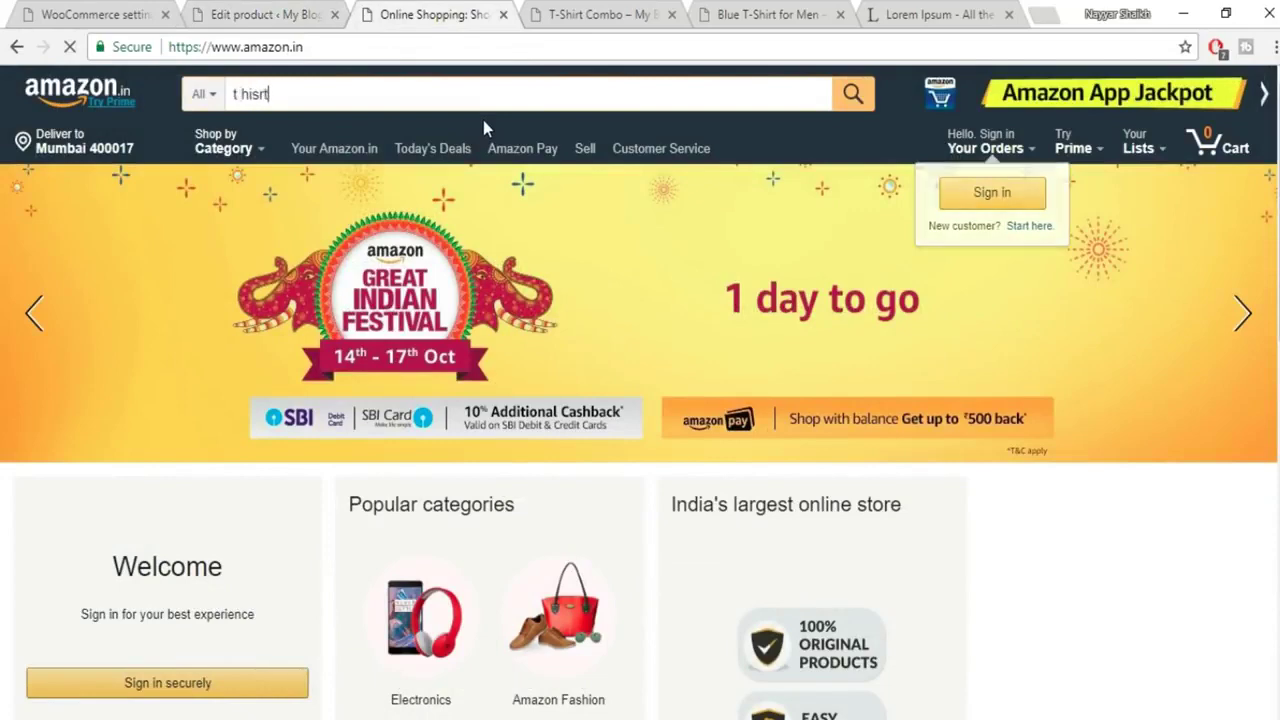
{"action": "key", "text": "Return"}
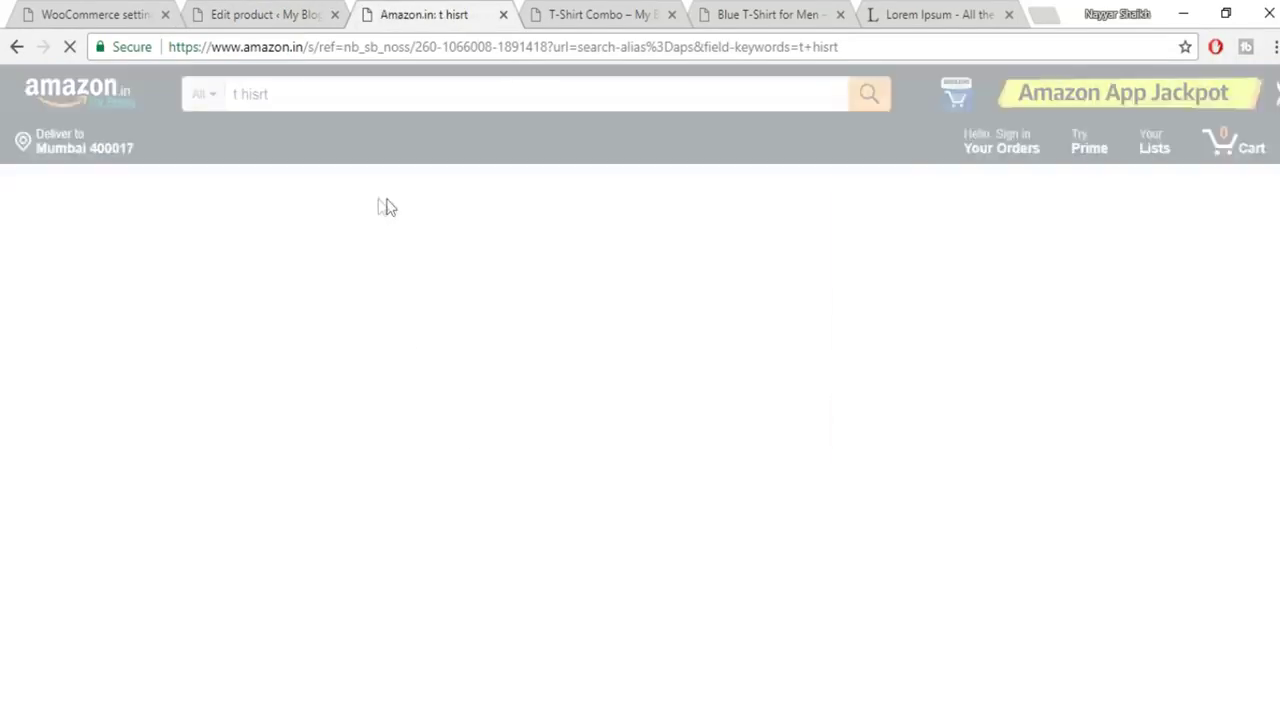
{"action": "scroll", "coordinate": [1160, 225], "scroll_direction": "down", "scroll_amount": 1}
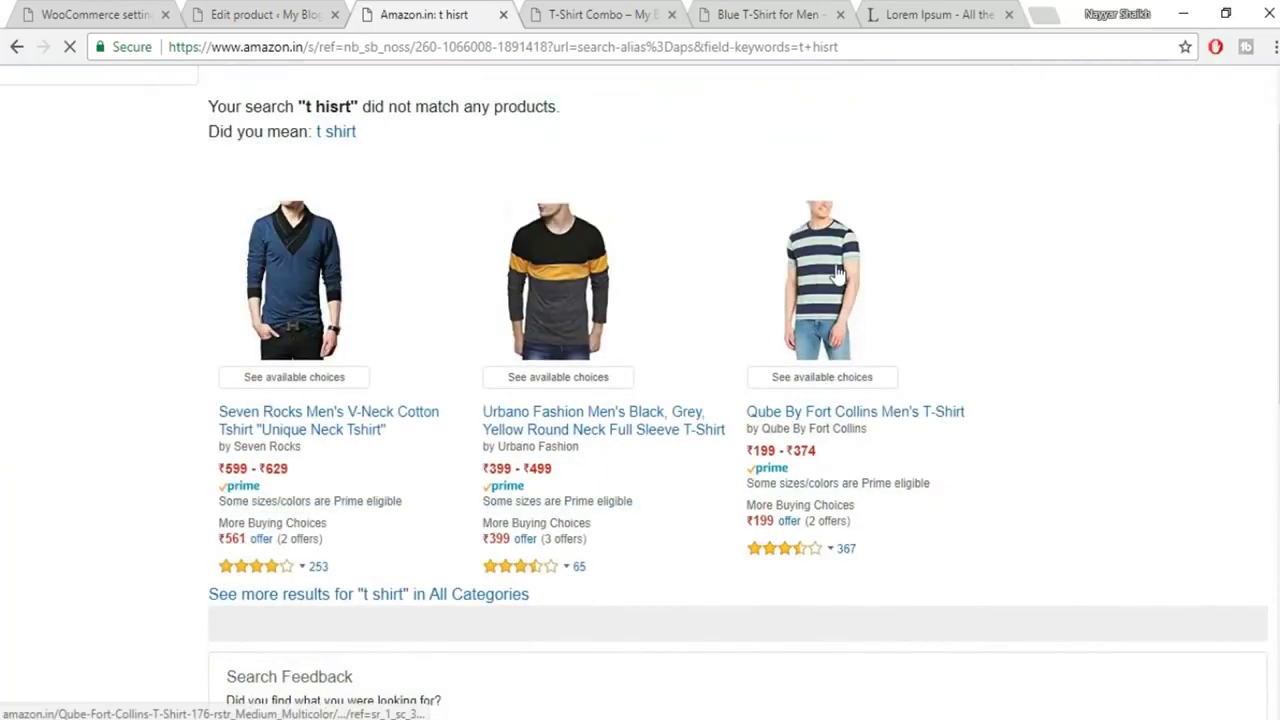
{"action": "left_click", "coordinate": [838, 276]}
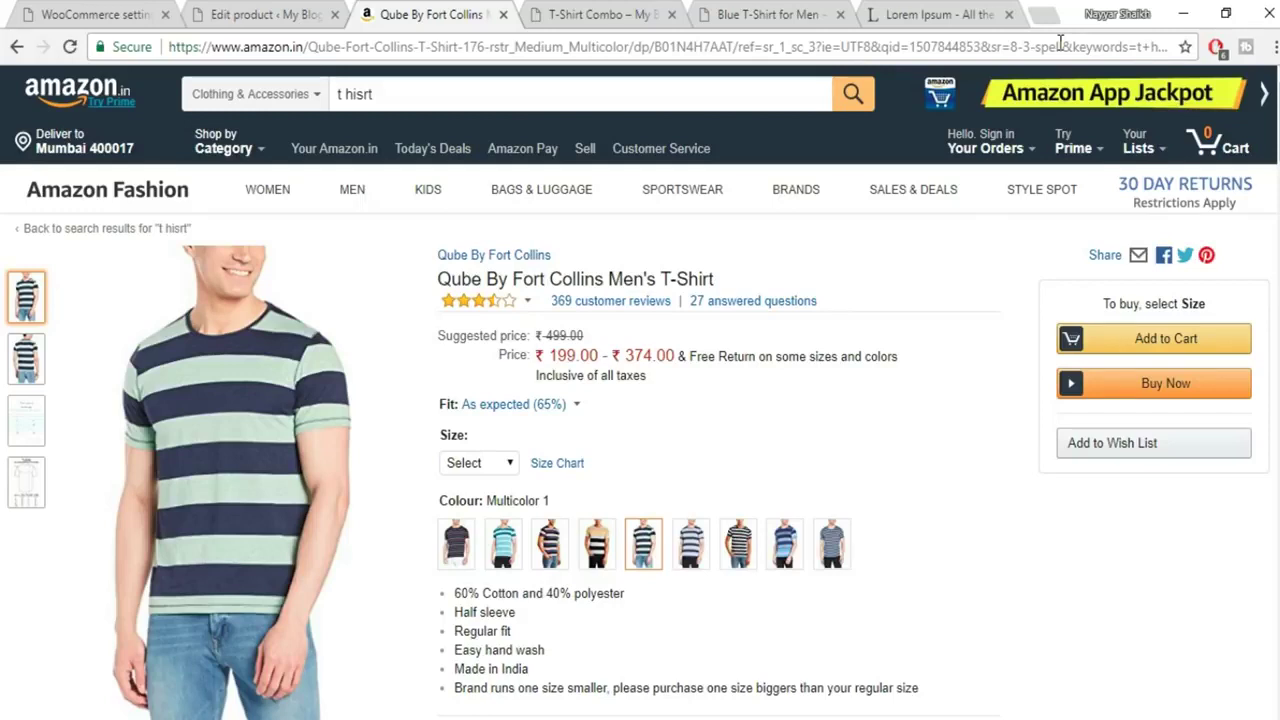
Copy the Amazon T-shirt page's address into the Product URL and set the button text to "Buy it From Amazon".
{"action": "left_click", "coordinate": [1060, 45]}
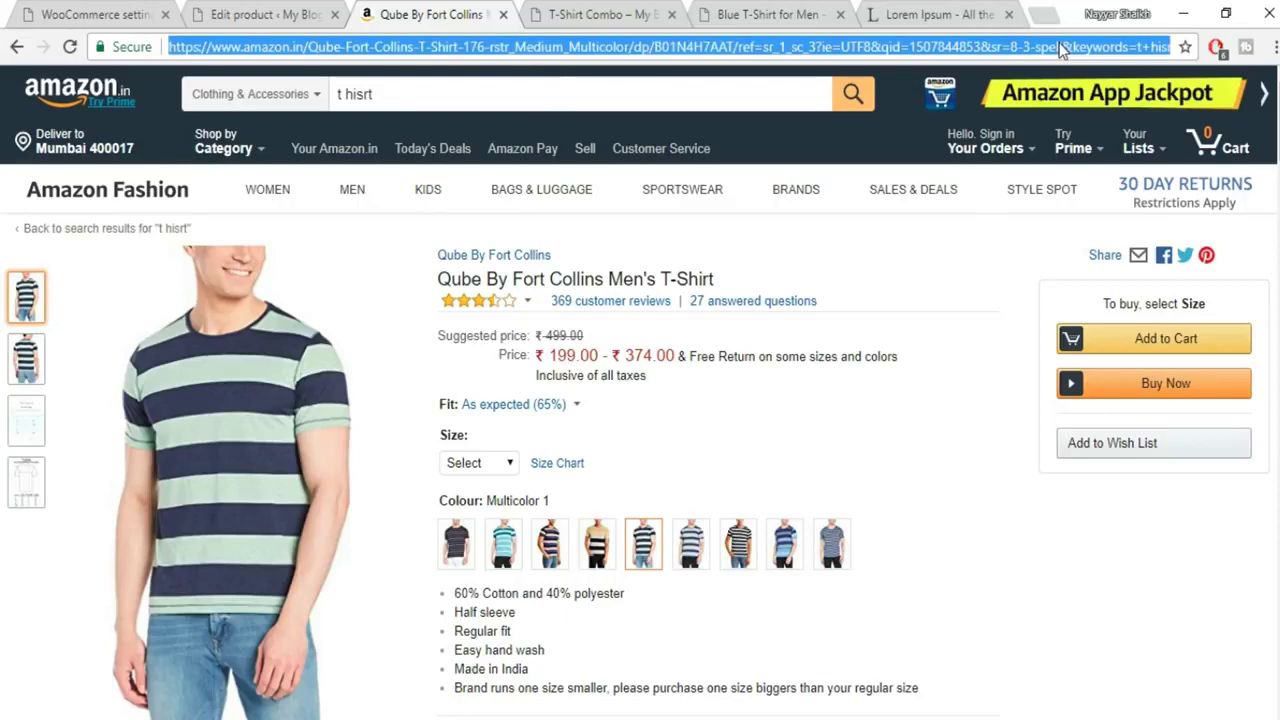
{"action": "left_click", "coordinate": [195, 12]}
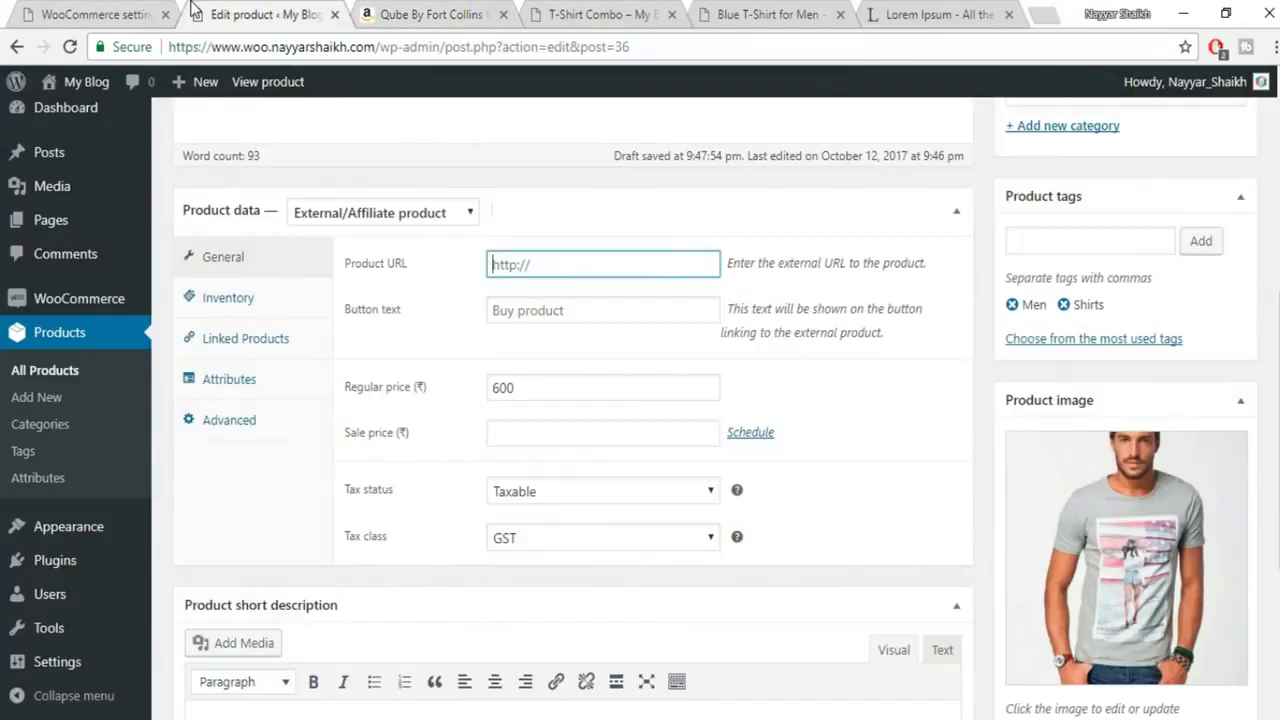
{"action": "key", "text": "ctrl+v"}
{"action": "key", "text": "Tab"}
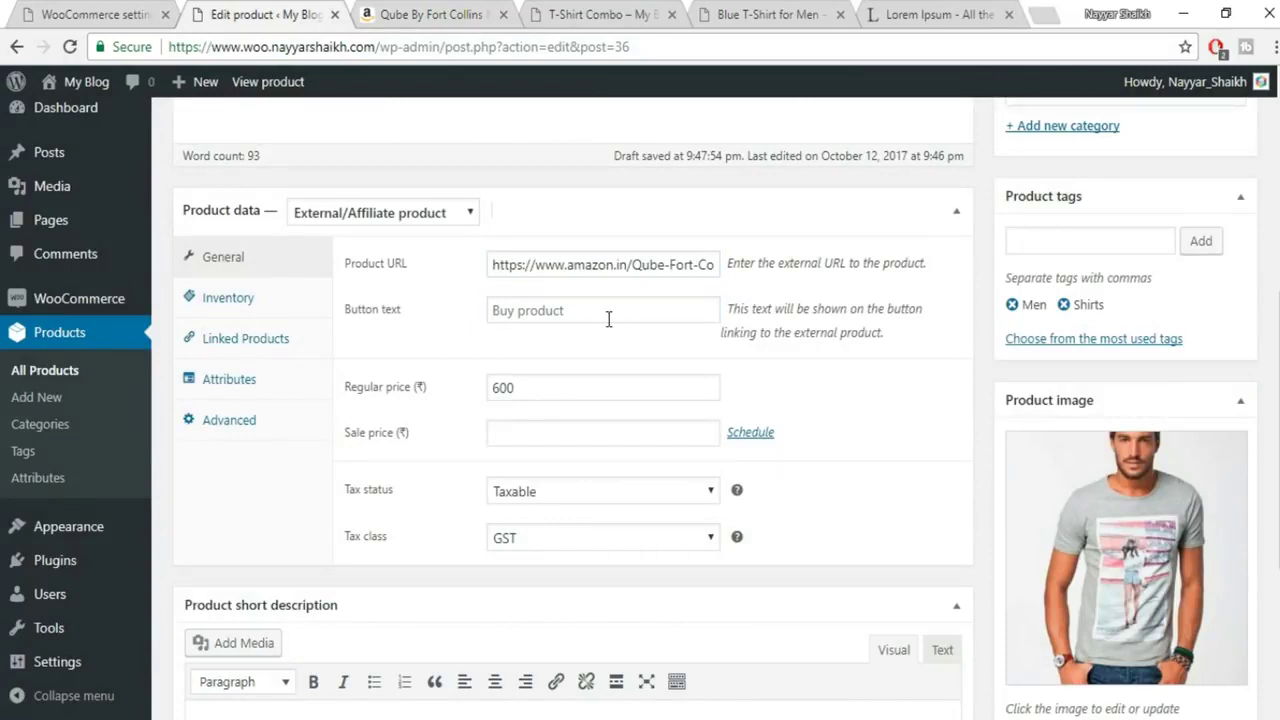
{"action": "left_click", "coordinate": [608, 318]}
{"action": "type", "text": "Buy it From Amazon"}
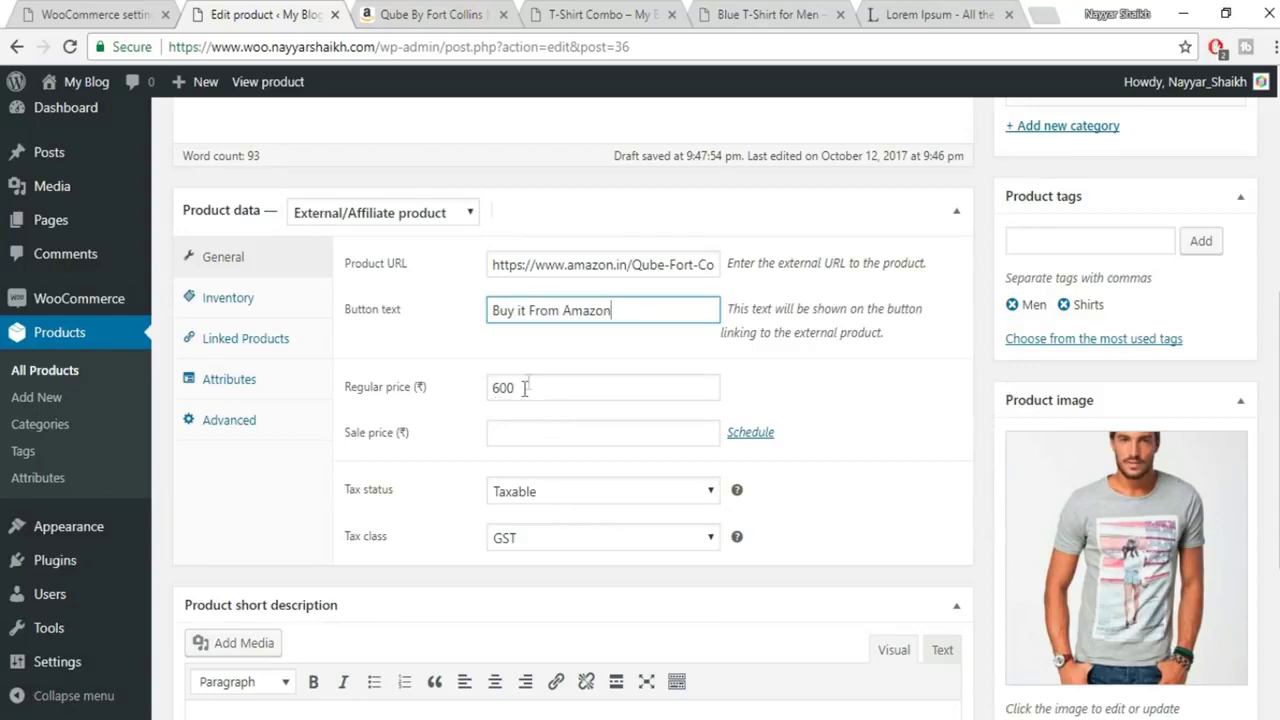
Compare the regular price in the product data with the price range on the Amazon T-shirt page.
{"action": "left_click", "coordinate": [480, 12]}
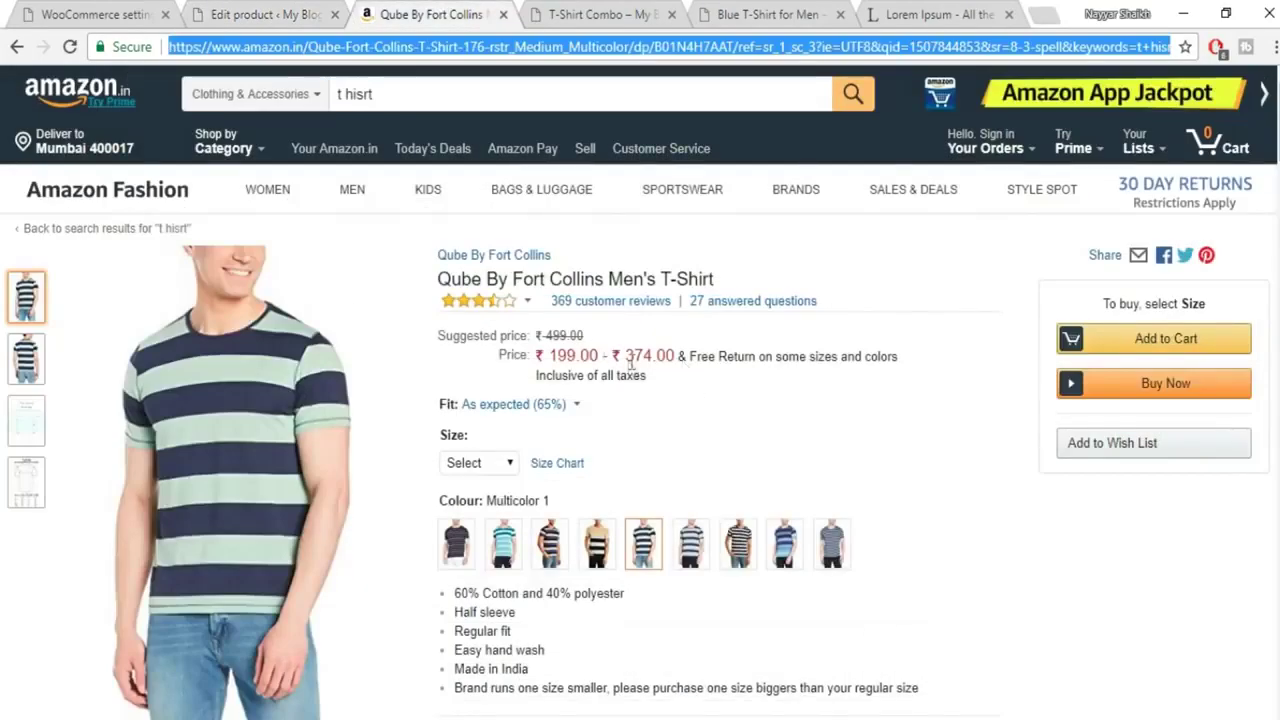
{"action": "key", "text": "ctrl+shift+Tab"}
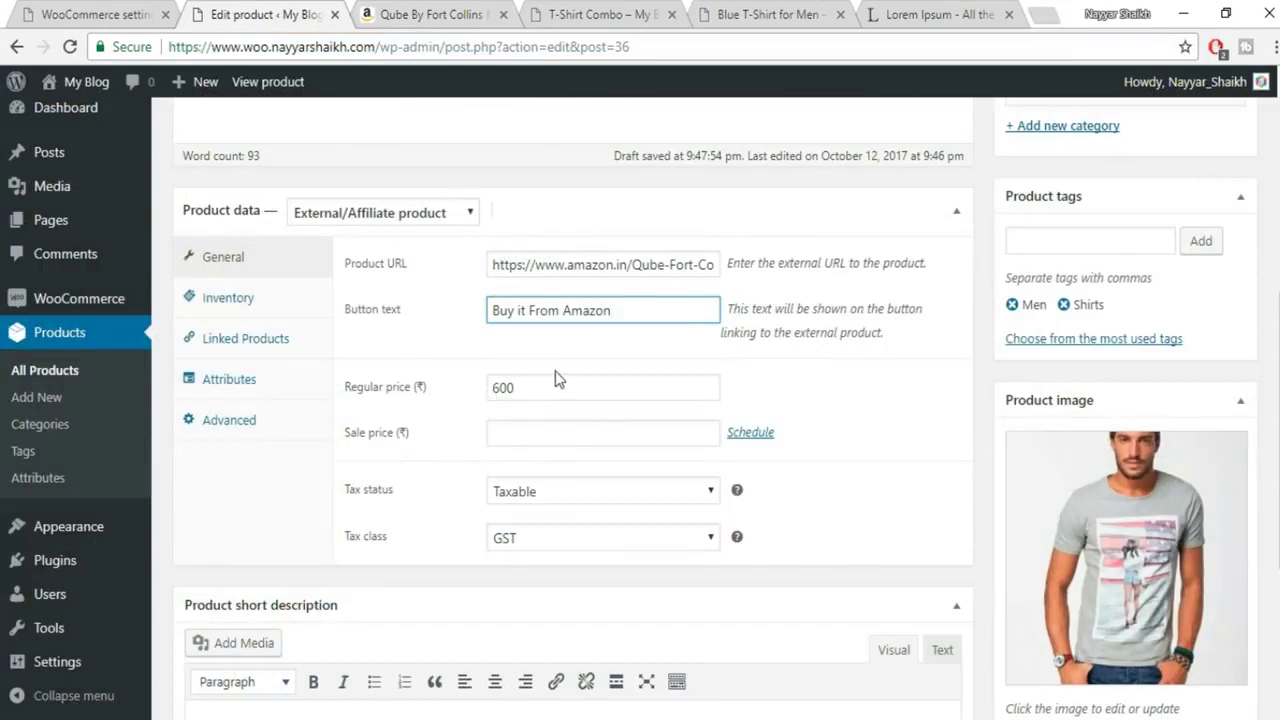
{"action": "left_click", "coordinate": [440, 14]}
{"action": "left_click", "coordinate": [322, 12]}
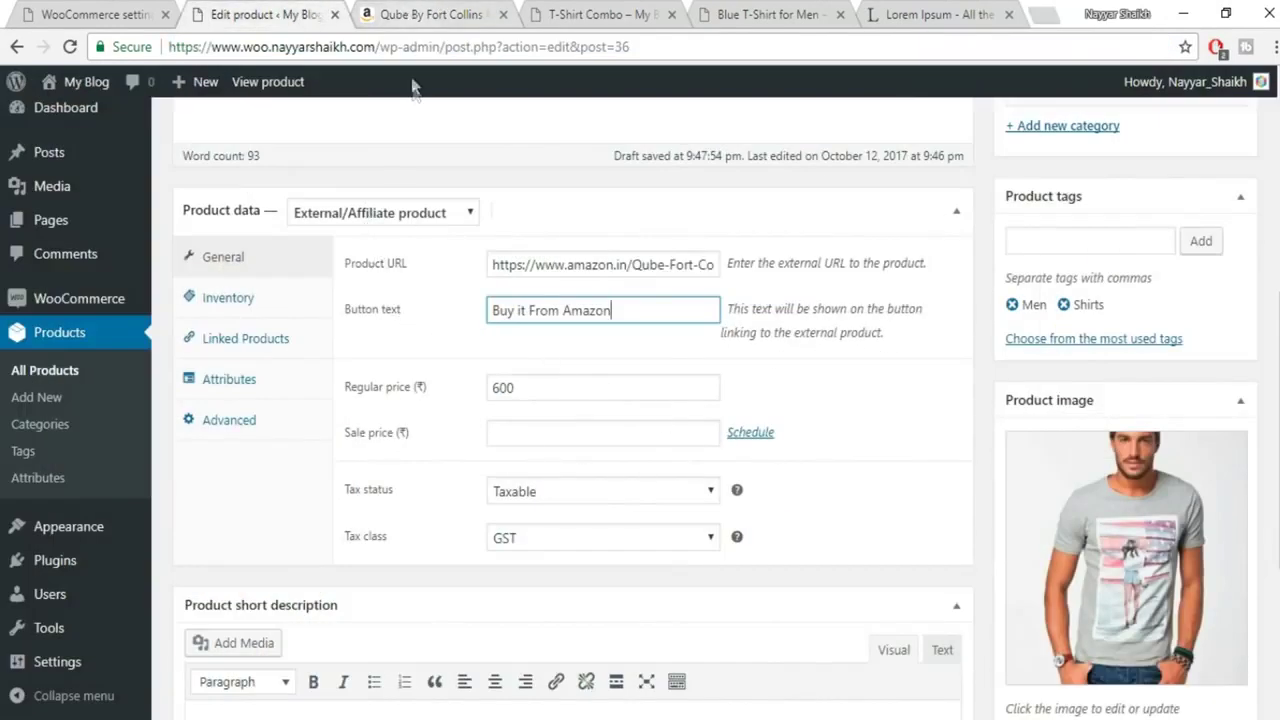
{"action": "key", "text": "ctrl+Tab"}
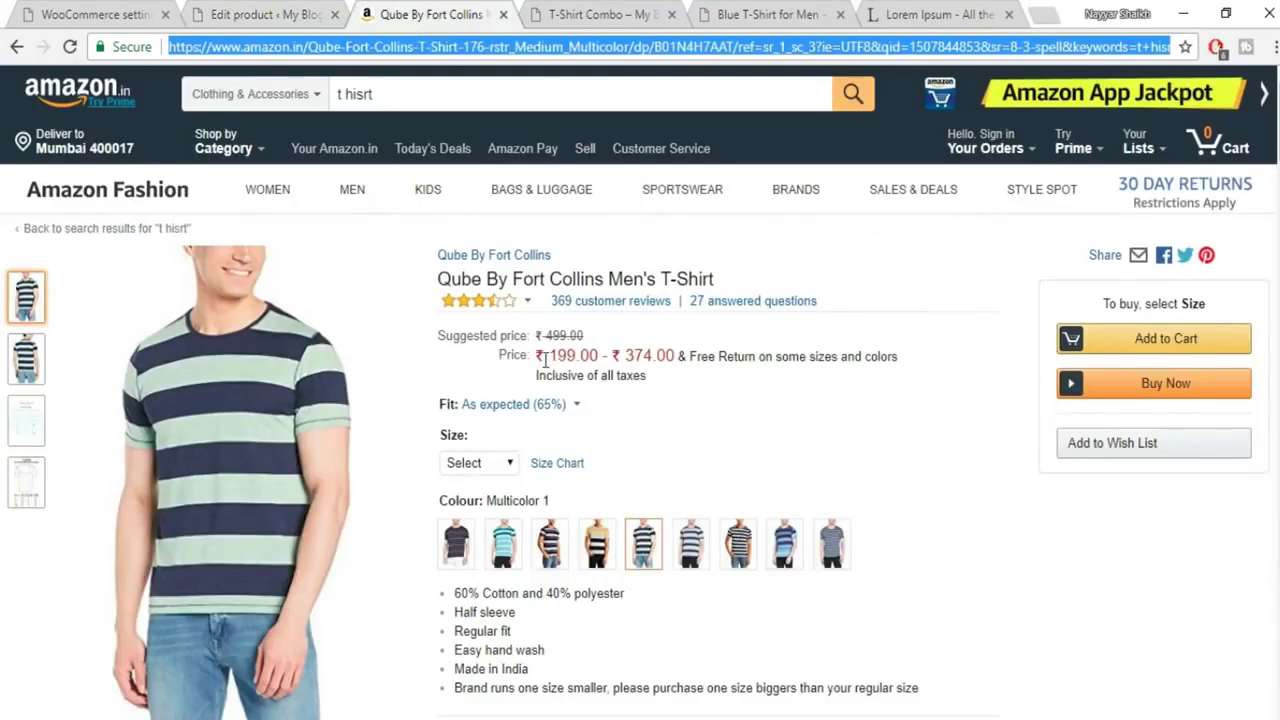
{"action": "left_click", "coordinate": [240, 12]}
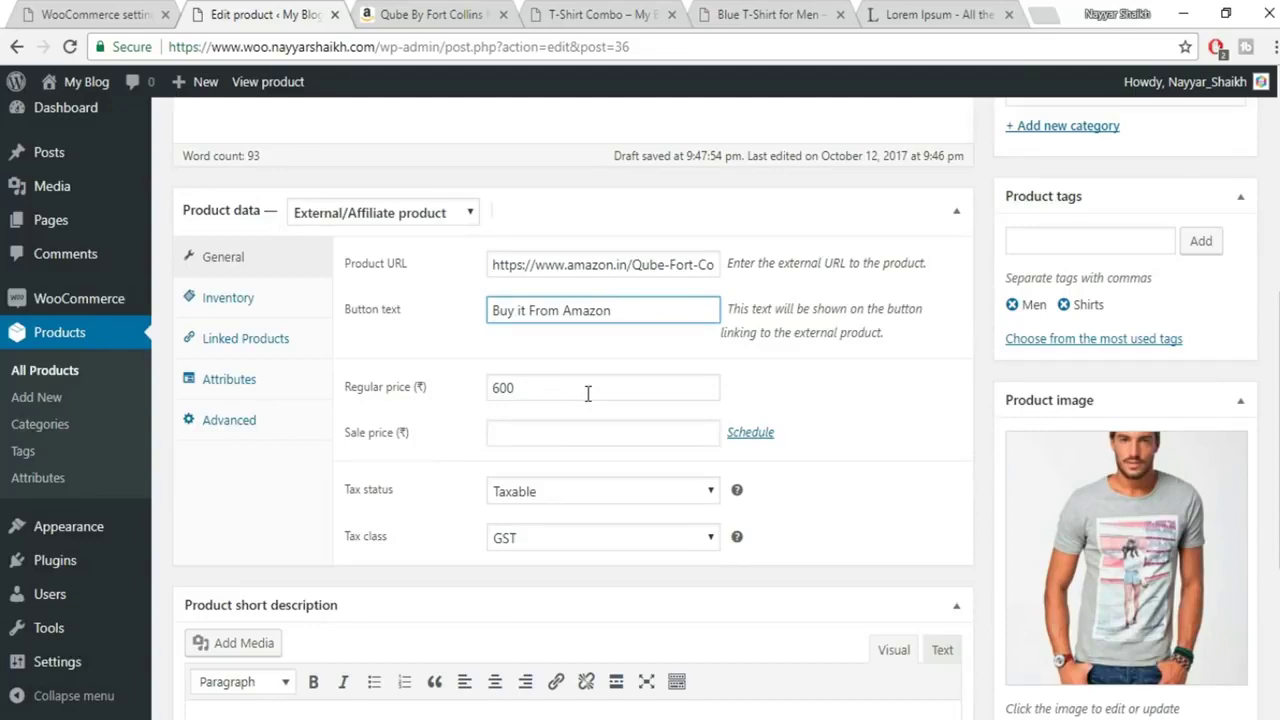
{"action": "left_click", "coordinate": [440, 12]}
{"action": "left_click", "coordinate": [248, 12]}
{"action": "left_click", "coordinate": [458, 22]}
{"action": "left_click", "coordinate": [300, 14]}
Publish the external Grey T-Shirt for Men Simple product and preview it on the store.
{"action": "scroll", "coordinate": [549, 463], "scroll_direction": "up", "scroll_amount": 5}
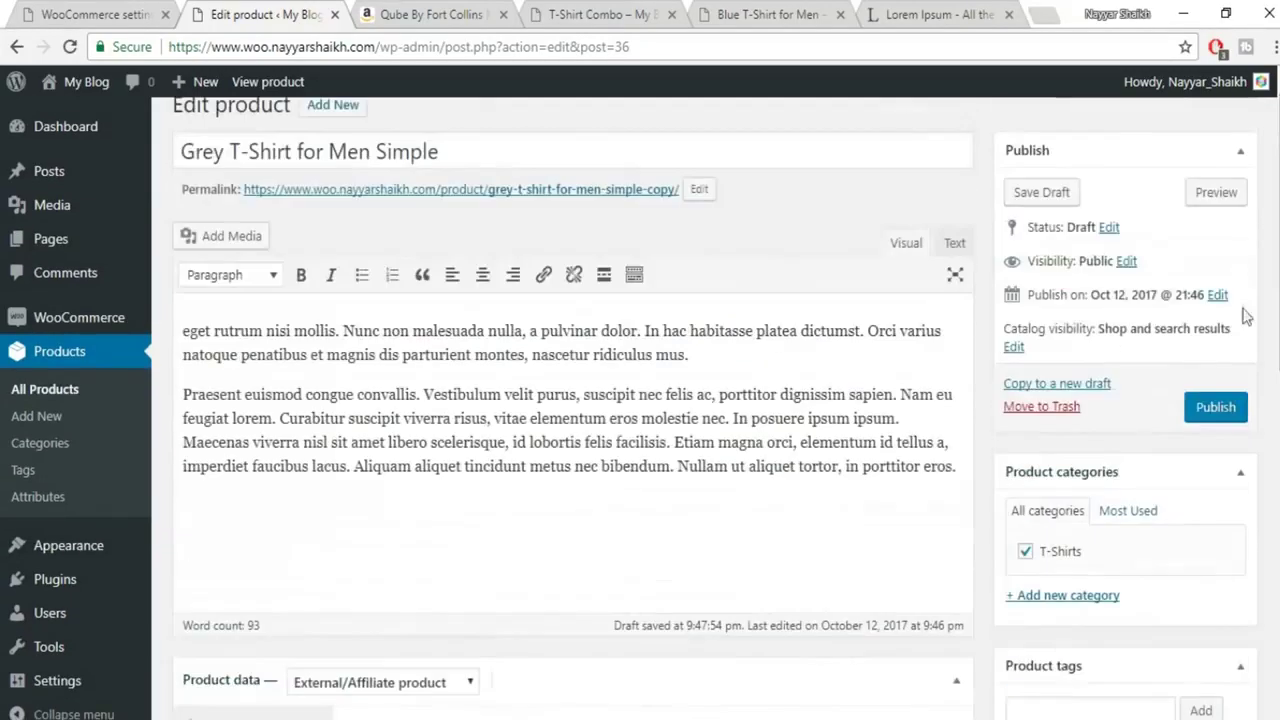
{"action": "left_click", "coordinate": [1215, 406]}
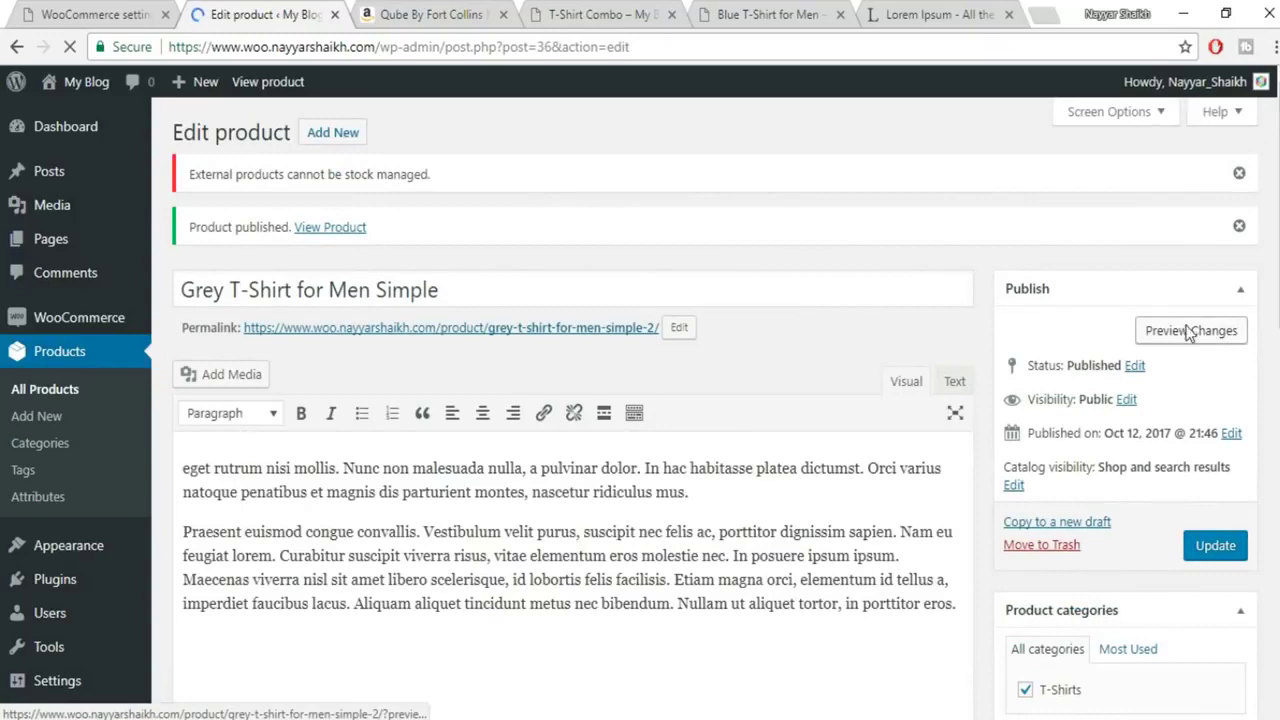
{"action": "left_click", "coordinate": [1190, 331]}
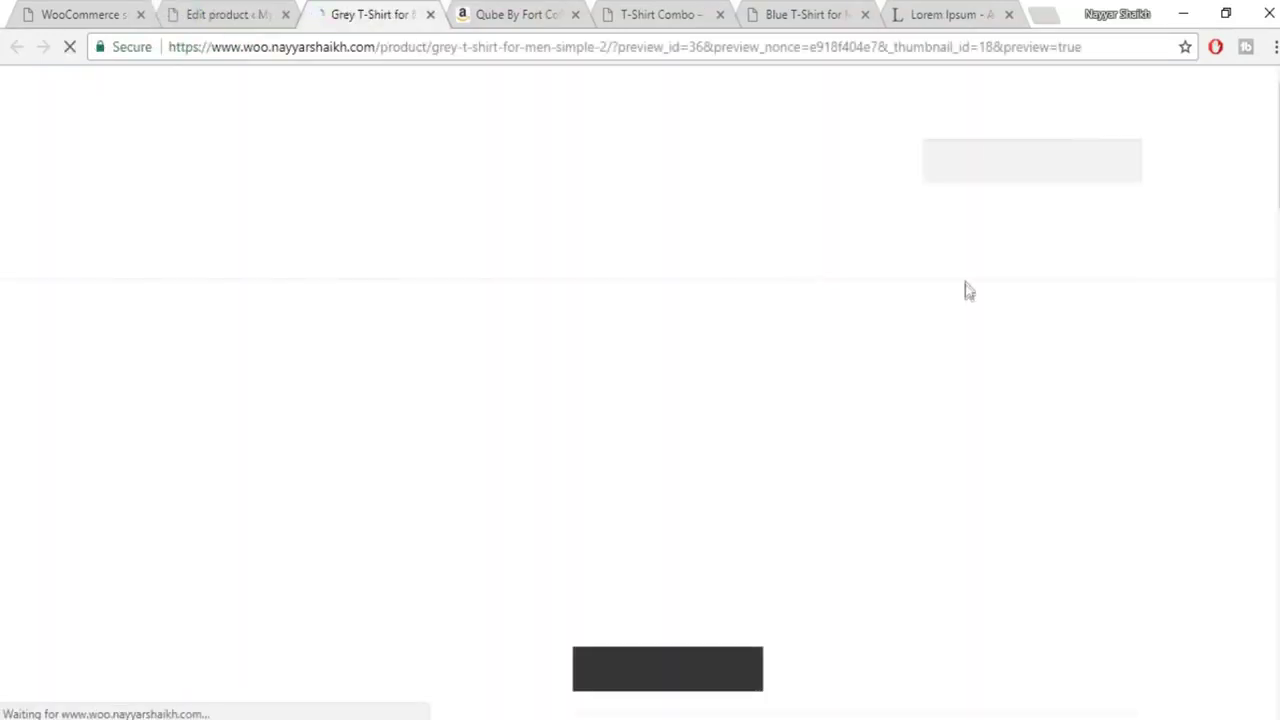
{"action": "scroll", "coordinate": [1120, 340], "scroll_direction": "down", "scroll_amount": 2}
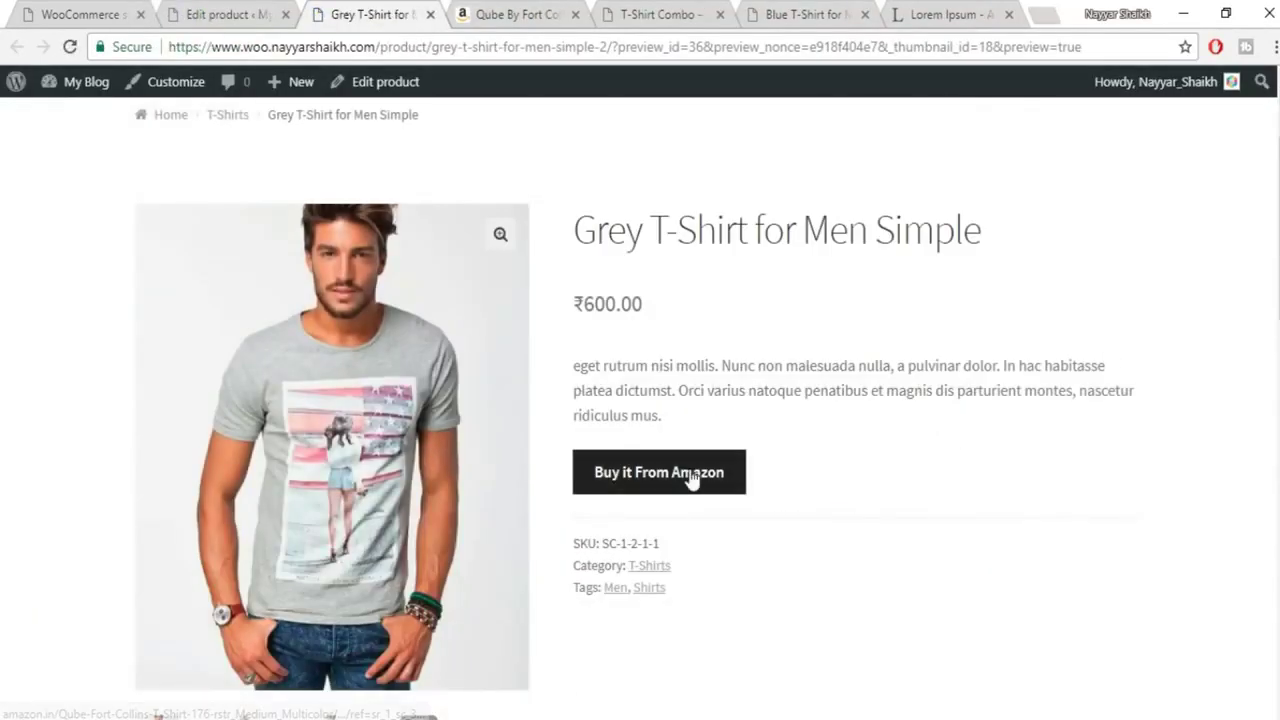
Follow the store page's Buy it From Amazon link, look over the Amazon product page, and return to the store page.
{"action": "left_click", "coordinate": [650, 490]}
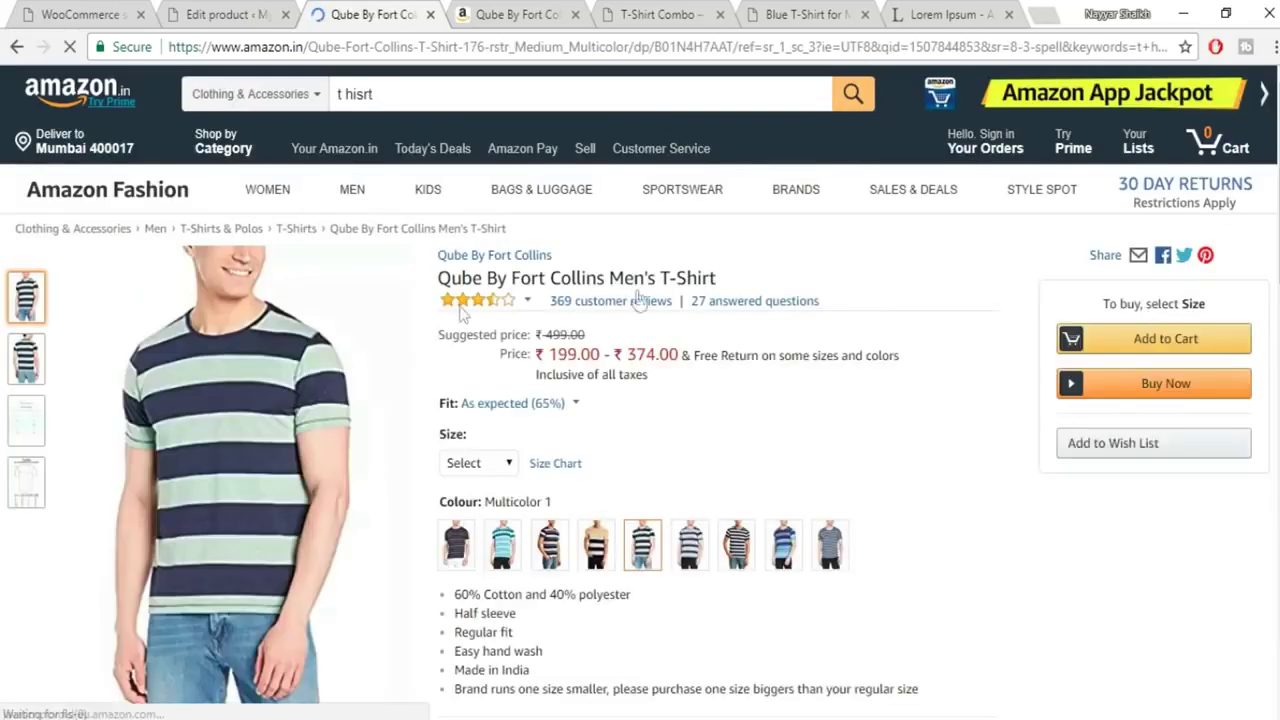
{"action": "scroll", "coordinate": [918, 435], "scroll_direction": "down", "scroll_amount": 4}
{"action": "scroll", "coordinate": [924, 450], "scroll_direction": "up", "scroll_amount": 4}
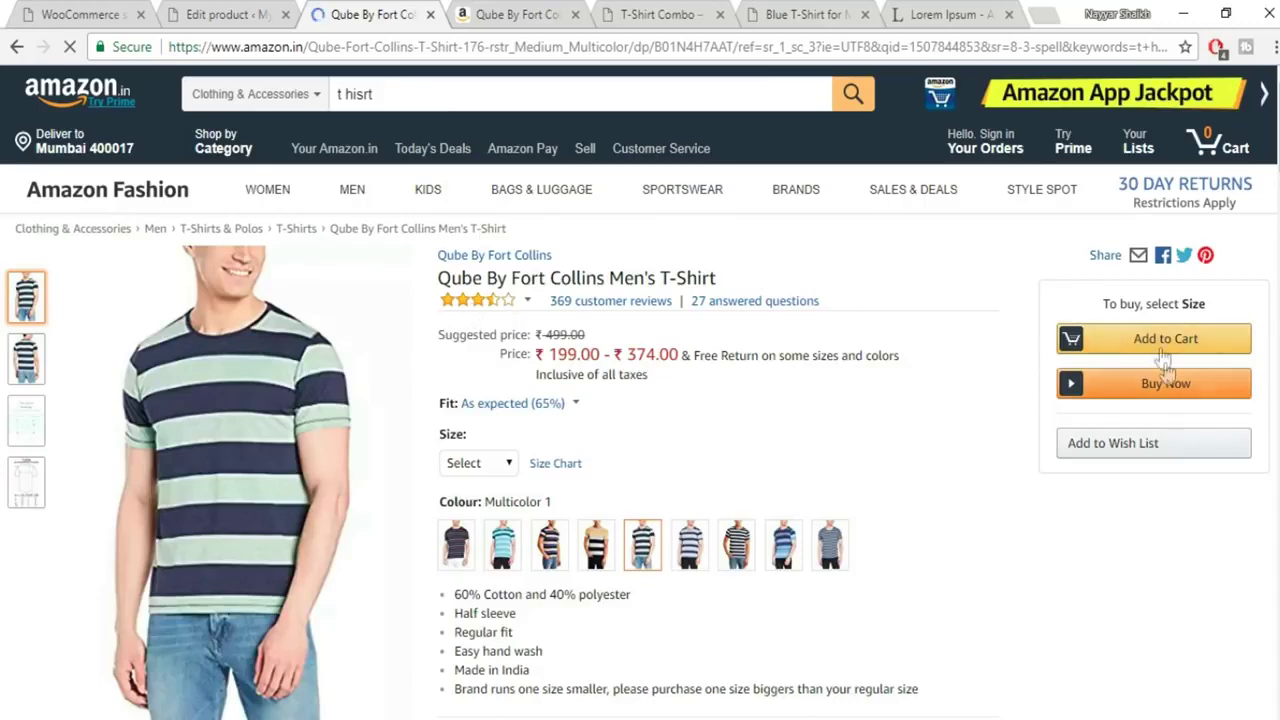
{"action": "left_click", "coordinate": [16, 47]}
Return to editing the external product and clear its SKU in the inventory data.
{"action": "left_click", "coordinate": [236, 15]}
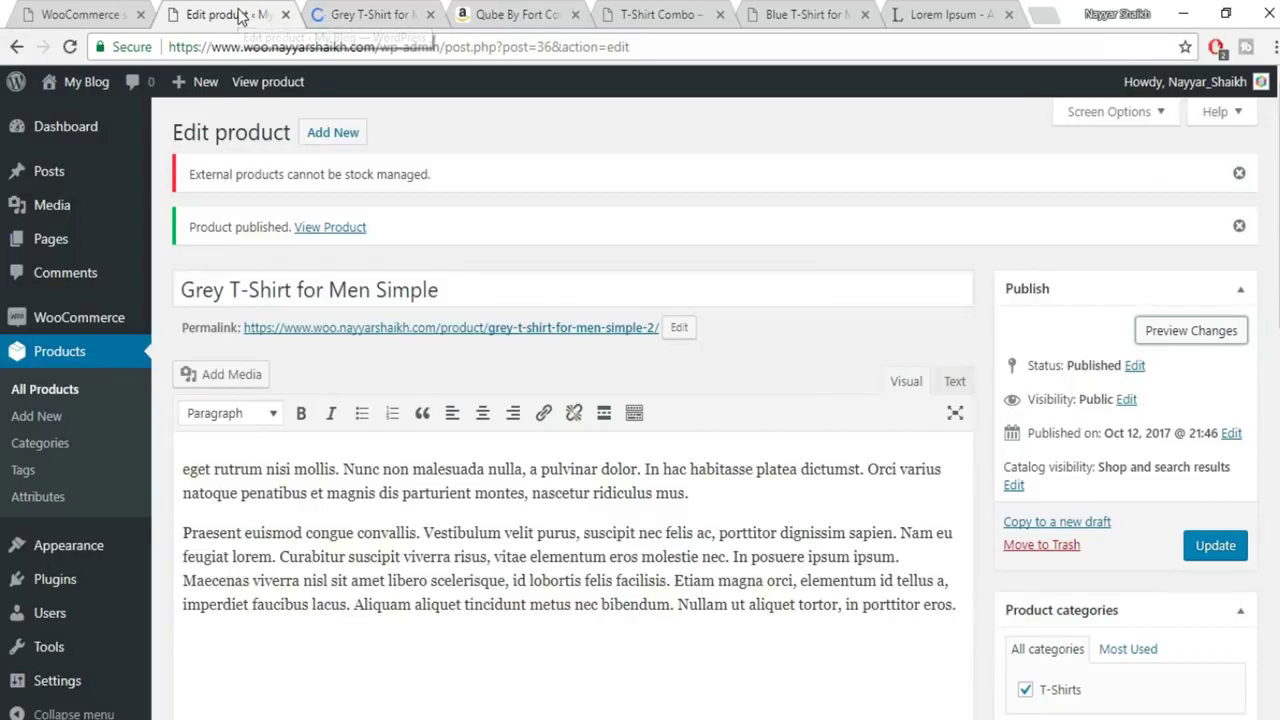
{"action": "scroll", "coordinate": [679, 433], "scroll_direction": "down", "scroll_amount": 5}
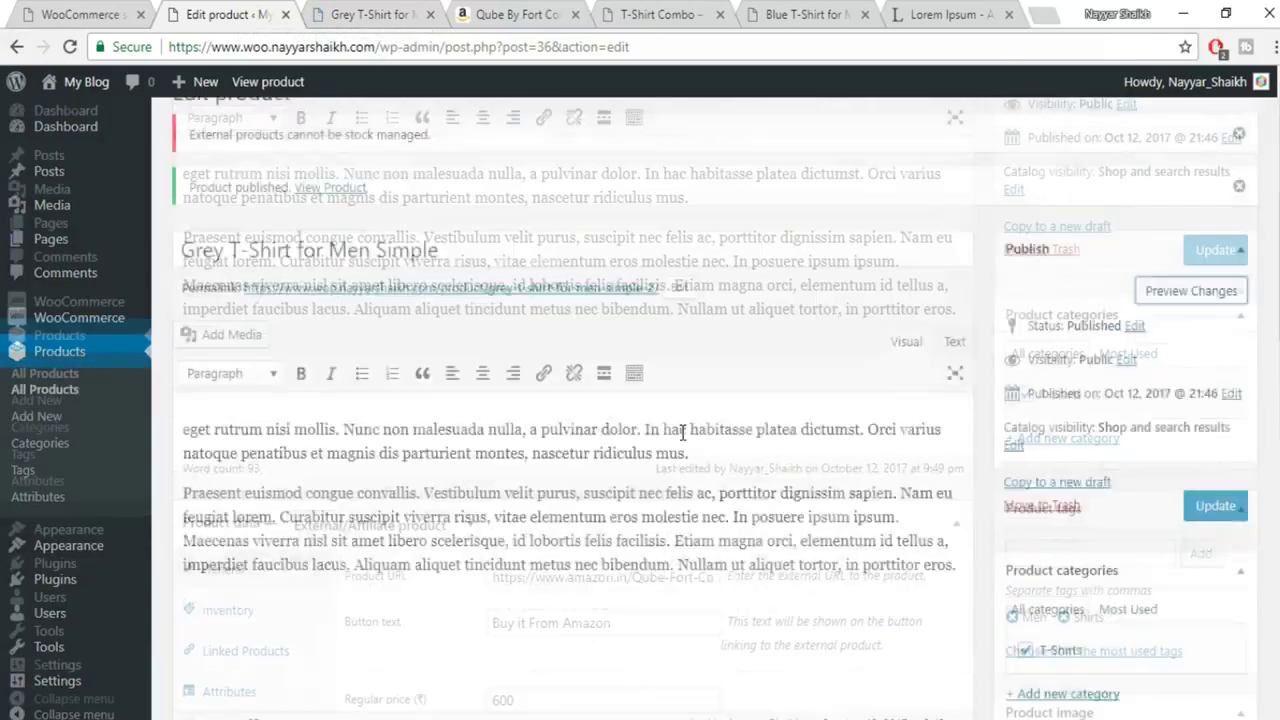
{"action": "scroll", "coordinate": [681, 432], "scroll_direction": "up", "scroll_amount": 3}
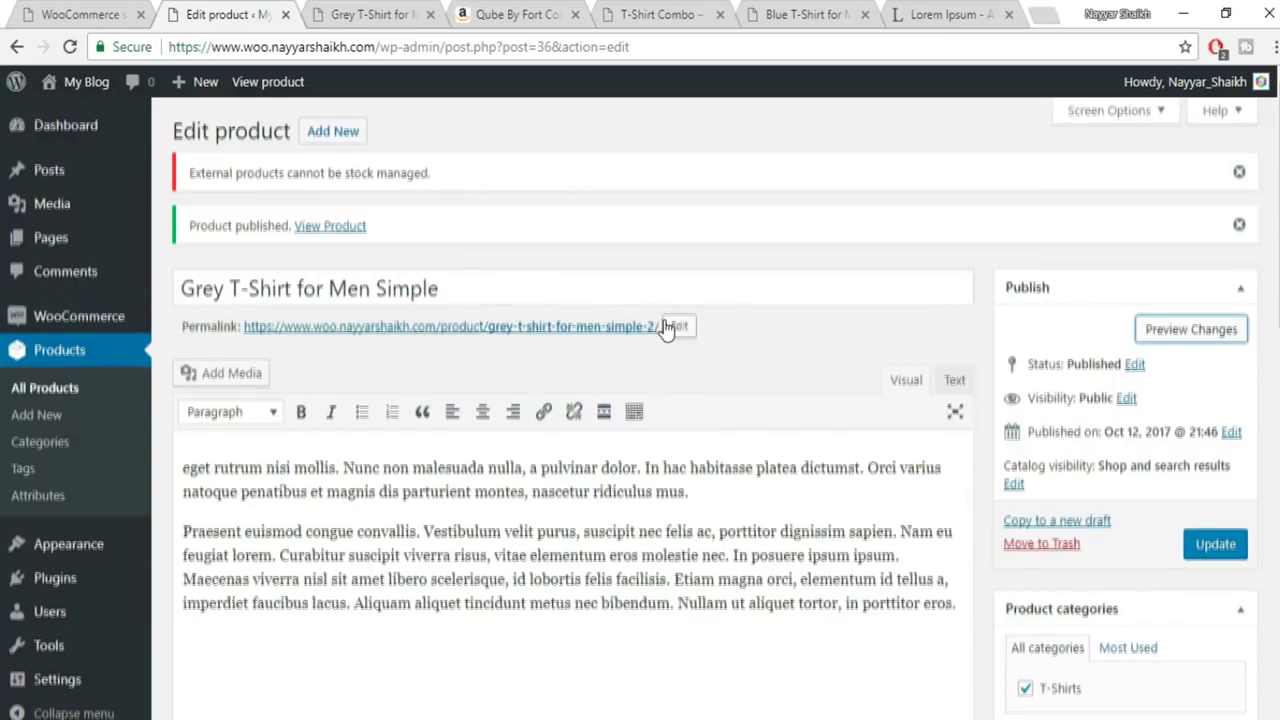
{"action": "scroll", "coordinate": [666, 326], "scroll_direction": "down", "scroll_amount": 6}
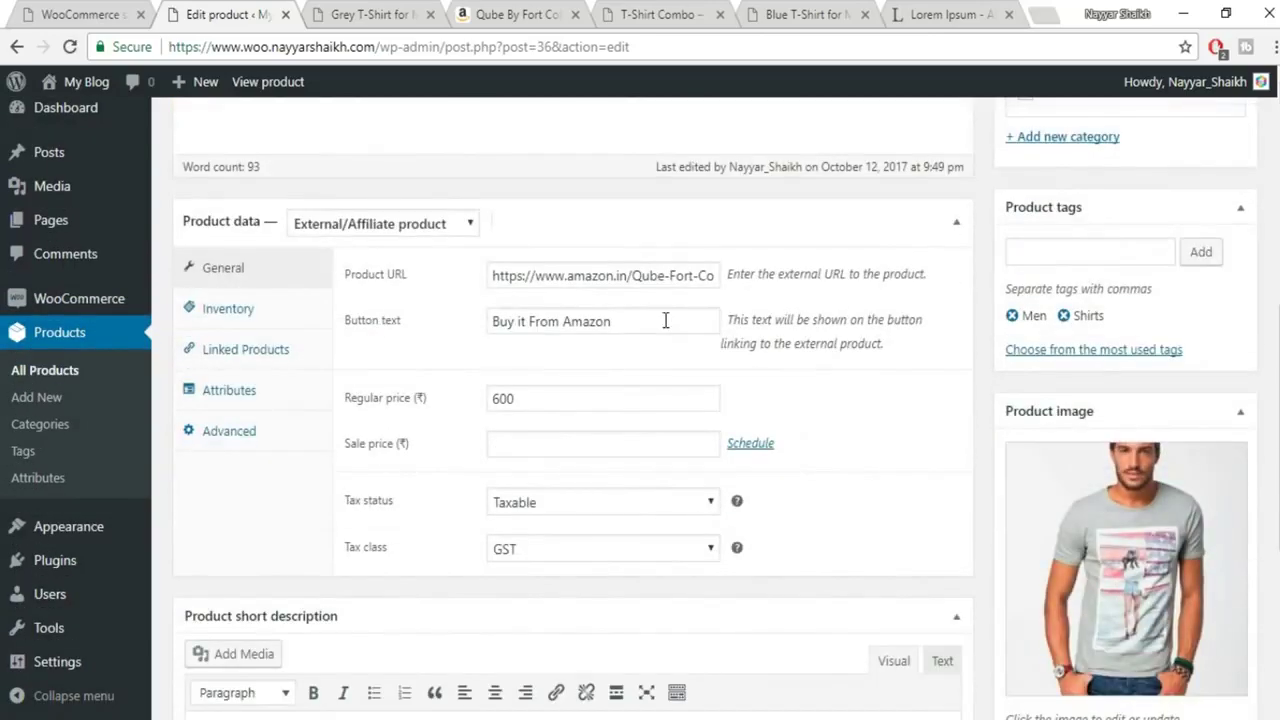
{"action": "left_click", "coordinate": [212, 308]}
{"action": "left_click_drag", "start_coordinate": [600, 277], "coordinate": [360, 283]}
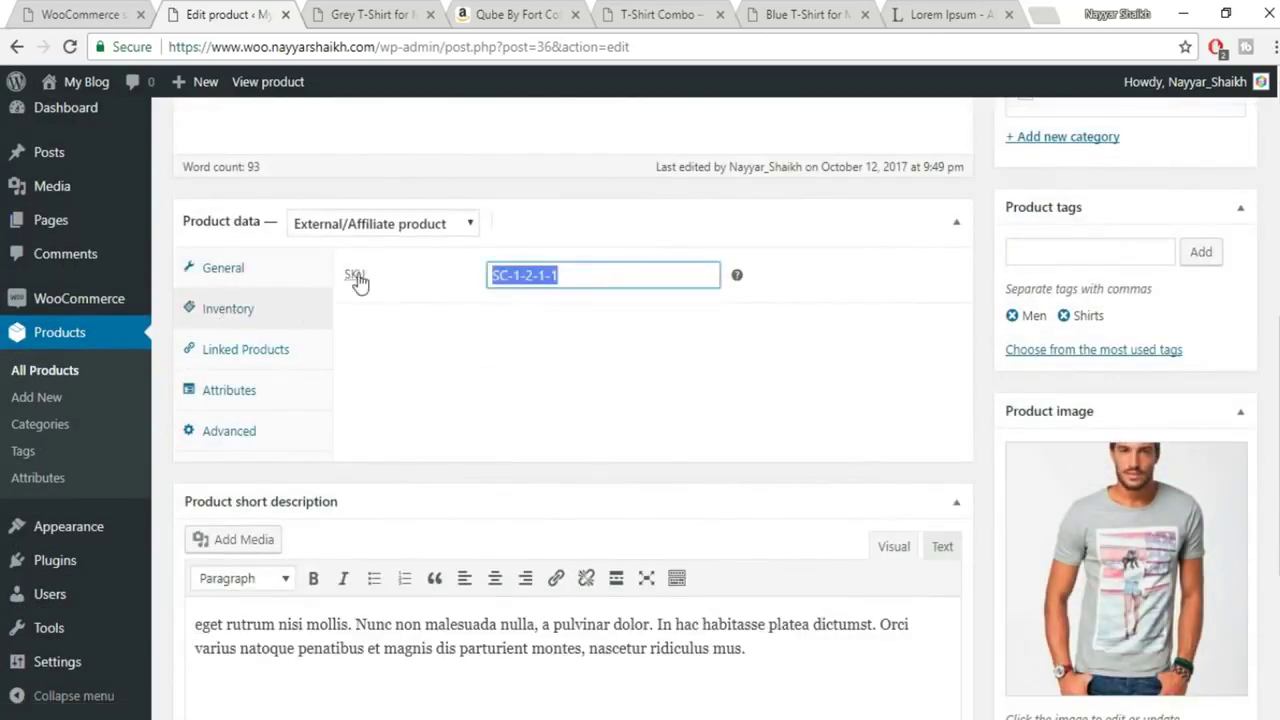
{"action": "key", "text": "BackSpace"}
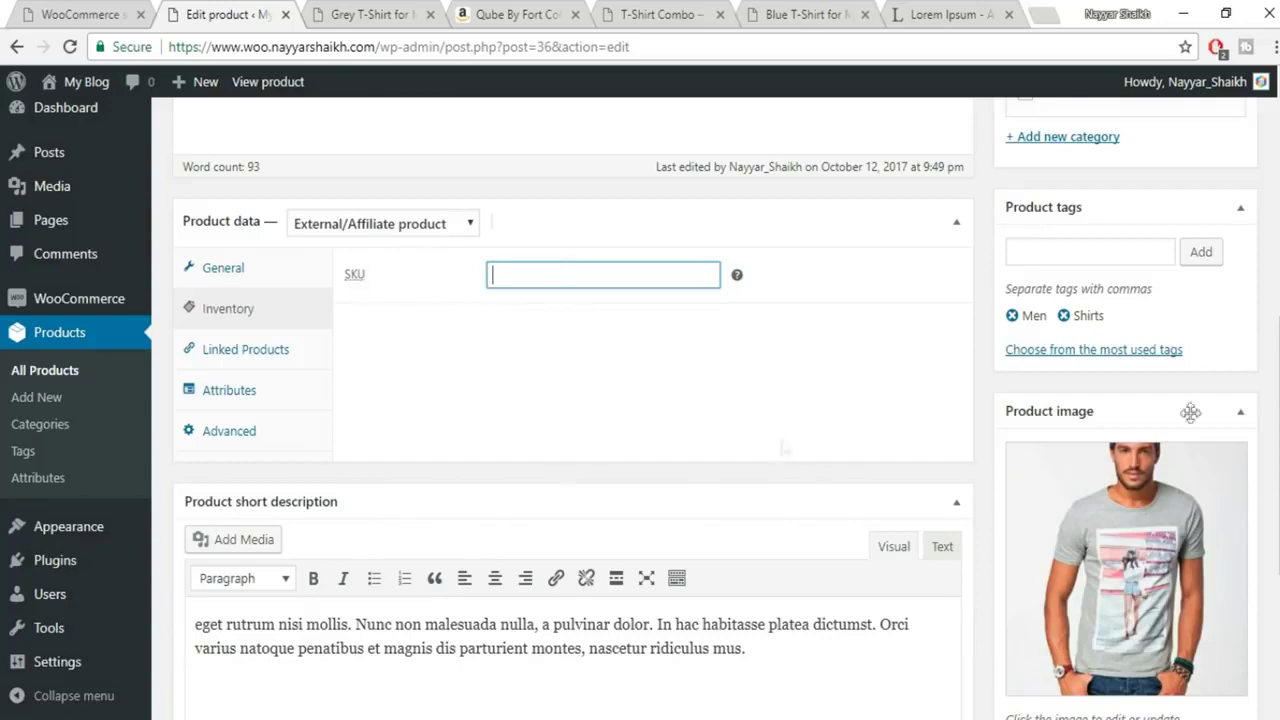
Check the external product's linked products settings, return to its general data, and update the product.
{"action": "left_click", "coordinate": [268, 356]}
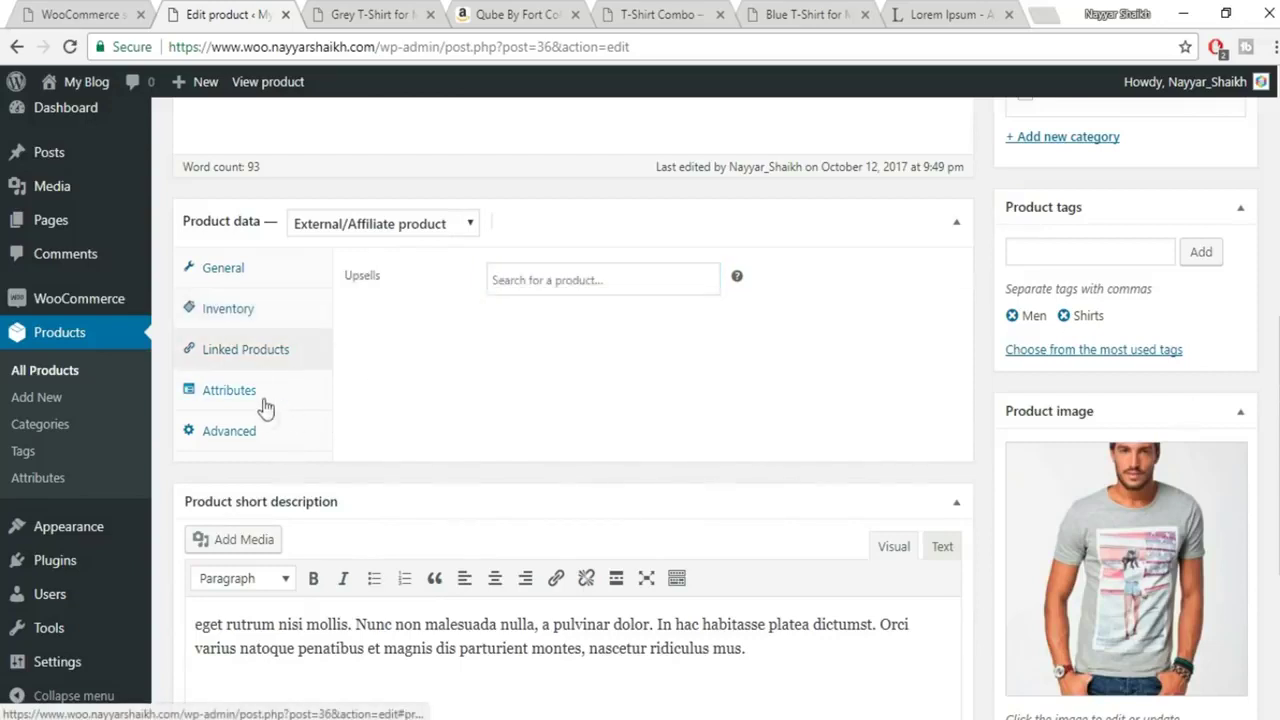
{"action": "left_click", "coordinate": [263, 284]}
{"action": "scroll", "coordinate": [1113, 379], "scroll_direction": "up", "scroll_amount": 3}
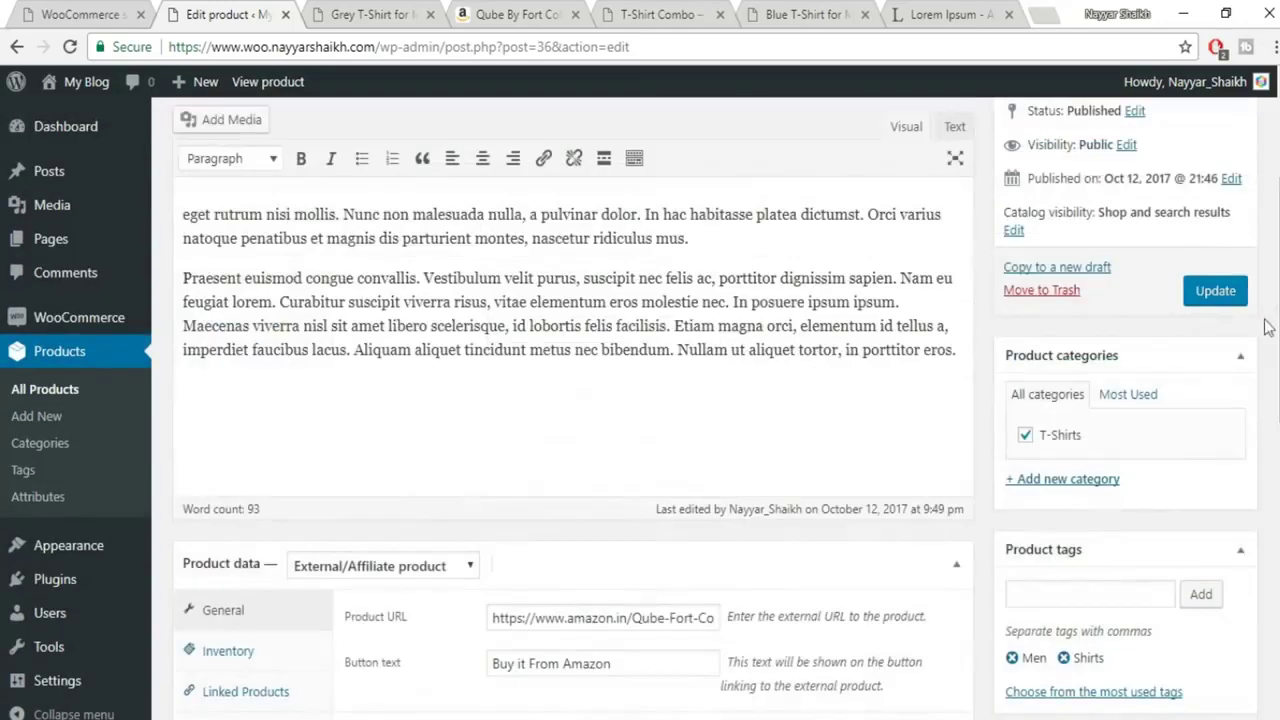
{"action": "left_click", "coordinate": [1215, 296]}
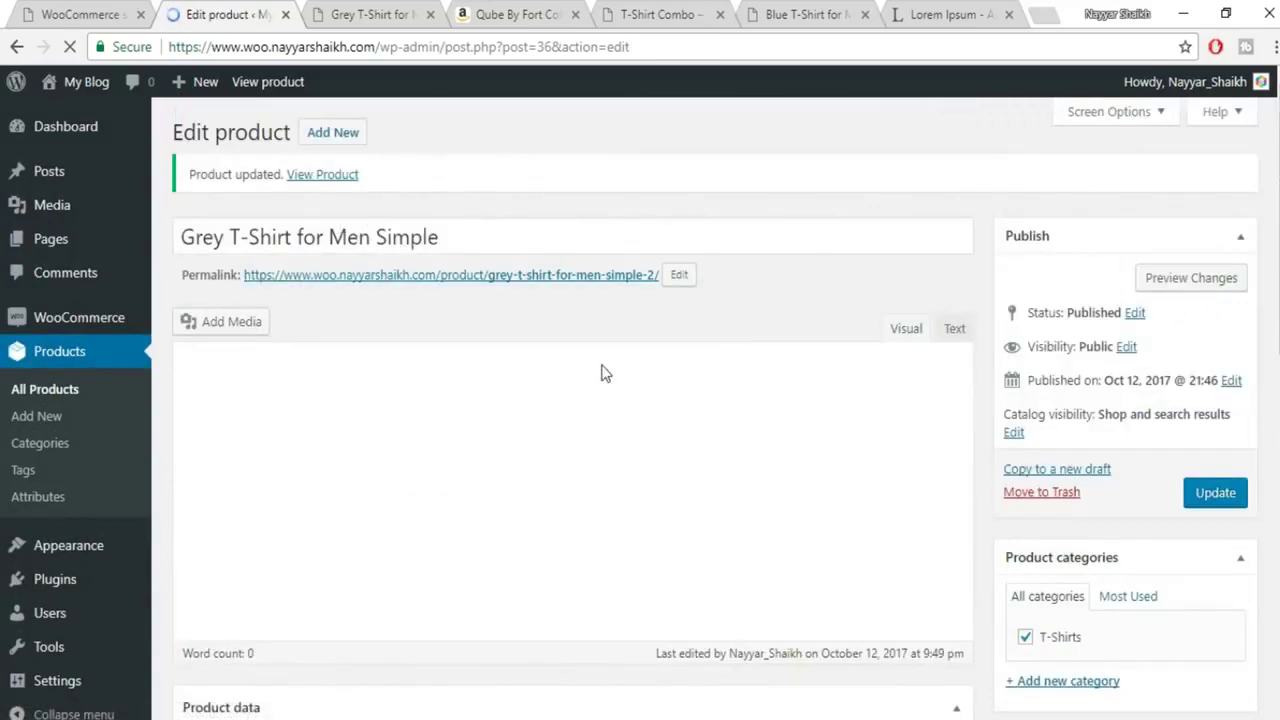
Change the product's type to Simple product and mark it as Downloadable.
{"action": "scroll", "coordinate": [603, 370], "scroll_direction": "down", "scroll_amount": 7}
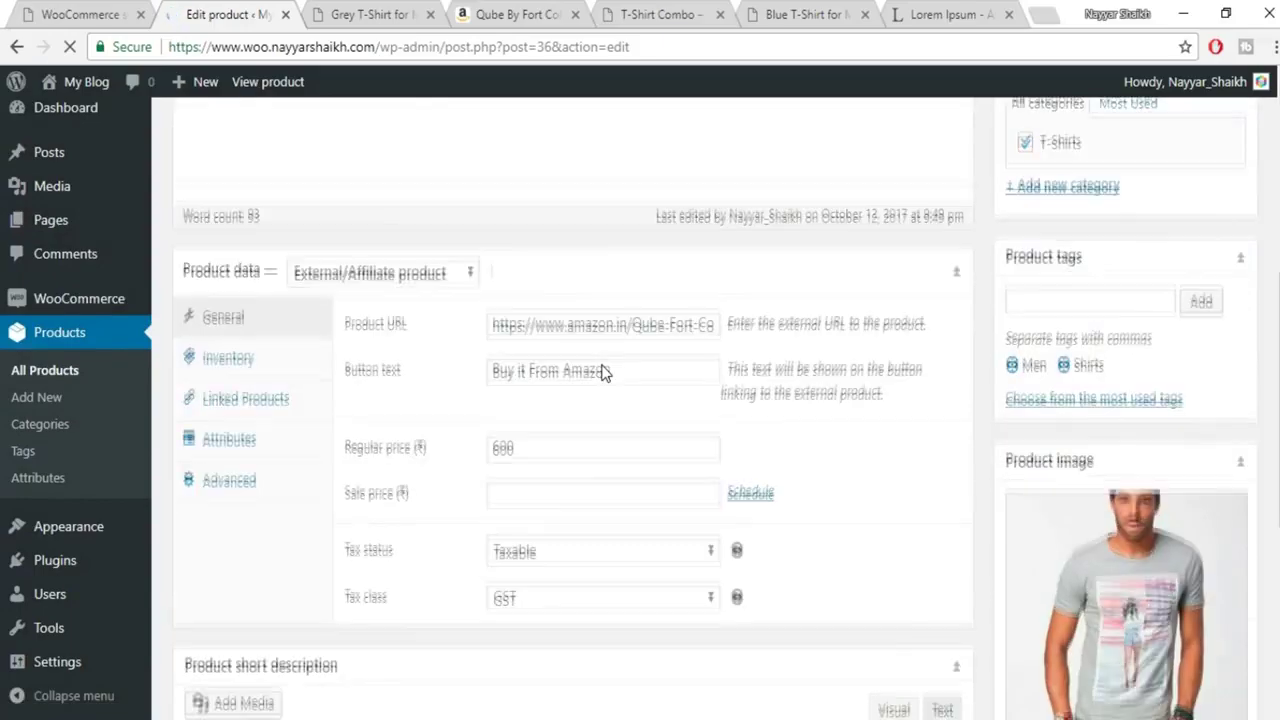
{"action": "scroll", "coordinate": [603, 368], "scroll_direction": "up", "scroll_amount": 2}
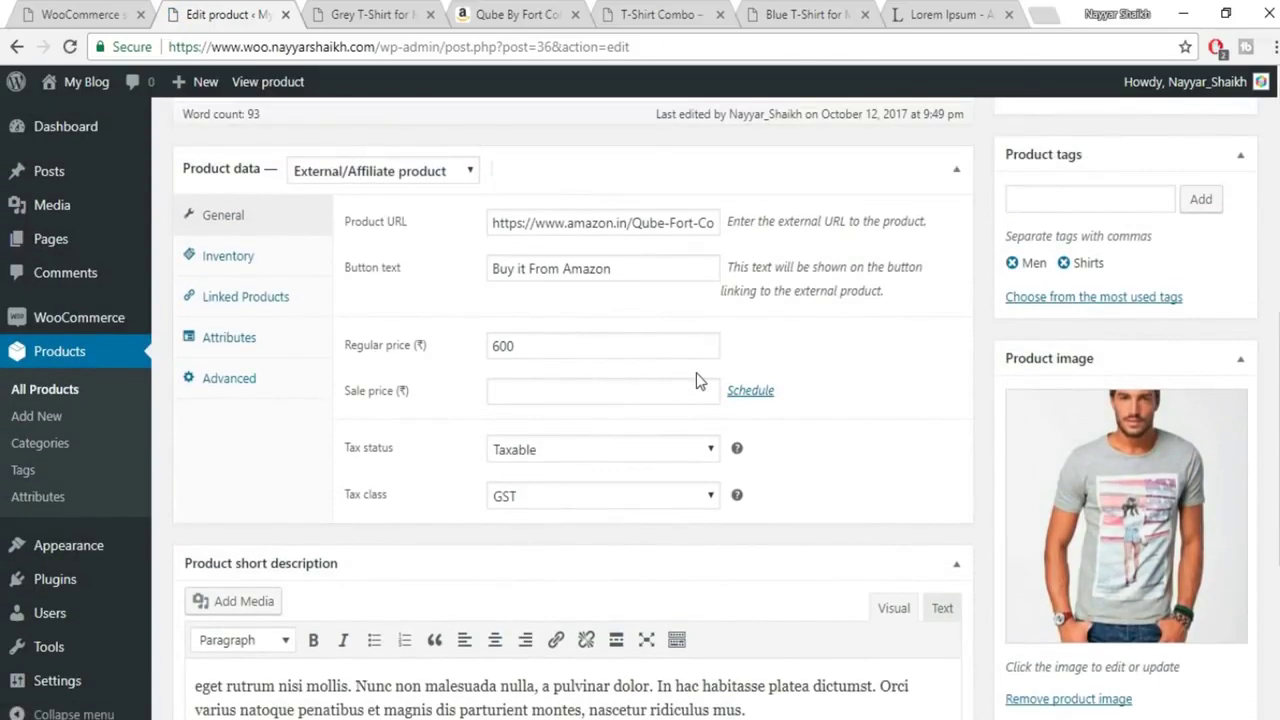
{"action": "scroll", "coordinate": [698, 380], "scroll_direction": "up", "scroll_amount": 1}
{"action": "left_click", "coordinate": [452, 272]}
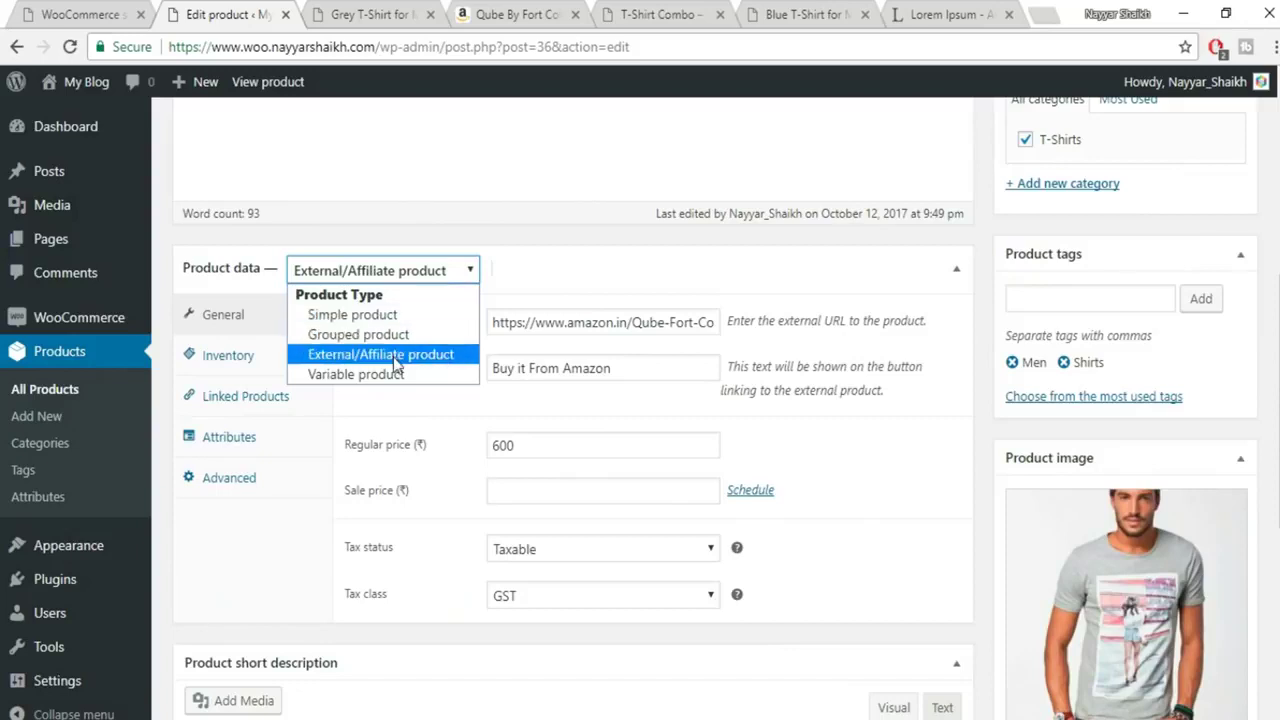
{"action": "left_click", "coordinate": [357, 320]}
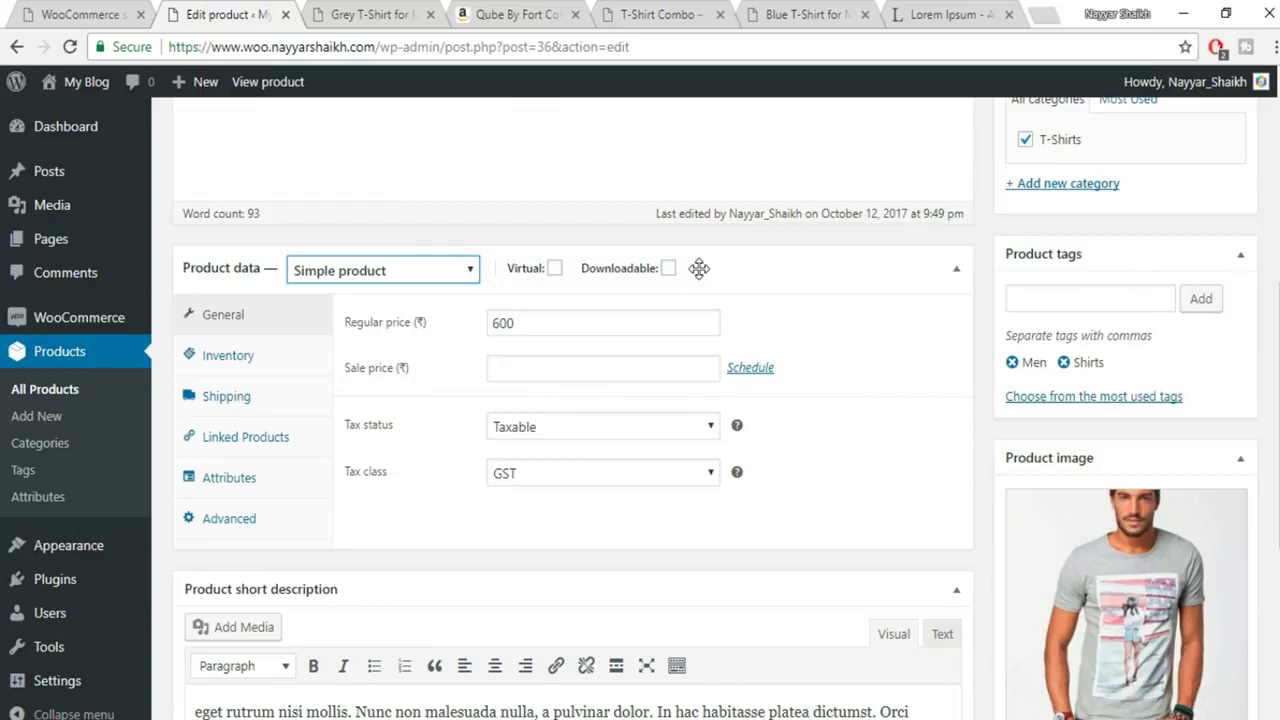
{"action": "mouse_move", "coordinate": [670, 272]}
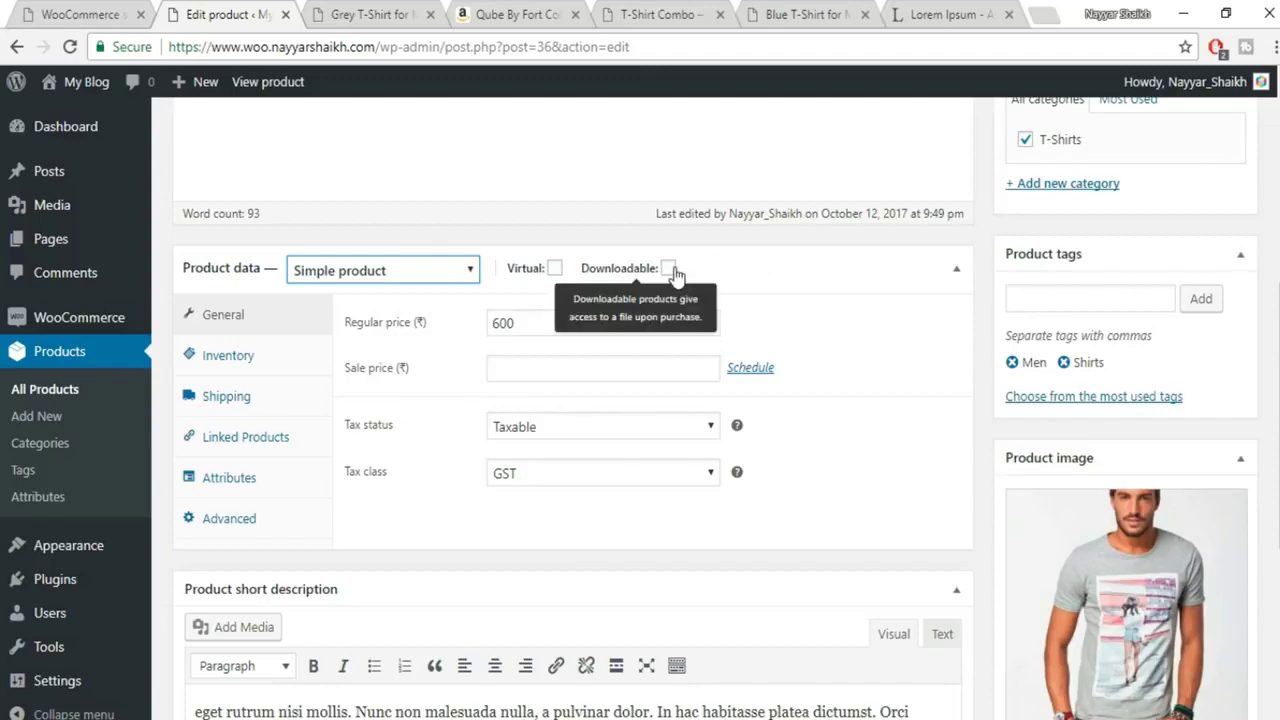
{"action": "left_click", "coordinate": [670, 270]}
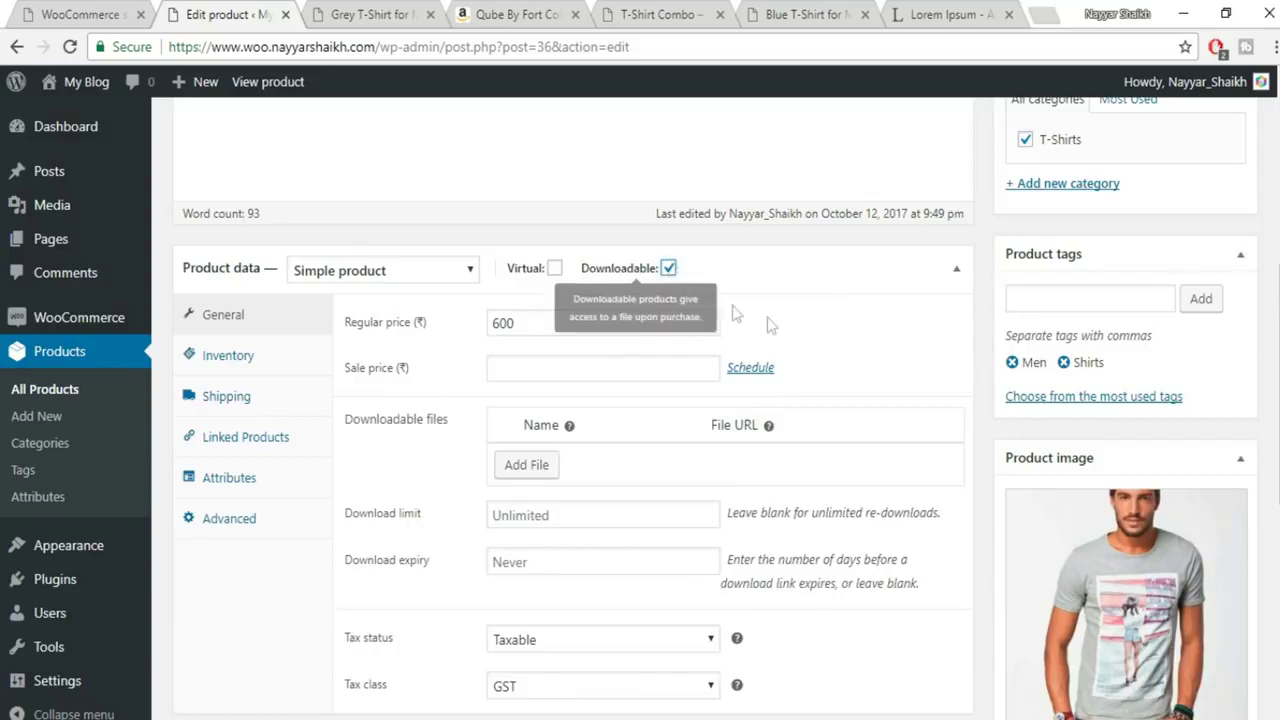
Set the product's regular price to 100 and add a downloadable file entry named Image.
{"action": "left_click_drag", "start_coordinate": [555, 322], "coordinate": [474, 327]}
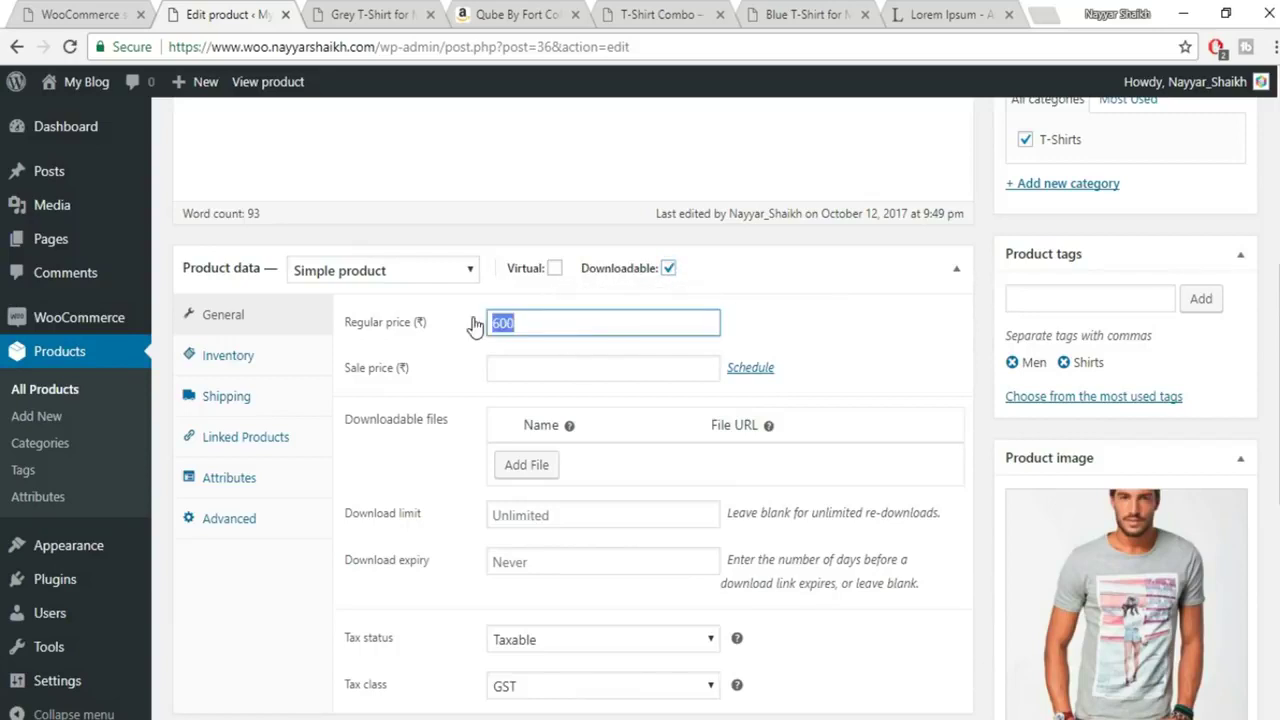
{"action": "type", "text": "1"}
{"action": "scroll", "coordinate": [908, 326], "scroll_direction": "down", "scroll_amount": 2}
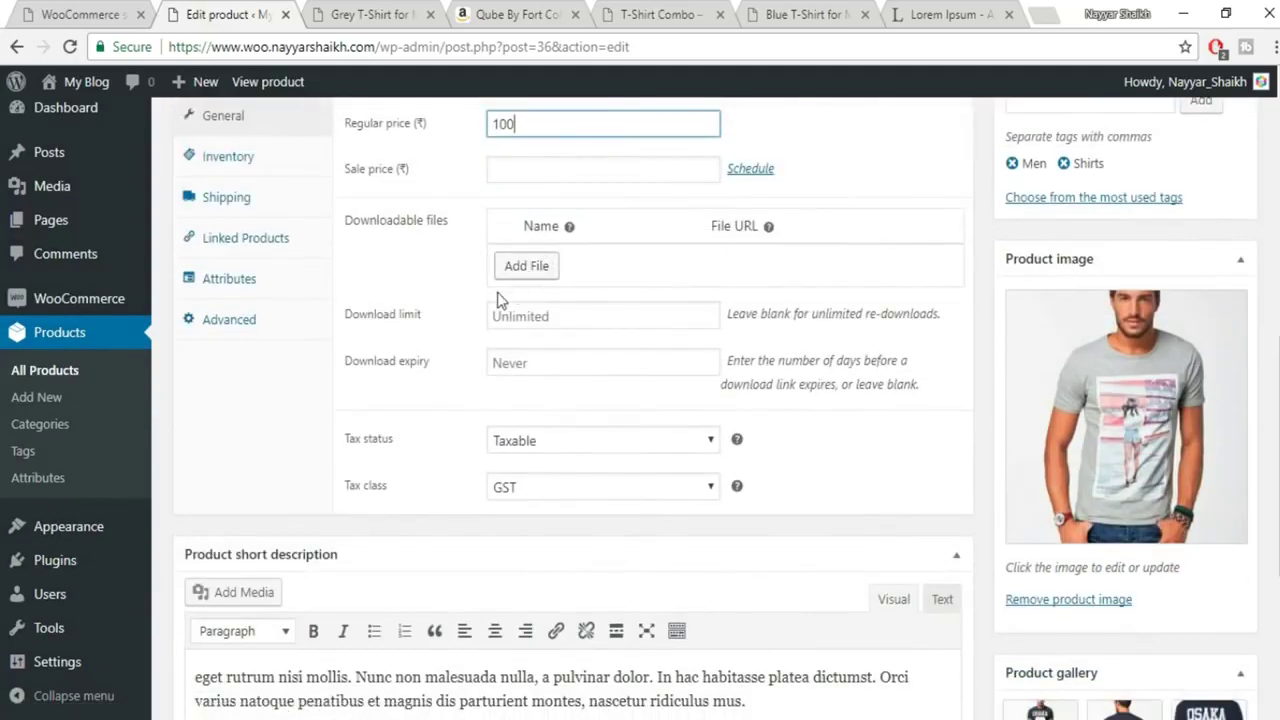
{"action": "left_click", "coordinate": [524, 268]}
{"action": "left_click", "coordinate": [577, 261]}
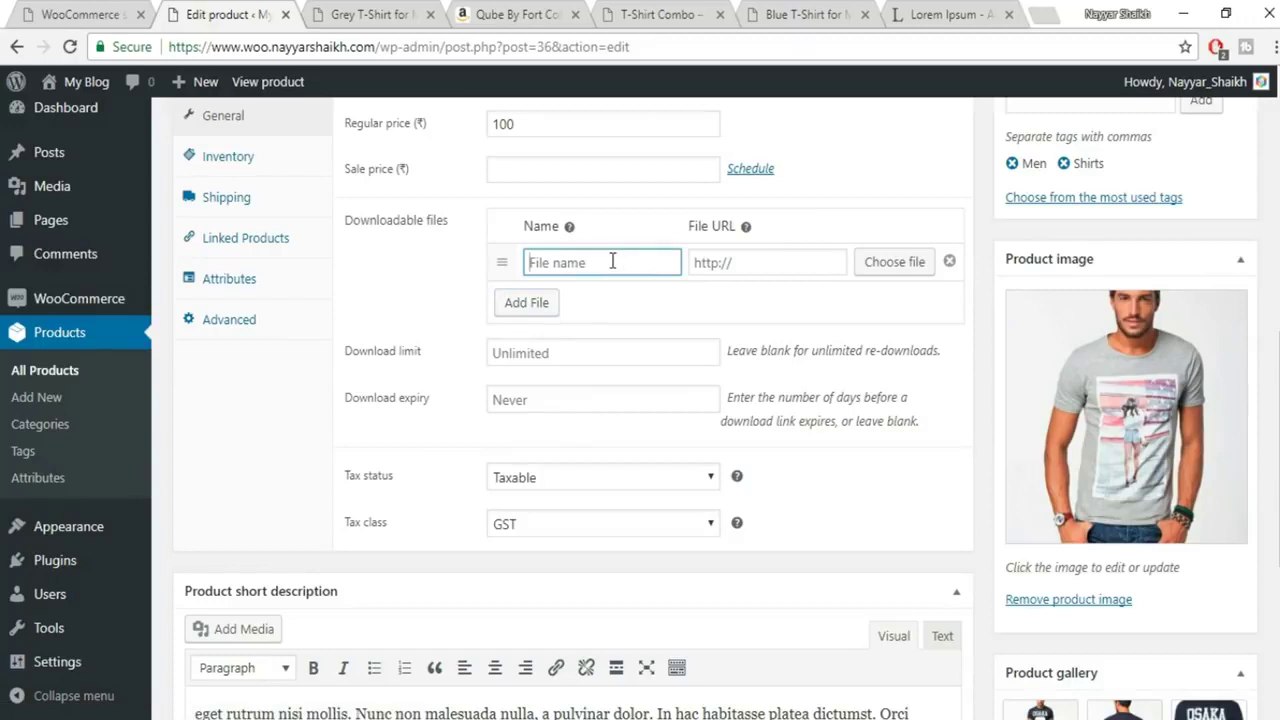
{"action": "type", "text": "Image"}
Use the OSAKA 6 T-shirt picture 1.jpeg from the media library as the Image entry's file URL.
{"action": "left_click", "coordinate": [772, 270]}
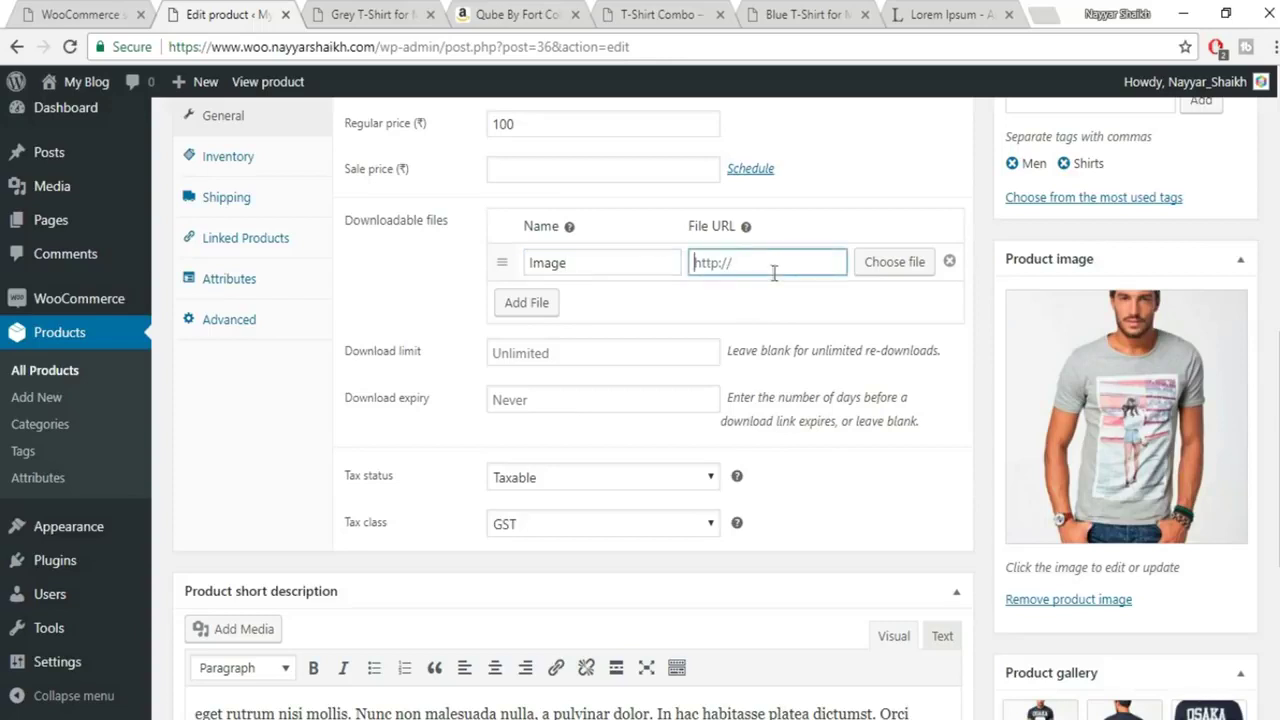
{"action": "left_click", "coordinate": [870, 268]}
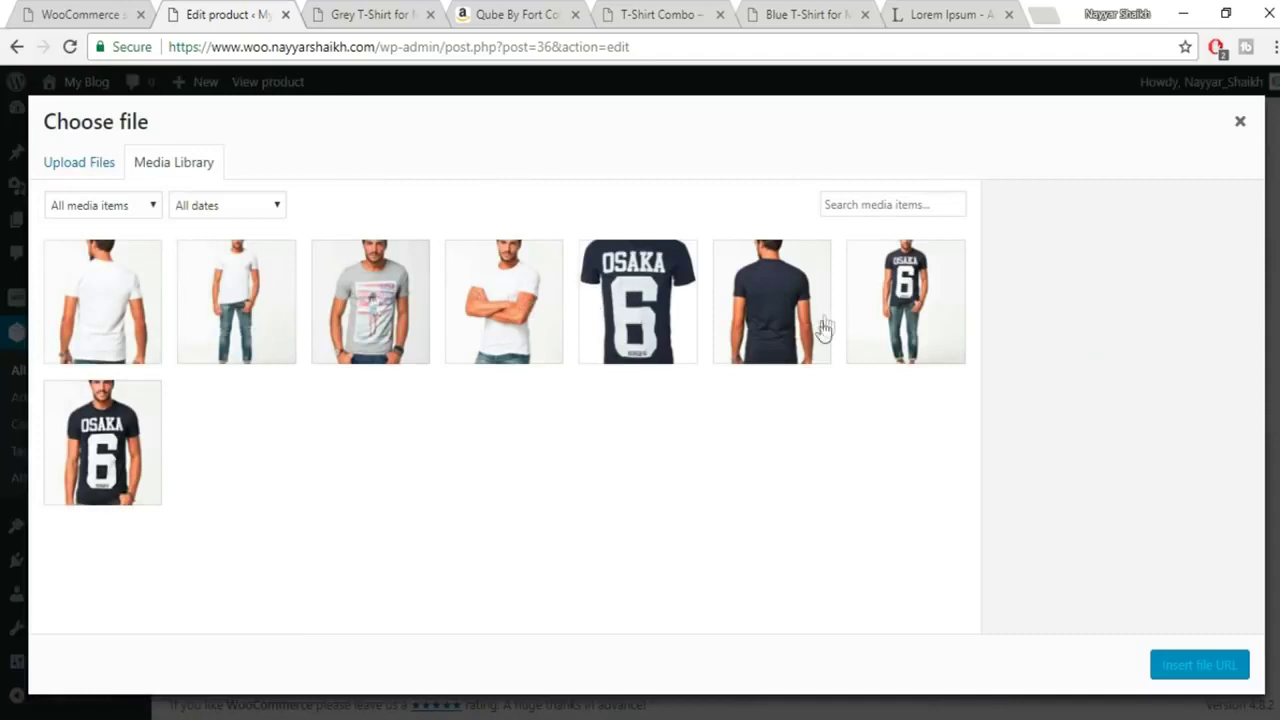
{"action": "left_click", "coordinate": [146, 421]}
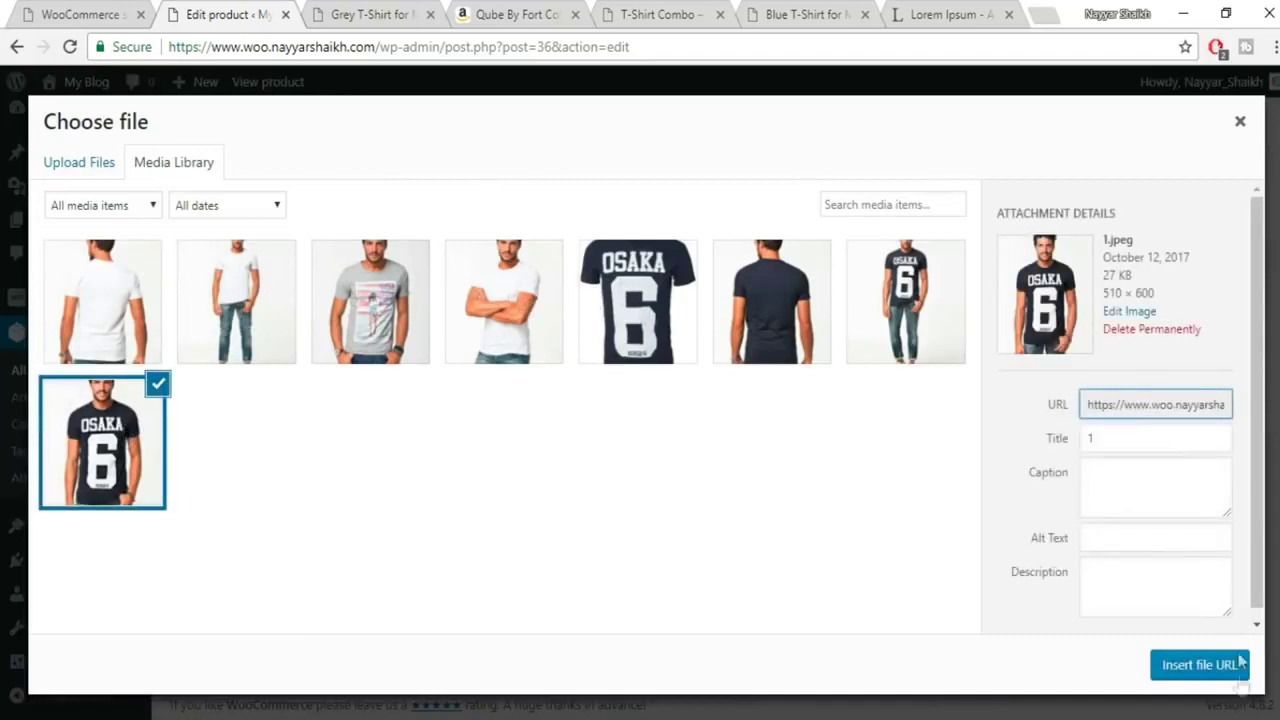
{"action": "left_click", "coordinate": [1199, 665]}
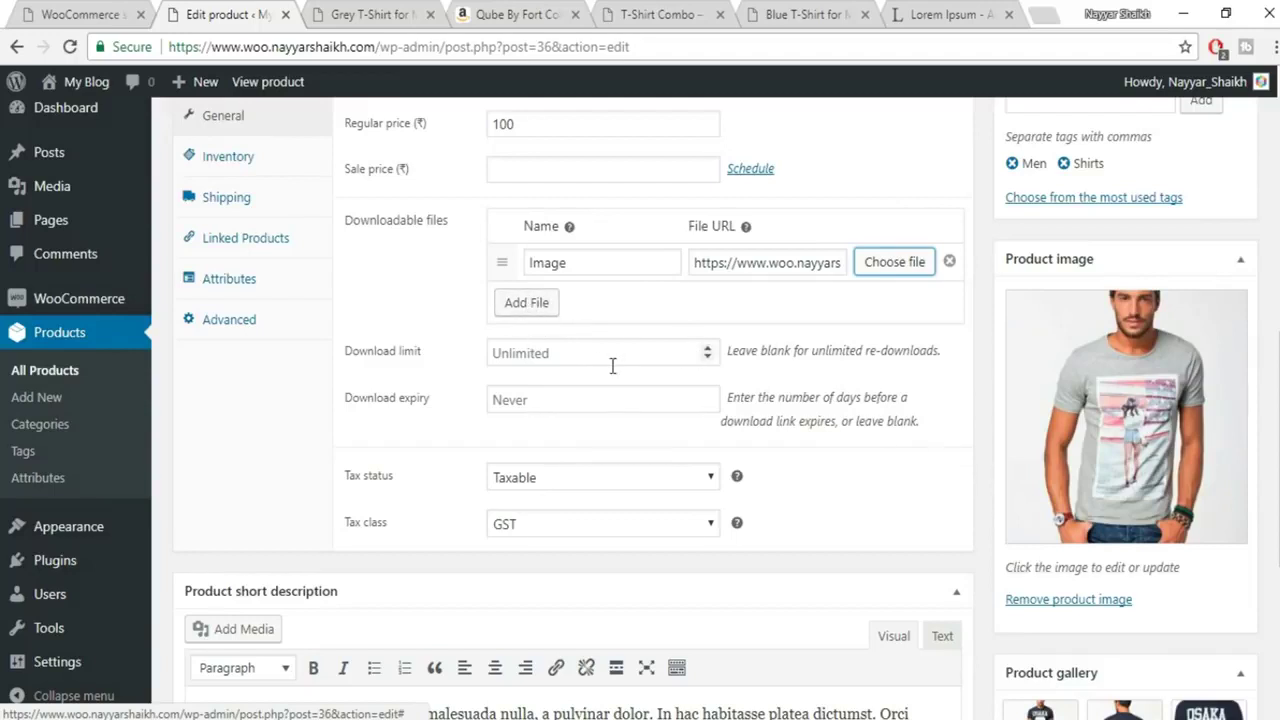
Set the download limit to 10, leave the download expiry blank, and update the product.
{"action": "left_click", "coordinate": [571, 347]}
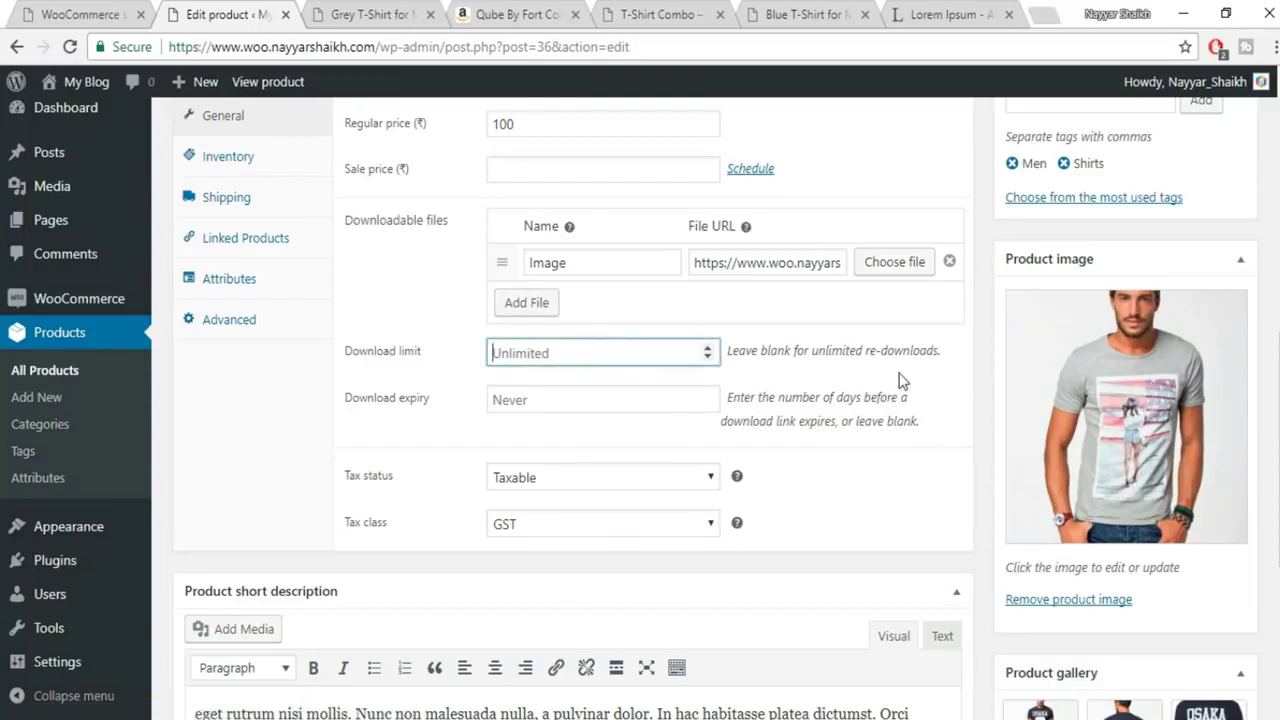
{"action": "type", "text": "10"}
{"action": "left_click", "coordinate": [641, 399]}
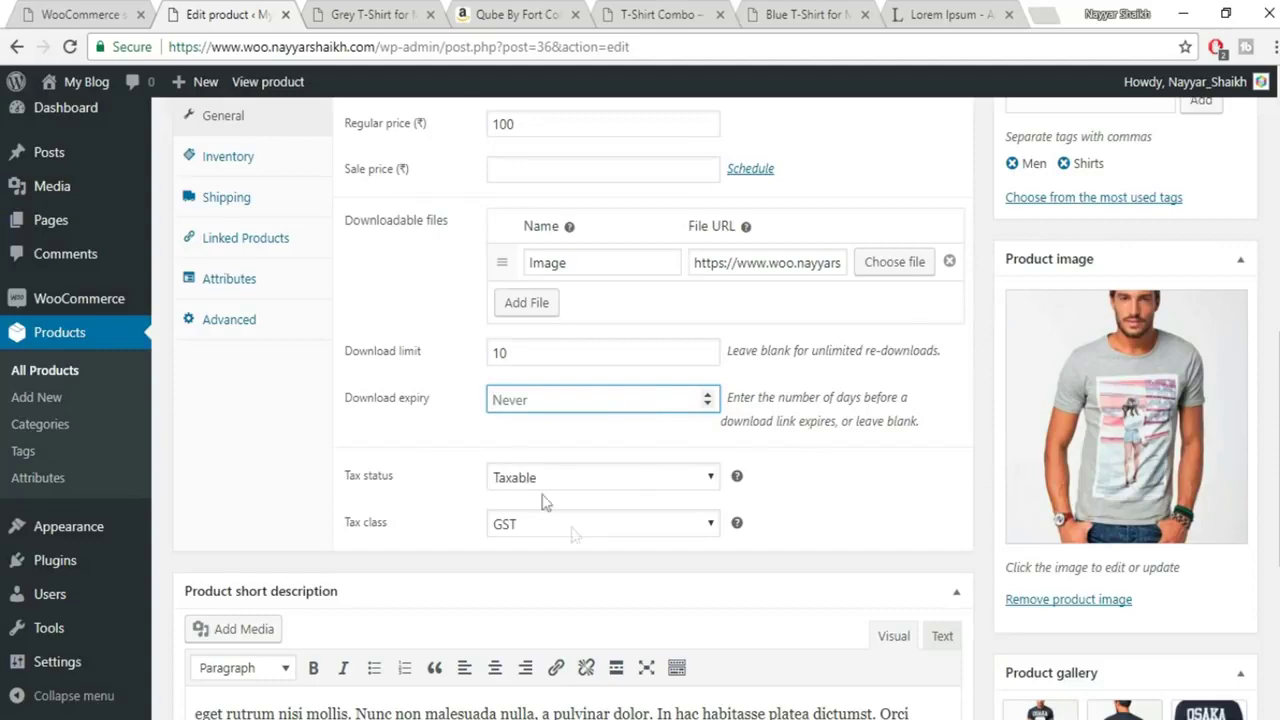
{"action": "scroll", "coordinate": [614, 543], "scroll_direction": "up", "scroll_amount": 1}
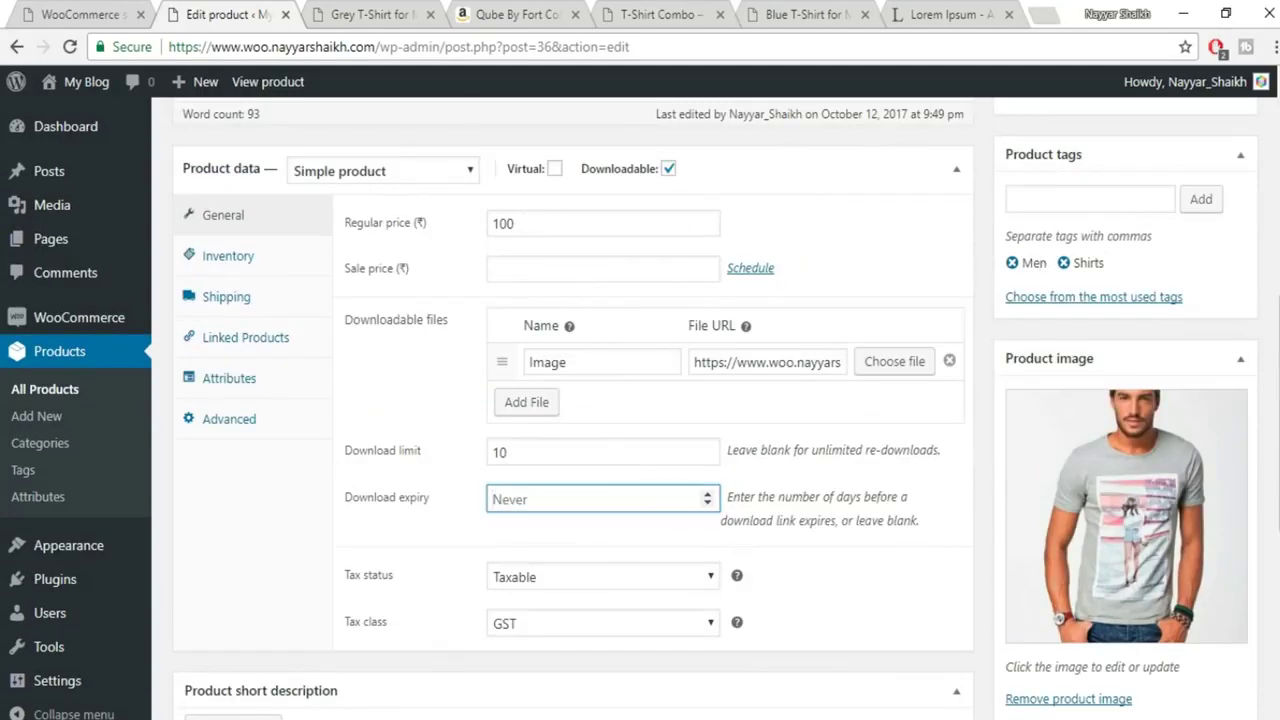
{"action": "scroll", "coordinate": [1190, 280], "scroll_direction": "up", "scroll_amount": 5}
{"action": "left_click", "coordinate": [1199, 490]}
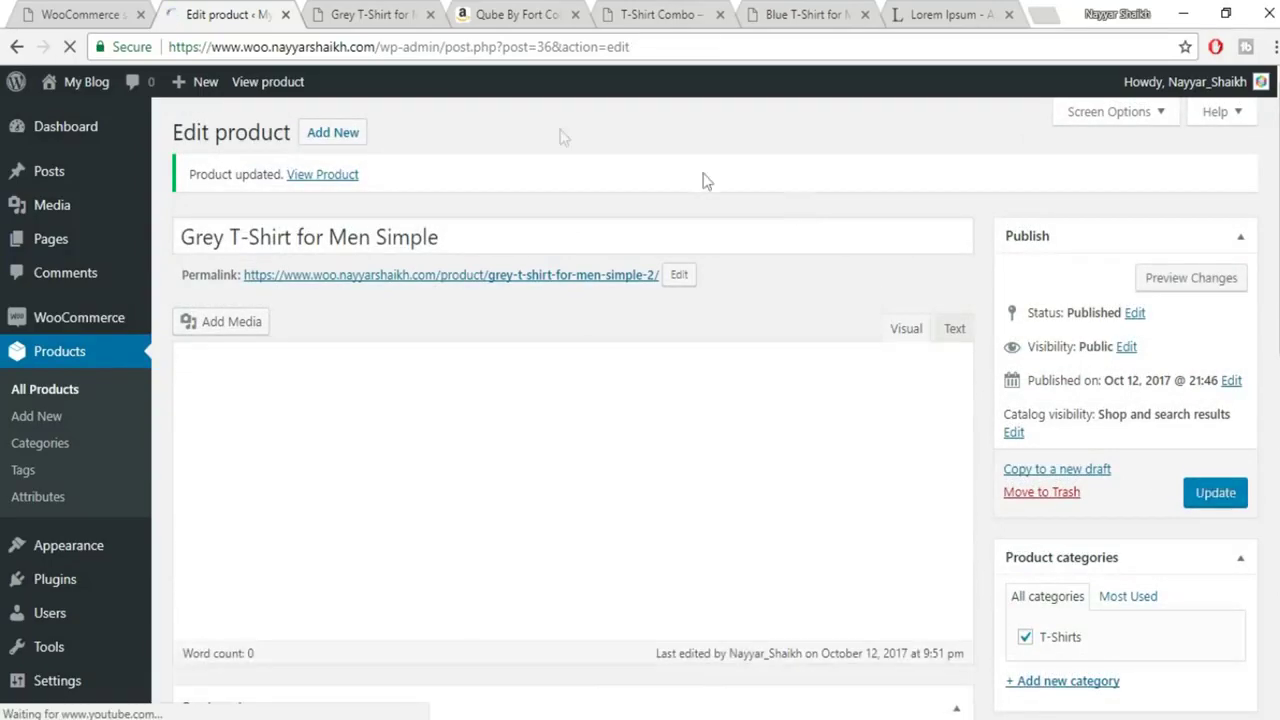
Close the outdated store page, preview the updated product, and check its price and details.
{"action": "left_click", "coordinate": [356, 13]}
{"action": "left_click", "coordinate": [413, 45]}
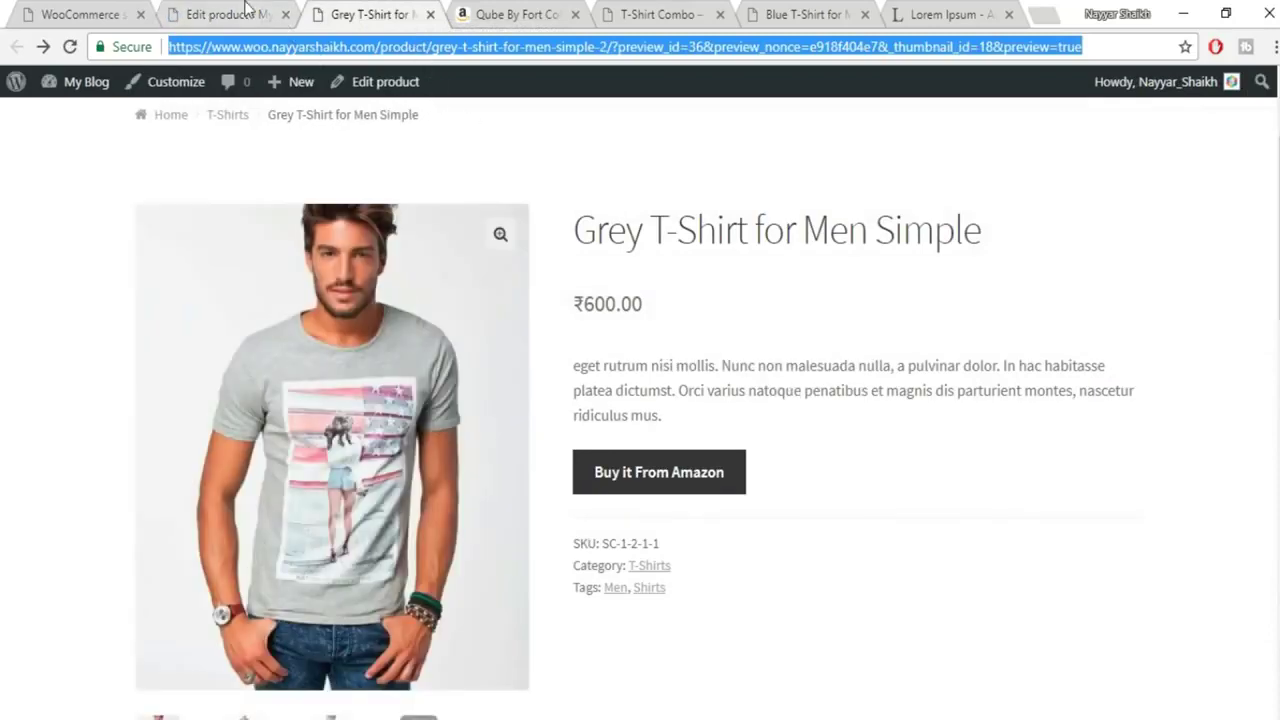
{"action": "left_click", "coordinate": [431, 15]}
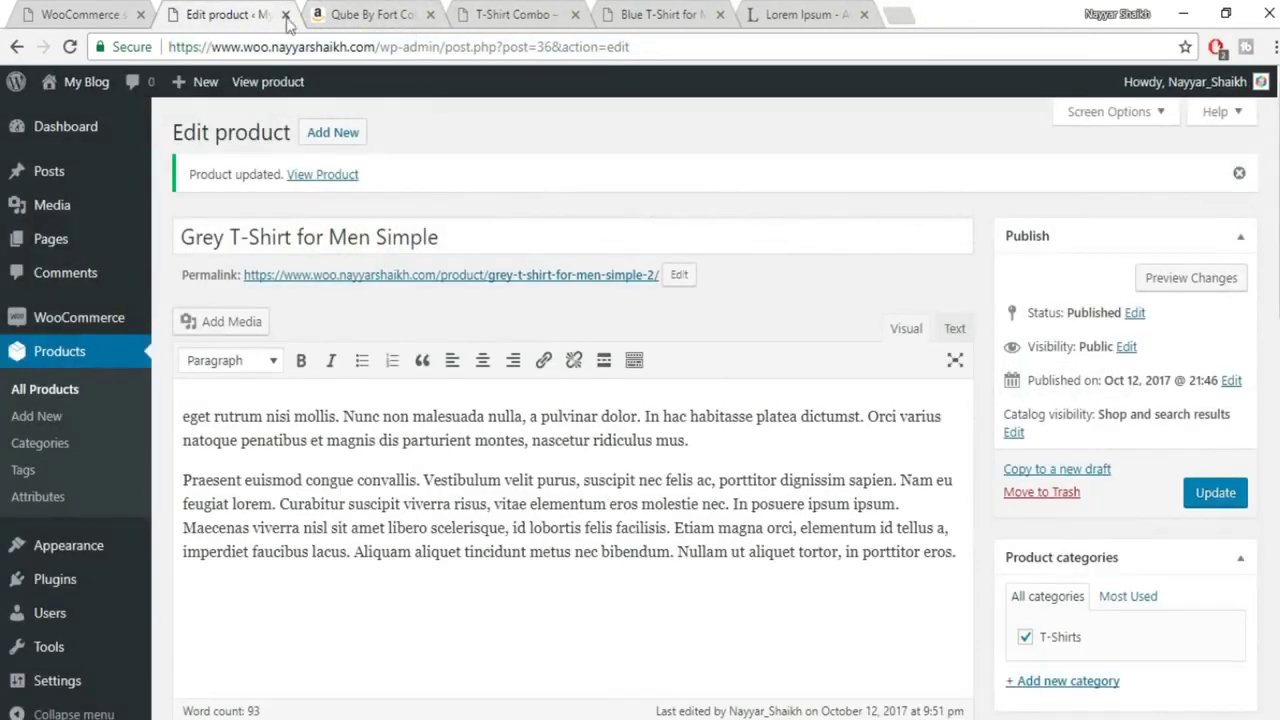
{"action": "left_click", "coordinate": [1186, 279]}
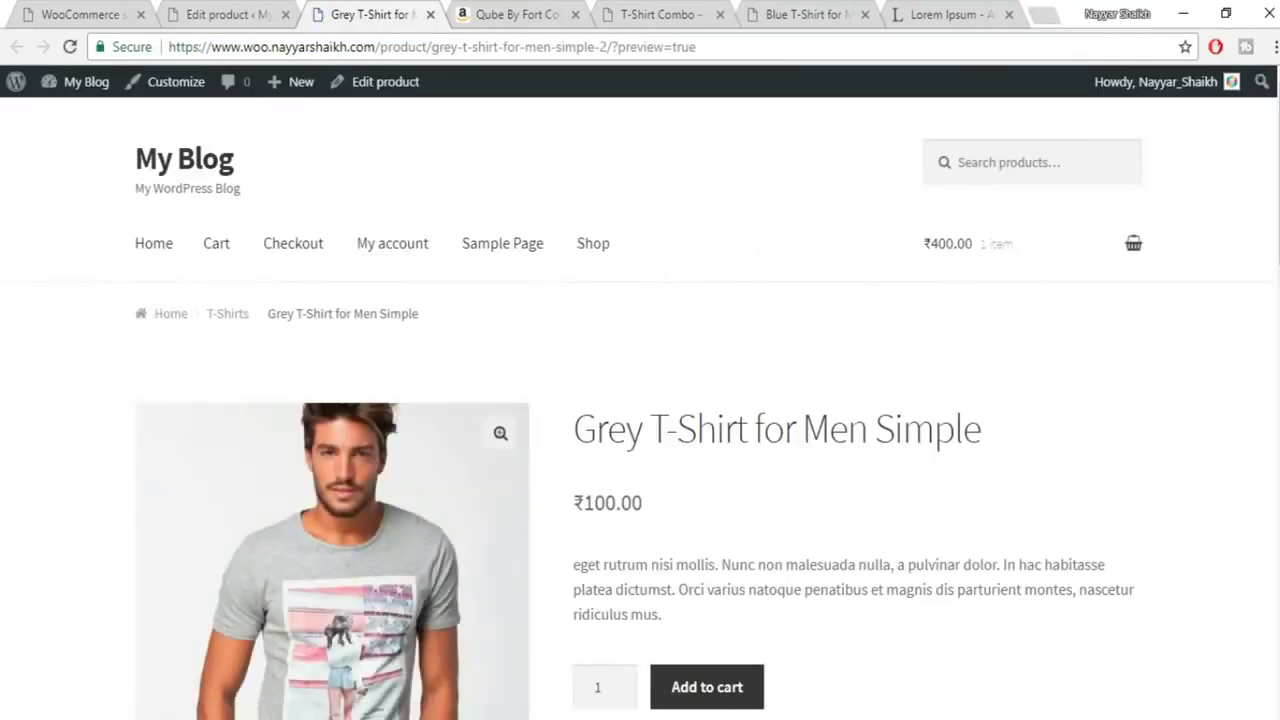
{"action": "scroll", "coordinate": [849, 563], "scroll_direction": "down", "scroll_amount": 2}
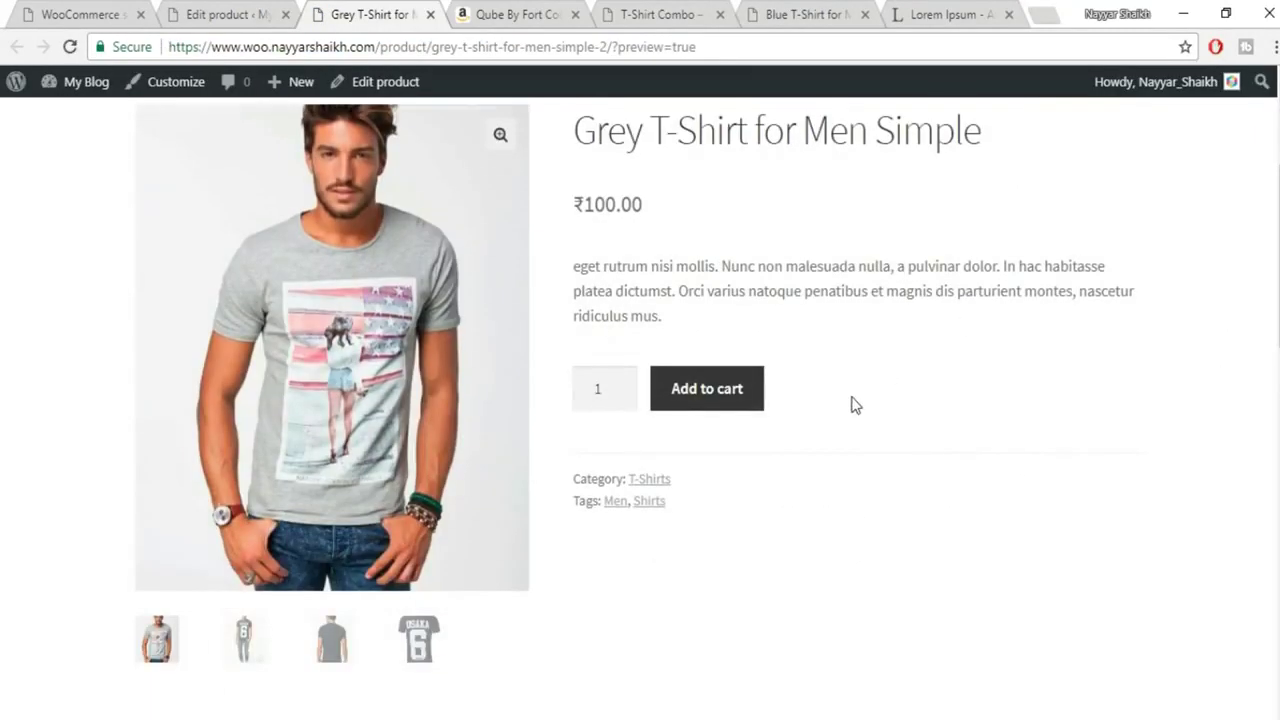
{"action": "scroll", "coordinate": [851, 403], "scroll_direction": "up", "scroll_amount": 1}
{"action": "scroll", "coordinate": [852, 400], "scroll_direction": "up", "scroll_amount": 1}
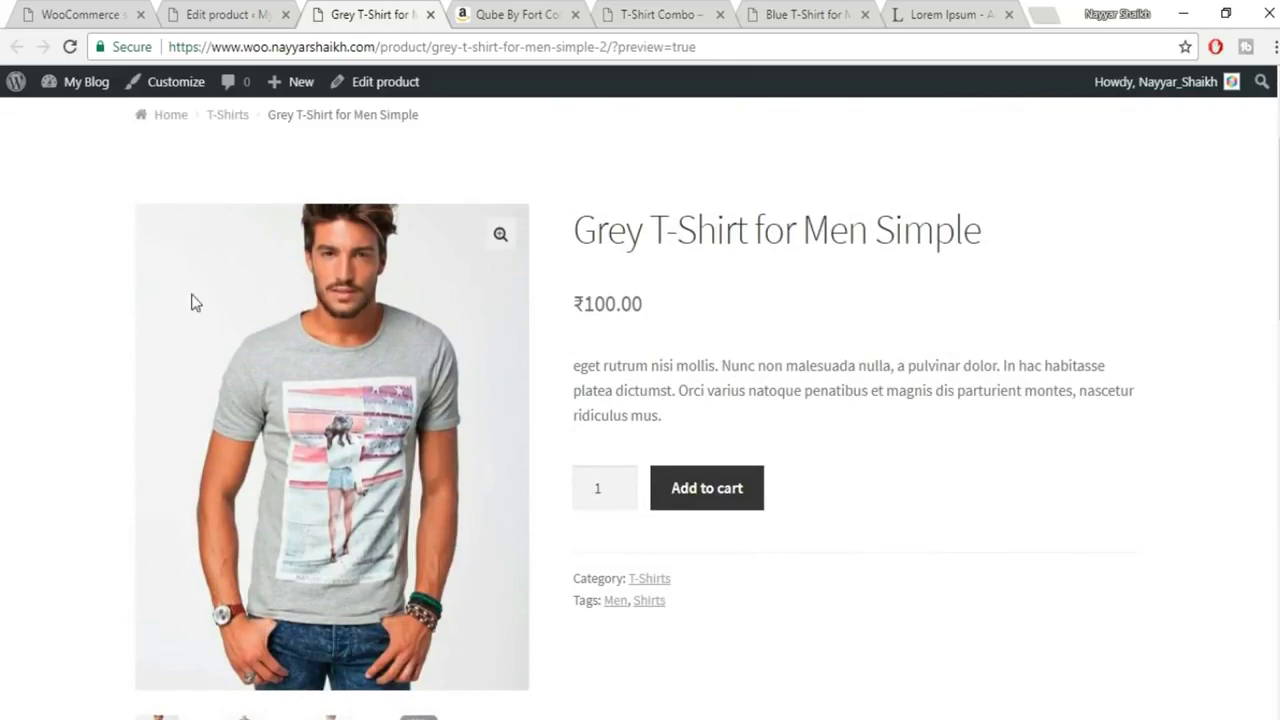
Return to editing the product, set its regular price to 0, and update it.
{"action": "left_click", "coordinate": [258, 12]}
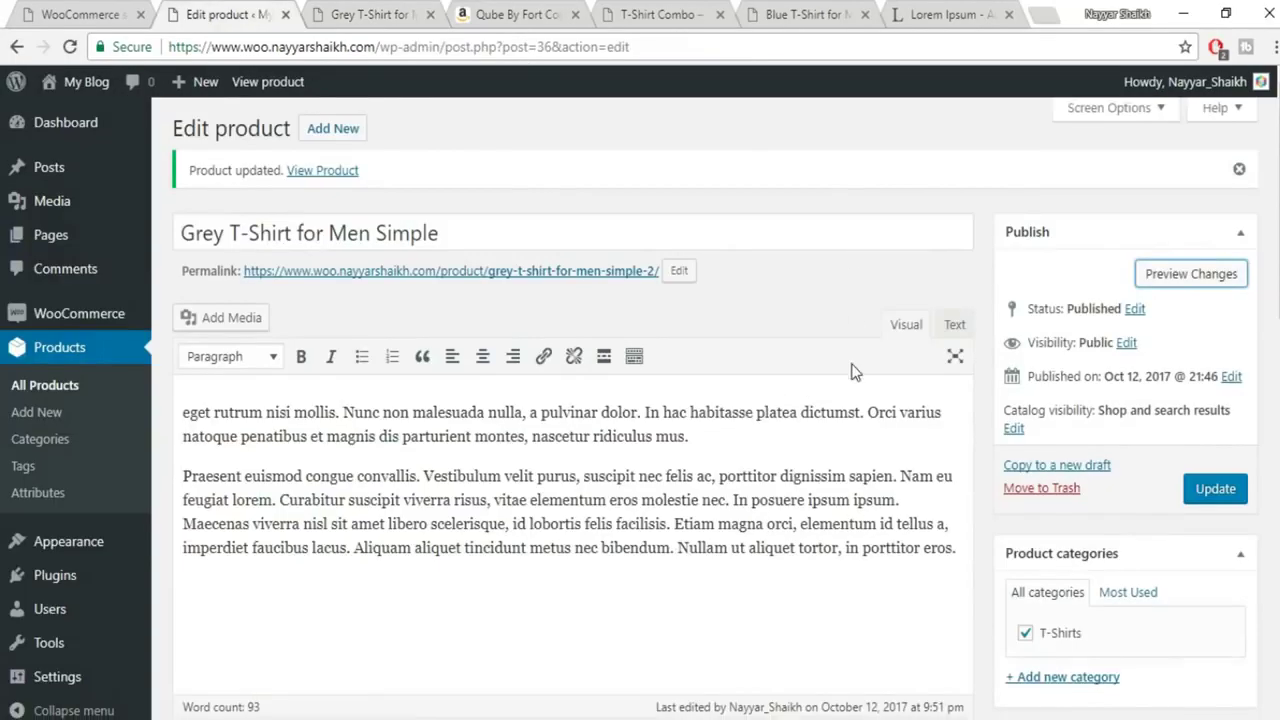
{"action": "scroll", "coordinate": [851, 371], "scroll_direction": "down", "scroll_amount": 3}
{"action": "scroll", "coordinate": [851, 371], "scroll_direction": "down", "scroll_amount": 2}
{"action": "left_click", "coordinate": [372, 333]}
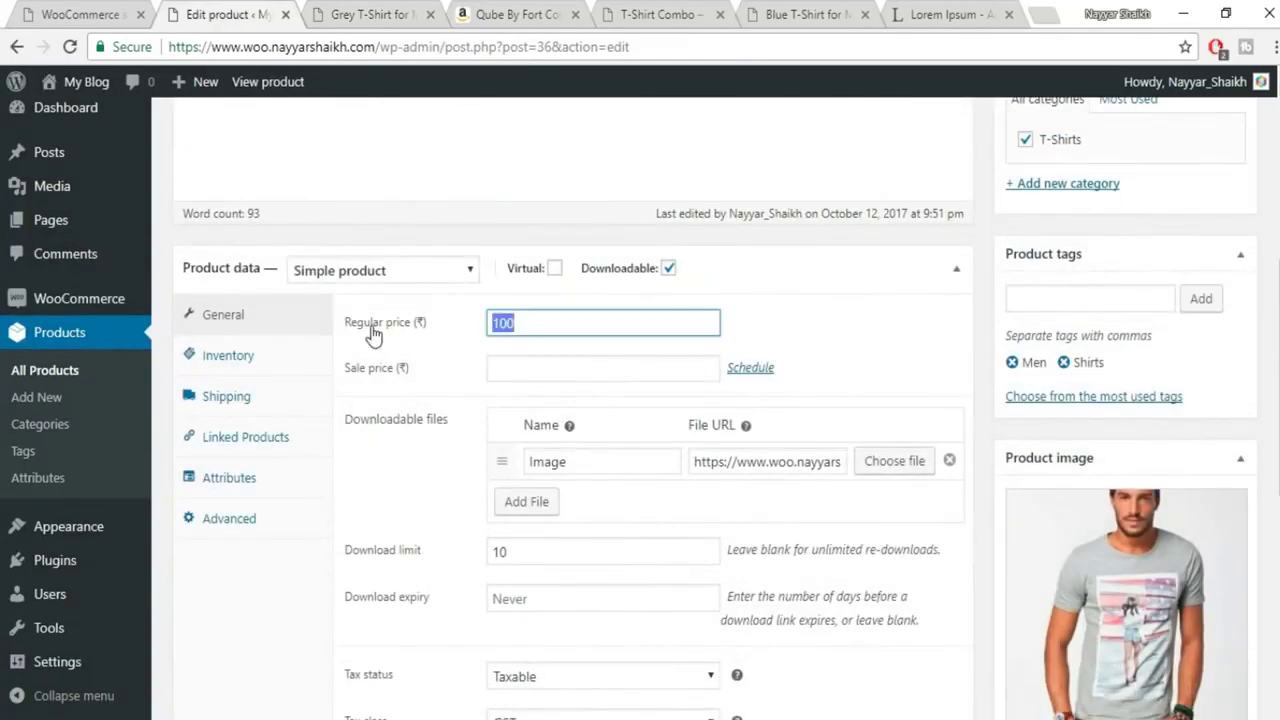
{"action": "type", "text": "0"}
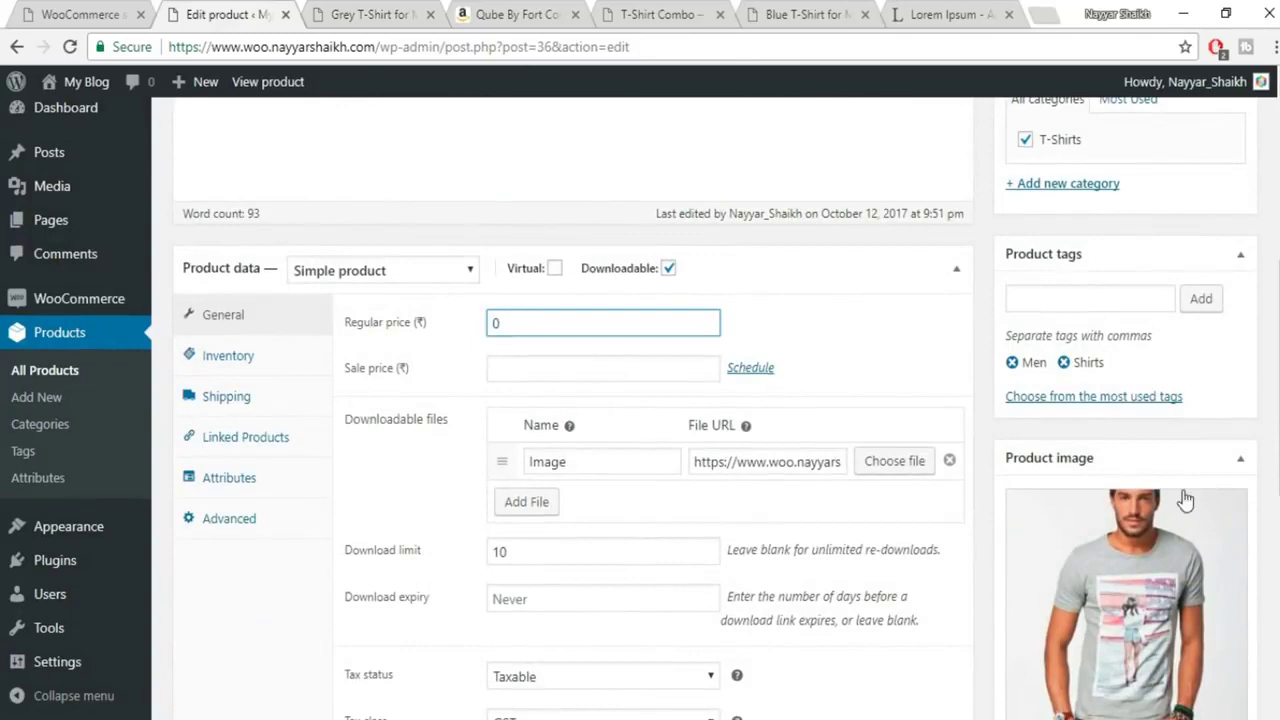
{"action": "scroll", "coordinate": [1186, 500], "scroll_direction": "up", "scroll_amount": 4}
{"action": "left_click", "coordinate": [1246, 396]}
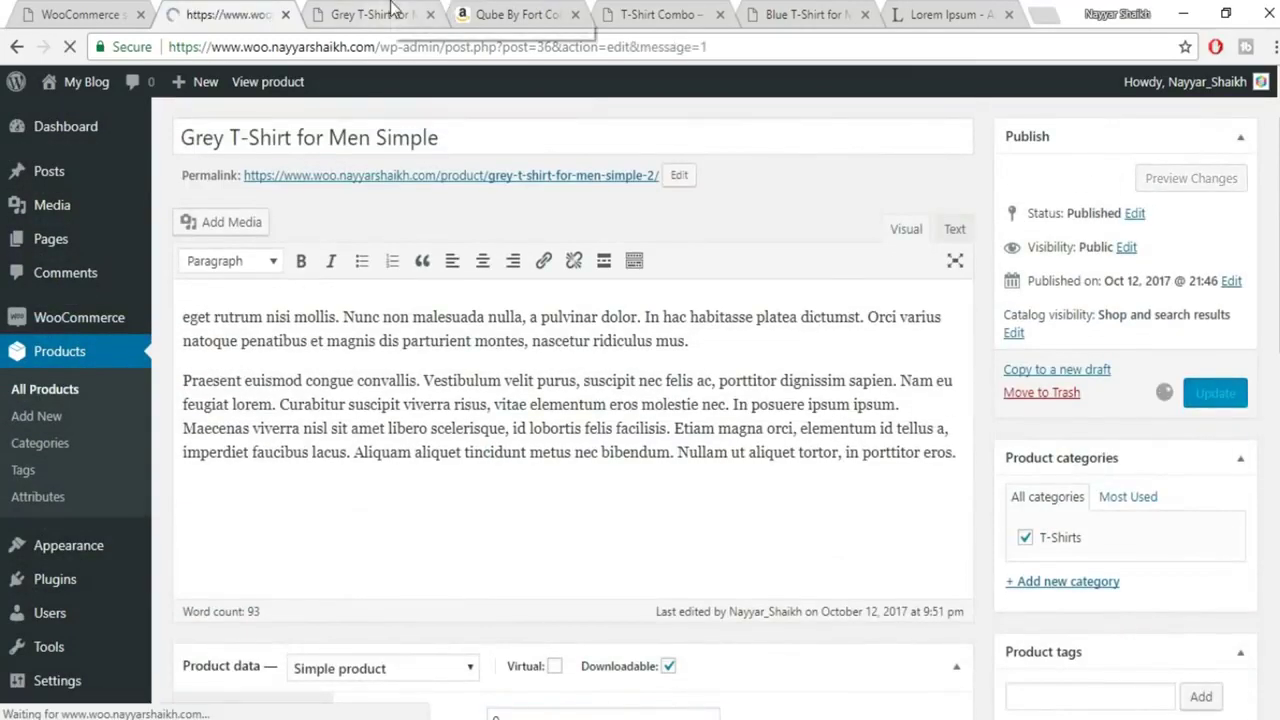
Reload the grey T-shirt's store page and add the product to the cart.
{"action": "left_click", "coordinate": [395, 14]}
{"action": "left_click", "coordinate": [395, 46]}
{"action": "key", "text": "Return"}
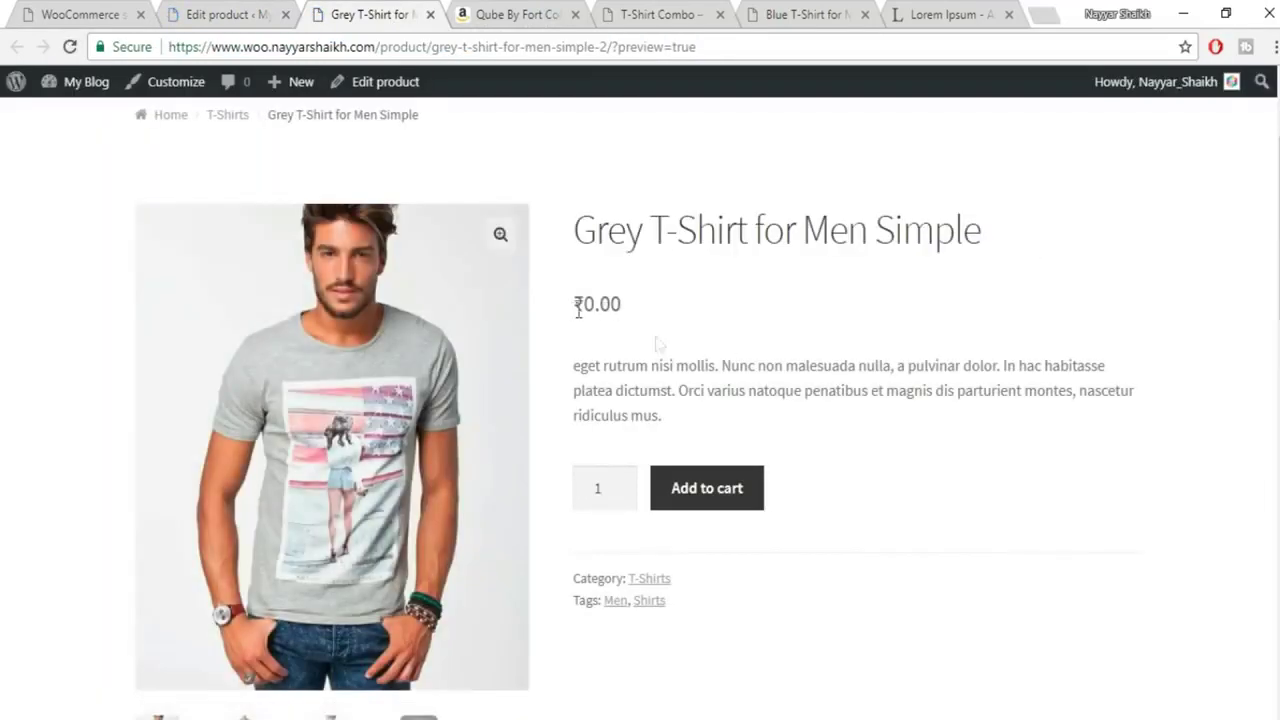
{"action": "left_click", "coordinate": [707, 490]}
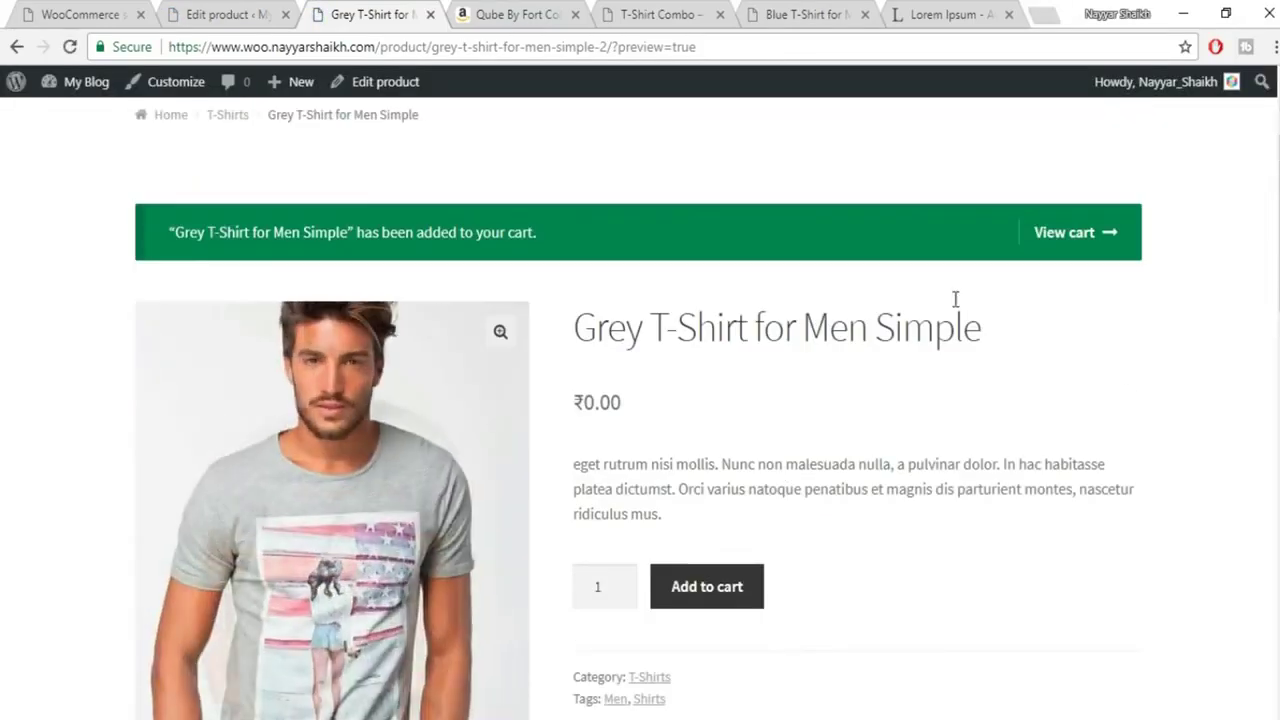
View the cart and look over its items, shipping options and totals.
{"action": "left_click", "coordinate": [1080, 245]}
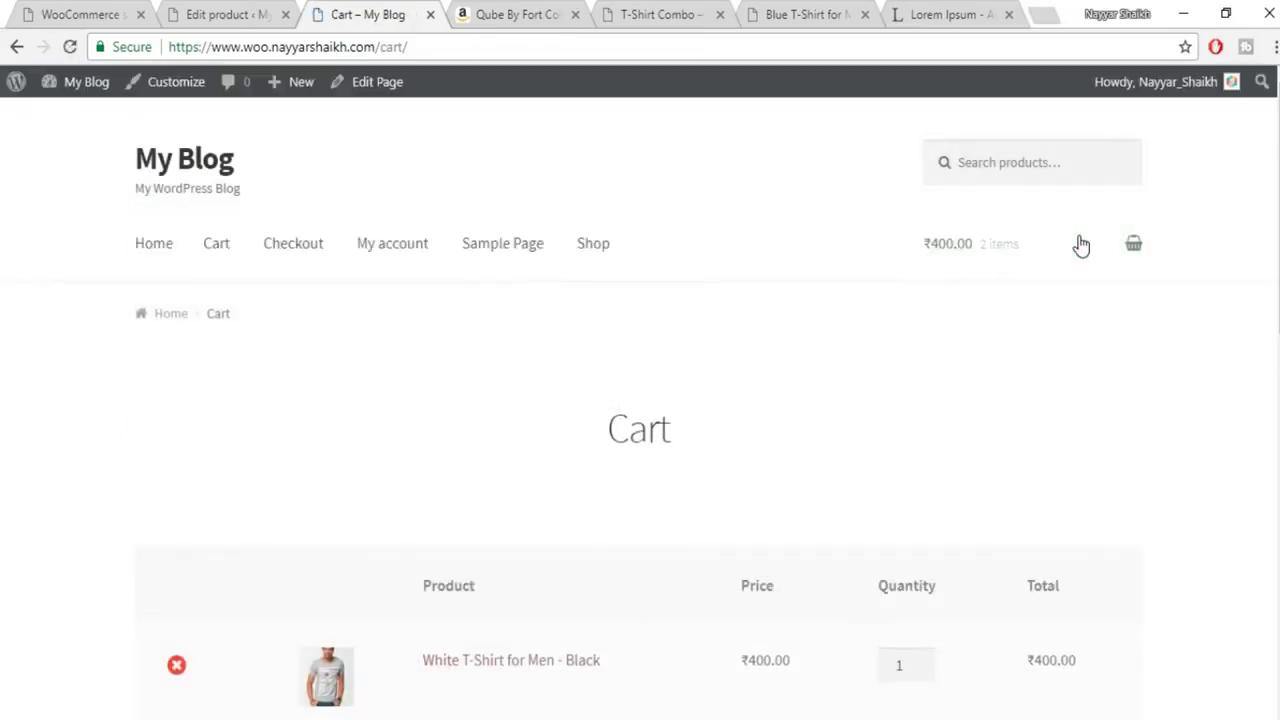
{"action": "scroll", "coordinate": [745, 492], "scroll_direction": "down", "scroll_amount": 5}
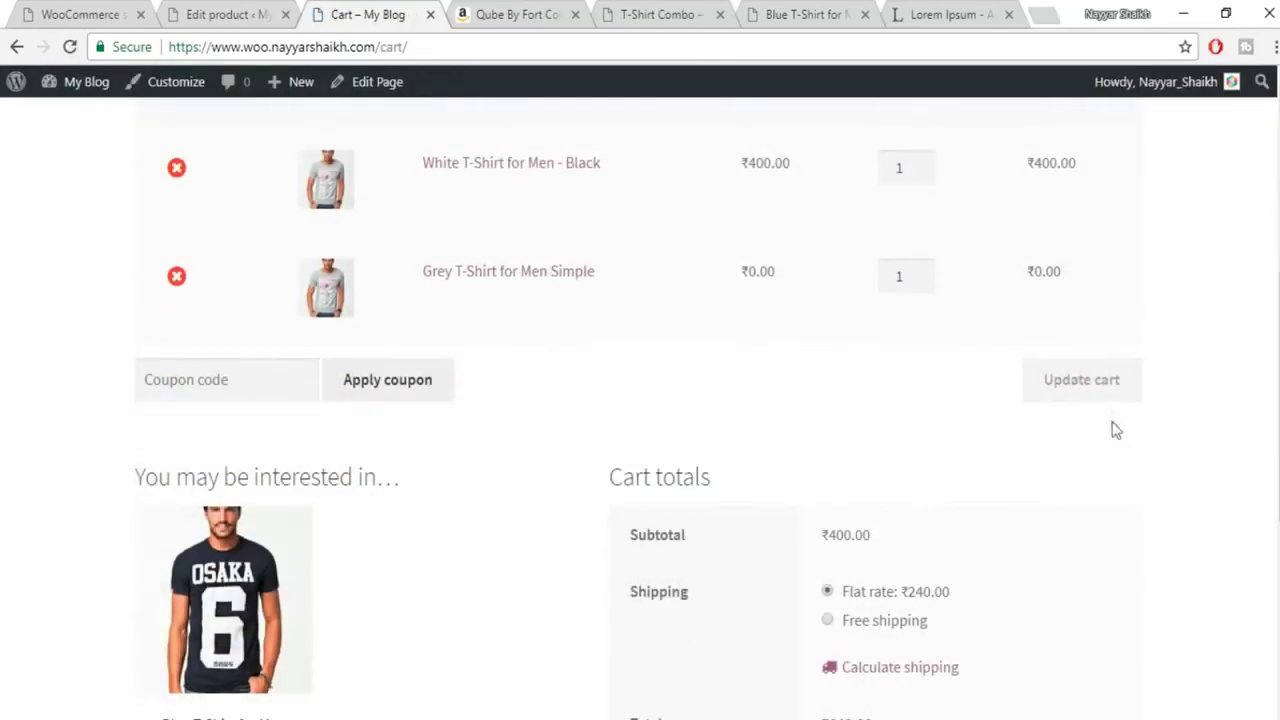
{"action": "scroll", "coordinate": [1120, 463], "scroll_direction": "down", "scroll_amount": 1}
{"action": "scroll", "coordinate": [1063, 560], "scroll_direction": "up", "scroll_amount": 6}
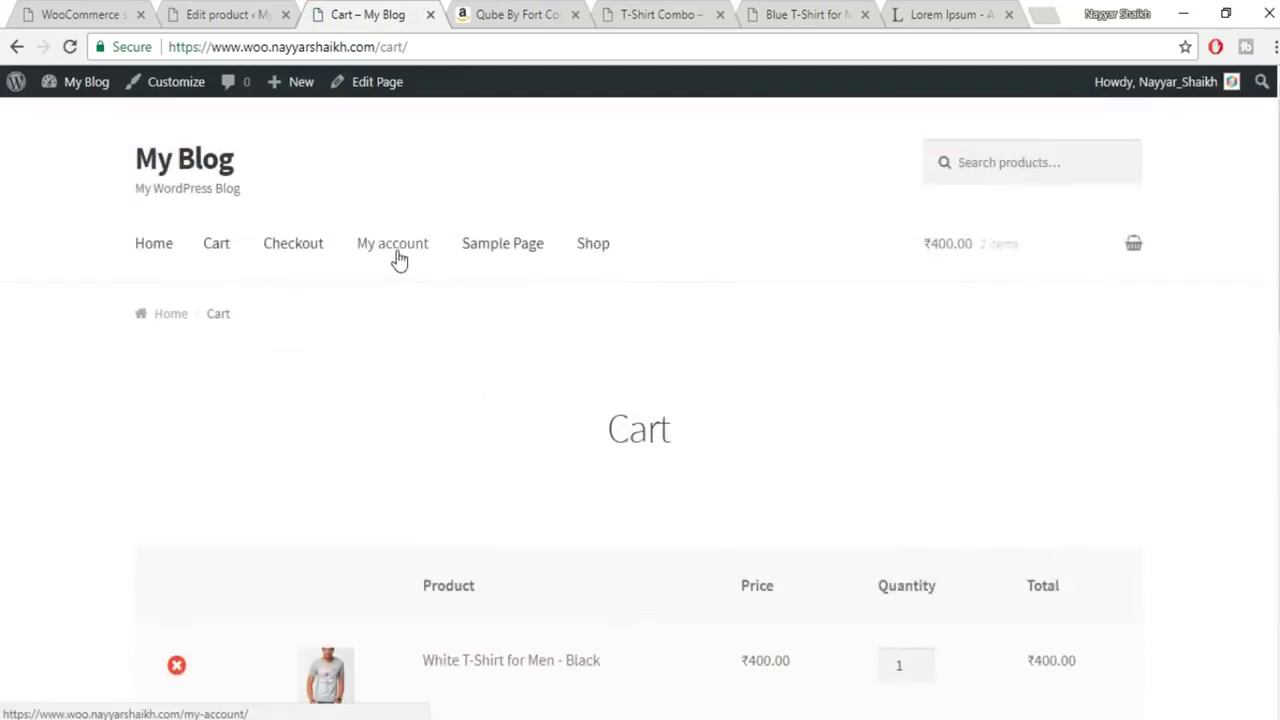
Open the store's My account page and check its Downloads section.
{"action": "left_click", "coordinate": [403, 257]}
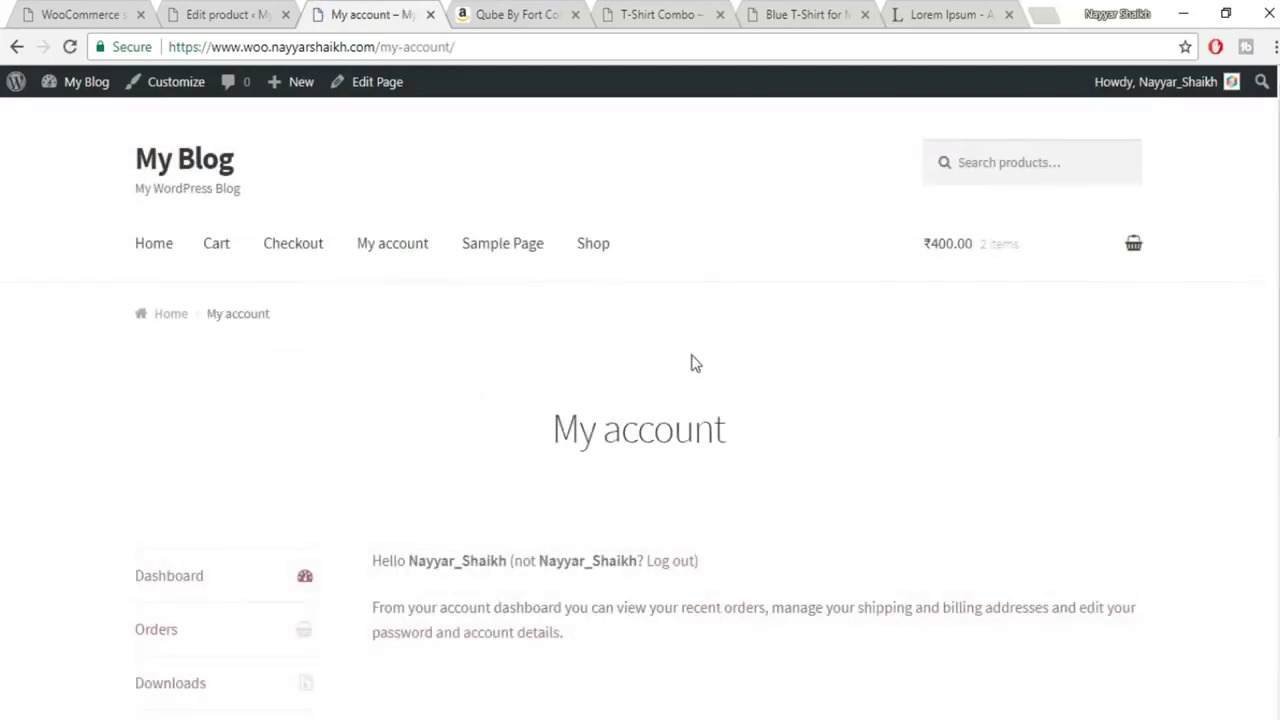
{"action": "scroll", "coordinate": [693, 364], "scroll_direction": "down", "scroll_amount": 2}
{"action": "scroll", "coordinate": [691, 363], "scroll_direction": "down", "scroll_amount": 1}
{"action": "left_click", "coordinate": [183, 397]}
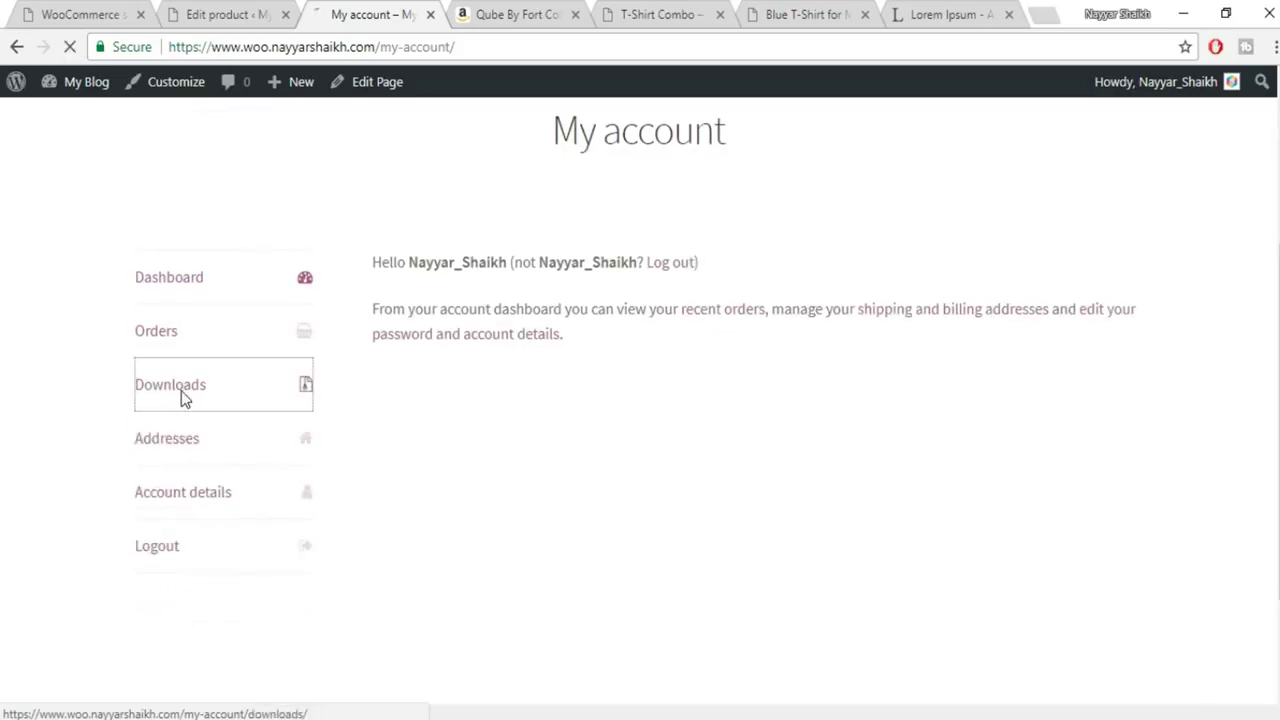
{"action": "scroll", "coordinate": [746, 500], "scroll_direction": "down", "scroll_amount": 3}
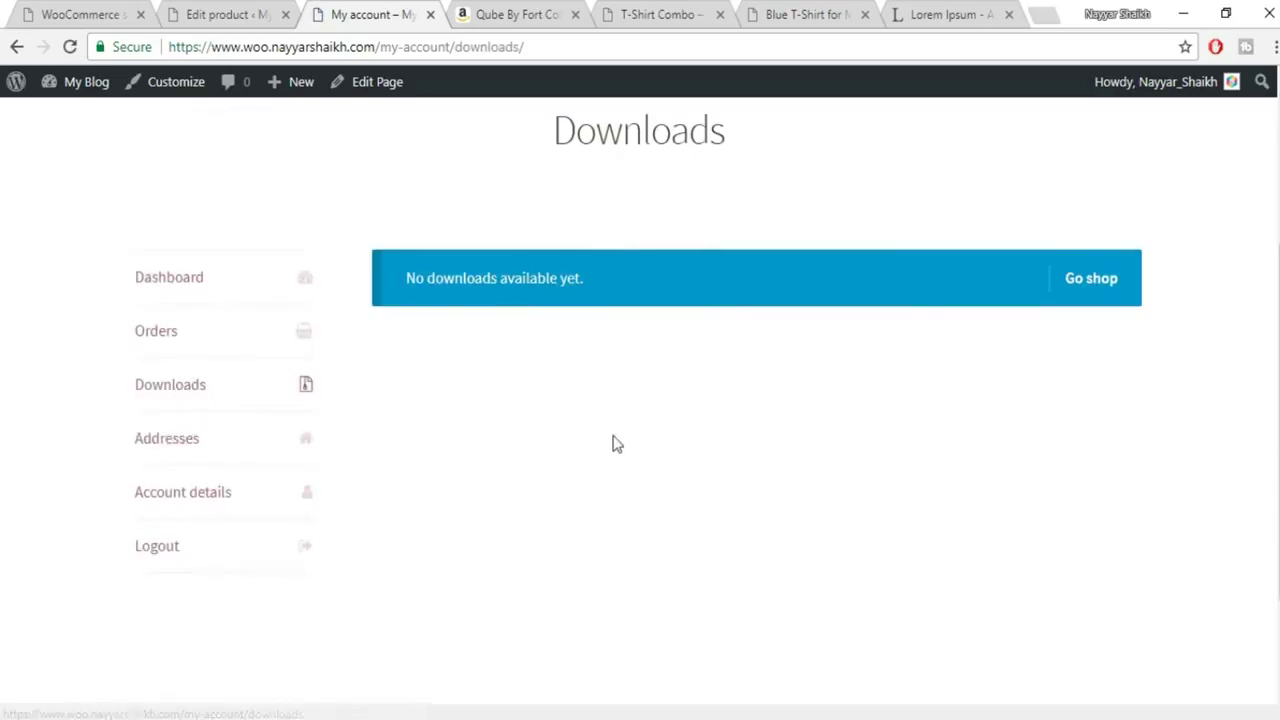
{"action": "scroll", "coordinate": [614, 443], "scroll_direction": "up", "scroll_amount": 2}
{"action": "scroll", "coordinate": [615, 443], "scroll_direction": "up", "scroll_amount": 1}
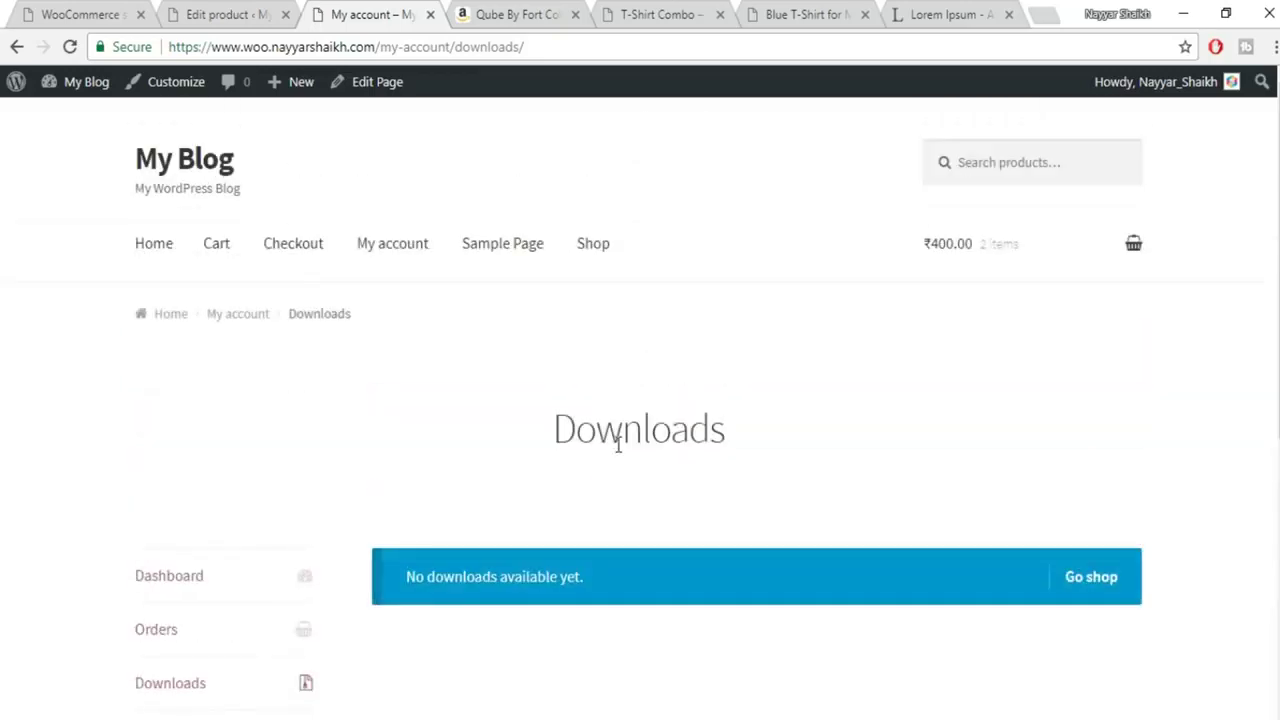
Close the account page, then mark the grey T-shirt product as Virtual and unmark Downloadable.
{"action": "left_click", "coordinate": [430, 15]}
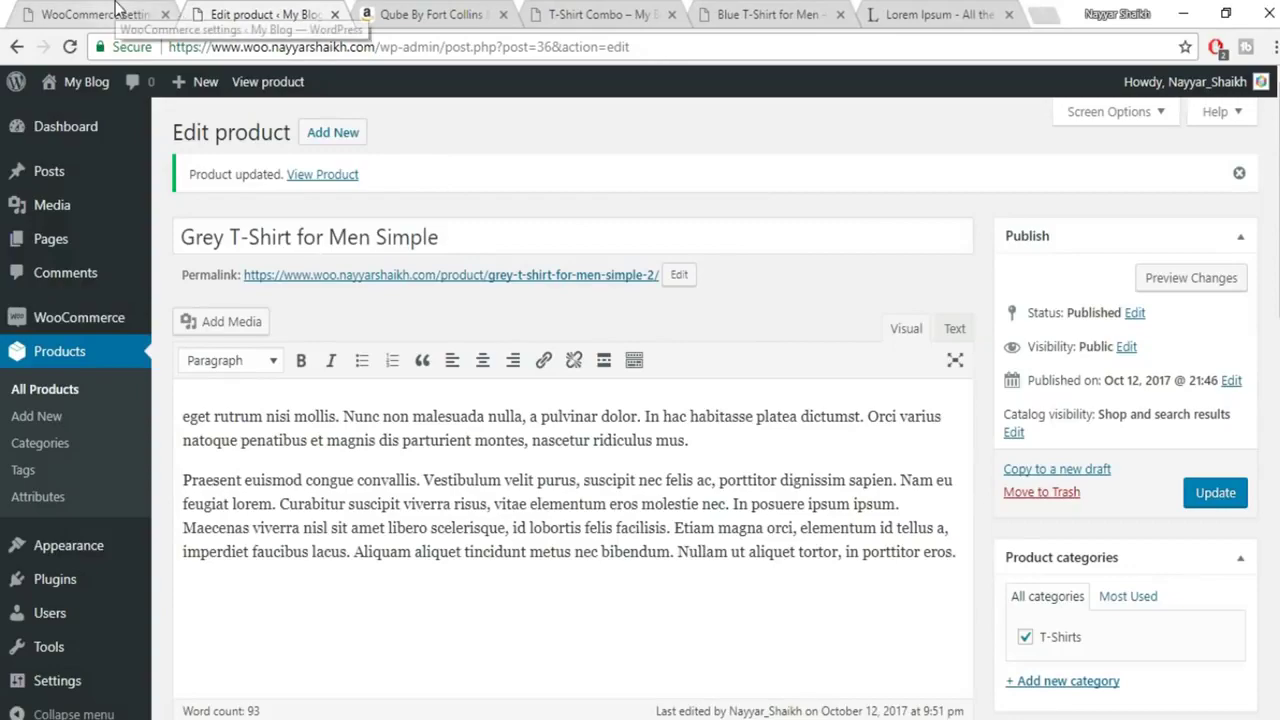
{"action": "scroll", "coordinate": [470, 400], "scroll_direction": "down", "scroll_amount": 5}
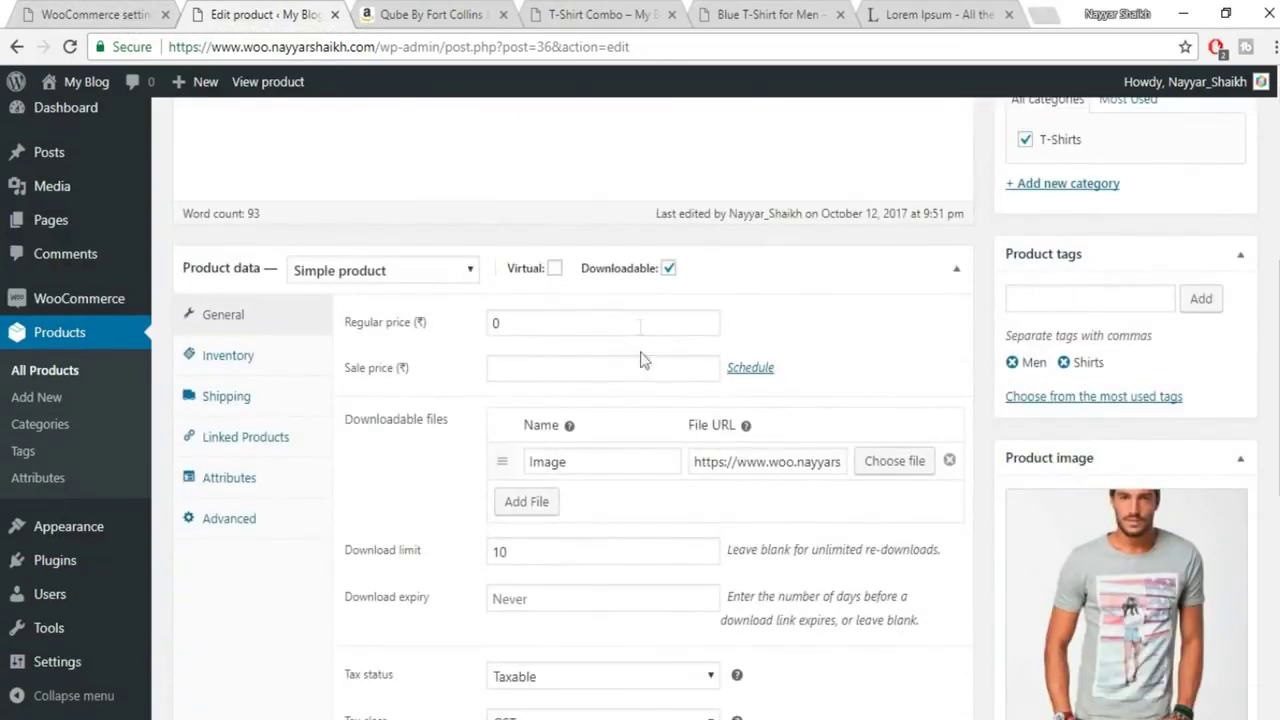
{"action": "left_click", "coordinate": [555, 268]}
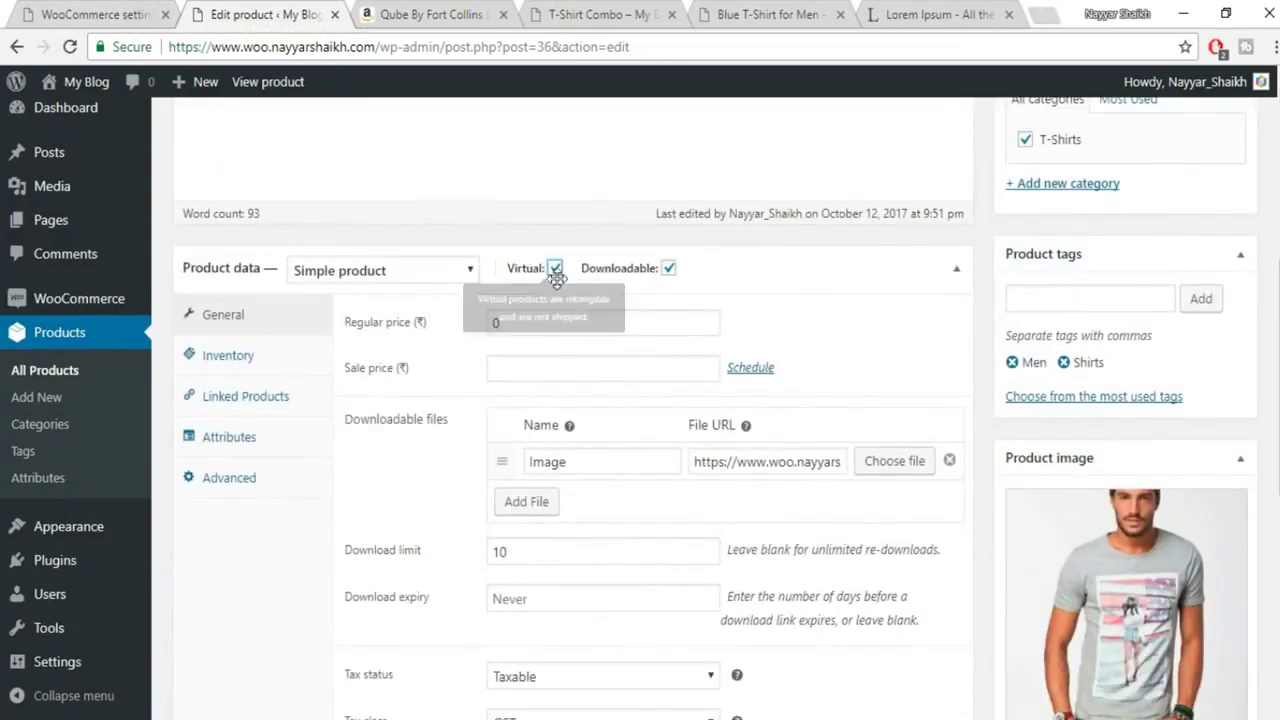
{"action": "left_click", "coordinate": [668, 268]}
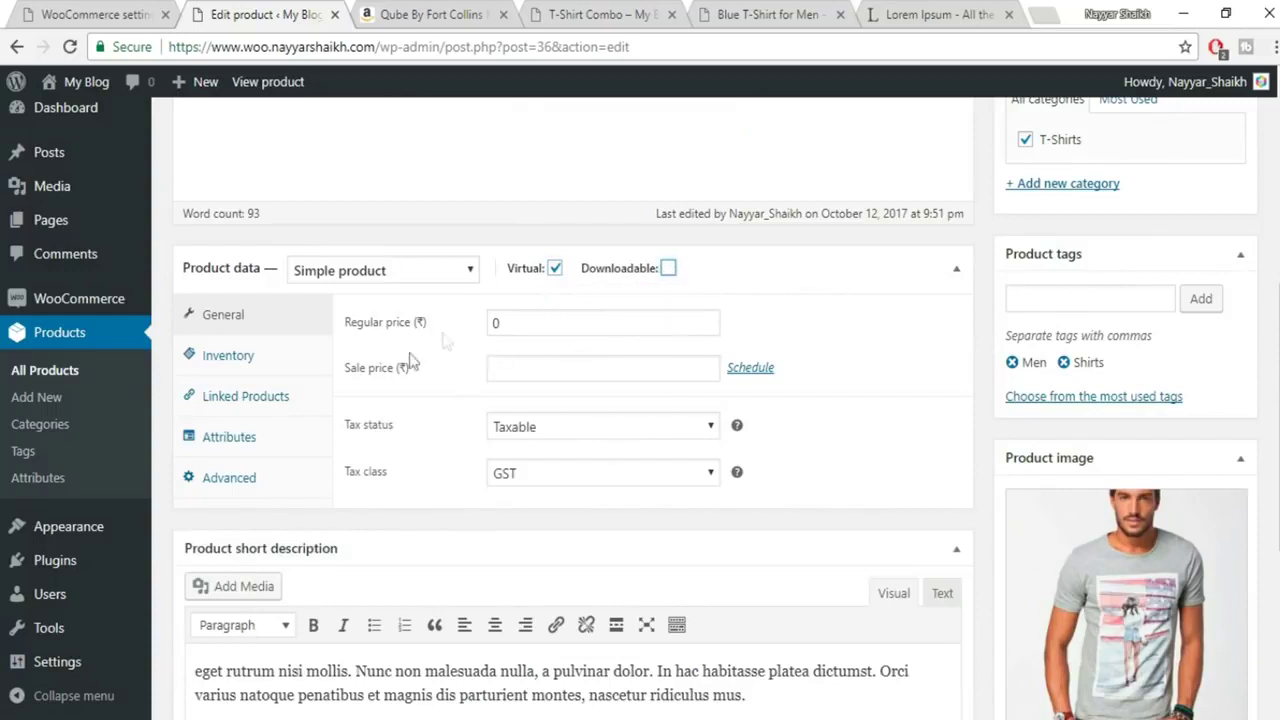
{"action": "mouse_move", "coordinate": [638, 275]}
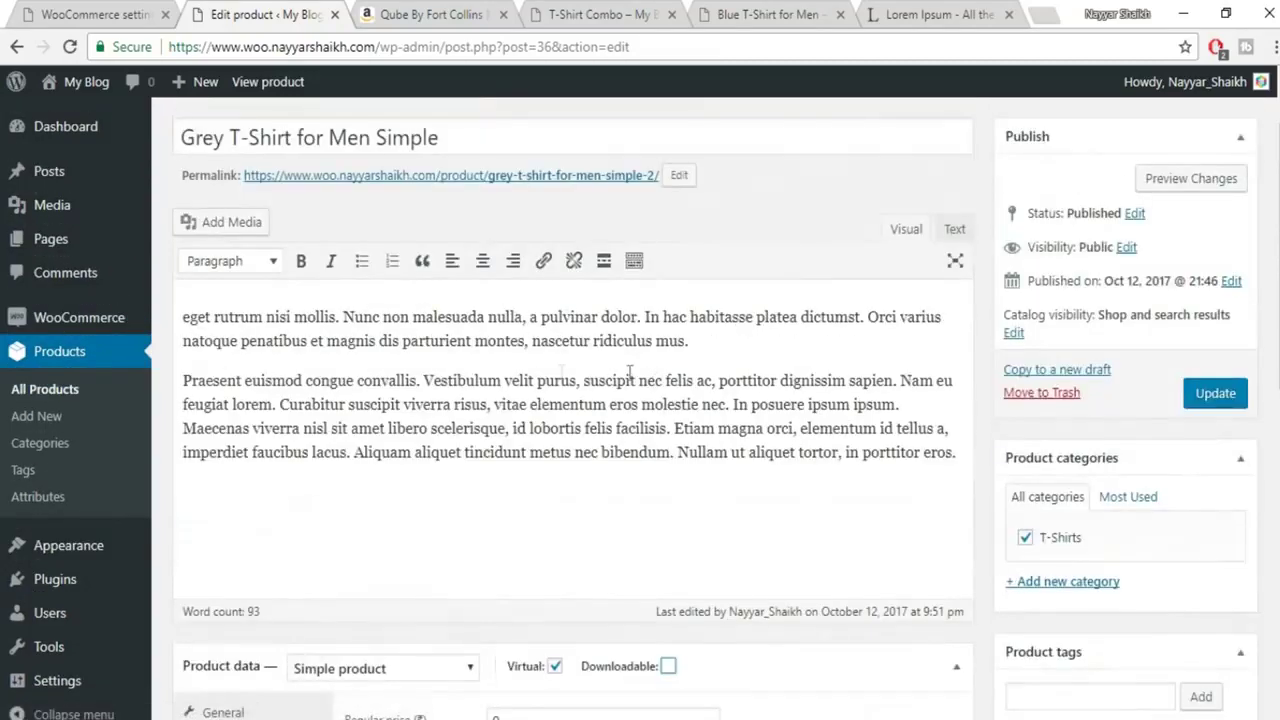
Look over the product's edit page and close the Amazon product page.
{"action": "scroll", "coordinate": [636, 395], "scroll_direction": "down", "scroll_amount": 5}
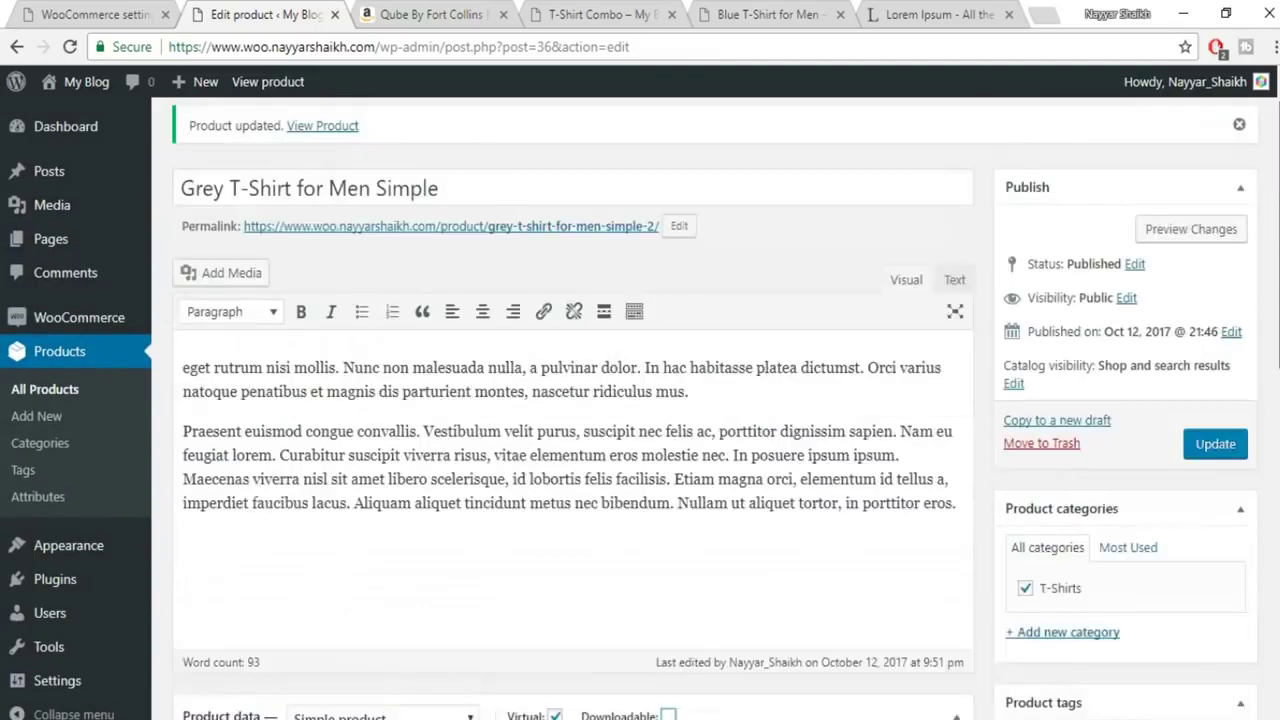
{"action": "scroll", "coordinate": [640, 400], "scroll_direction": "up", "scroll_amount": 1}
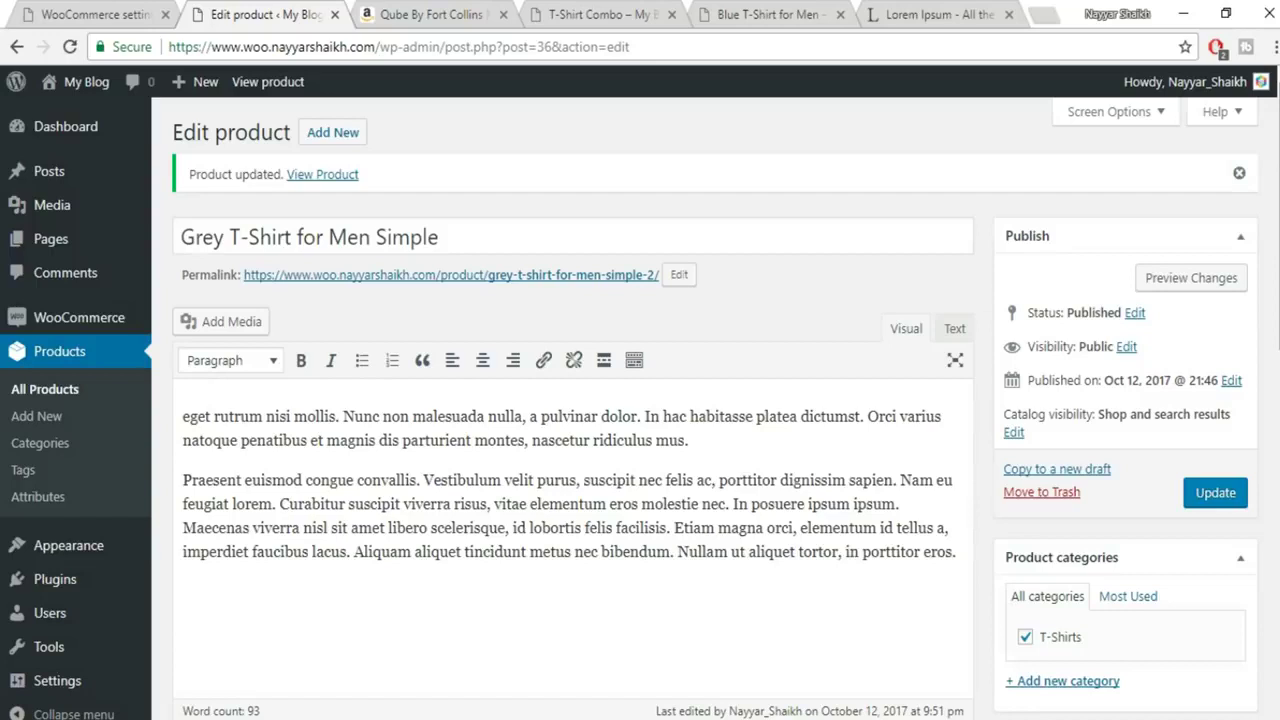
{"action": "left_click", "coordinate": [508, 14]}
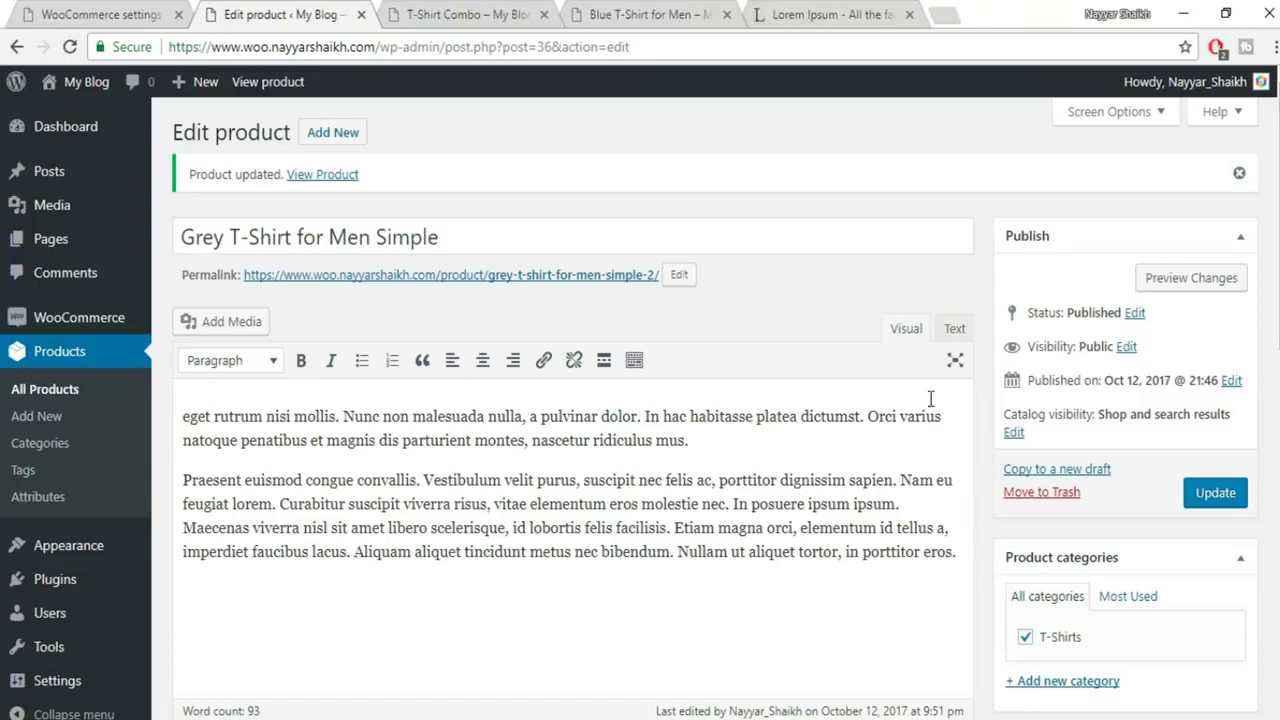